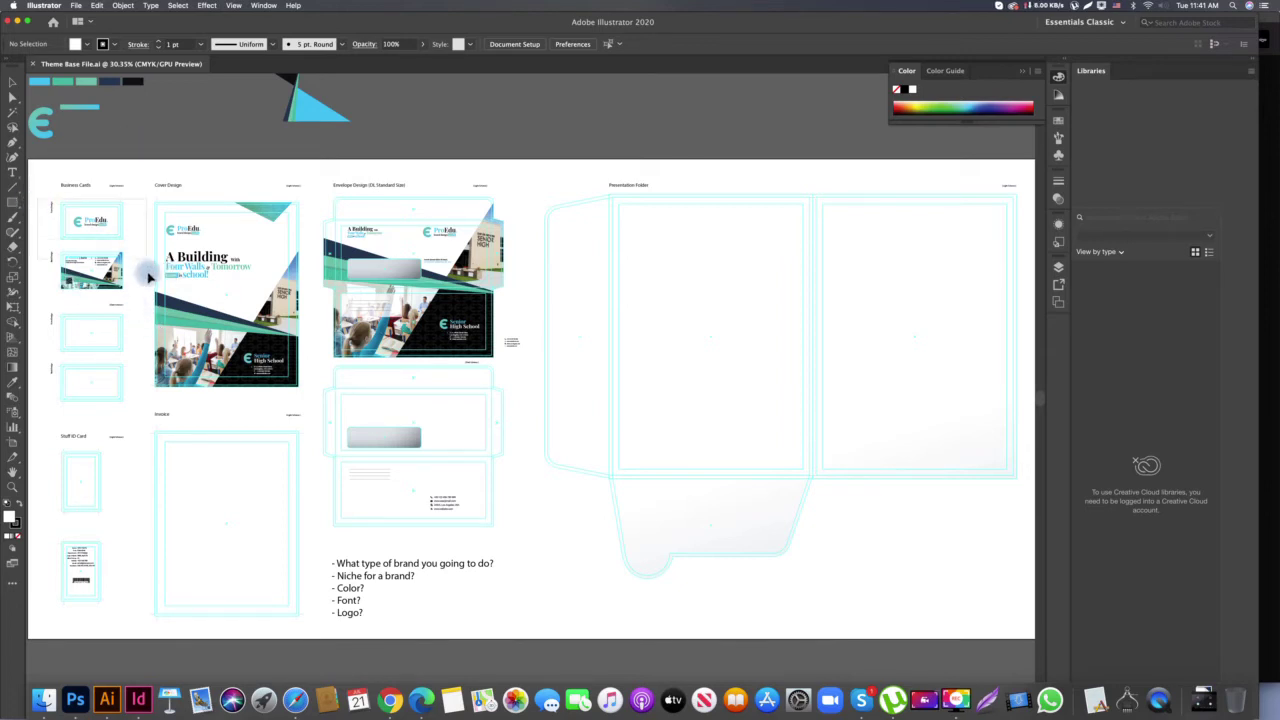
drag(143, 200, 314, 396)
click(316, 198)
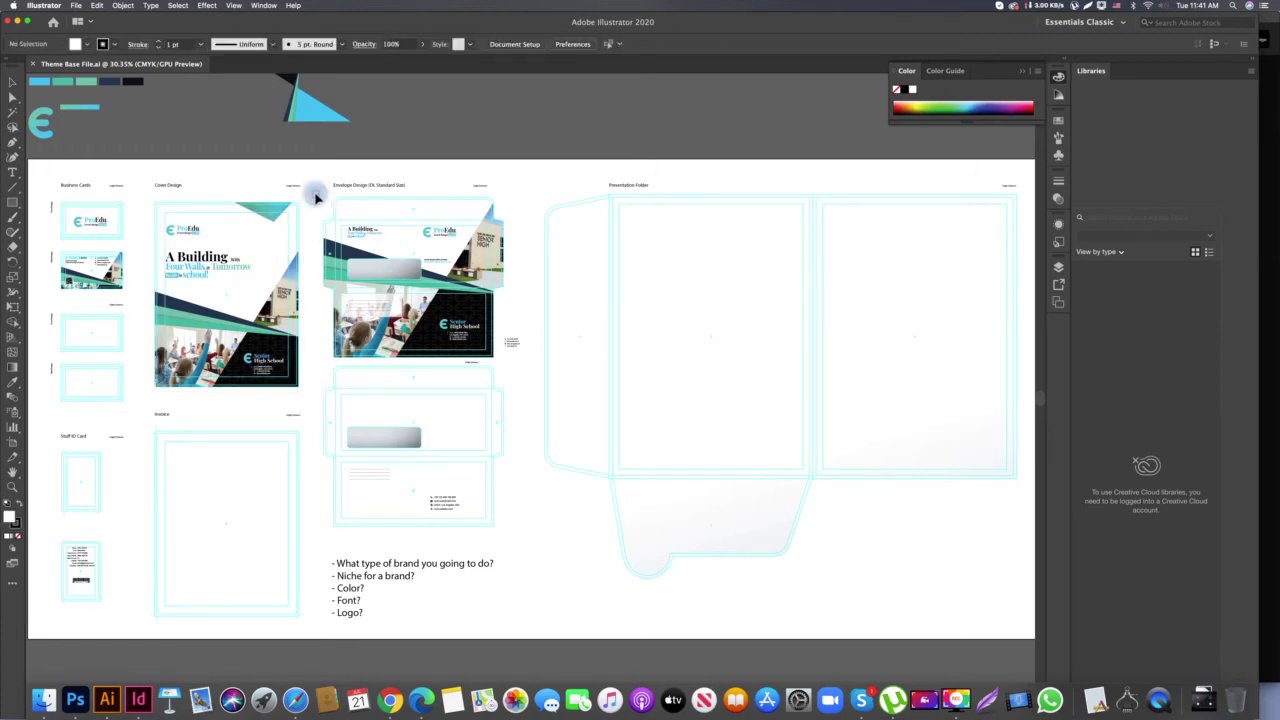
click(526, 363)
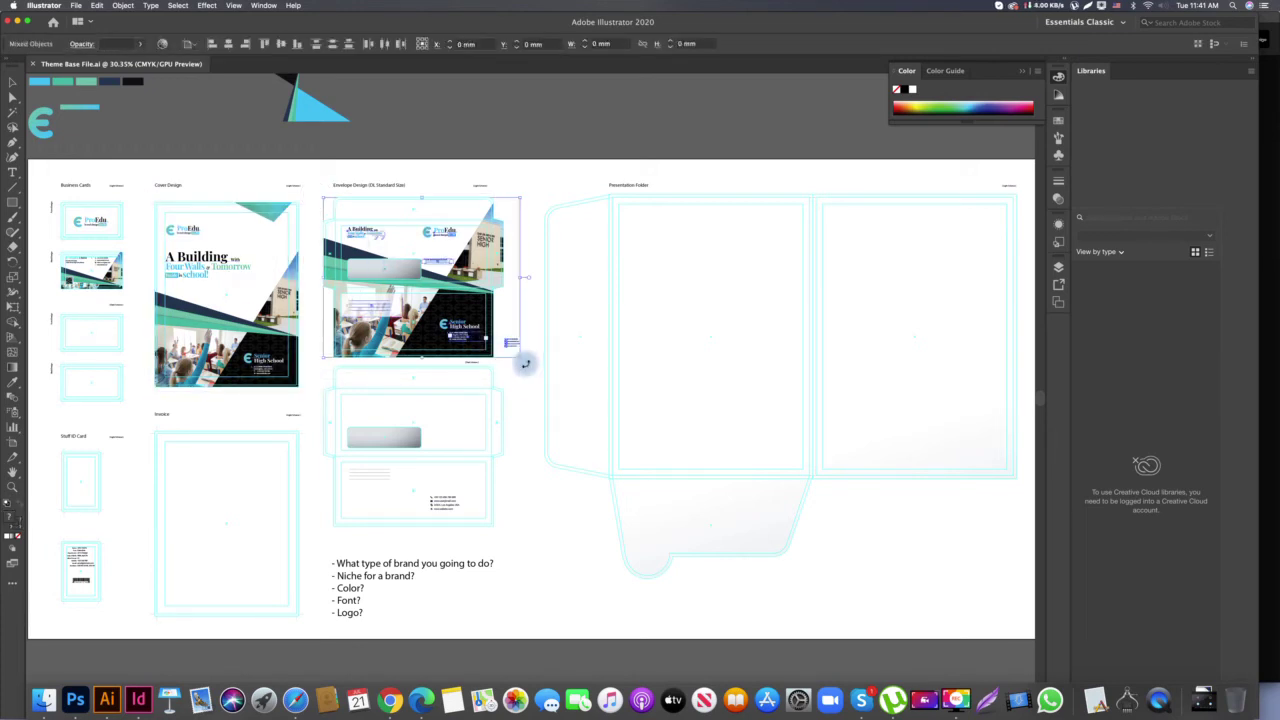
click(528, 379)
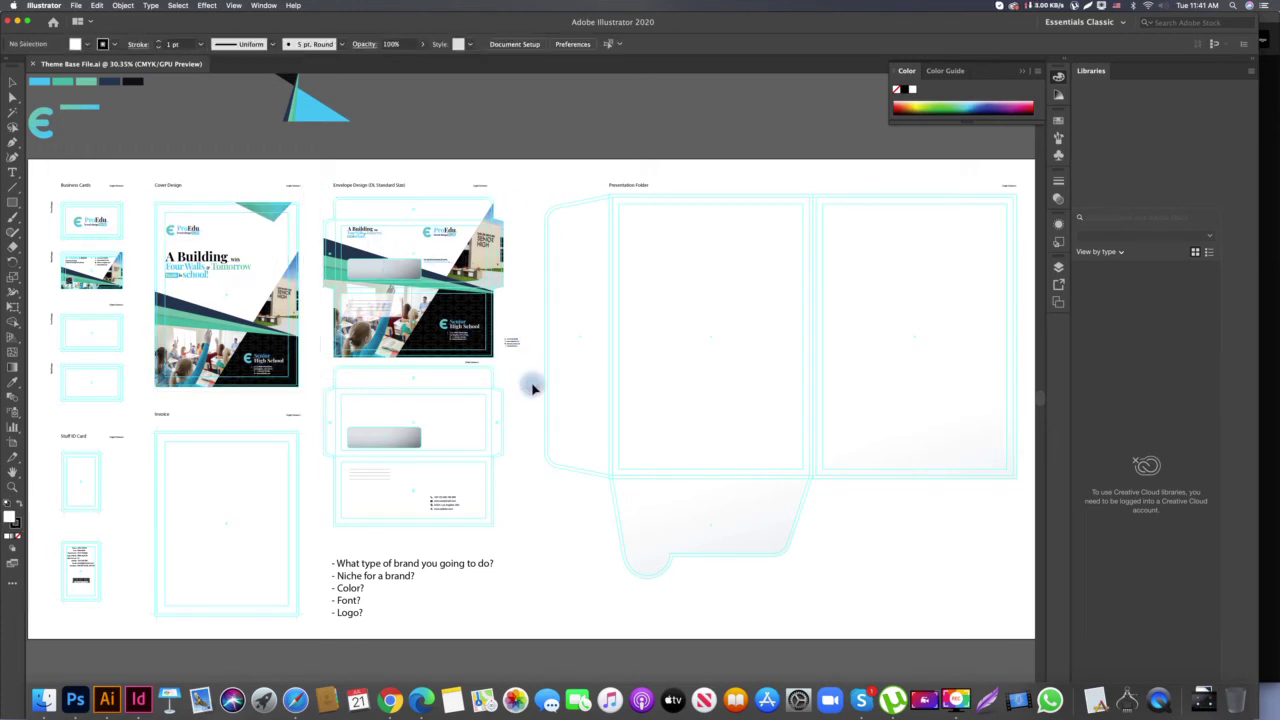
Switch to Finder and open the Desktop folder
click(43, 700)
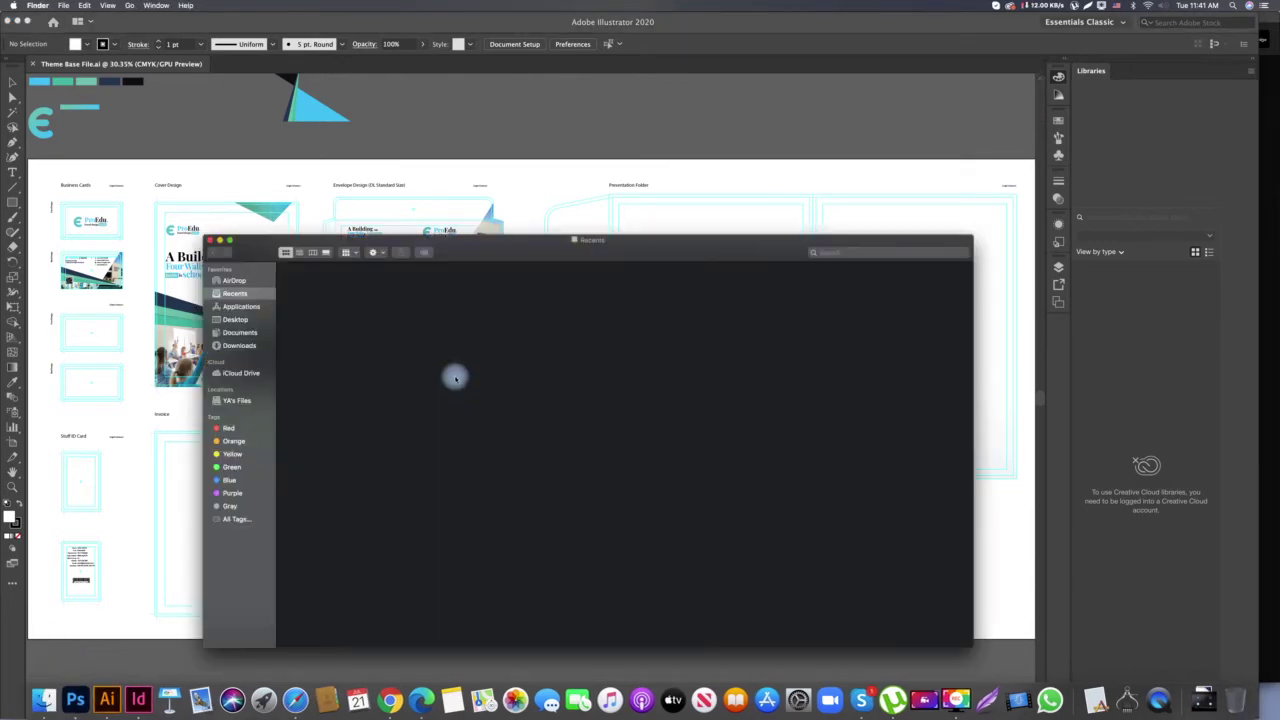
drag(500, 254, 484, 188)
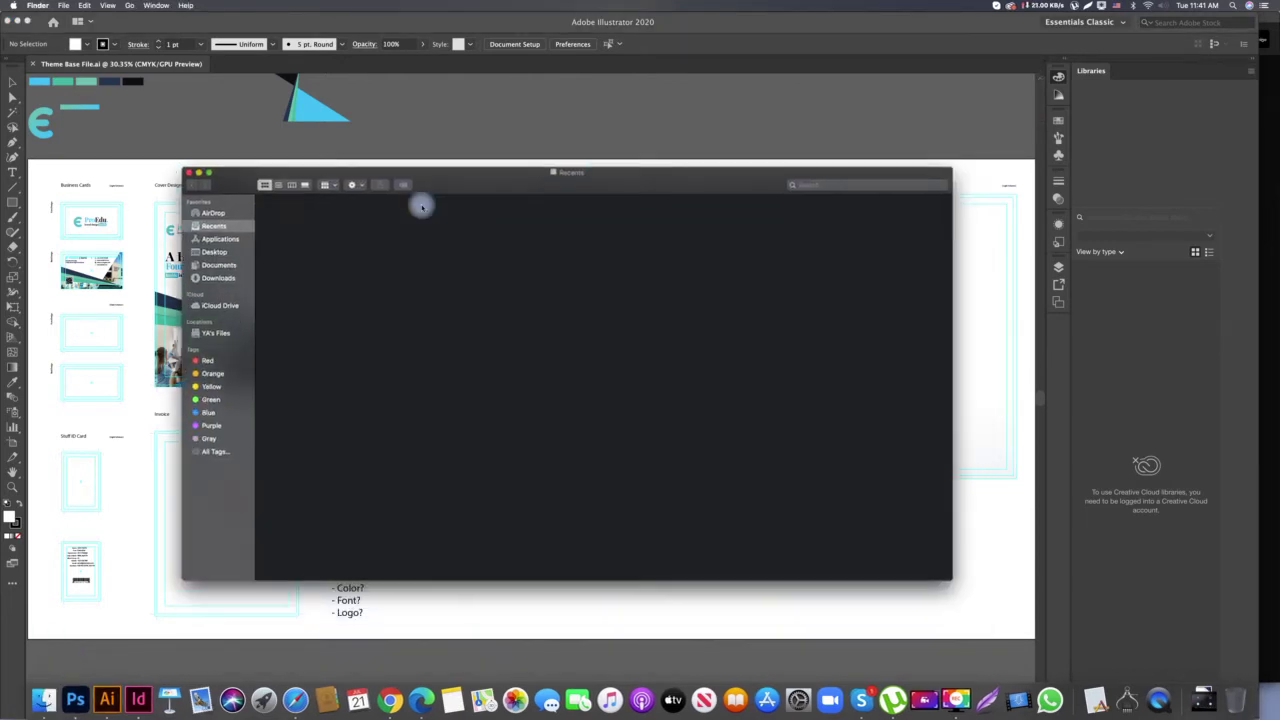
click(215, 252)
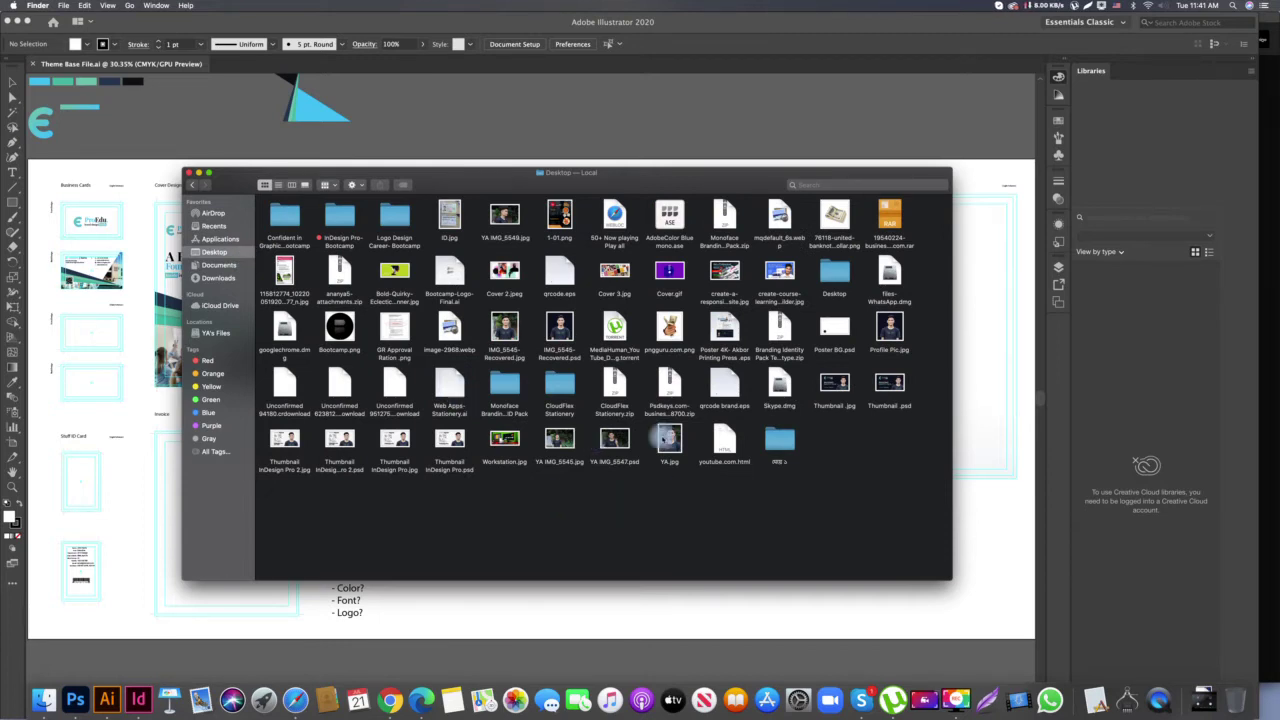
click(561, 389)
click(504, 388)
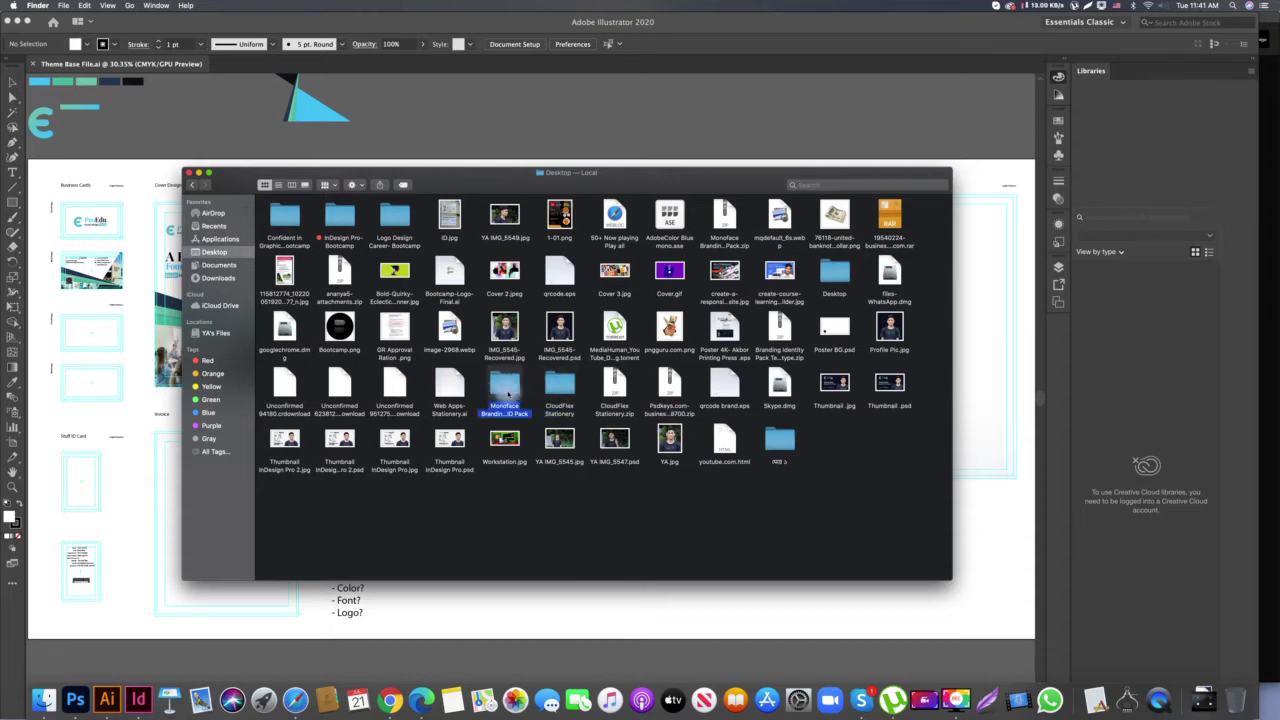
click(550, 503)
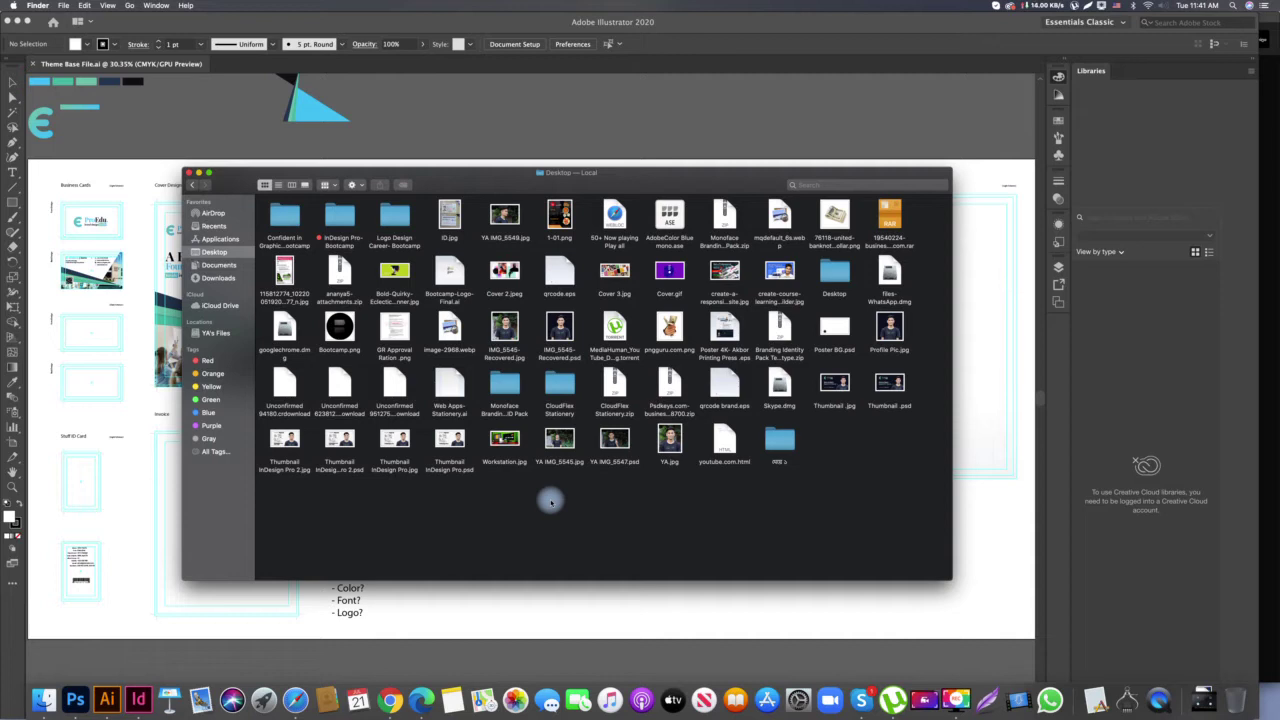
Create a new folder on the Desktop named "Branding Identity Mega Pack- Bundle Templates"
key(super+shift+n)
text(N)
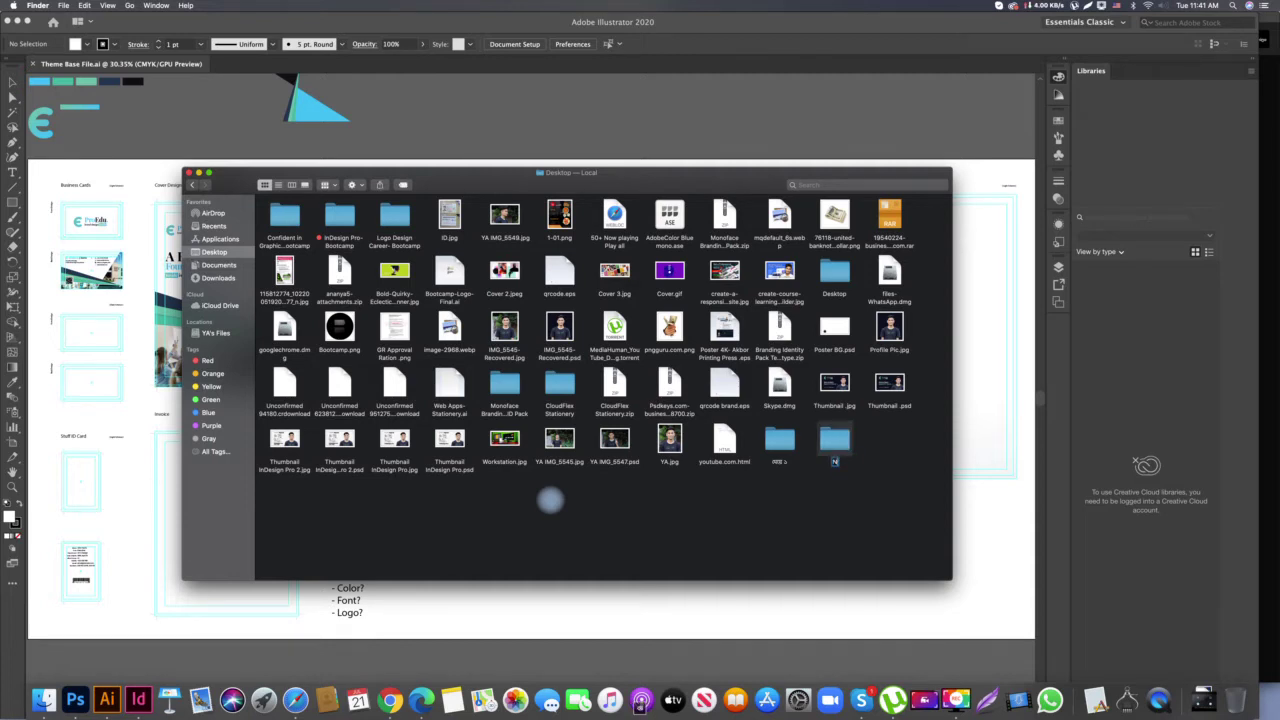
text(randing)
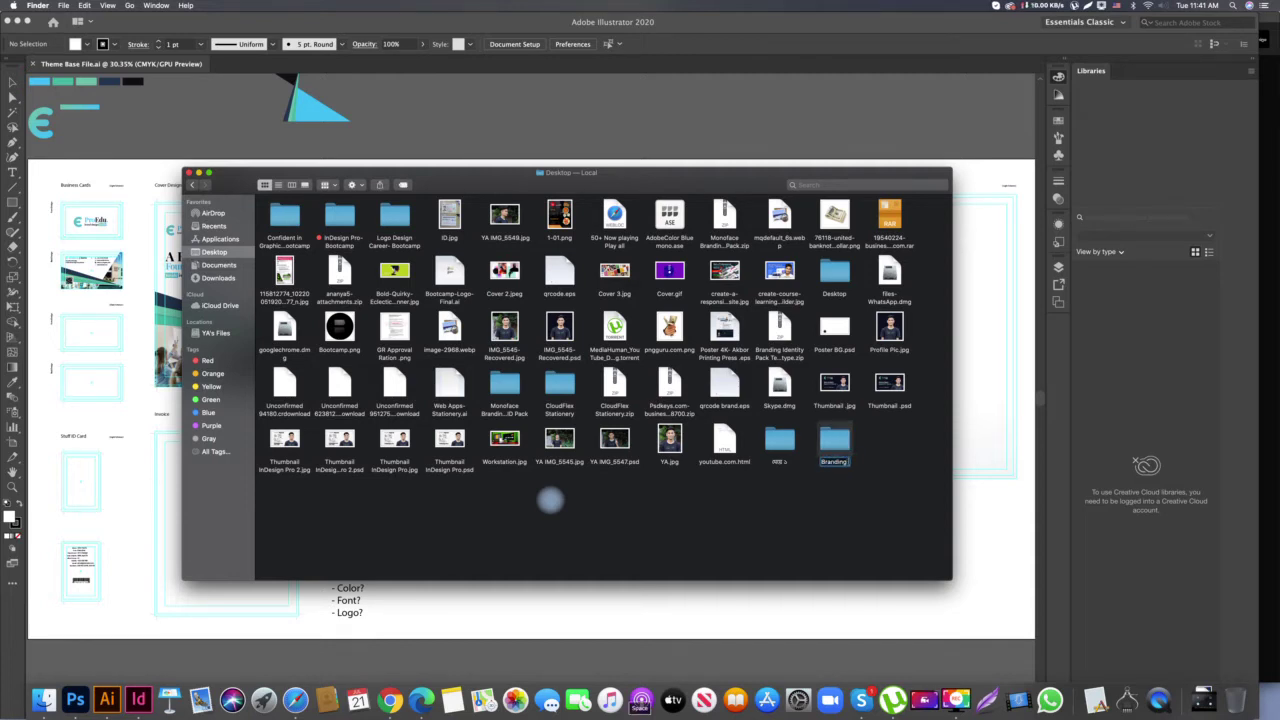
text( Identity Mega Pac)
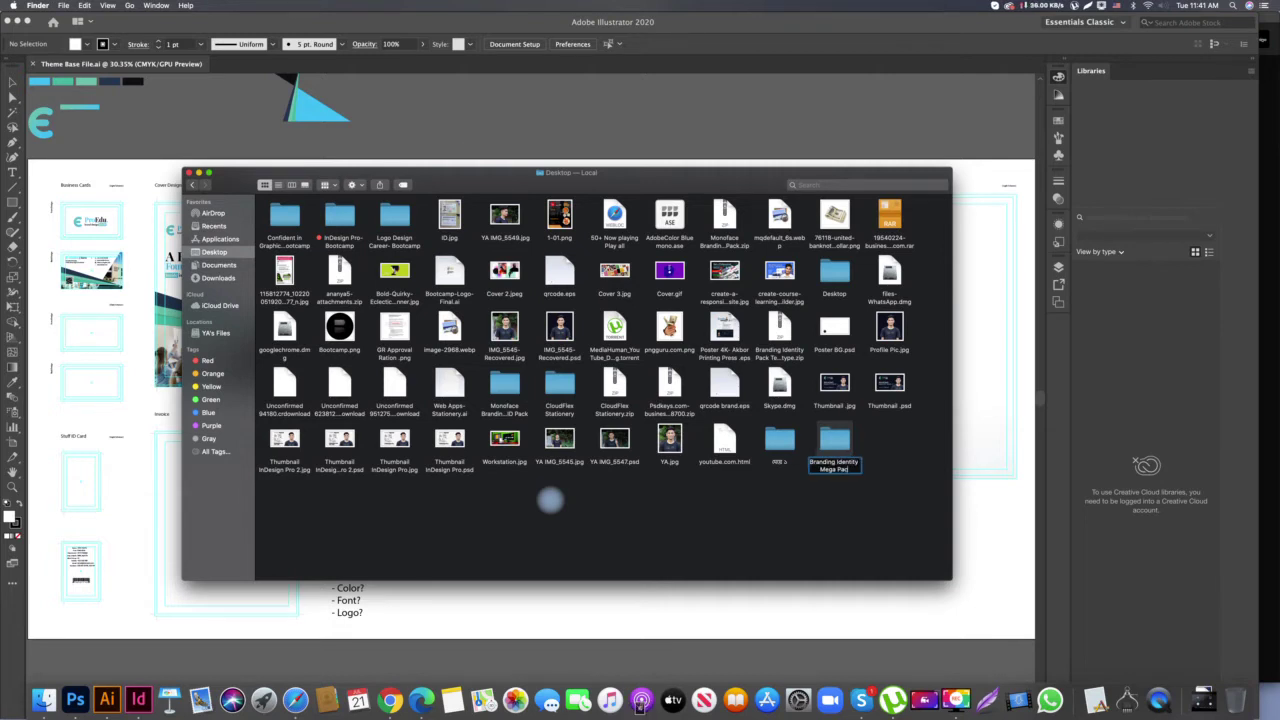
text(k-Bundle)
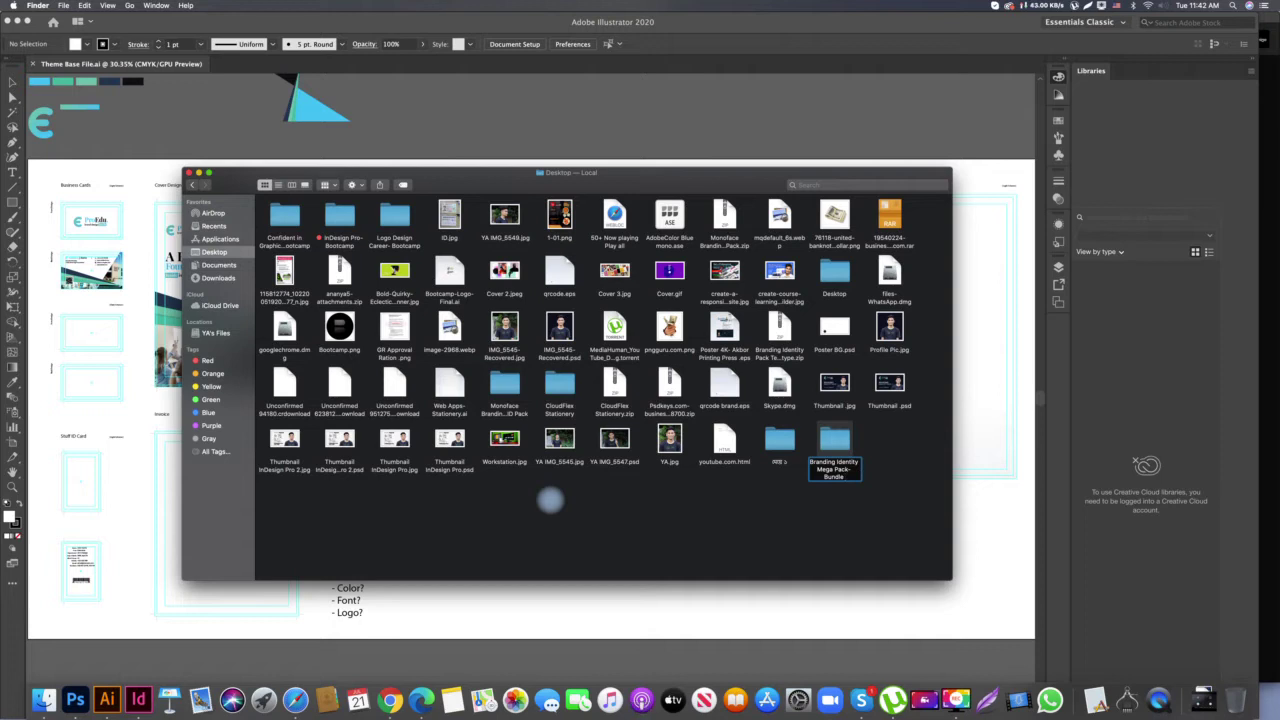
text( Templates)
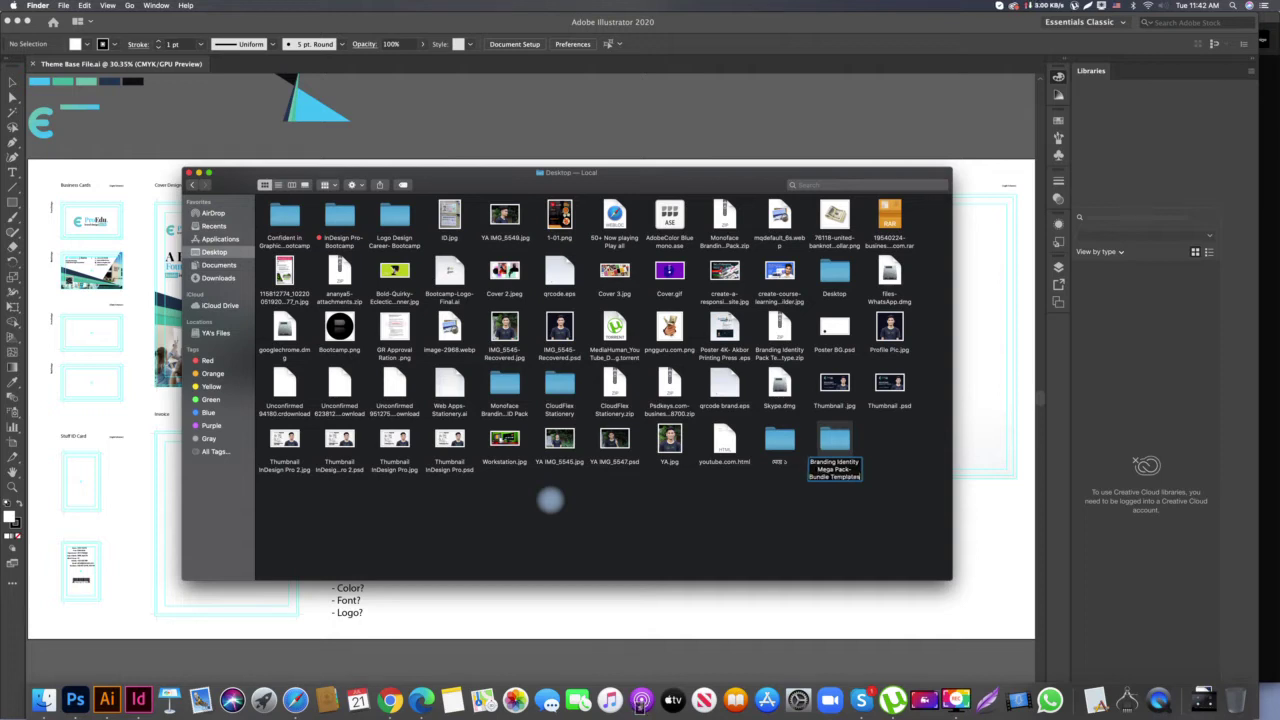
key(Return)
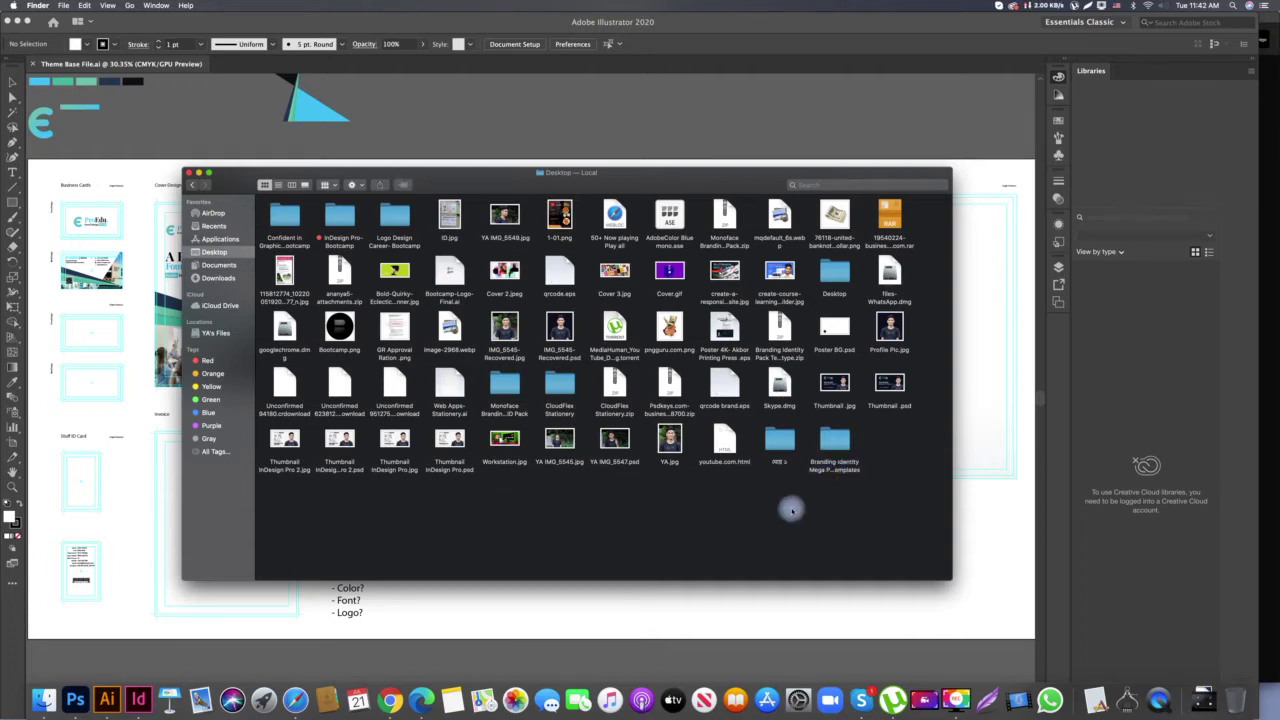
Rename the folder just before the new bundle folder as 3
click(781, 446)
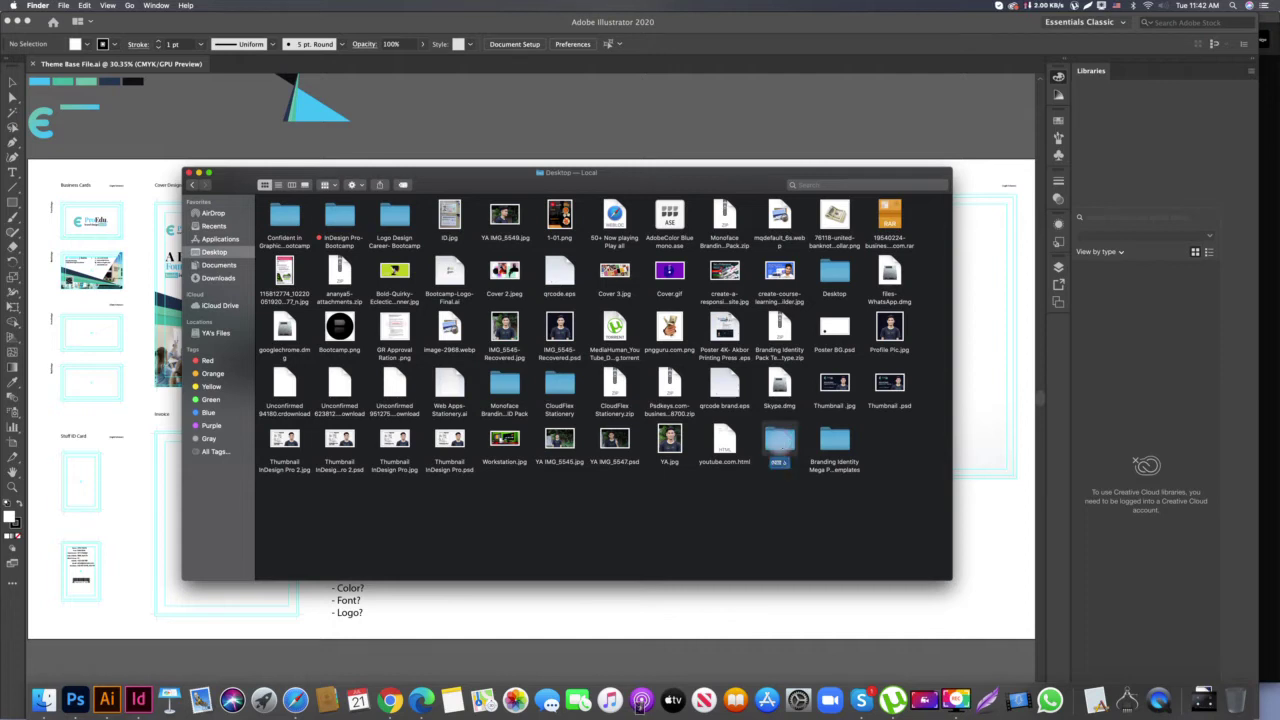
click(806, 494)
click(850, 455)
click(794, 517)
Open the CloudFlex Stationery folder and examine how its Stationery Files subfolders are organised
click(560, 388)
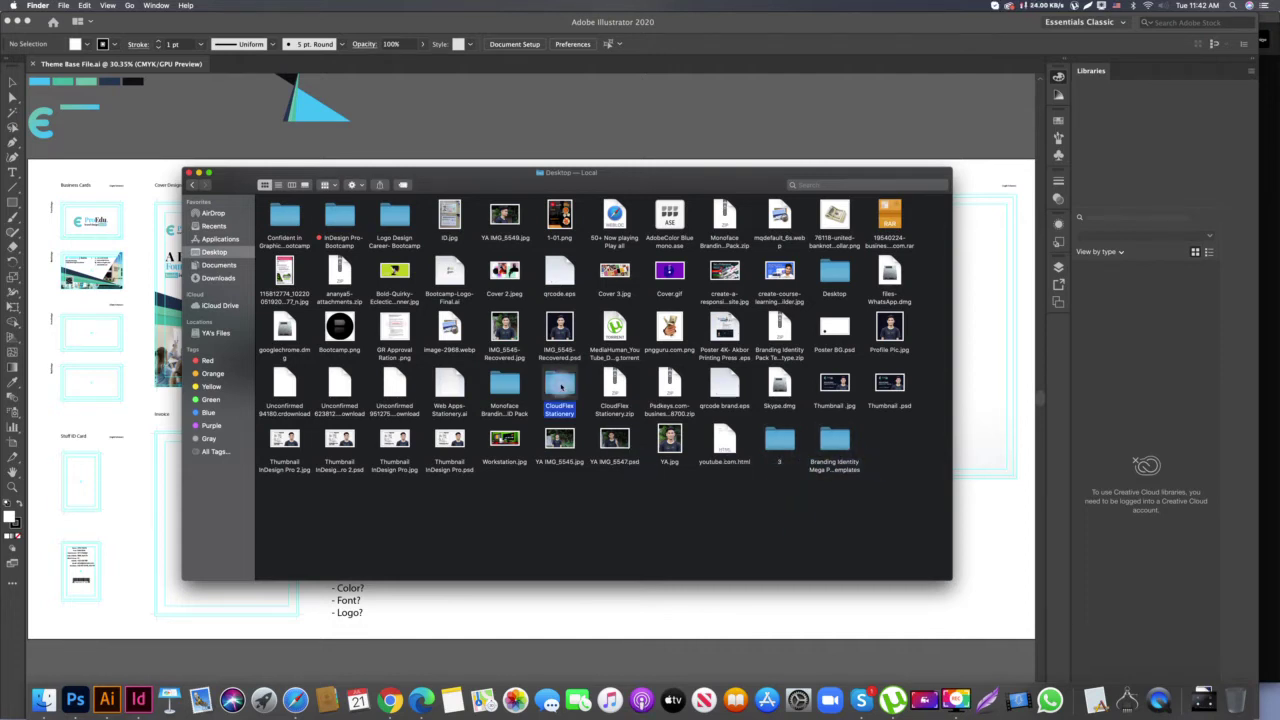
double_click(560, 388)
click(286, 215)
double_click(286, 215)
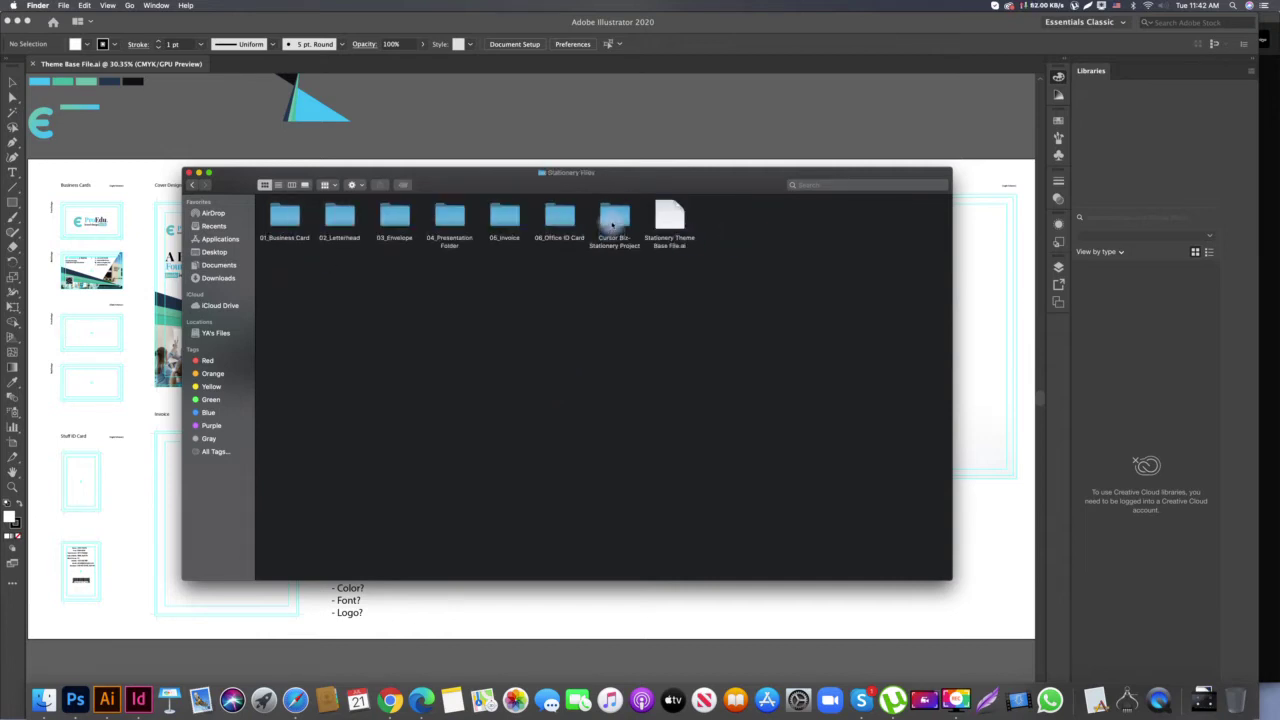
click(613, 224)
click(524, 357)
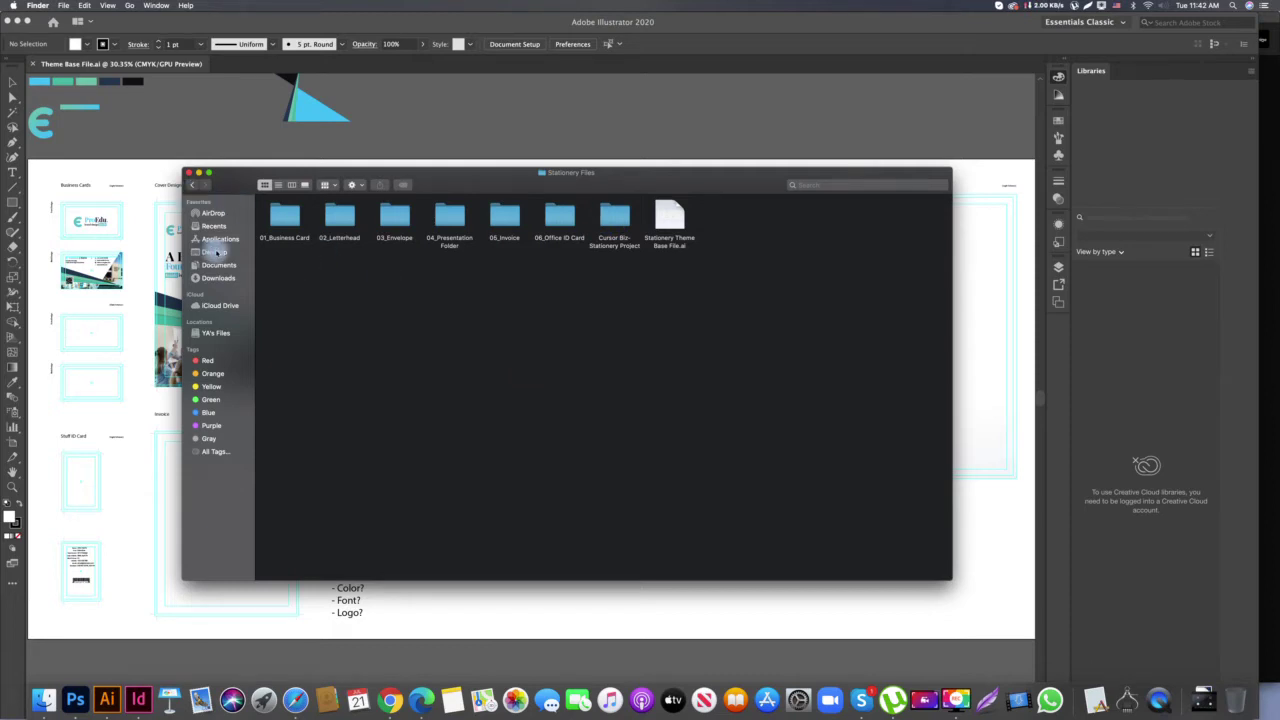
Return to the Desktop and create a subfolder named 01 inside the Branding Identity Mega Pack- Bundle Templates folder
click(210, 251)
click(834, 440)
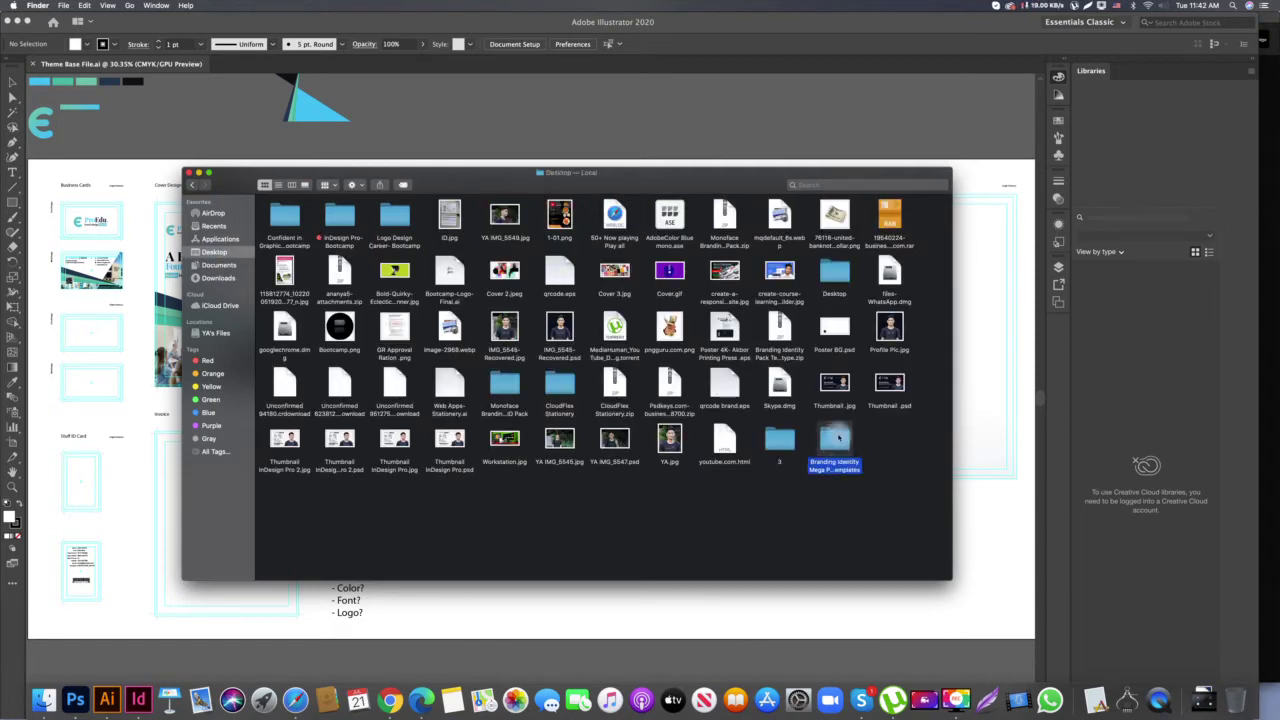
double_click(838, 437)
drag(444, 272, 752, 528)
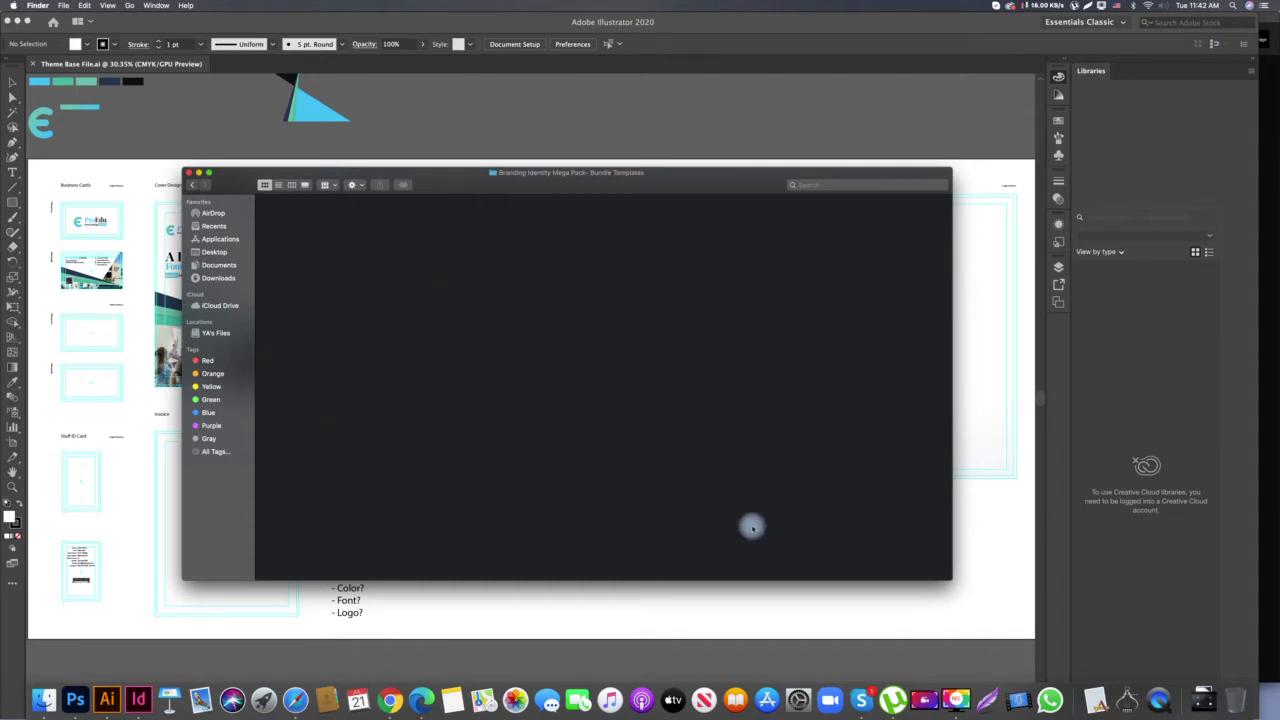
drag(287, 240, 903, 557)
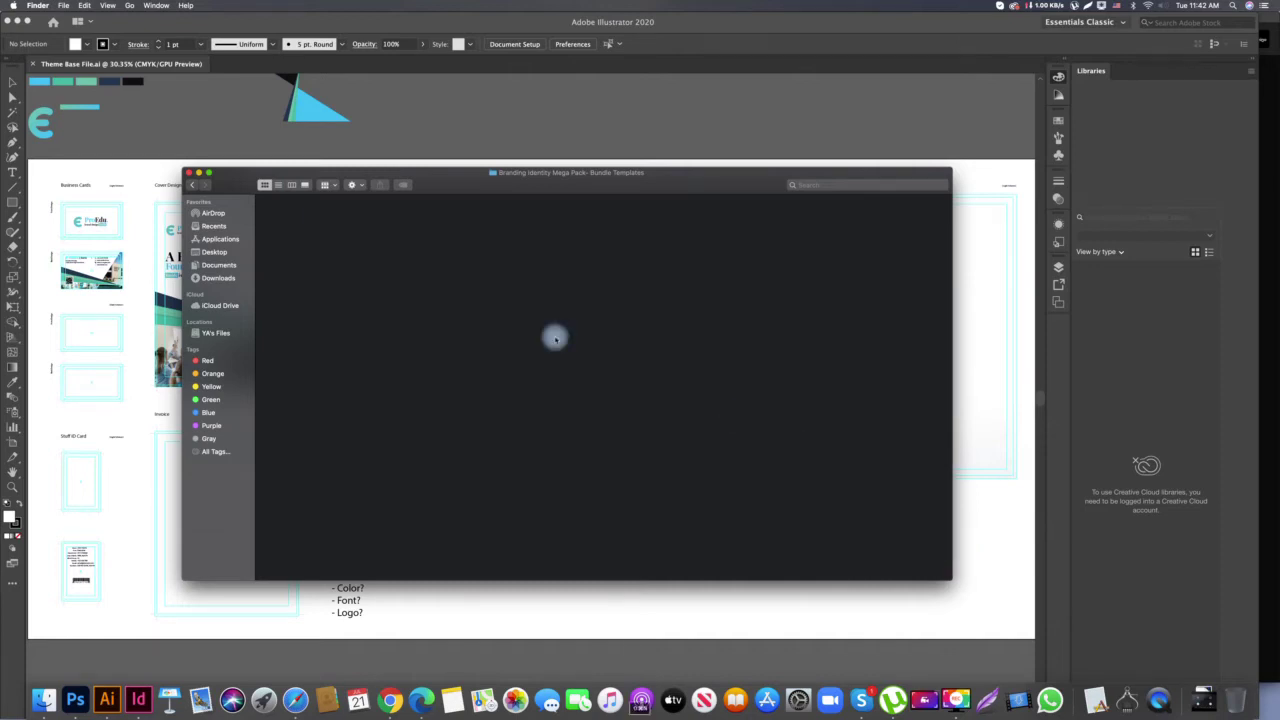
key(super+shift+n)
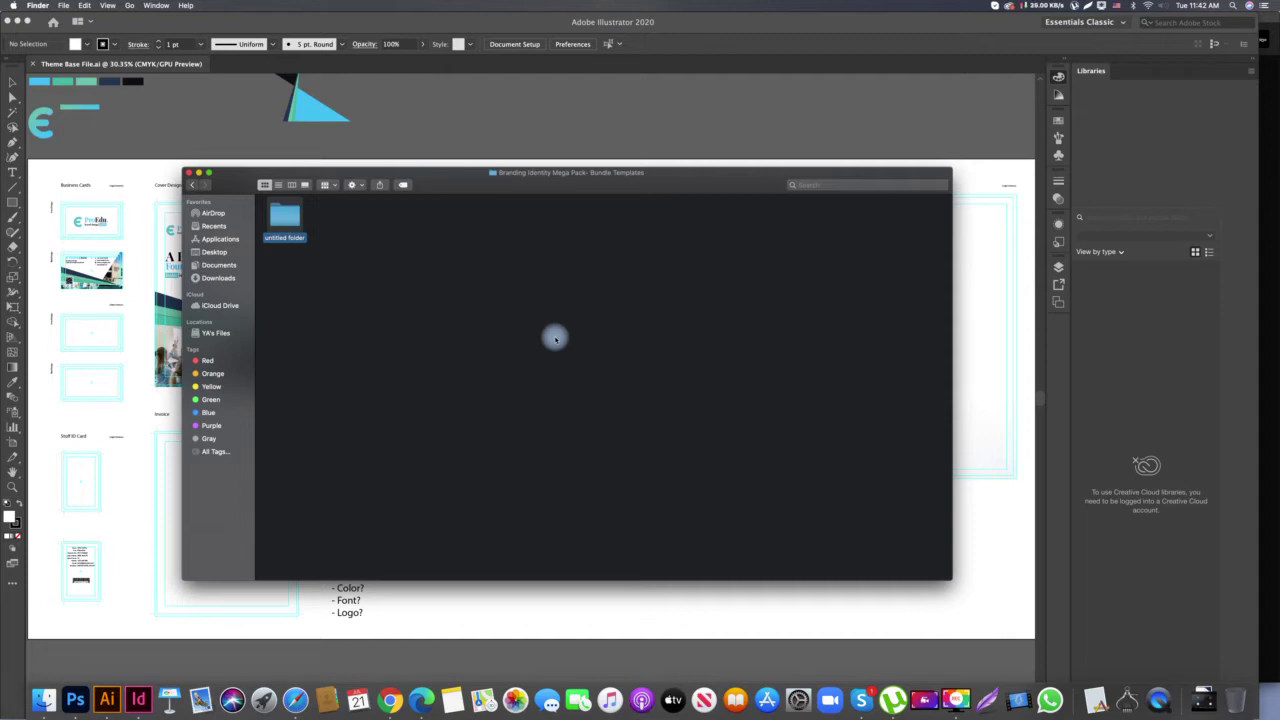
text(01)
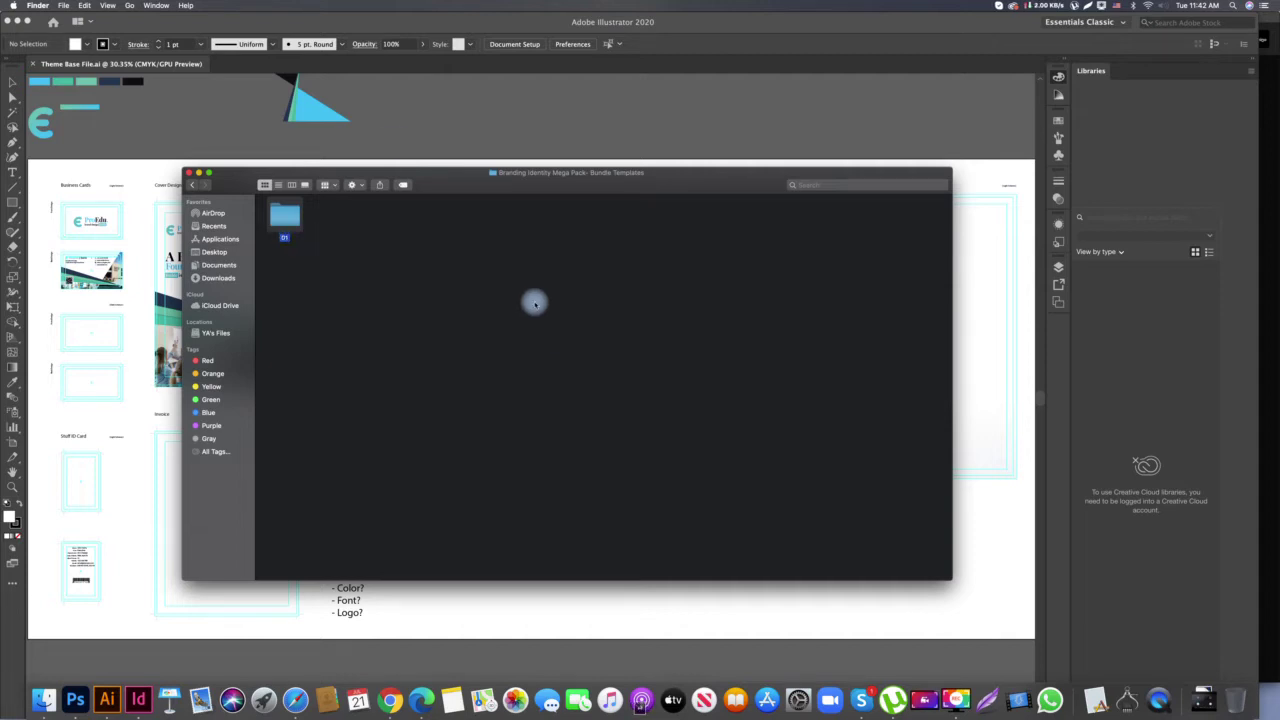
click(347, 283)
Rename the 01 folder as "01 ProEdu - Educational Branding SDtationery Identity" and open it
click(290, 218)
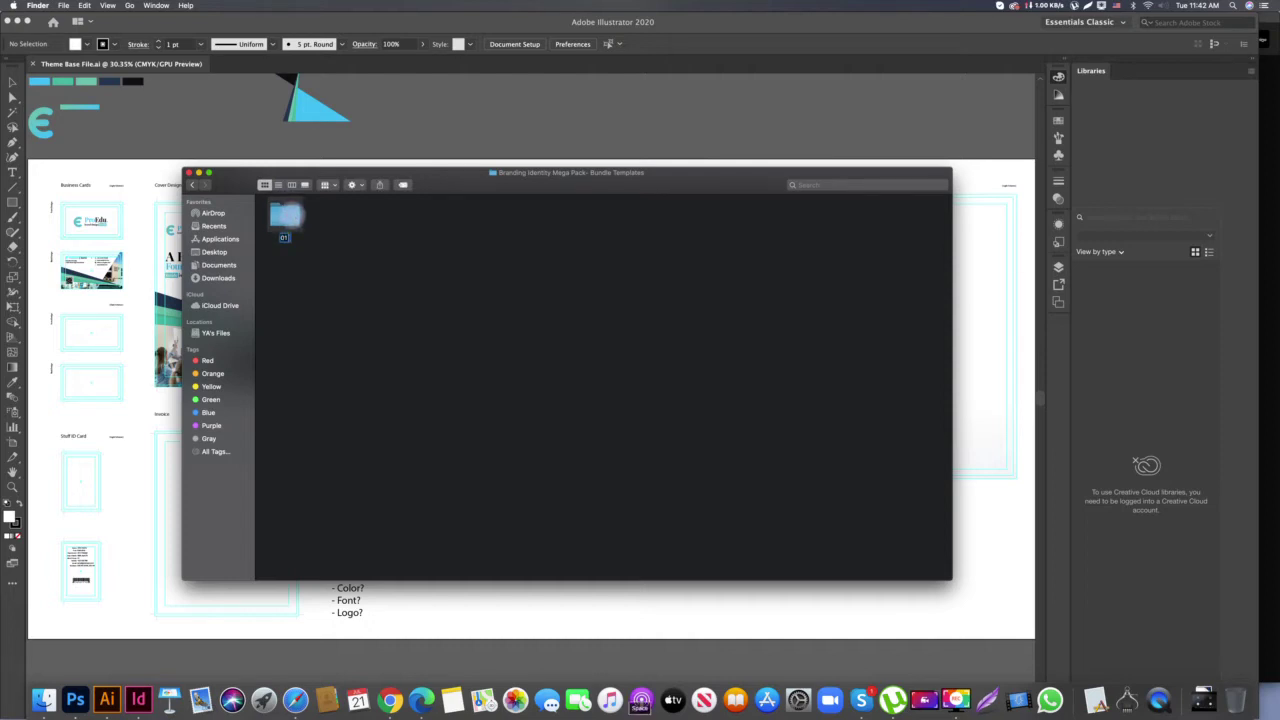
text(eEdu - Busine)
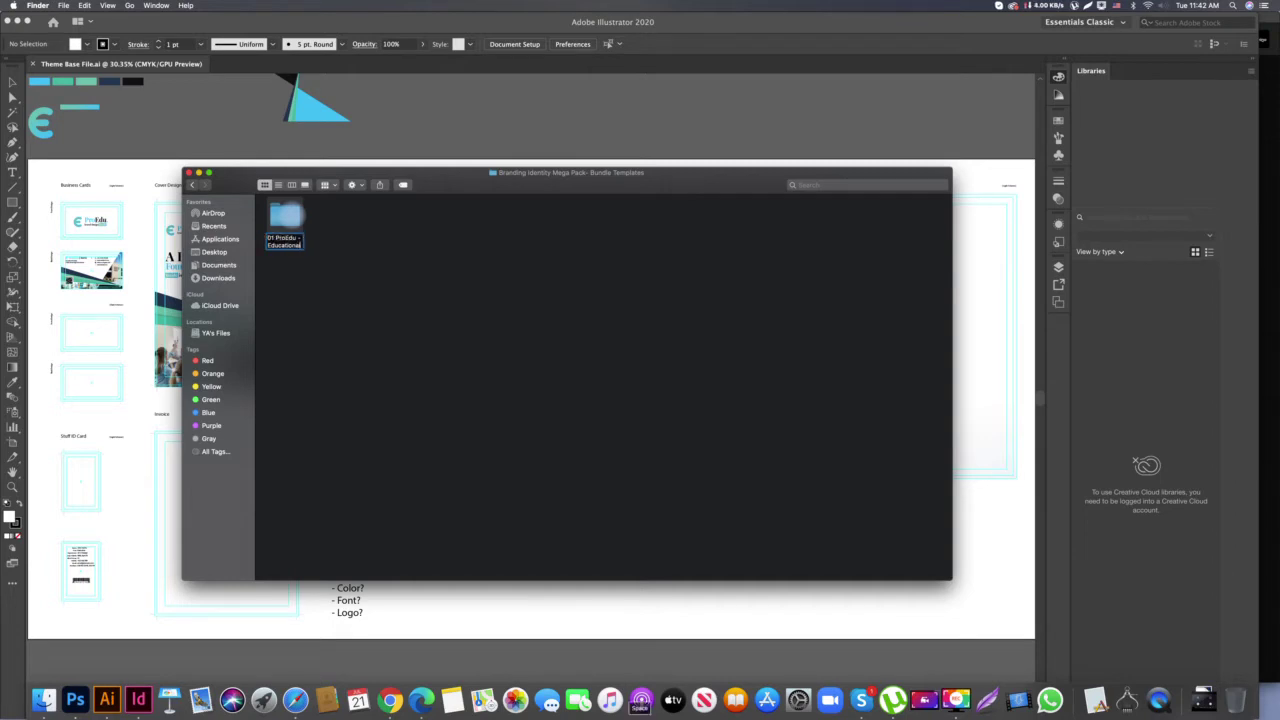
text(Brand)
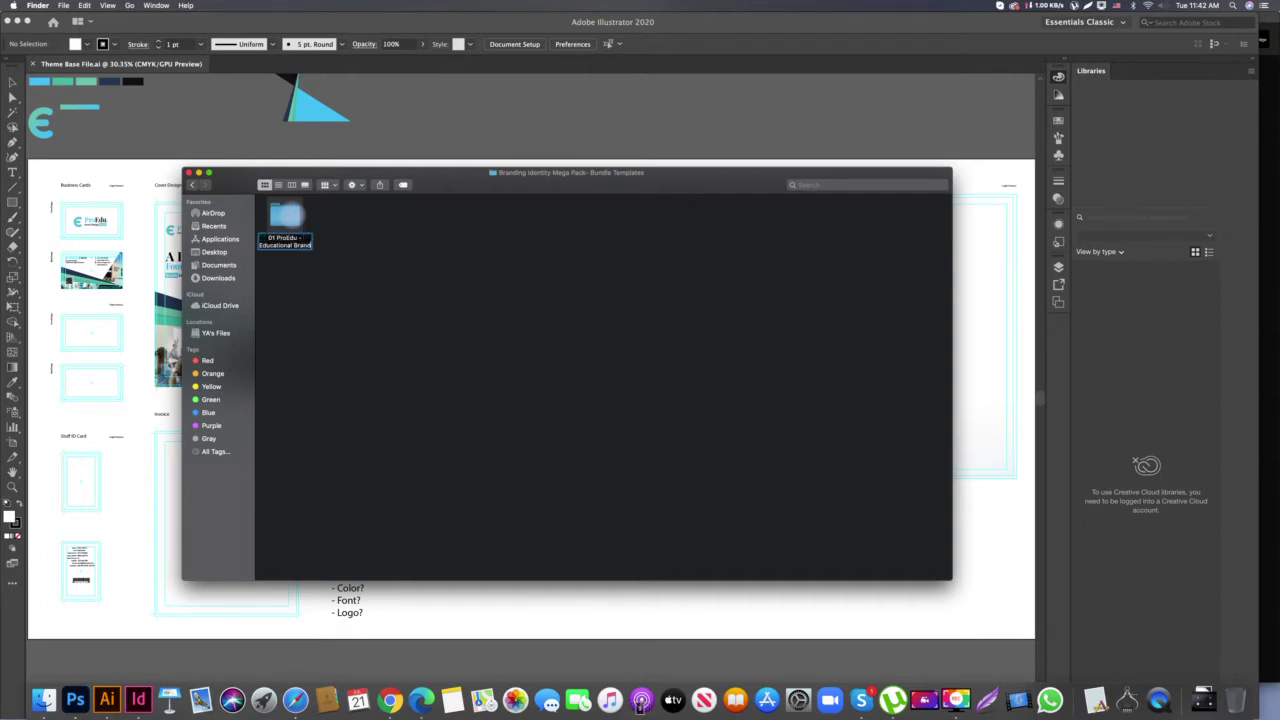
text(ingSDtati)
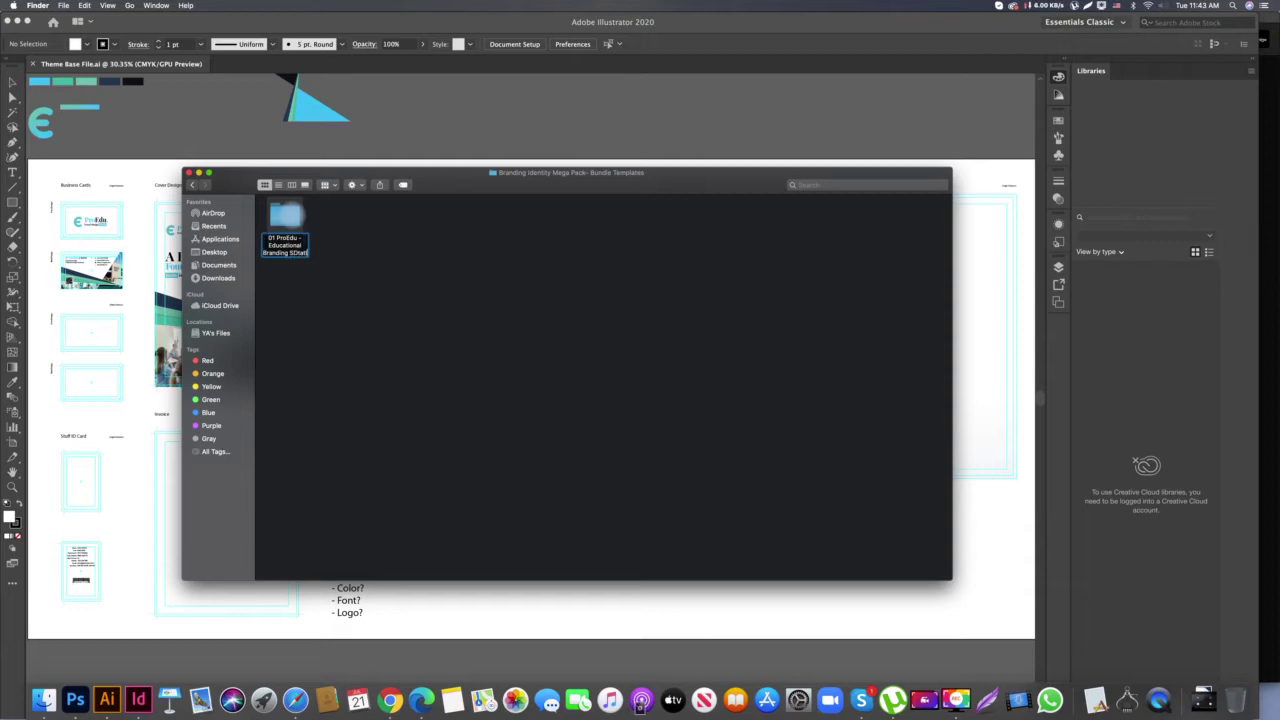
text(onery Identi)
key(Return)
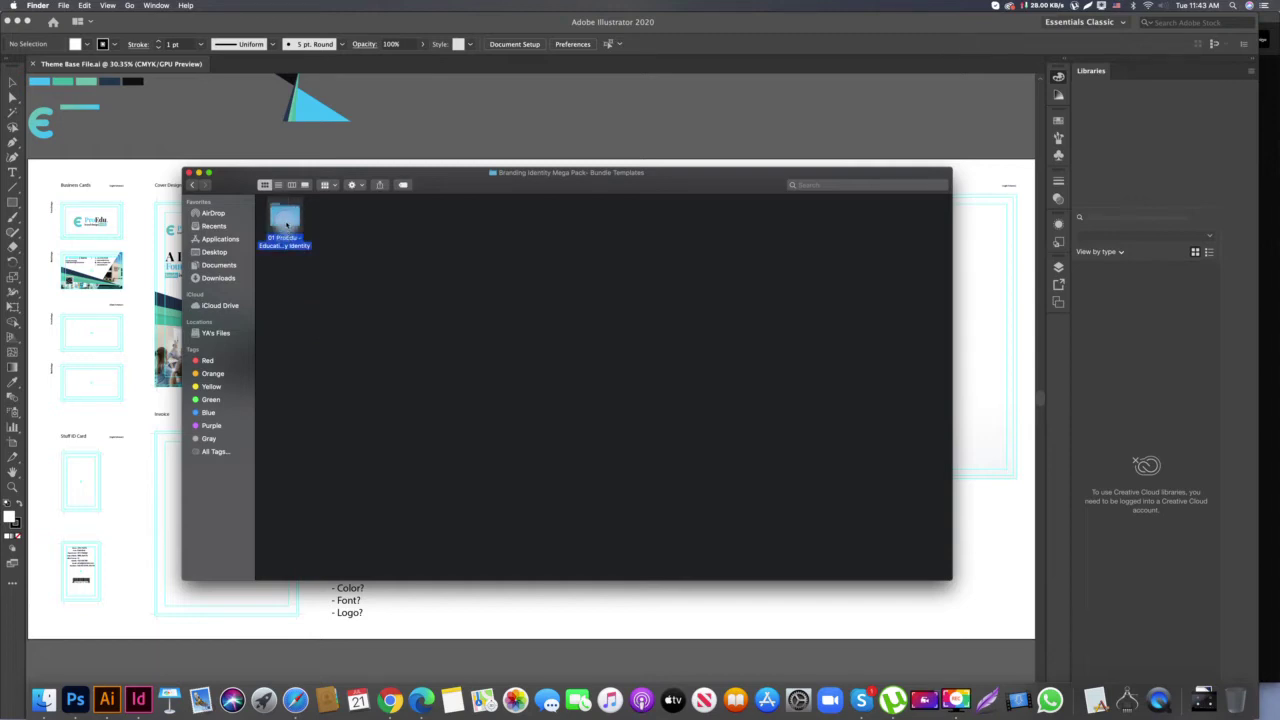
double_click(285, 222)
drag(329, 251, 708, 463)
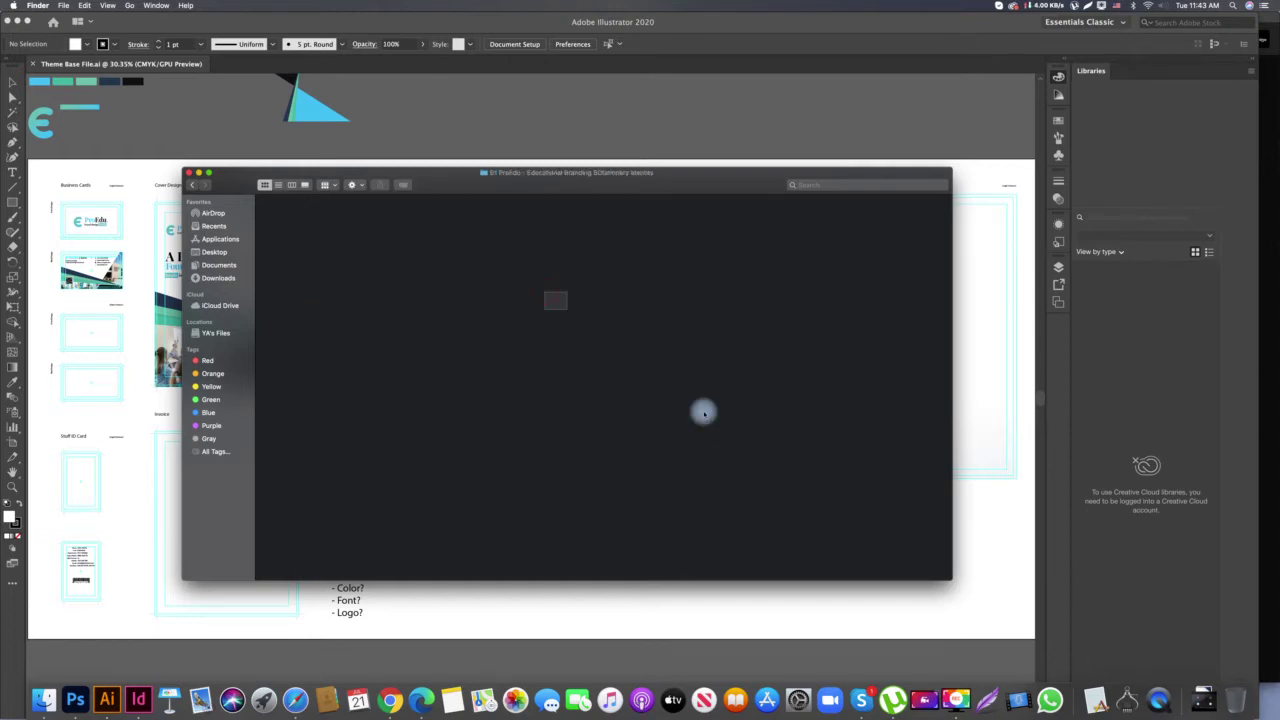
key(super+3)
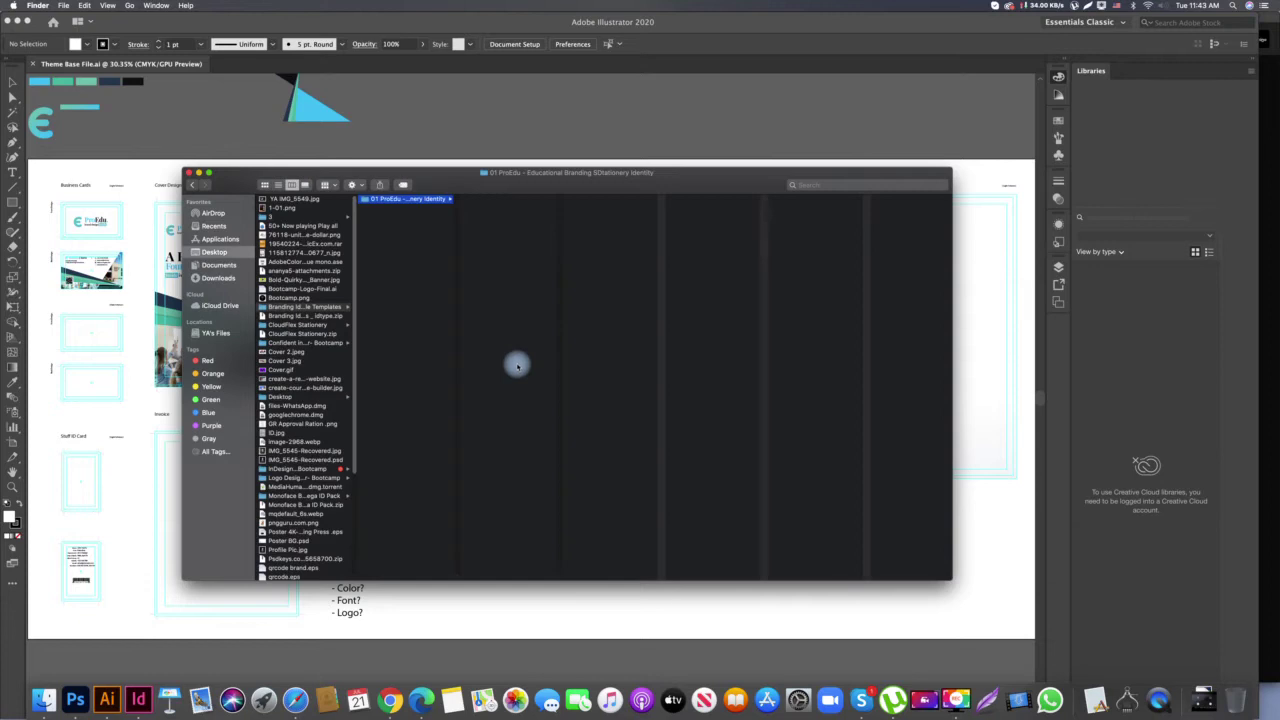
click(391, 240)
click(403, 200)
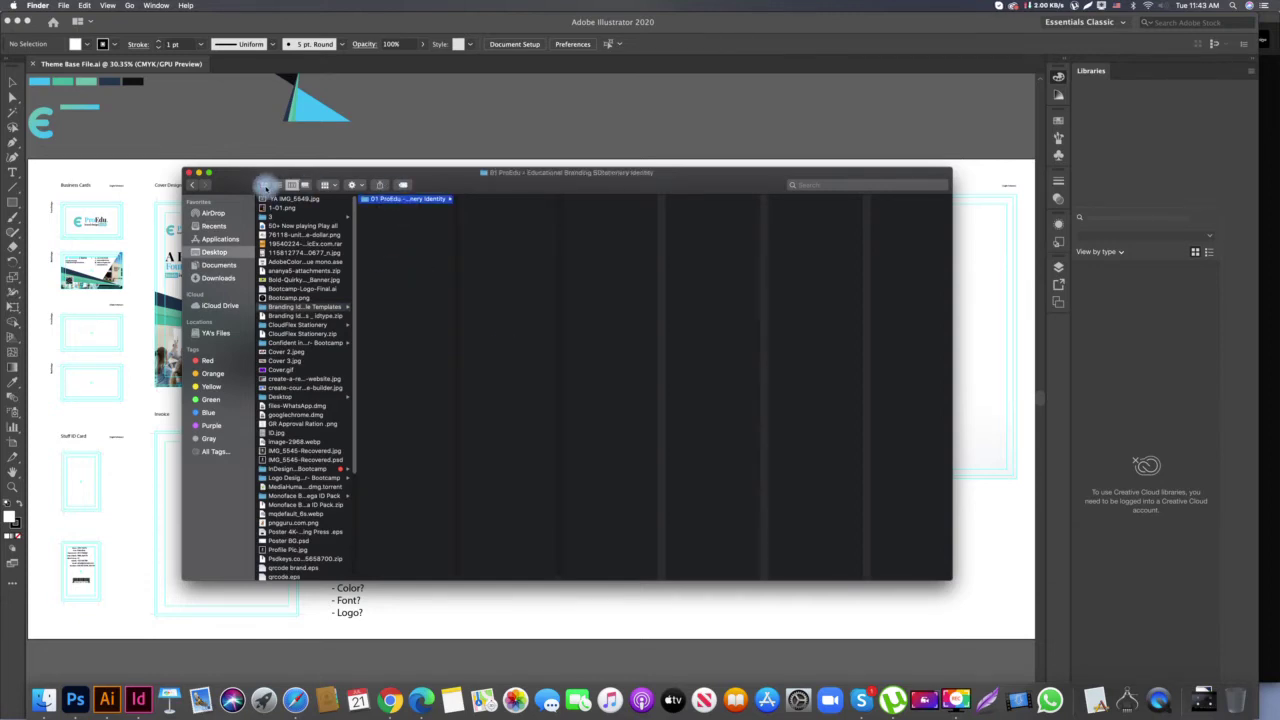
click(265, 185)
Create a subfolder named Previews inside the 01 ProEdu folder
key(shift+super+n)
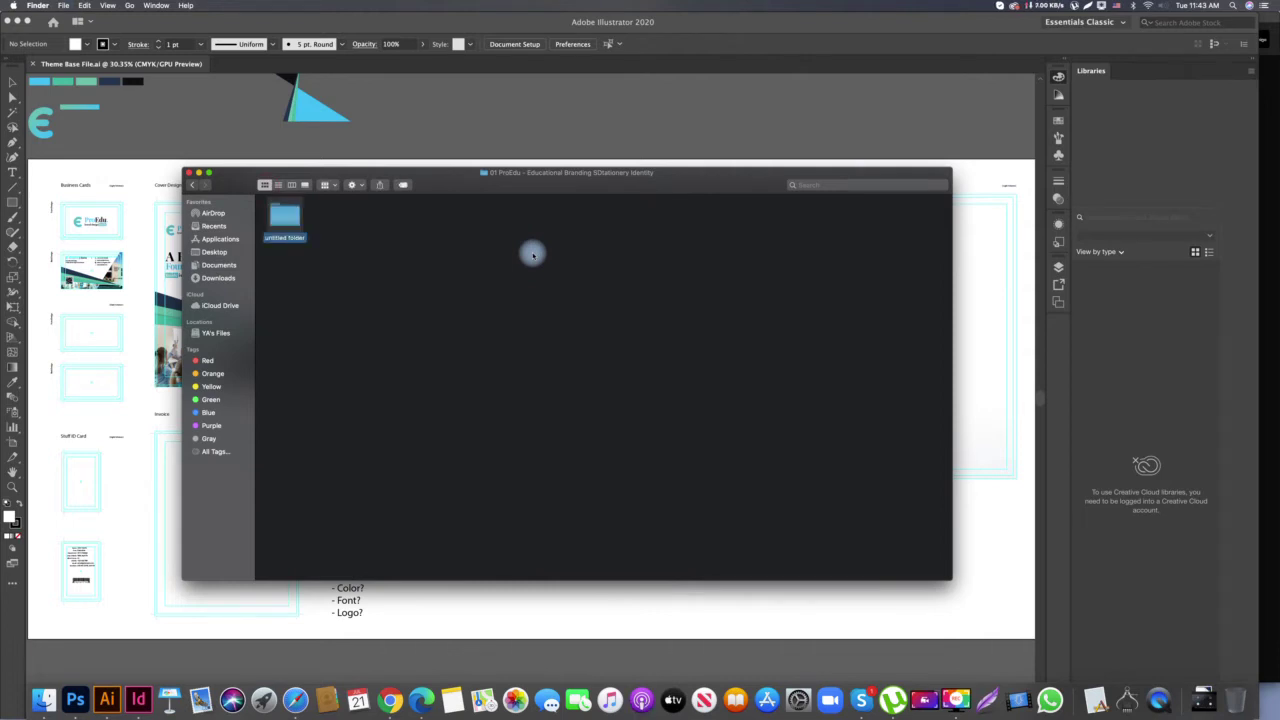
text(Proviews)
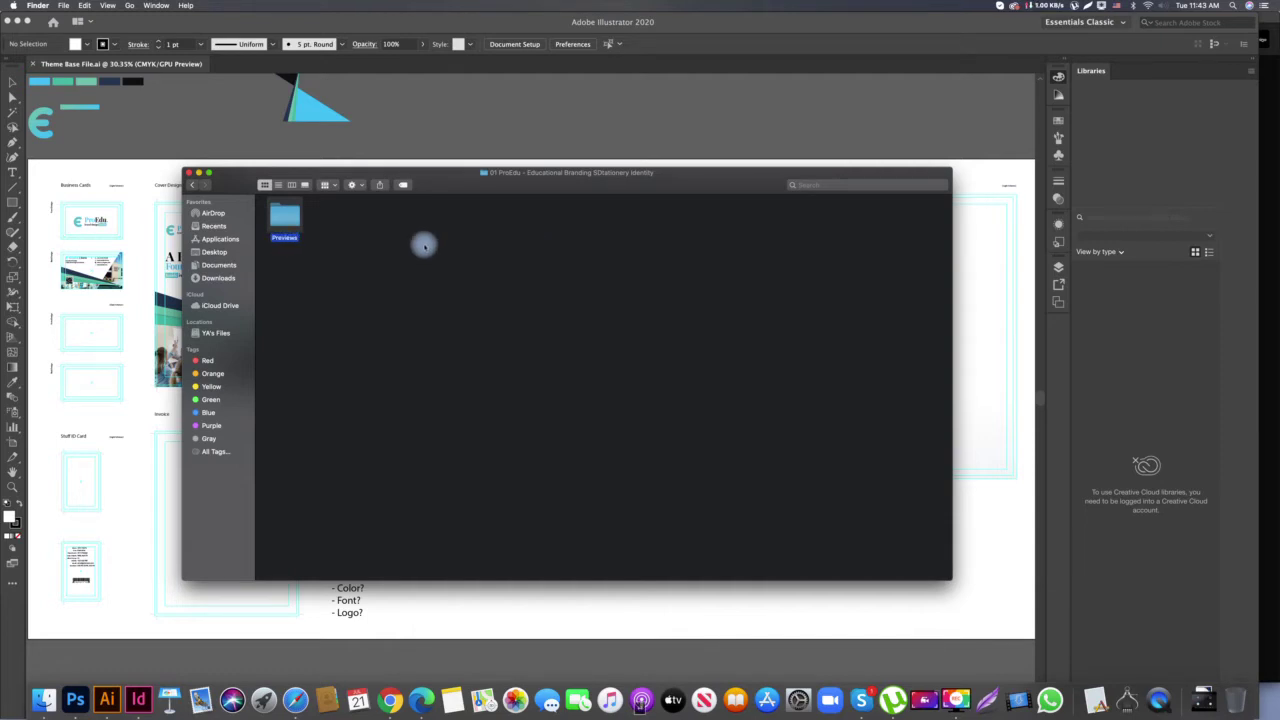
drag(356, 264, 400, 292)
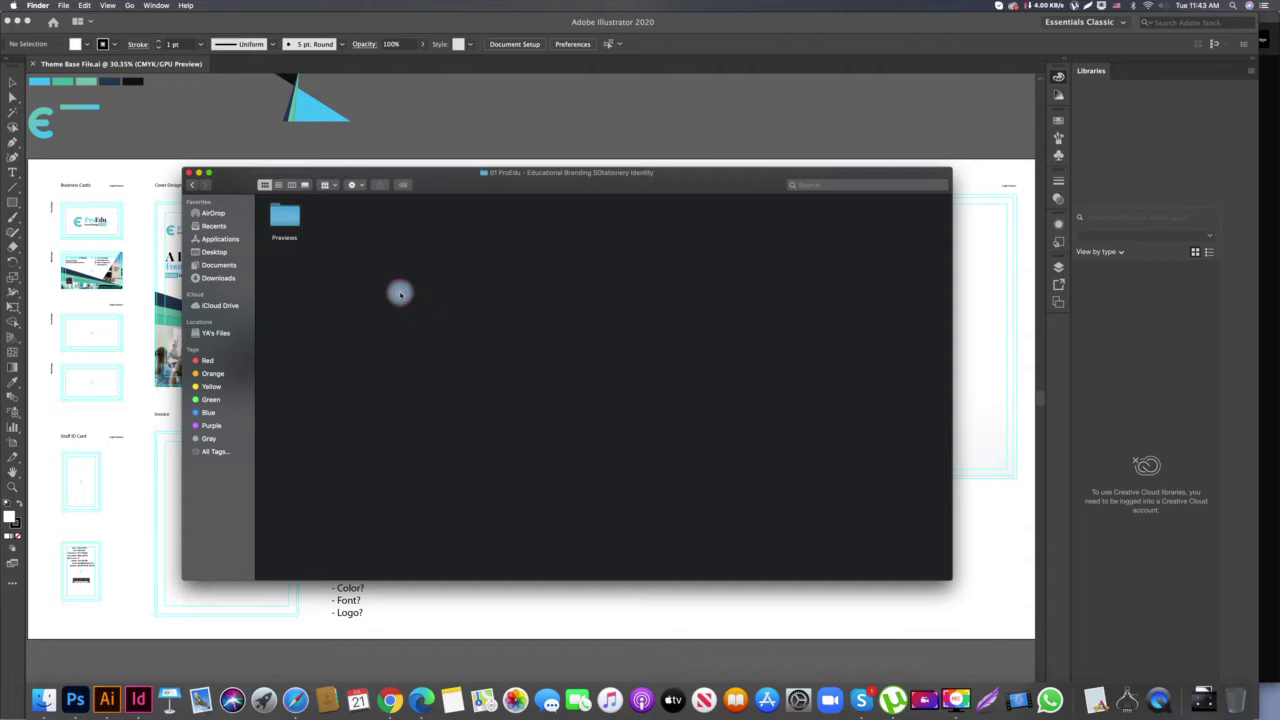
Create a subfolder named "Branding - Source Files" inside the 01 ProEdu folder
key(shift+super+n)
text(Source F)
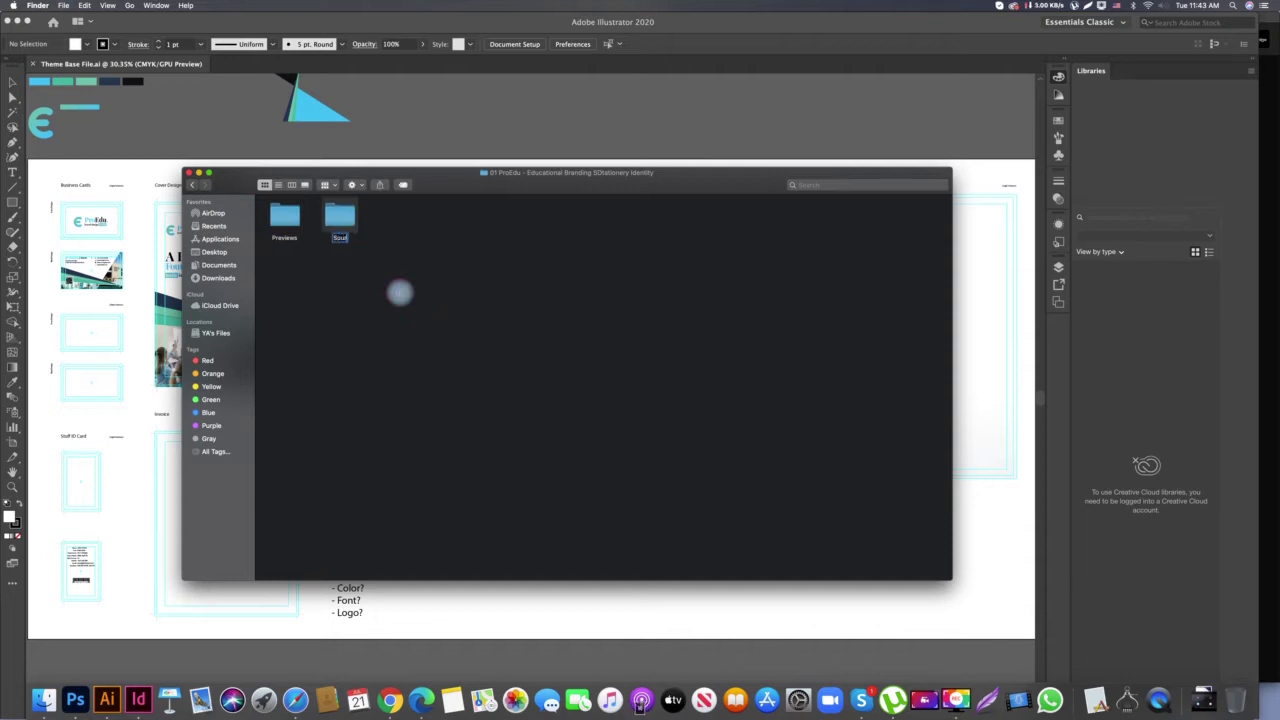
text(iles)
key(Up)
text(Branding )
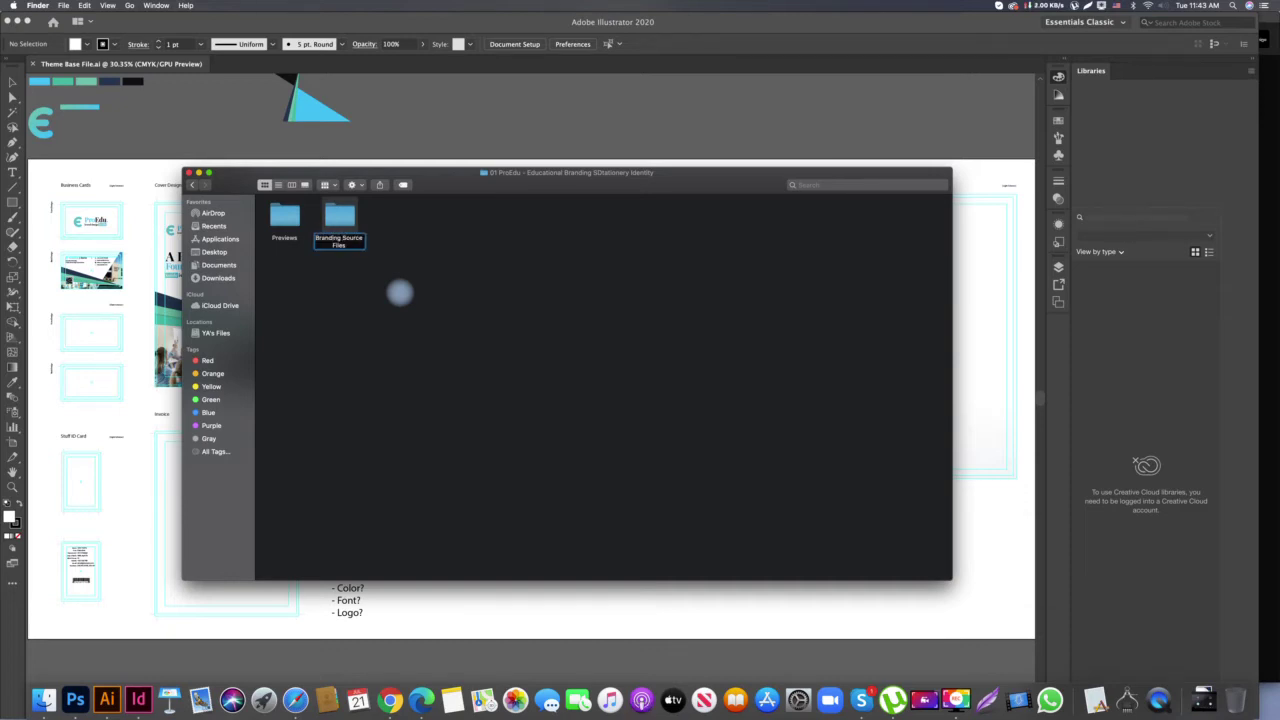
text(-)
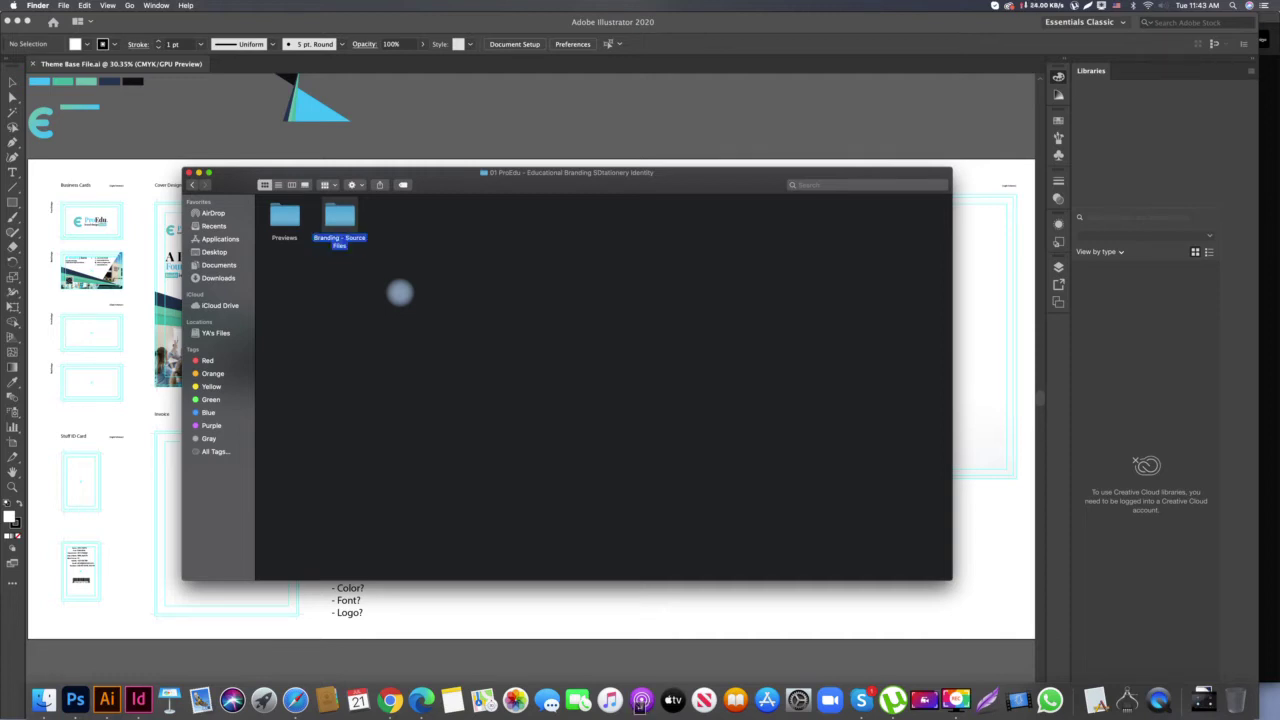
click(358, 260)
Add a subfolder named "Resources & Images" alongside Previews and Branding - Source Files
click(380, 269)
key(shift+super+n)
text(Reso)
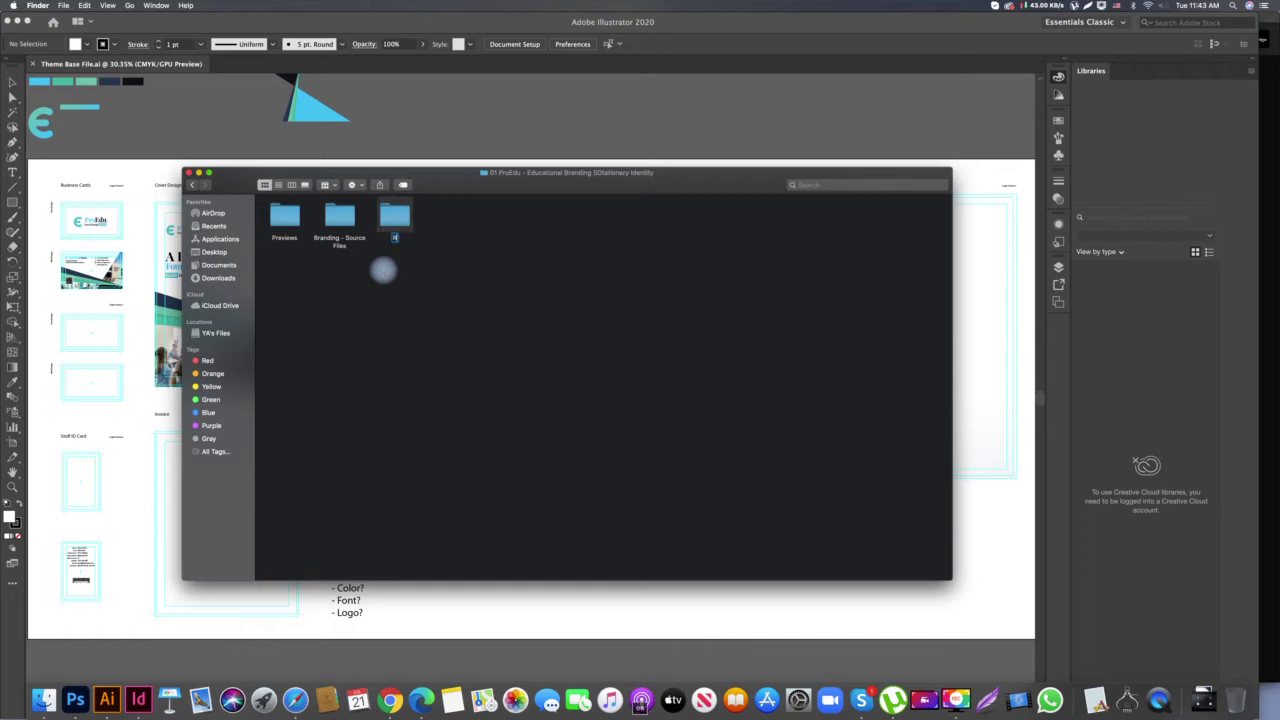
text(urces &)
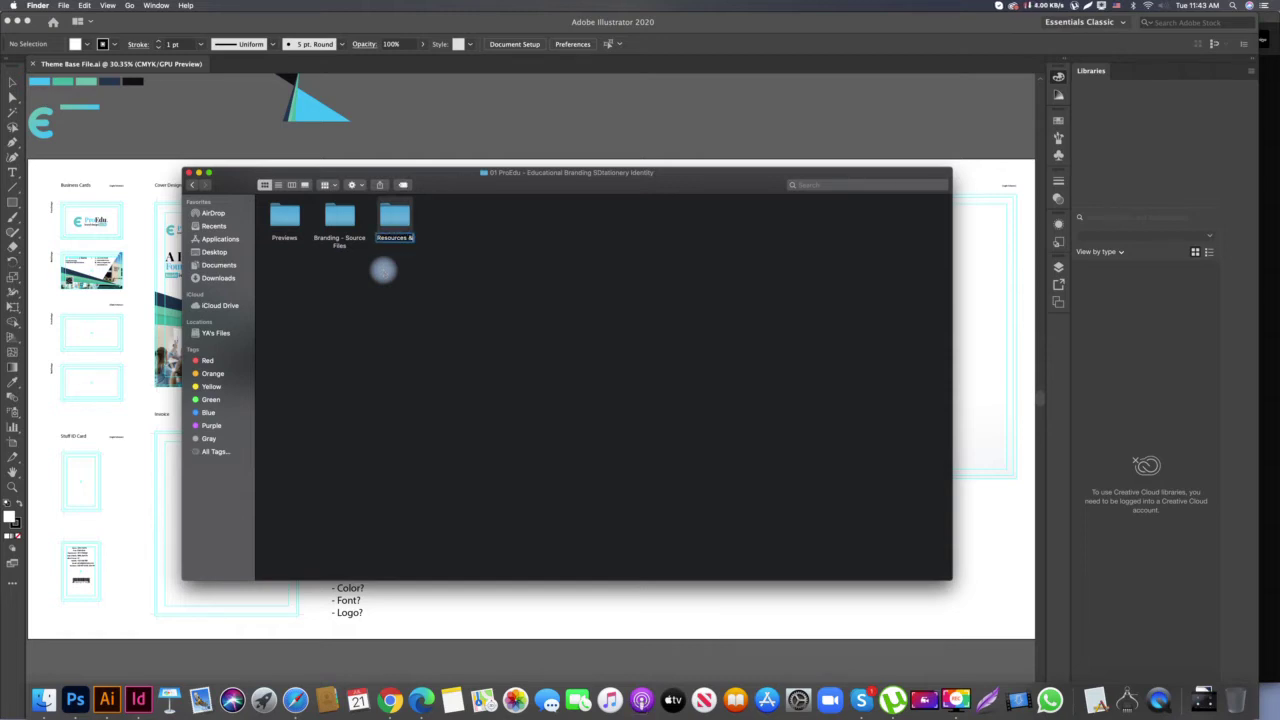
text( Images)
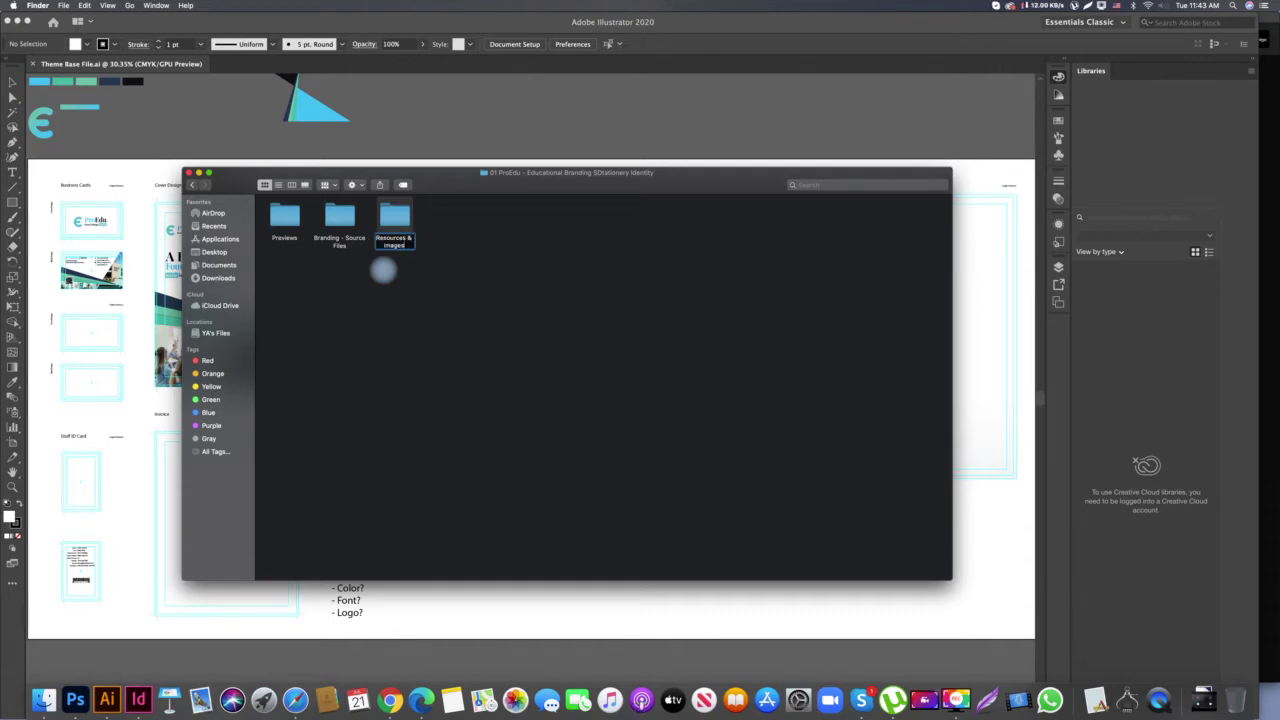
drag(437, 272, 386, 218)
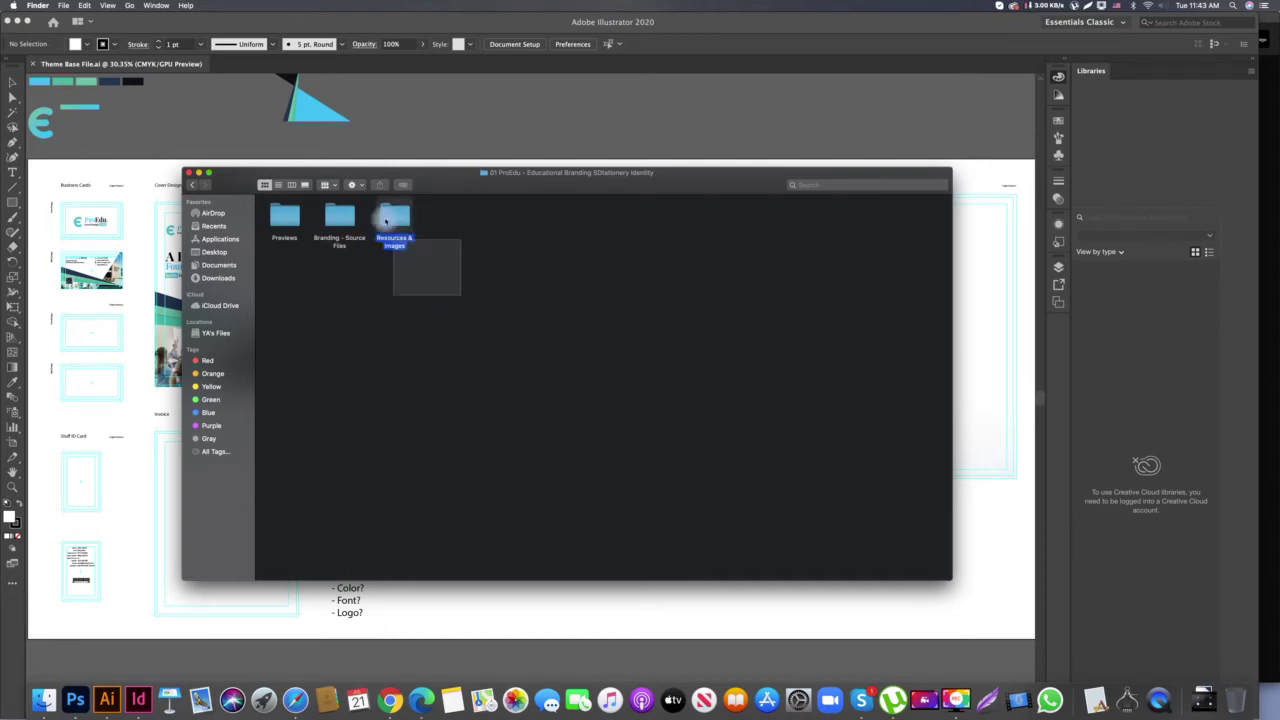
click(487, 295)
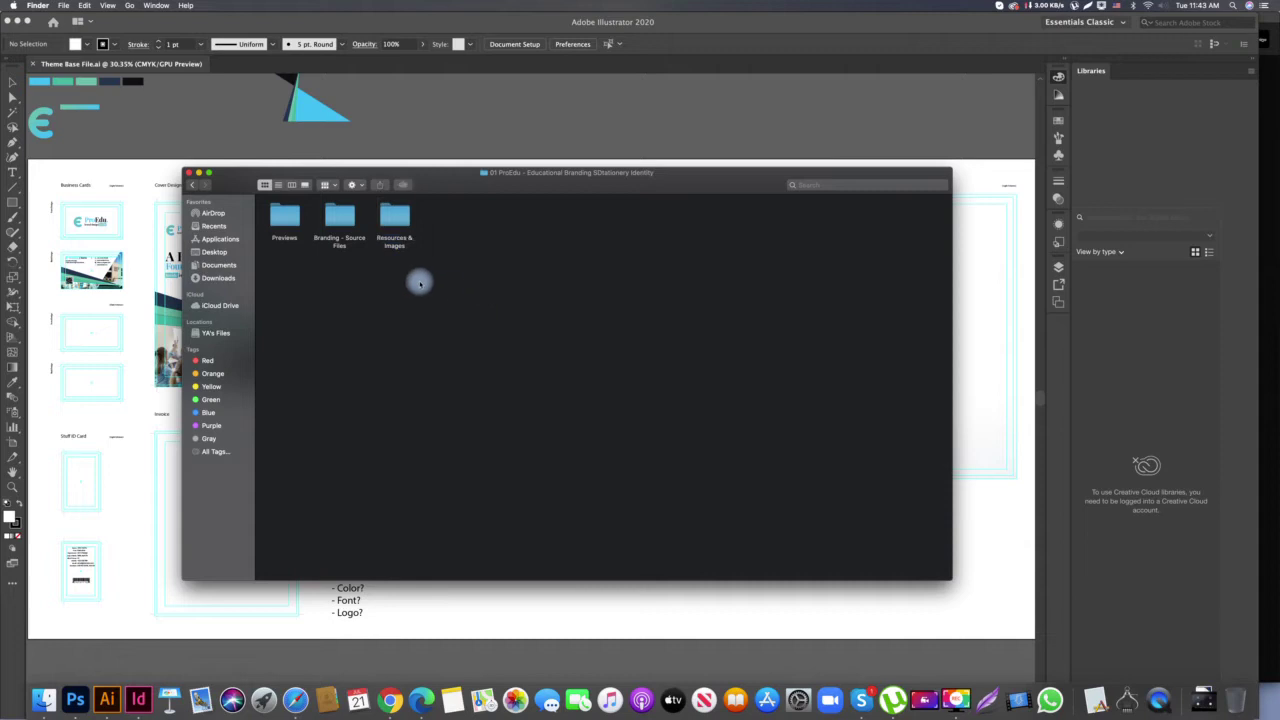
Create a fourth subfolder named JPGs in the 01 ProEdu folder
key(super+shift+n)
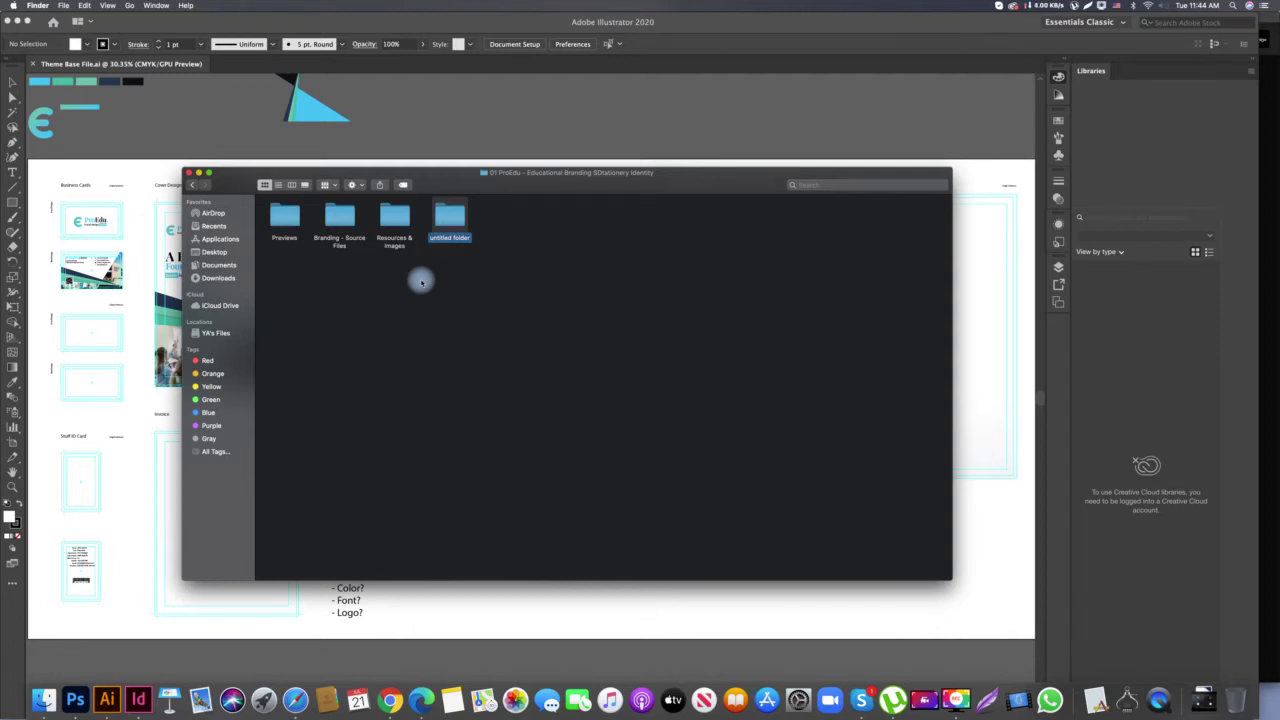
text(JPGs)
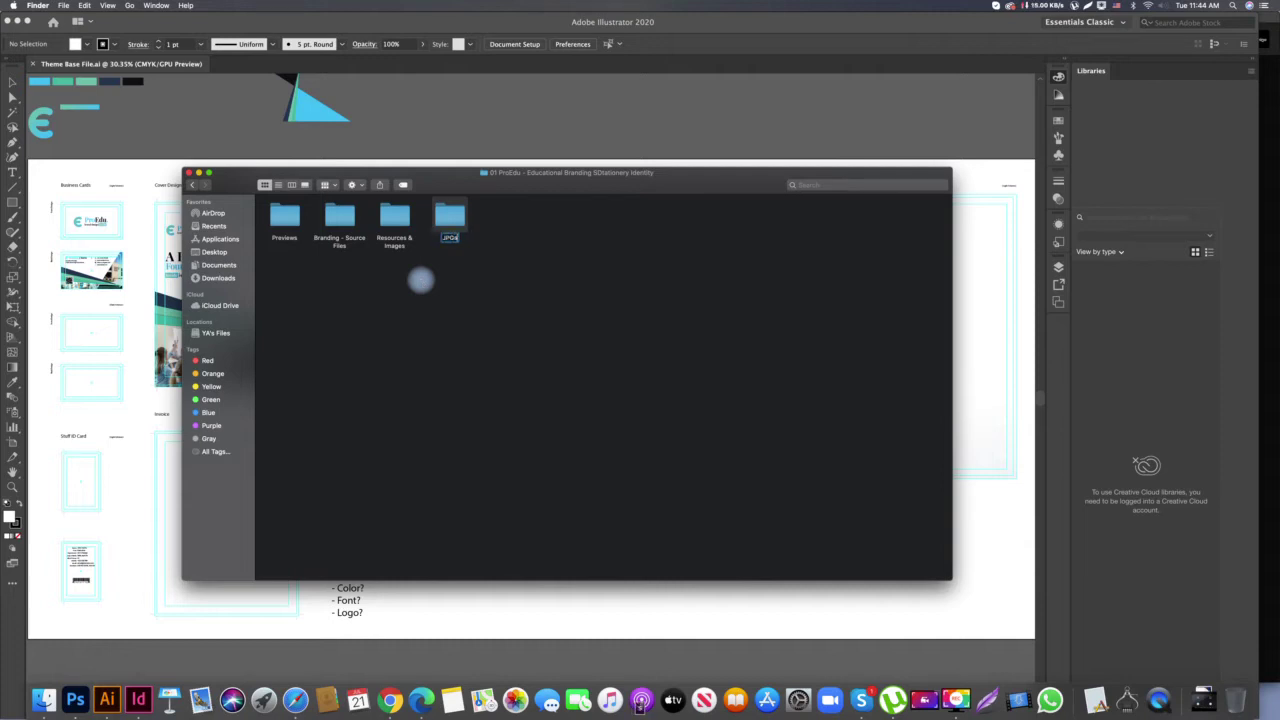
click(372, 278)
drag(289, 269, 483, 220)
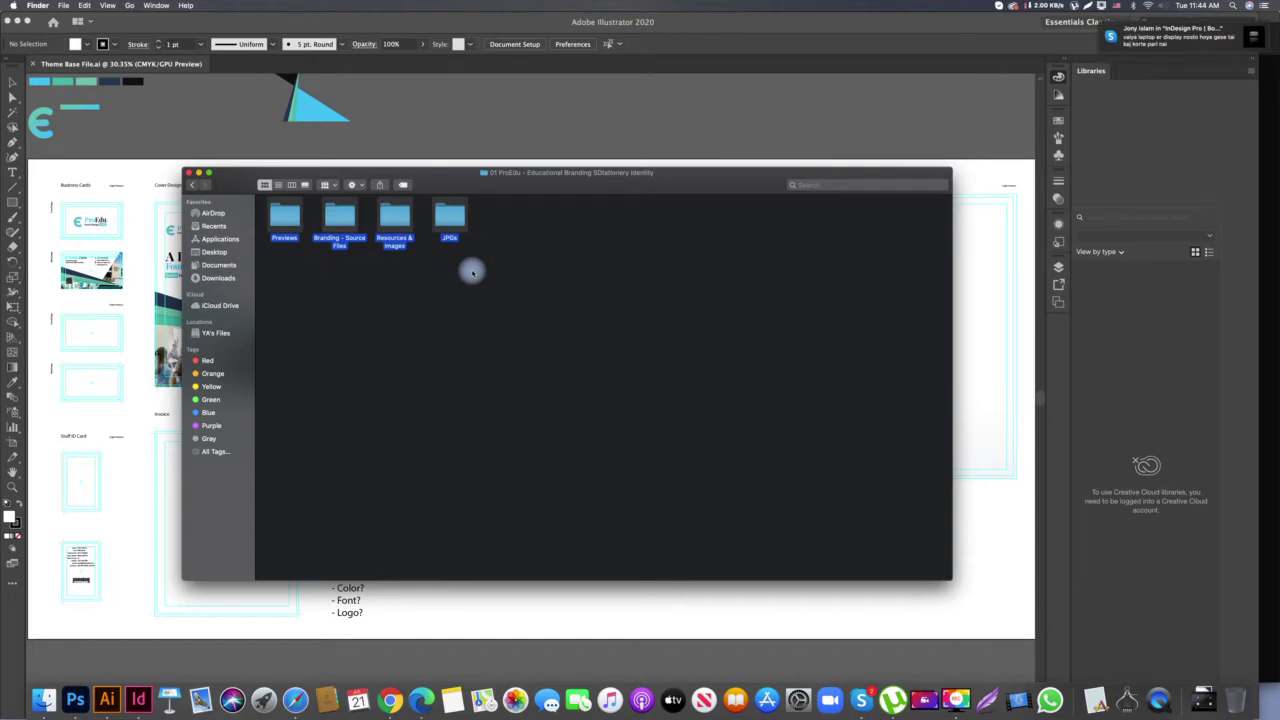
drag(472, 272, 452, 222)
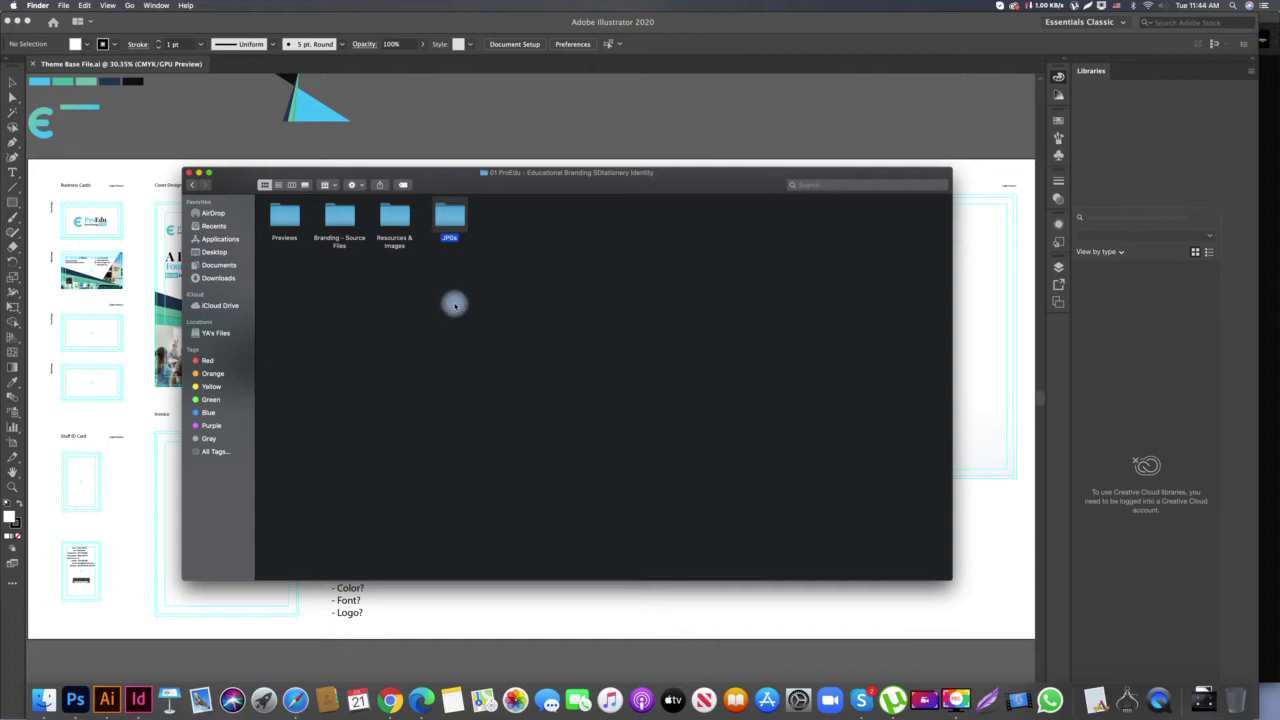
click(455, 305)
drag(414, 209, 457, 274)
click(457, 274)
Open the Branding - Source Files folder and show the folder hierarchy in column view
click(330, 219)
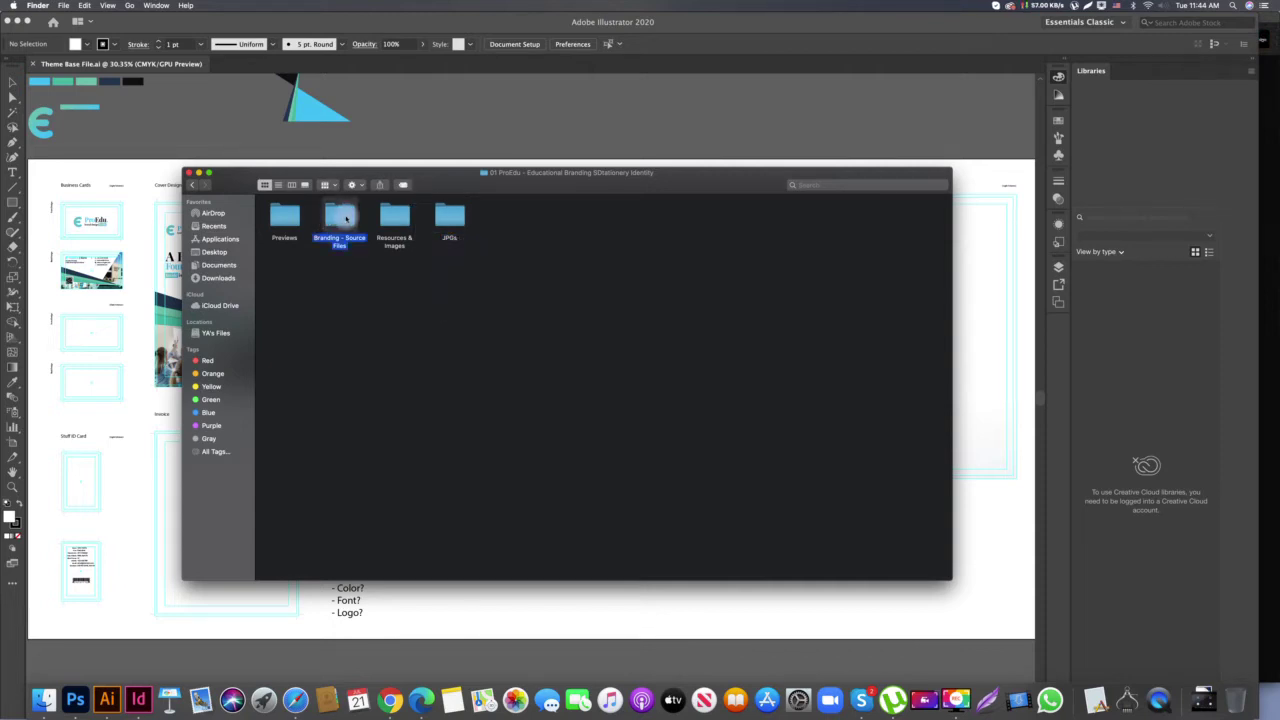
double_click(340, 217)
drag(290, 205, 762, 446)
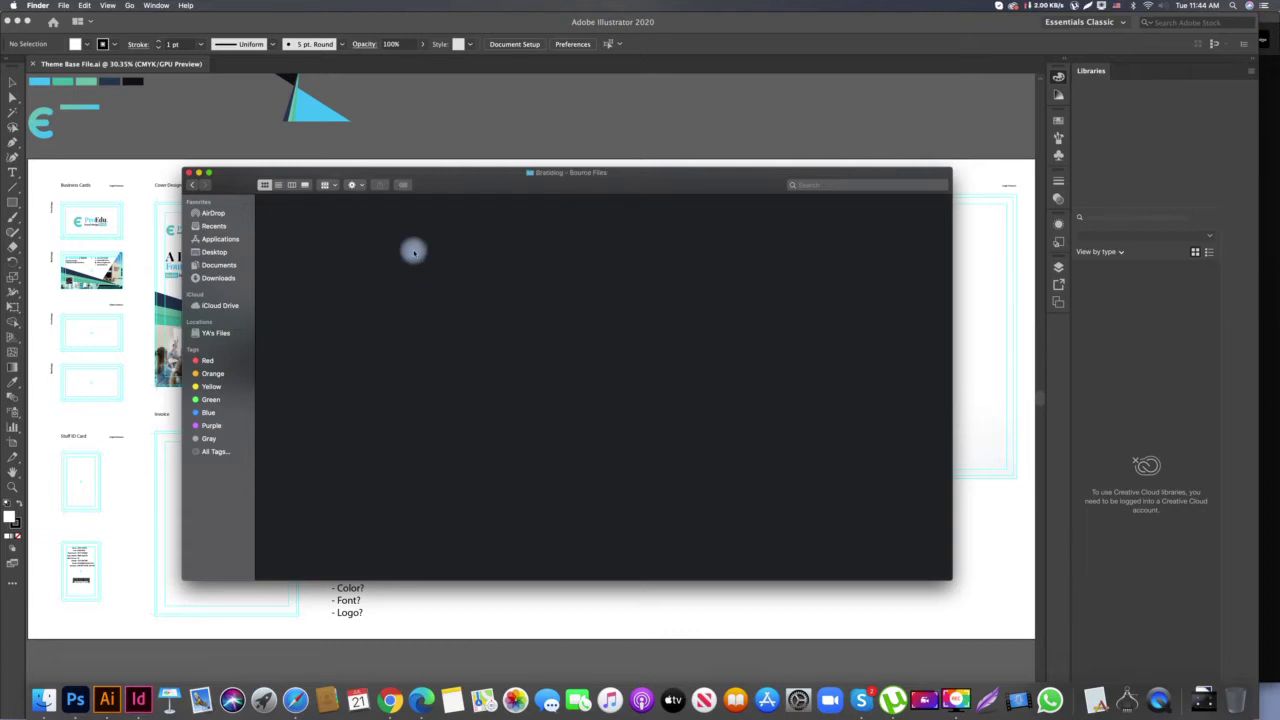
click(290, 184)
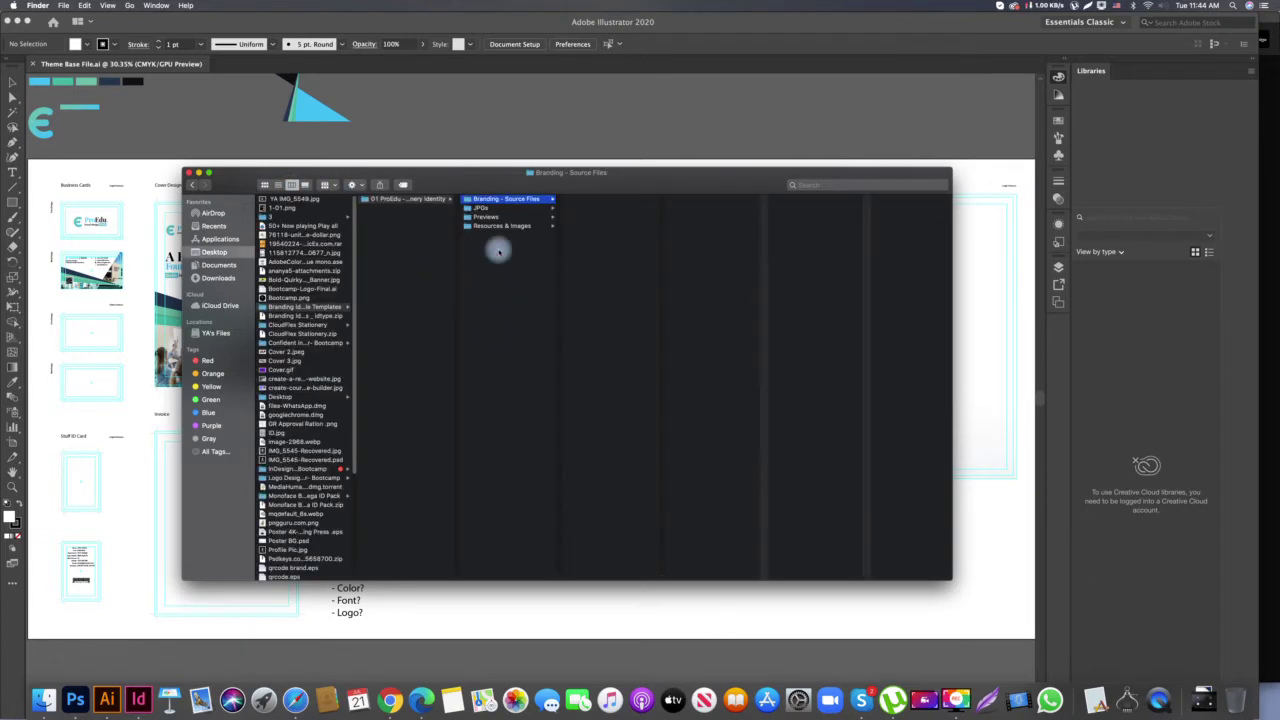
click(549, 198)
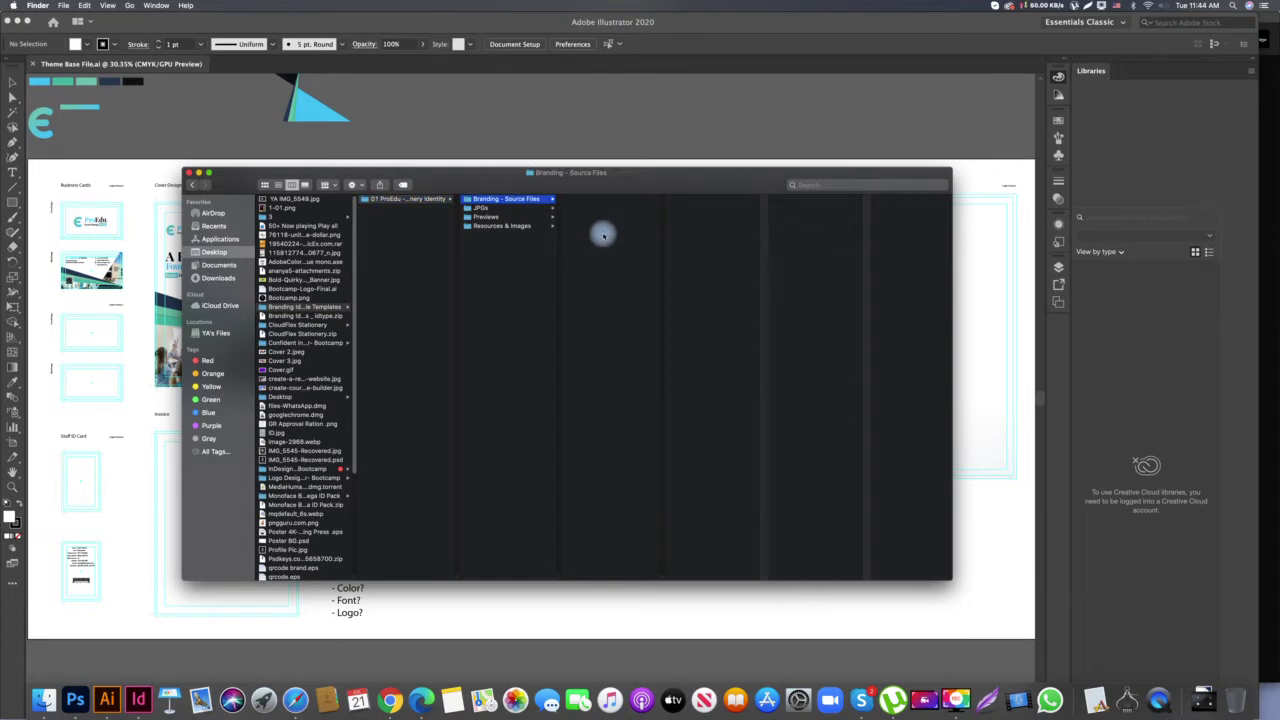
In a new Finder window, open the Monoface Branding Project Mega ID Pack on the Desktop and examine its subfolder structure in column view
key(super+n)
drag(536, 185, 836, 188)
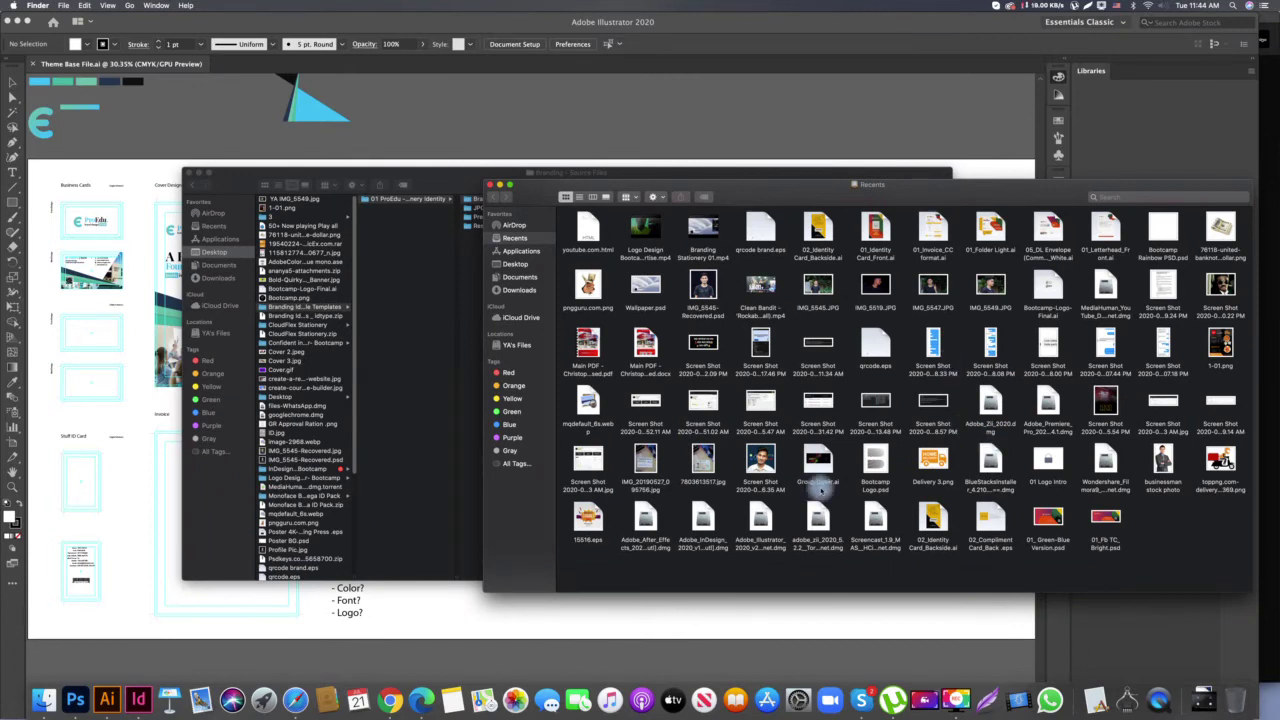
click(515, 263)
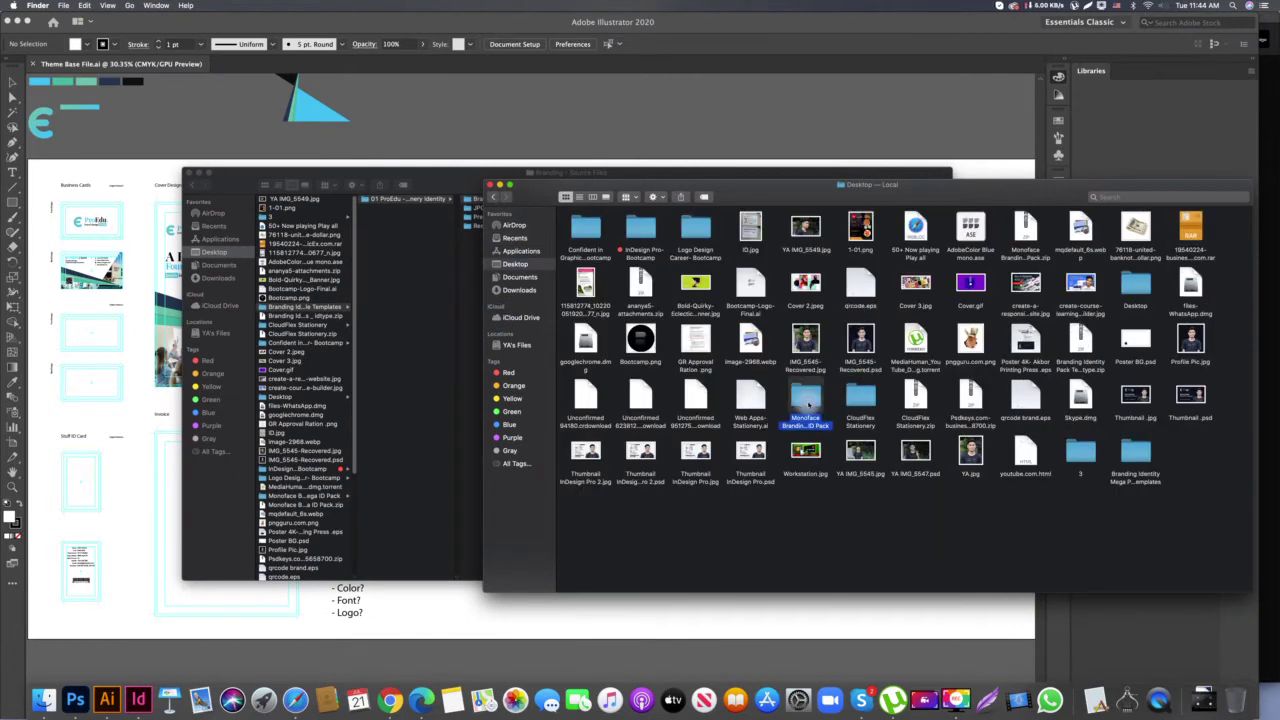
double_click(806, 400)
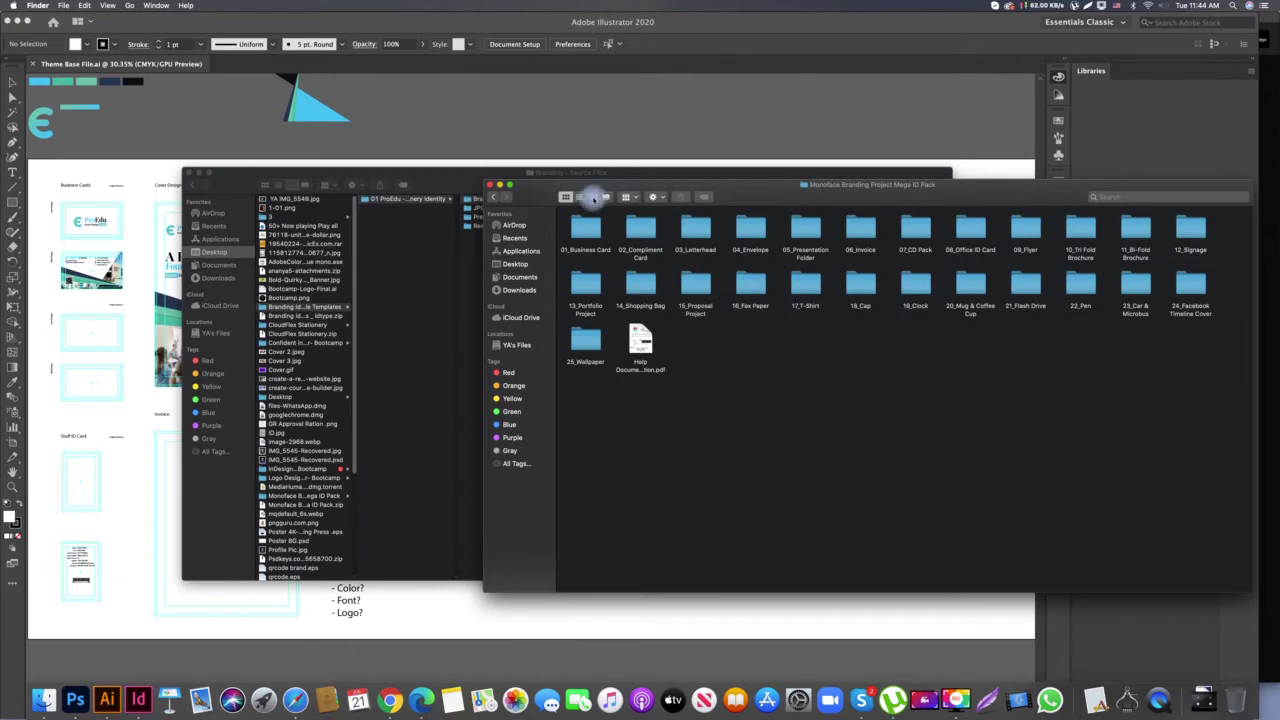
click(578, 196)
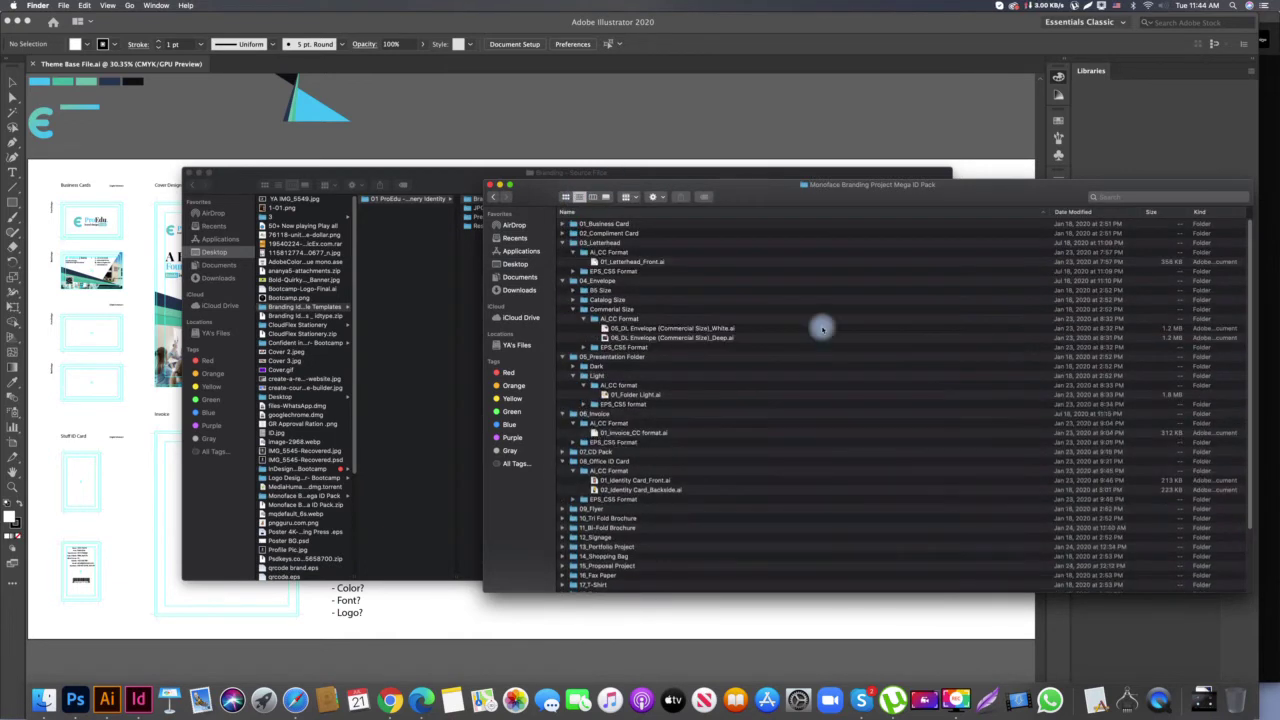
click(593, 197)
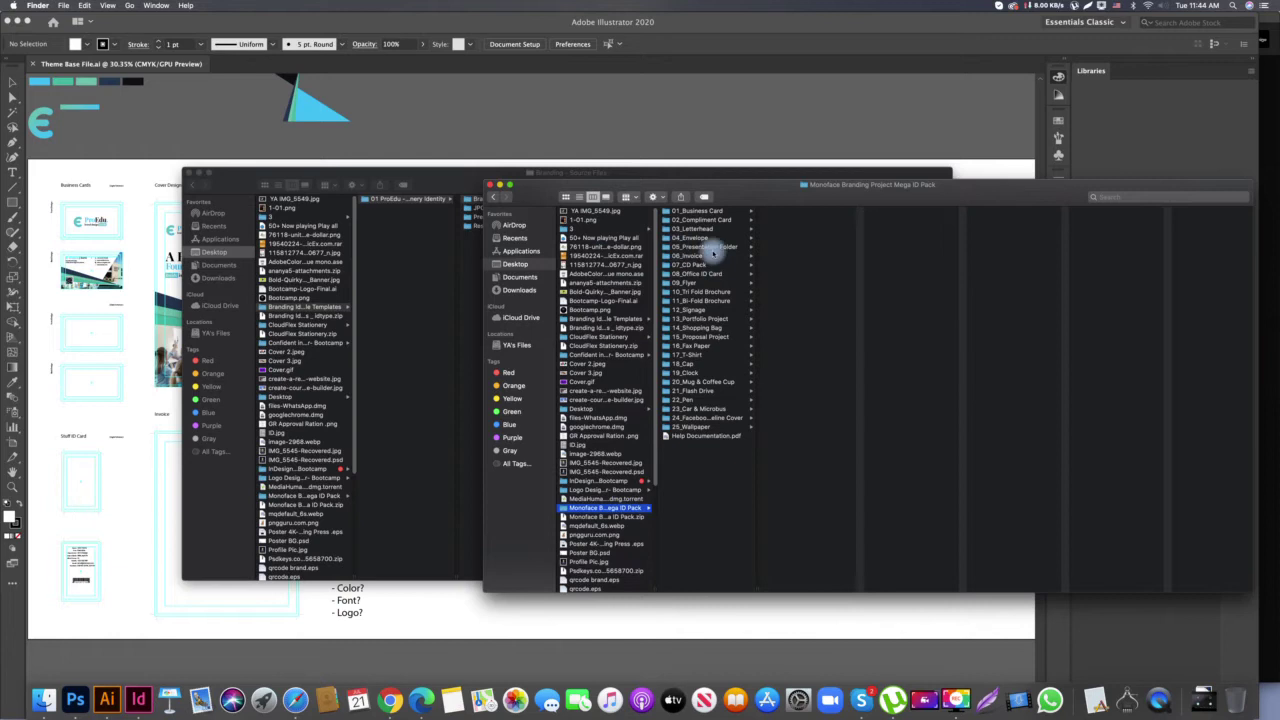
drag(723, 494, 681, 218)
click(702, 478)
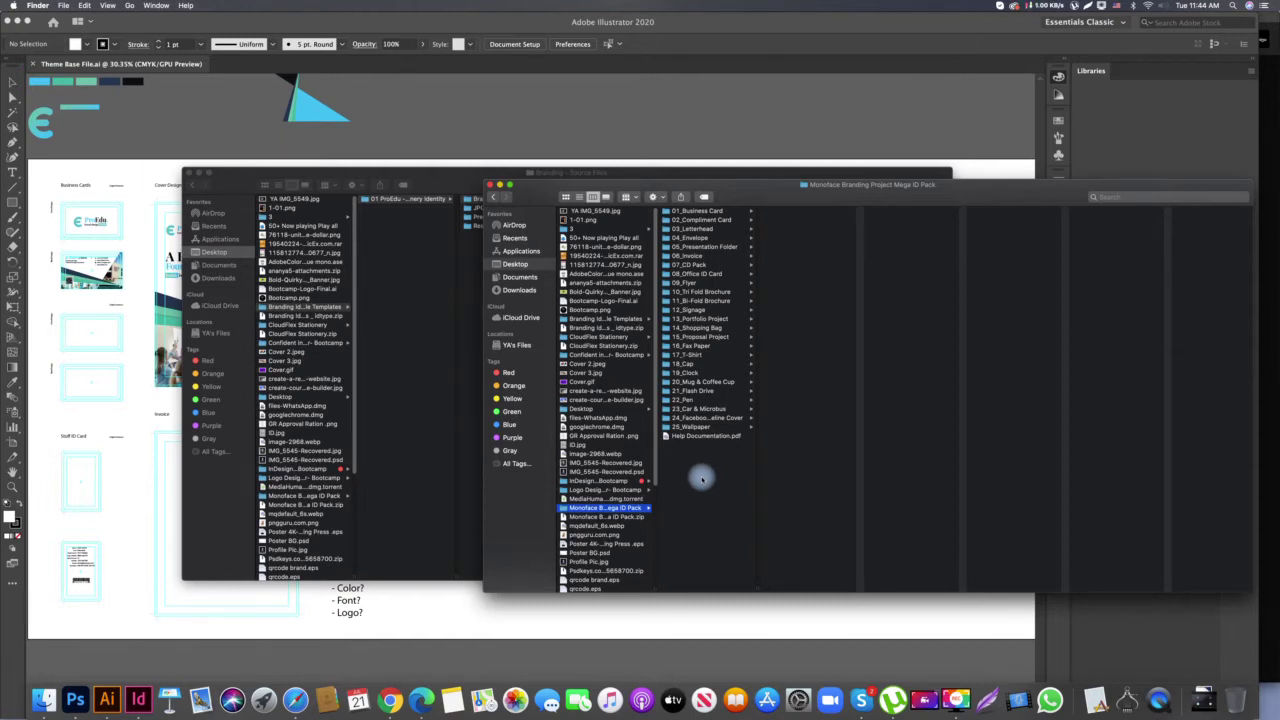
Move the Monoface reference window aside and create a subfolder named "i. Logo & Source Files" inside Branding - Source Files
drag(740, 197, 754, 286)
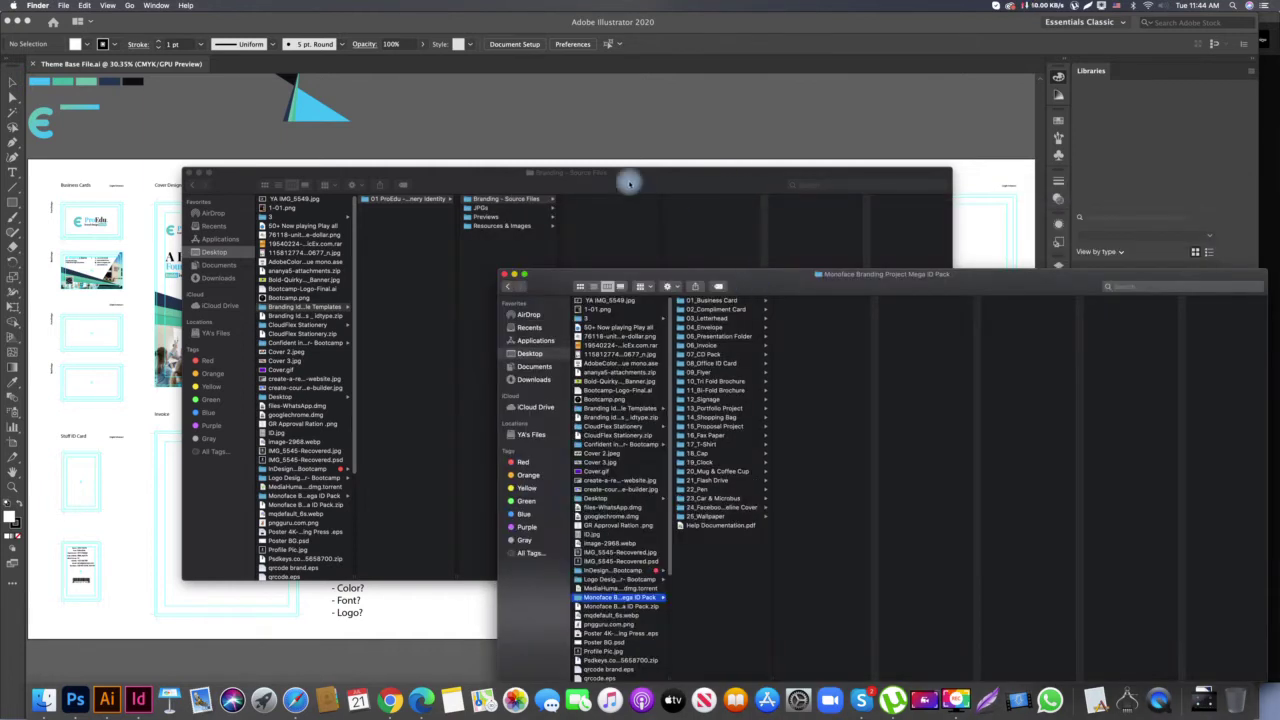
click(592, 255)
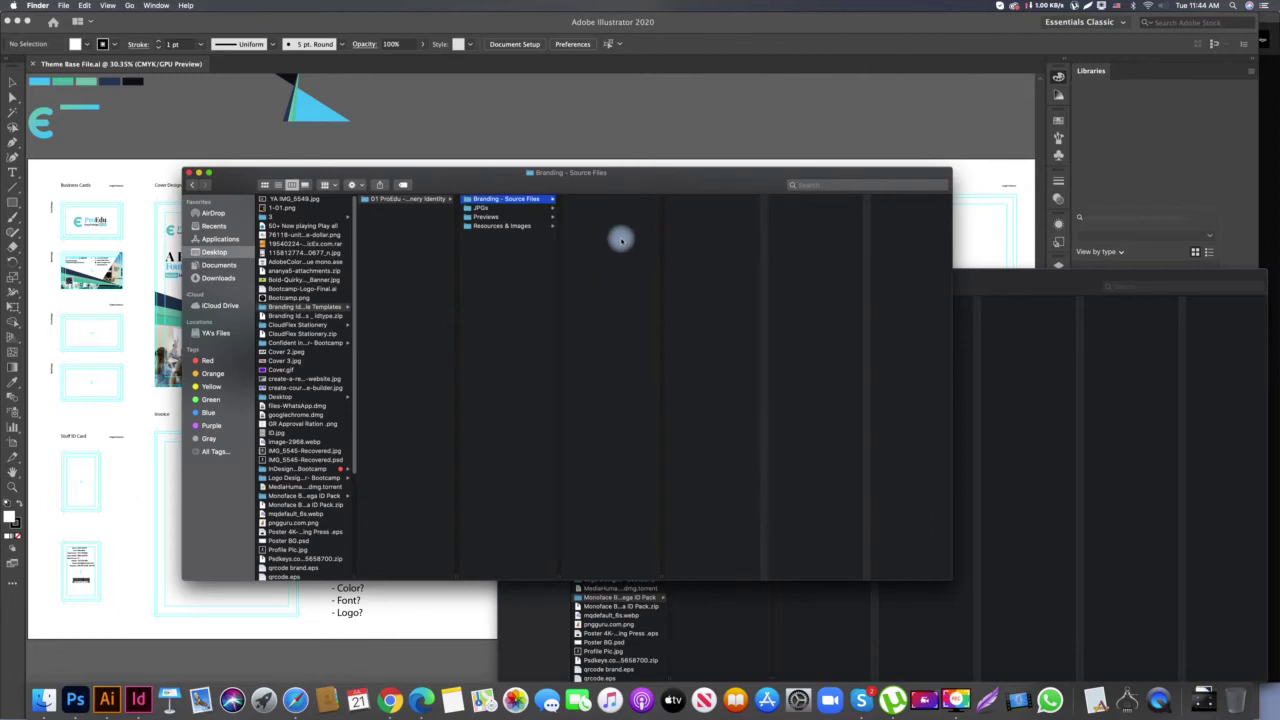
key(super+shift+n)
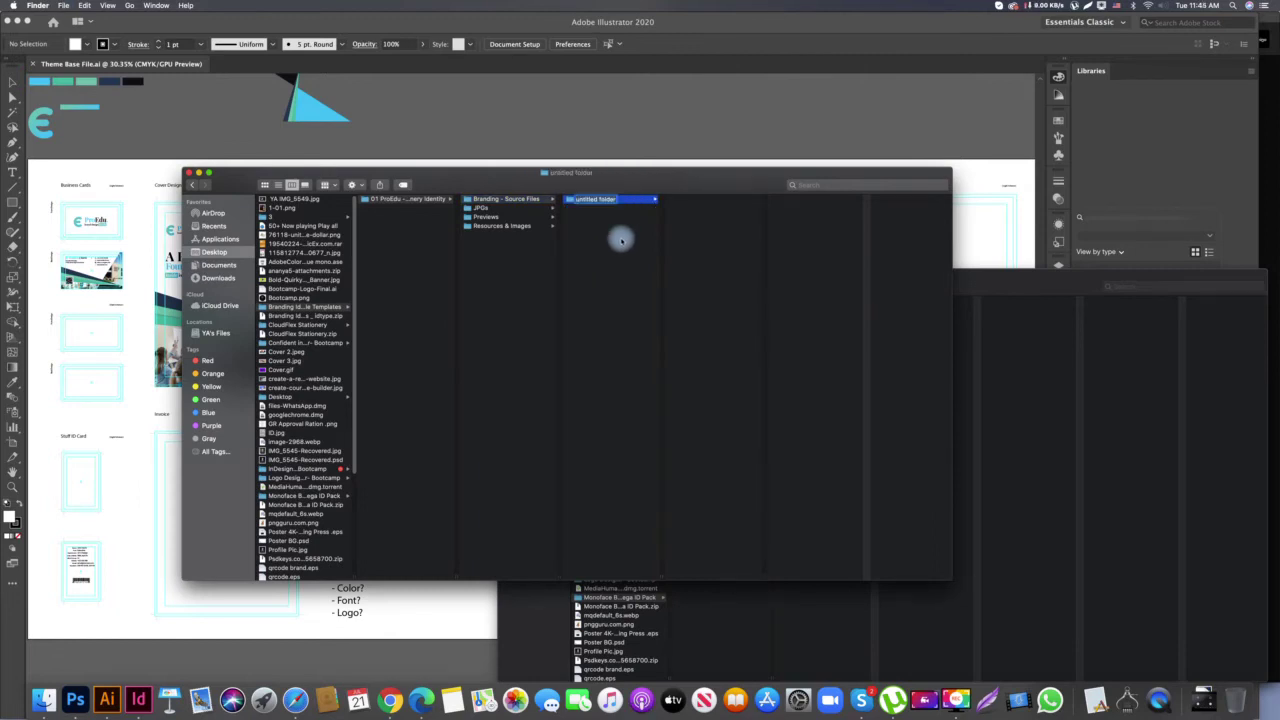
key(BackSpace)
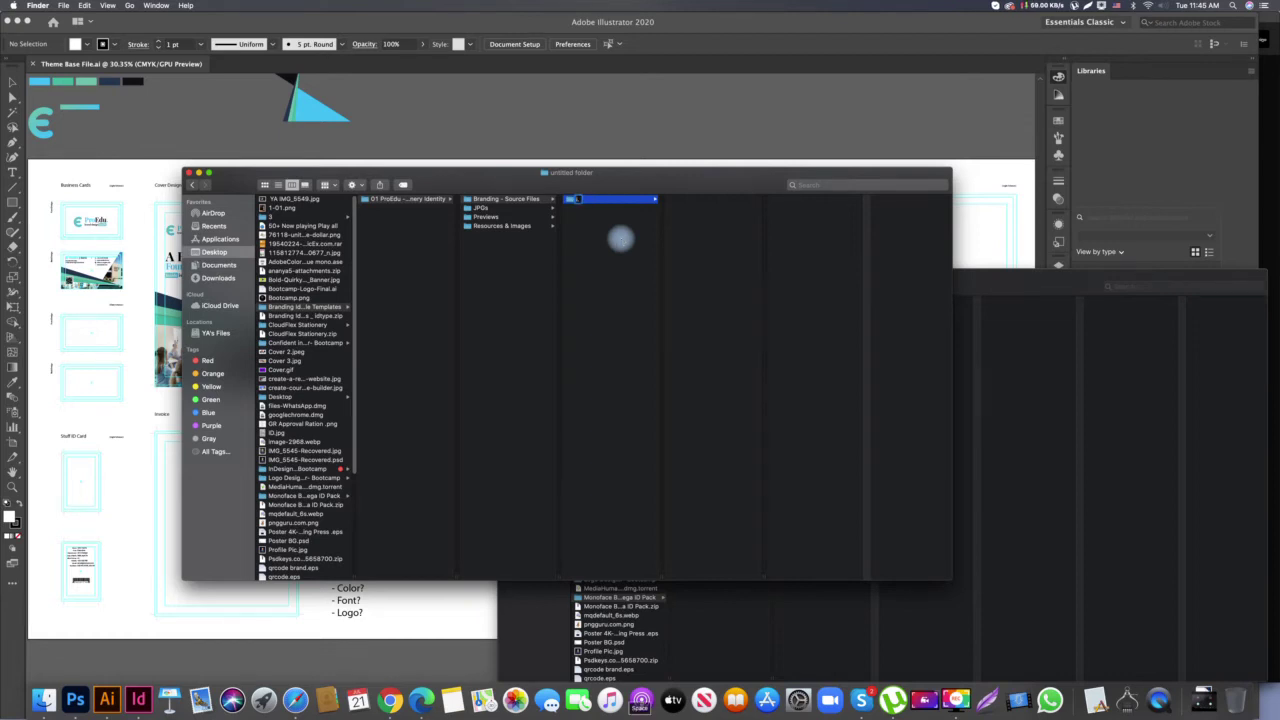
text(Logo & Source Files)
key(Up)
text(1.)
key(Return)
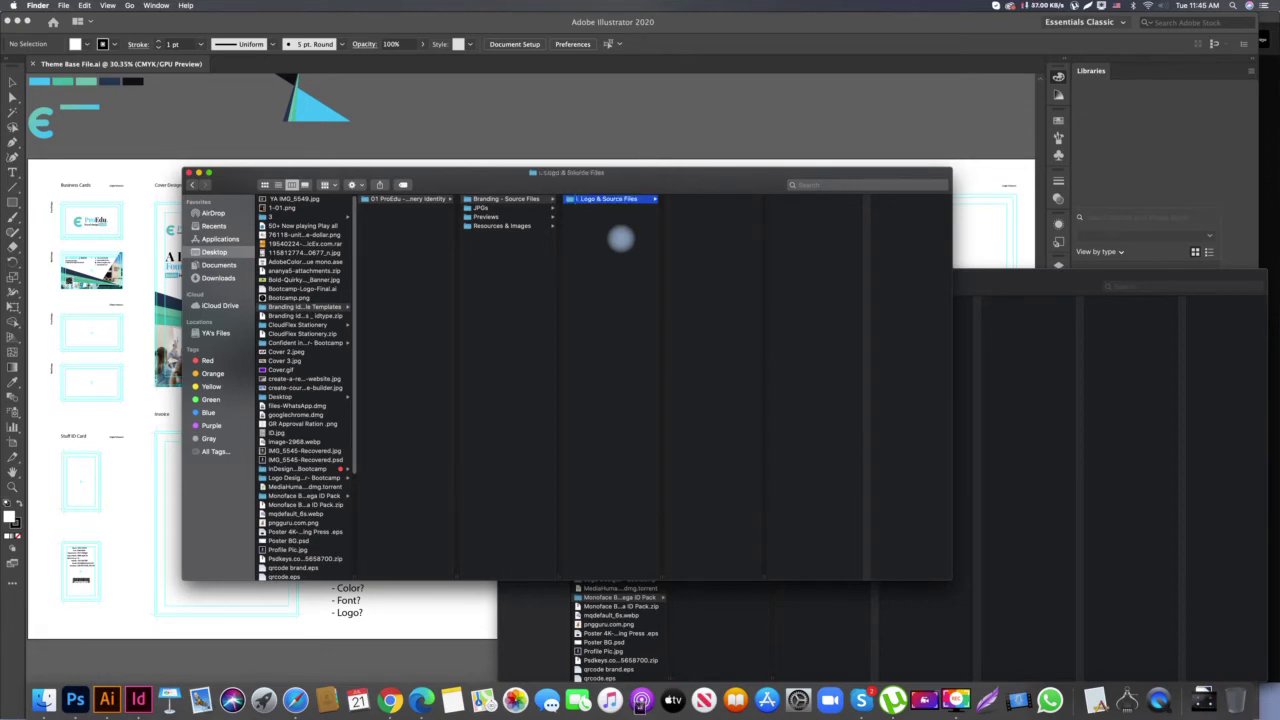
Create a second subfolder named "ii. Stationery Templates" inside Branding - Source Files
click(622, 238)
key(super+shift+n)
text(2)
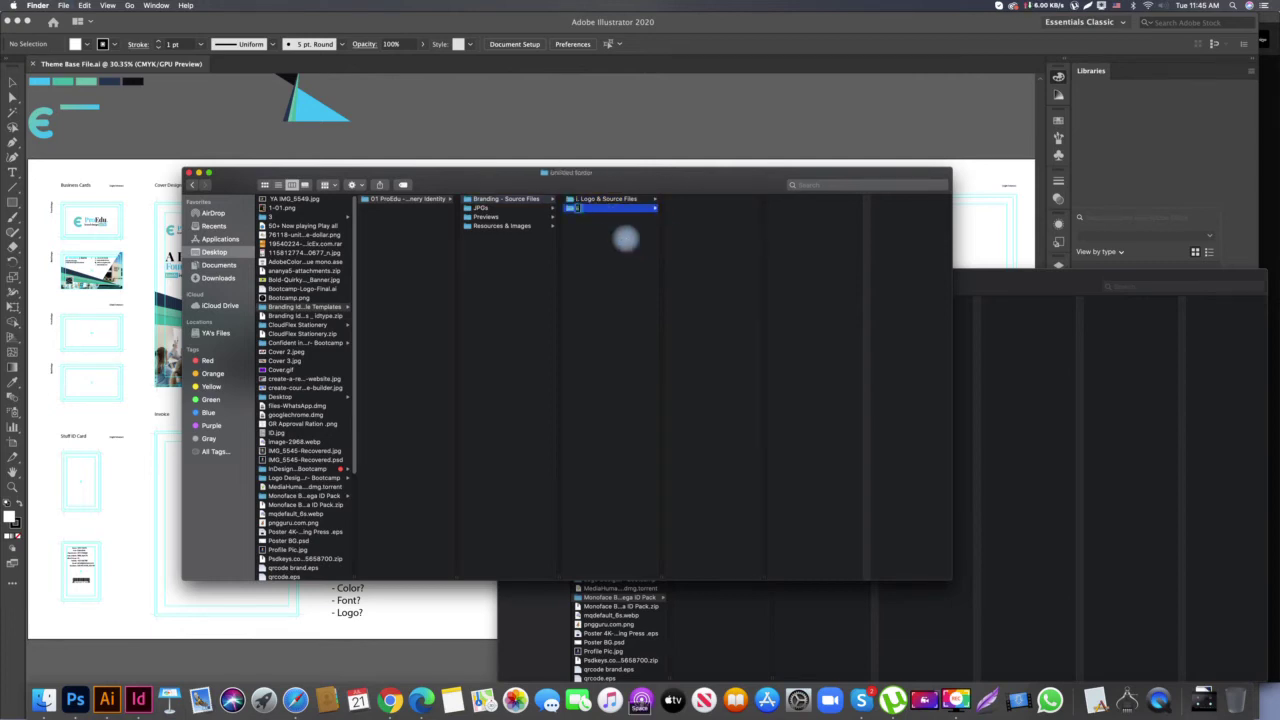
text(. Stationery Templates)
key(Return)
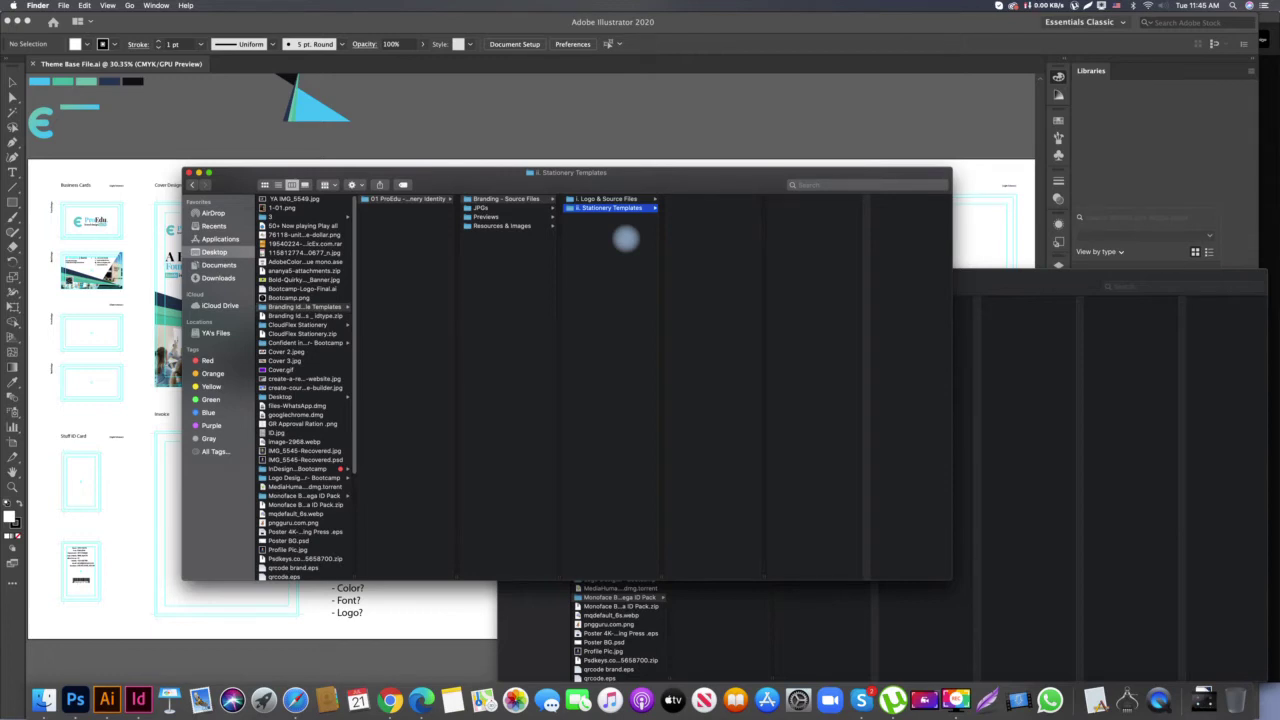
Create a third subfolder named "iii. Promotional Templates" inside Branding - Source Files
click(600, 255)
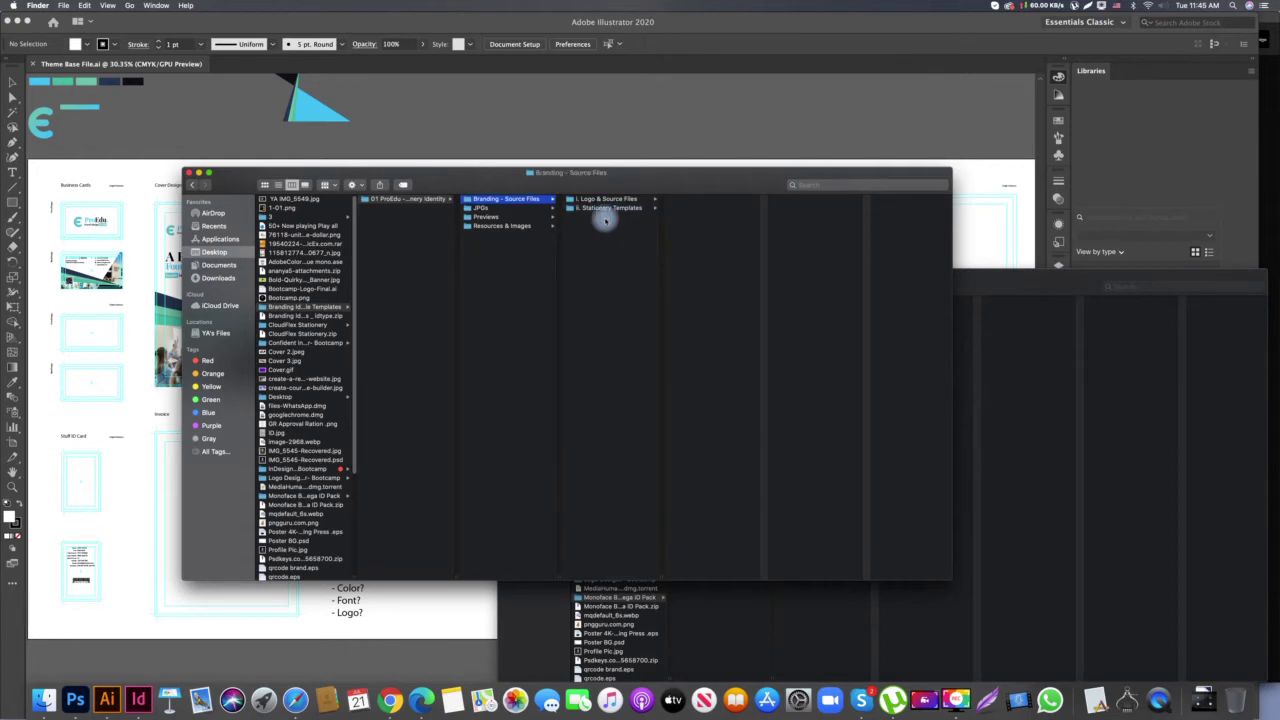
click(606, 210)
click(606, 200)
click(603, 225)
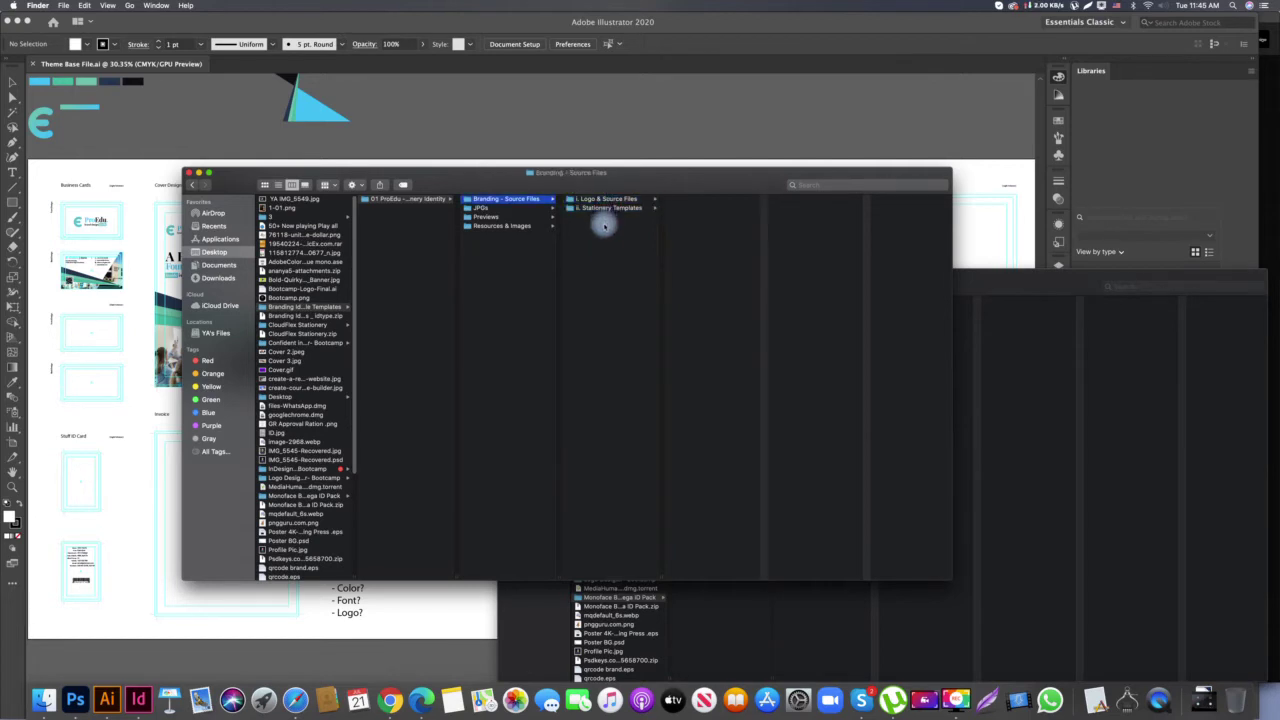
key(super+shift+n)
text(II)
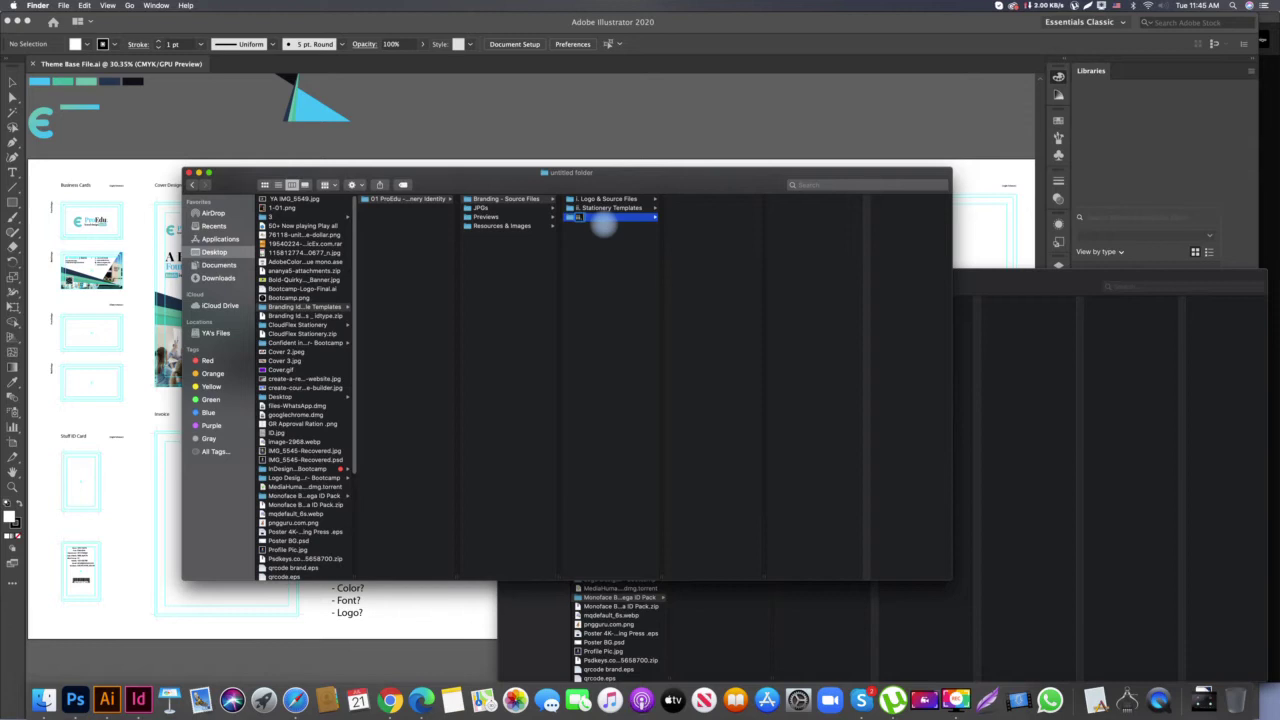
text( Promotional)
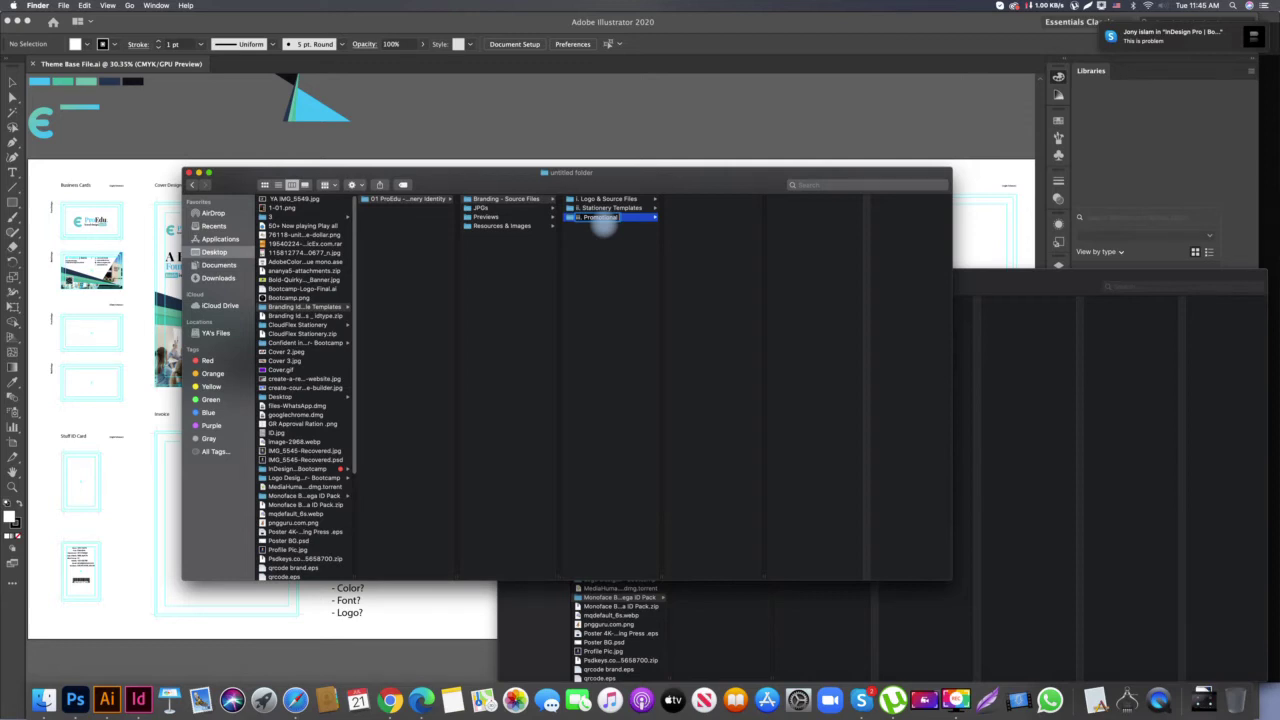
text( Template)
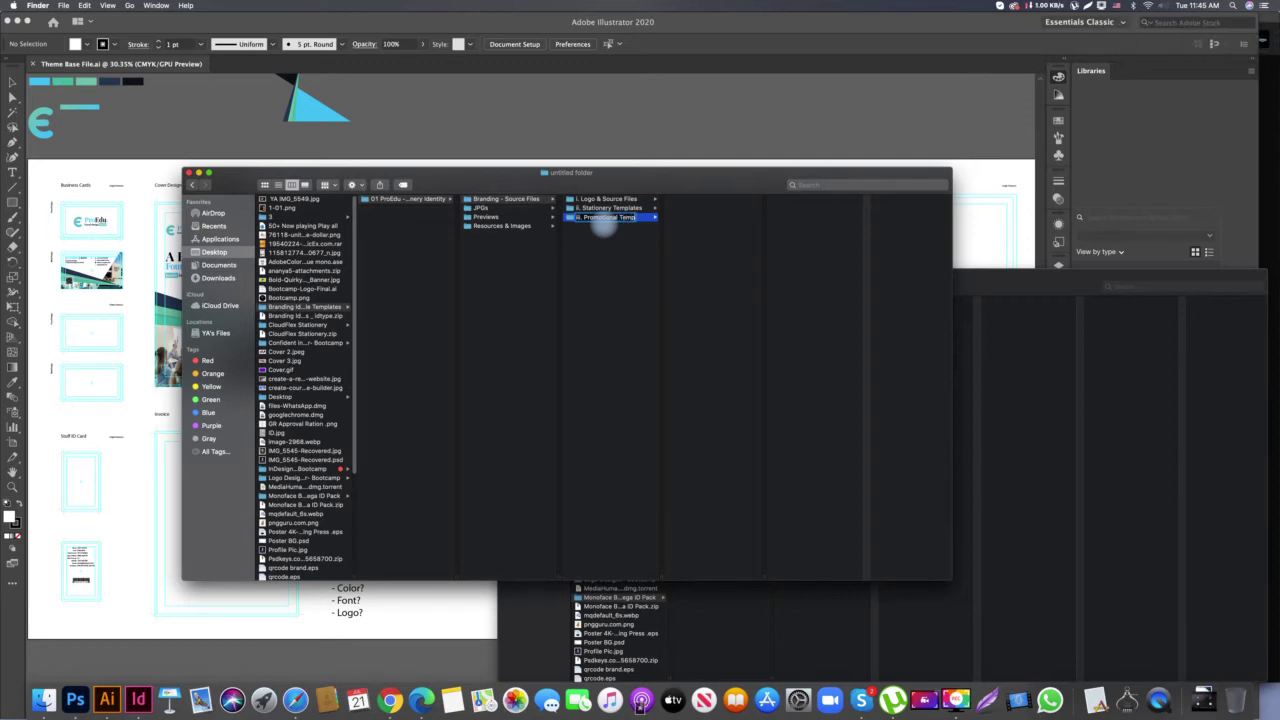
text(s)
key(Return)
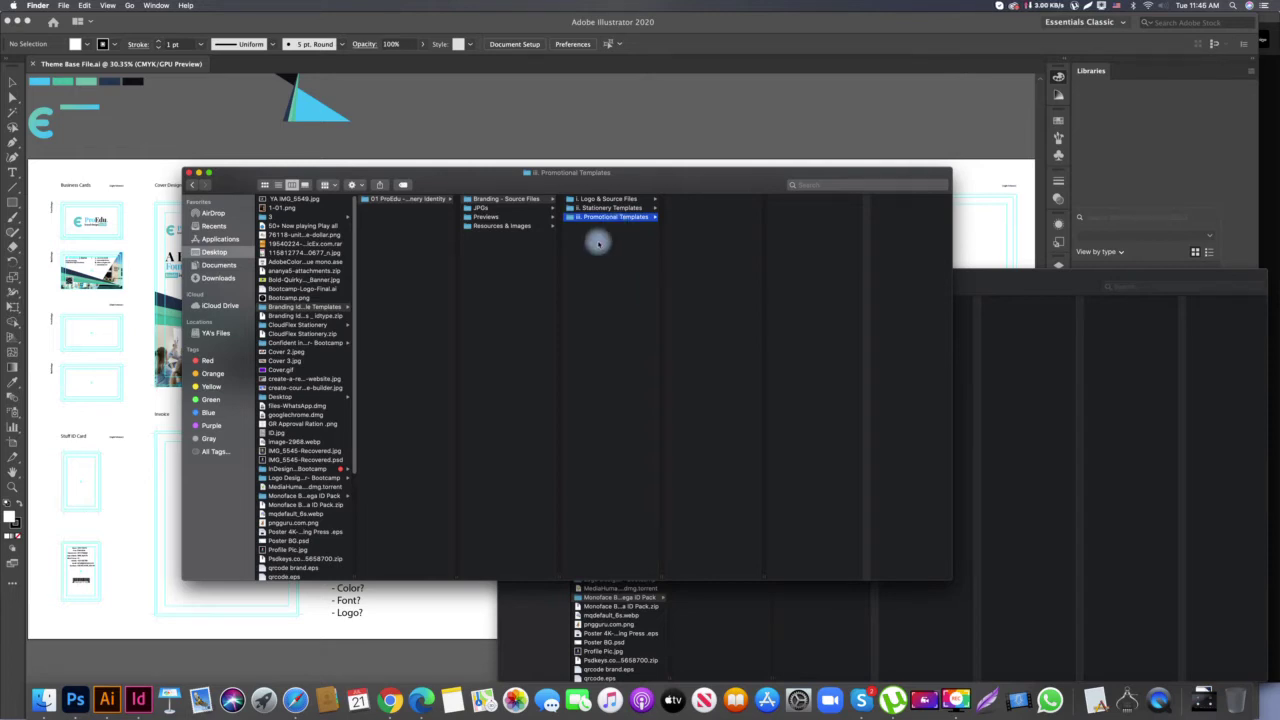
Create a fourth subfolder named "iv. Brochures Templates" inside Branding - Source Files
key(Left)
key(super+shift+n)
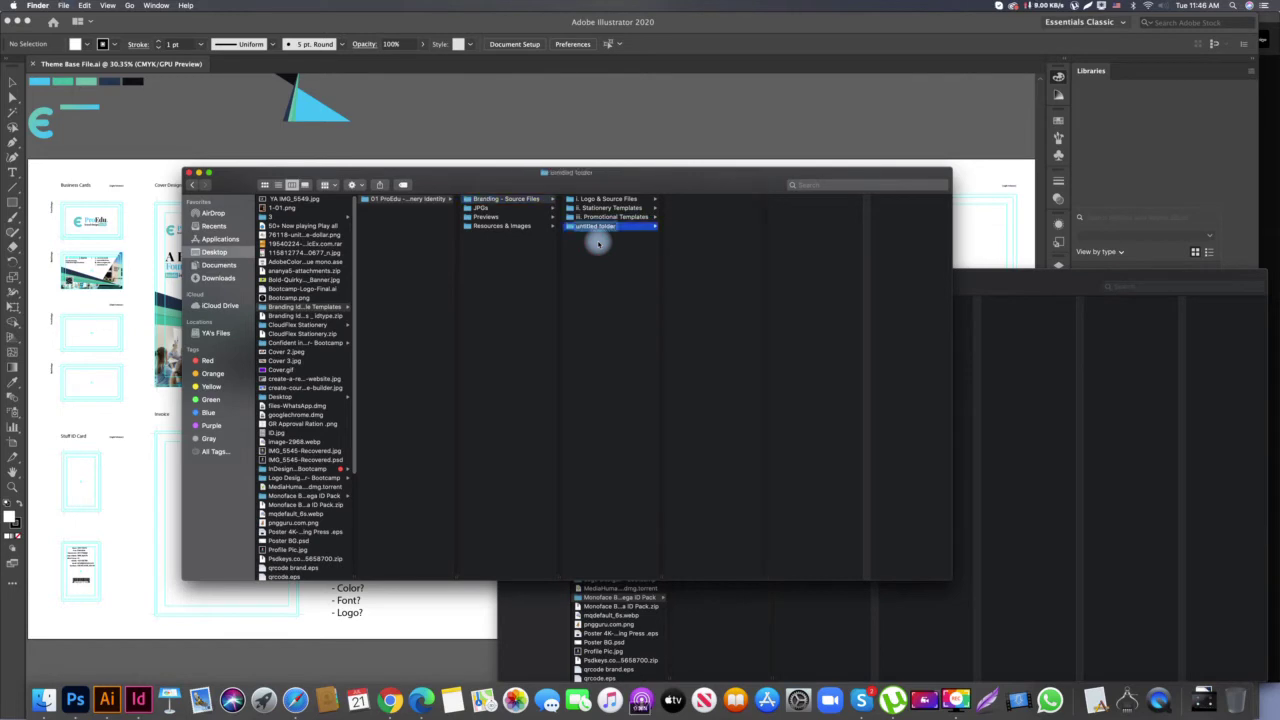
text(IV.)
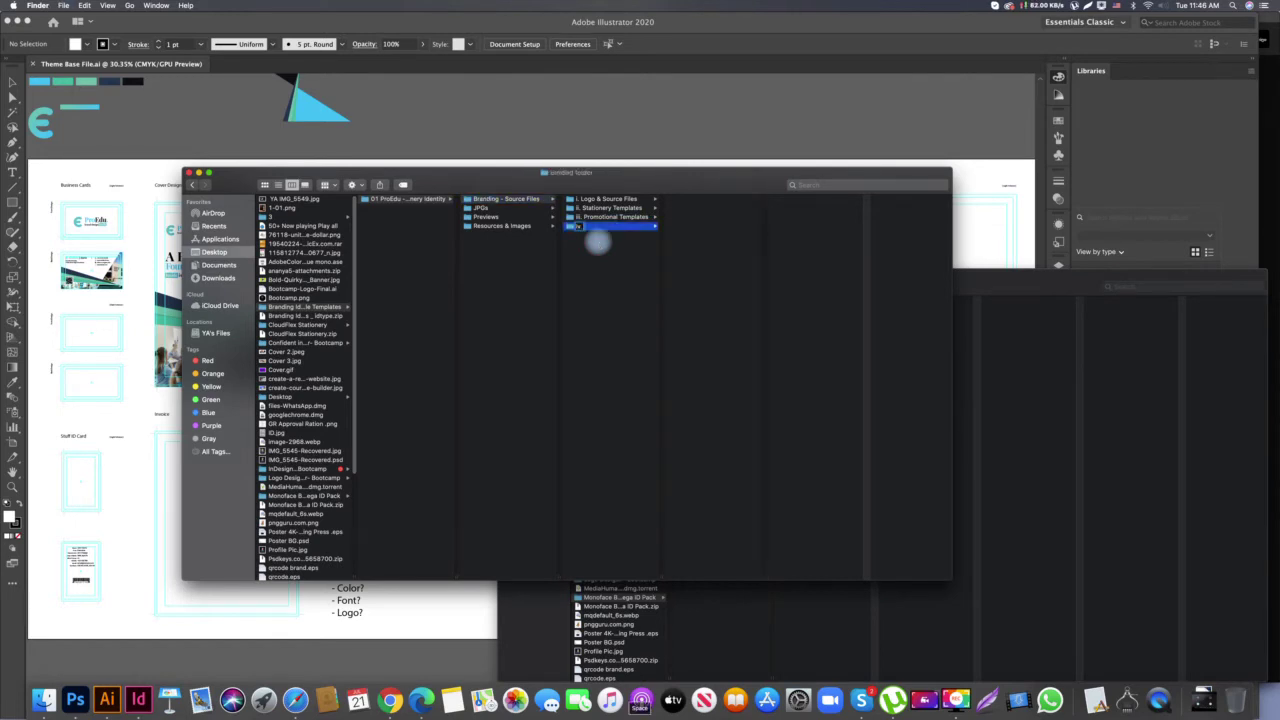
text( Brochures Templates)
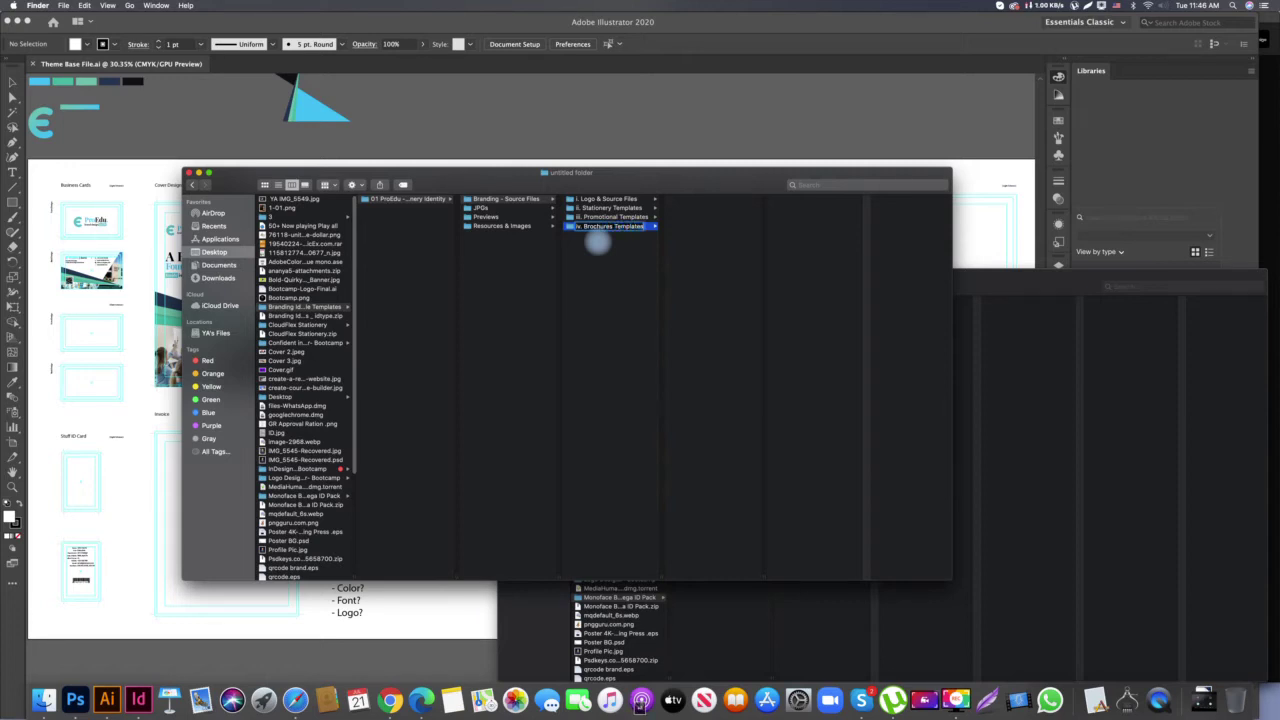
key(Return)
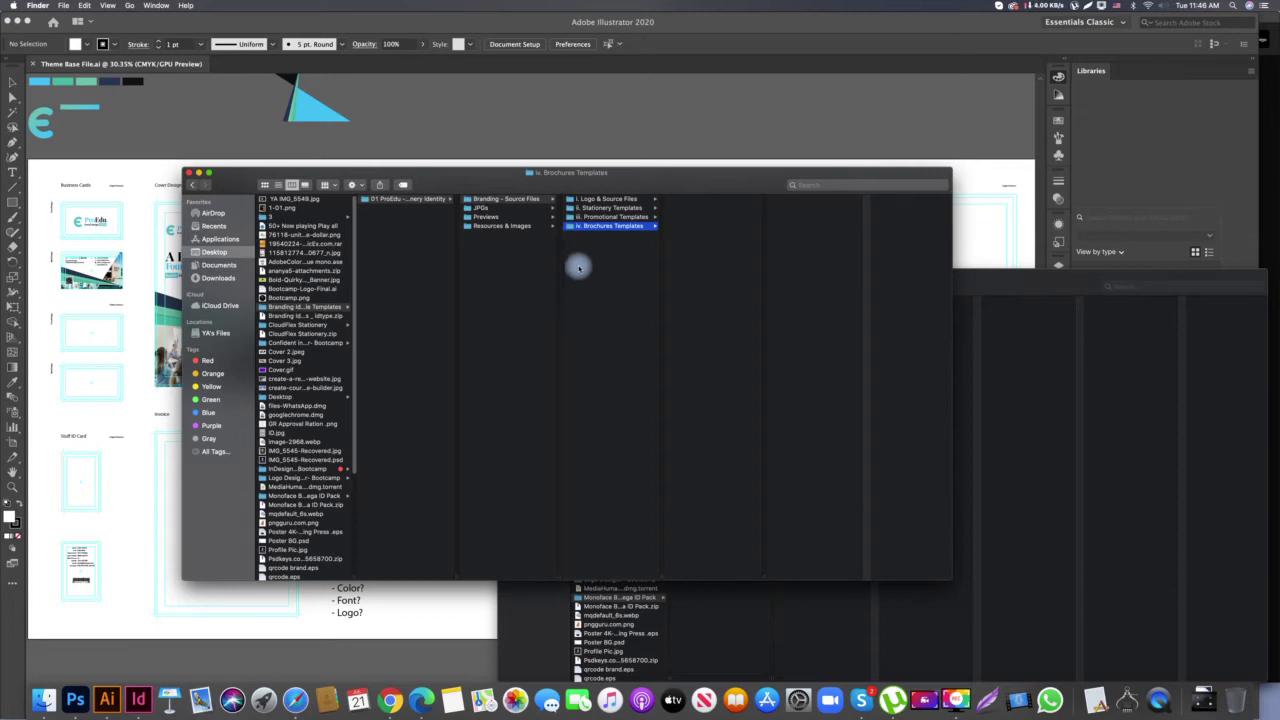
Create a fifth subfolder named "v. Editorial Templates" inside Branding - Source Files
click(612, 255)
key(super+shift+n)
text(v. Editorial Templates)
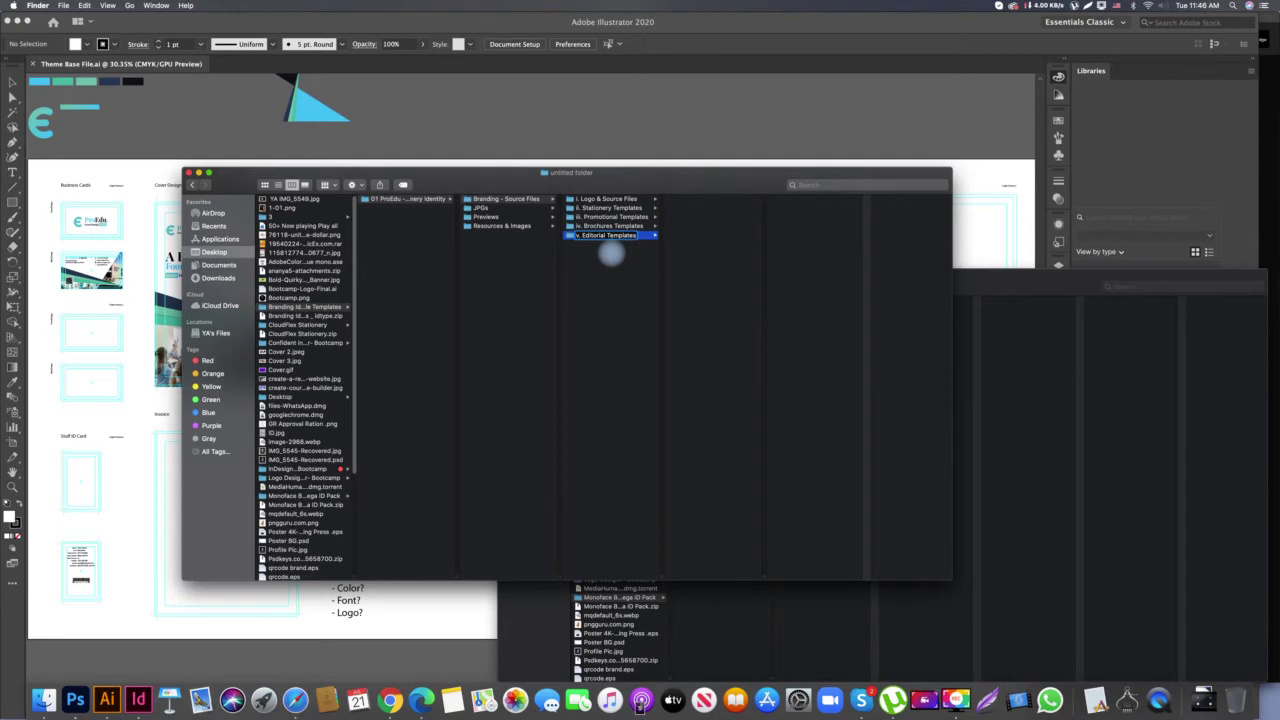
key(Return)
Create a sixth subfolder named "vi. Brand Elements Templates" inside Branding - Source Files
key(Left)
key(super+shift+n)
text(vi)
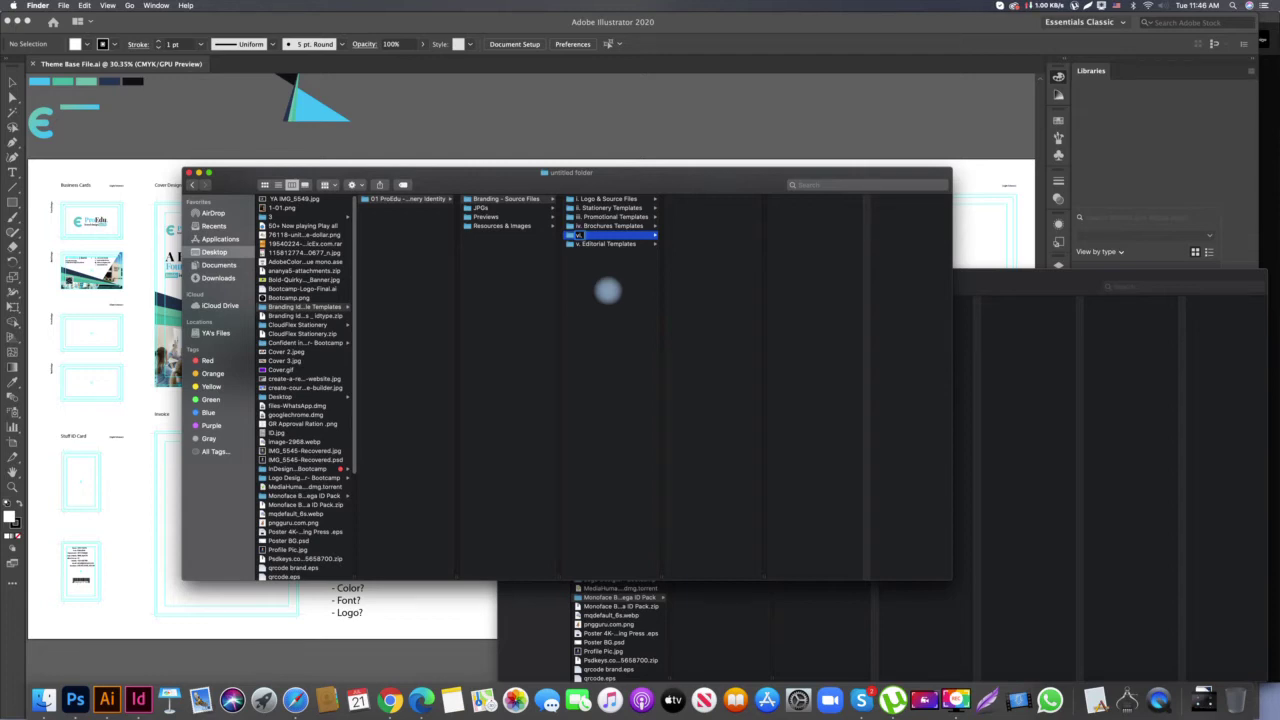
text(Brand Elements Templa)
key(Return)
key(Return)
Create a seventh subfolder named "vii. Backgrounds & Wallpapers" inside Branding - Source Files
click(597, 317)
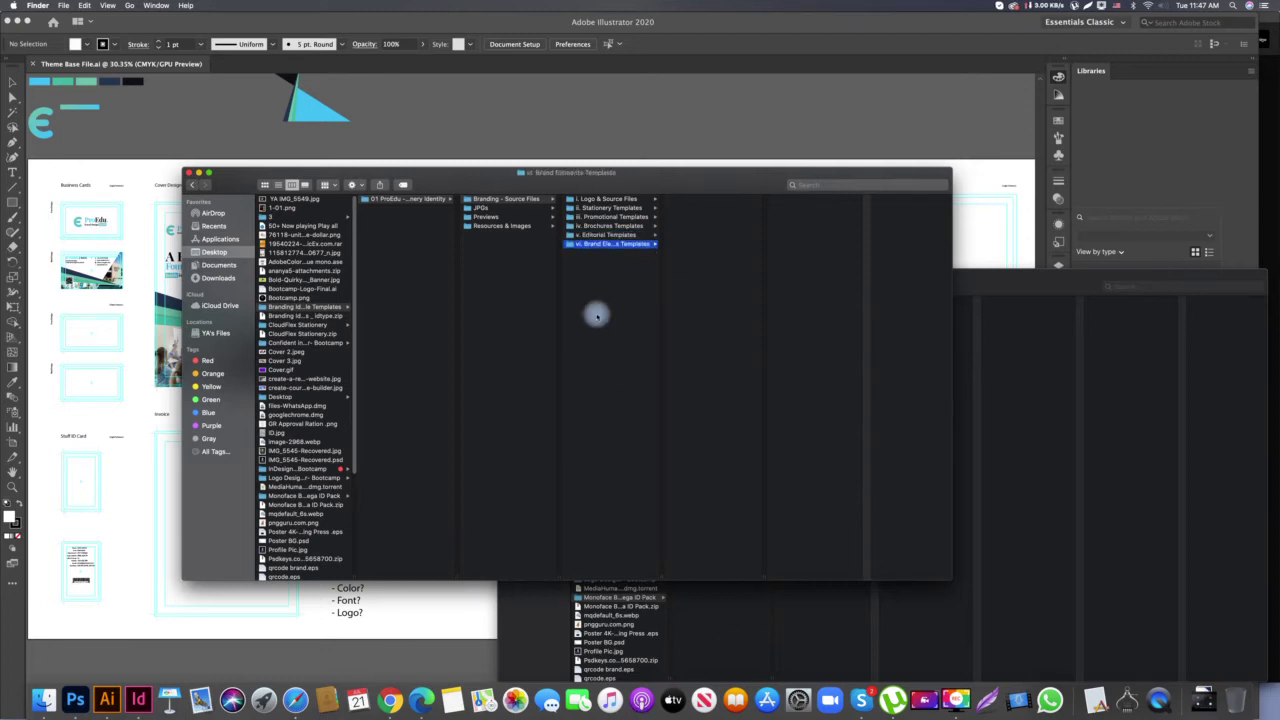
key(shift+super+n)
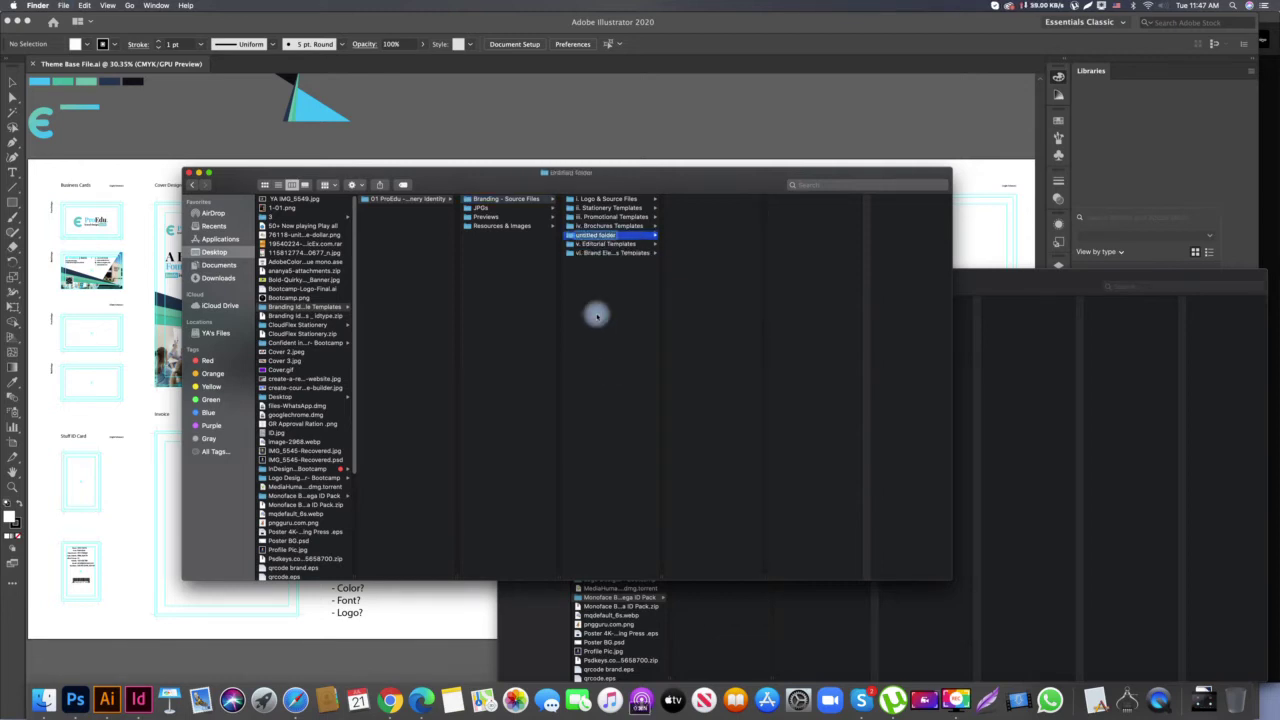
key(Return)
text(vii. Backgrounds & Wallpapers)
key(Return)
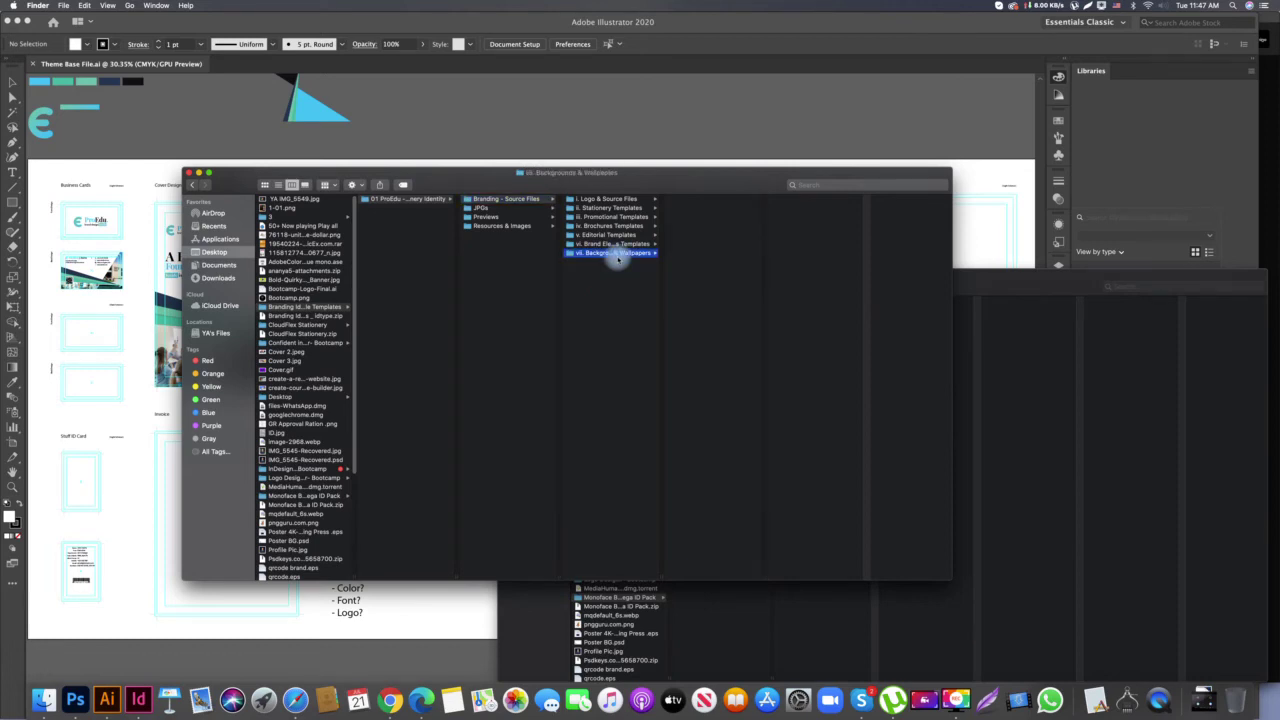
Widen the column listing the numbered template subfolders to fit their full names, and check the first three folders
drag(660, 578, 764, 583)
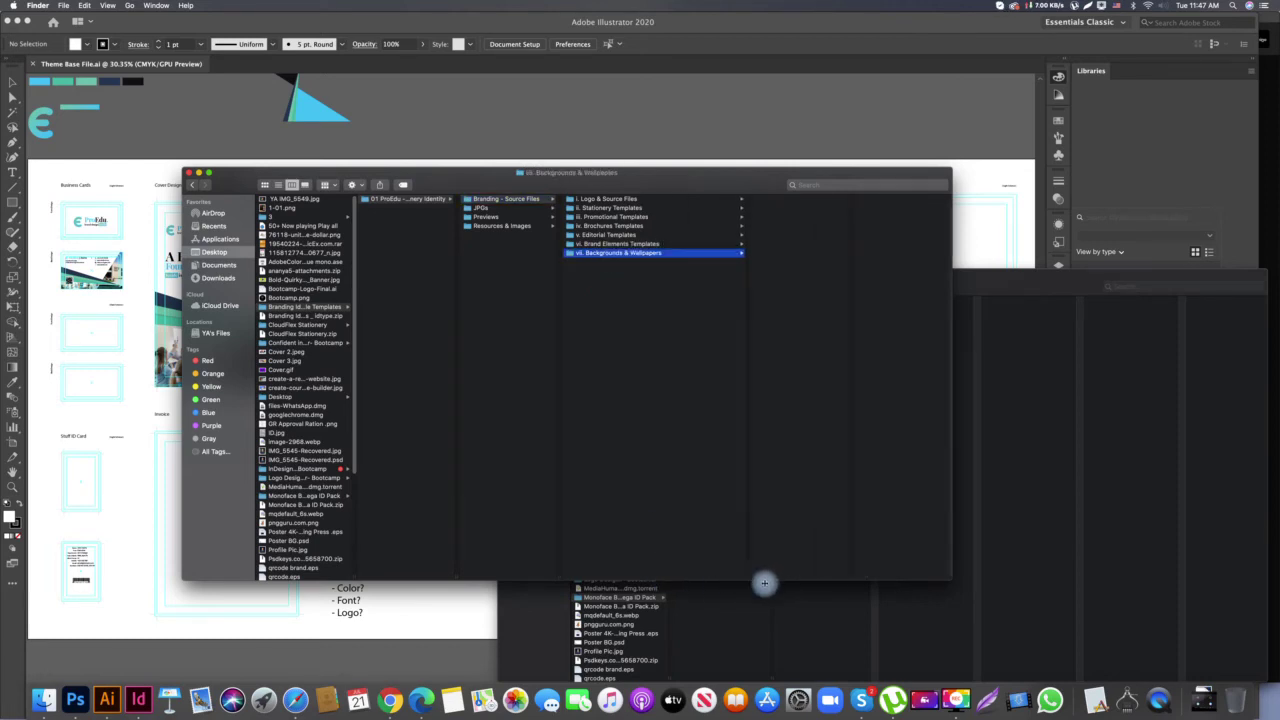
click(620, 200)
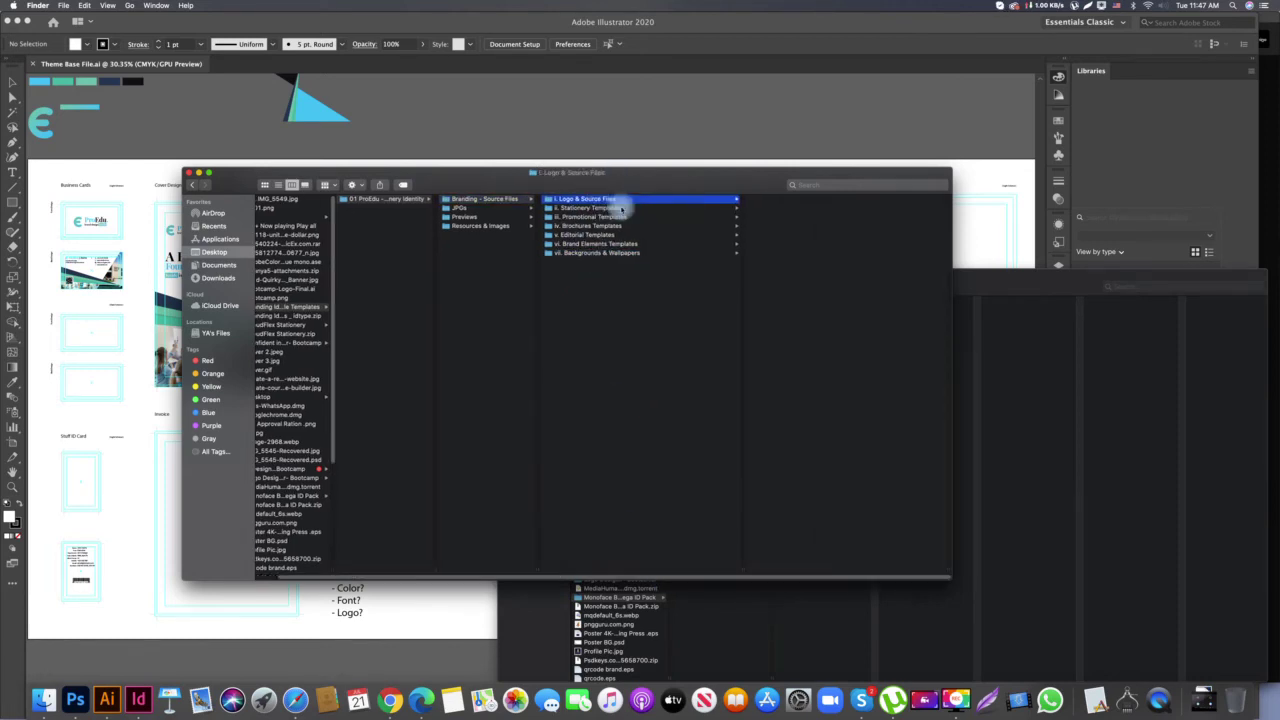
click(621, 208)
click(609, 218)
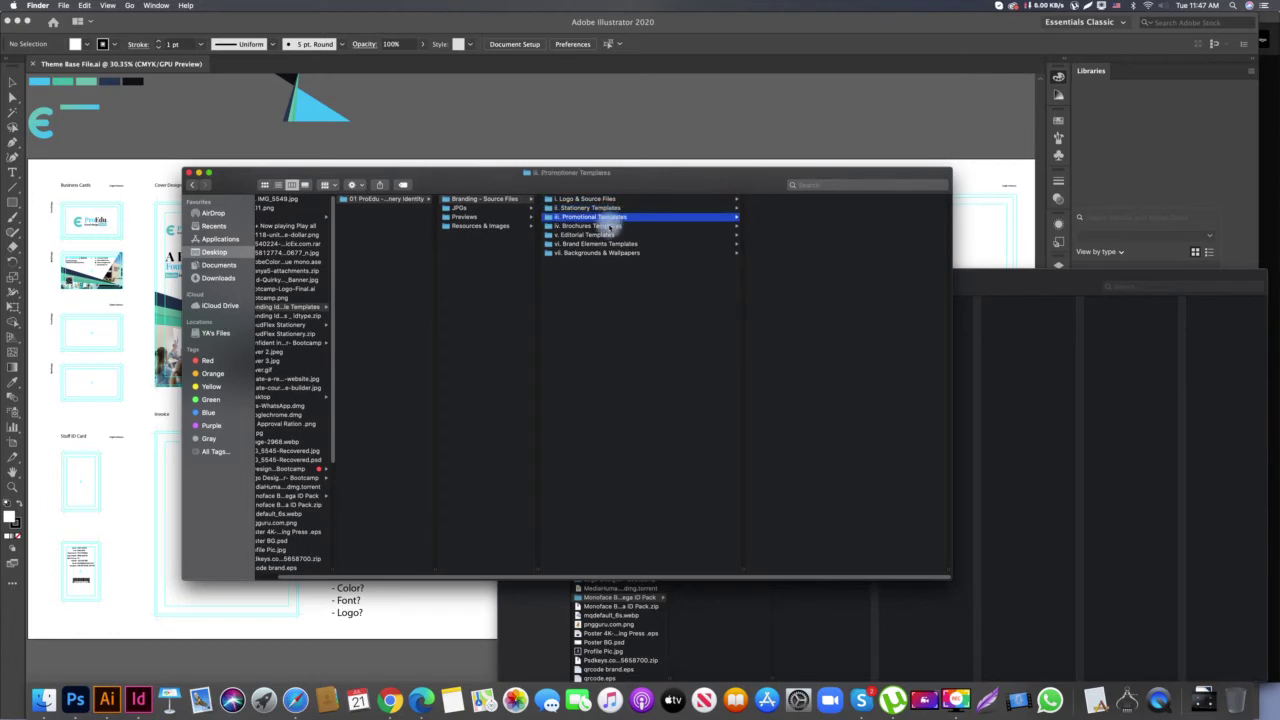
Create an eighth subfolder named "viii. Presentation Templates" inside Branding - Source Files
click(597, 278)
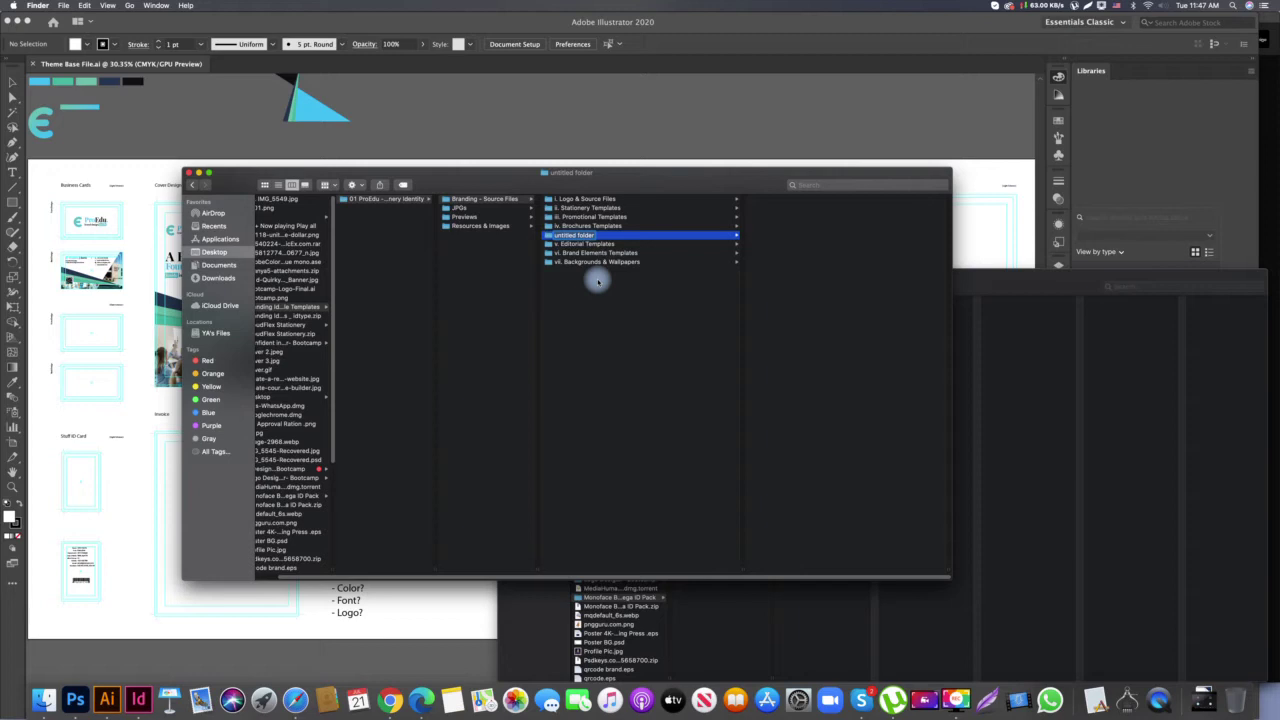
key(Return)
text(v)
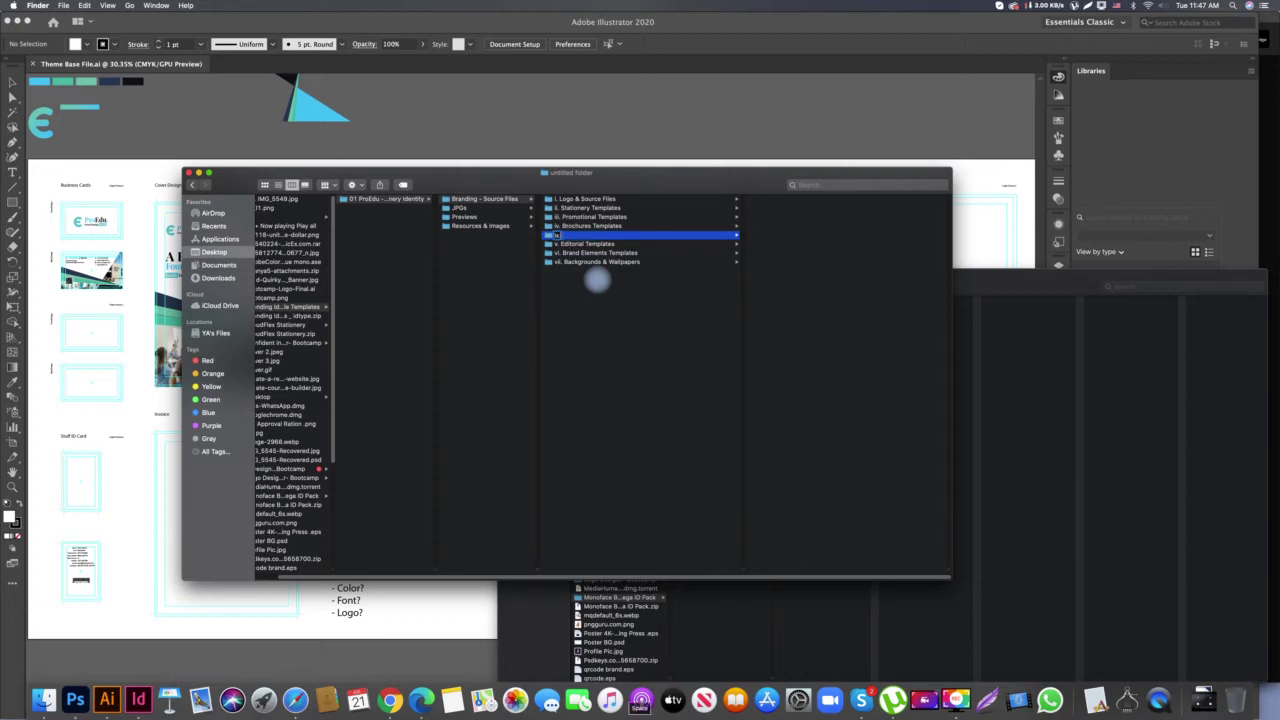
key(BackSpace)
key(BackSpace)
text(v)
text( Press)
text(ti)
key(BackSpace)
key(BackSpace)
text(tion Templates)
key(Return)
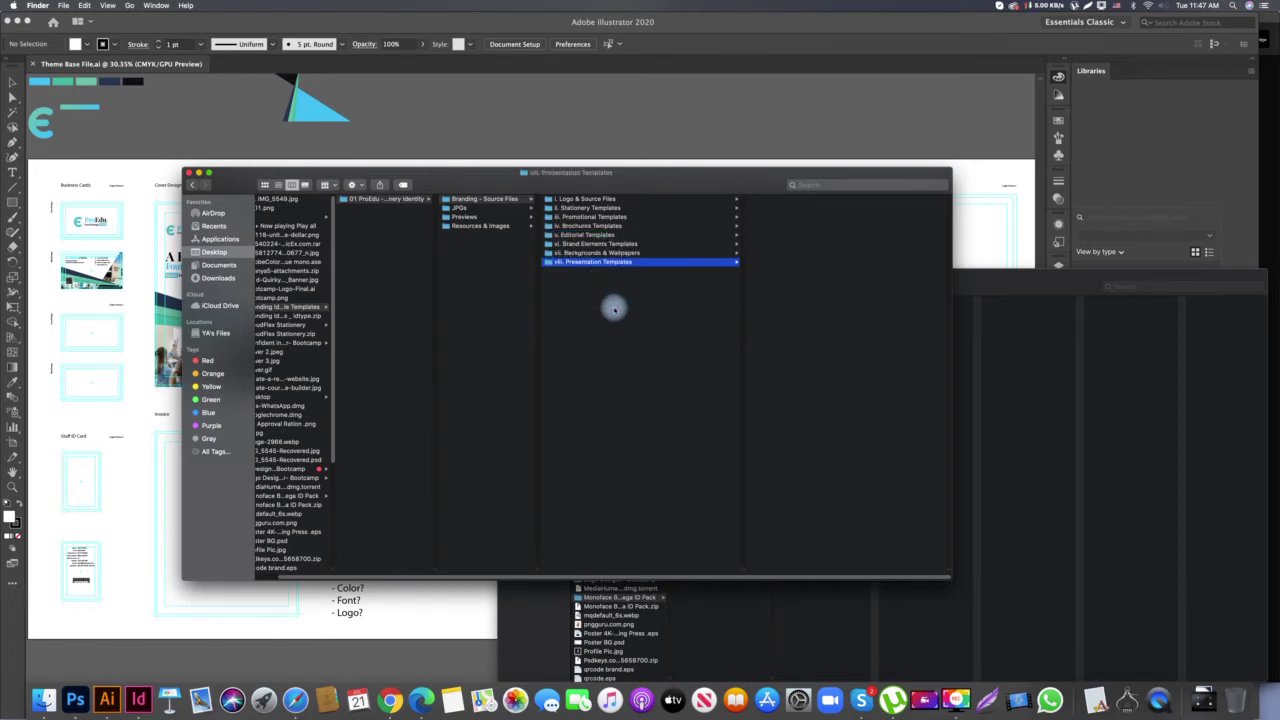
Review the complete set of numbered subfolders inside Branding - Source Files
click(614, 309)
click(594, 262)
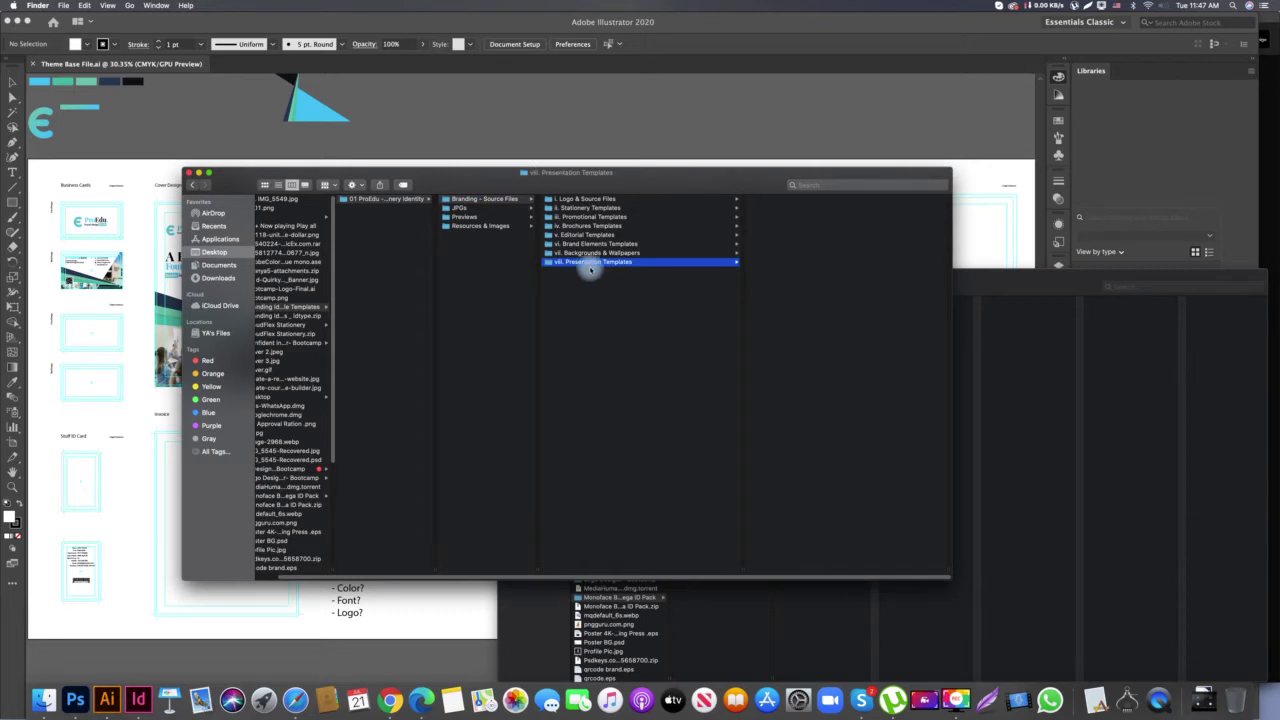
shift+click(560, 199)
drag(600, 326, 641, 189)
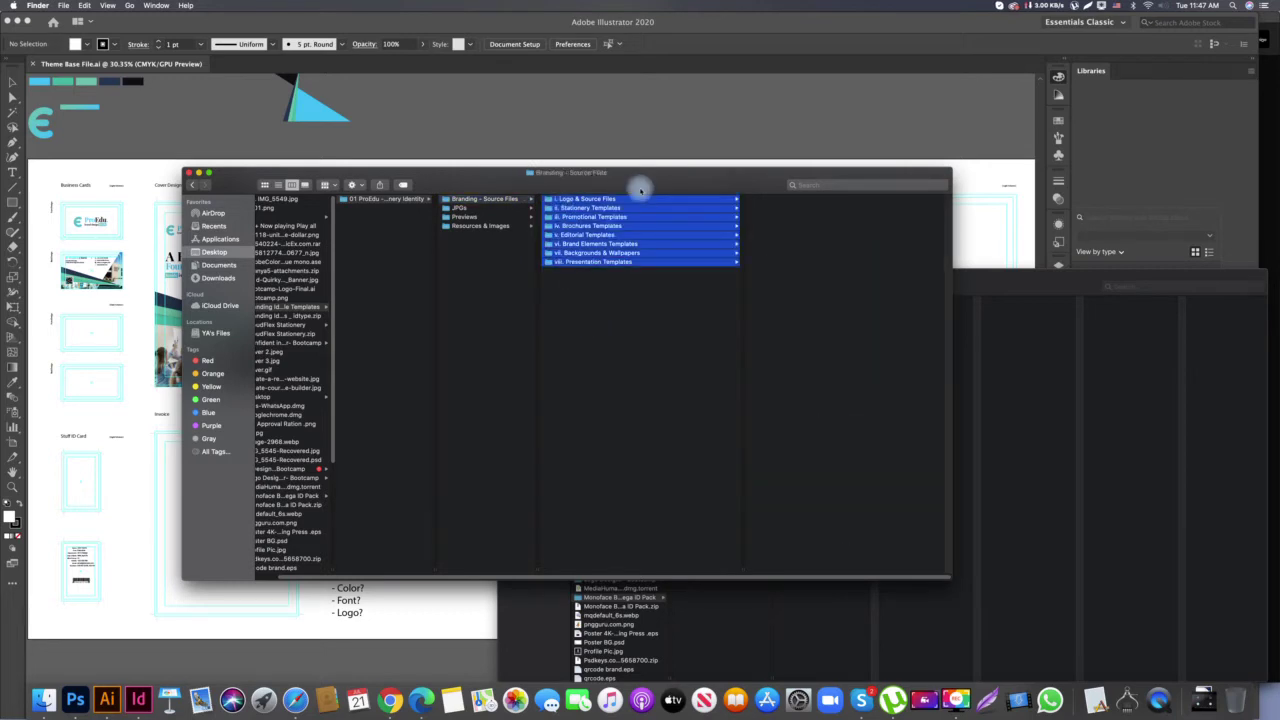
drag(609, 317, 629, 177)
drag(600, 354, 600, 213)
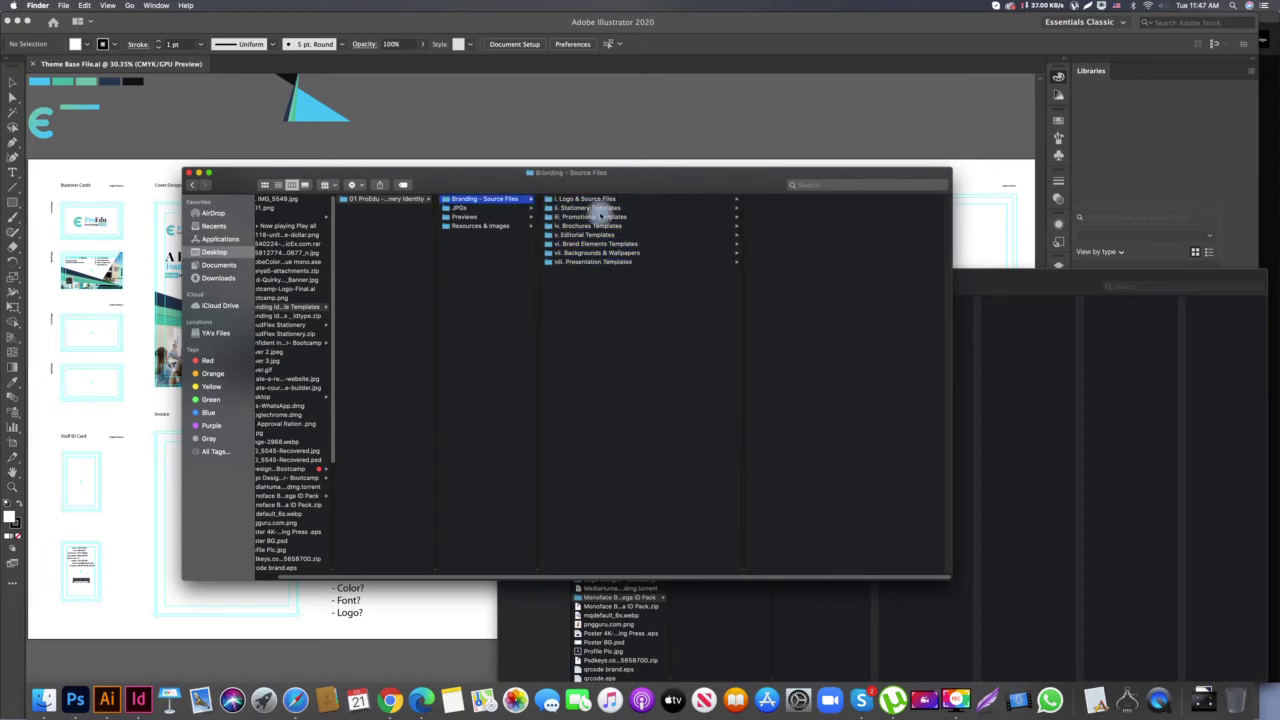
click(600, 198)
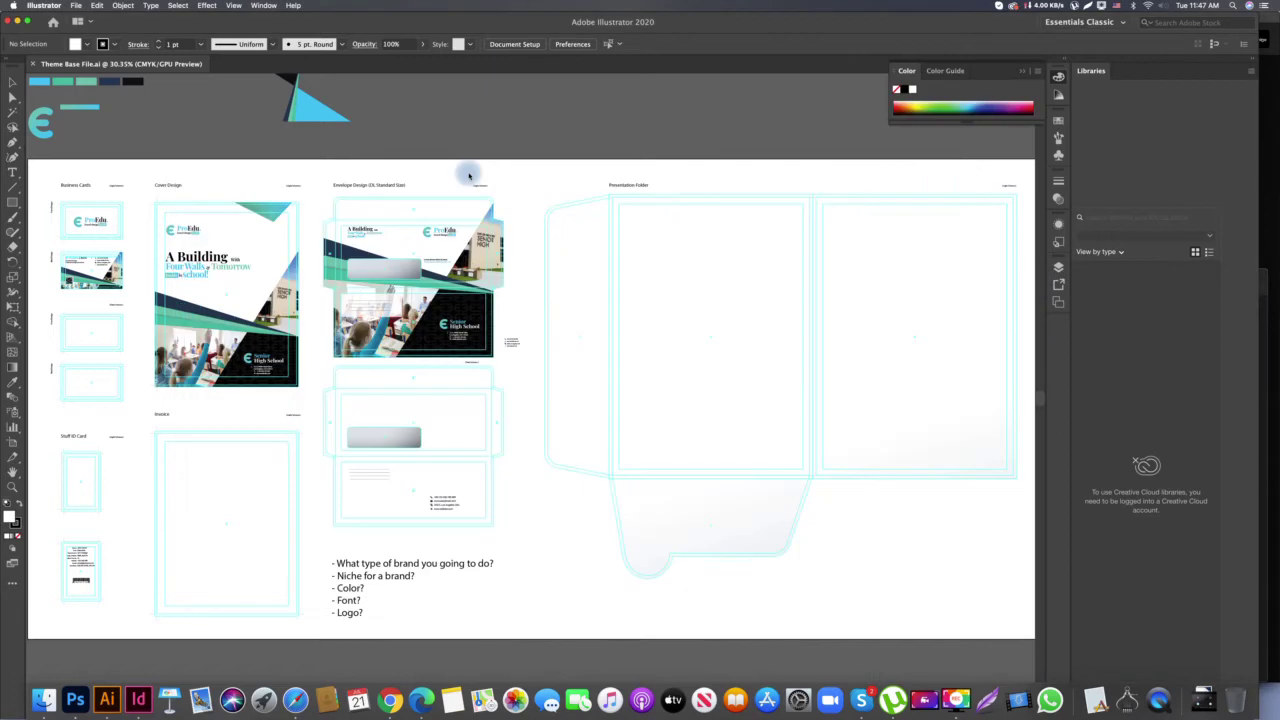
click(44, 699)
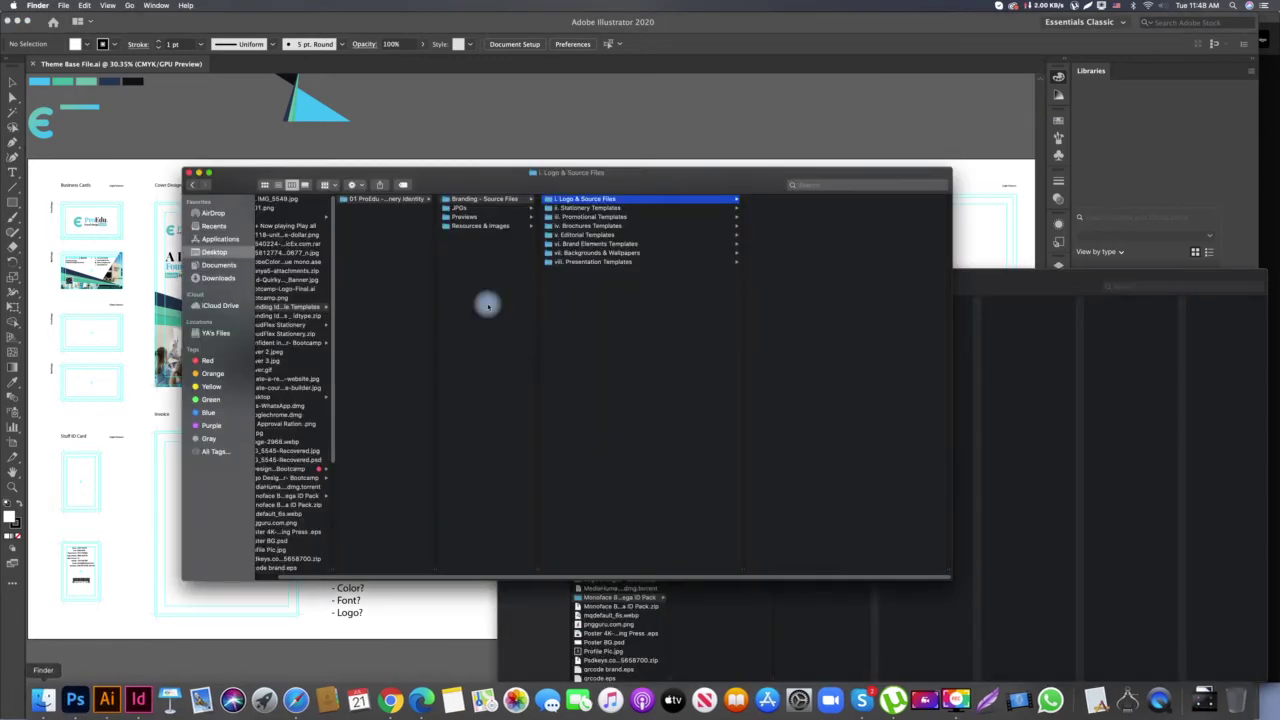
click(629, 199)
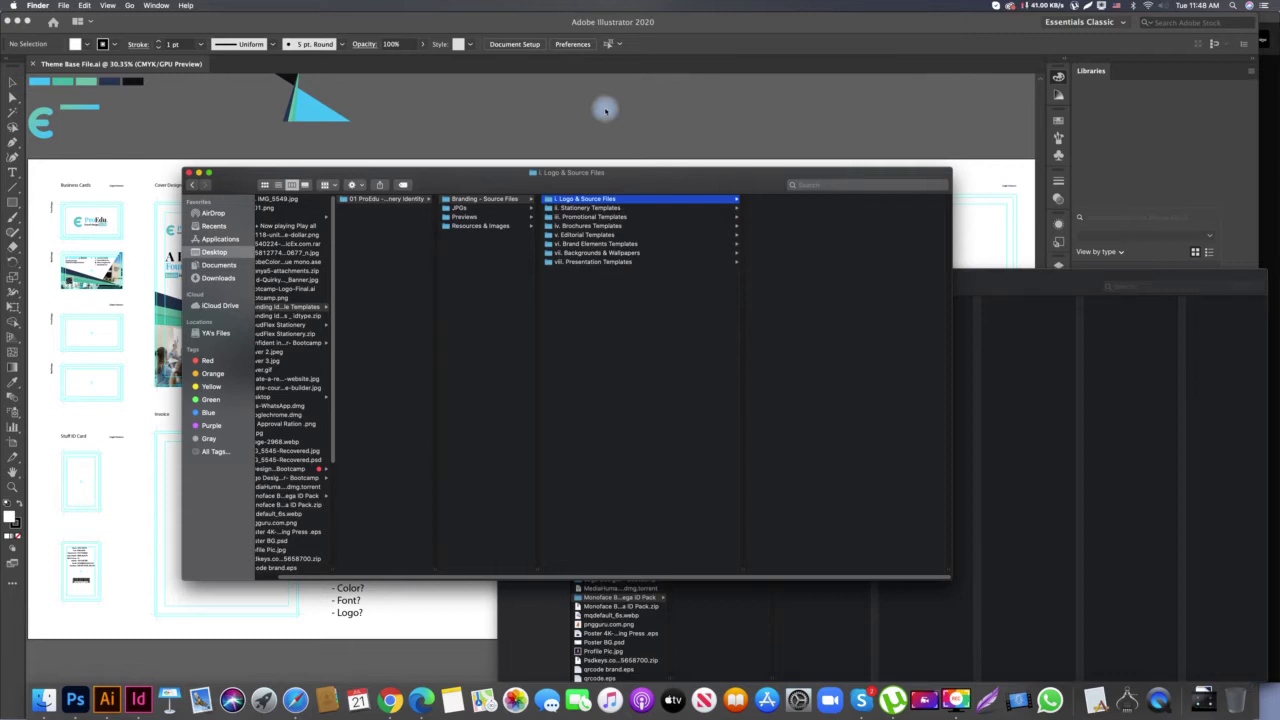
click(622, 208)
click(631, 201)
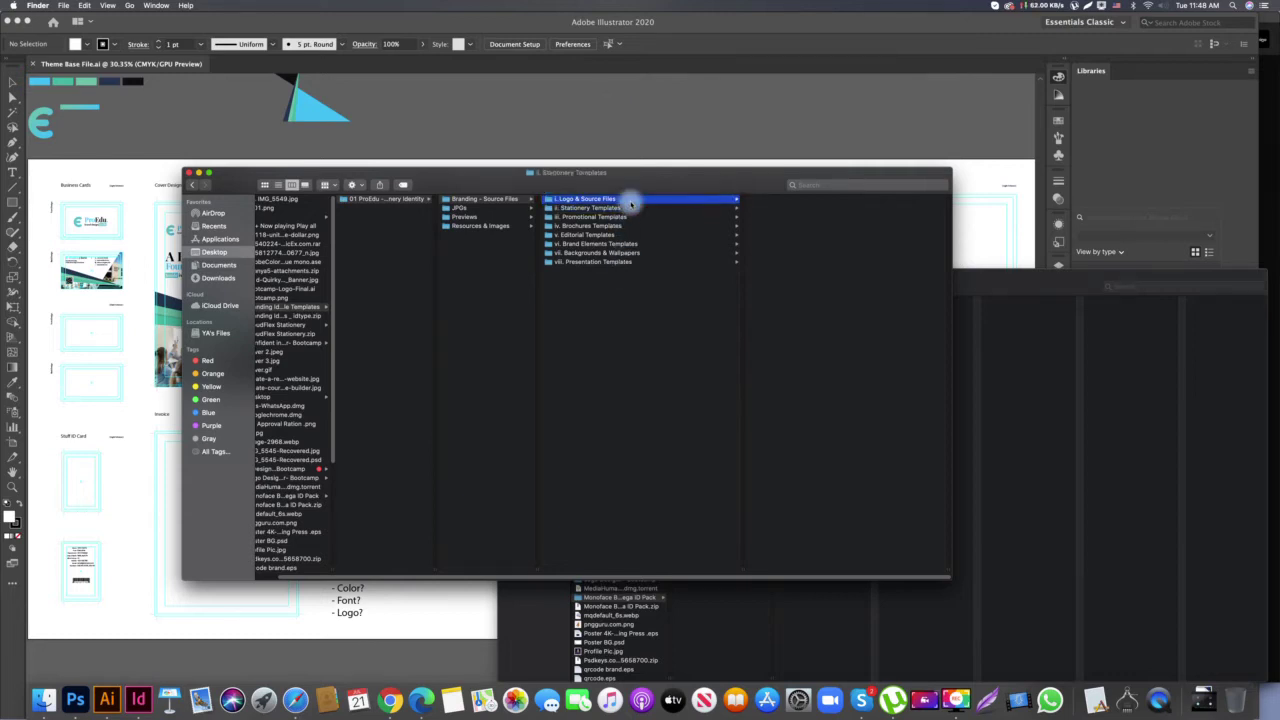
click(609, 322)
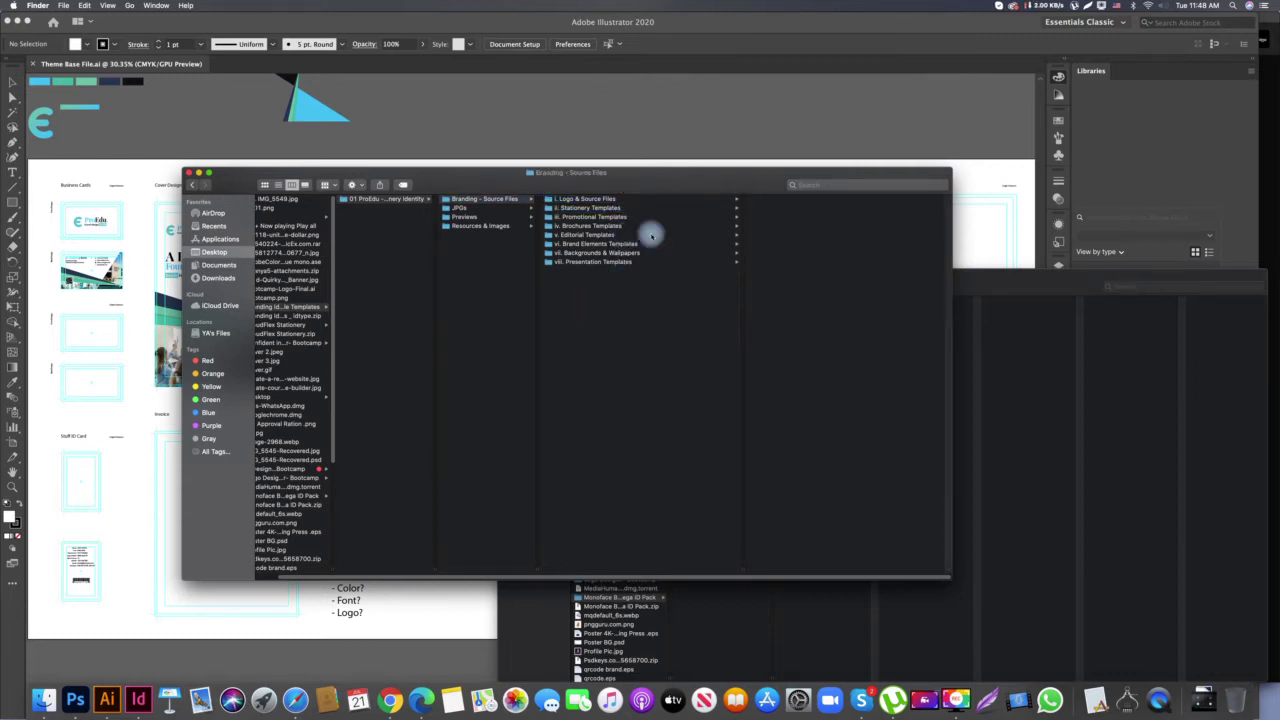
key(super+a)
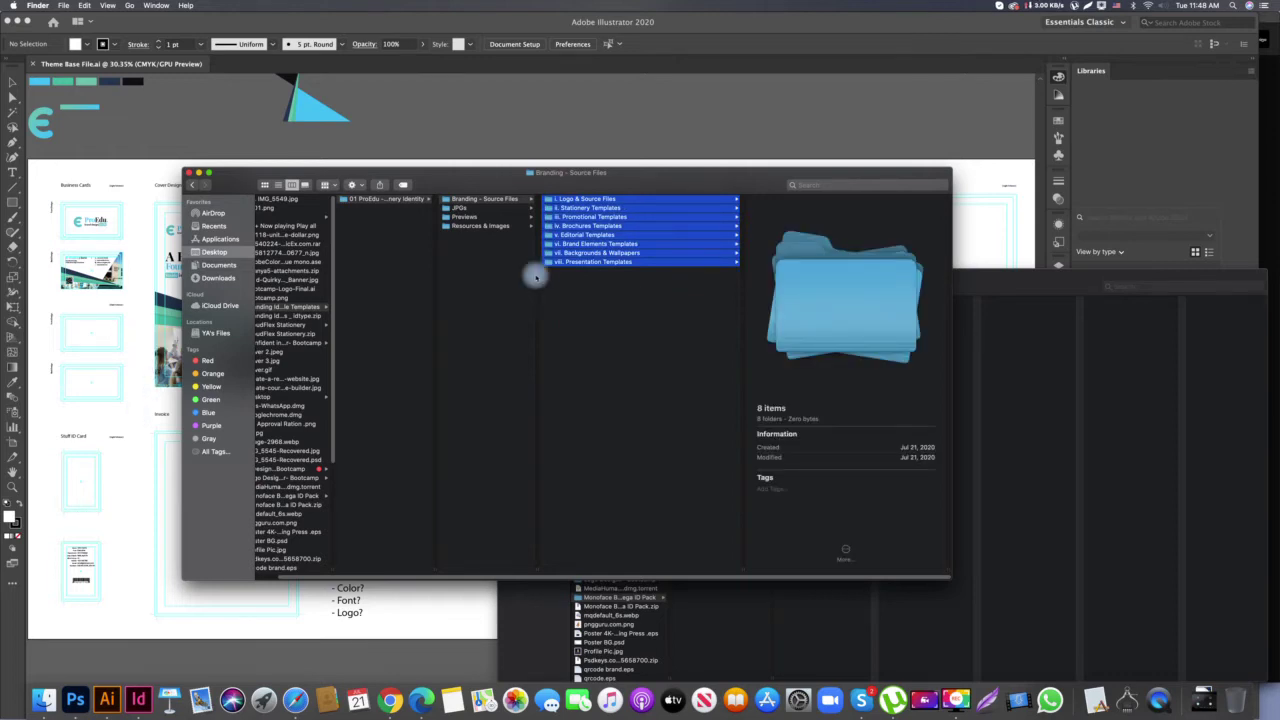
click(665, 368)
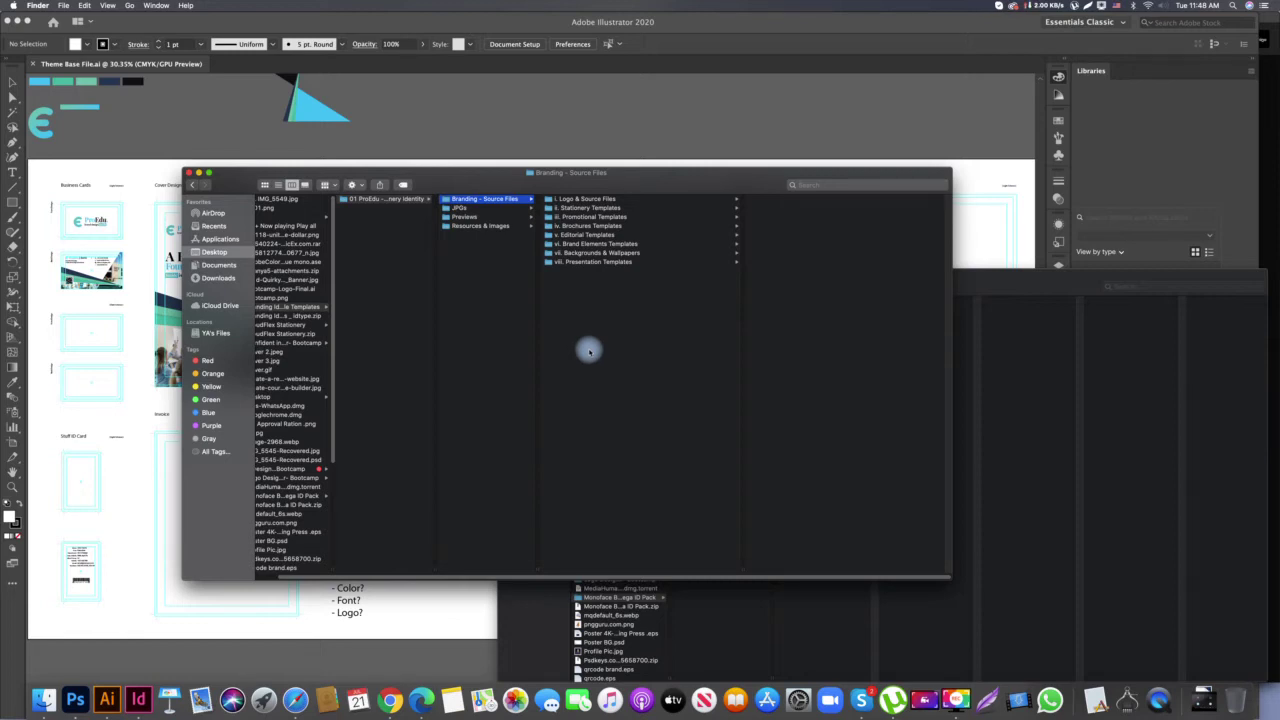
Switch to Illustrator and create a new A4 portrait document, 210 x 297 mm, named "Logo Vector Files"
click(586, 199)
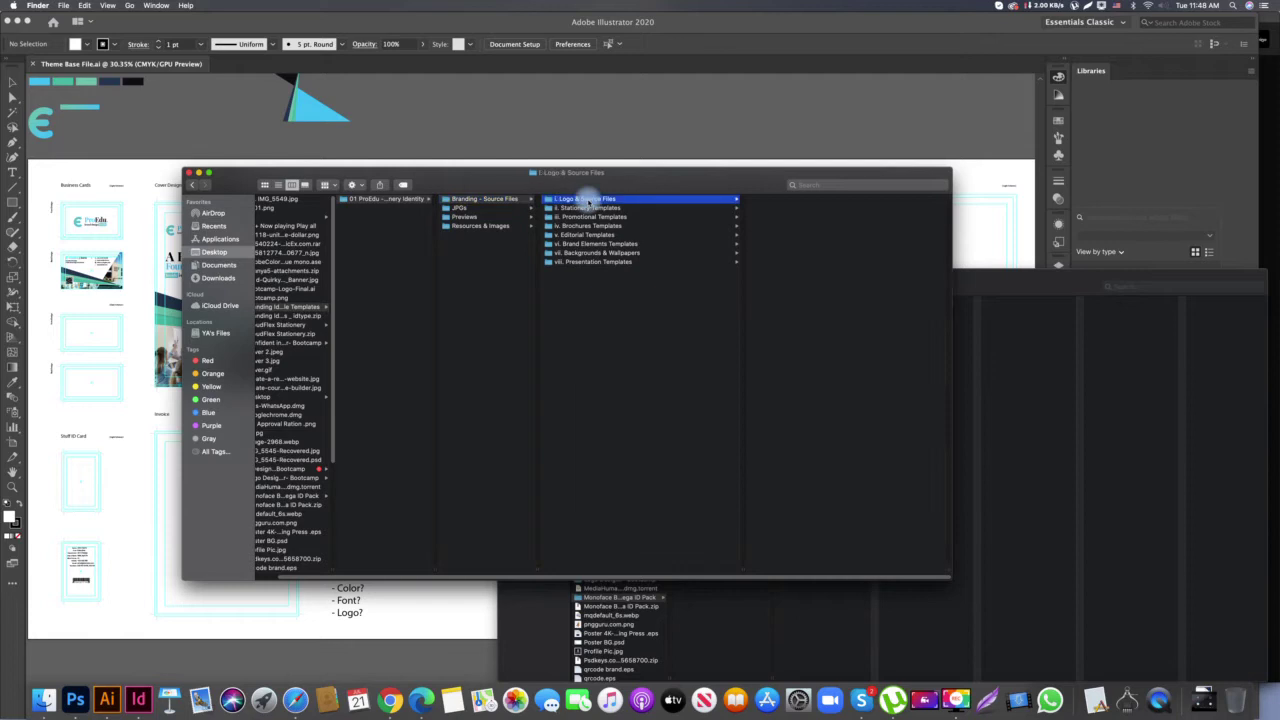
click(531, 170)
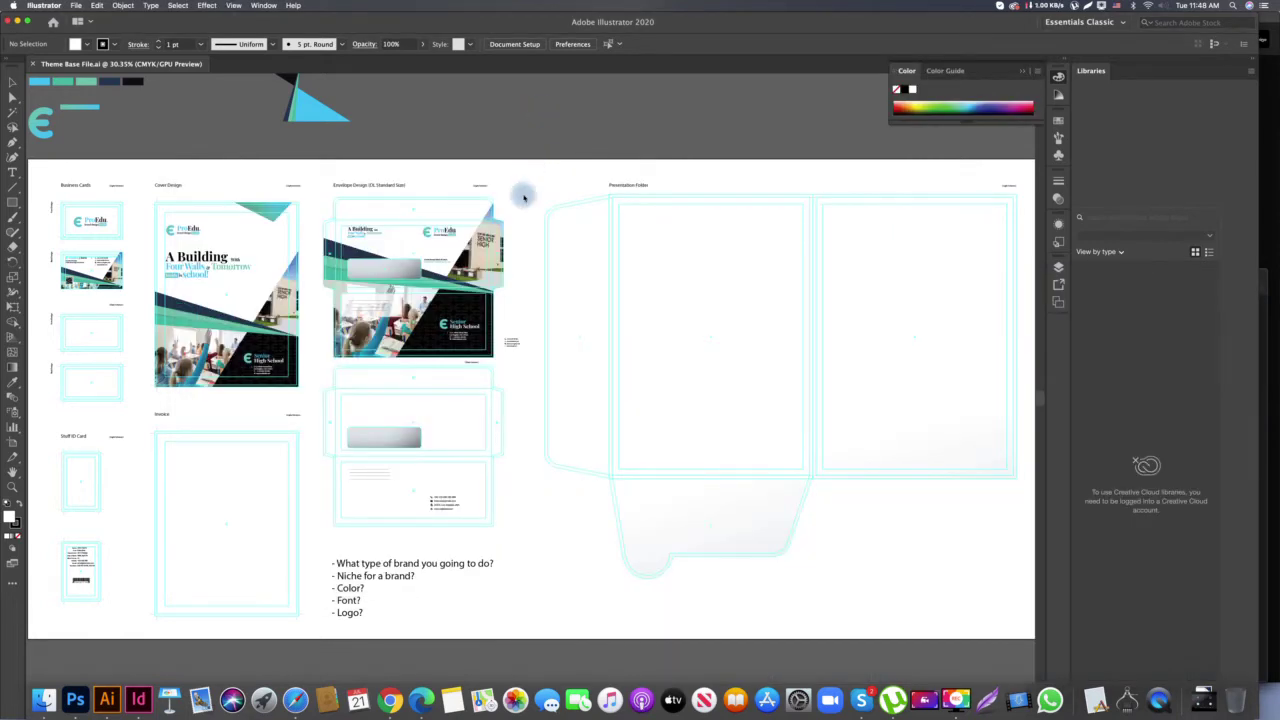
key(super+n)
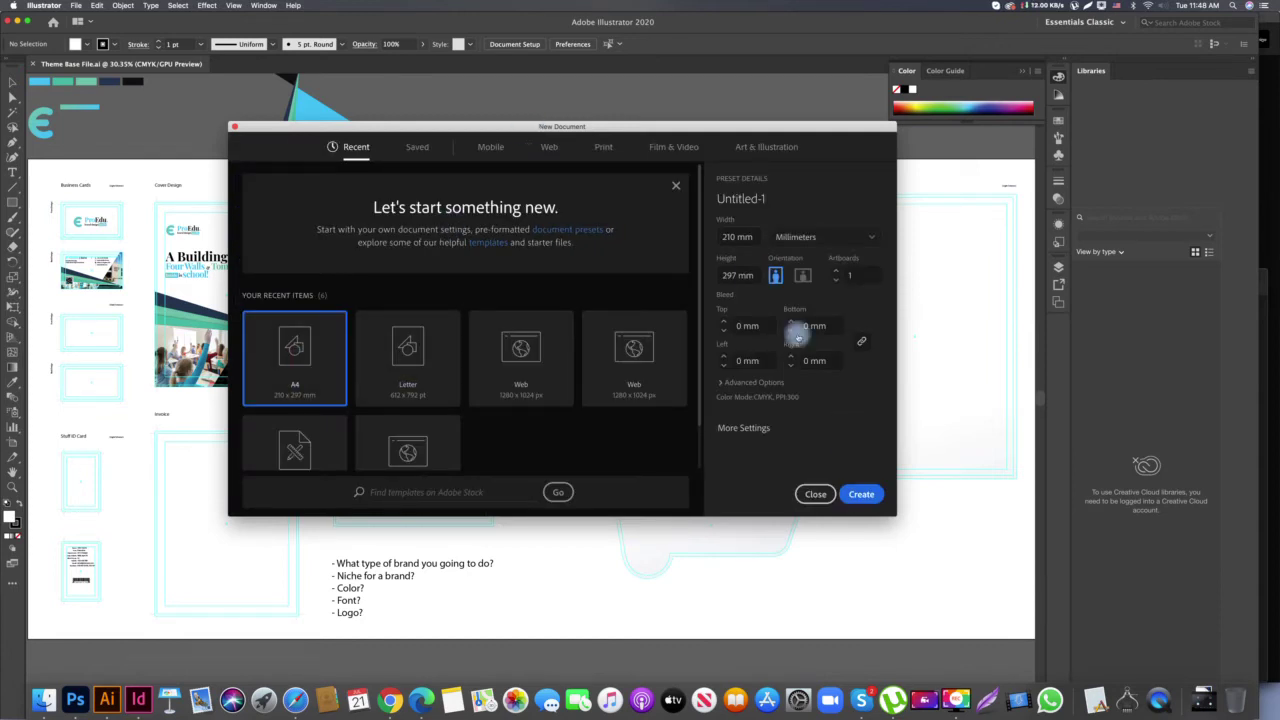
drag(784, 201, 583, 204)
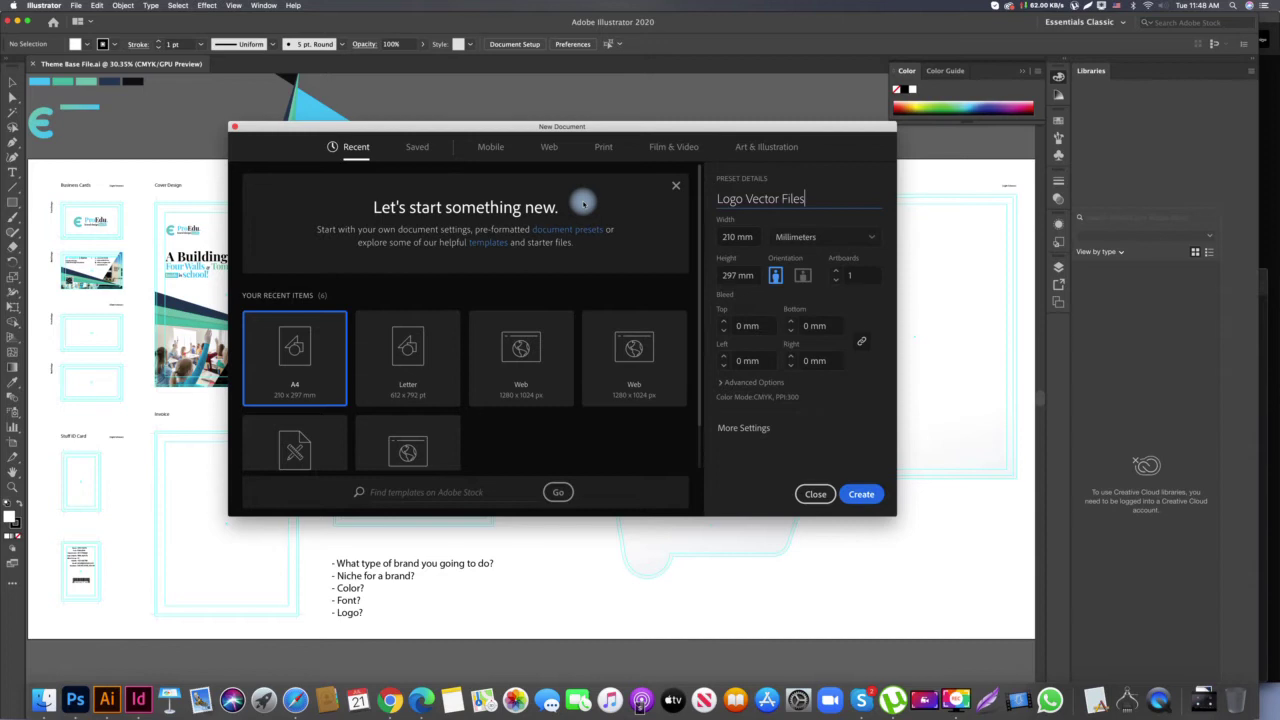
key(Return)
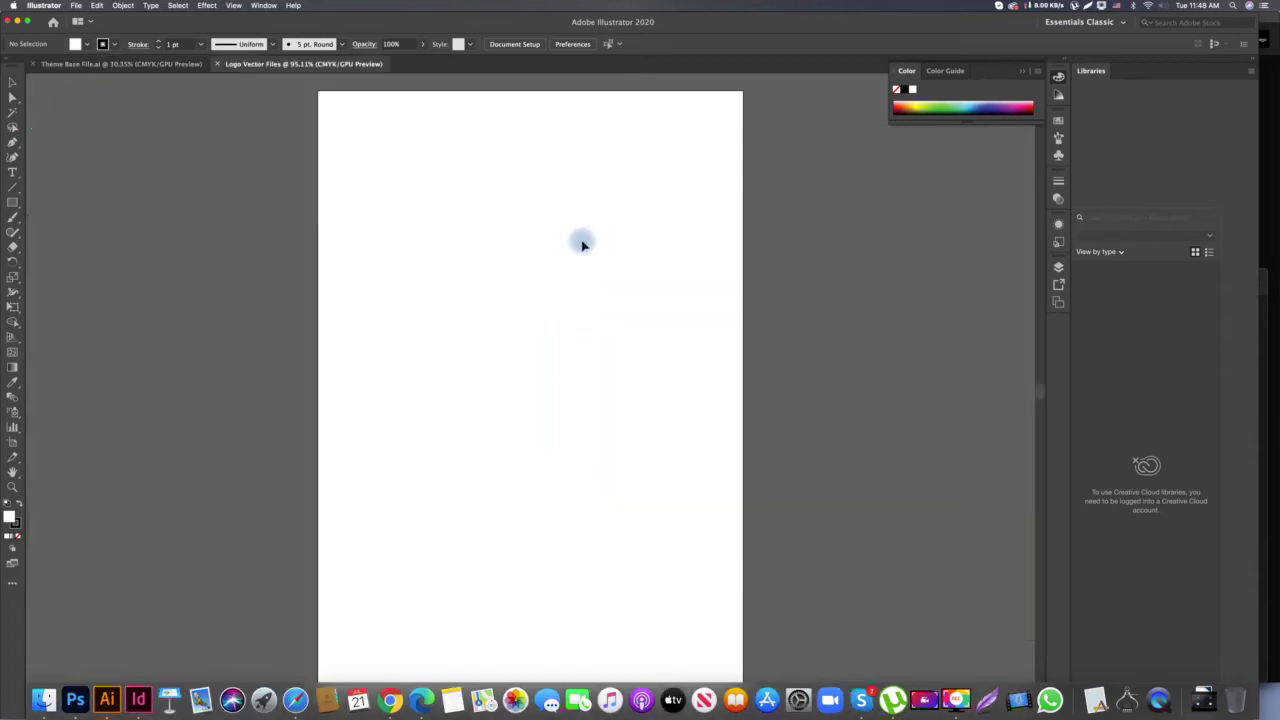
drag(610, 199, 531, 221)
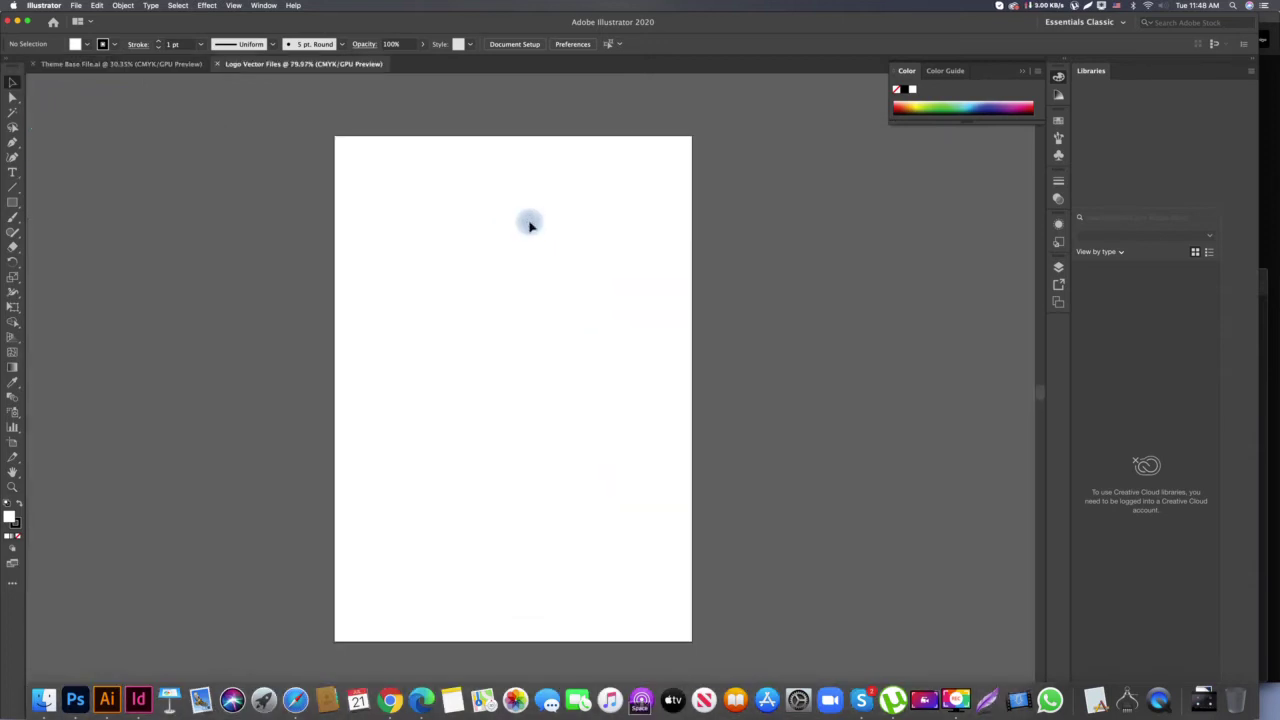
Copy the ProEdu logo group from the business card front design in Theme Base File.ai
click(155, 63)
drag(91, 177, 272, 238)
key(v)
click(425, 432)
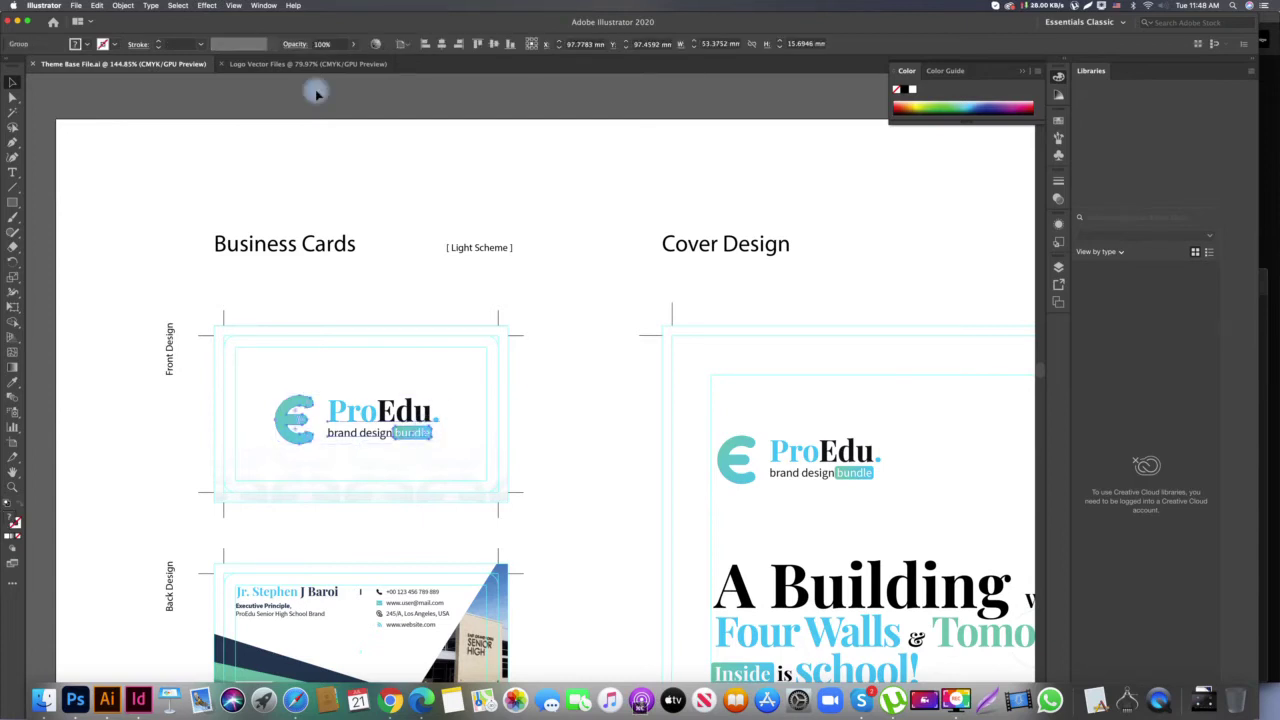
key(super+c)
Paste the ProEdu logo into Logo Vector Files and place it near the artboard's top centre, about X 104.3 mm, Y 36.3 mm
key(super+grave)
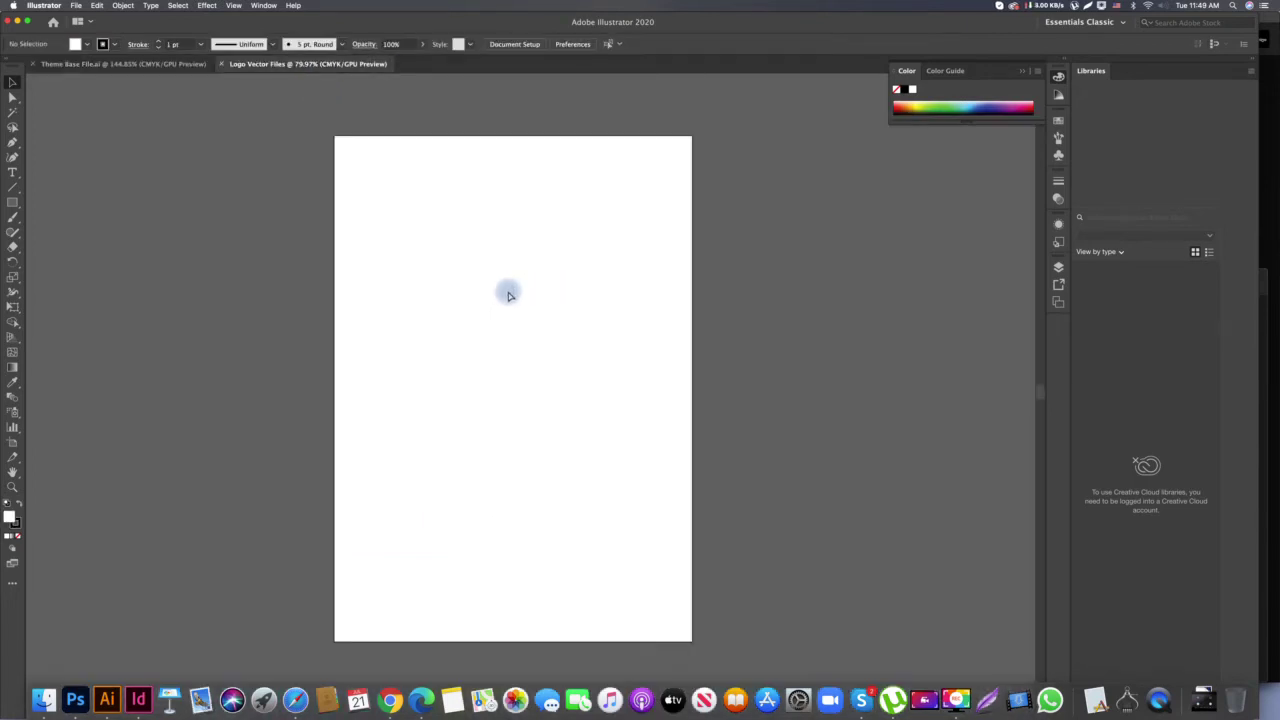
key(super+v)
drag(535, 405, 512, 200)
click(514, 258)
scroll(660, 337, up, 3)
drag(369, 397, 428, 392)
click(511, 308)
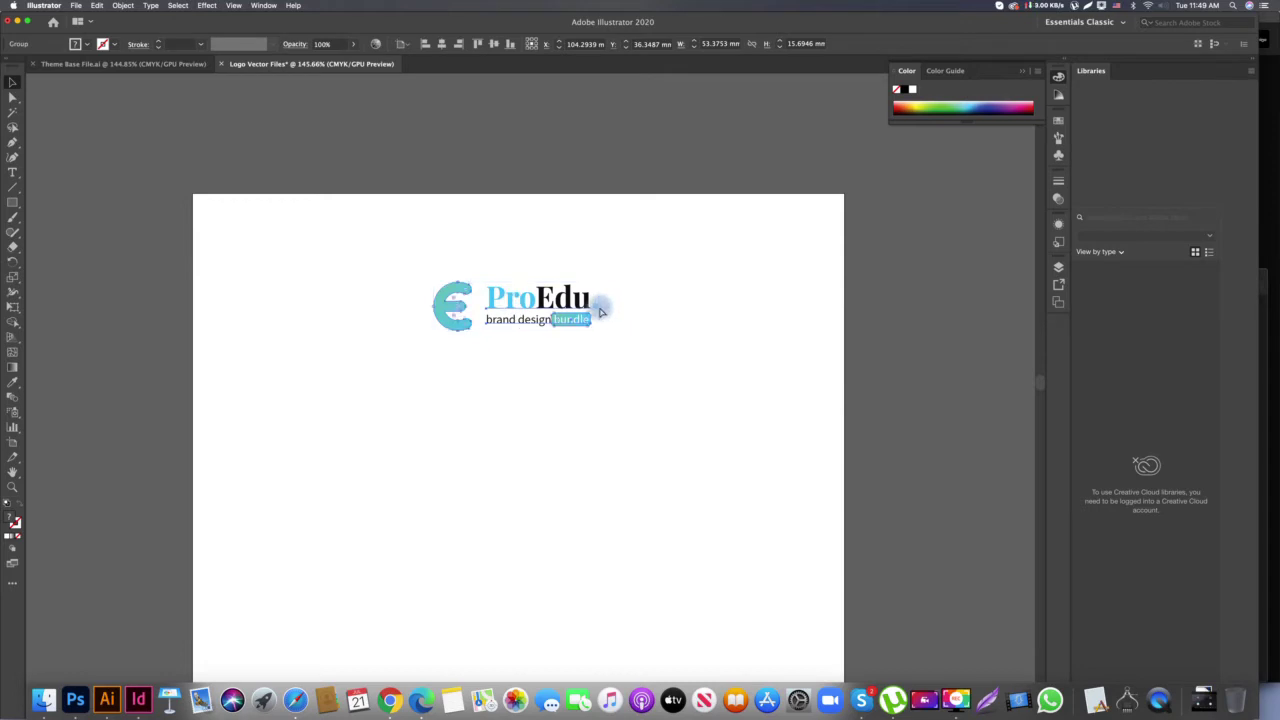
click(632, 385)
scroll(580, 350, down, 3)
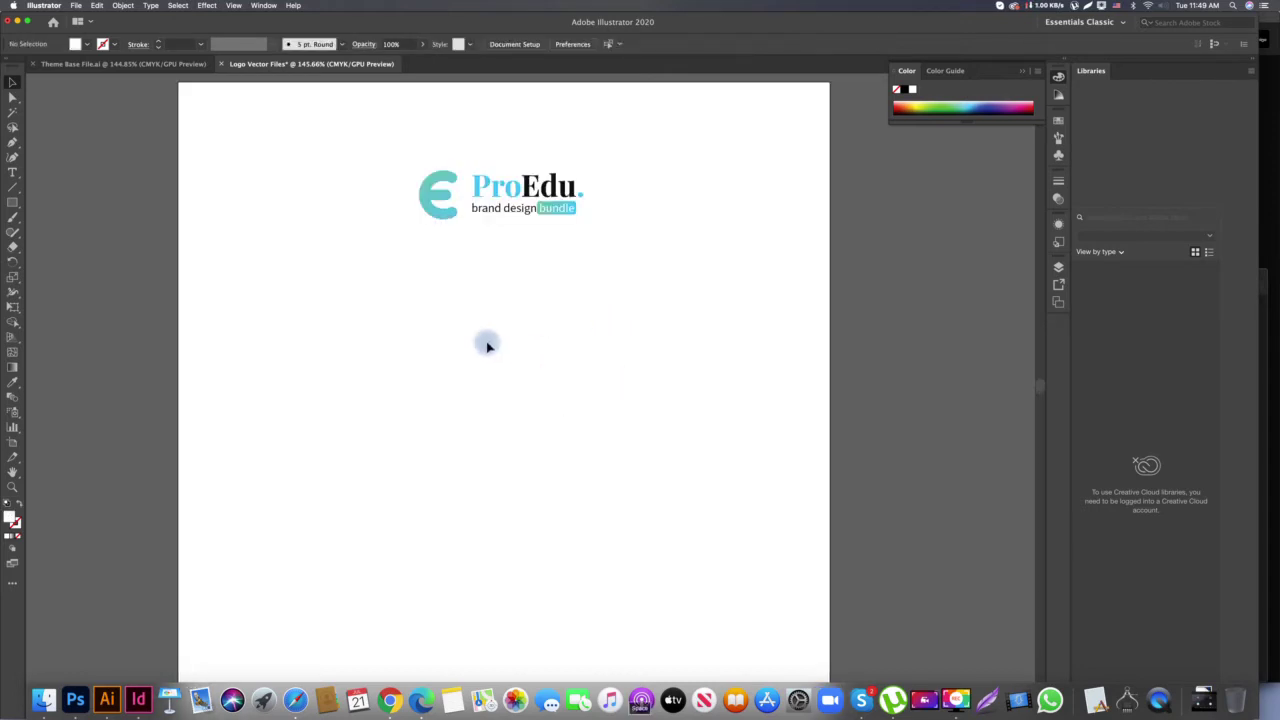
Draw a horizontal line about 168 mm long across the page below the ProEdu logo
key(backslash)
drag(232, 301, 754, 306)
key(v)
drag(632, 322, 586, 277)
Sample the logo's black "Edu" text with the Eyedropper to style the line, and give it a 0.25 pt stroke
key(i)
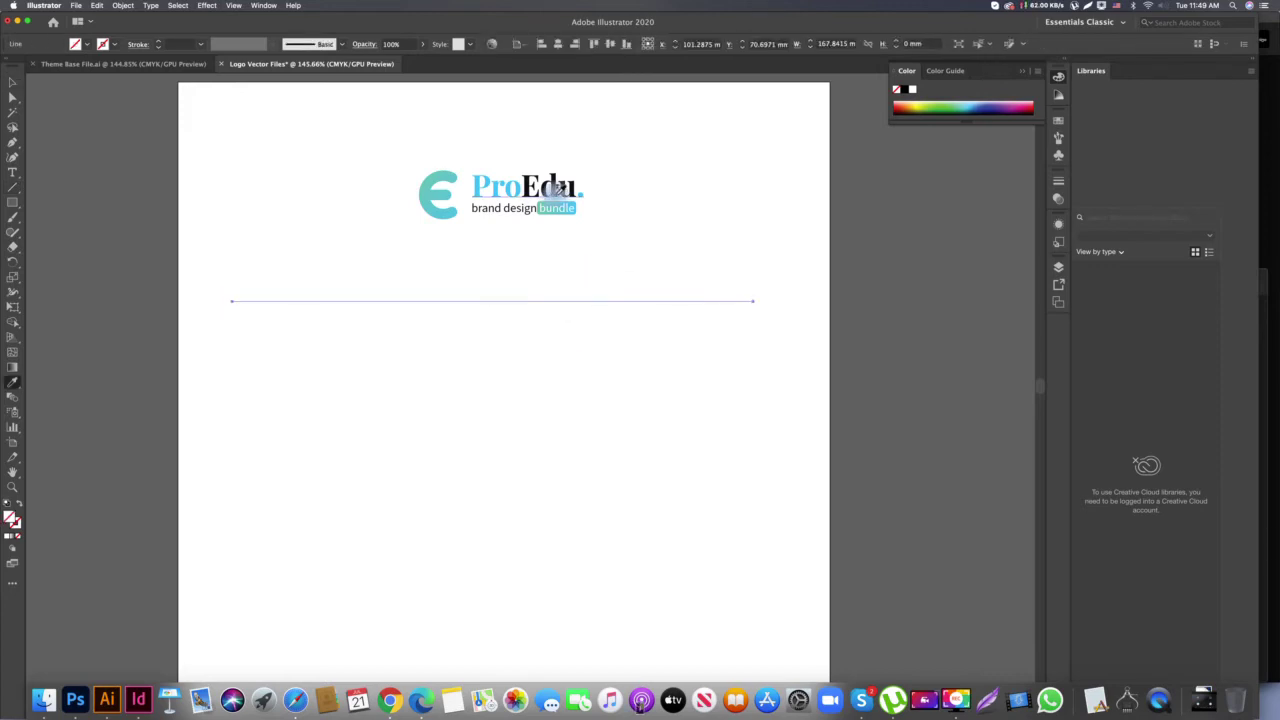
click(557, 187)
key(v)
drag(629, 360, 505, 272)
click(202, 44)
click(220, 58)
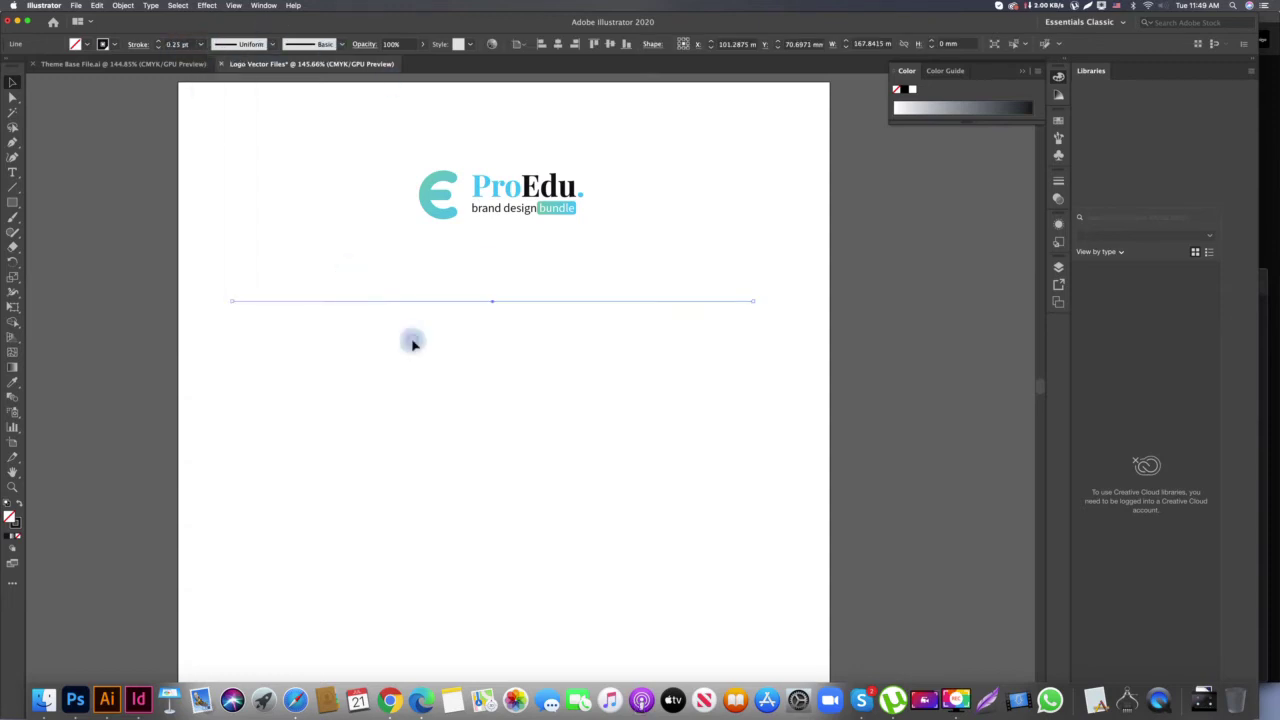
Move the logo slightly down and to the left above the line, to about X 101.1 mm, Y 40.5 mm
scroll(500, 350, left, 2)
click(583, 360)
drag(558, 197, 548, 210)
click(754, 240)
scroll(754, 240, right, 2)
scroll(598, 370, left, 2)
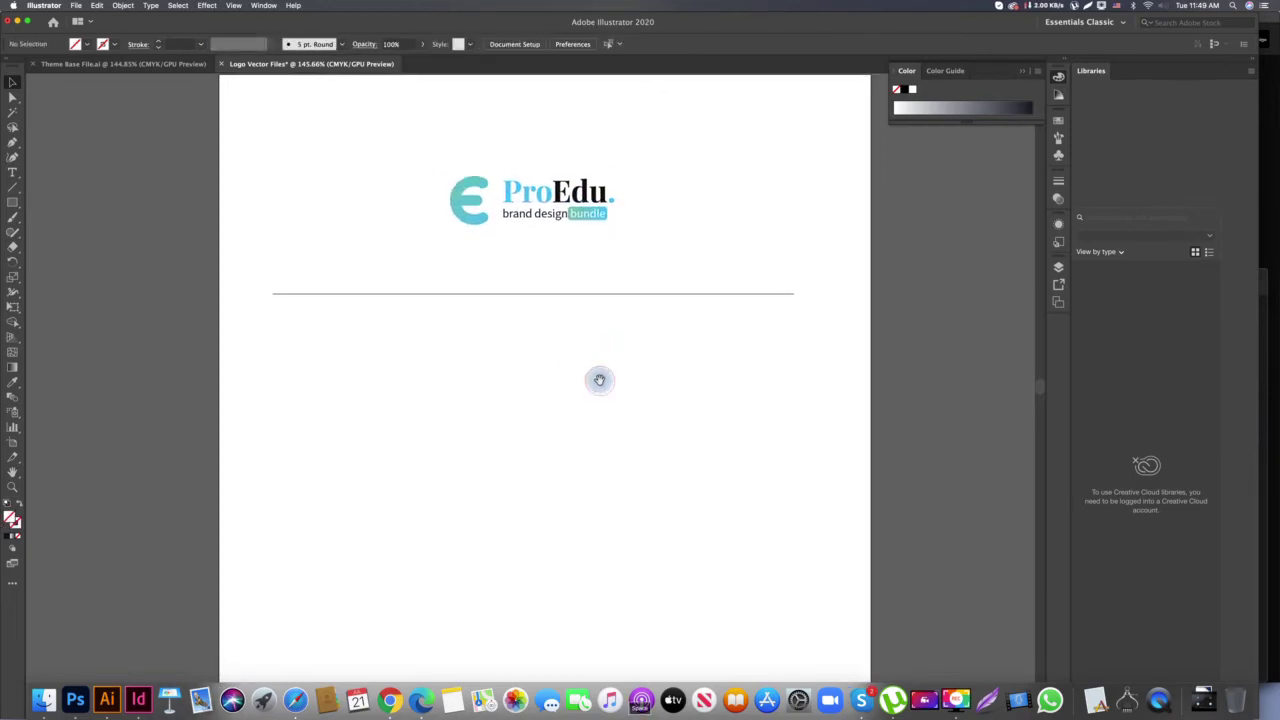
Draw a vertical line about 117 mm long down from the horizontal line's middle, and centre both lines horizontally on the artboard
key(backslash)
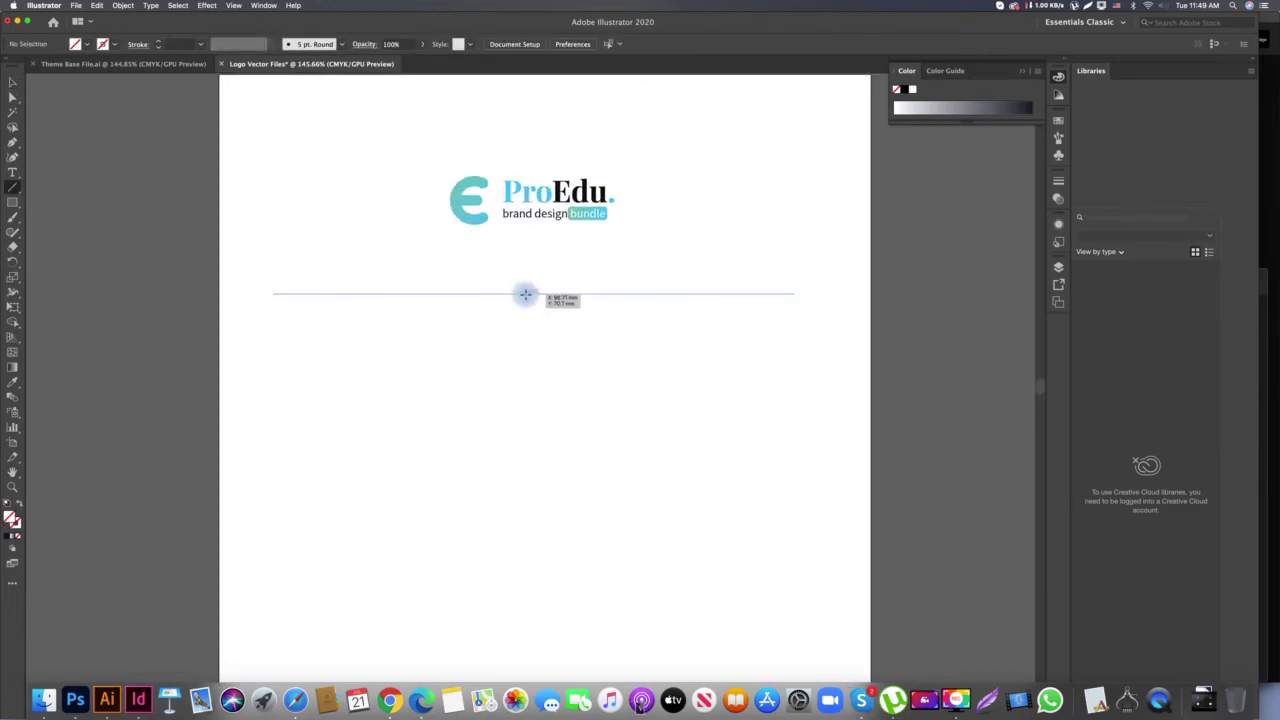
mouse_move(524, 294)
mouse_down()
mouse_move(531, 517)
mouse_move(554, 655)
mouse_up()
key(v)
click(578, 409)
key(ctrl+a)
click(549, 292)
drag(608, 406, 477, 280)
click(558, 43)
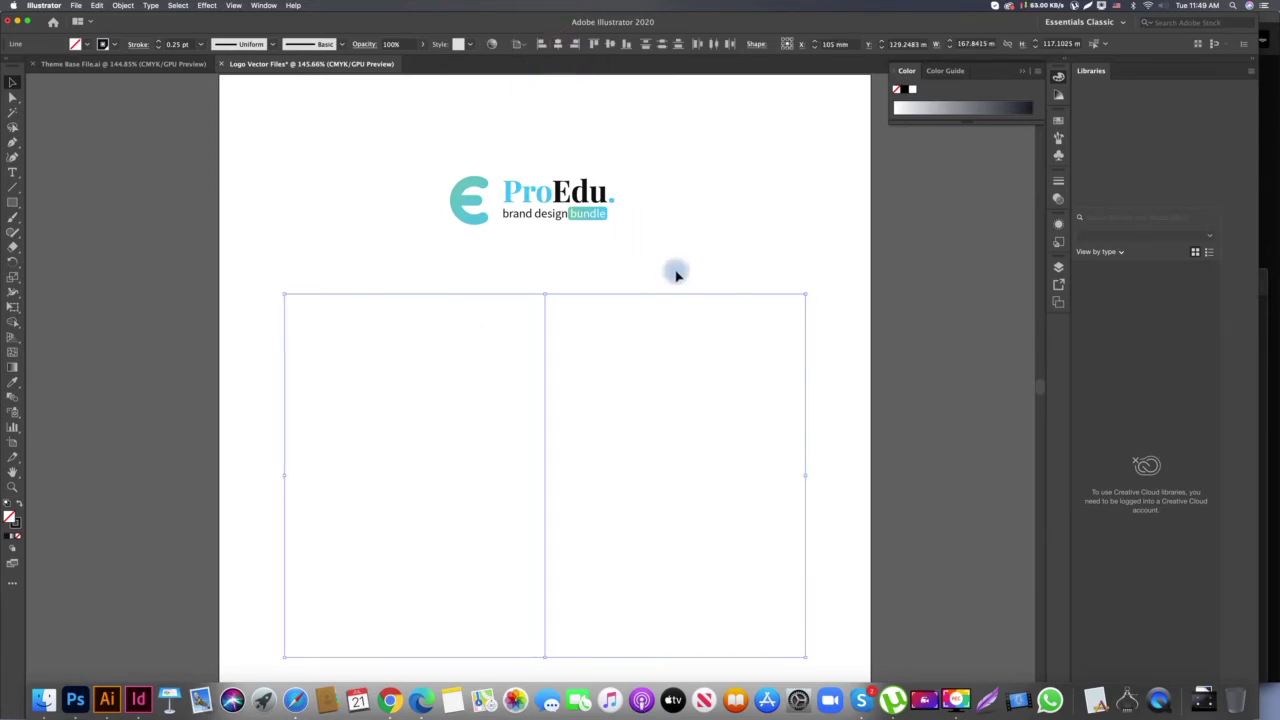
click(650, 258)
drag(558, 208, 438, 392)
click(632, 408)
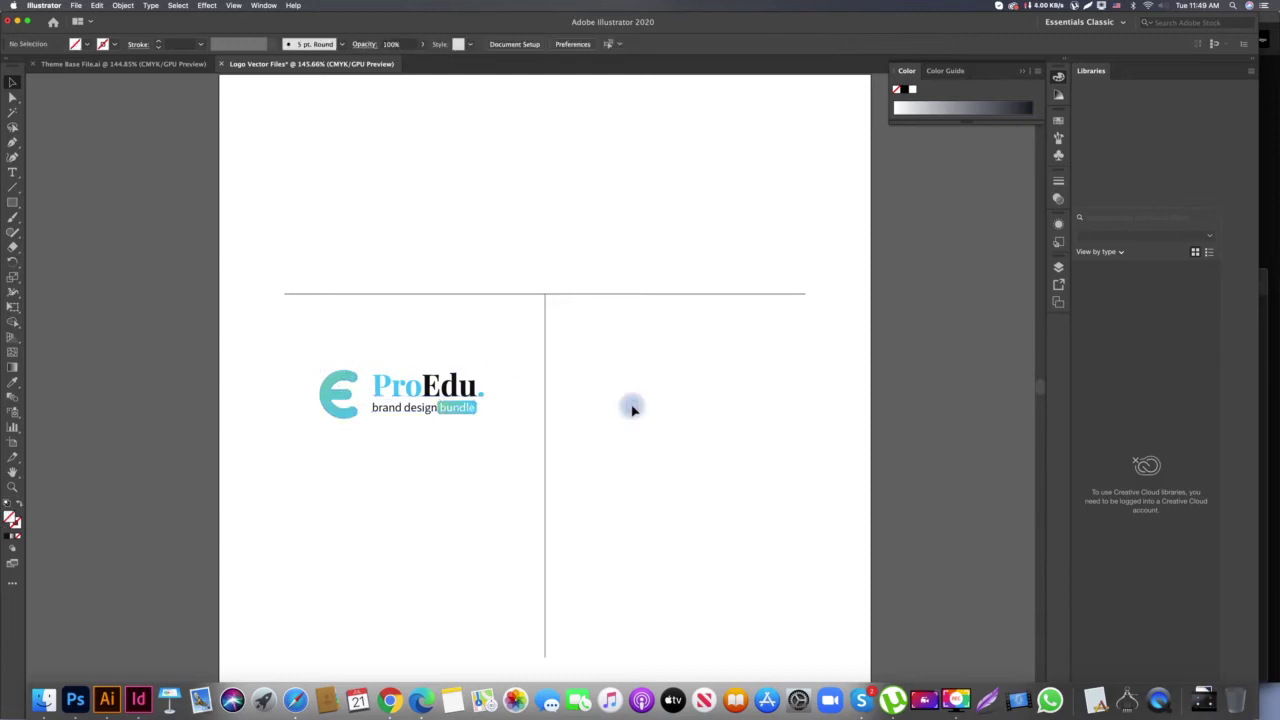
key(super+z)
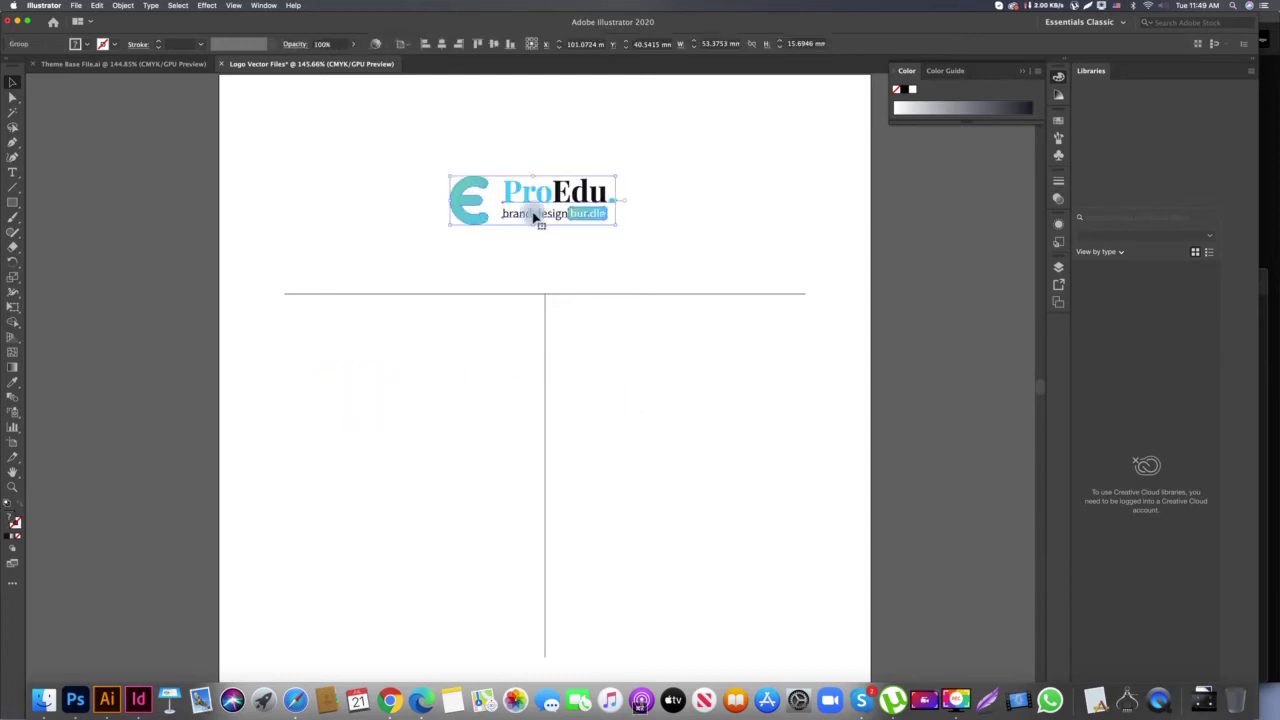
Duplicate the ProEdu logo into the left column below the horizontal line
drag(539, 203, 419, 387)
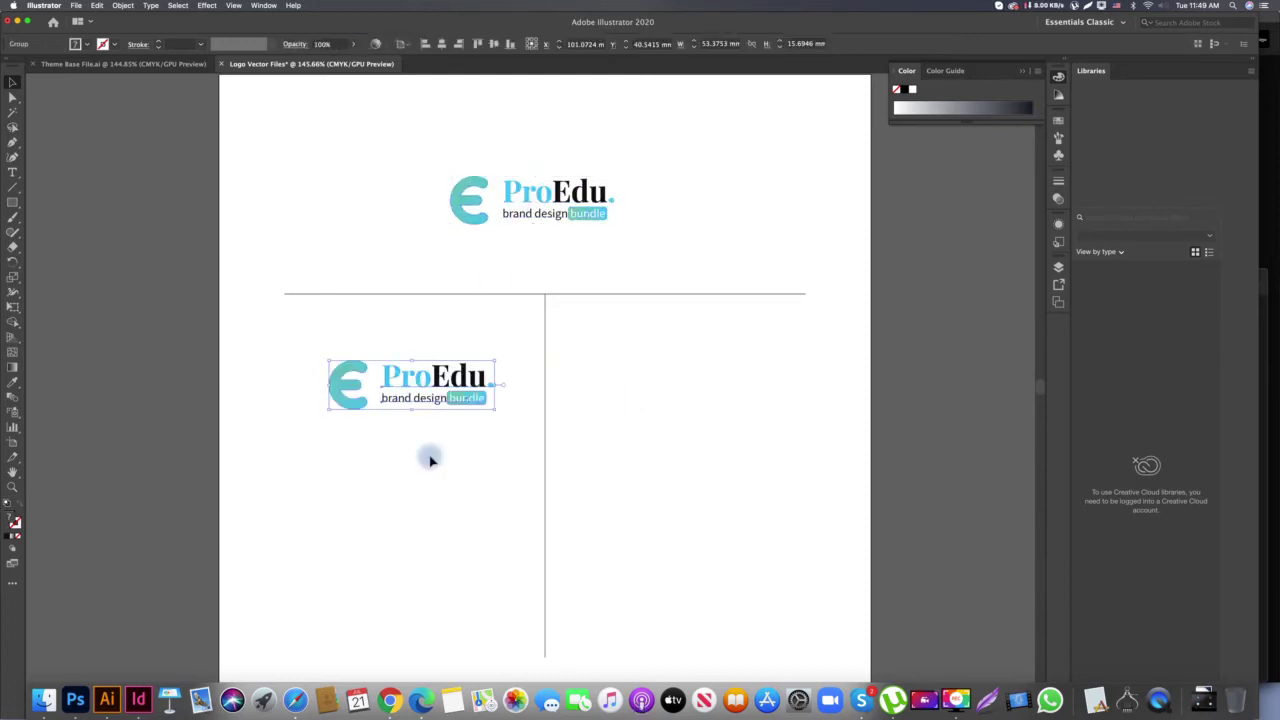
click(400, 474)
drag(400, 474, 420, 461)
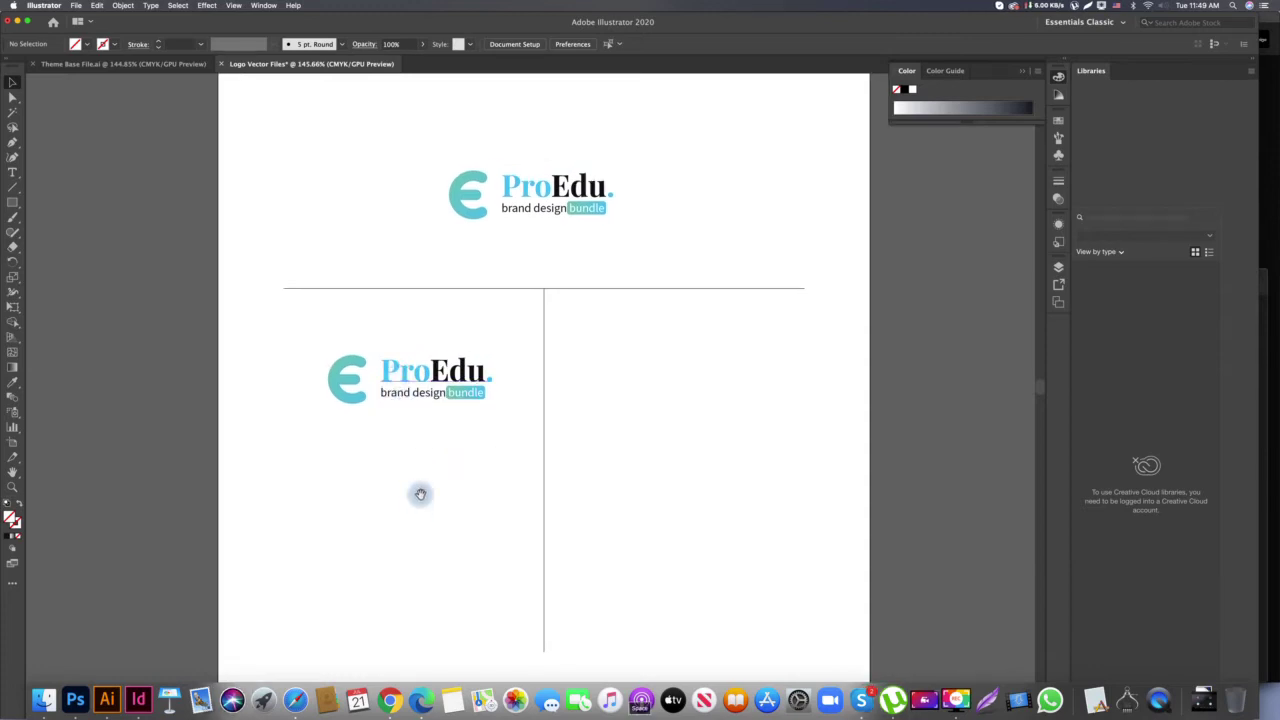
scroll(420, 491, down, 2)
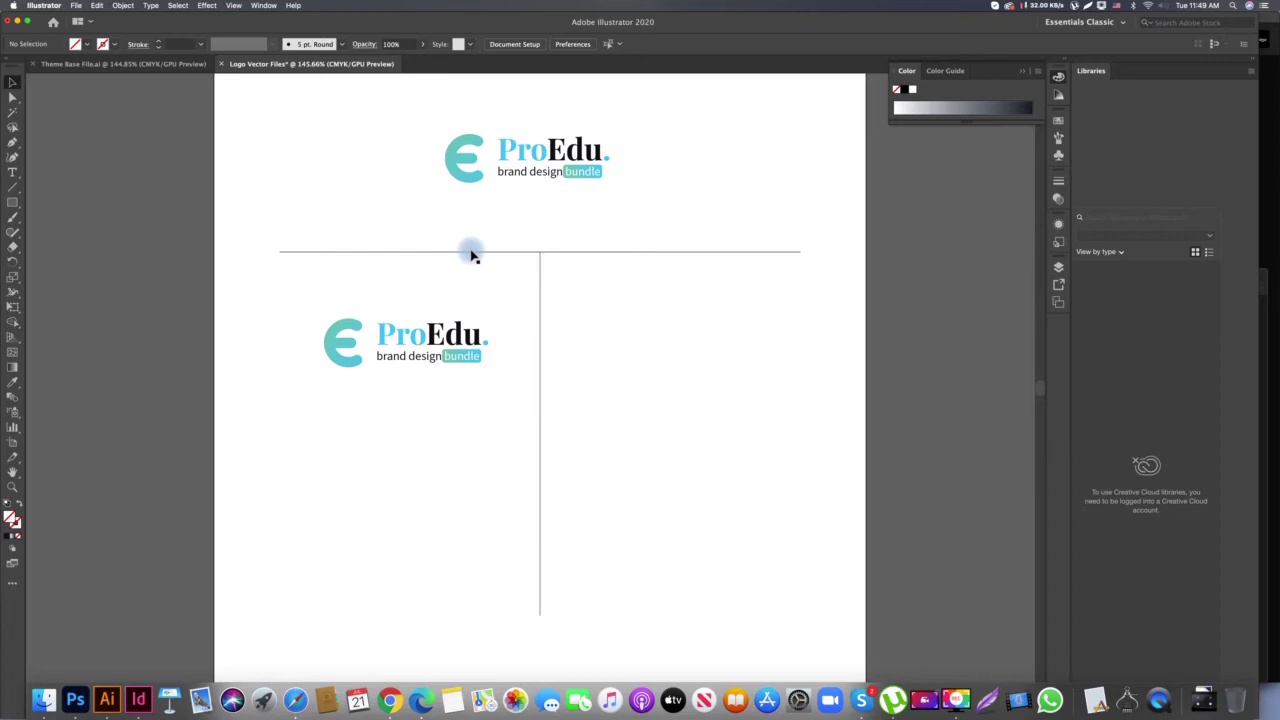
Duplicate the horizontal line to form a narrow heading band, with the vertical divider starting at the lower line
drag(471, 253, 468, 231)
shift+click(543, 270)
drag(556, 265, 557, 286)
click(486, 412)
Add the heading "Alternate Variations", scale it to about 10 pt and centre it between the two horizontal lines
key(t)
click(483, 227)
text(Alternate Variations)
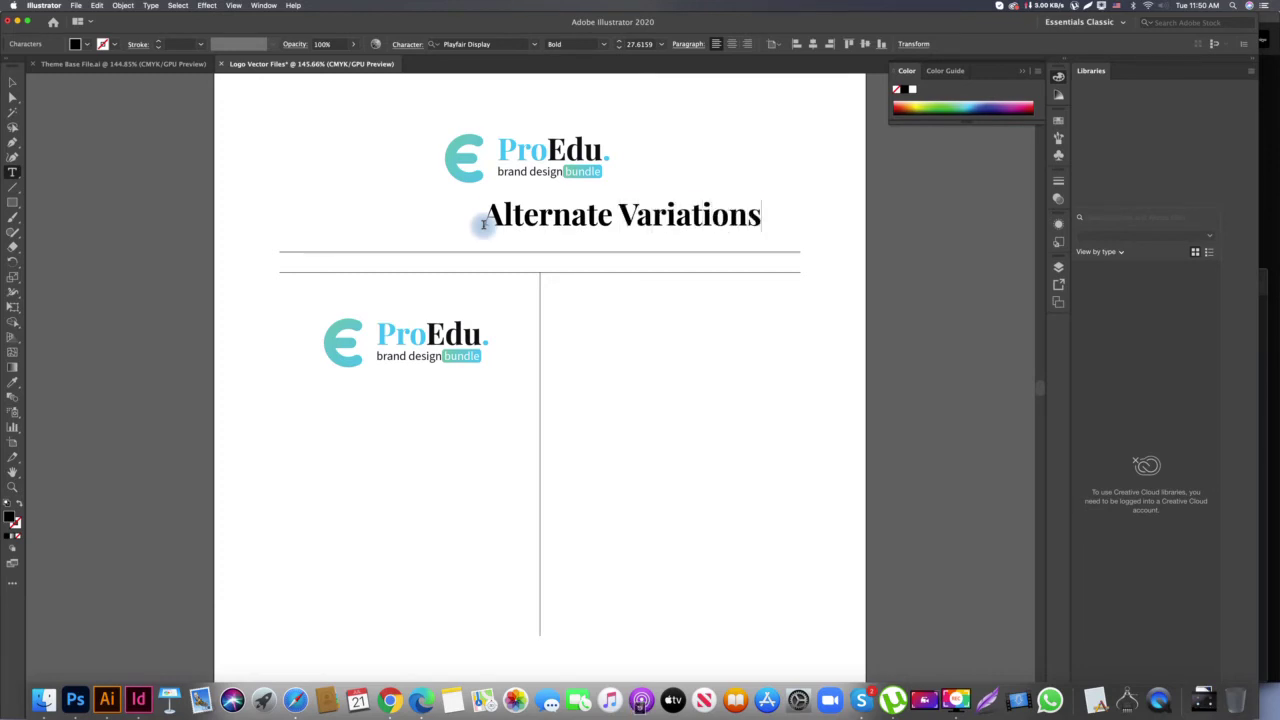
key(Escape)
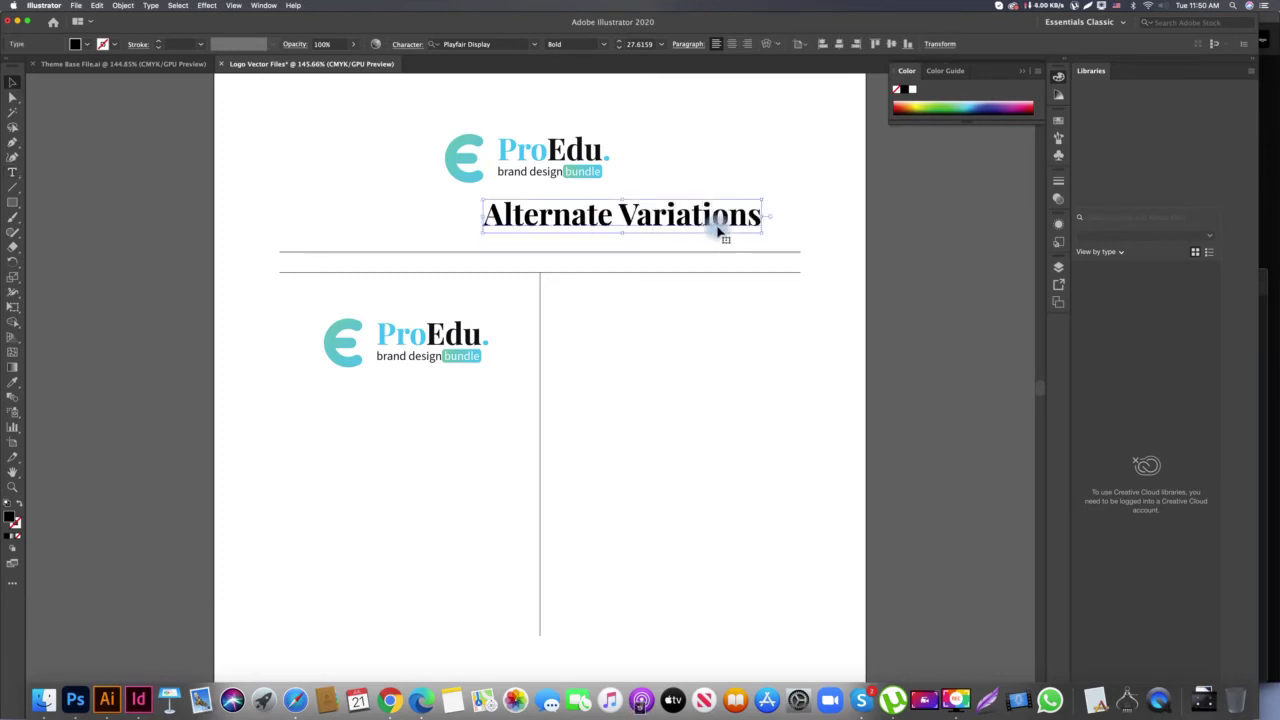
drag(755, 216, 591, 263)
click(603, 323)
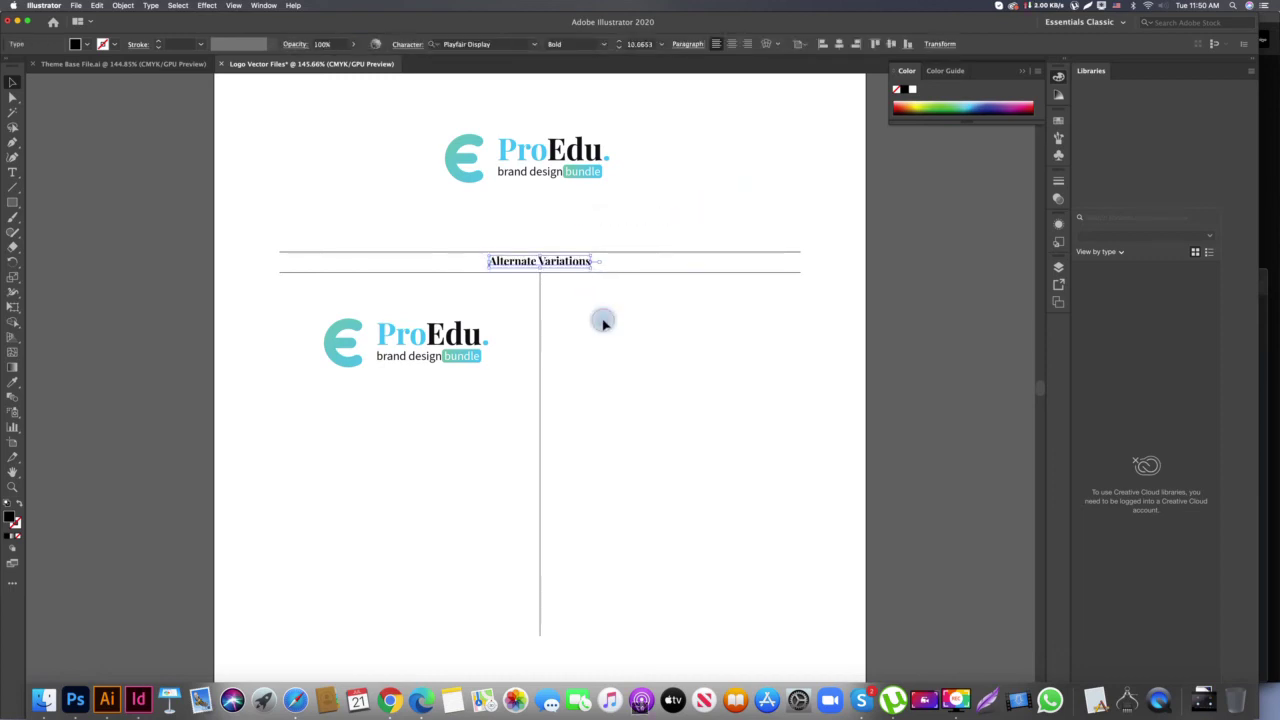
Match the "Alternate Variations" heading to the logo tagline's Source Sans Pro Regular style with the Eyedropper
click(577, 263)
key(i)
click(546, 169)
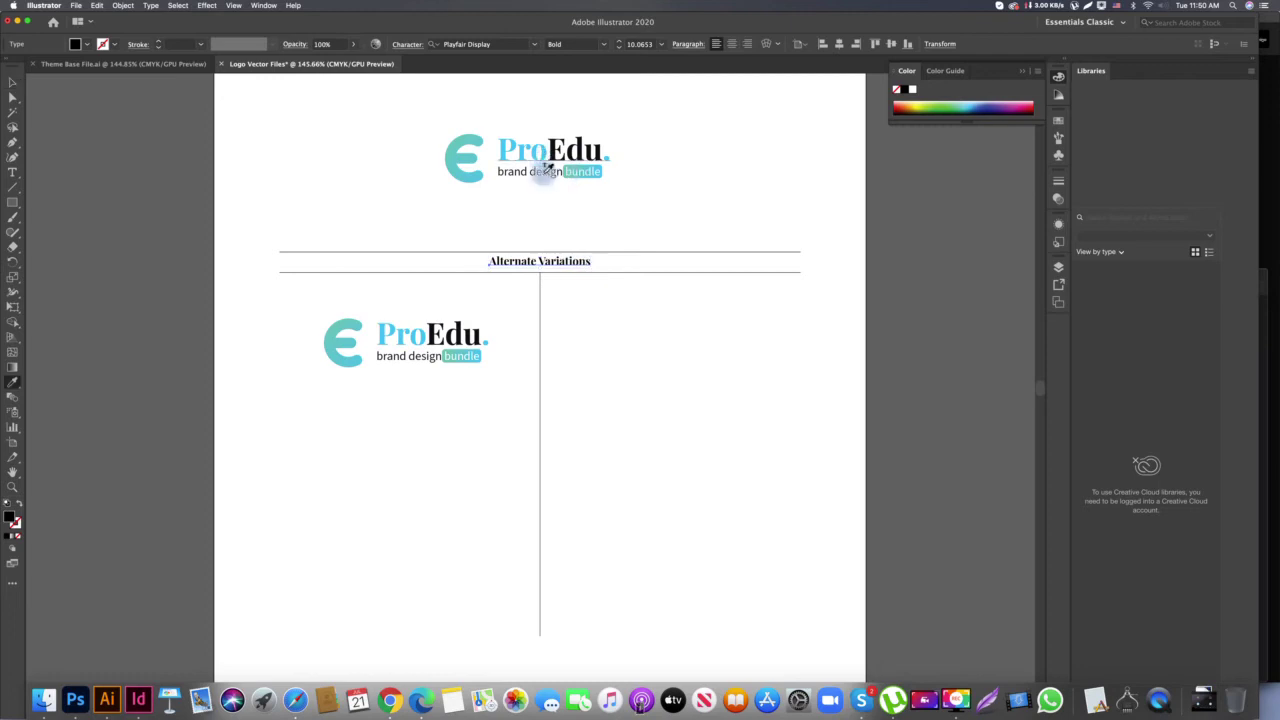
key(v)
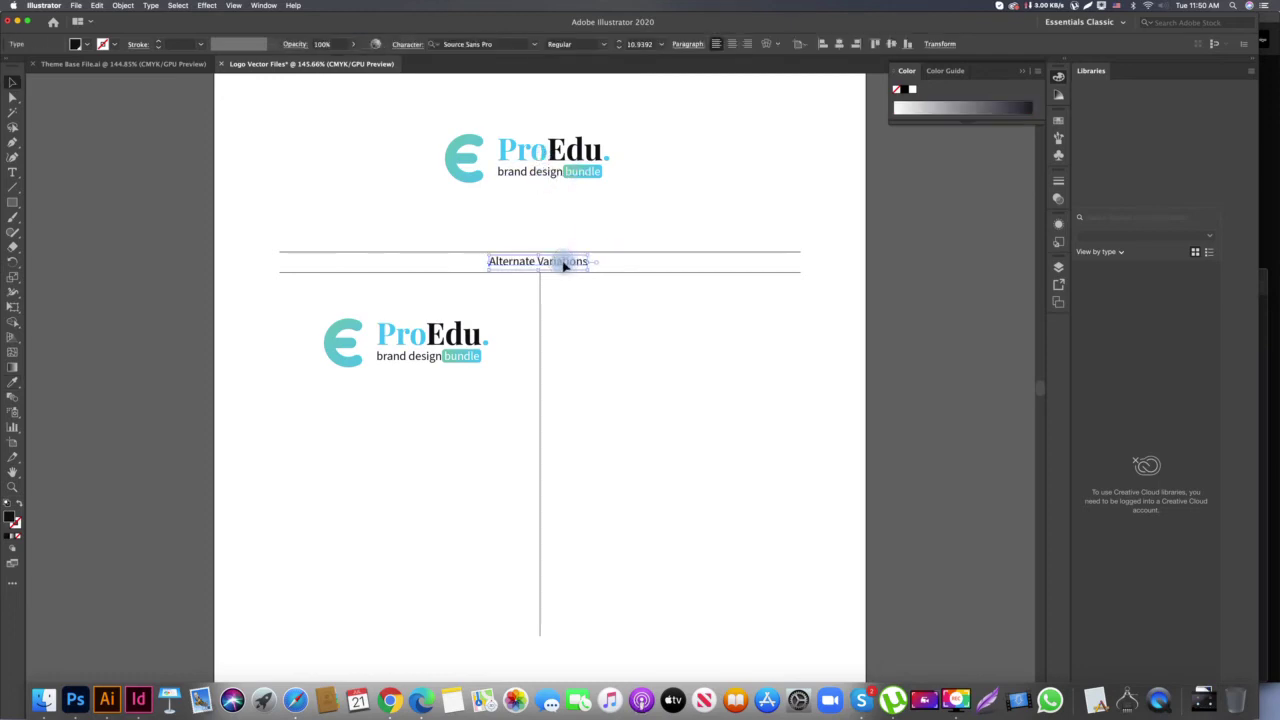
click(443, 431)
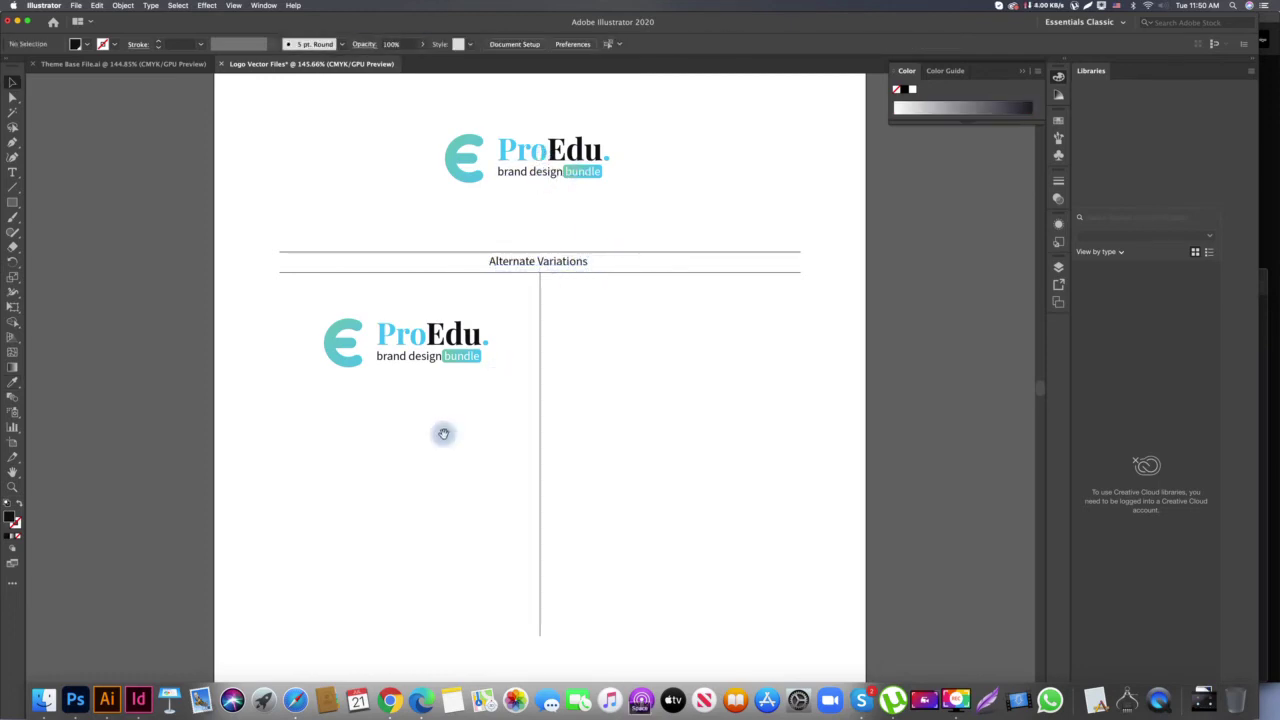
scroll(449, 393, left, 1)
click(455, 340)
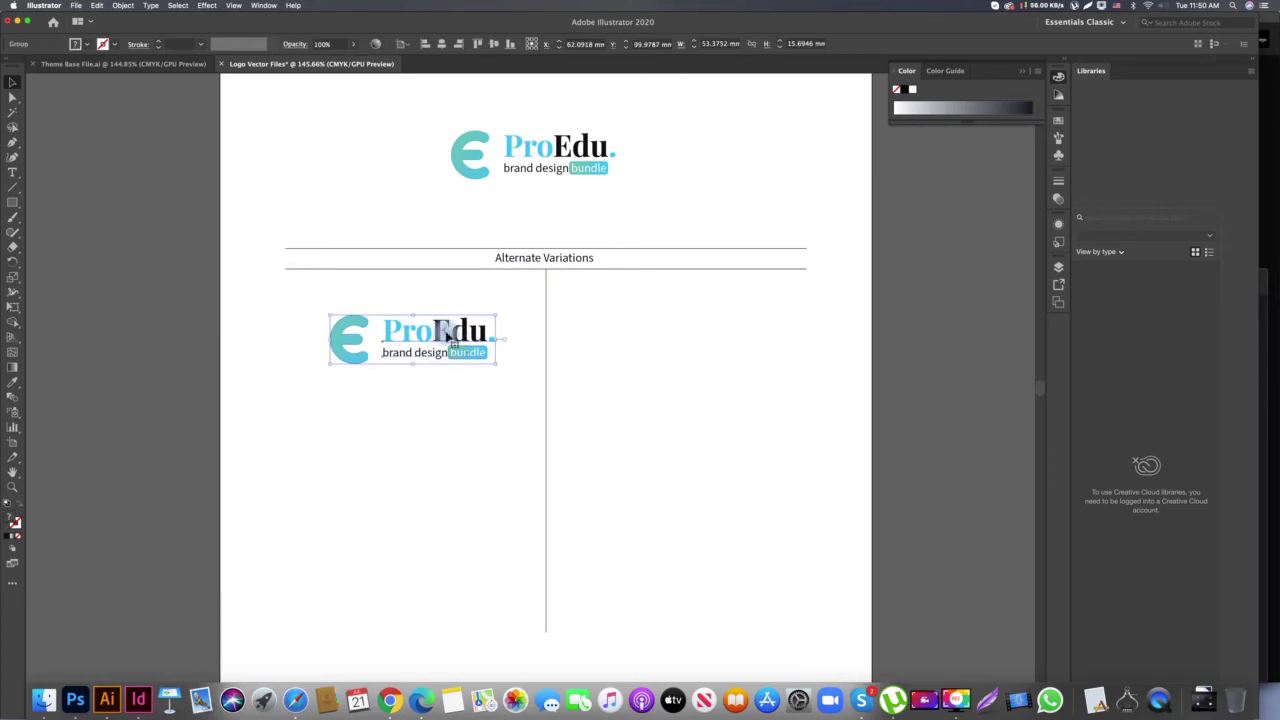
drag(443, 340, 718, 355)
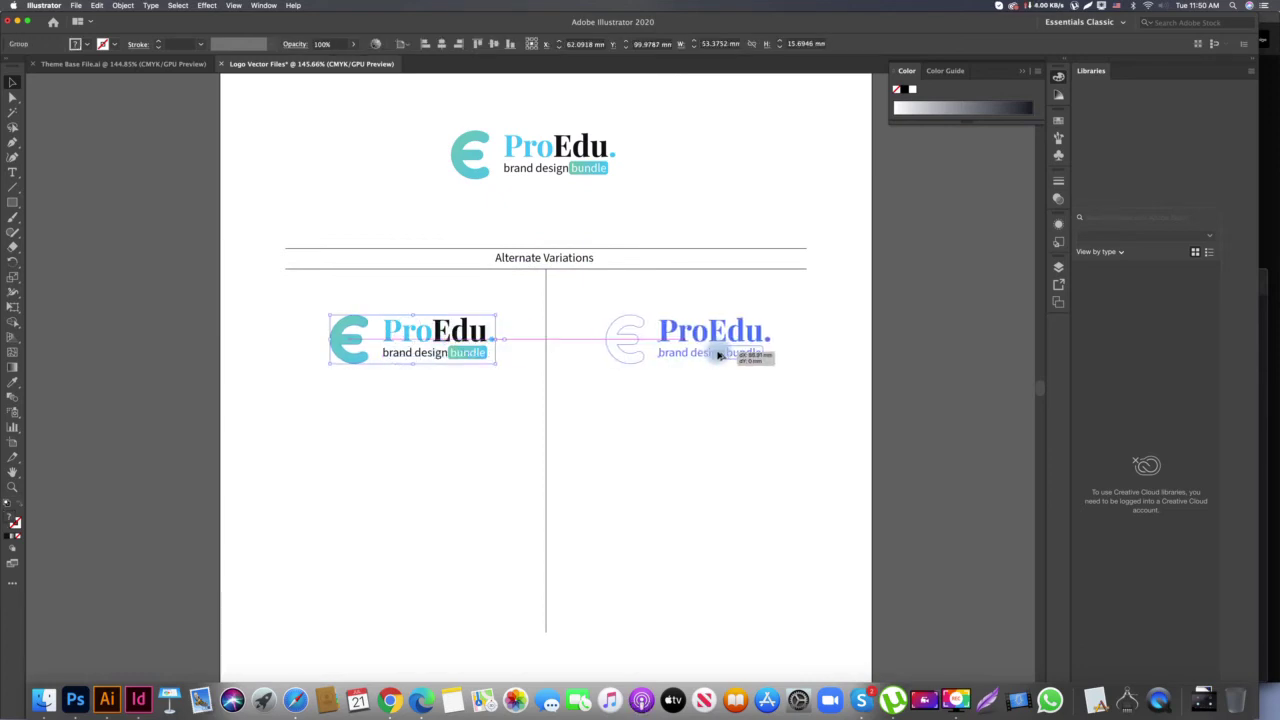
drag(676, 437, 676, 440)
click(676, 443)
key(super+z)
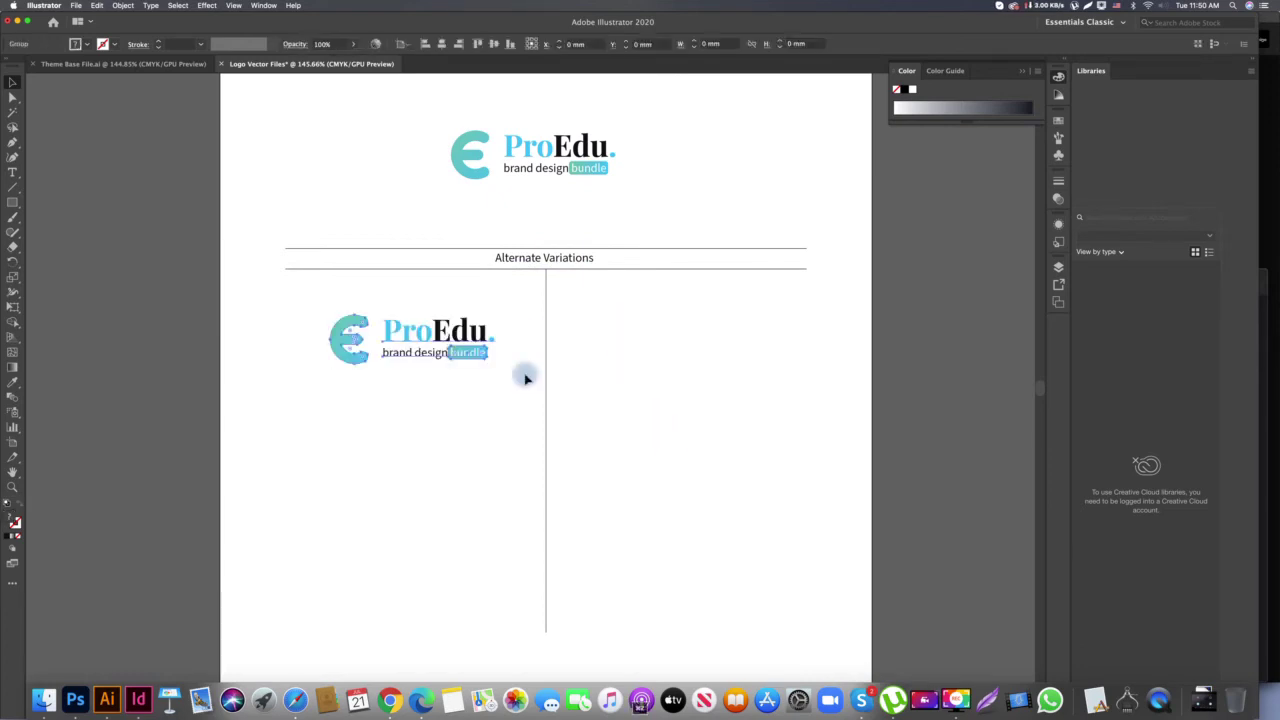
Try several swatches for the gradient start on the left-column logo's E icon and settle on green
click(311, 340)
click(329, 326)
click(334, 362)
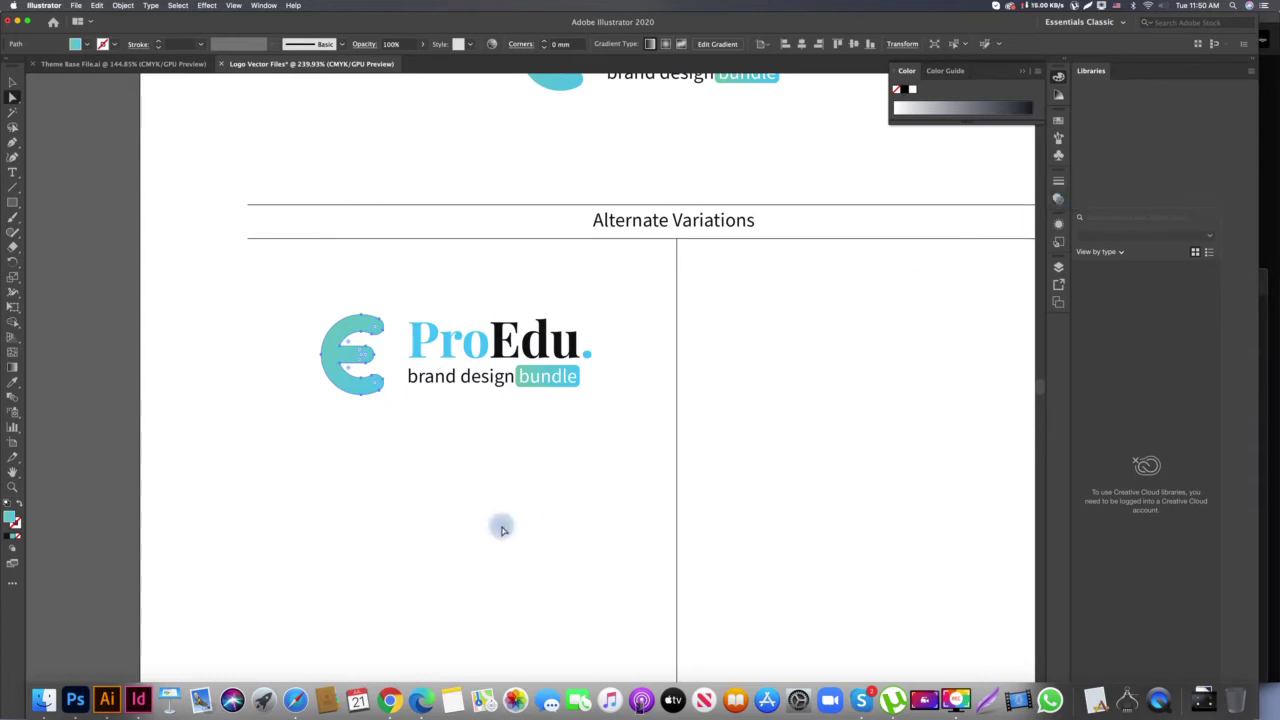
key(super+F9)
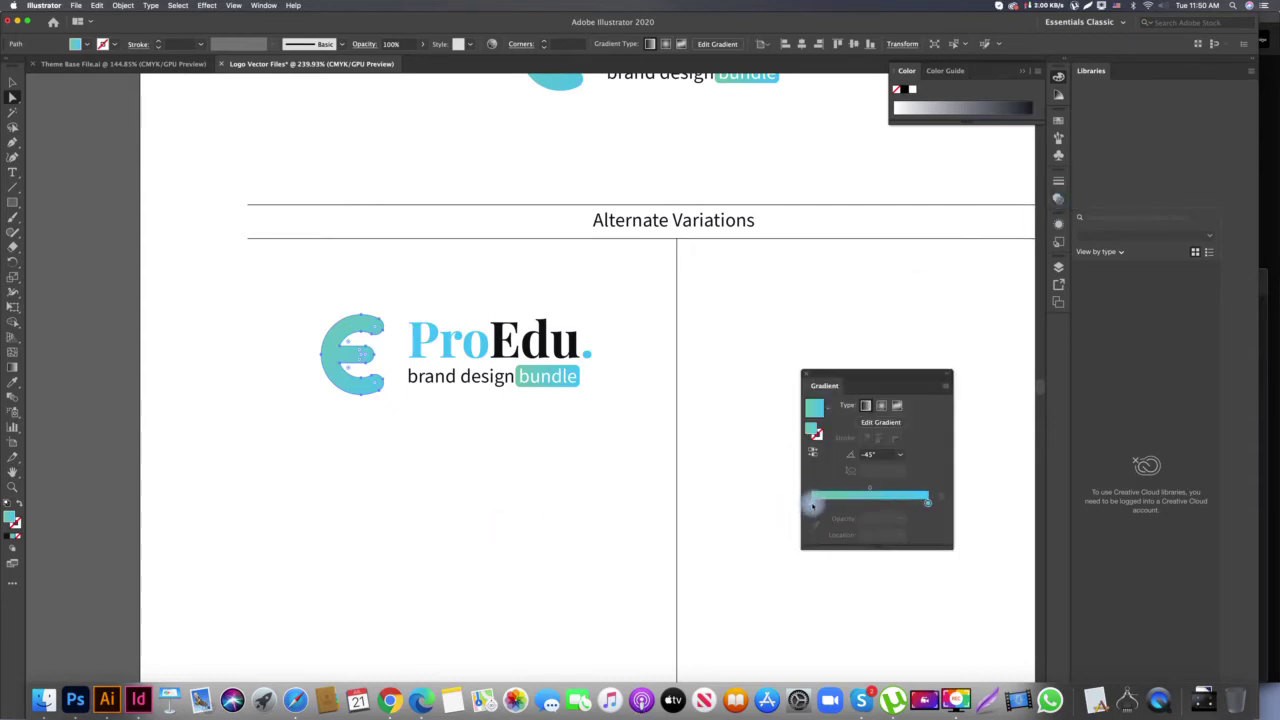
click(813, 504)
double_click(811, 504)
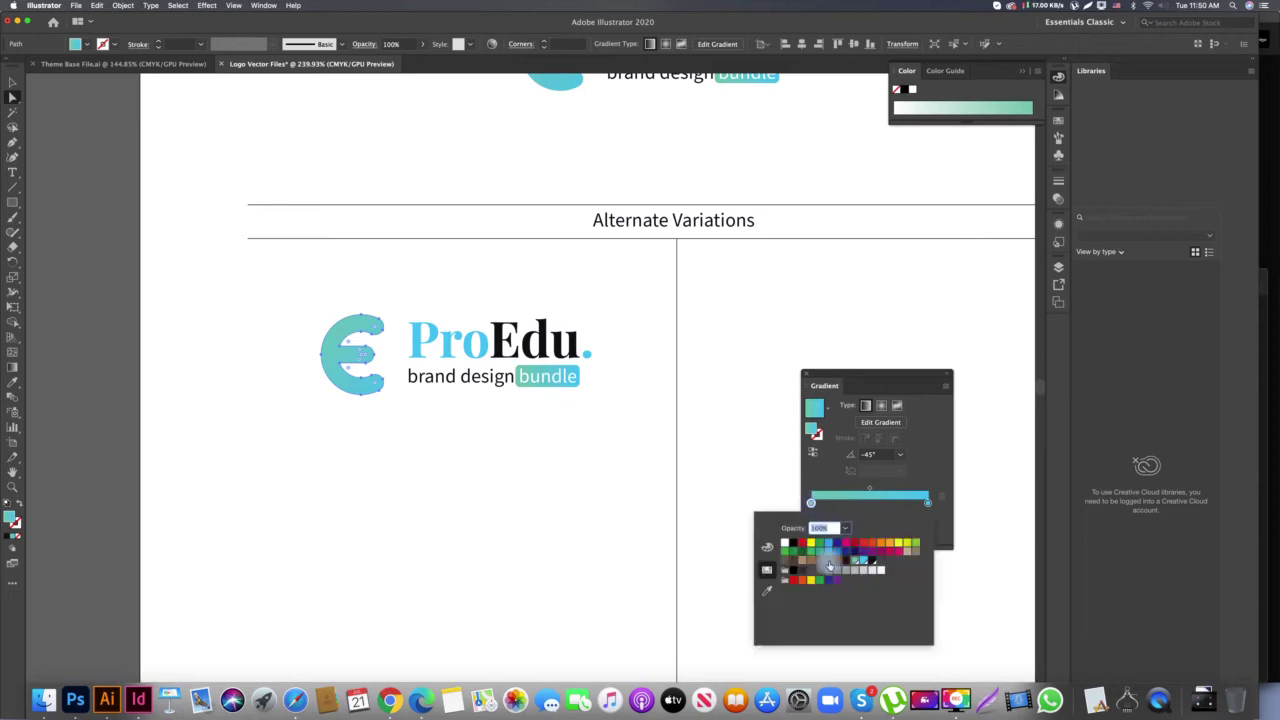
click(906, 545)
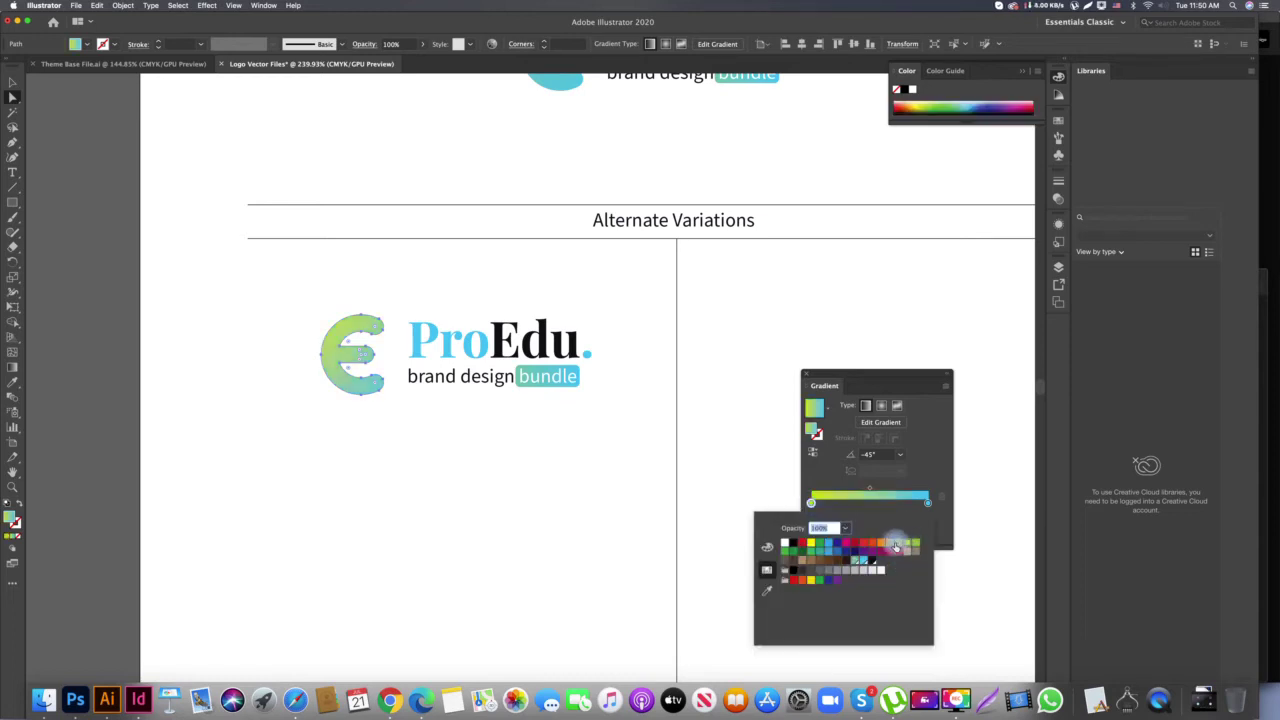
click(897, 545)
click(880, 545)
click(873, 545)
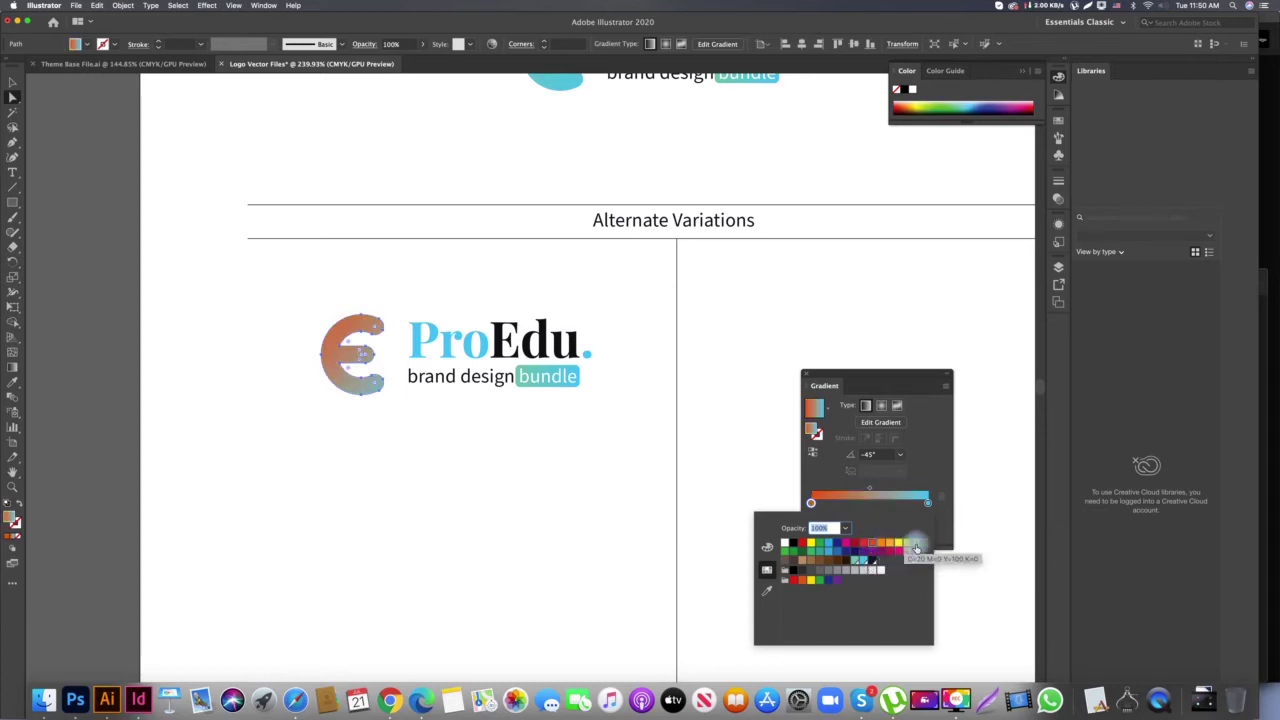
click(915, 546)
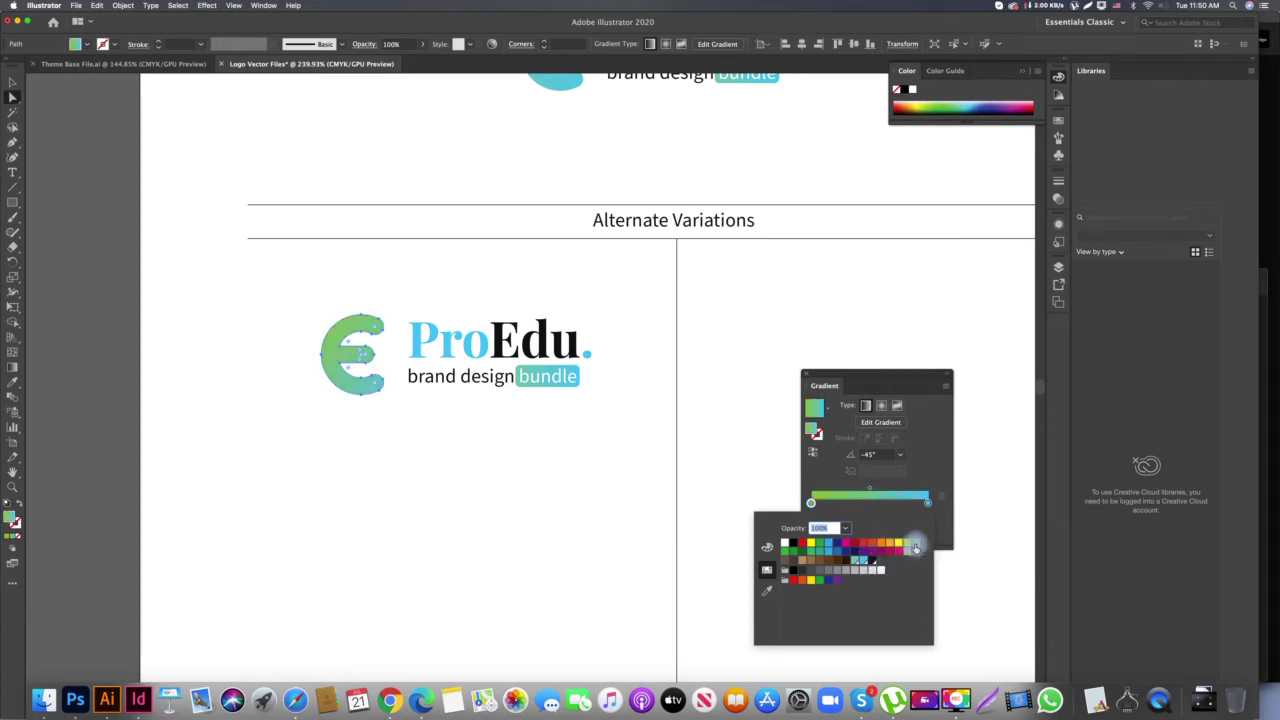
click(488, 435)
scroll(449, 414, up, 3)
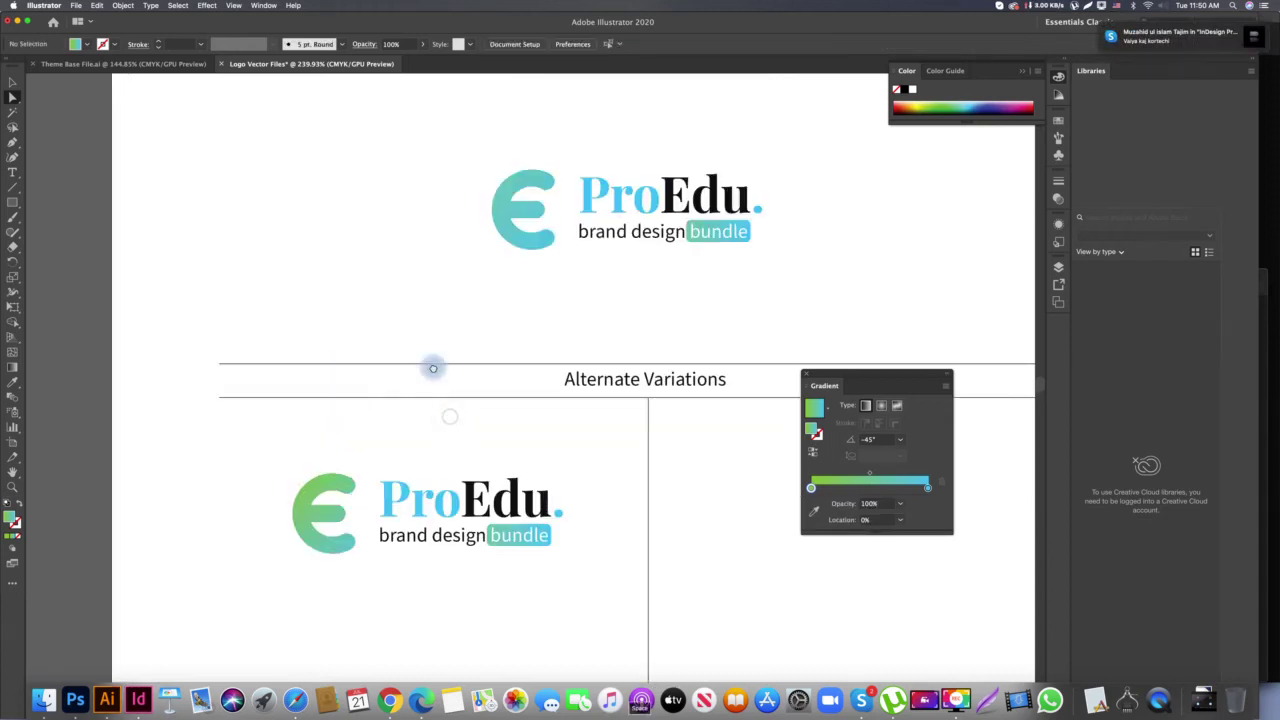
Set the end colour of the left-column E icon's gradient to yellow
scroll(433, 368, down, 2)
click(284, 413)
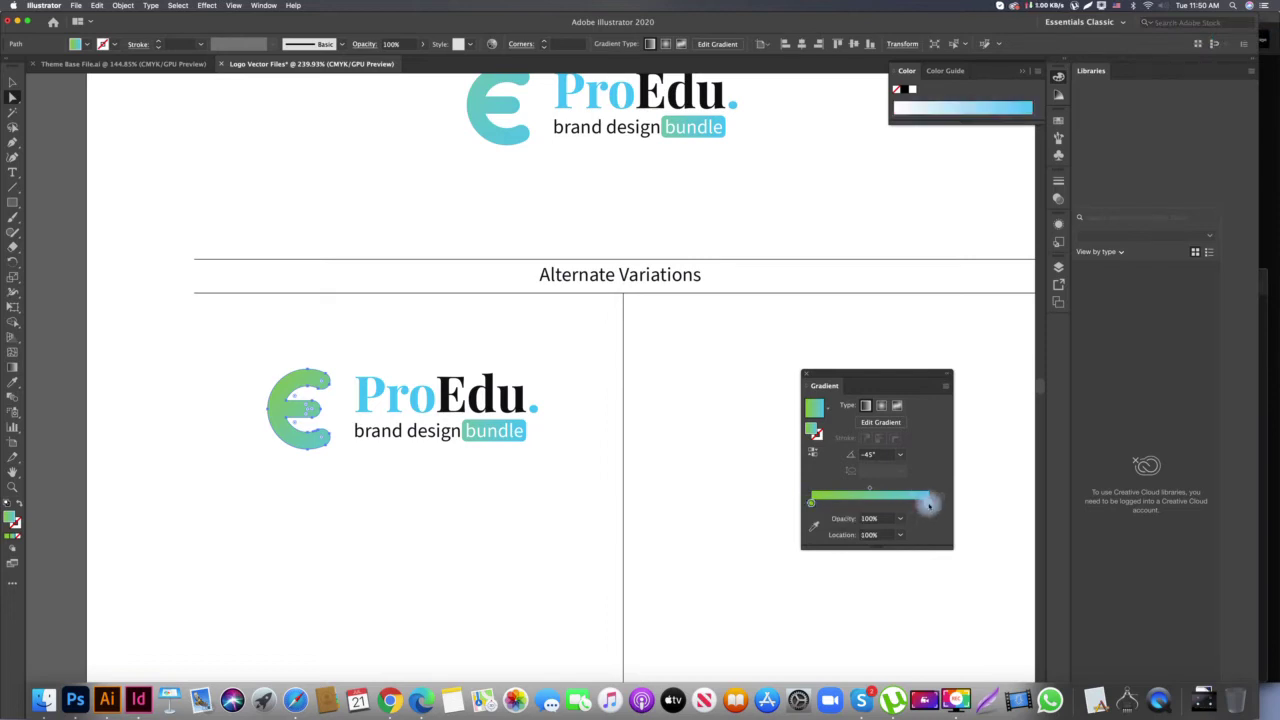
double_click(927, 502)
click(866, 544)
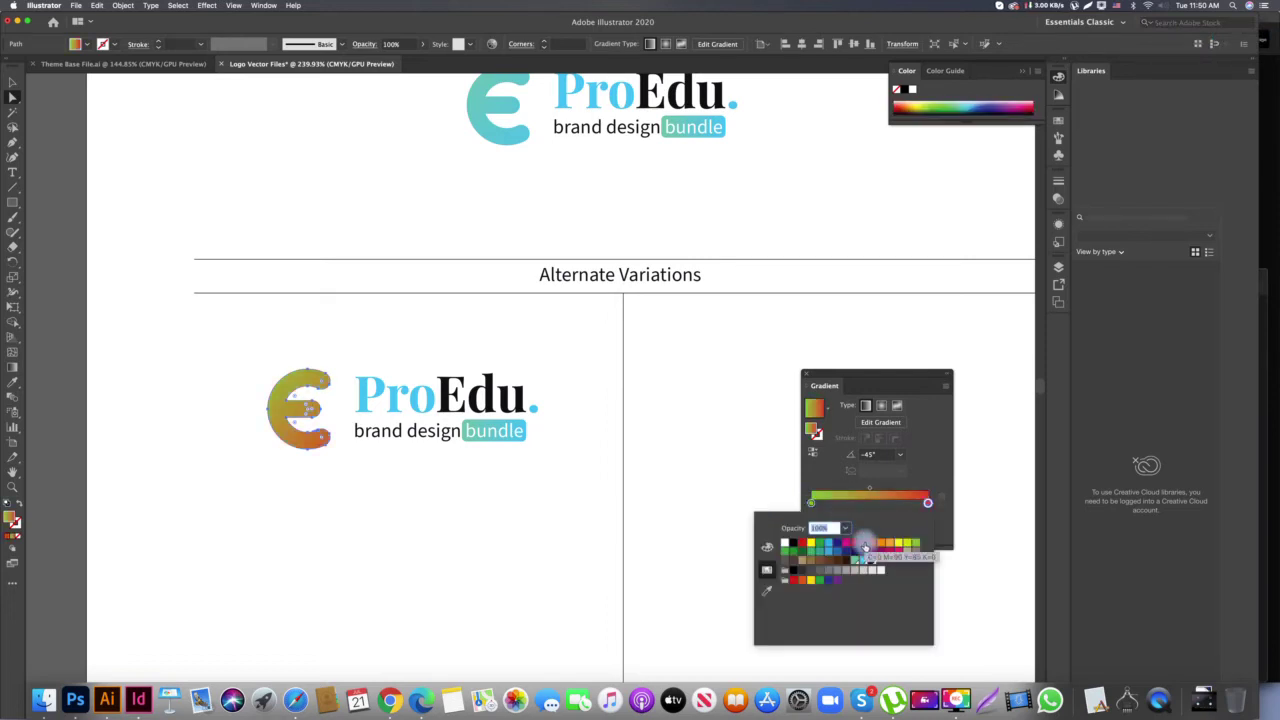
click(810, 543)
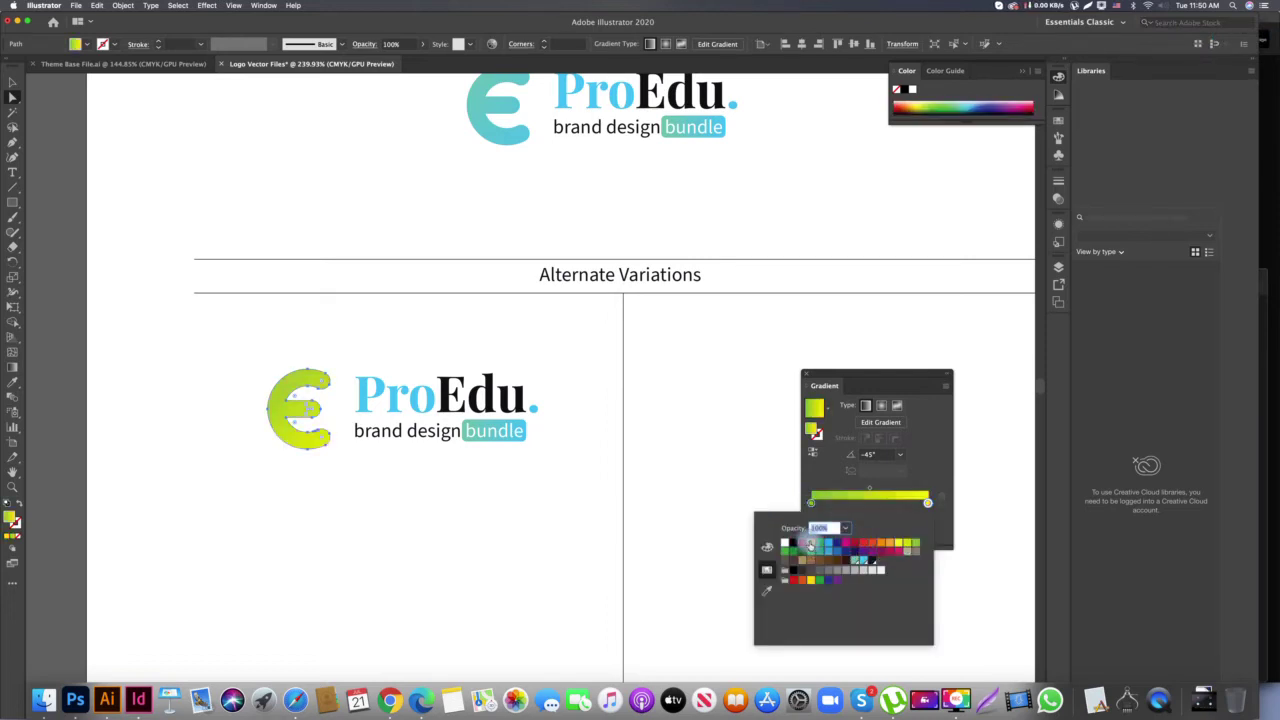
click(425, 497)
Recolour the word "Pro" in the left-column logo with a green swatch, after trying yellow
double_click(425, 398)
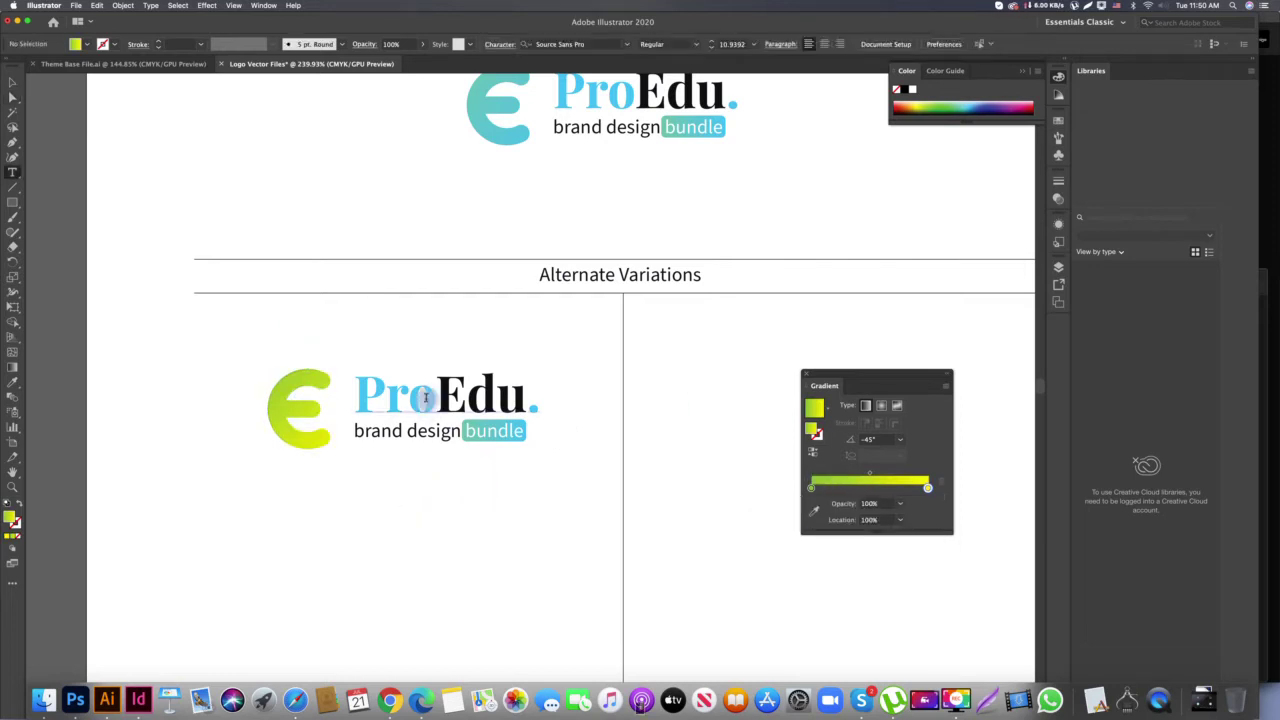
drag(434, 398, 354, 400)
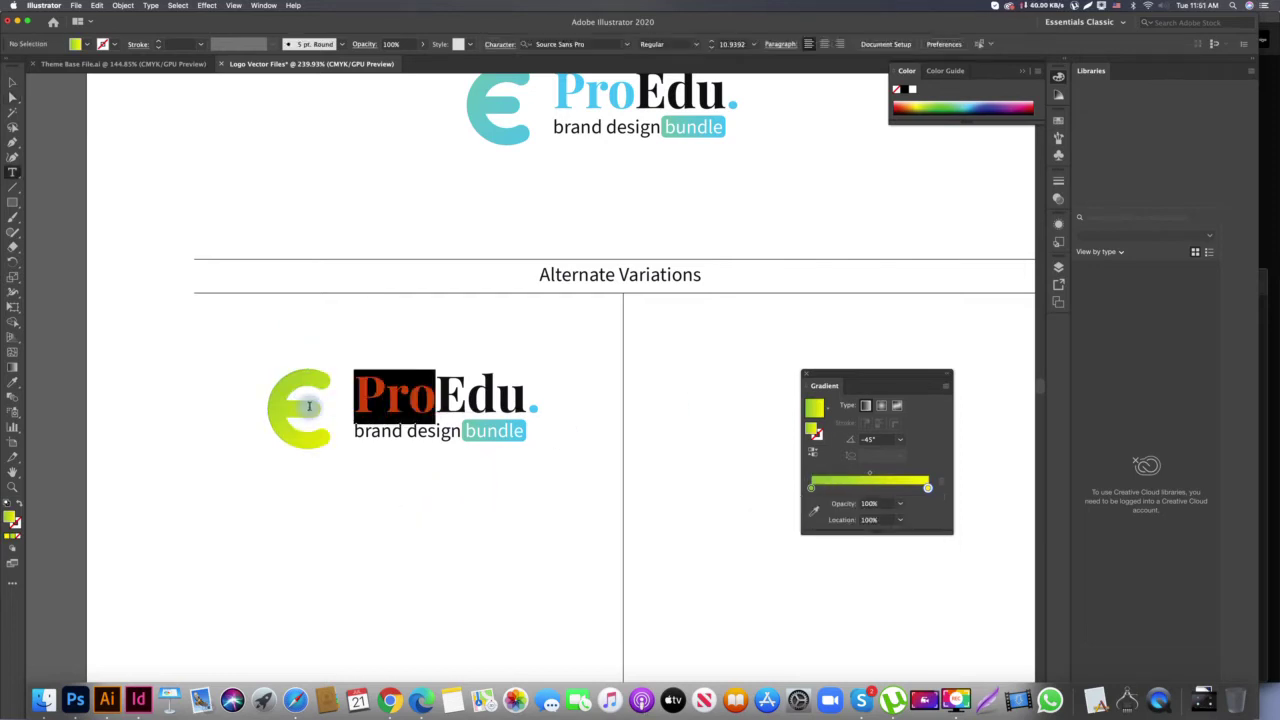
click(1059, 121)
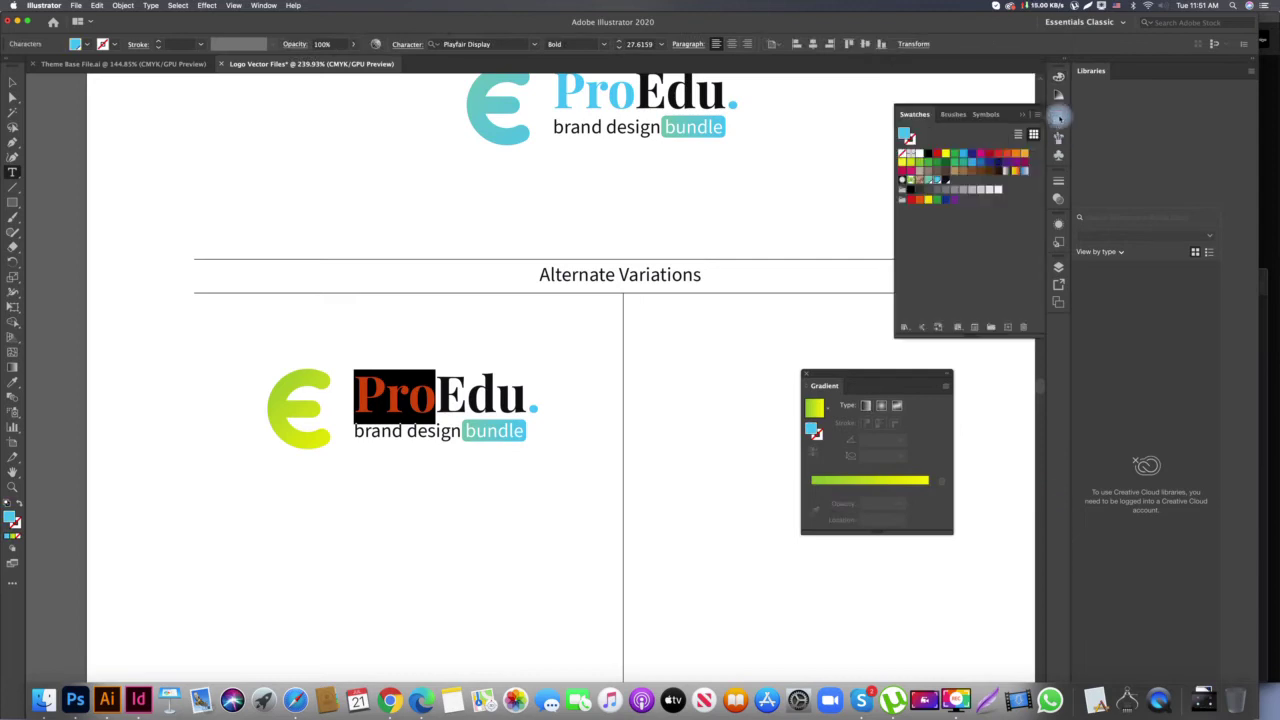
click(905, 162)
click(408, 398)
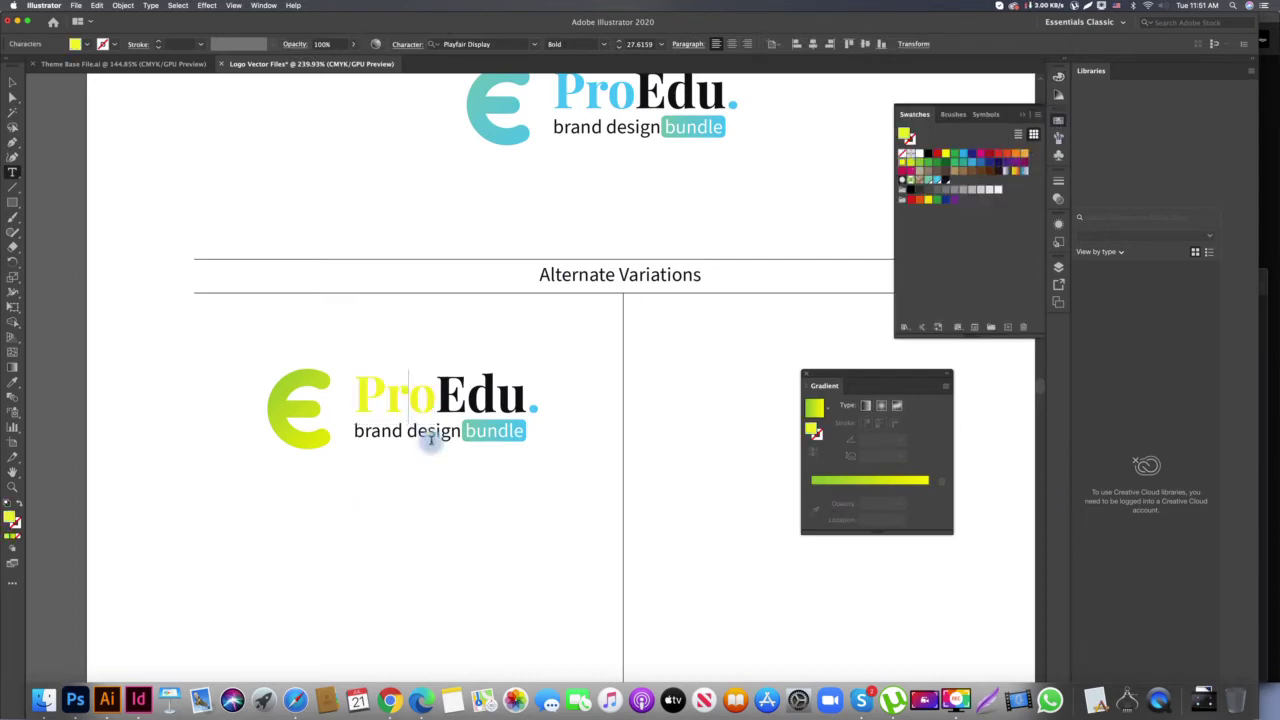
drag(436, 399, 354, 400)
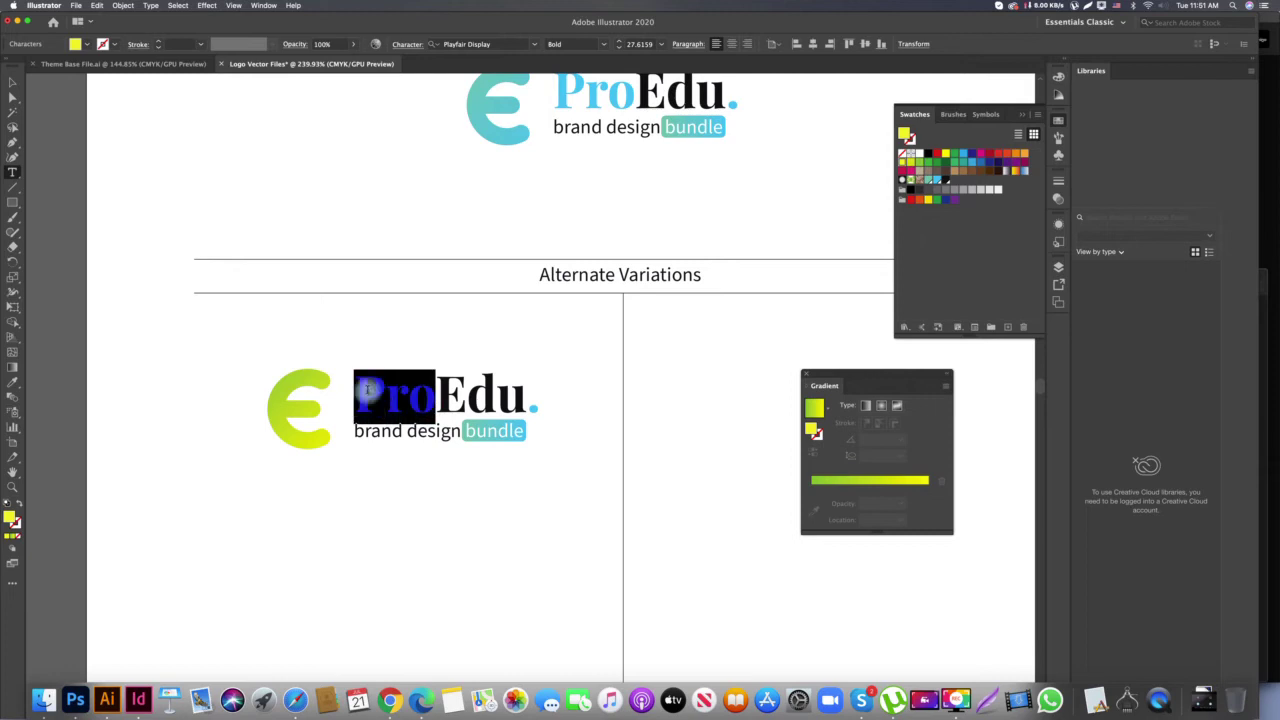
click(916, 166)
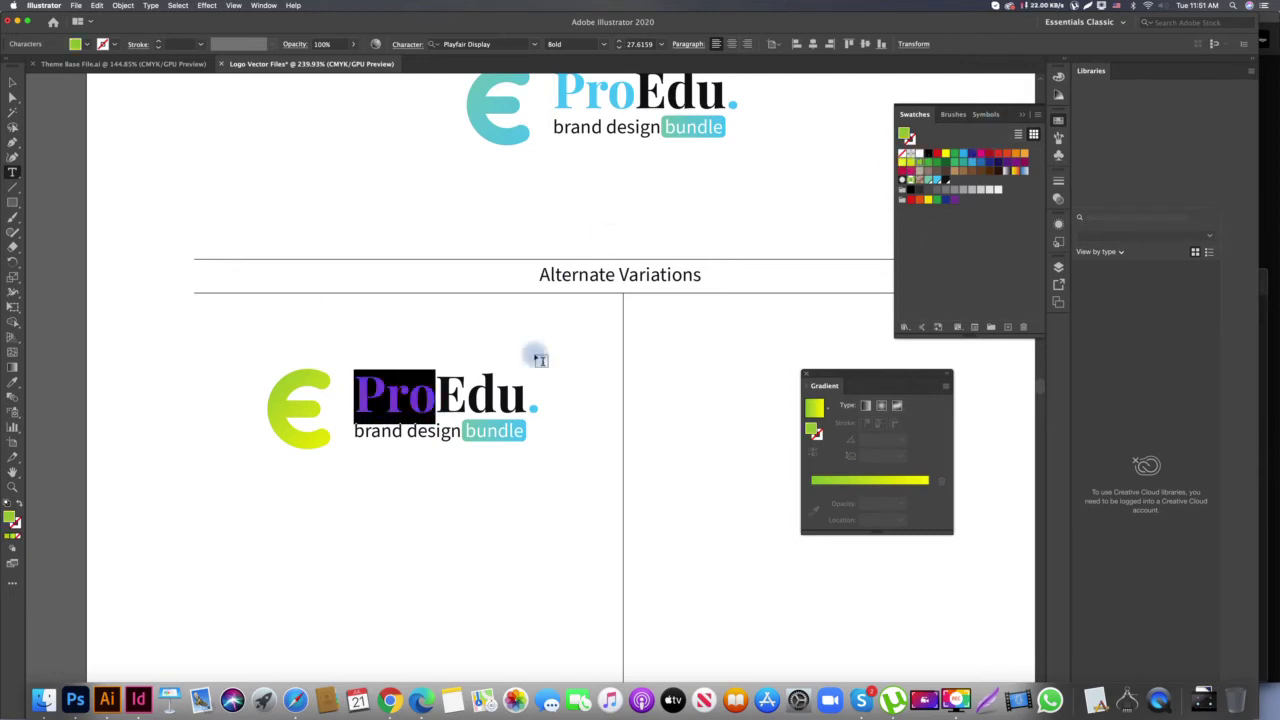
Apply the green-to-yellow gradient of the E icon to the box behind "bundle" in the left-column logo with the Eyedropper
click(411, 401)
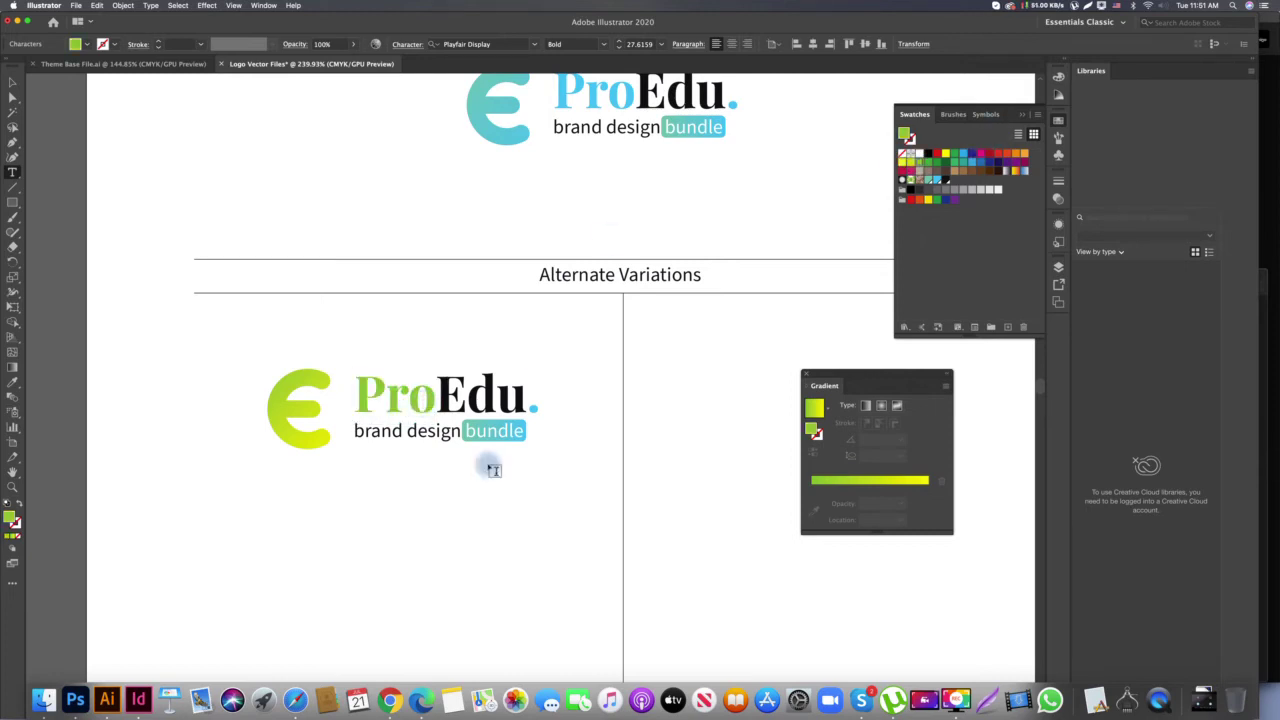
key(Escape)
click(525, 452)
click(526, 445)
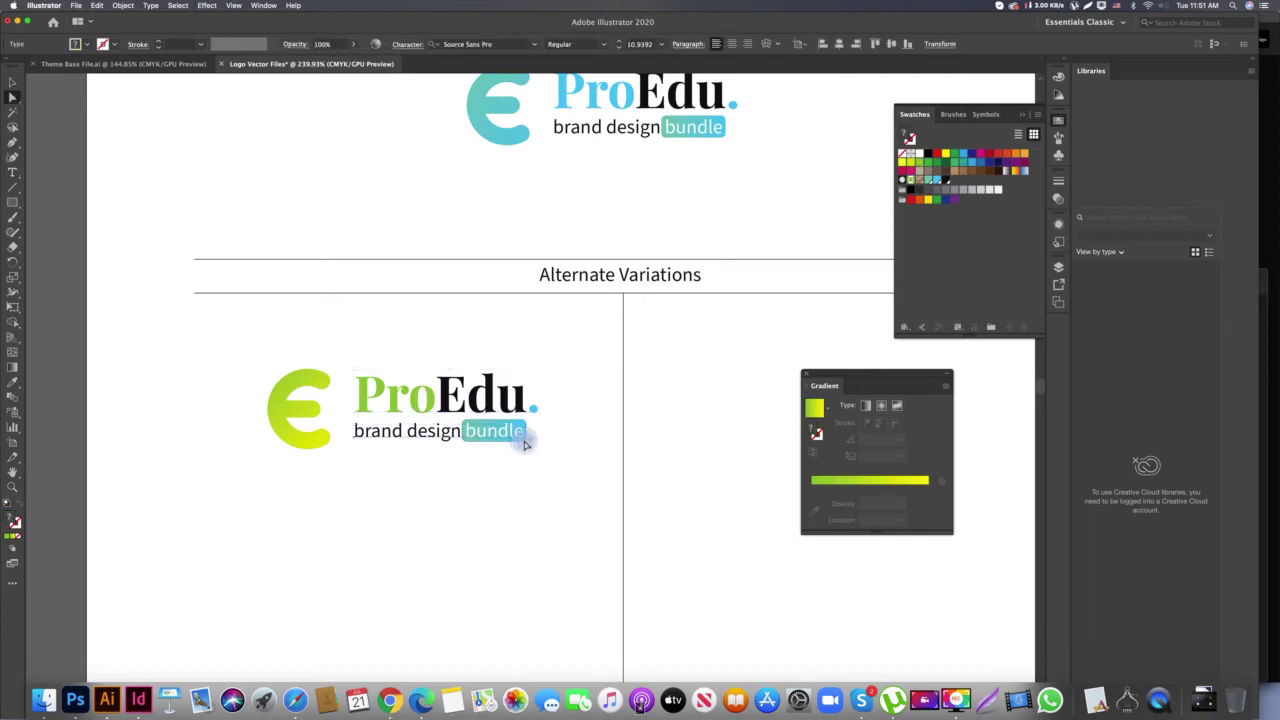
key(g)
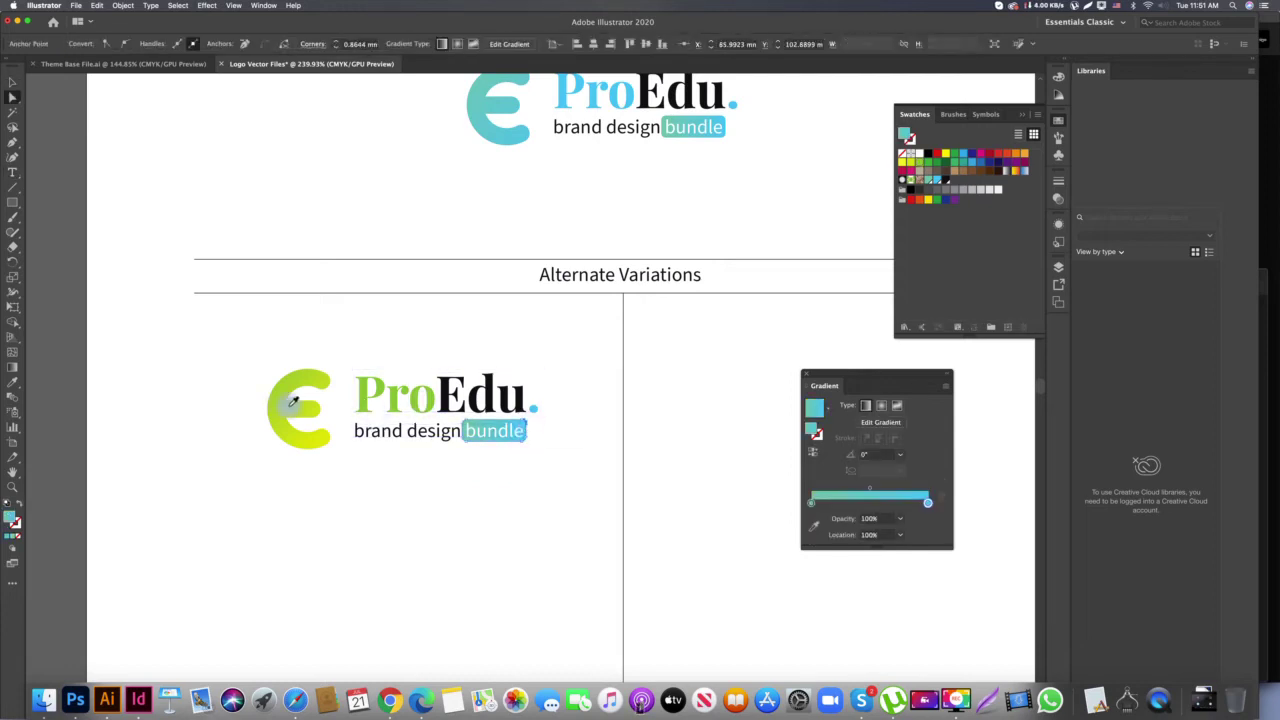
click(287, 400)
key(Tab)
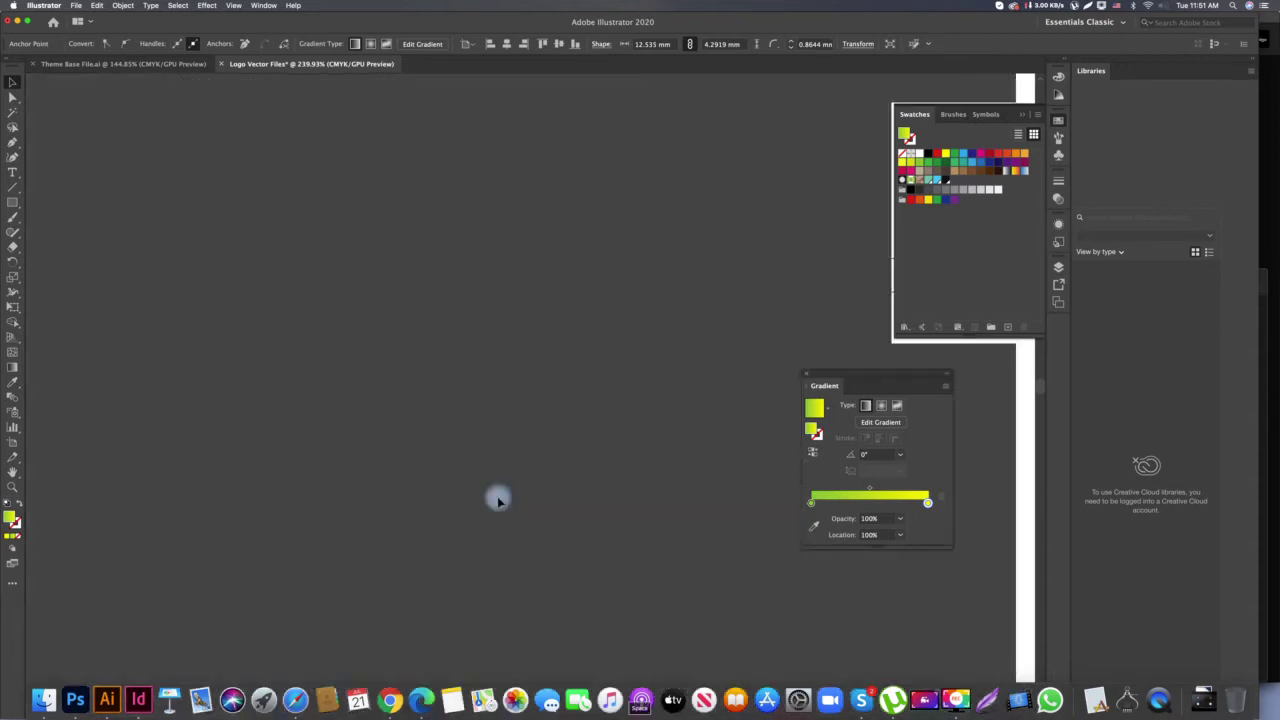
Recolour the full stop after "ProEdu" in the left-column logo with the green of "Pro" using the Eyedropper
click(516, 477)
key(t)
drag(539, 405, 553, 408)
click(12, 382)
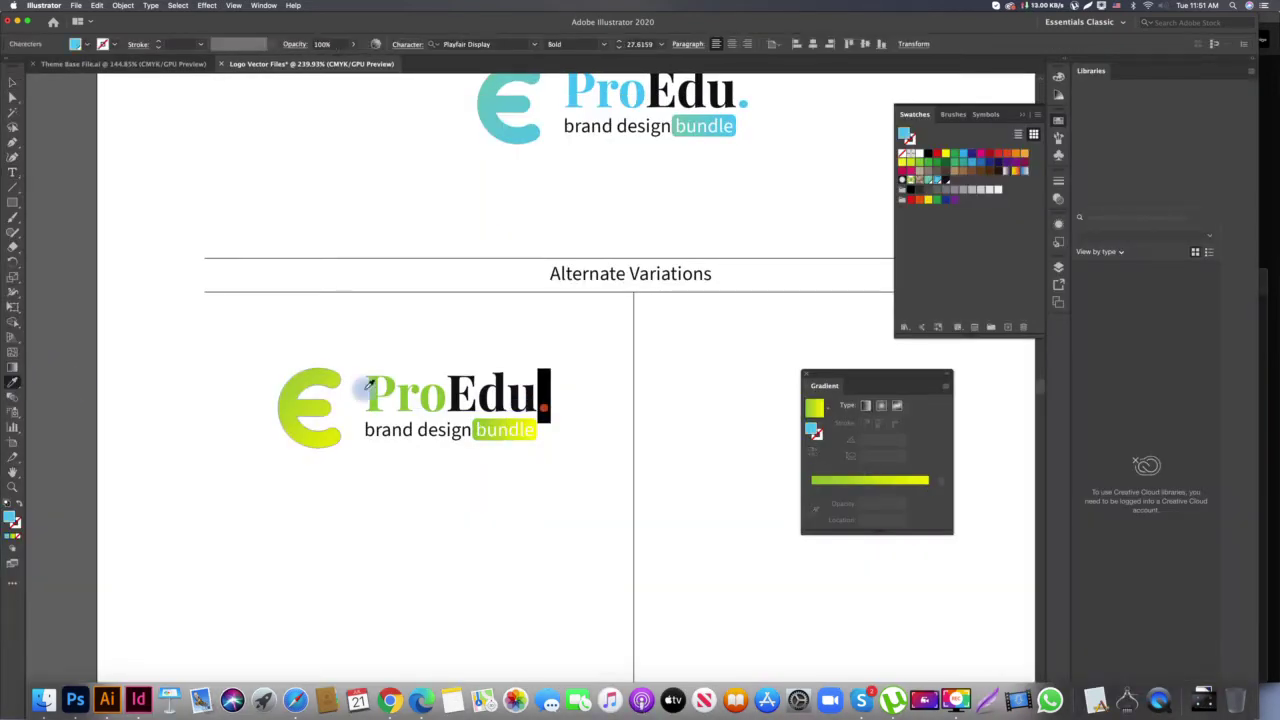
click(409, 390)
key(Tab)
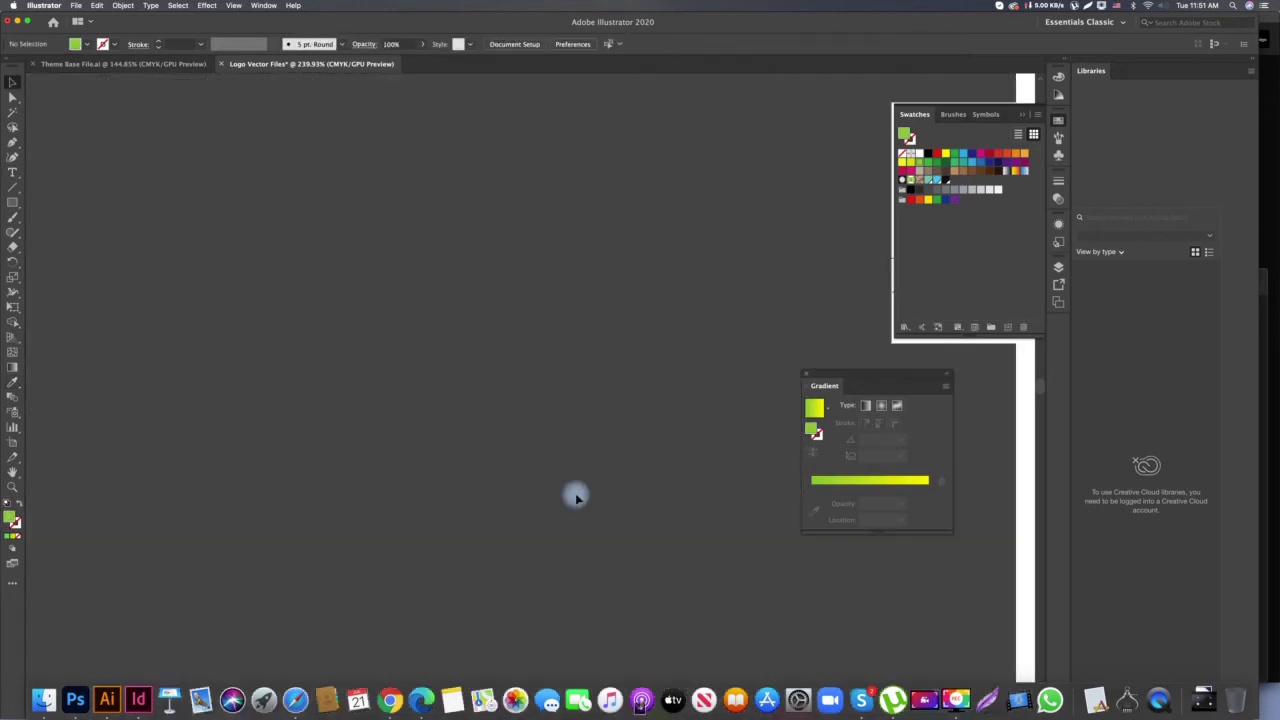
Duplicate the green logo straight down to place a second variation in the left column
click(500, 372)
drag(500, 372, 490, 372)
drag(505, 514, 486, 426)
key(v)
click(485, 262)
drag(478, 262, 500, 415)
drag(519, 500, 517, 497)
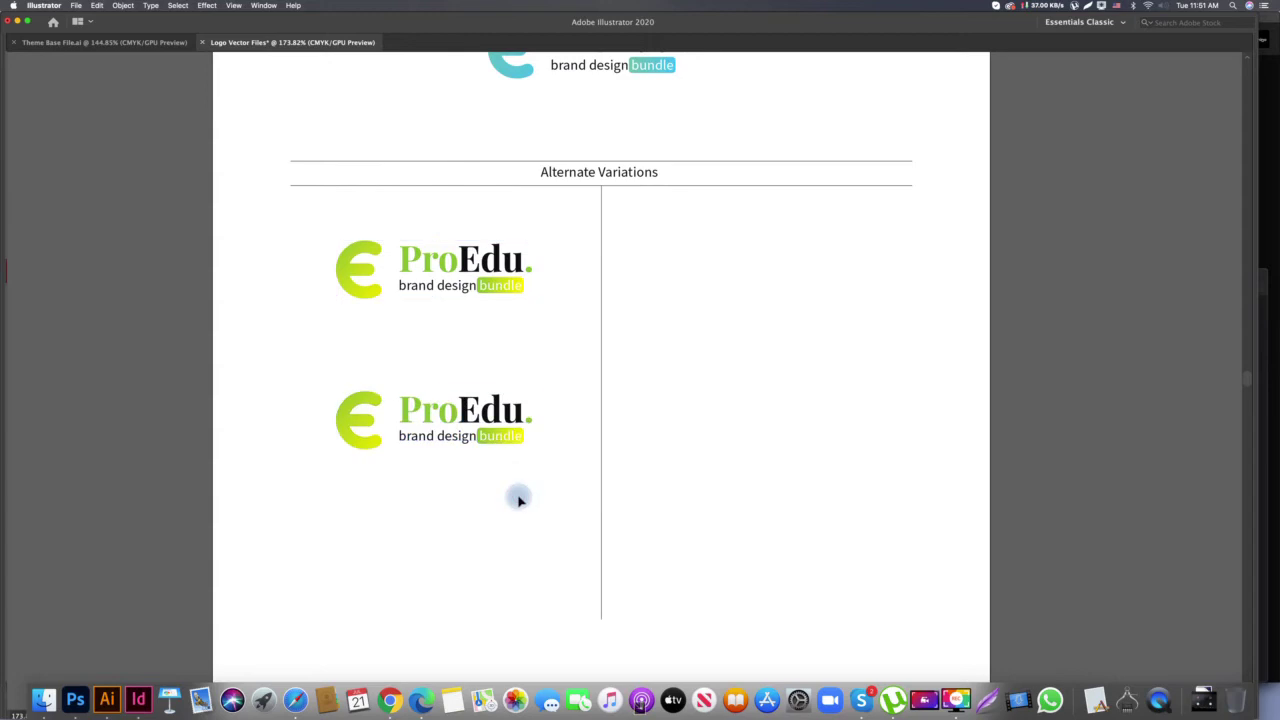
Select the lower logo's E icon and open the Brights gradient library, enlarged to show all its swatches
key(Tab)
click(376, 438)
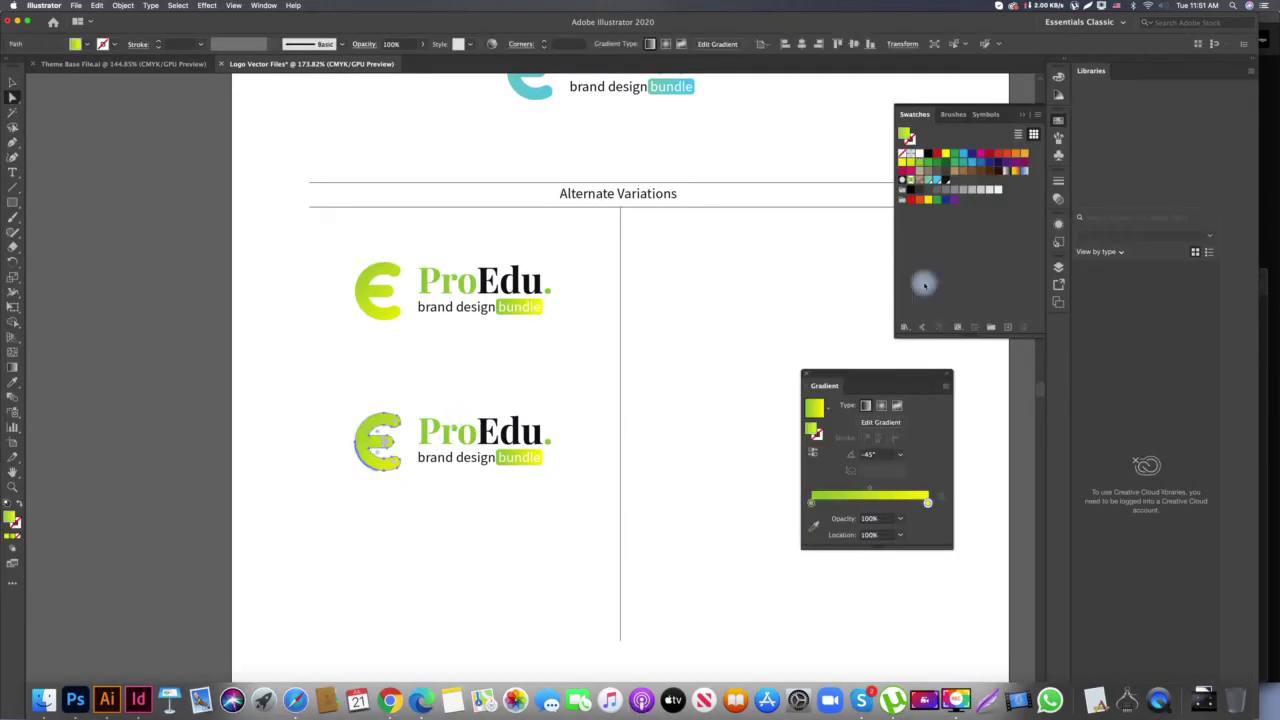
click(903, 327)
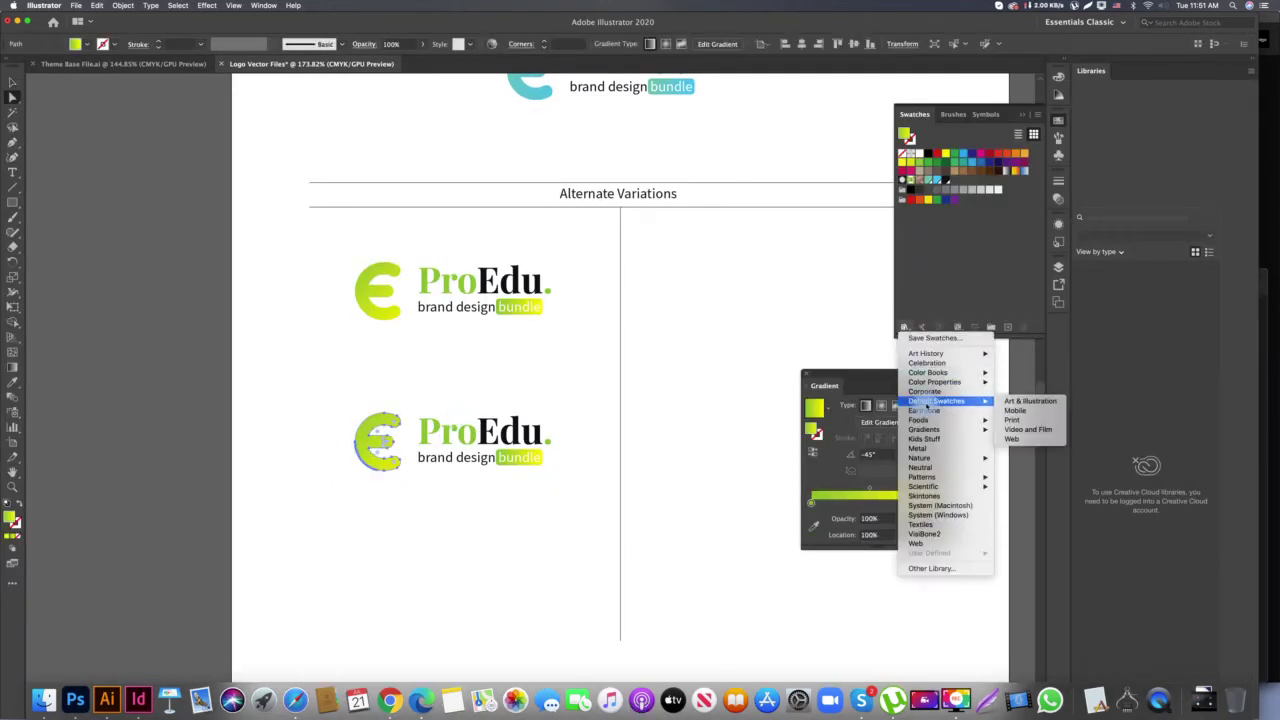
mouse_move(955, 429)
click(1013, 430)
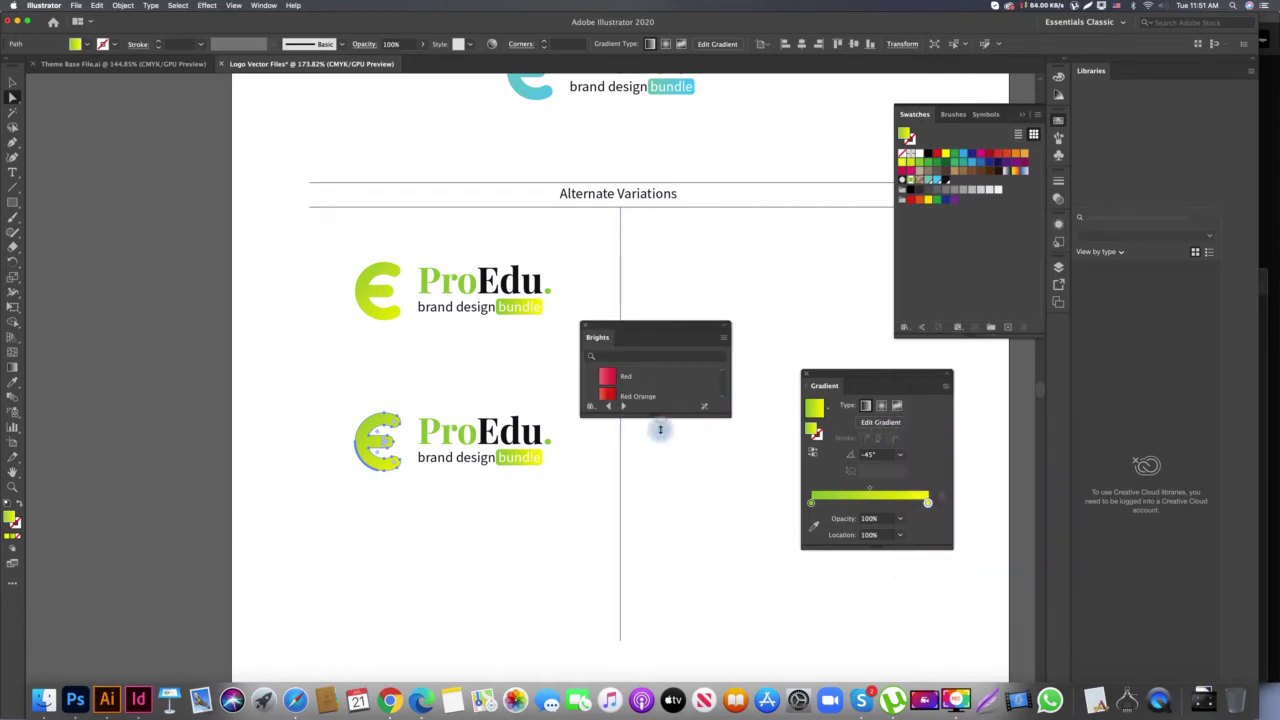
drag(660, 429, 670, 684)
Try the Red, Red Orange, Orange and Gold gradients on the lower logo's E icon
click(605, 376)
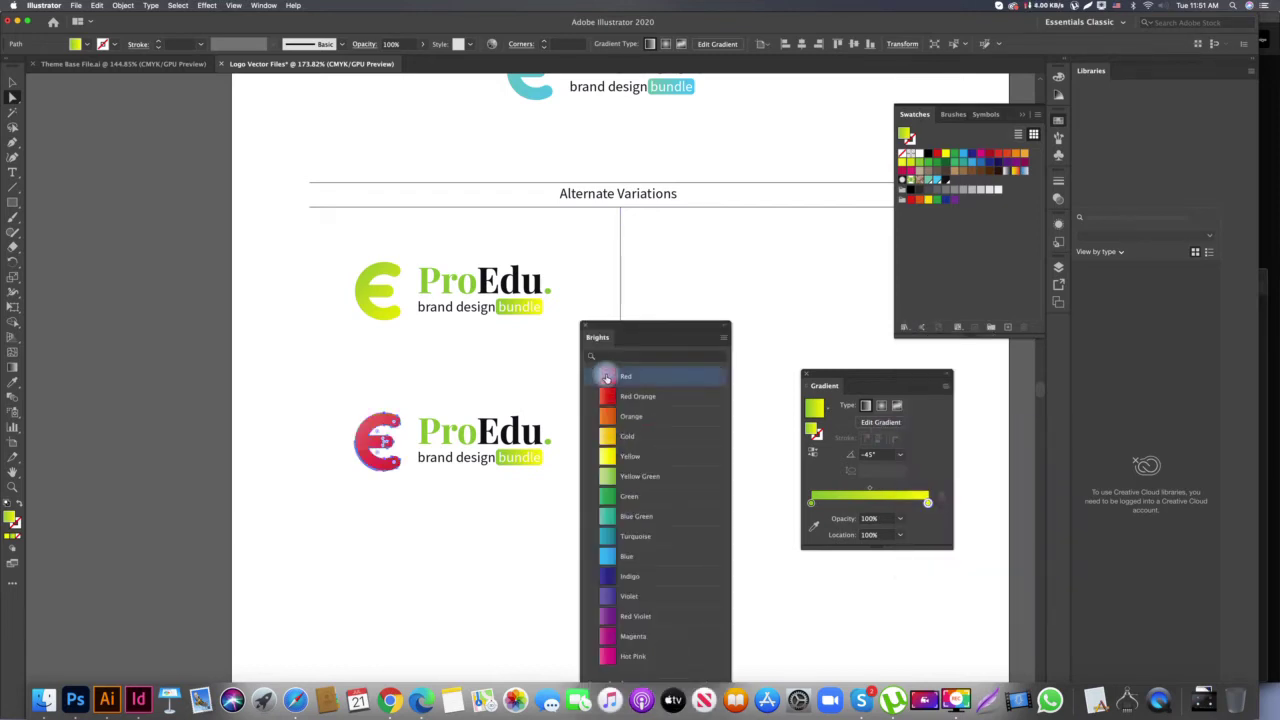
click(607, 396)
click(607, 416)
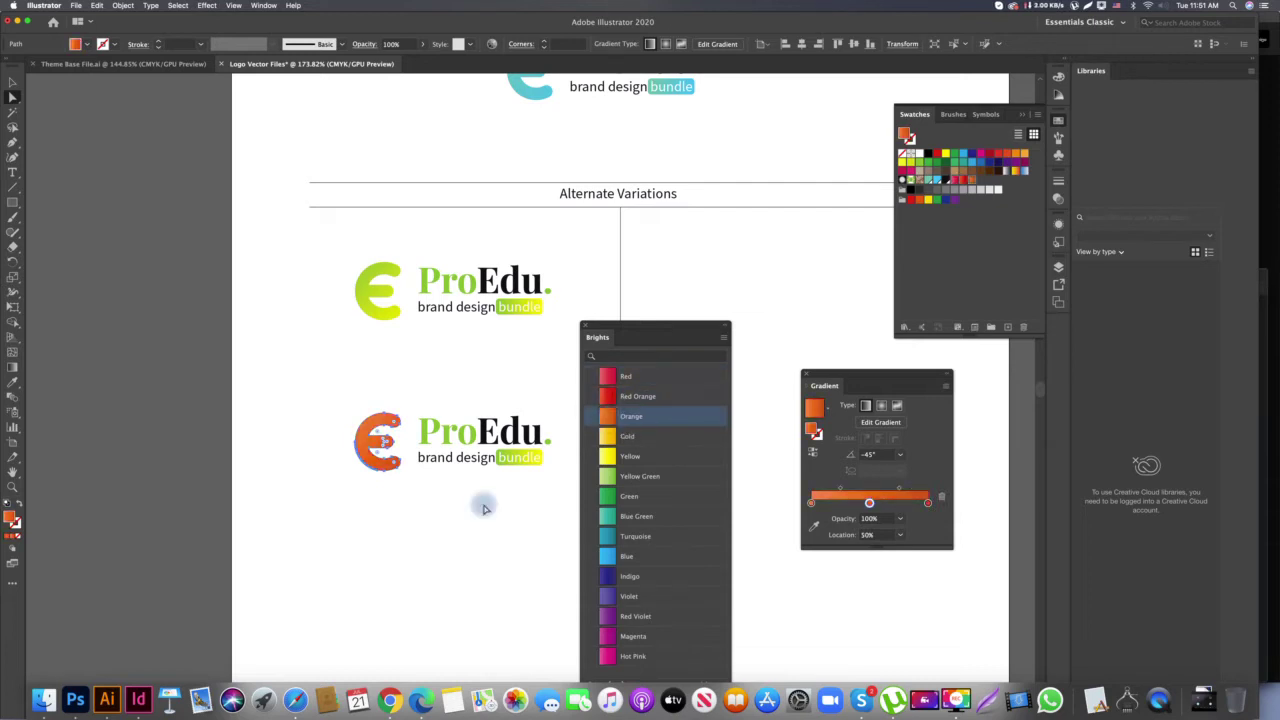
click(607, 437)
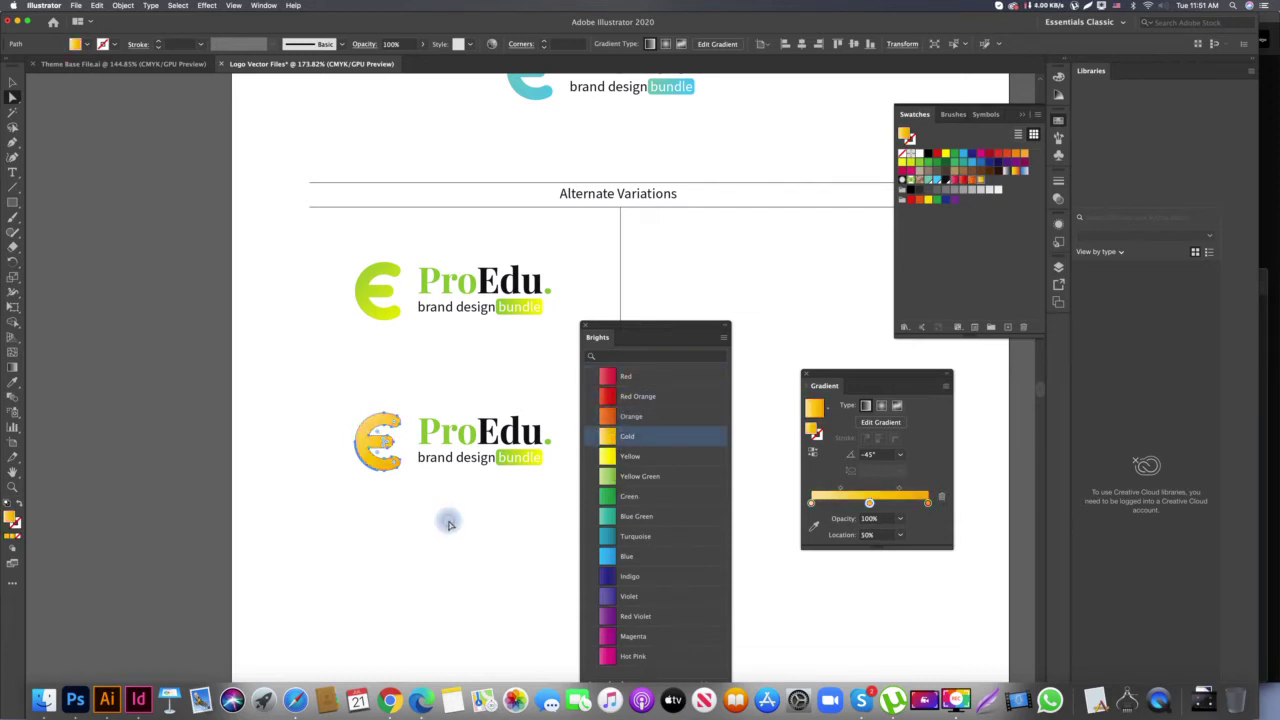
click(480, 520)
scroll(443, 523, right, 2)
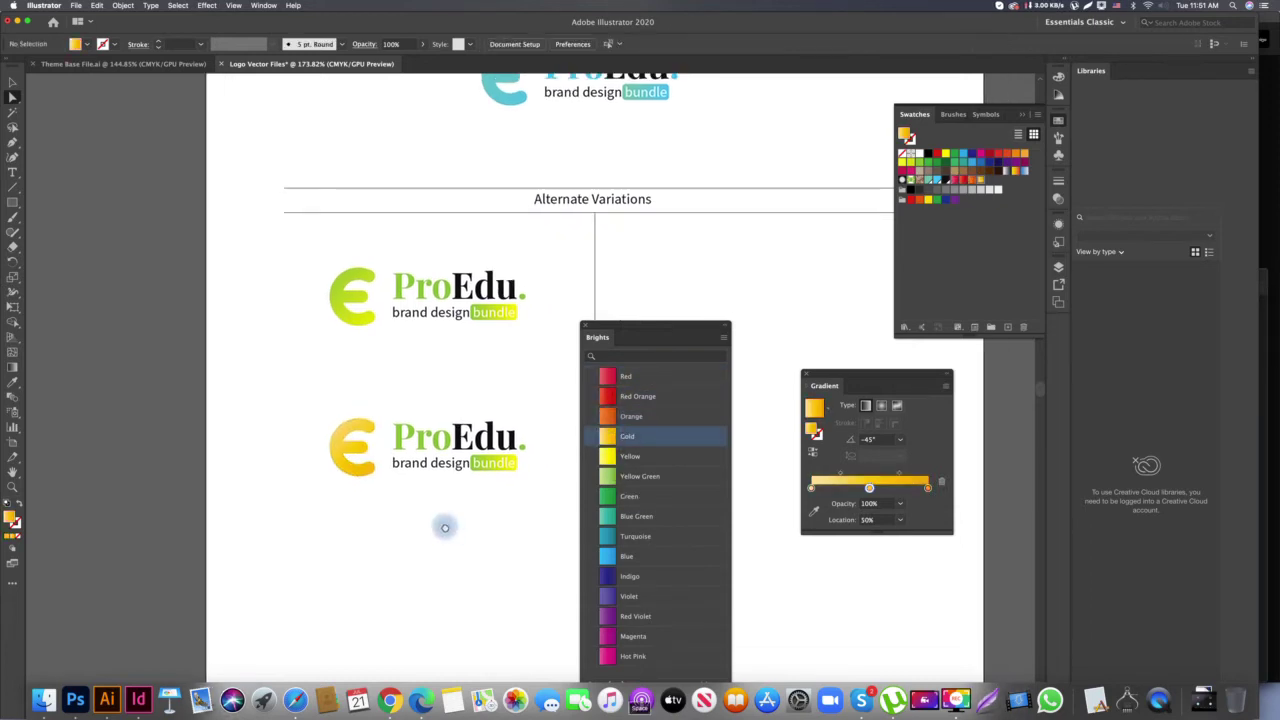
Browse the gradient swatch libraries from Brights through to Seasons for a fill for the lower logo's E icon
click(351, 468)
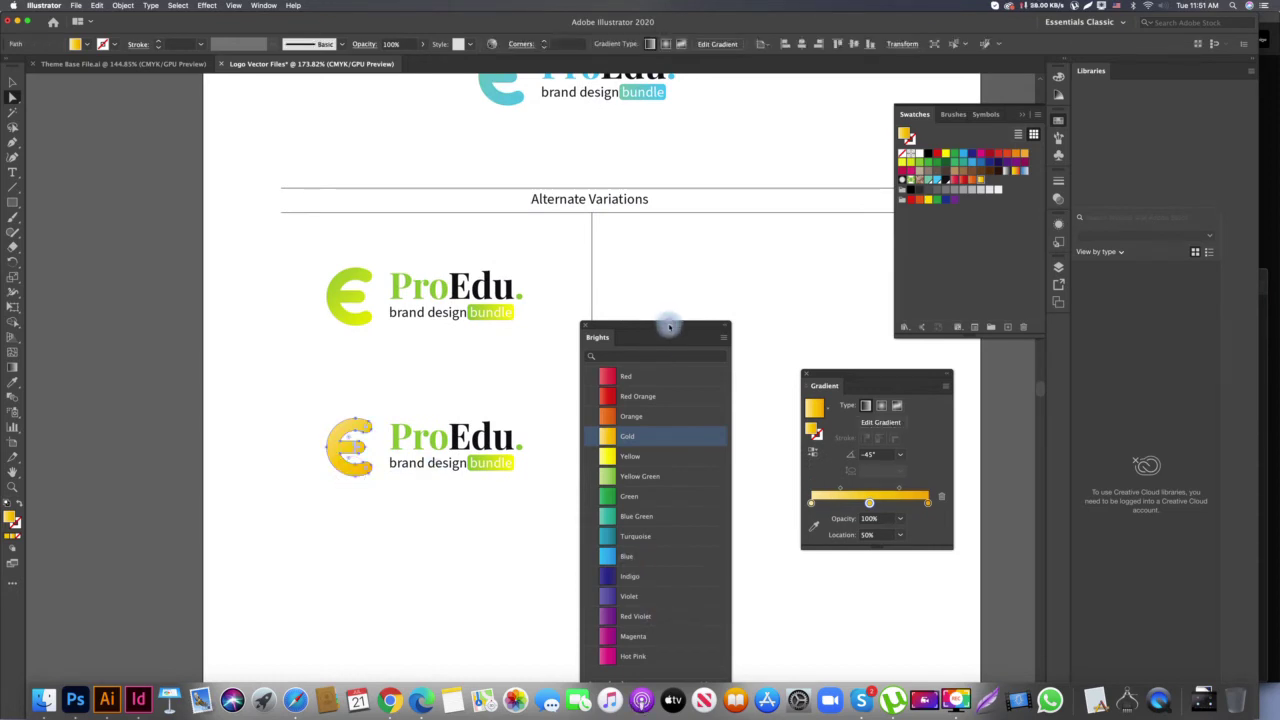
drag(669, 326, 701, 222)
click(655, 582)
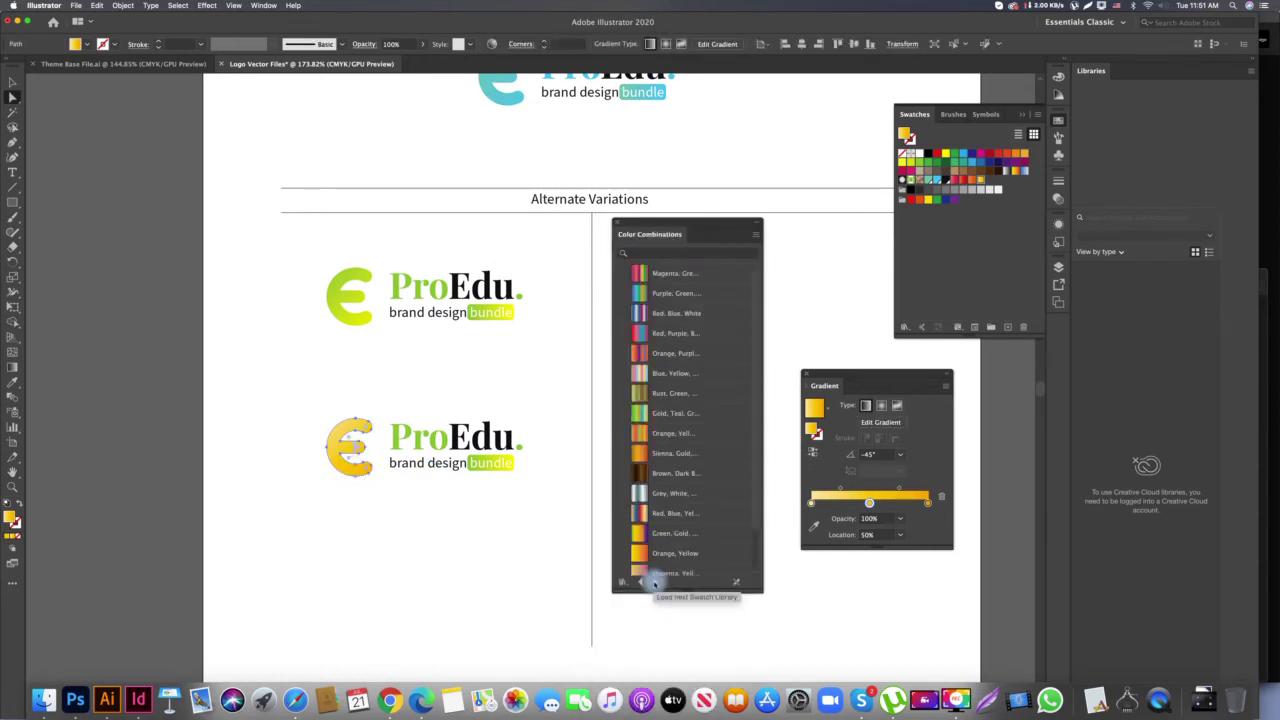
click(655, 582)
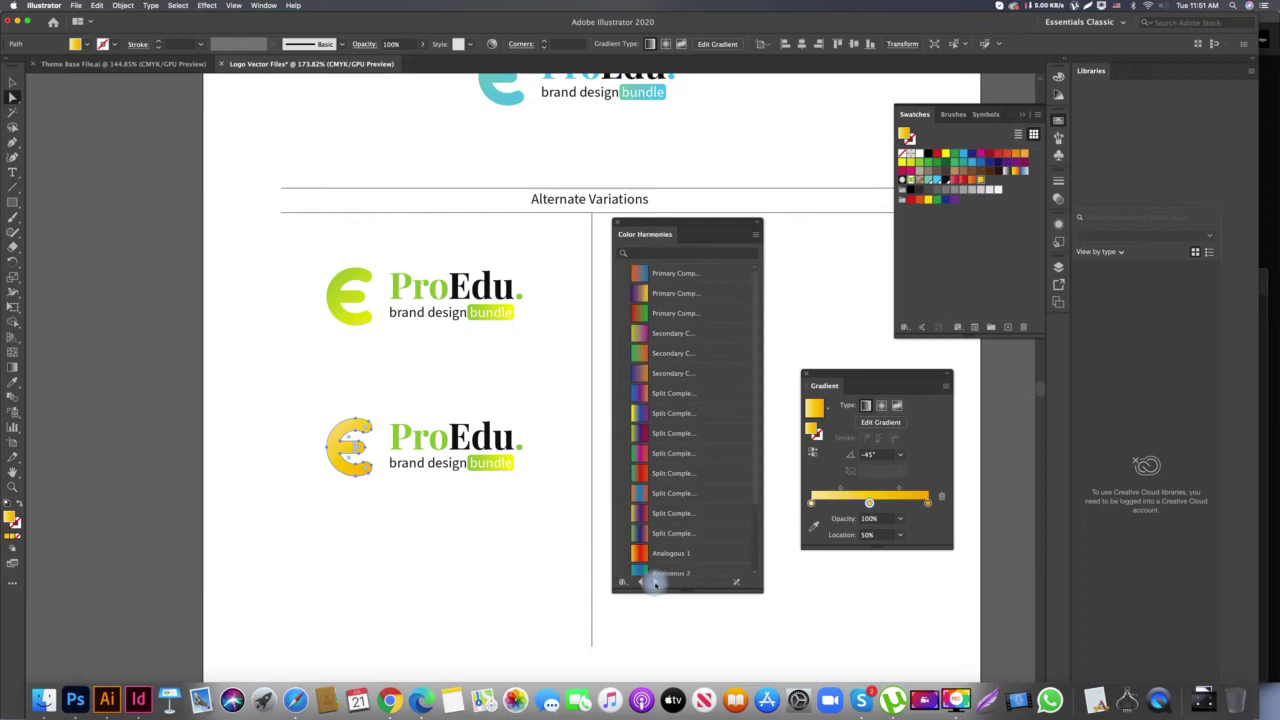
click(655, 582)
click(655, 582)
click(655, 582)
click(655, 582)
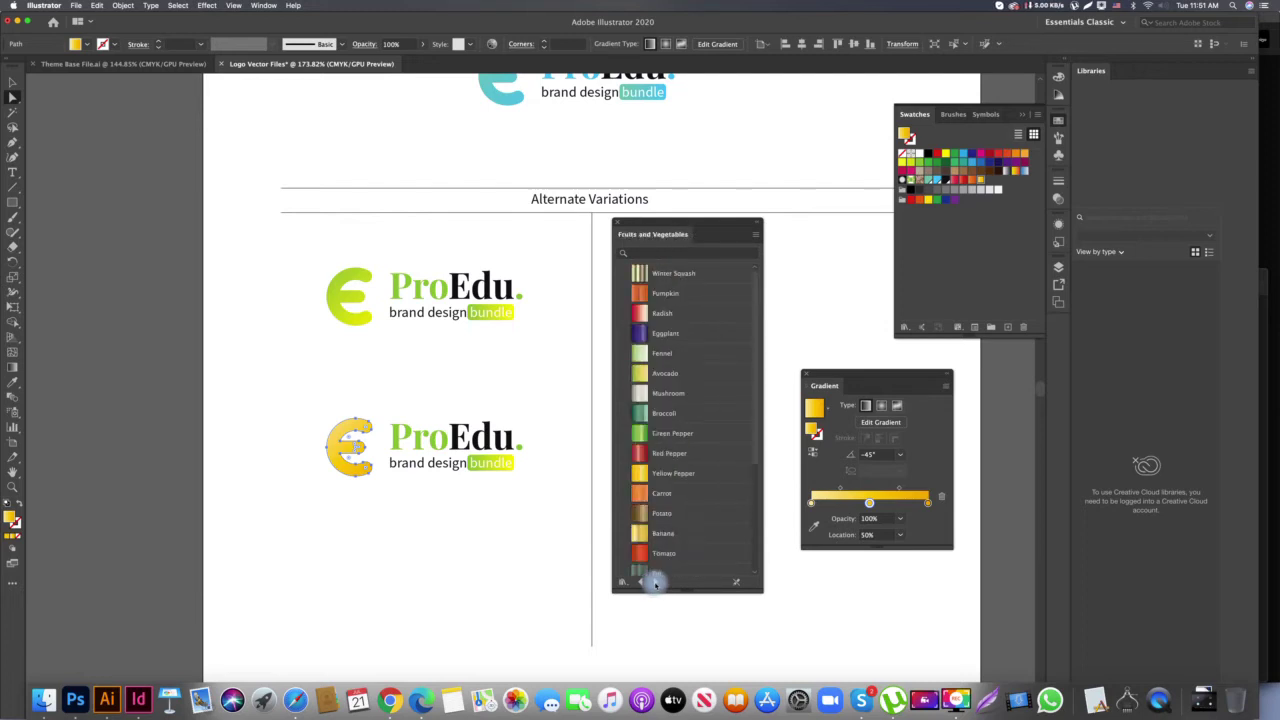
click(655, 582)
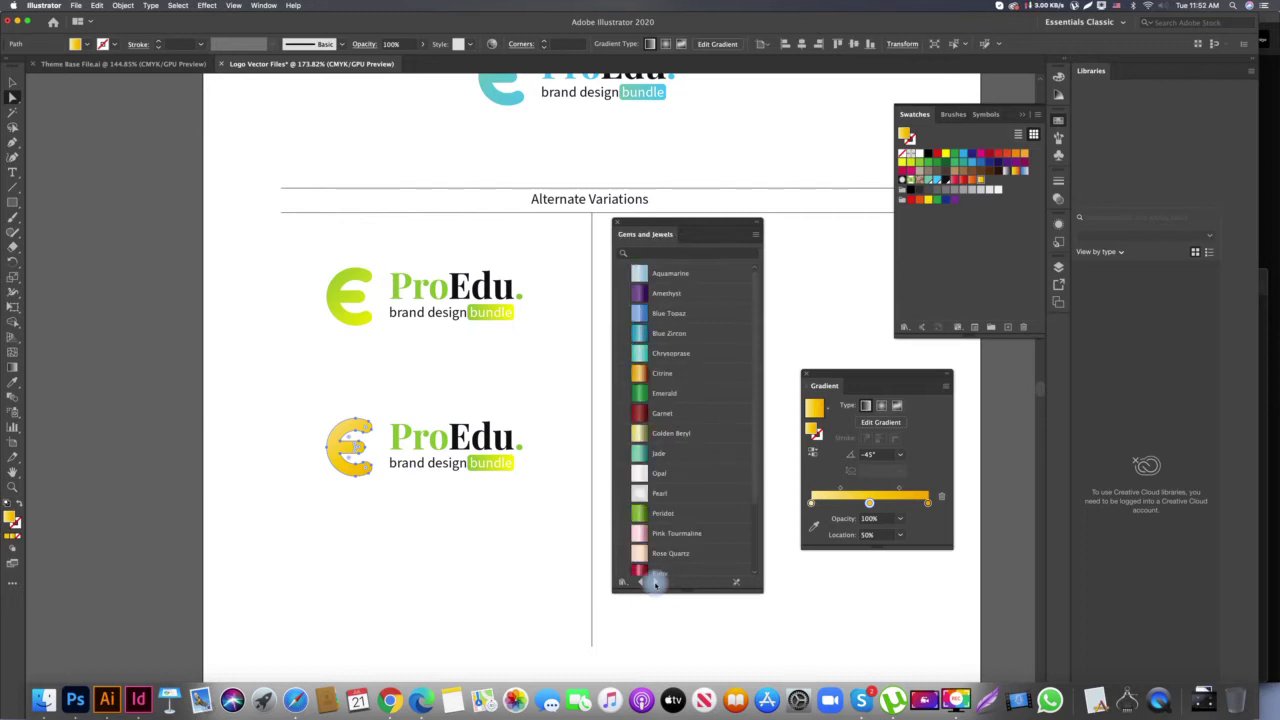
click(655, 582)
click(655, 582)
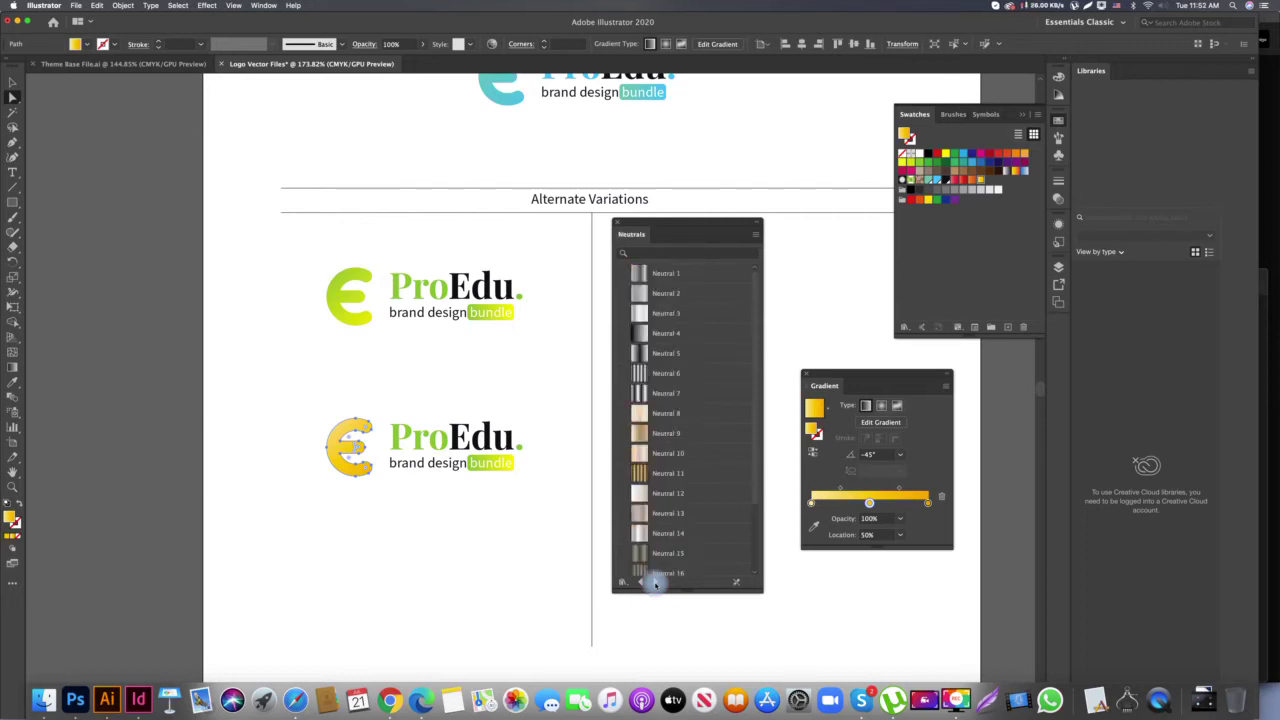
click(655, 582)
click(655, 582)
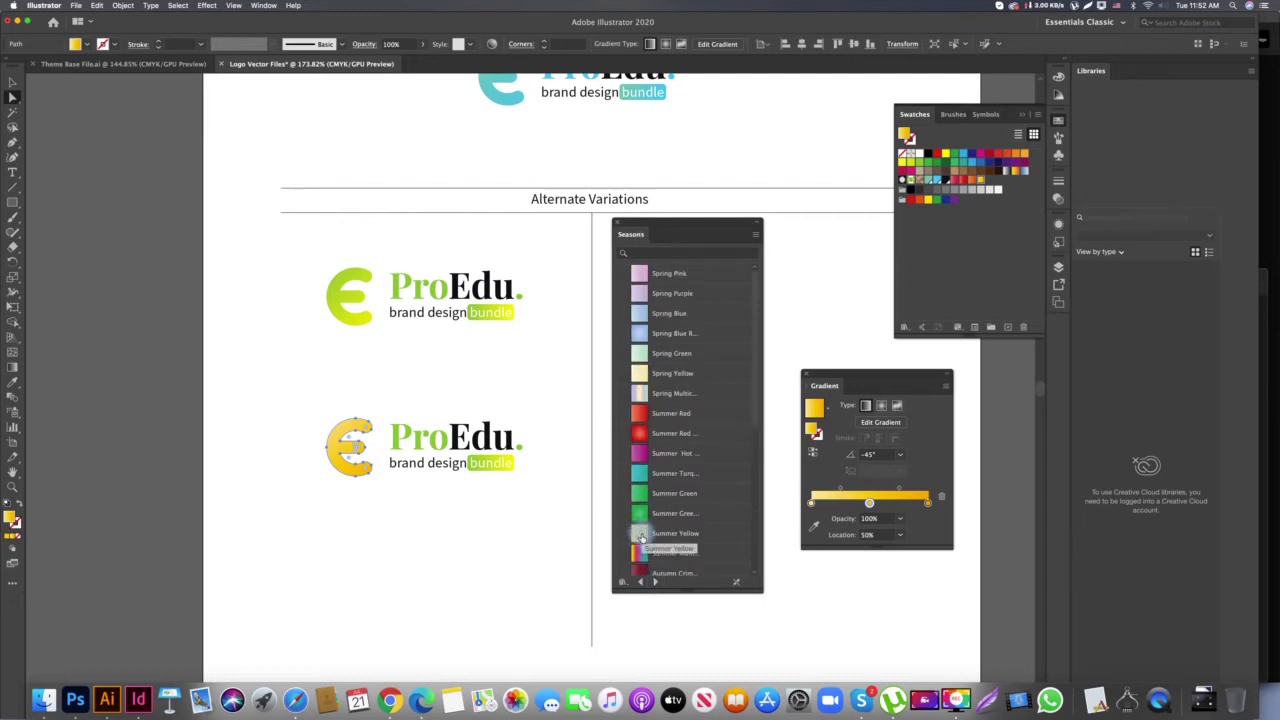
Try the Seasons library's summer yellow, radial red, hot pink and turquoise gradients on the lower logo's E icon
click(641, 538)
click(641, 434)
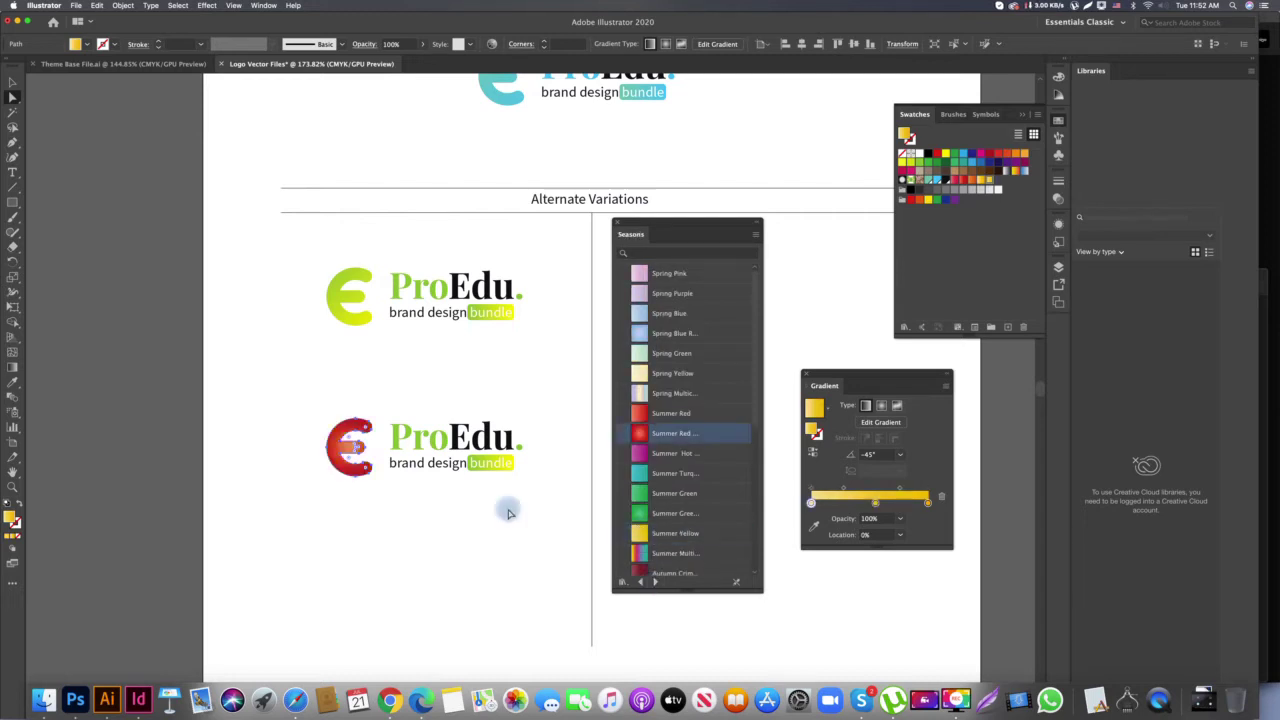
click(411, 567)
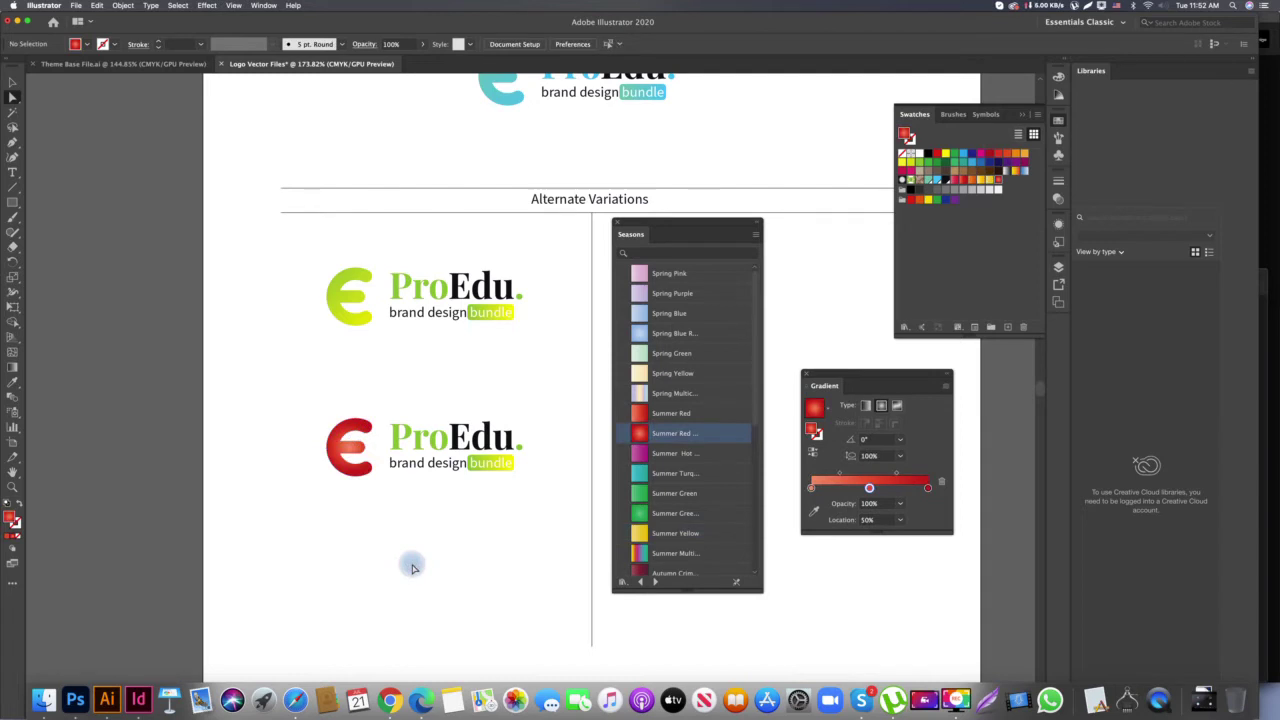
click(357, 476)
click(641, 454)
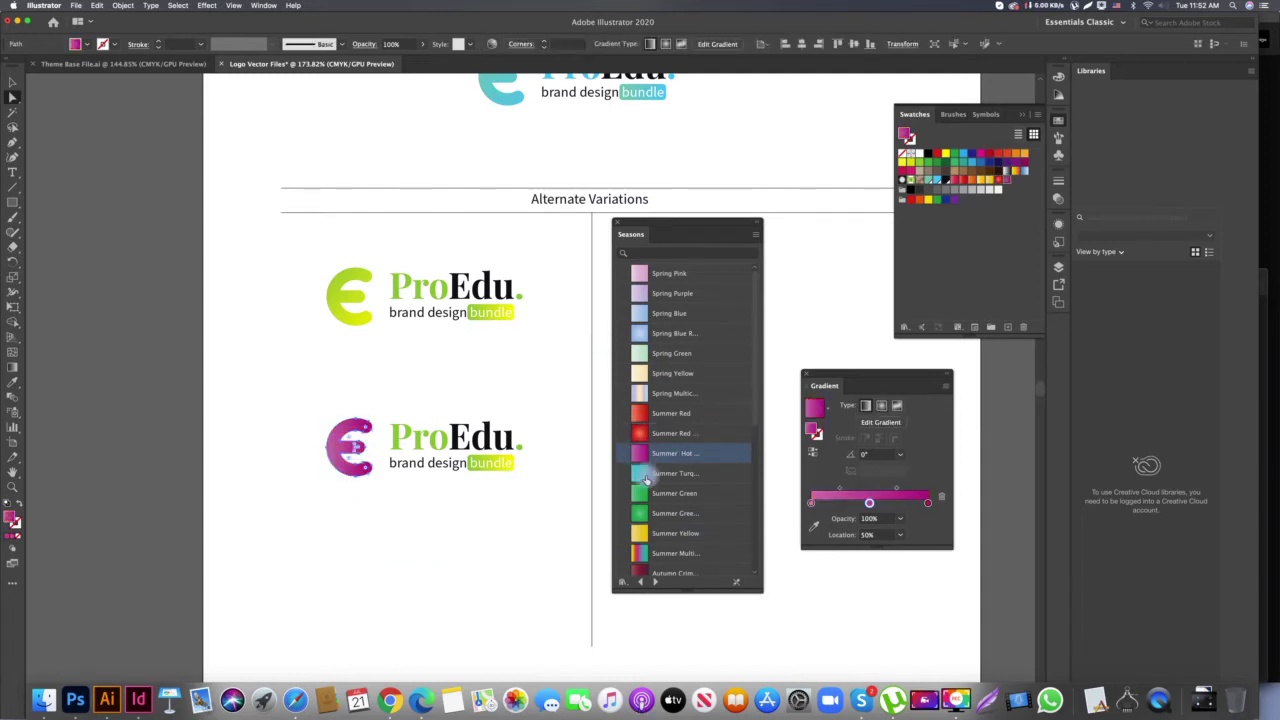
click(638, 476)
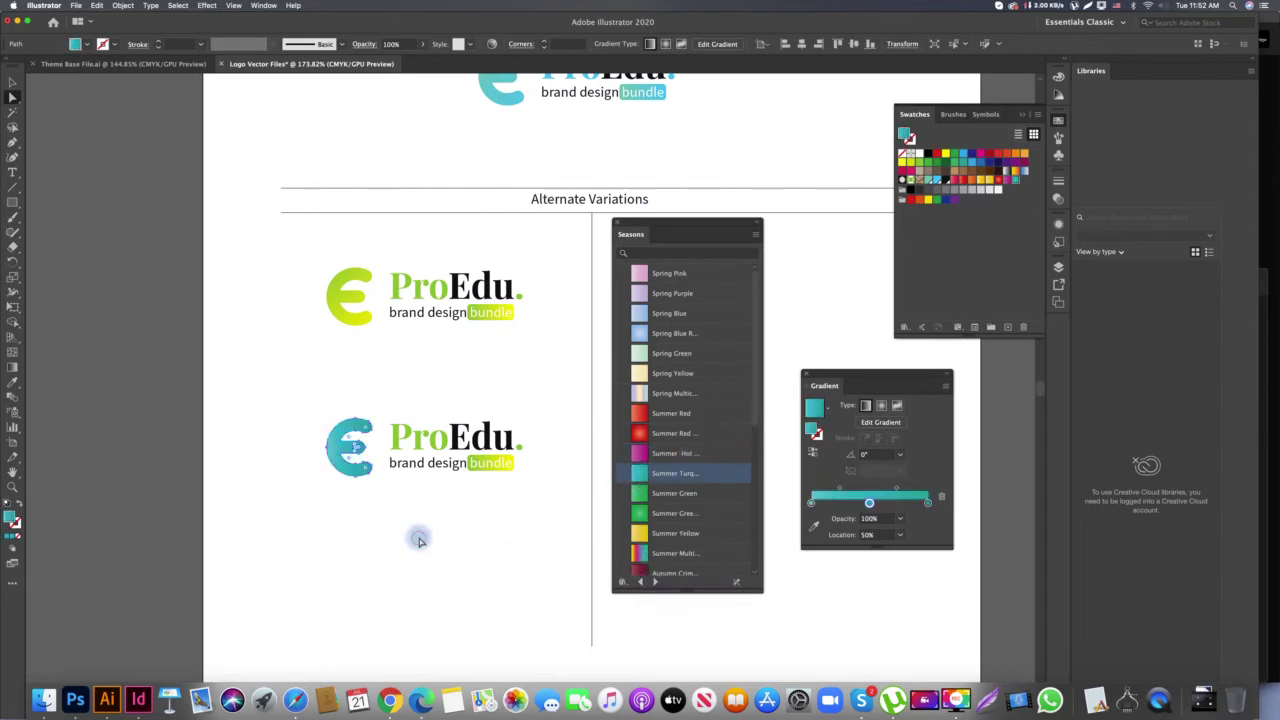
click(462, 515)
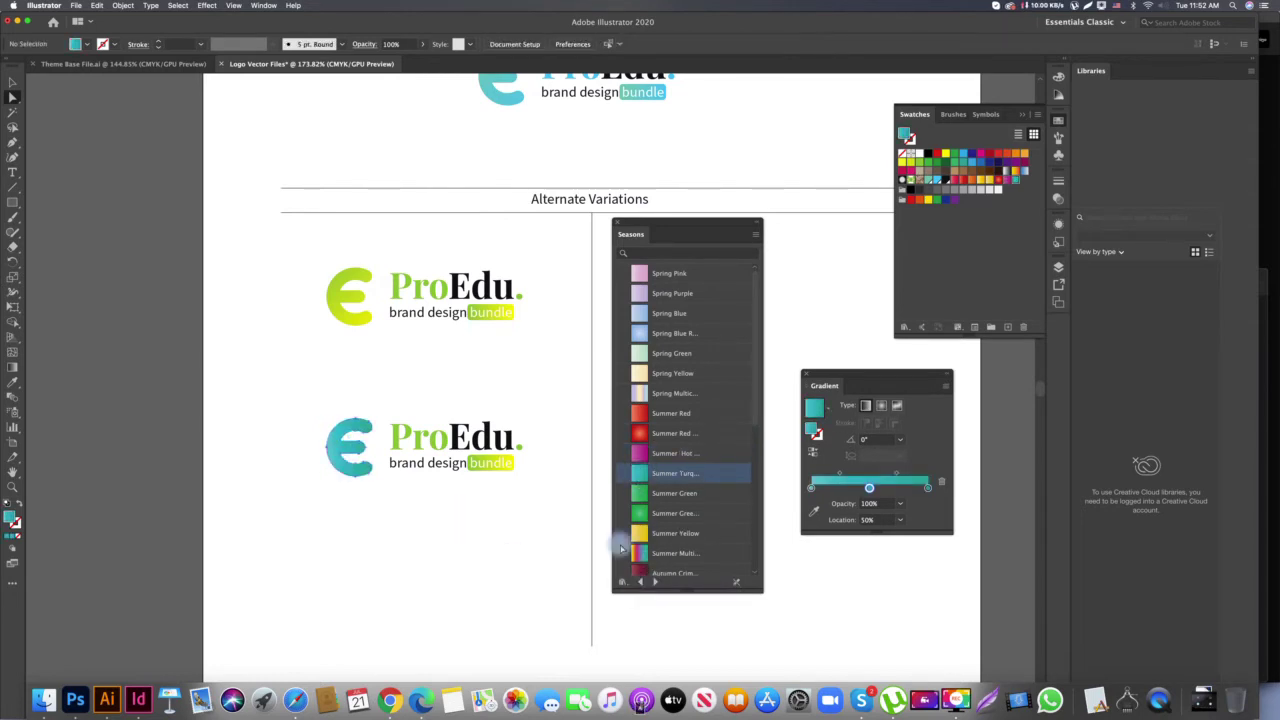
Fill the lower E icon from the Simple Radial library with Orange Radial, after trying Yellow Radial, and make the gradient linear
click(655, 582)
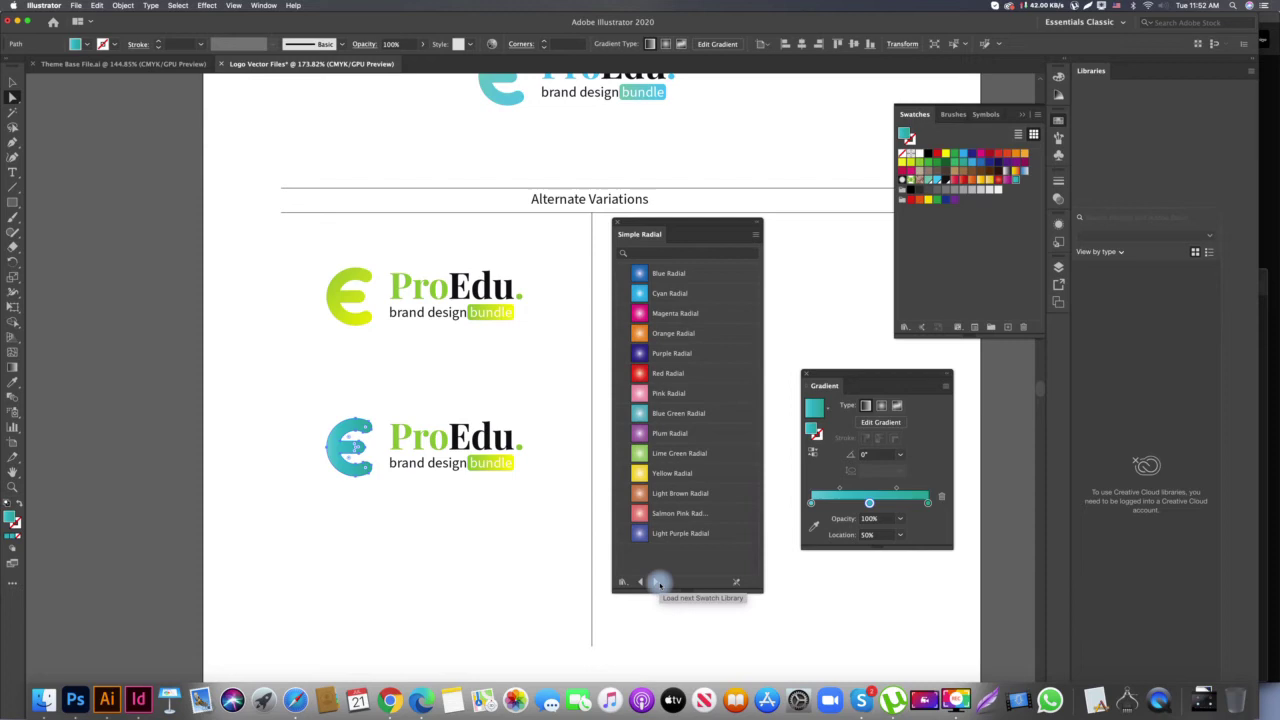
click(641, 474)
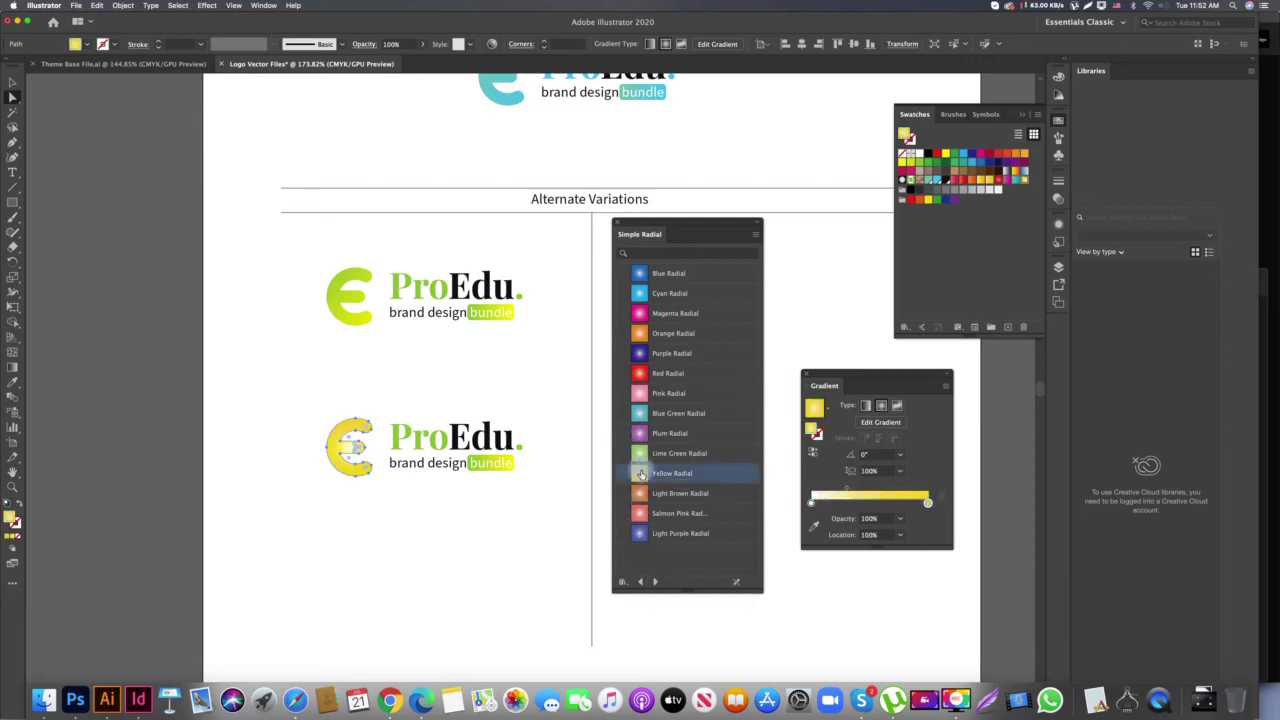
click(641, 334)
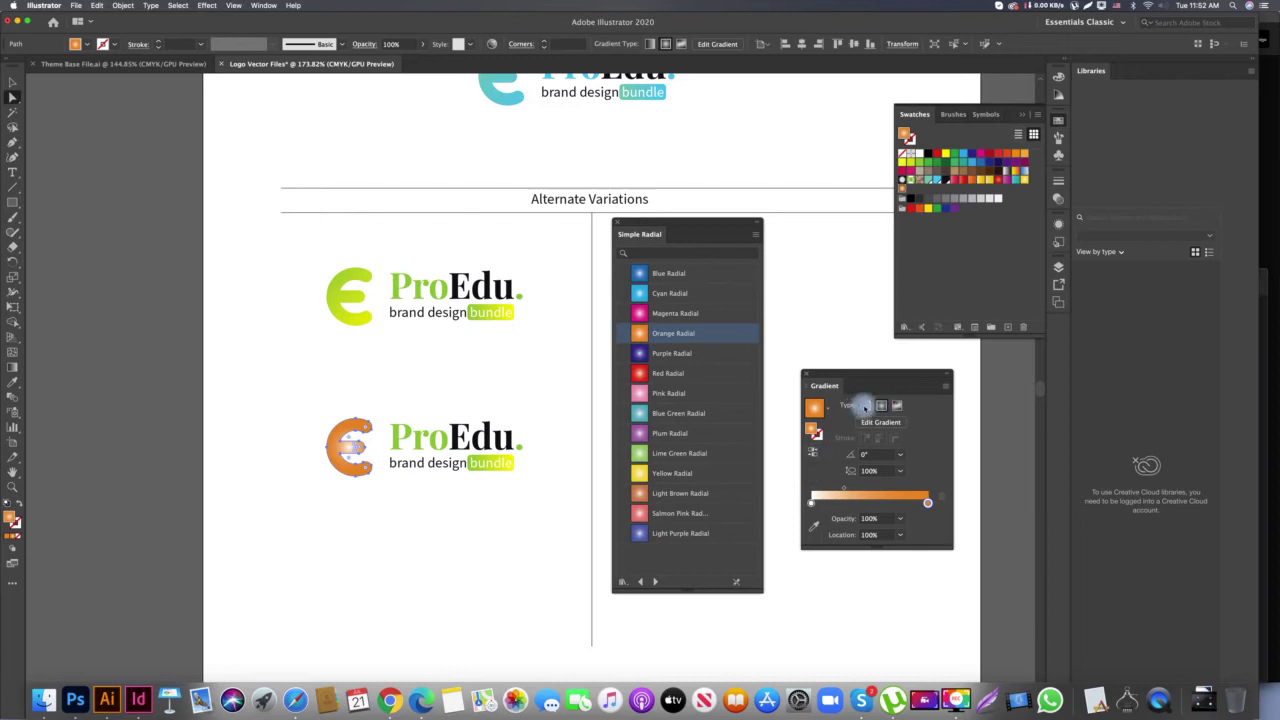
click(865, 405)
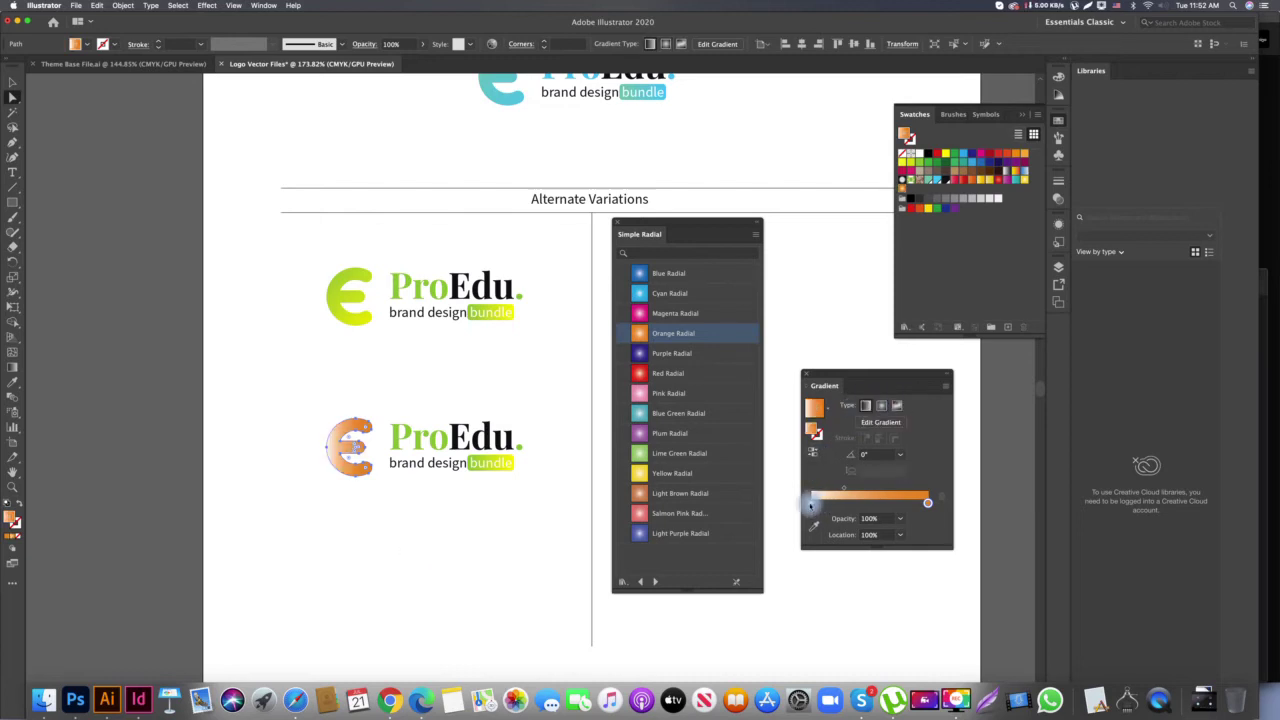
Stretch the lower E icon's gradient beyond the icon on both sides and move its white stop to about 20.6%
key(g)
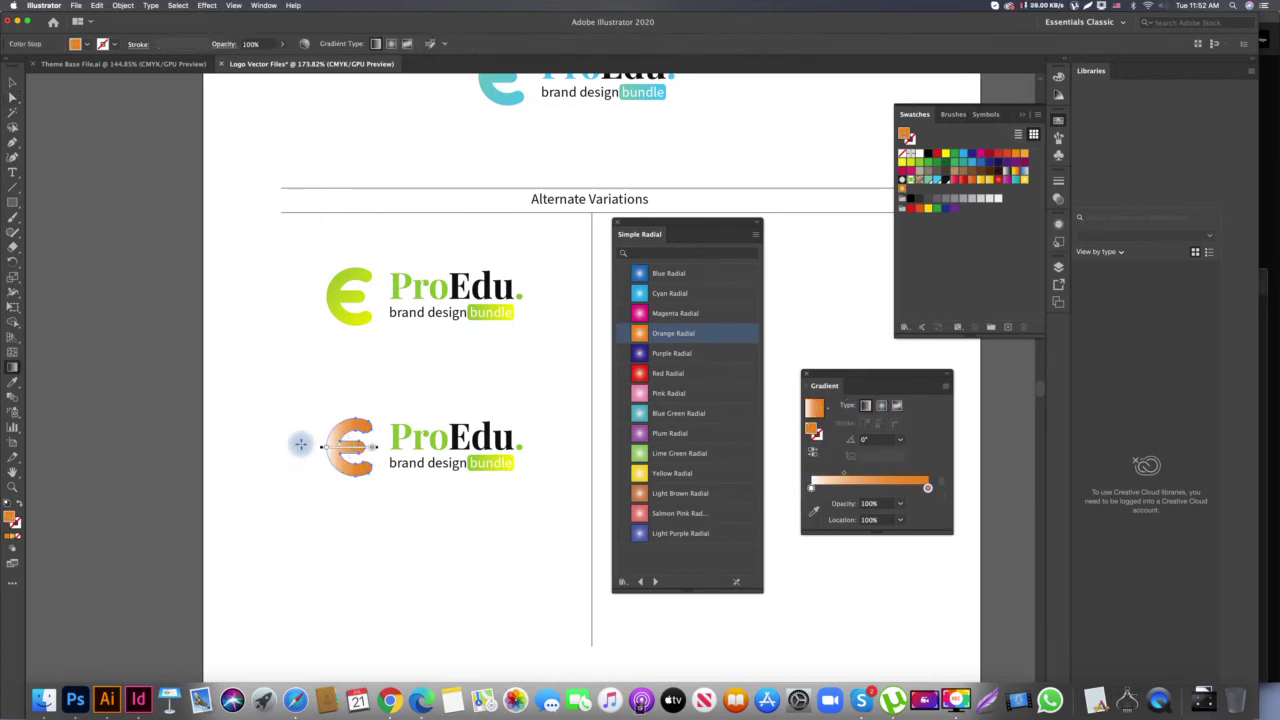
mouse_move(372, 445)
mouse_down()
mouse_move(433, 445)
mouse_move(381, 447)
mouse_up()
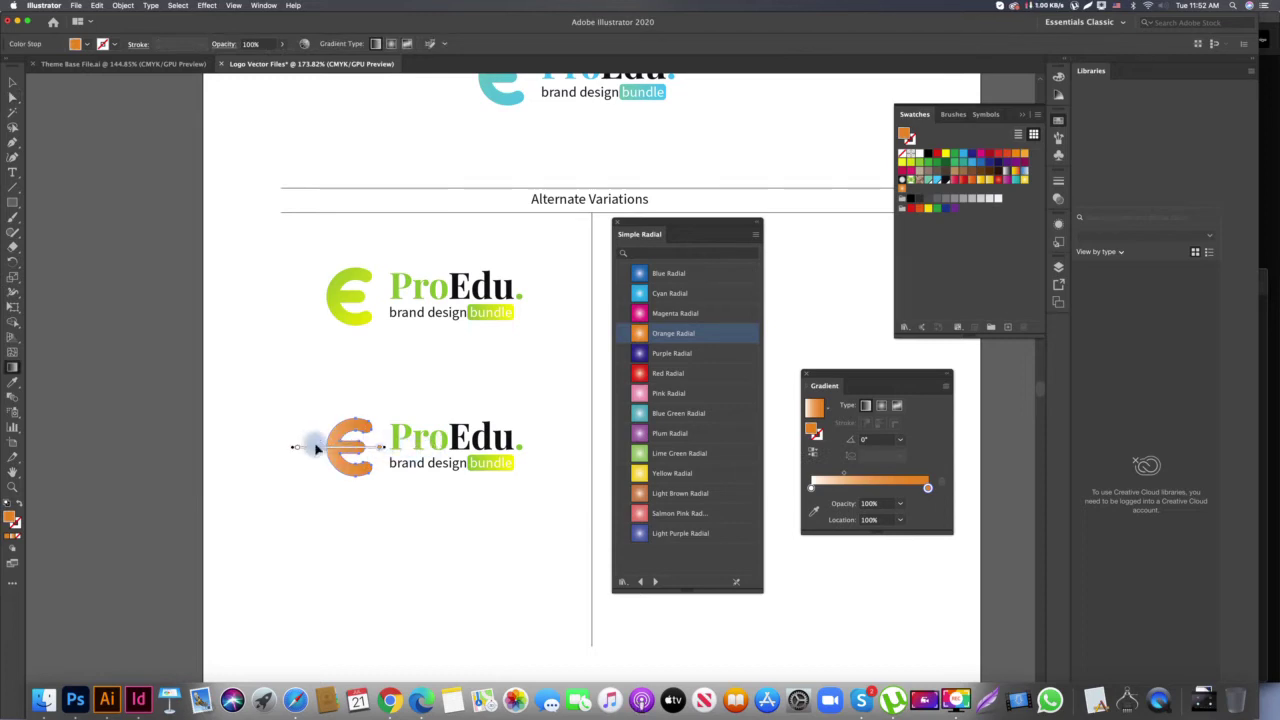
click(313, 453)
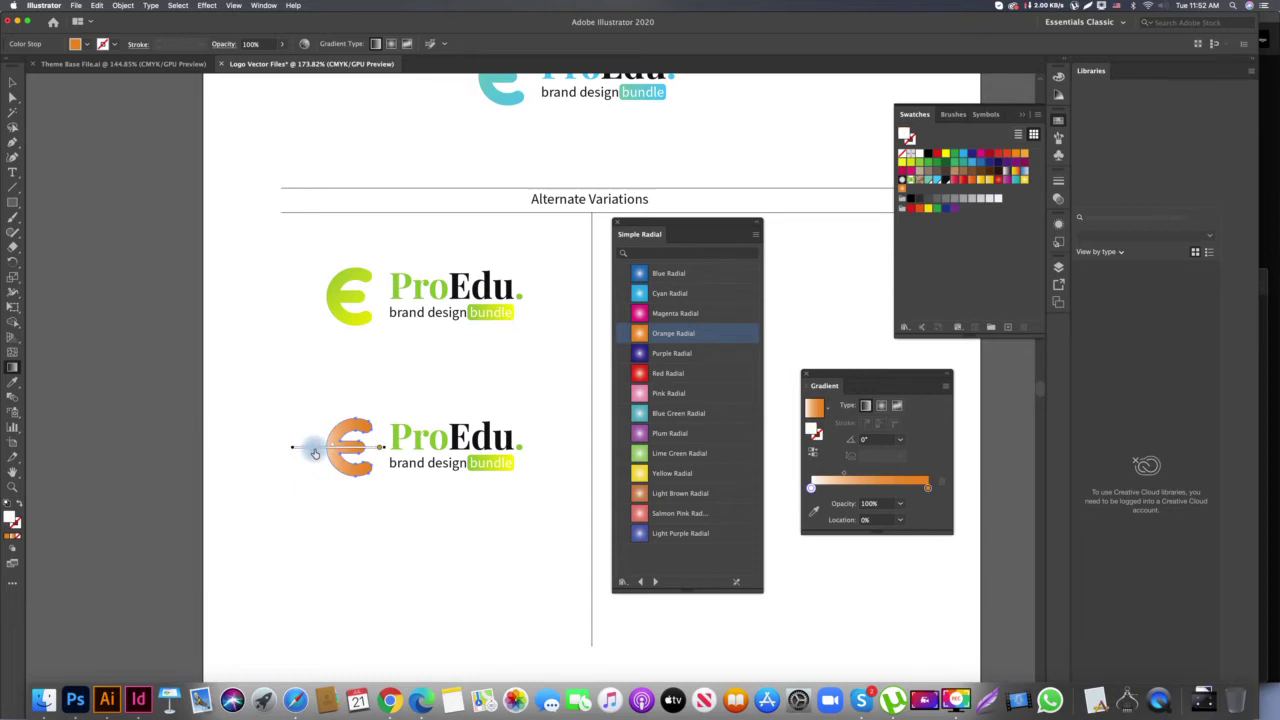
drag(313, 453, 318, 451)
click(346, 500)
scroll(409, 532, up, 1)
Fill the lower logo's E icon with Red Radial after trying Blue Green Radial and Plum Radial
key(t)
key(v)
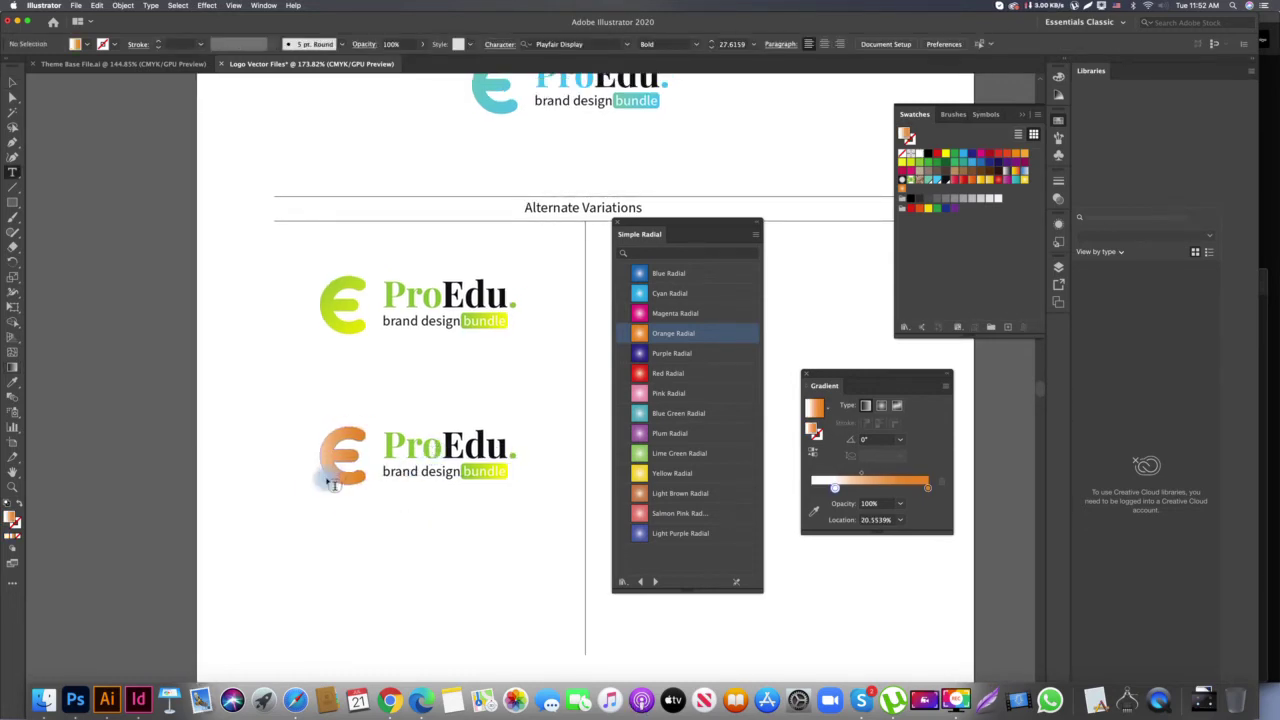
click(328, 474)
click(644, 476)
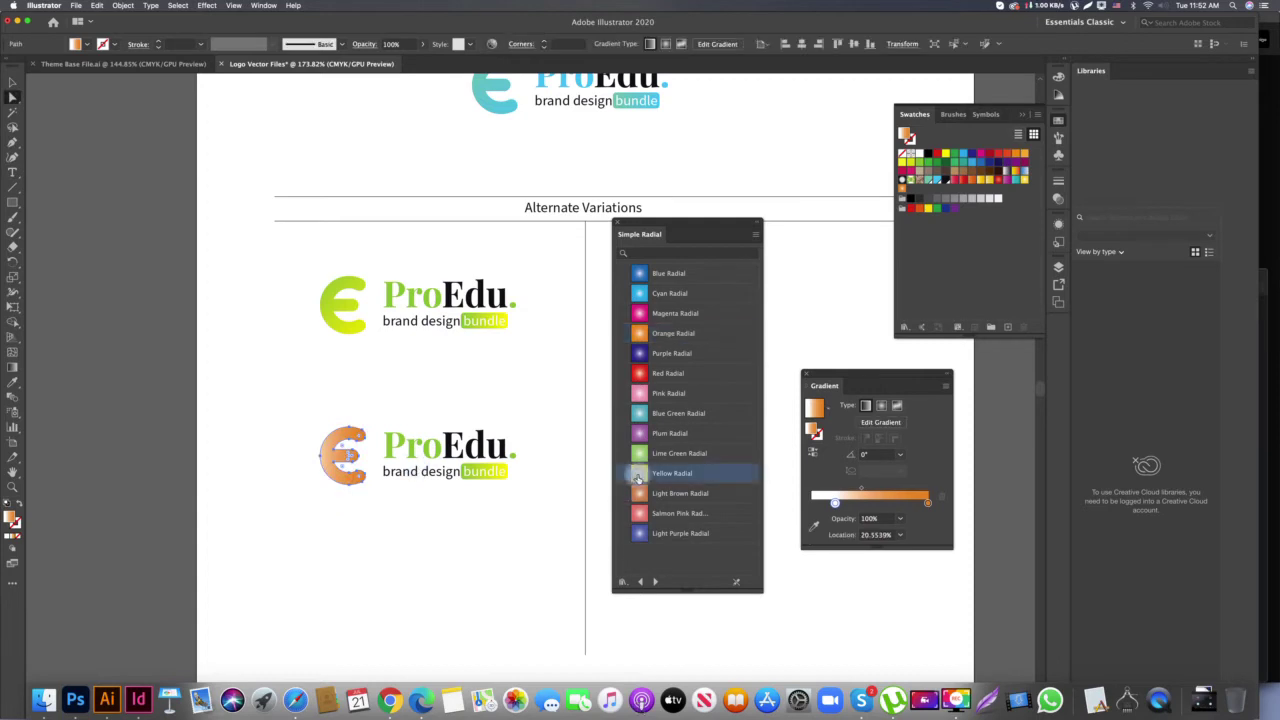
click(637, 414)
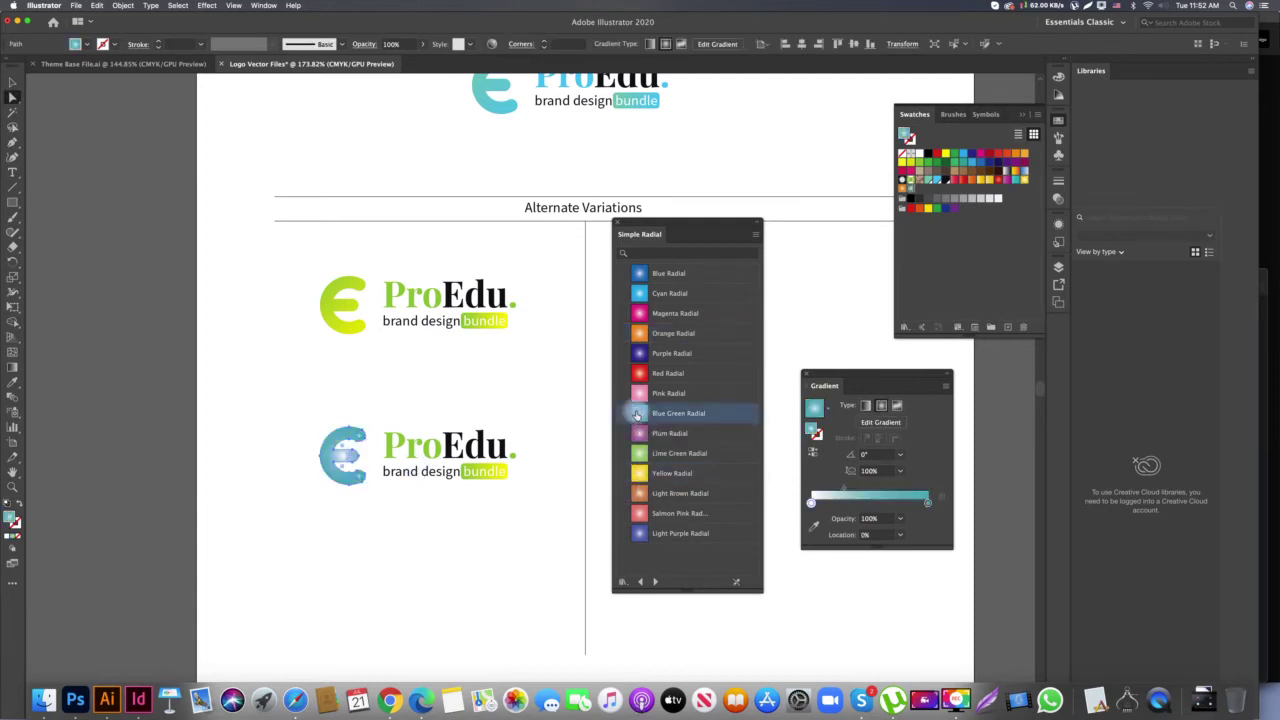
click(640, 435)
click(640, 373)
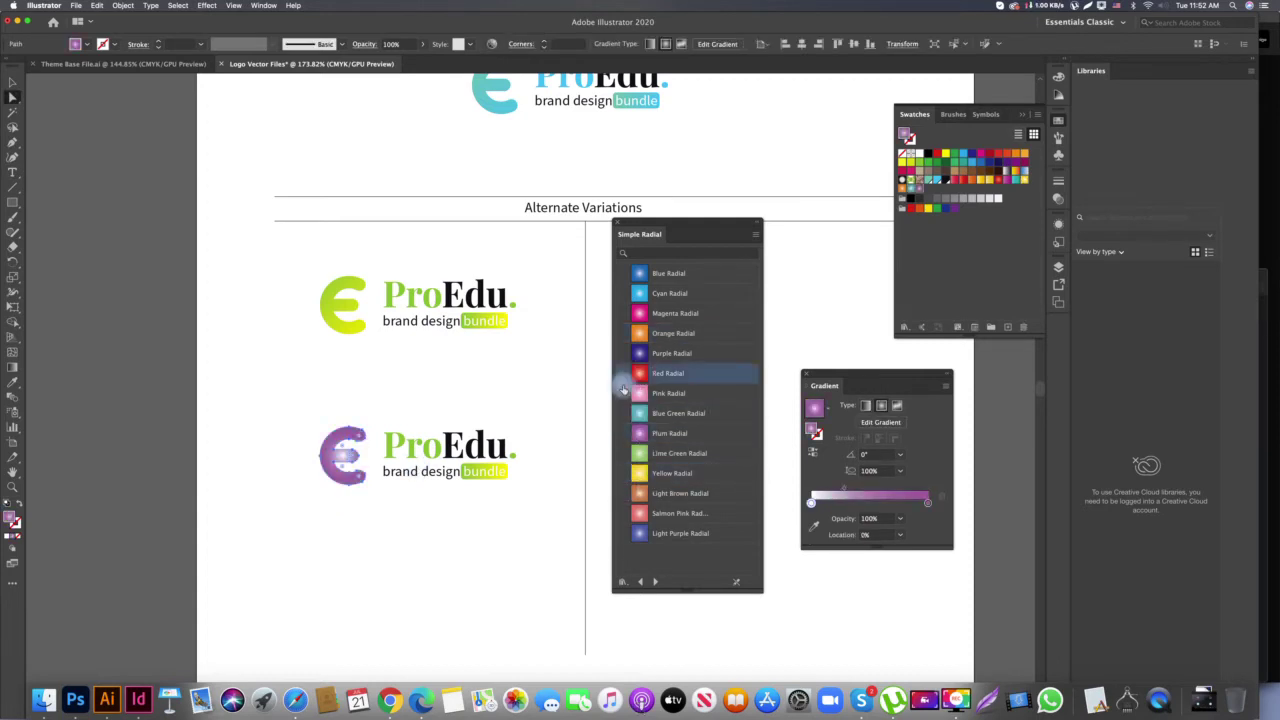
click(352, 487)
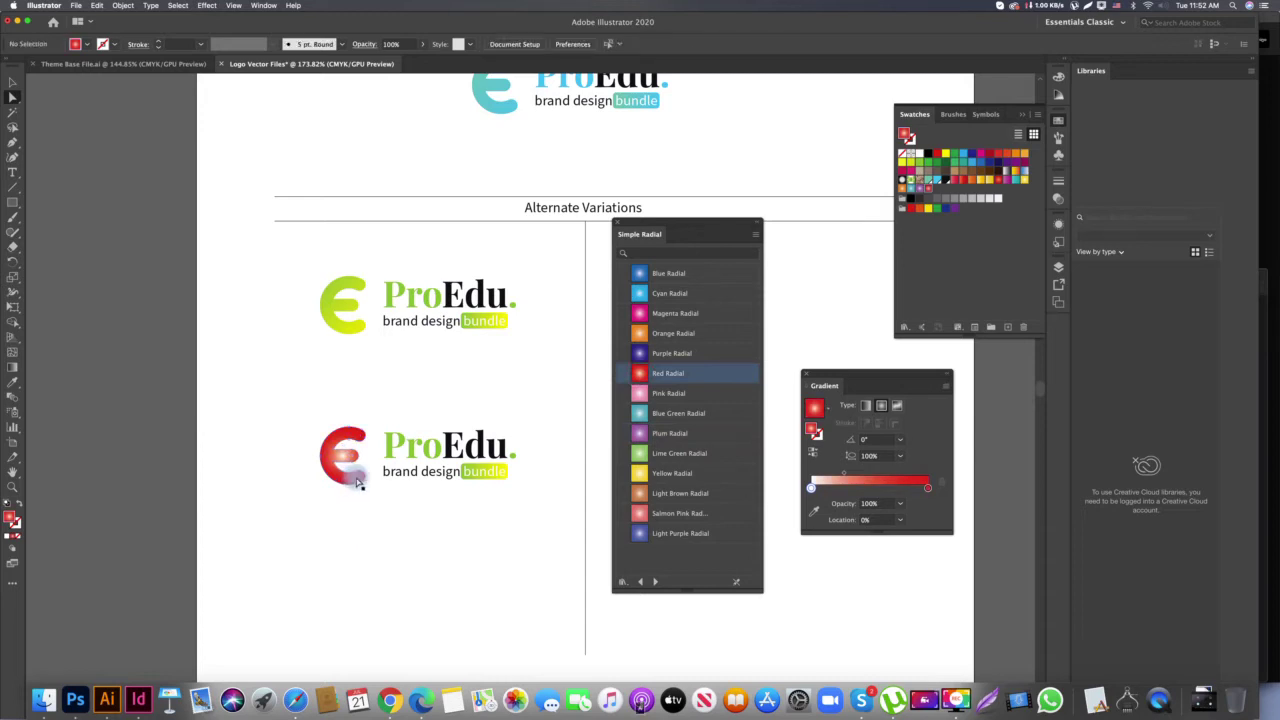
Make the lower E icon's red gradient linear and extend its white start slightly beyond the icon's left edge
click(357, 483)
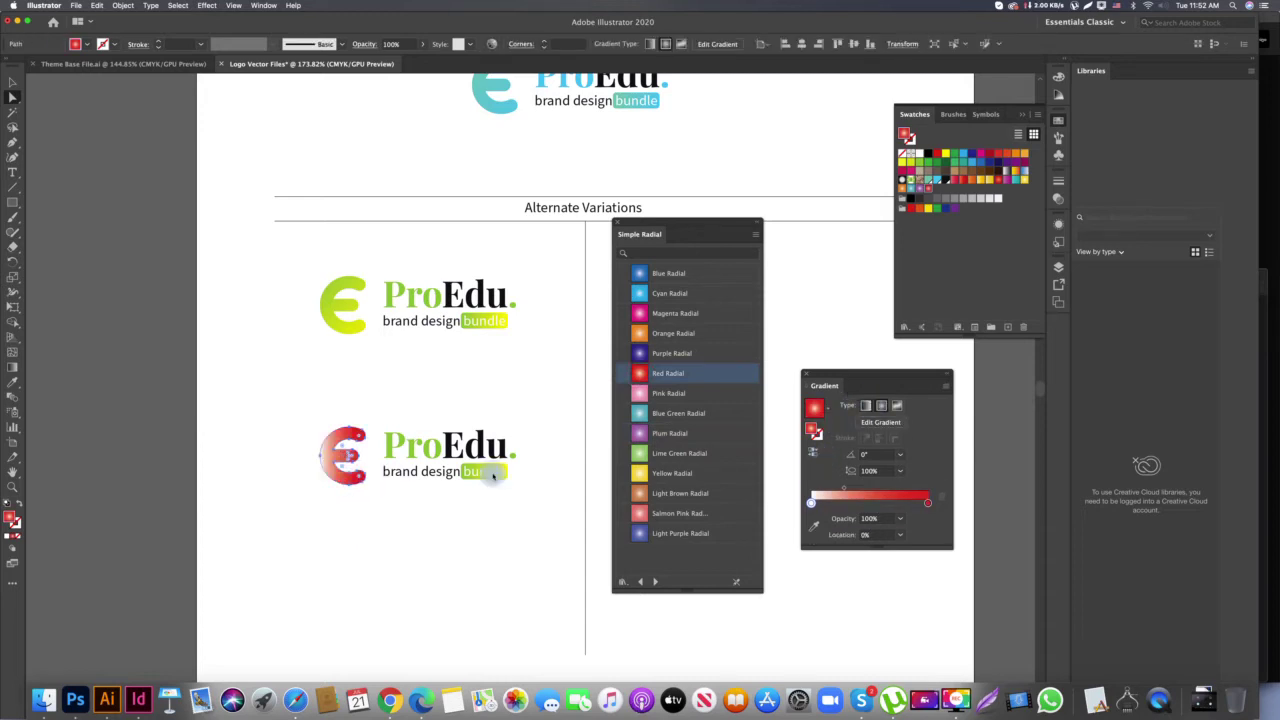
key(g)
click(316, 458)
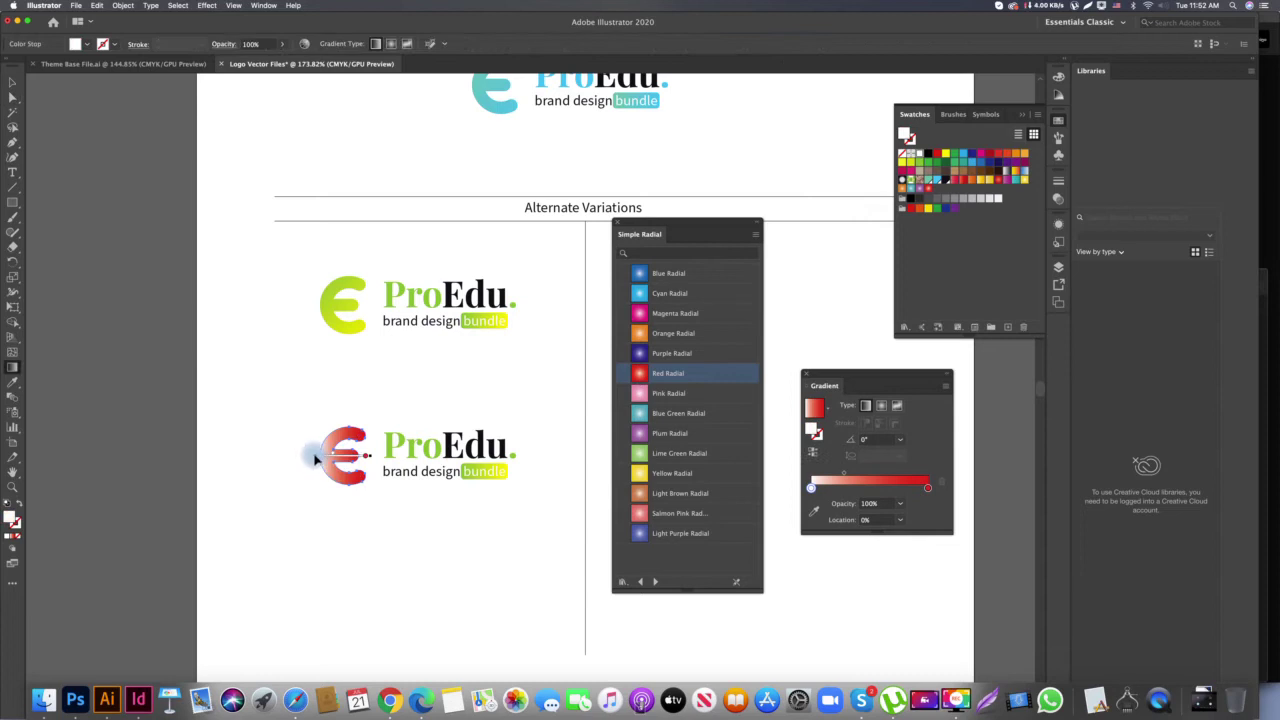
drag(311, 458, 307, 458)
key(v)
click(390, 545)
Recolour the "Pro" letters and the dot after "Edu" in the lower logo with the red swatch
scroll(409, 551, up, 1)
double_click(424, 471)
drag(441, 465, 383, 465)
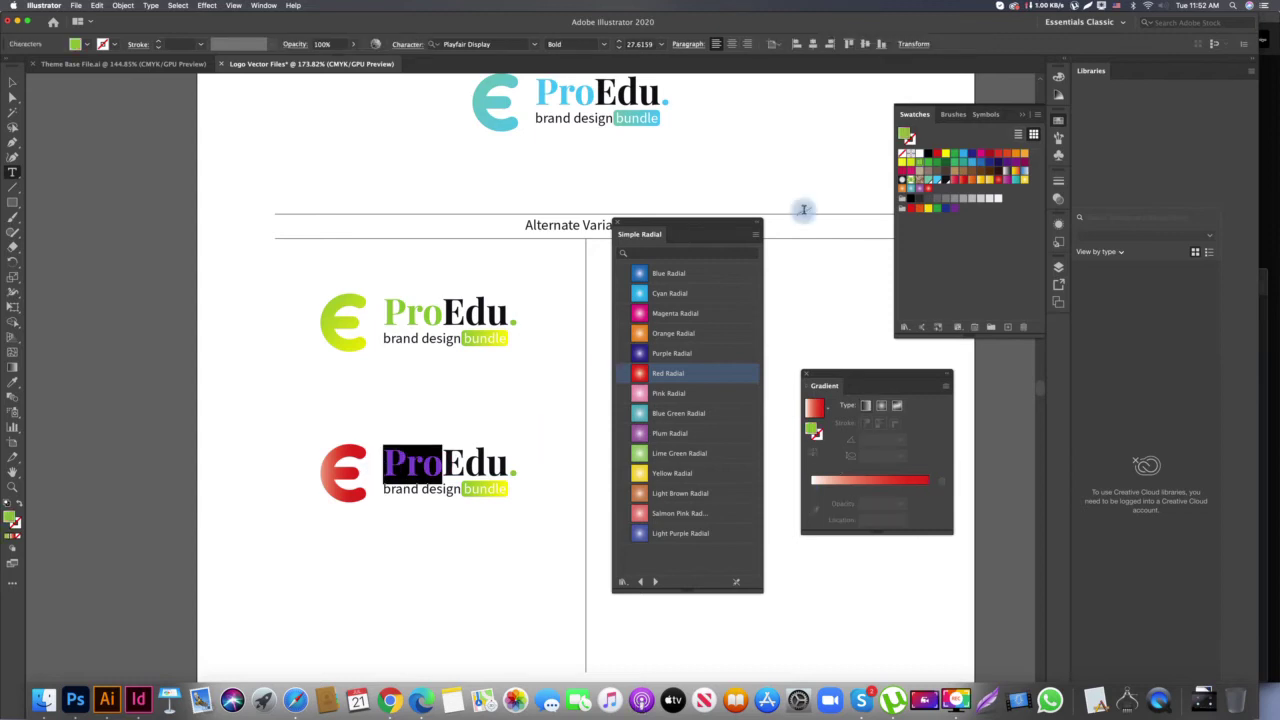
click(999, 155)
click(497, 472)
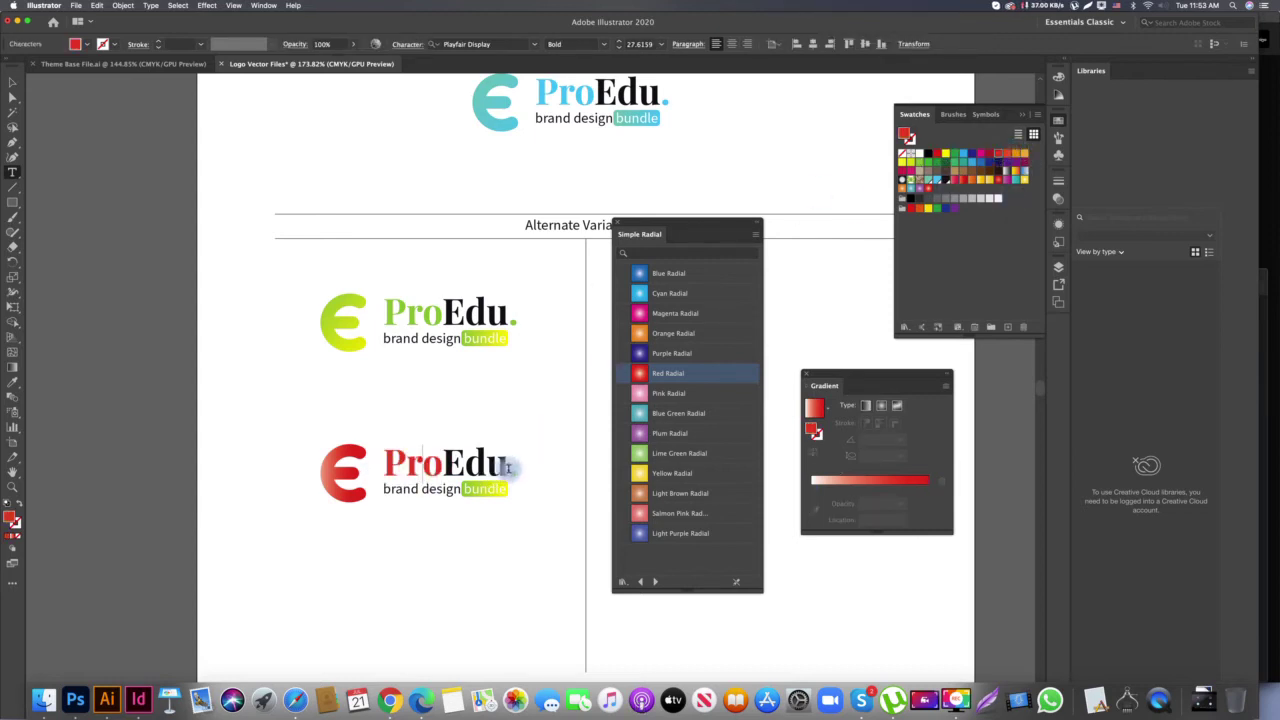
click(935, 167)
click(990, 157)
key(Escape)
click(502, 524)
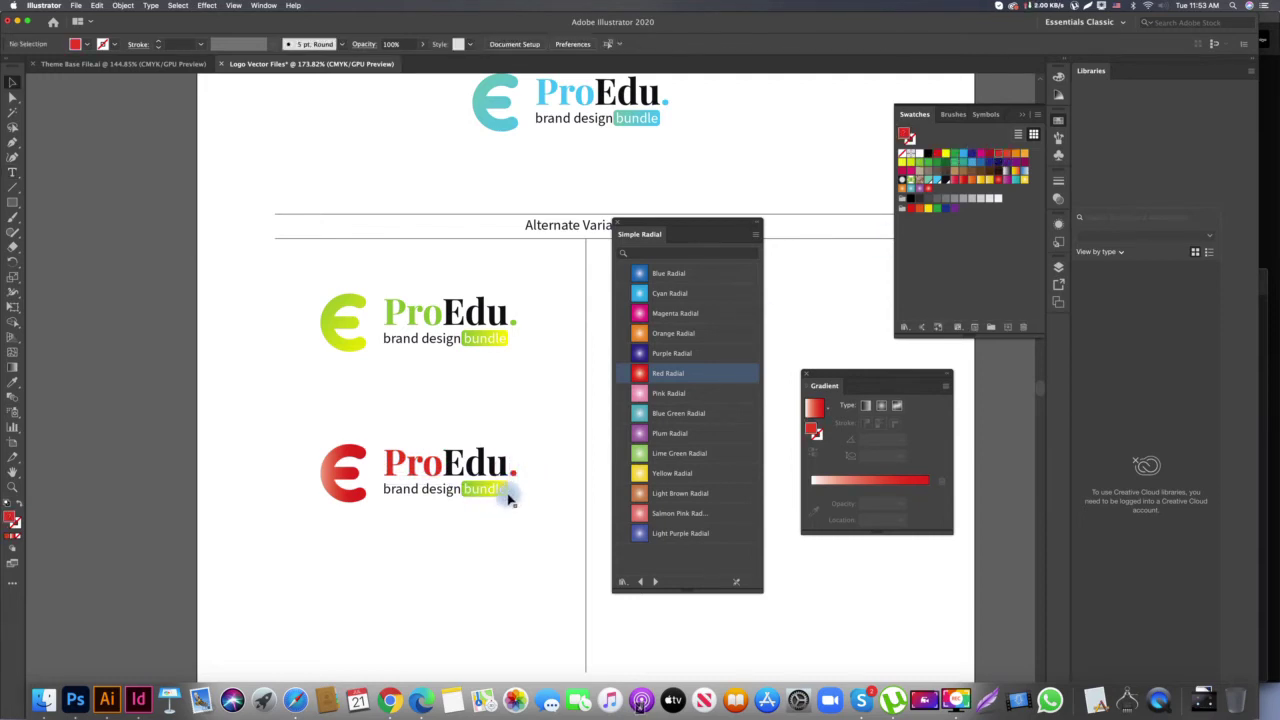
Copy the red gradient from the lower E icon onto the box behind "bundle" using the Eyedropper
key(a)
click(509, 502)
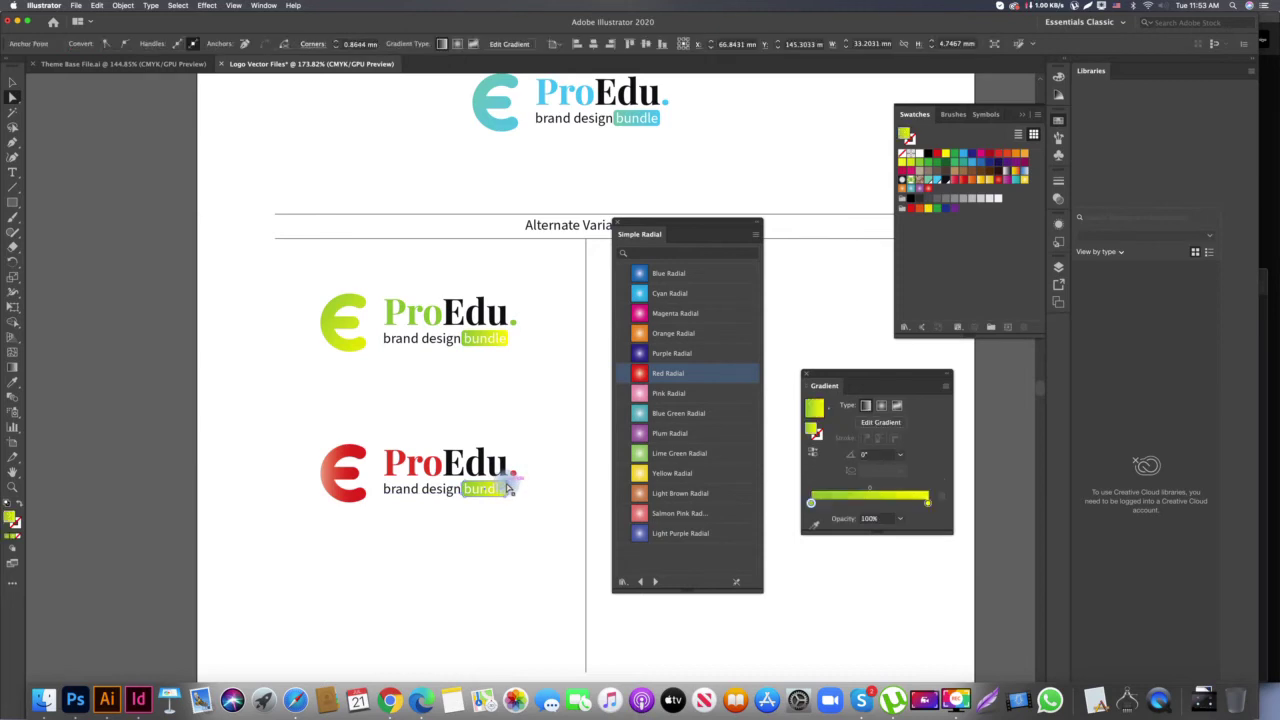
key(i)
click(343, 472)
key(v)
click(502, 546)
key(Tab)
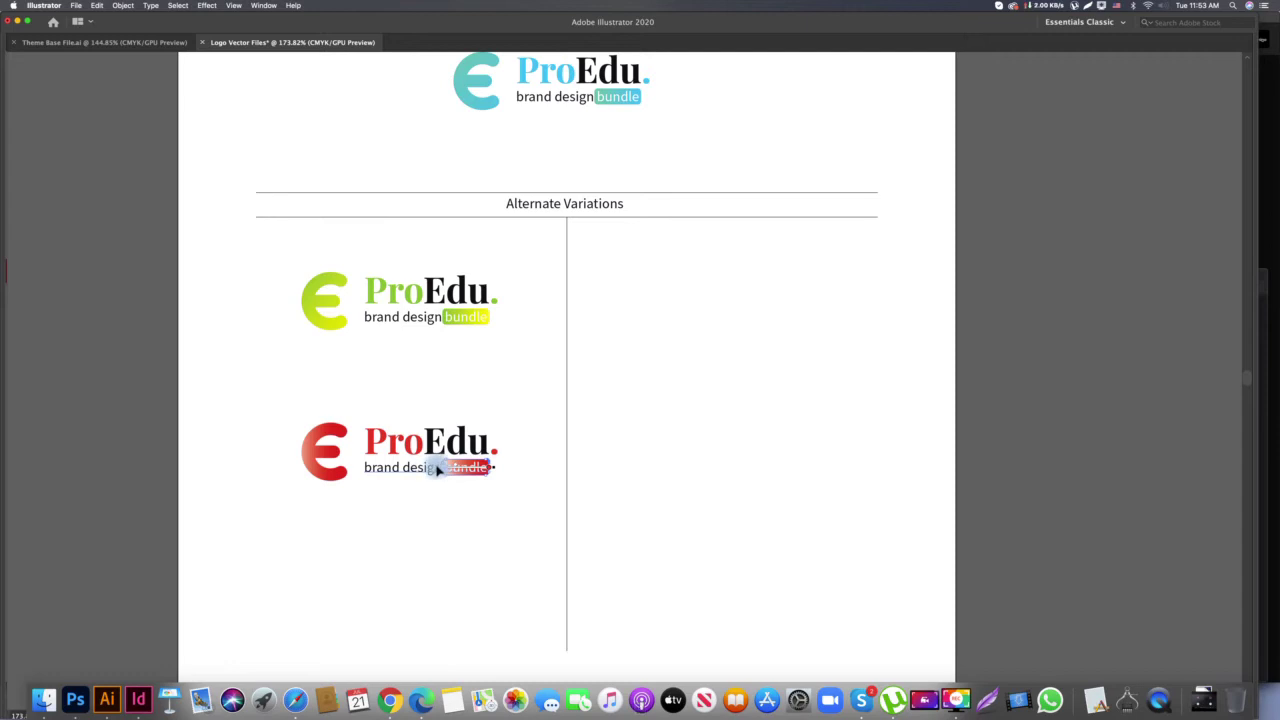
key(Tab)
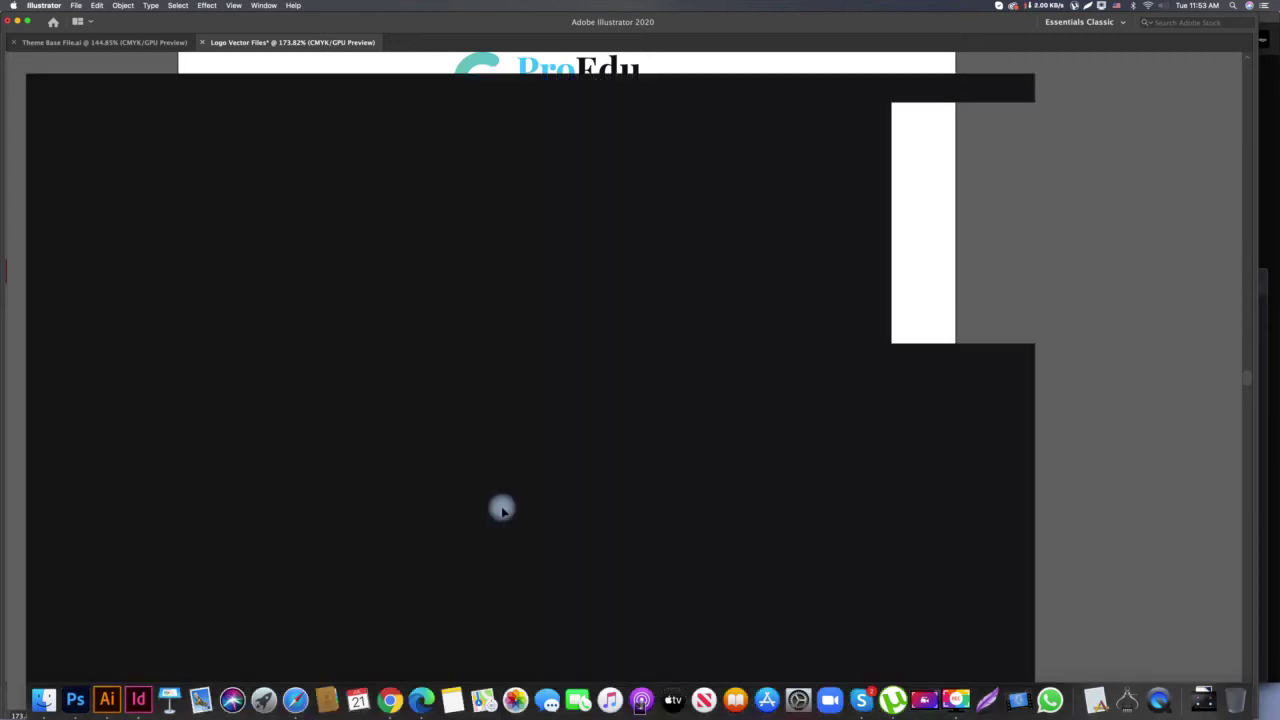
key(Tab)
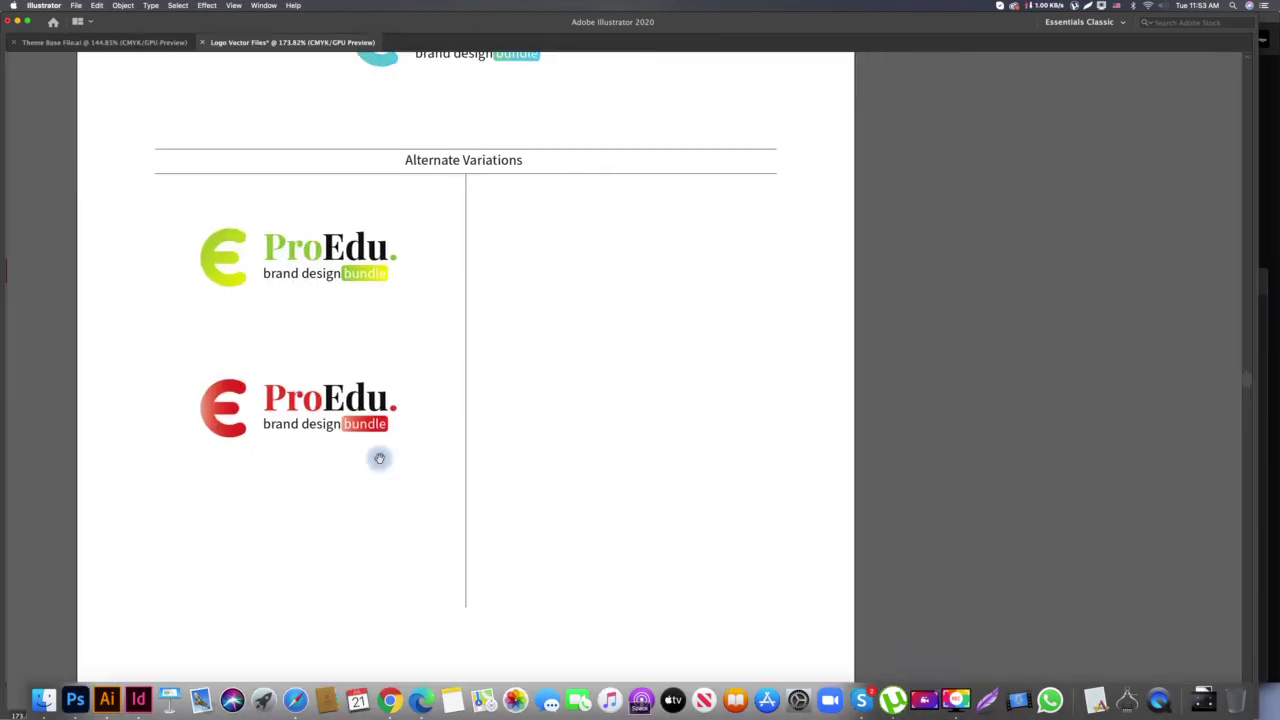
Move the green and red logos together straight down by about 2.7 mm
drag(203, 237, 202, 228)
drag(300, 251, 300, 261)
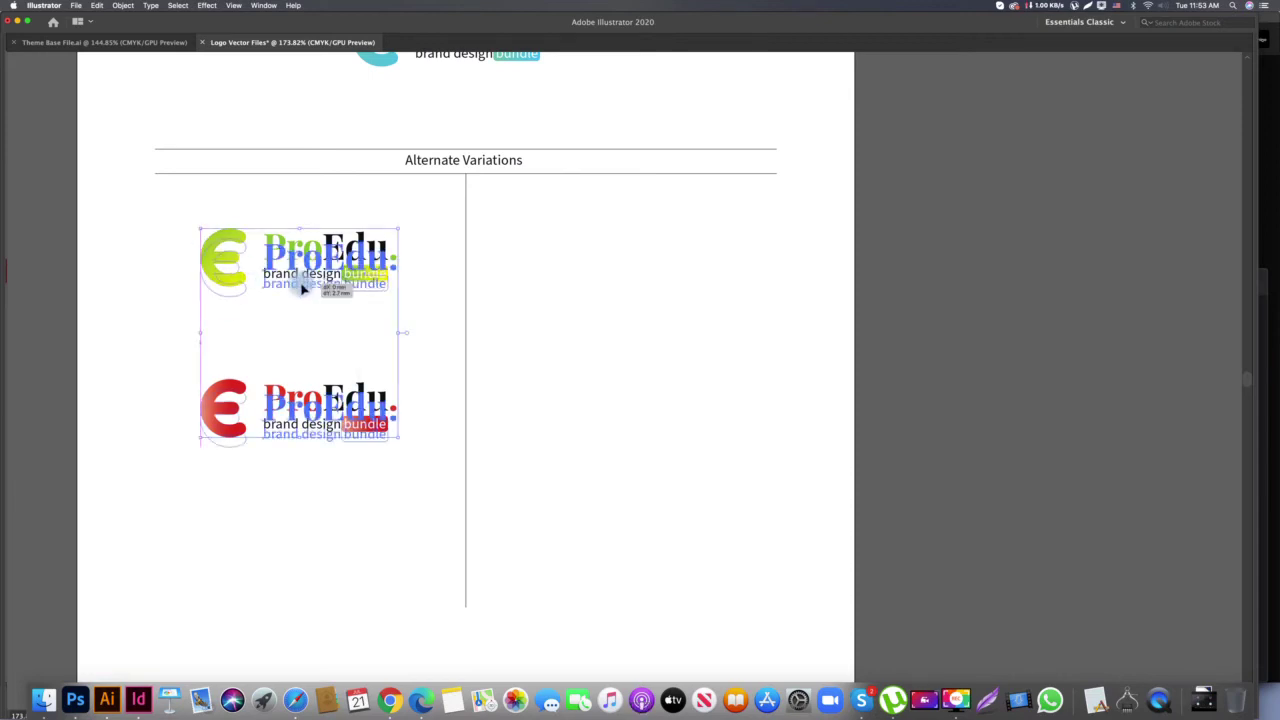
click(346, 514)
Duplicate the line under the Alternate Variations heading as a divider below each of the two logos, at equal spacing
drag(565, 178, 566, 357)
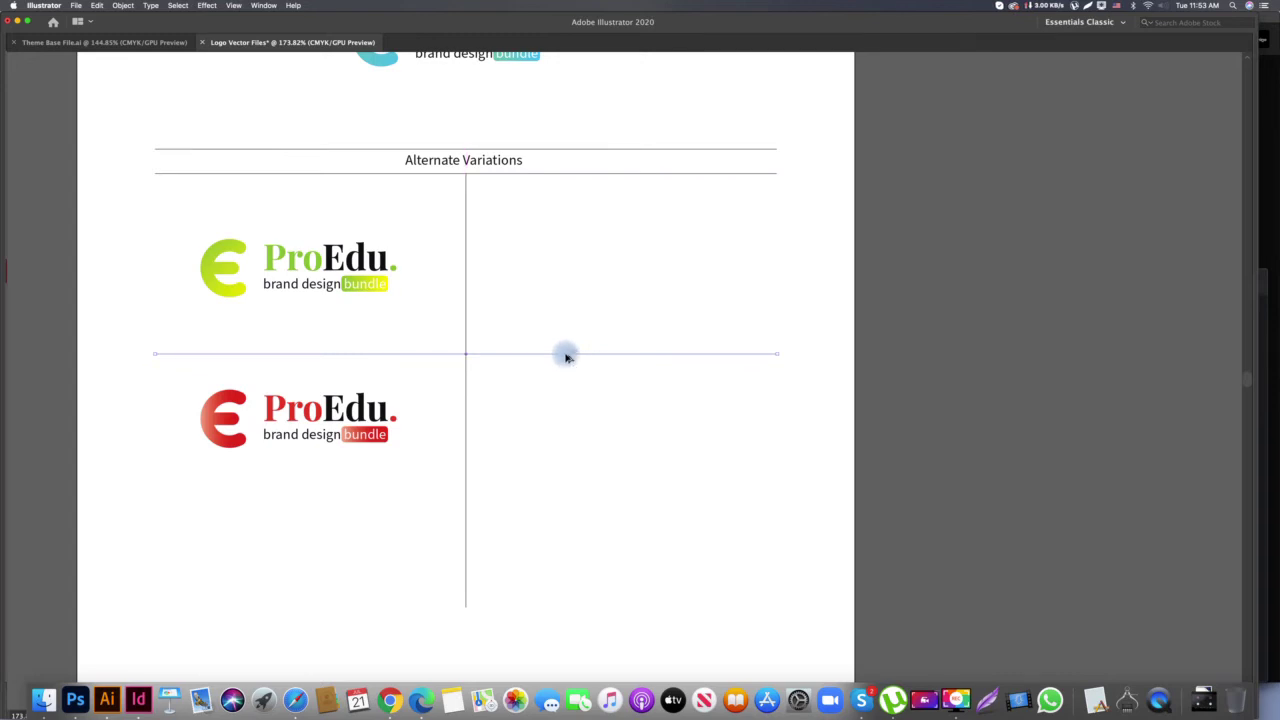
key(ctrl+d)
click(593, 428)
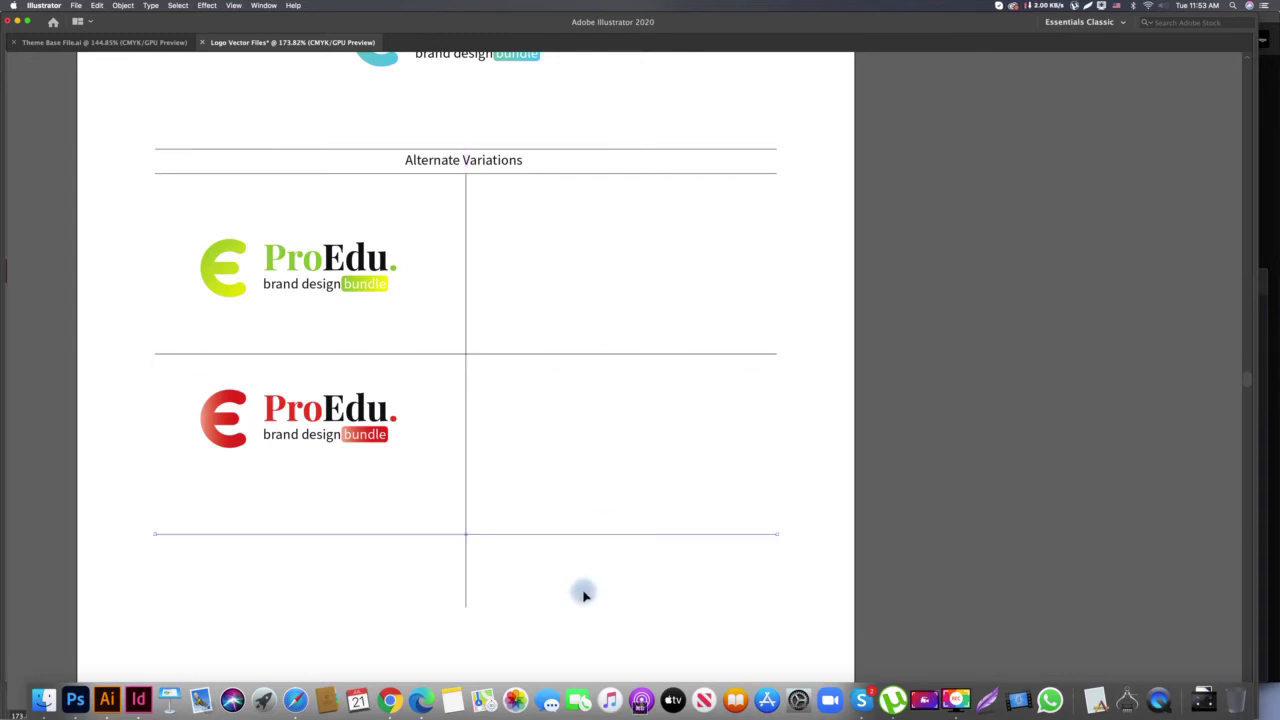
Centre the red logo vertically in its row and duplicate both logos into the right column
drag(325, 410, 325, 439)
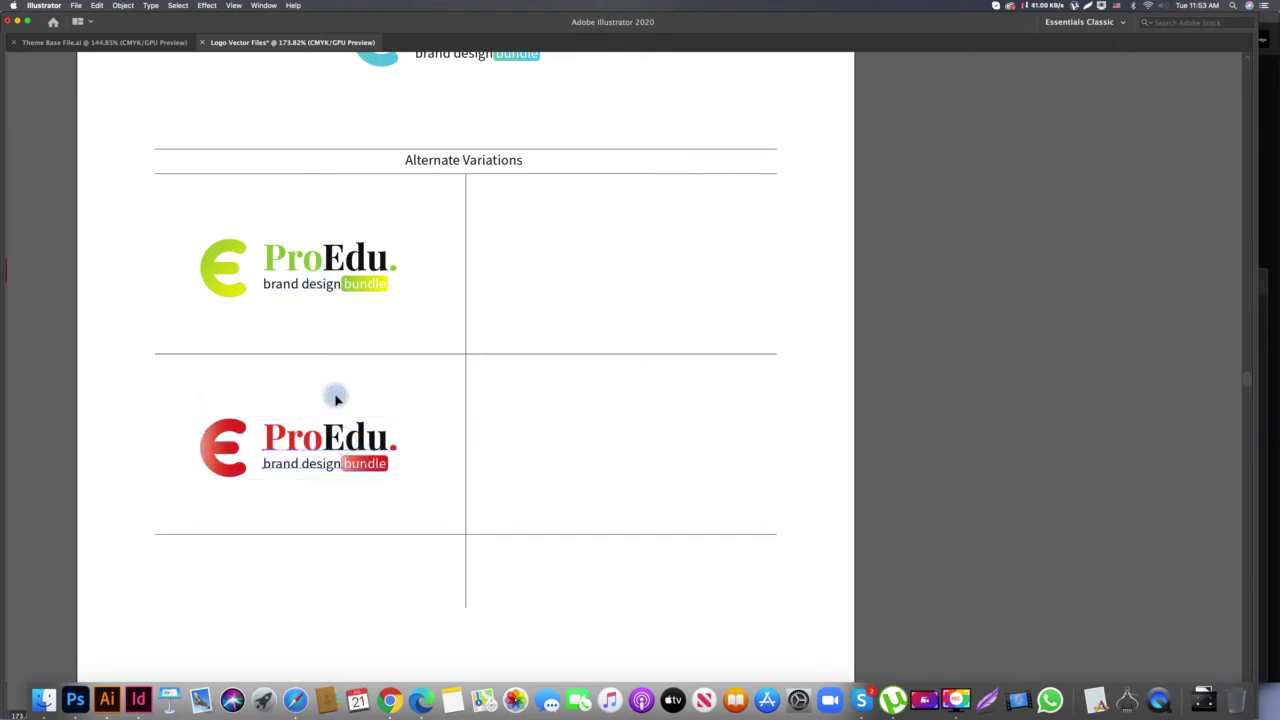
shift+click(318, 262)
drag(312, 266, 644, 283)
click(816, 289)
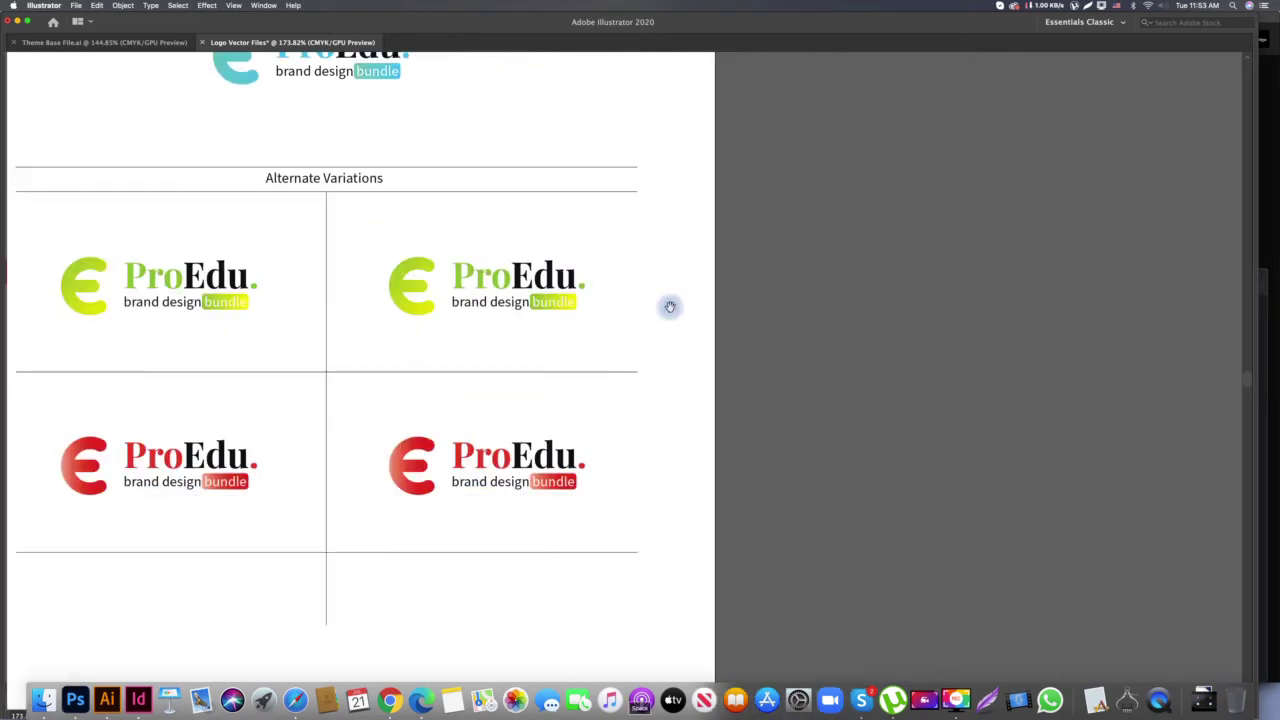
Ungroup the right column's green logo and move its tagline and ProEdu wordmark down, apart from the icon
key(f)
scroll(448, 346, right, 5)
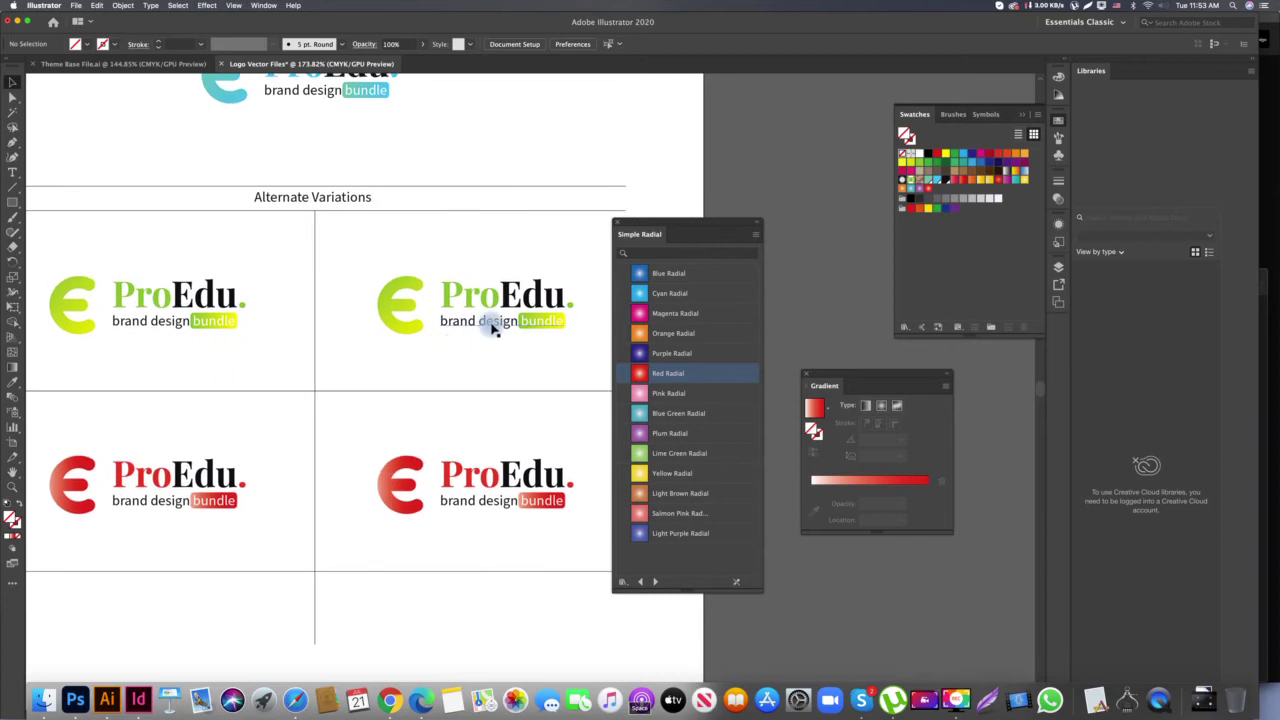
click(428, 340)
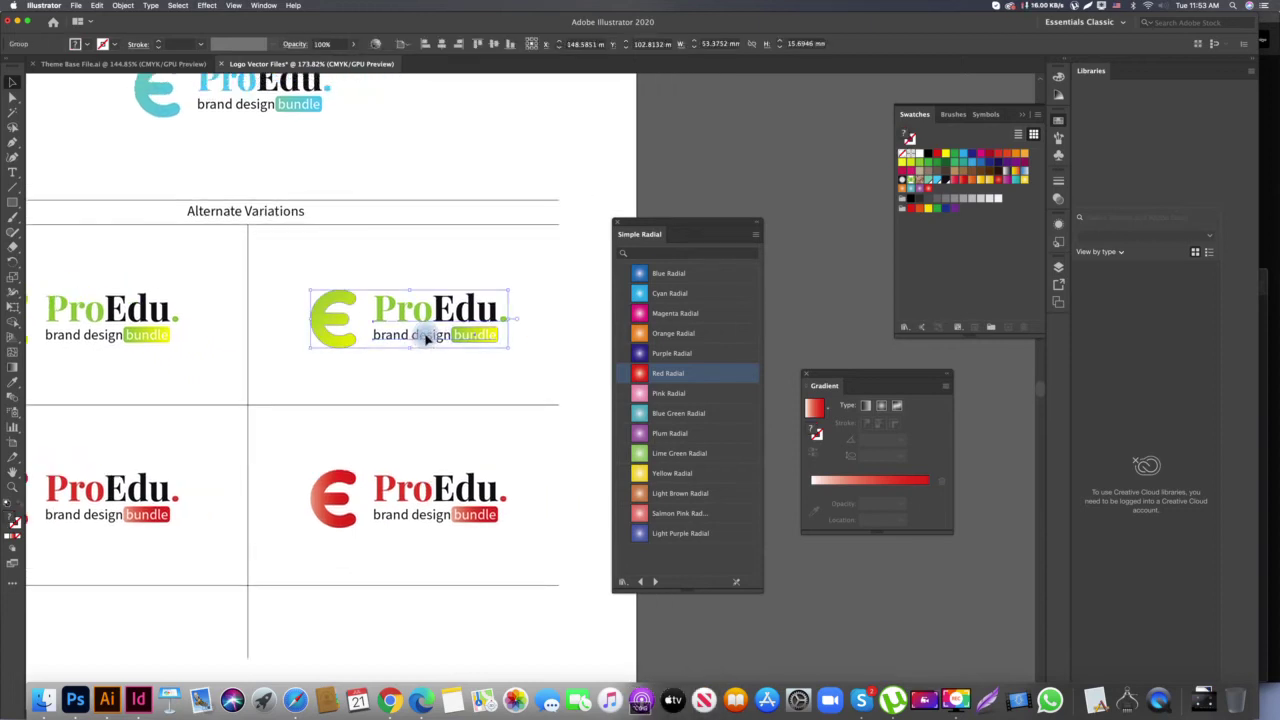
click(458, 365)
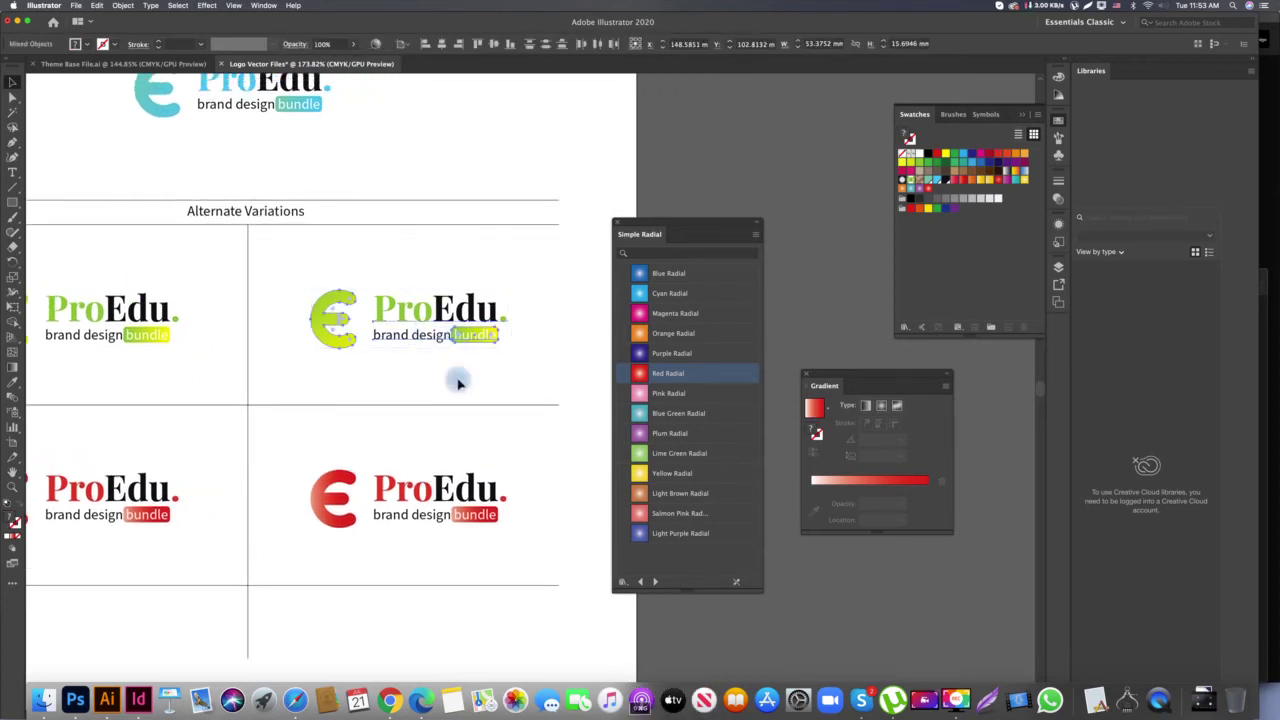
click(440, 345)
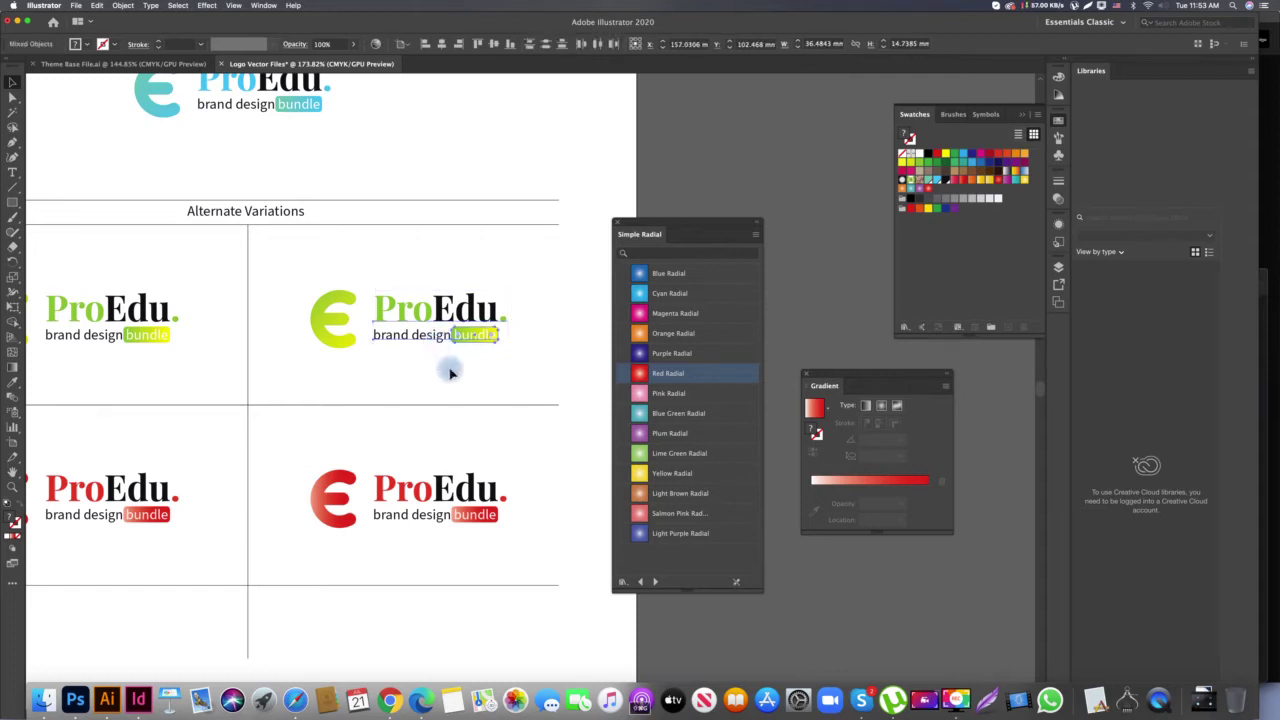
click(457, 340)
drag(470, 340, 471, 388)
drag(440, 310, 440, 342)
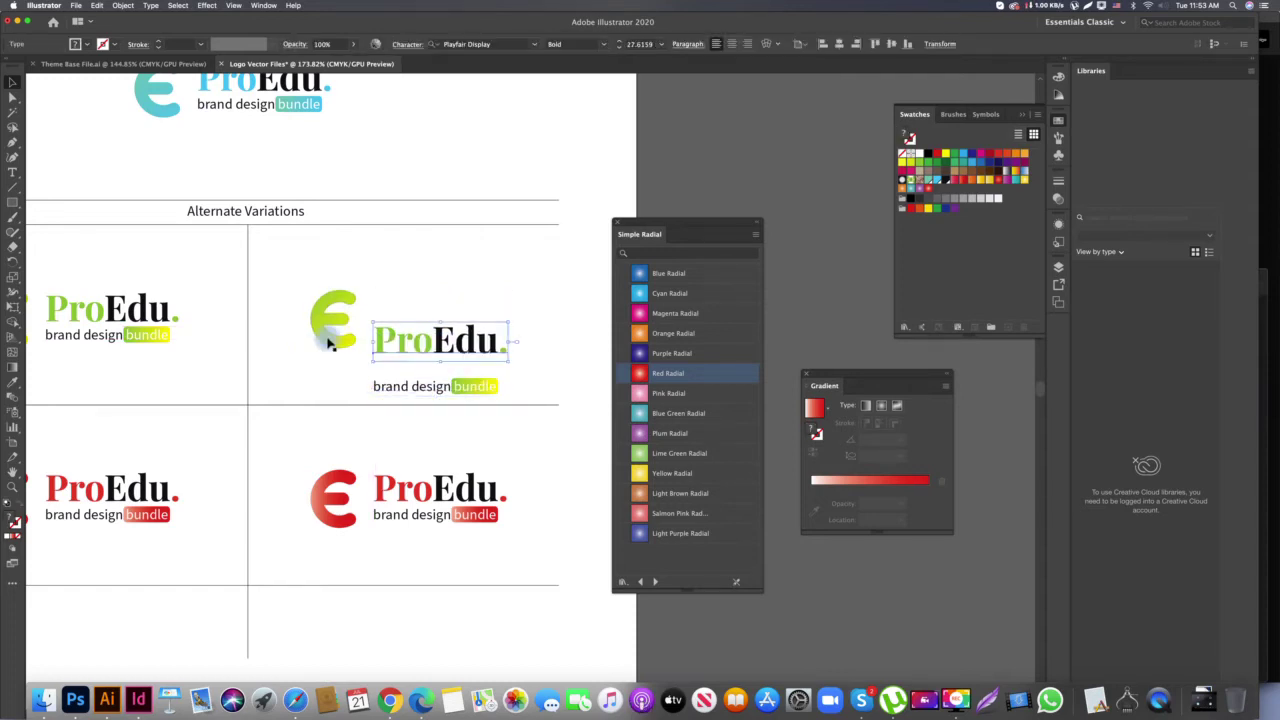
Place the green E icon above the middle of the ProEdu wordmark and nudge the wordmark slightly down
drag(325, 318, 432, 288)
click(350, 302)
drag(450, 348, 450, 352)
click(563, 326)
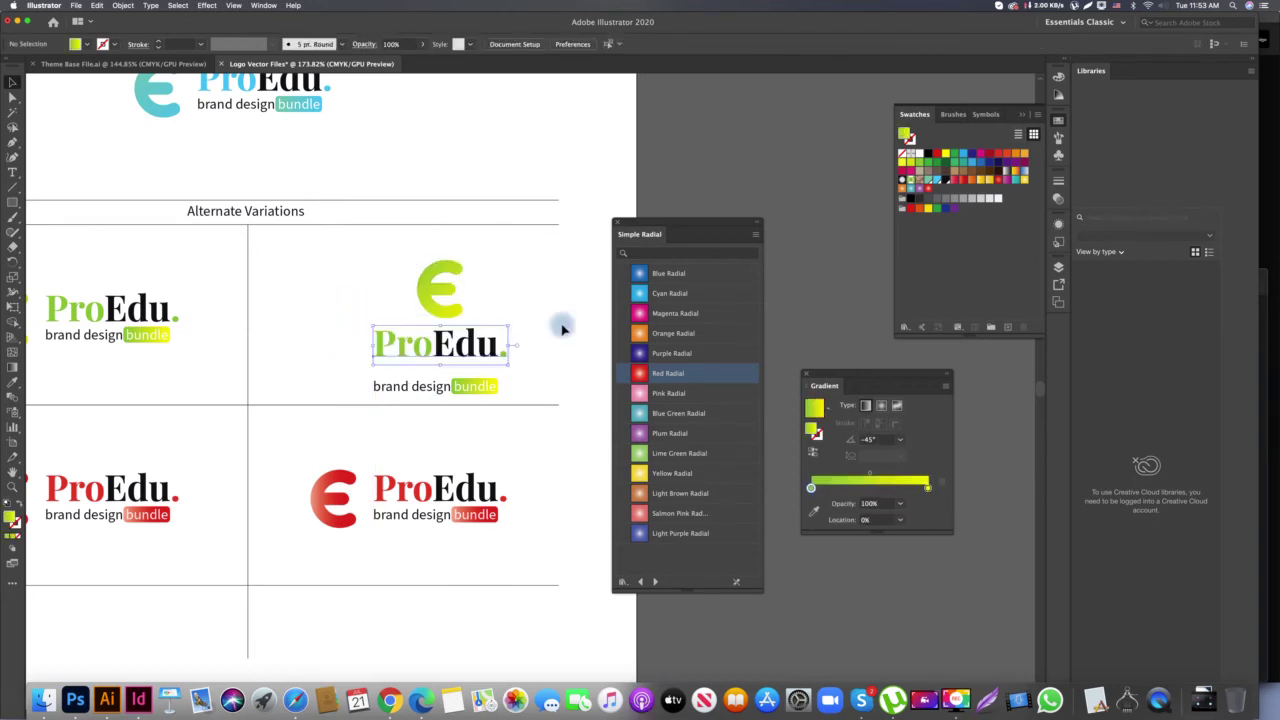
Delete the "brand design bundle" tagline from the stacked green logo
drag(528, 252, 372, 312)
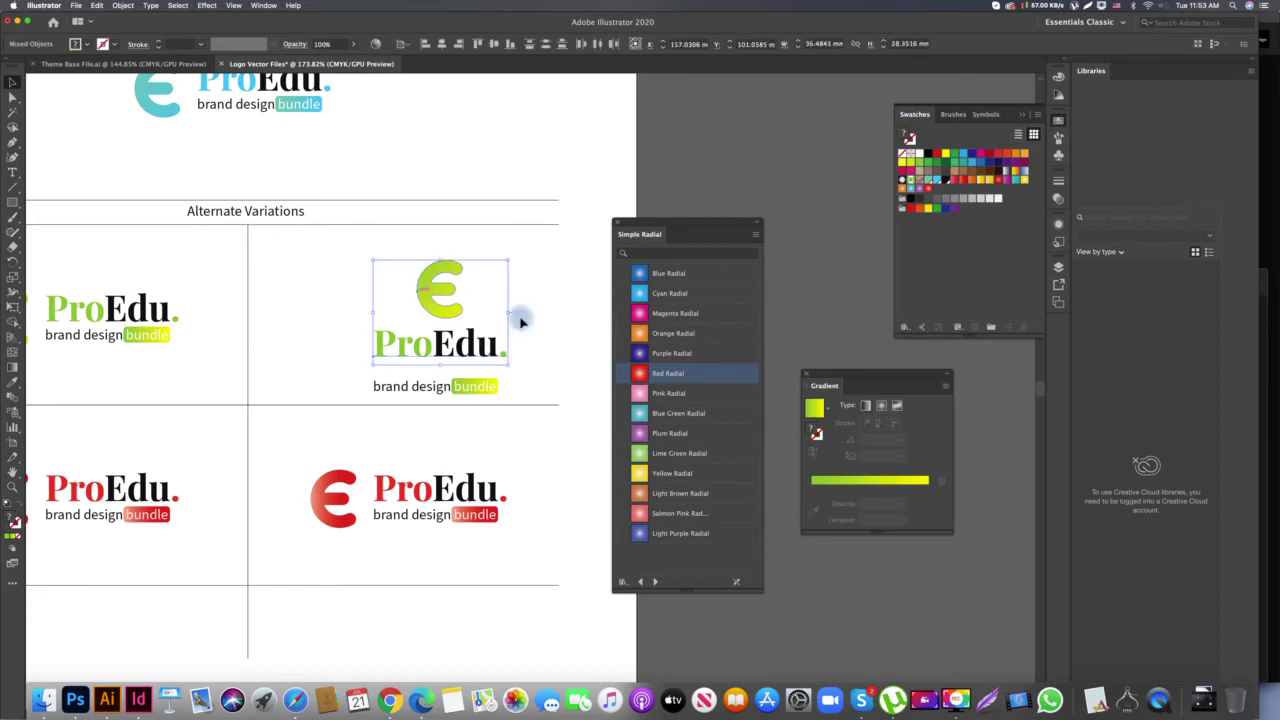
click(445, 392)
drag(443, 390, 443, 374)
key(Delete)
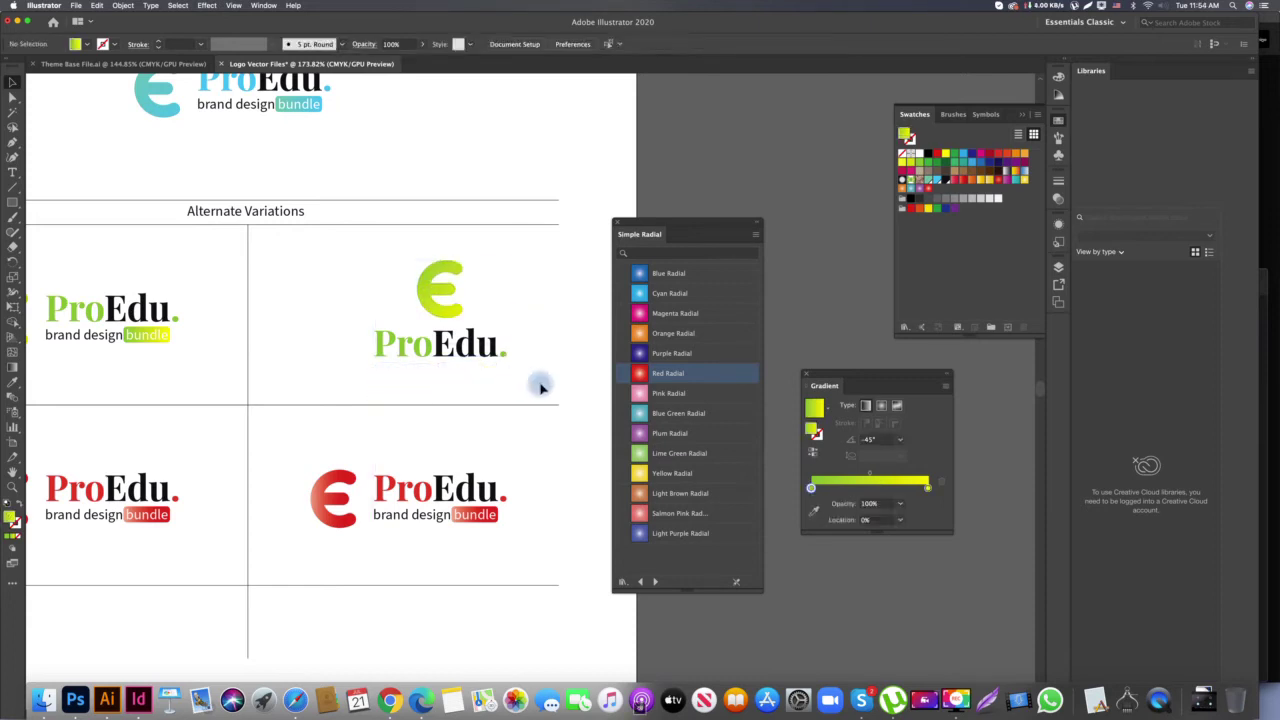
Scale the ProEdu wordmark under the green E icon down from its centre to about 19.15 pt
click(425, 308)
click(466, 386)
click(478, 352)
drag(506, 345, 425, 345)
click(410, 357)
Align the green E icon and its wordmark on their horizontal centres and position them in the middle of the right column's cell
shift+click(443, 300)
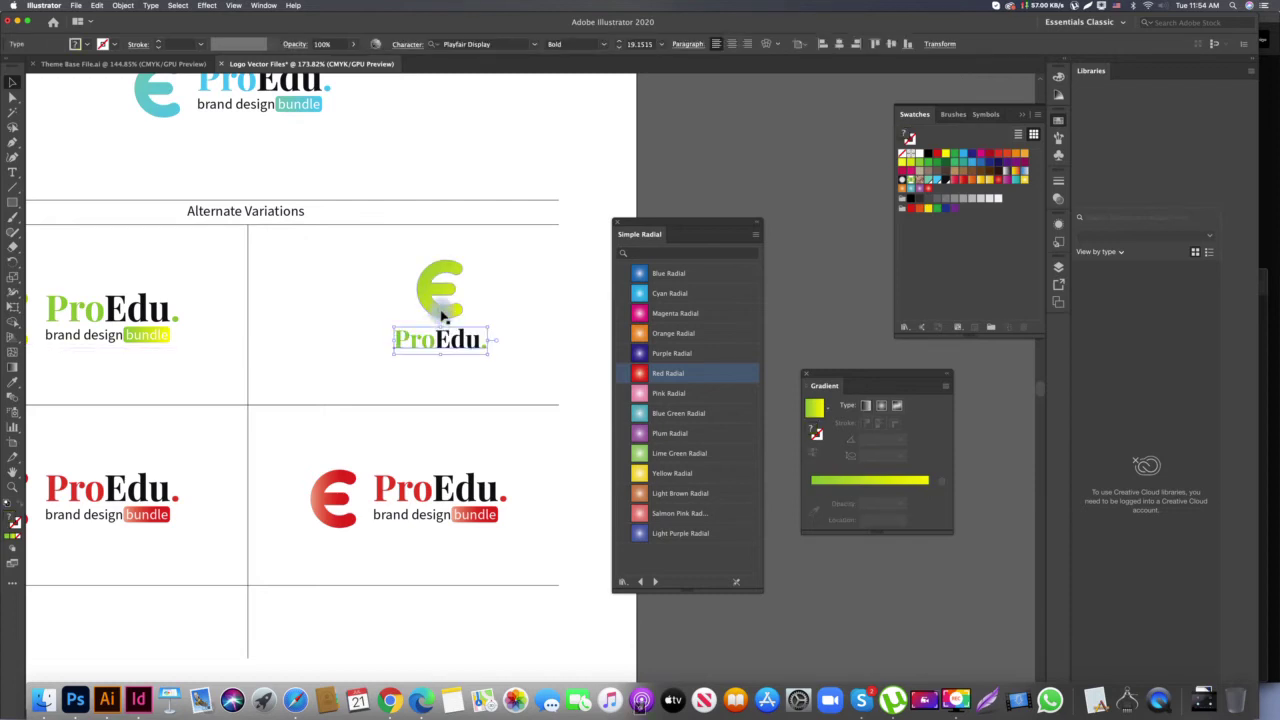
click(442, 44)
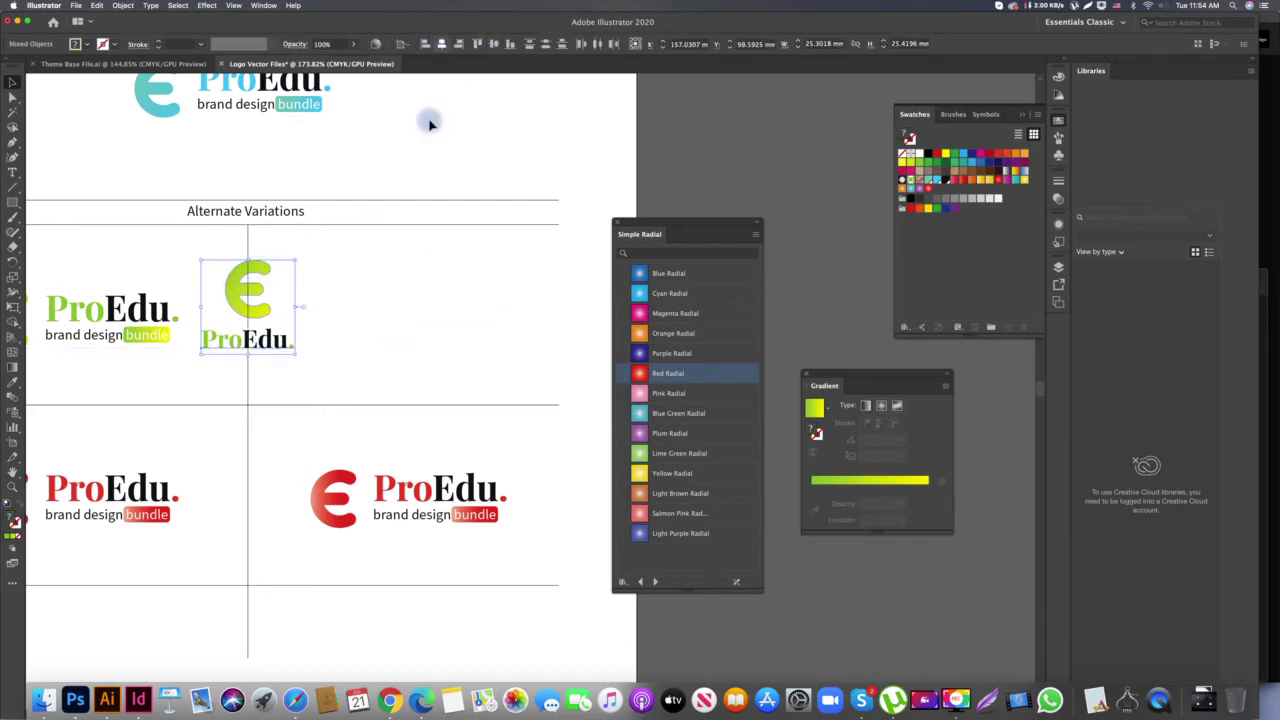
drag(275, 349, 452, 349)
click(553, 355)
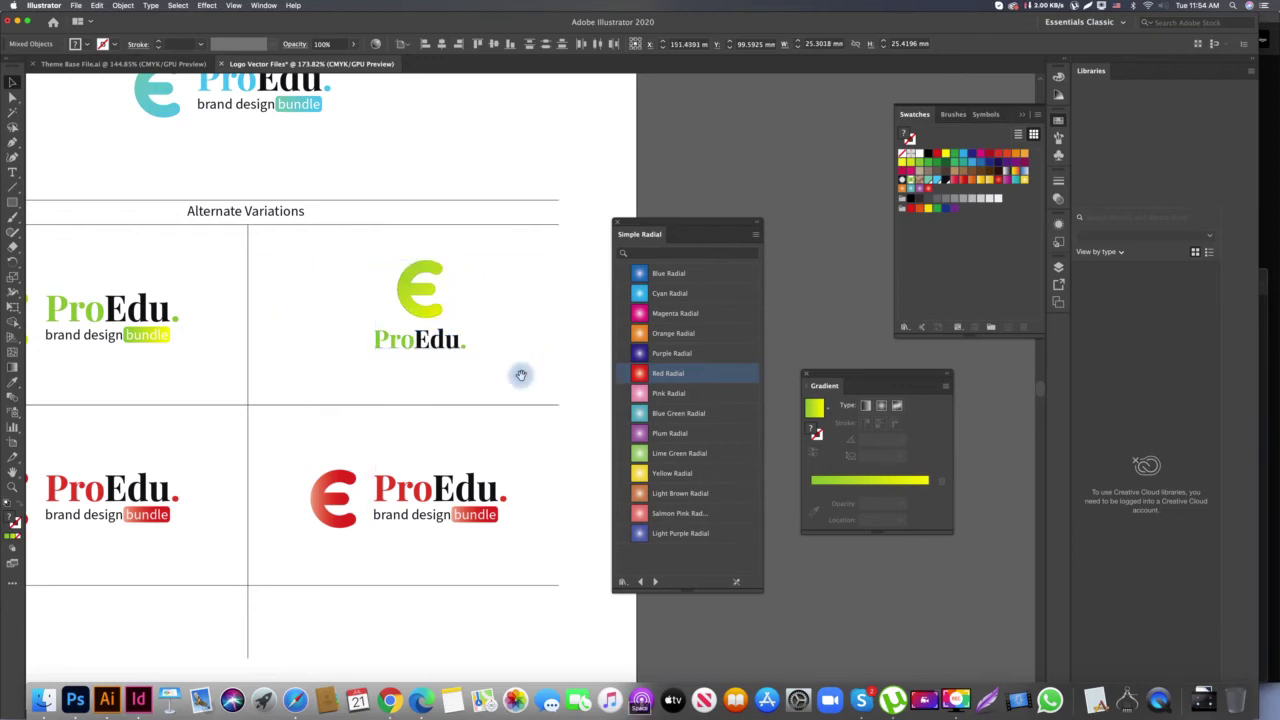
Delete the red logo in the right column and place a copy of the stacked green logo in its cell
scroll(520, 371, down, 2)
click(332, 427)
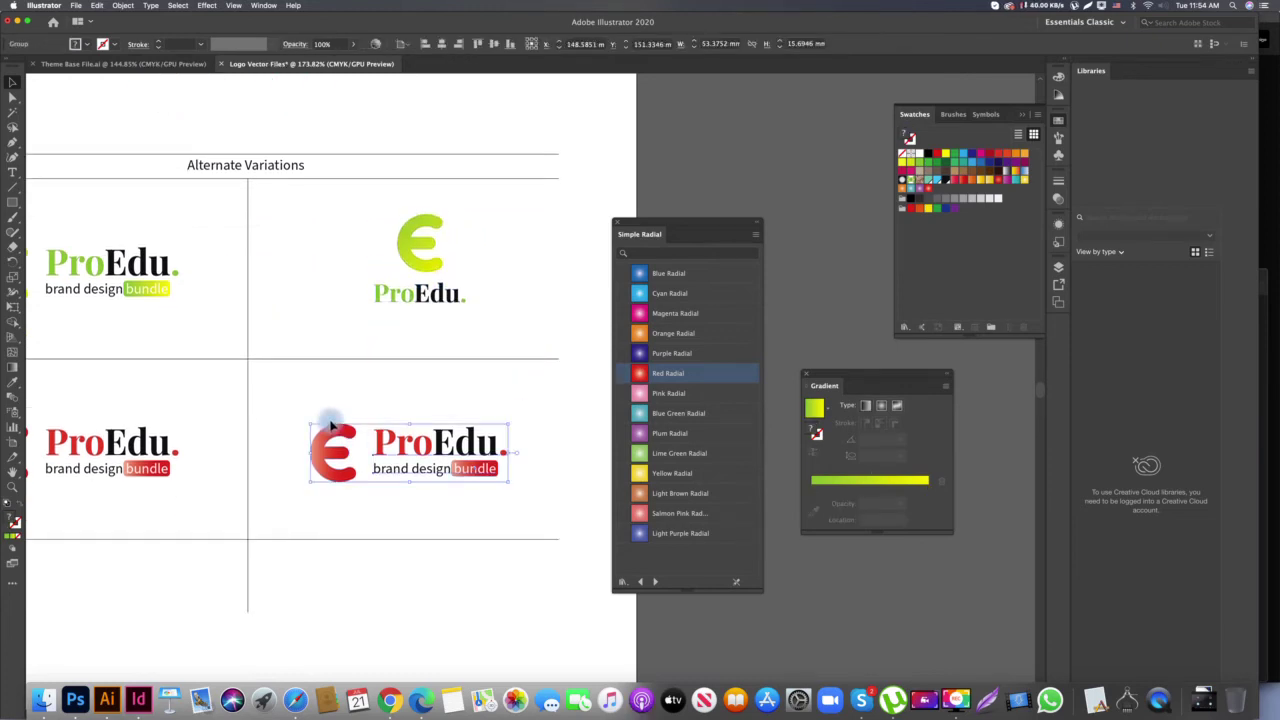
key(Delete)
click(410, 262)
drag(420, 297, 424, 456)
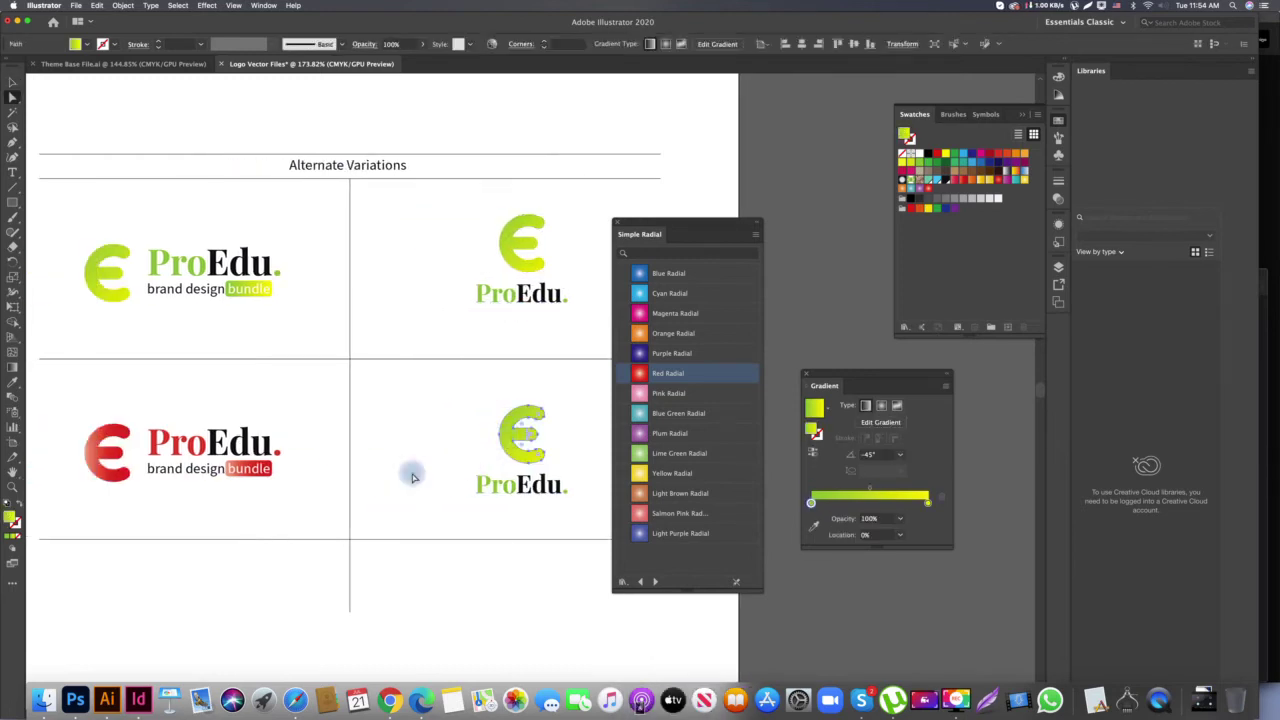
Duplicate the red logo below the table and use the duplicate's E icon to replace the green one in the lower stacked logo
key(Tab)
click(97, 457)
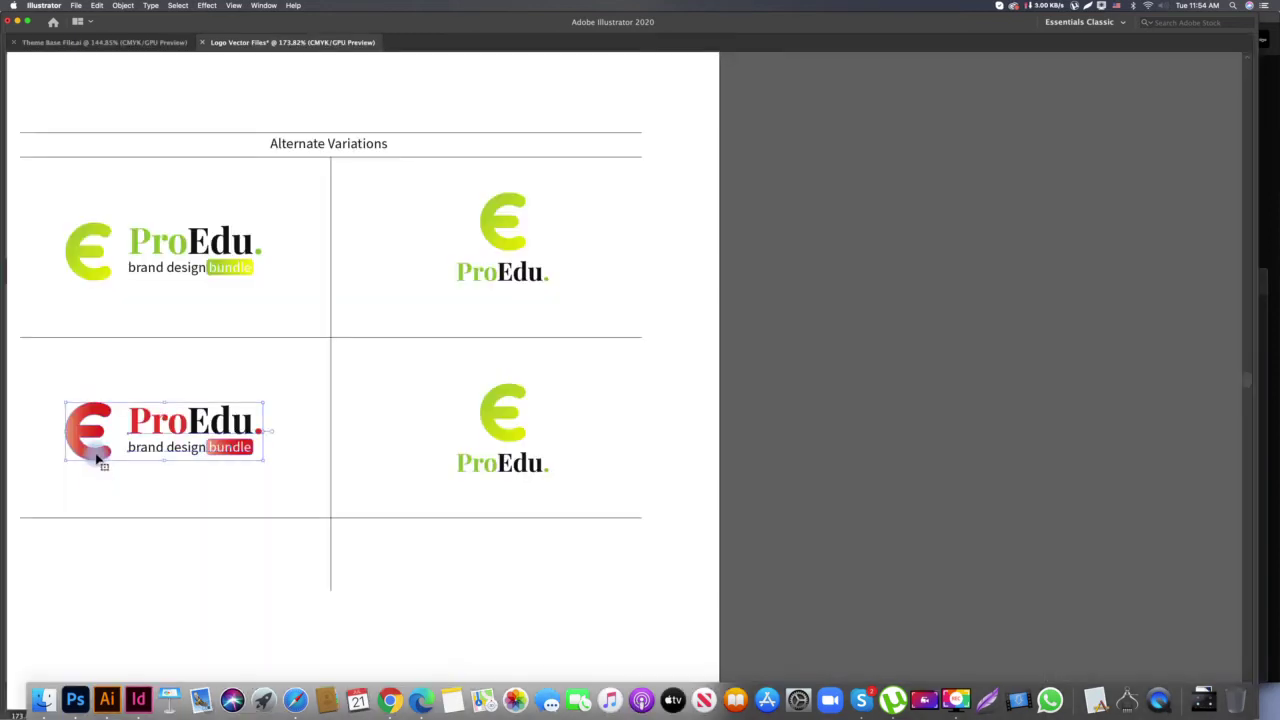
drag(97, 457, 404, 590)
click(395, 597)
drag(394, 587, 515, 438)
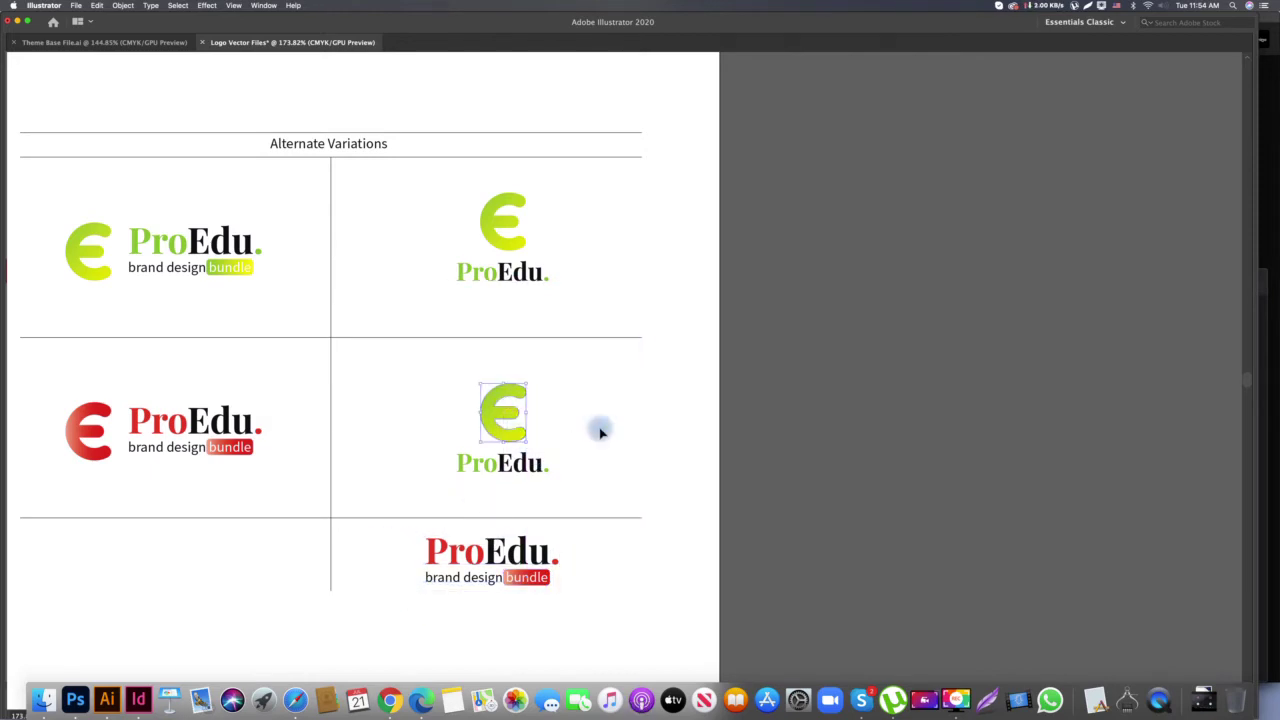
click(580, 446)
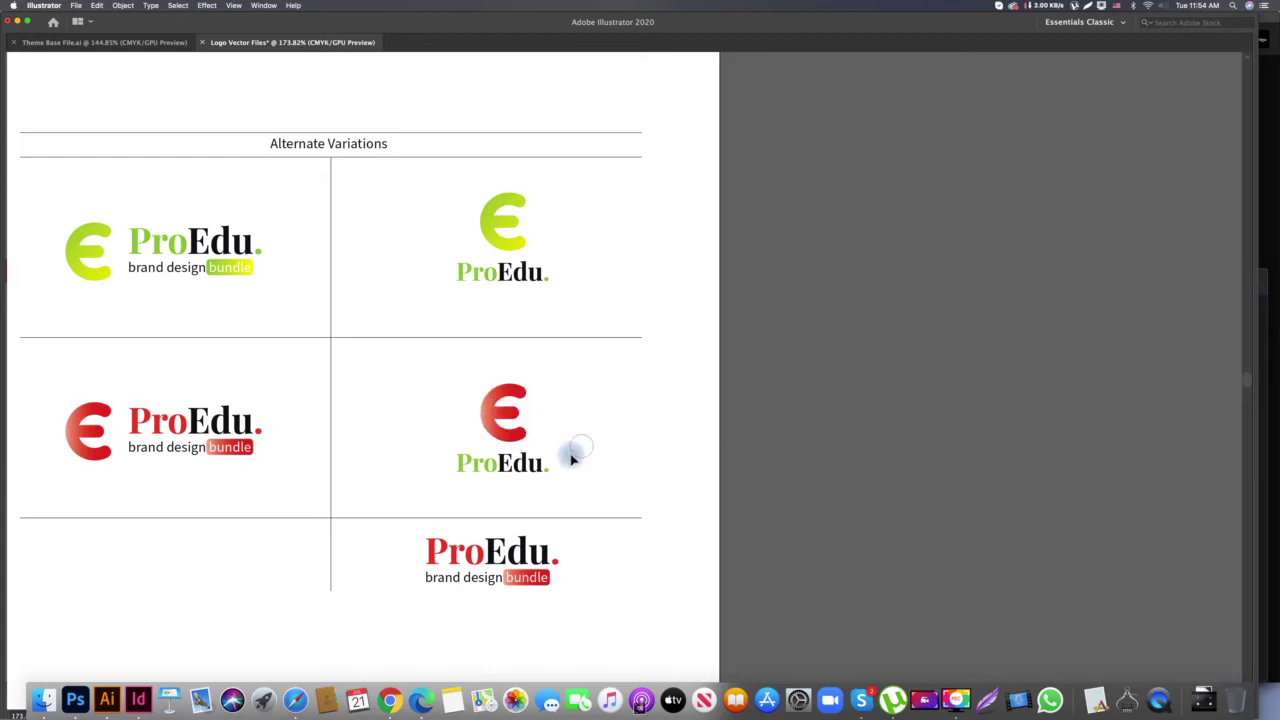
Recolour "Pro" and the full stop in the lower stacked logo's wordmark red
key(Tab)
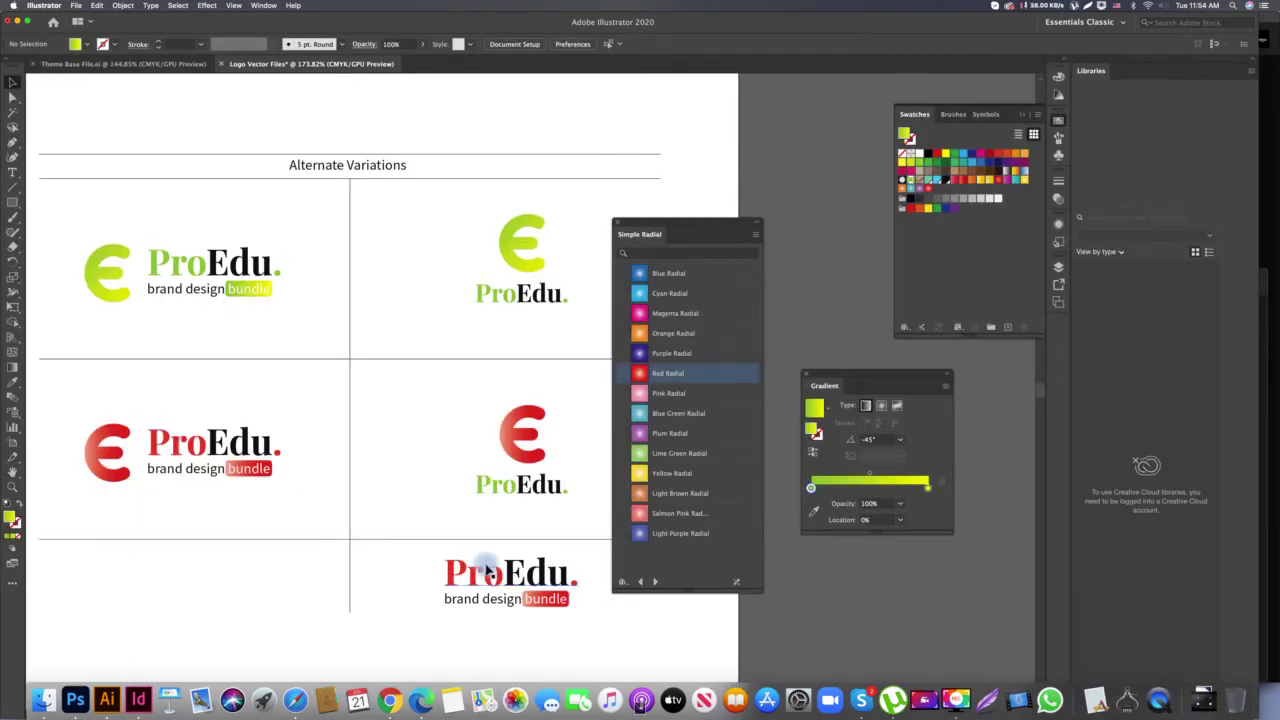
key(t)
drag(476, 486, 515, 486)
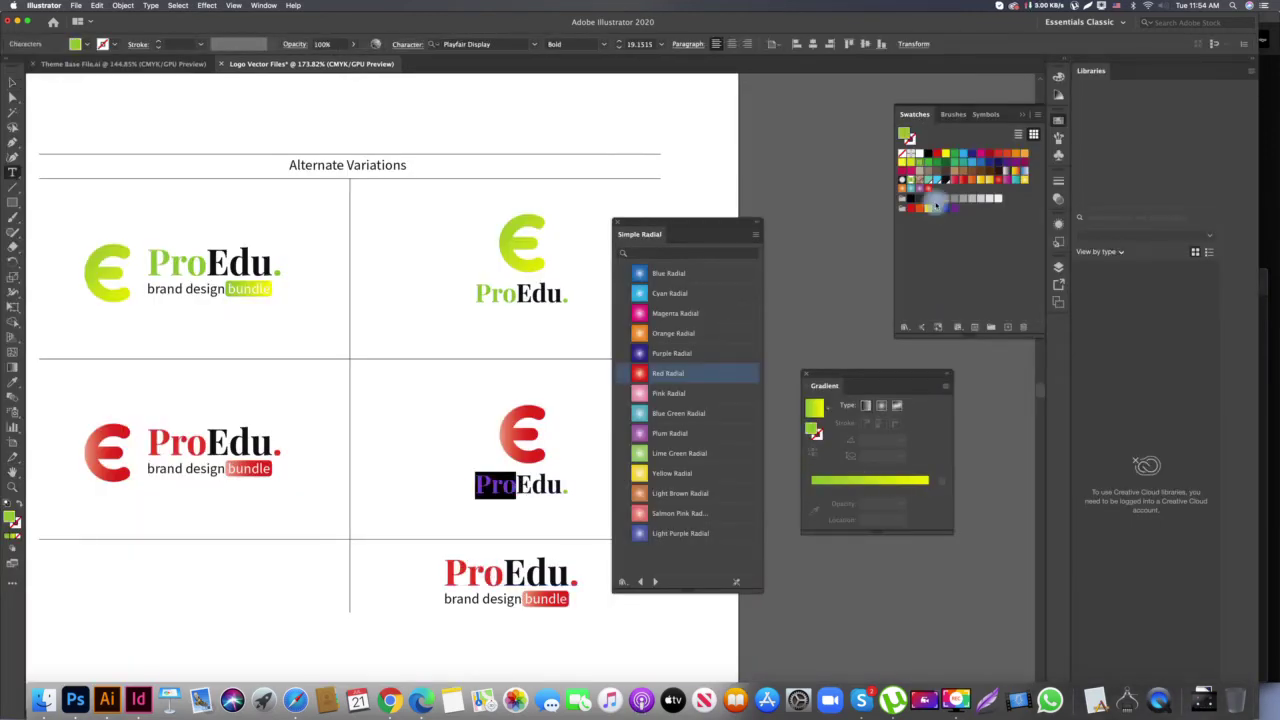
click(997, 156)
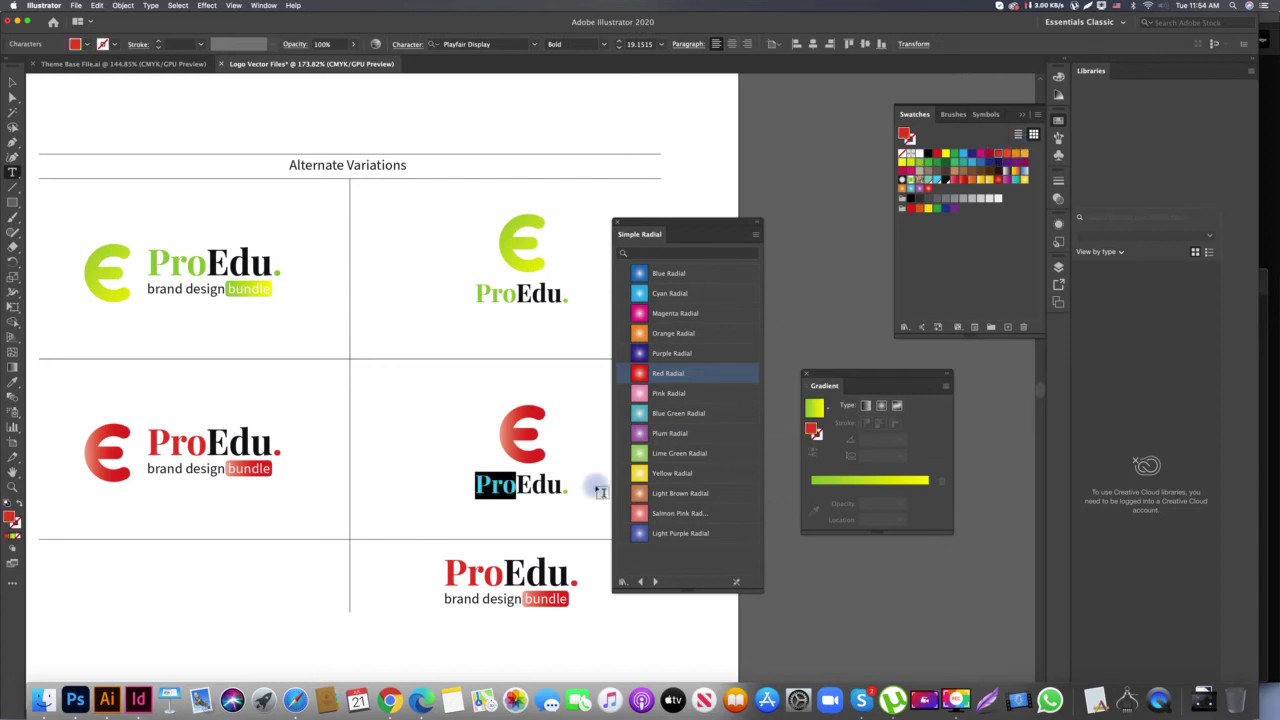
drag(563, 490, 570, 489)
click(969, 160)
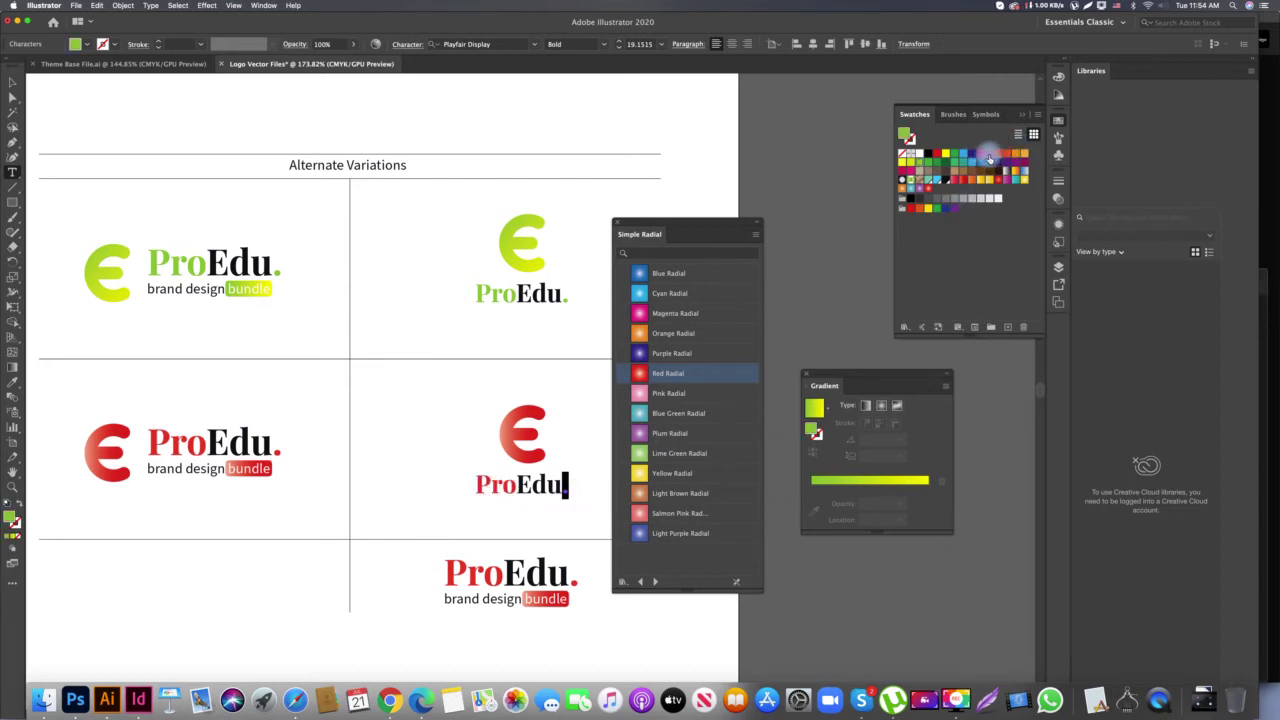
key(Escape)
Delete the leftover red logo below the table and shorten the vertical divider so it ends at the lowest row line
click(393, 575)
drag(393, 565, 550, 622)
key(Delete)
scroll(550, 622, down, 10)
key(Tab)
drag(420, 567, 537, 406)
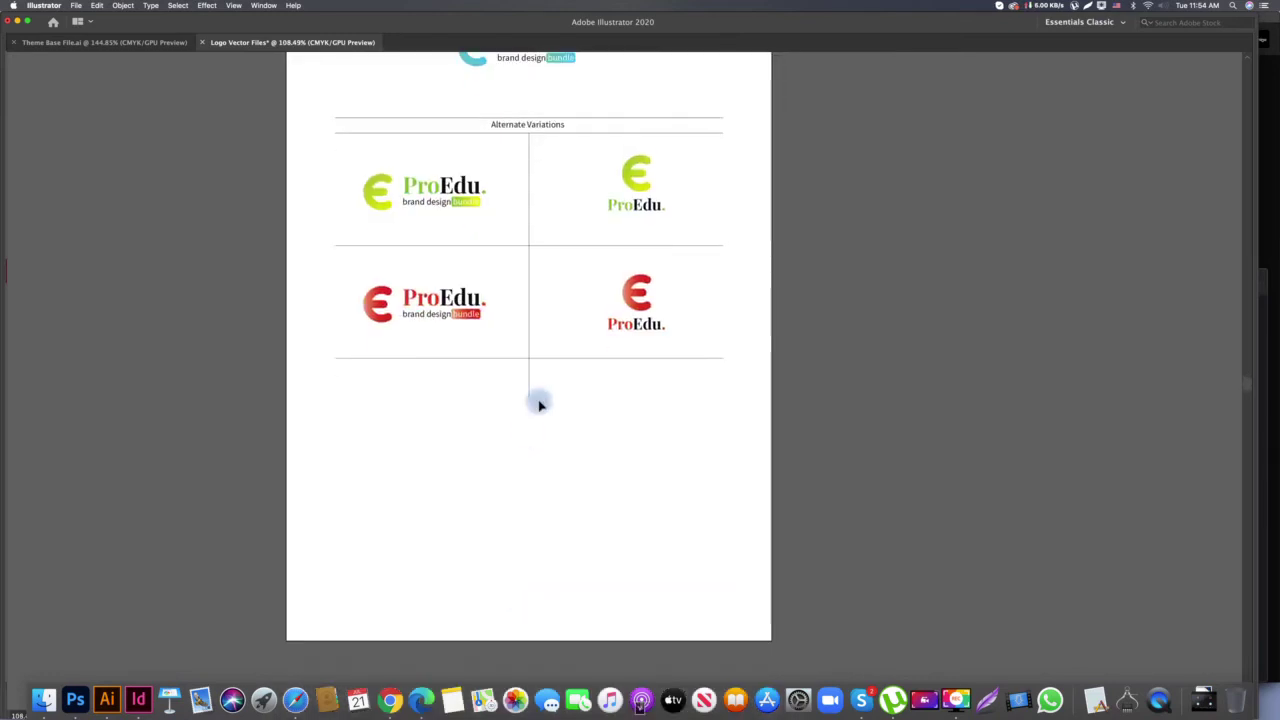
drag(531, 409, 529, 358)
Draw a black-filled rectangle spanning the table's full width directly below the red logo row
drag(335, 358, 722, 517)
key(v)
key(shift+x)
click(640, 554)
drag(593, 358, 617, 403)
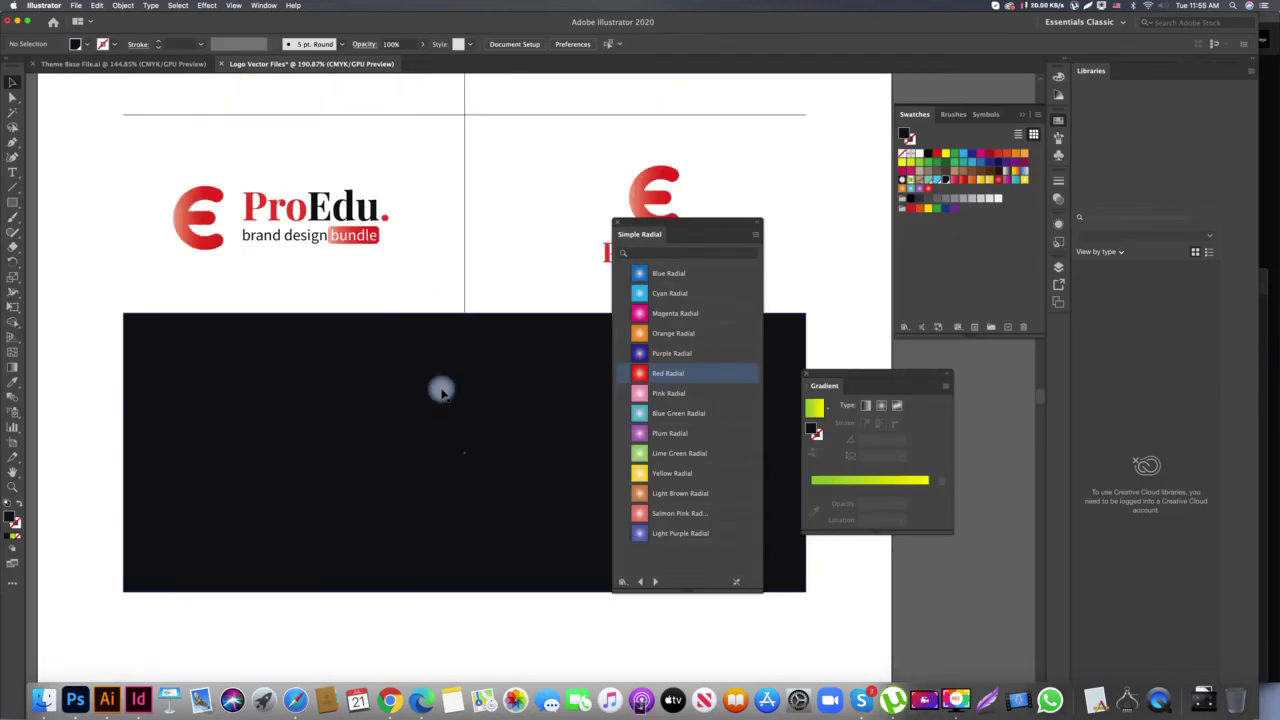
key(Tab)
drag(481, 323, 483, 373)
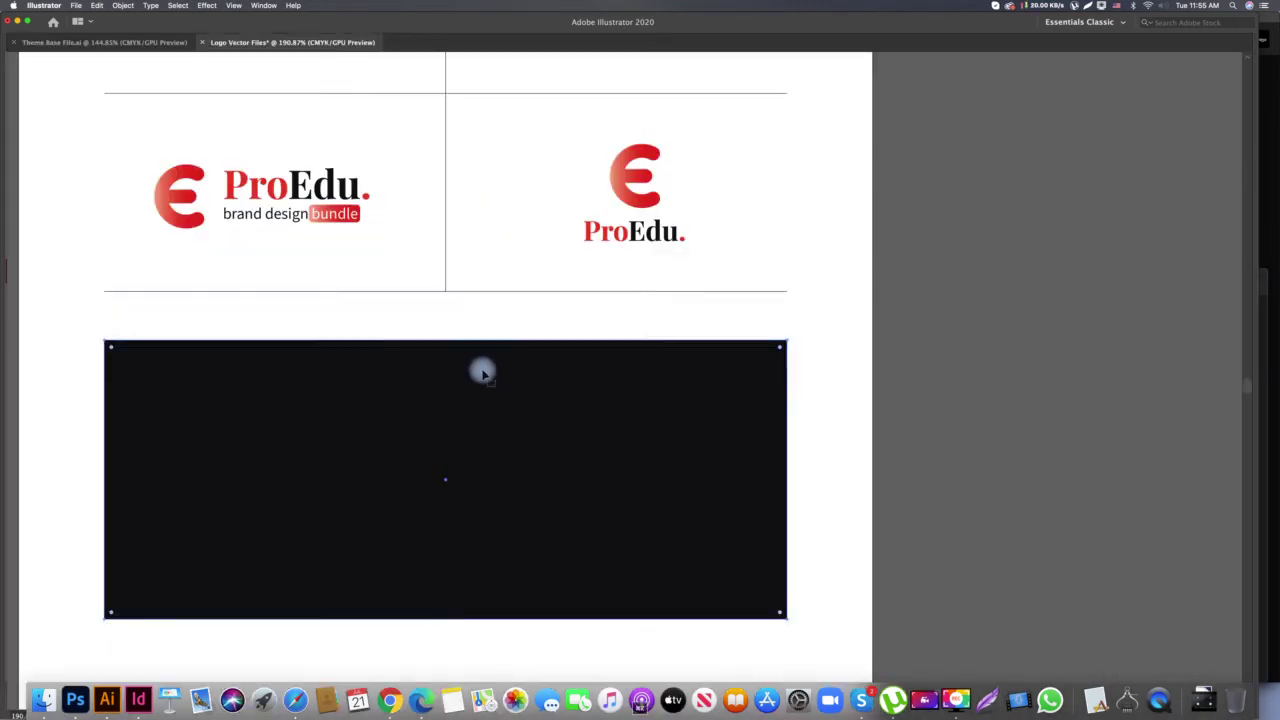
key(super+z)
Copy the row line above the red logos into the upper part of the black rectangle and make its stroke white
click(500, 94)
drag(500, 94, 494, 326)
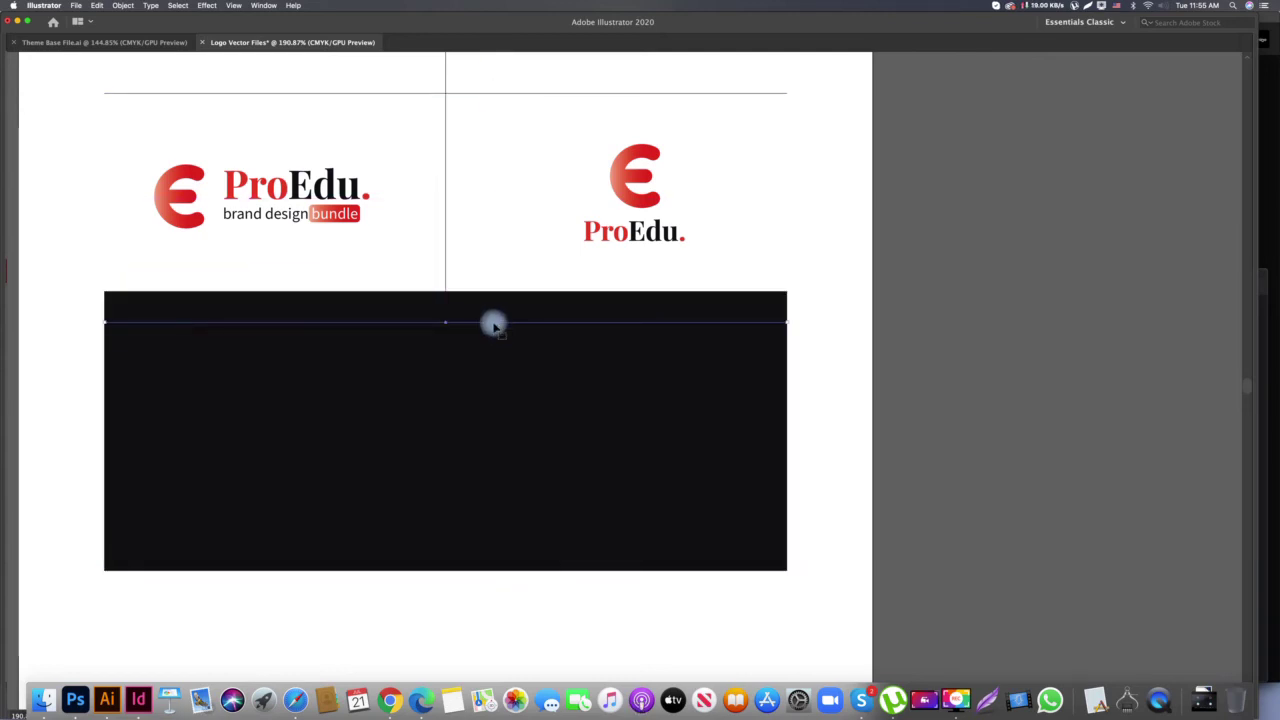
key(Tab)
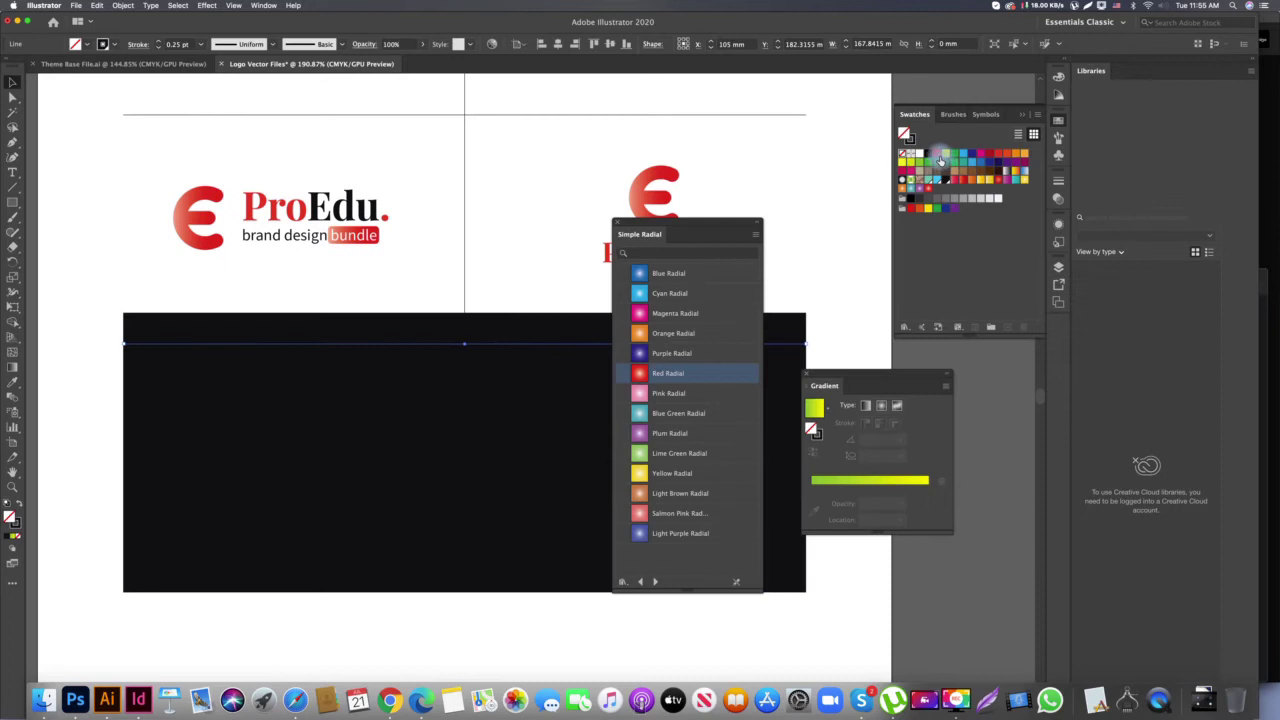
click(526, 280)
key(Tab)
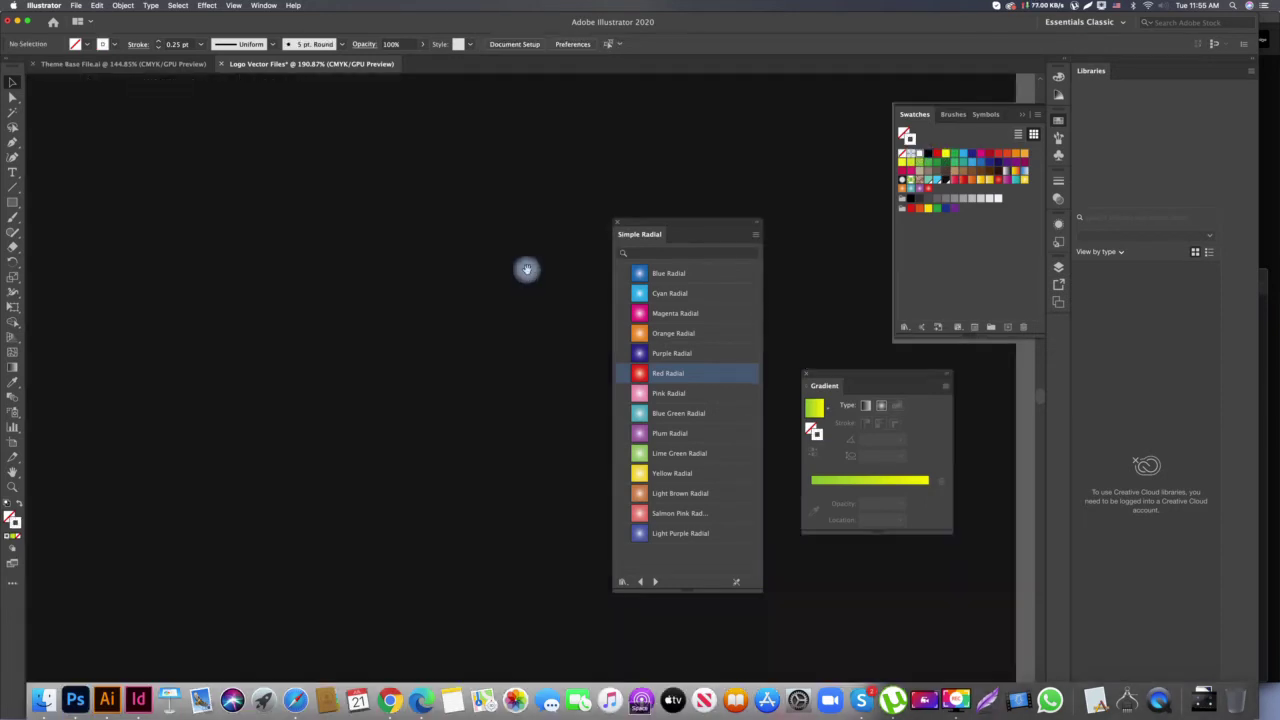
scroll(499, 160, up, 5)
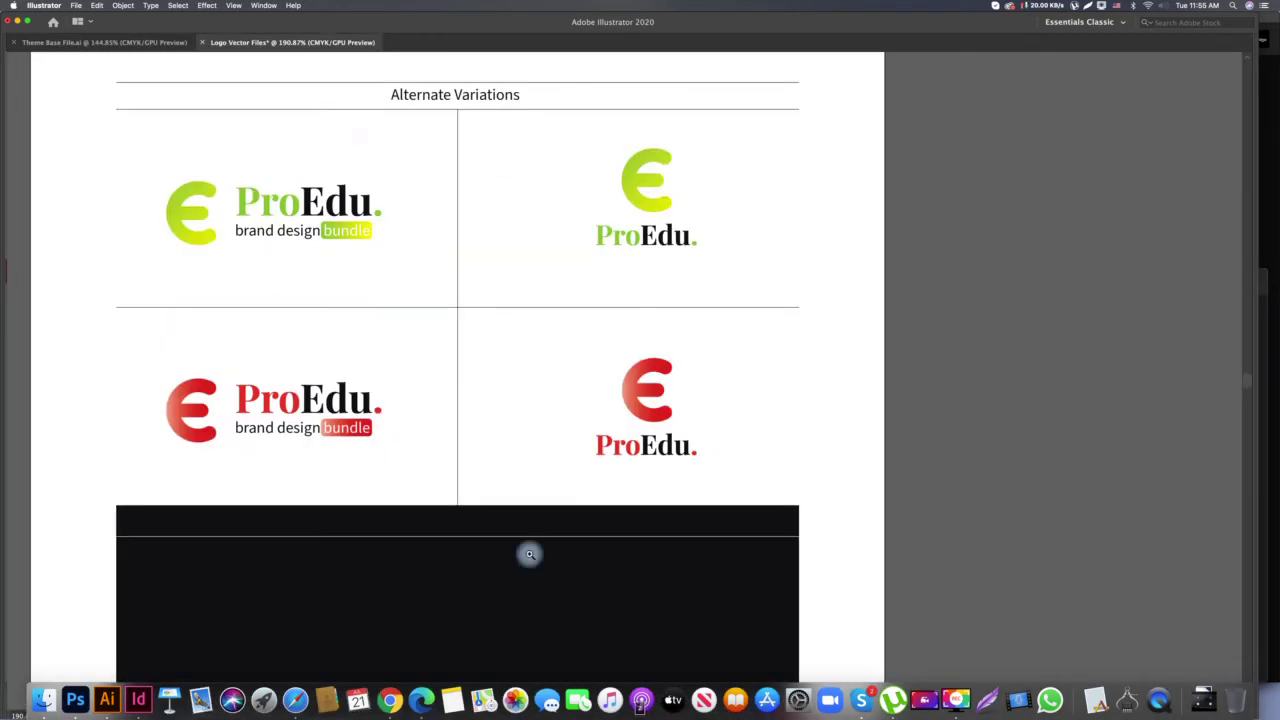
Reduce the opacity of the white line on the black rectangle to about 30%
click(528, 538)
key(Tab)
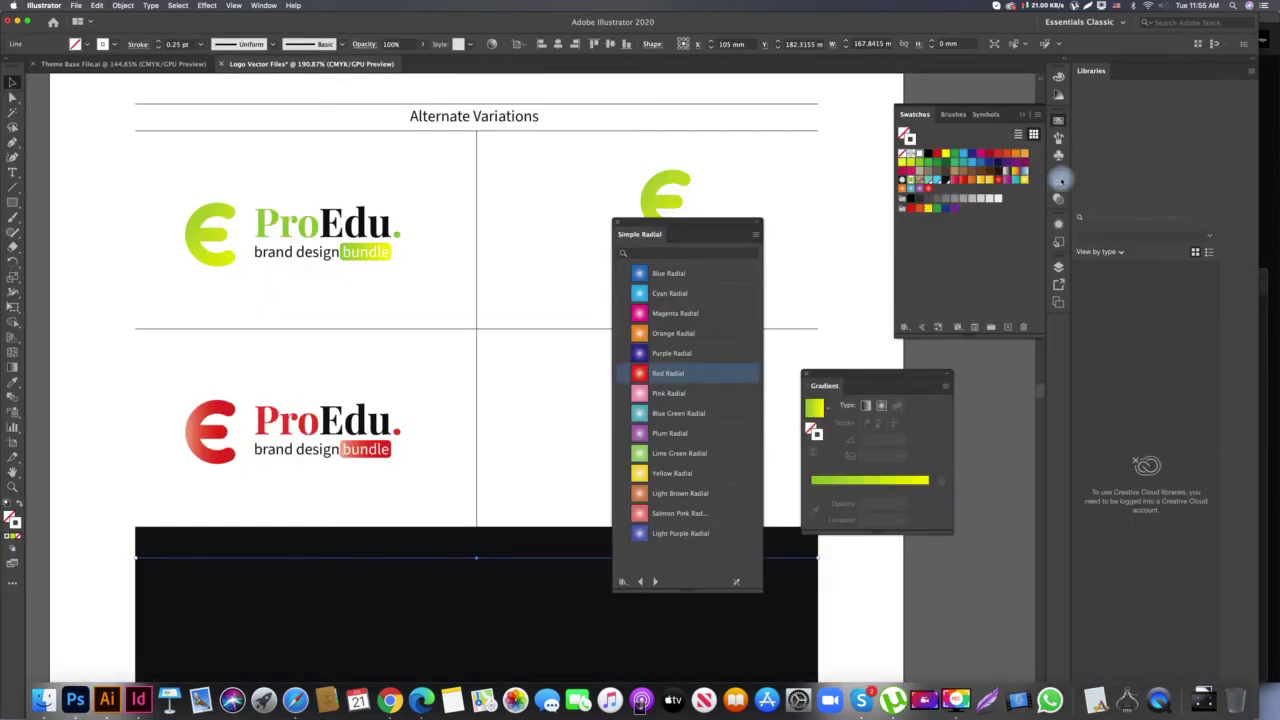
click(1031, 195)
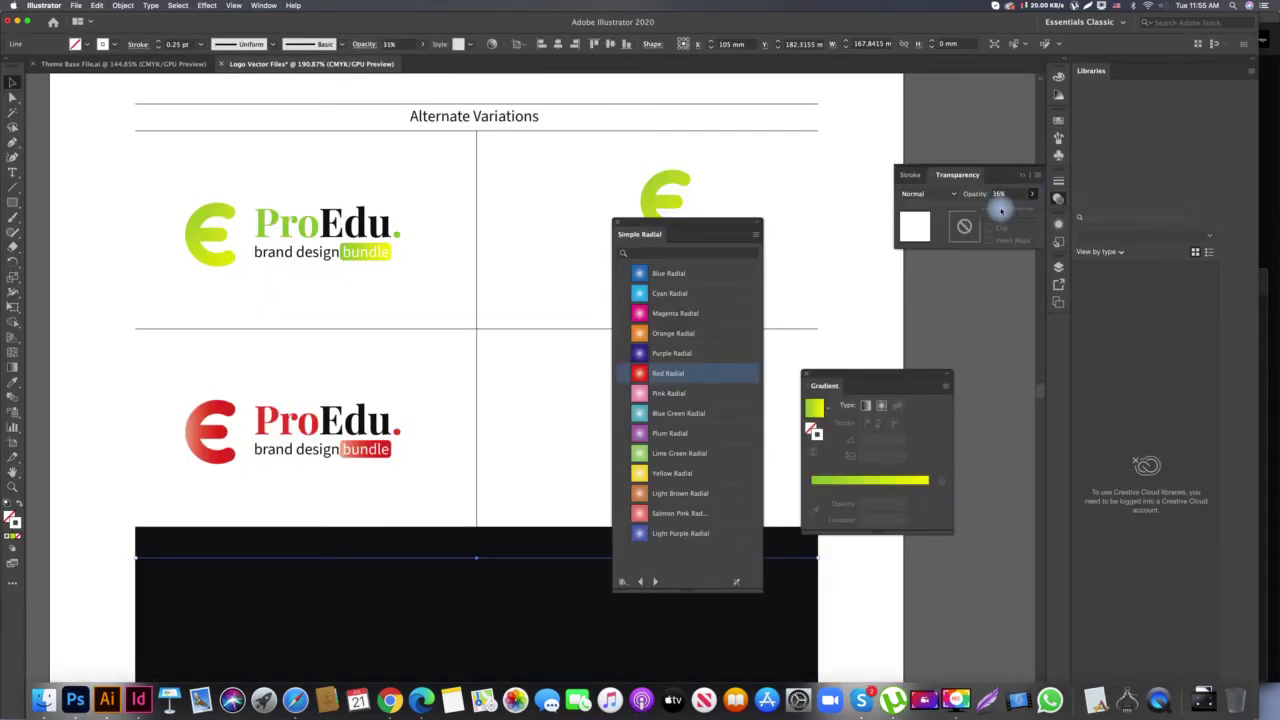
drag(550, 440, 480, 371)
key(Tab)
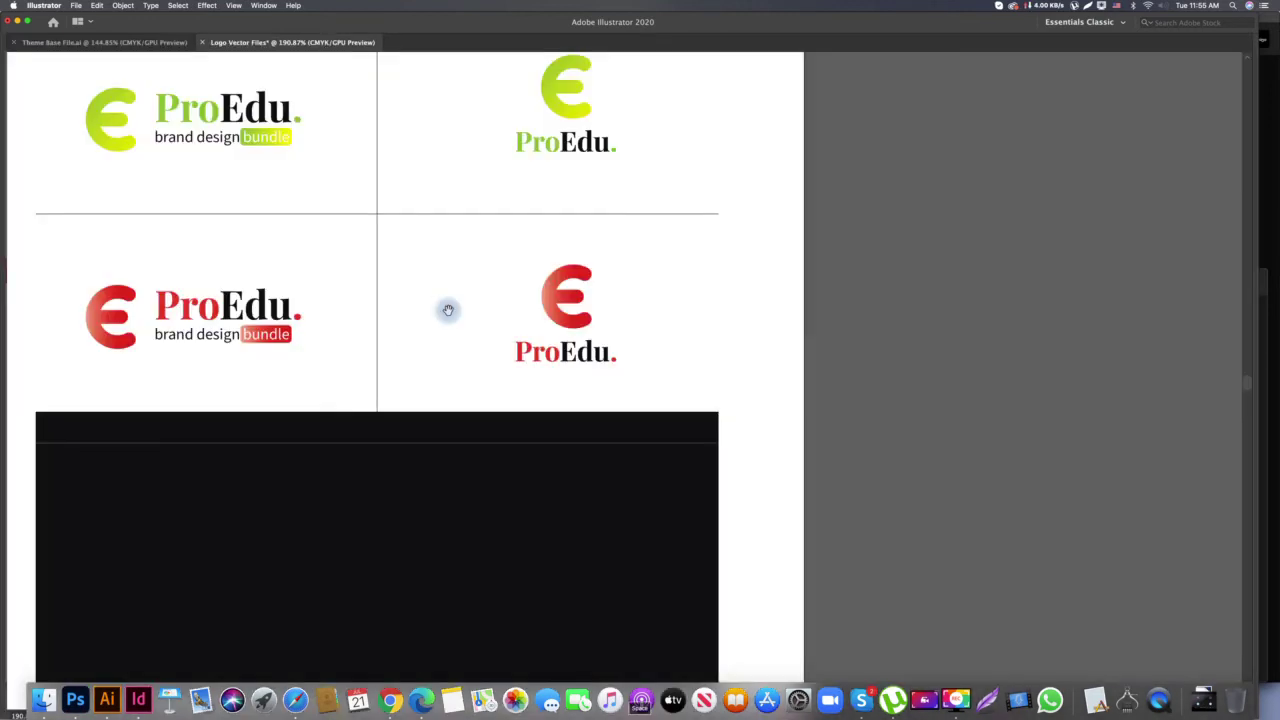
Copy the "Alternate Variations" heading into the strip above the line on the black rectangle and colour it white
drag(444, 216, 463, 309)
drag(406, 100, 434, 530)
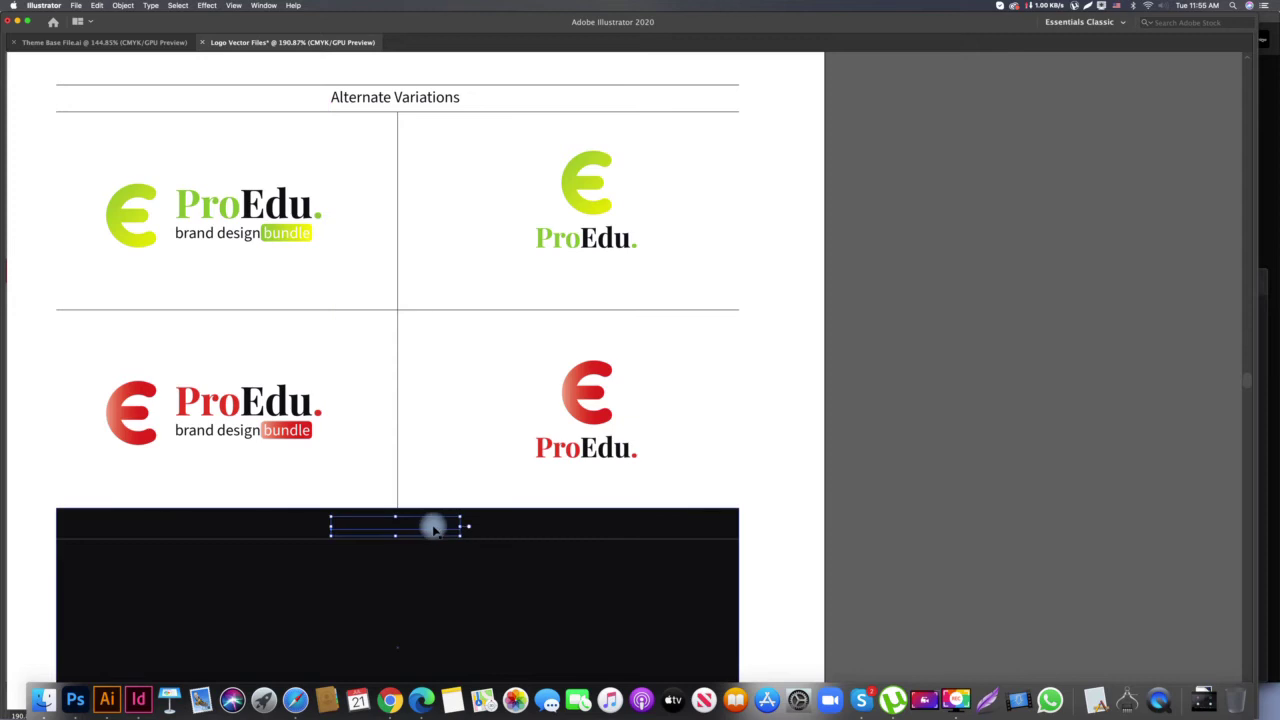
key(i)
click(440, 467)
key(v)
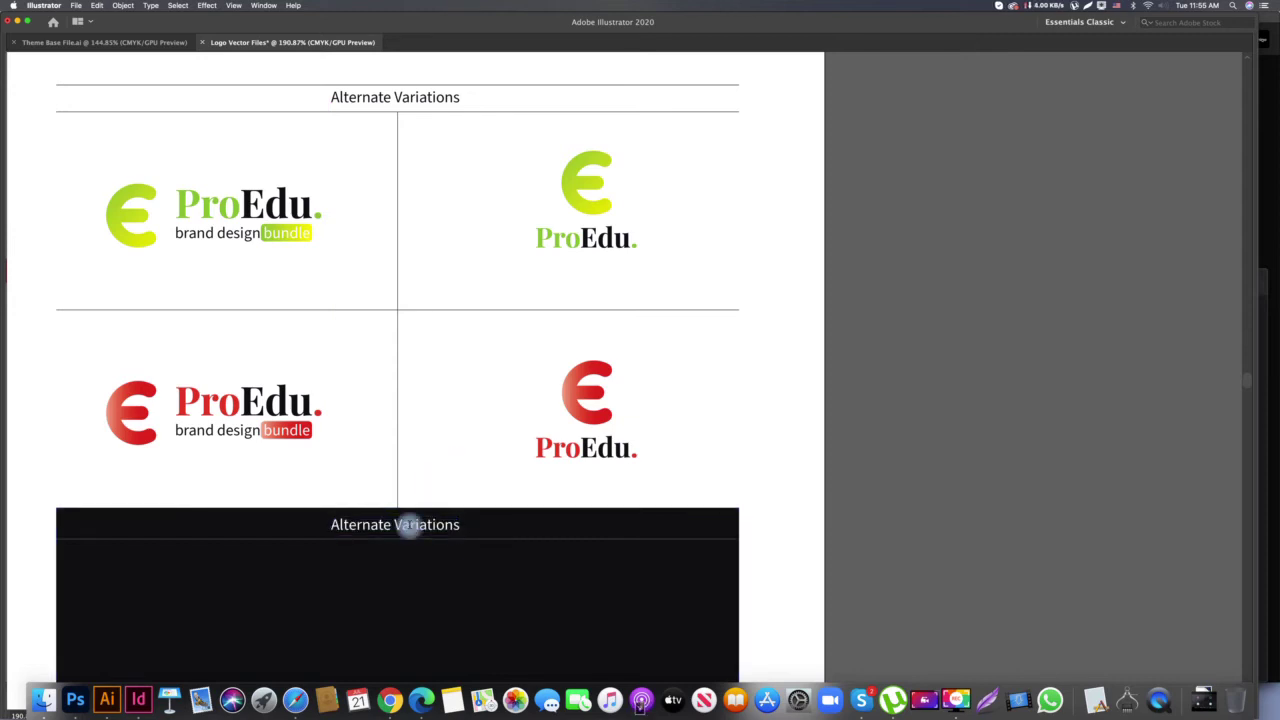
Retitle the copied heading "Black n White Variations", centre it, and add a thin vertical divider down the middle of the black block
triple_click(409, 526)
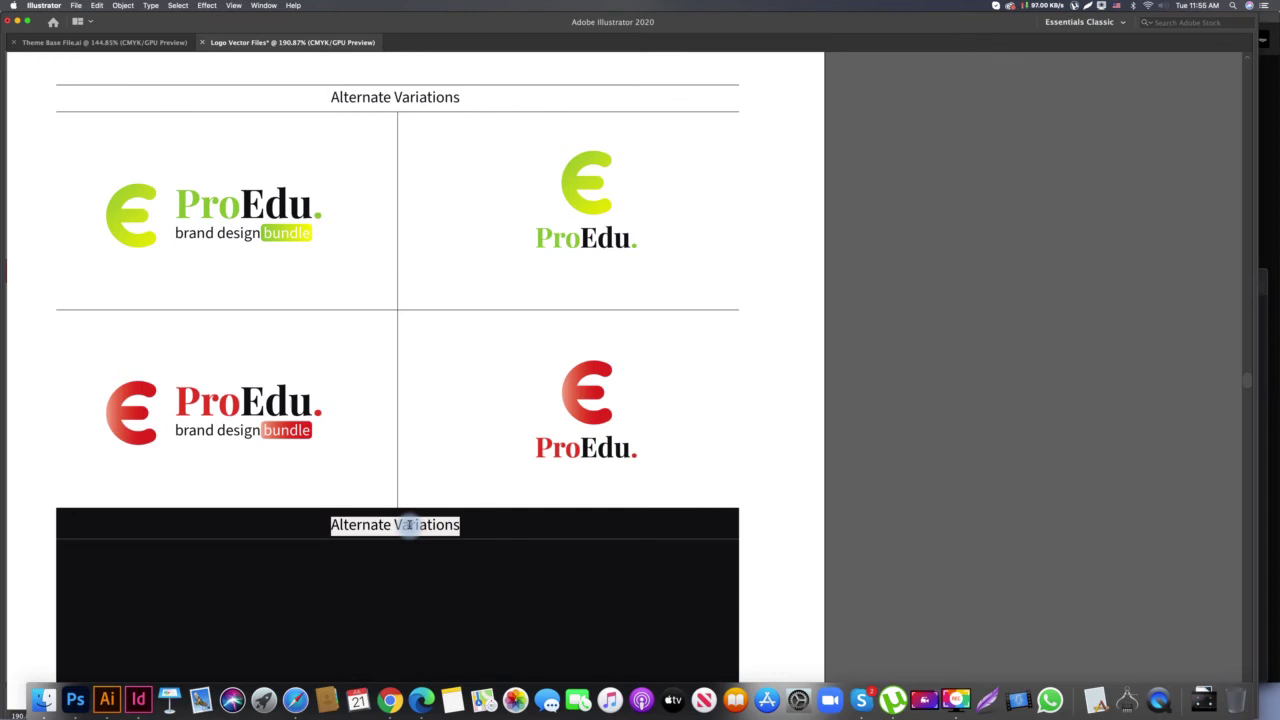
text(Black n Whi)
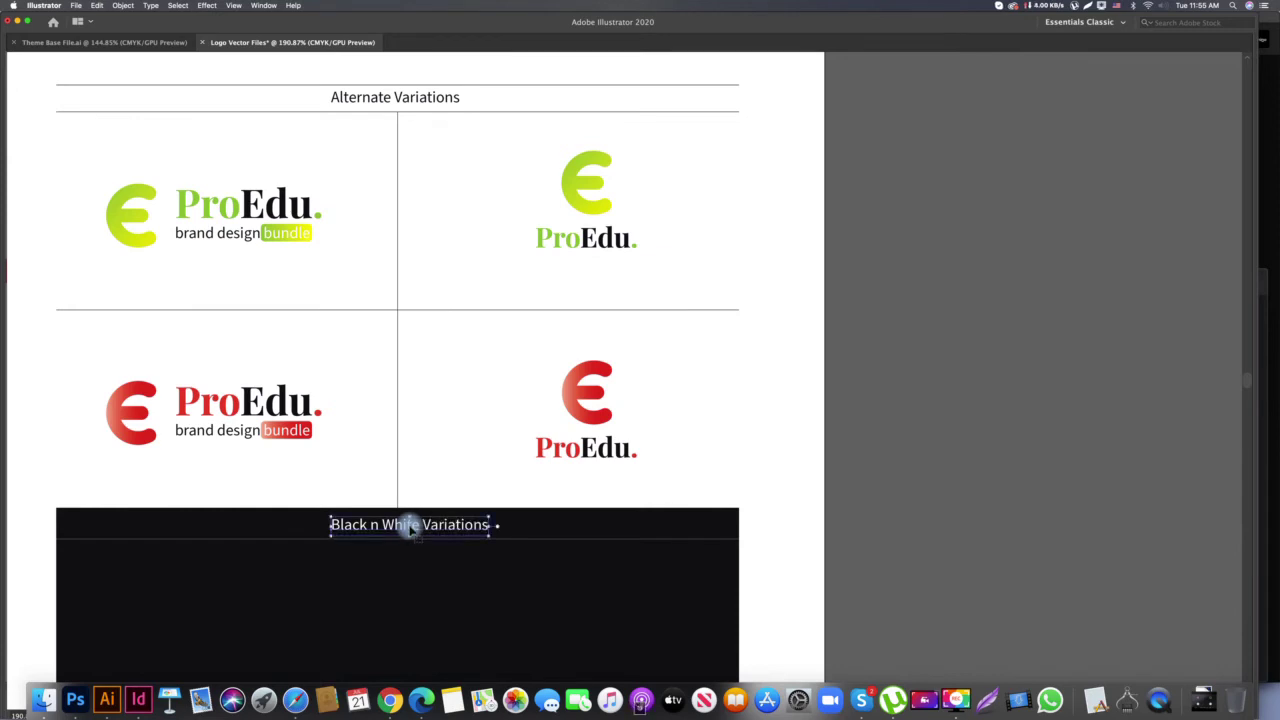
drag(380, 524, 464, 525)
scroll(486, 446, down, 5)
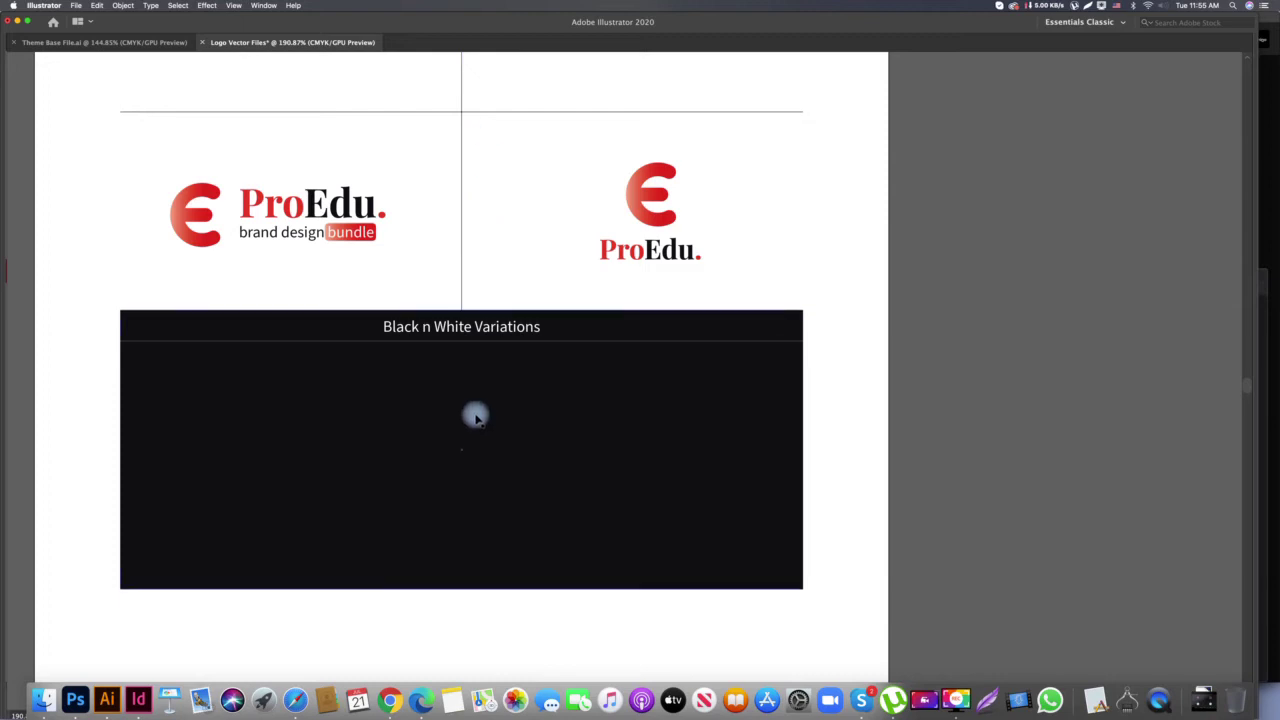
drag(462, 341, 462, 589)
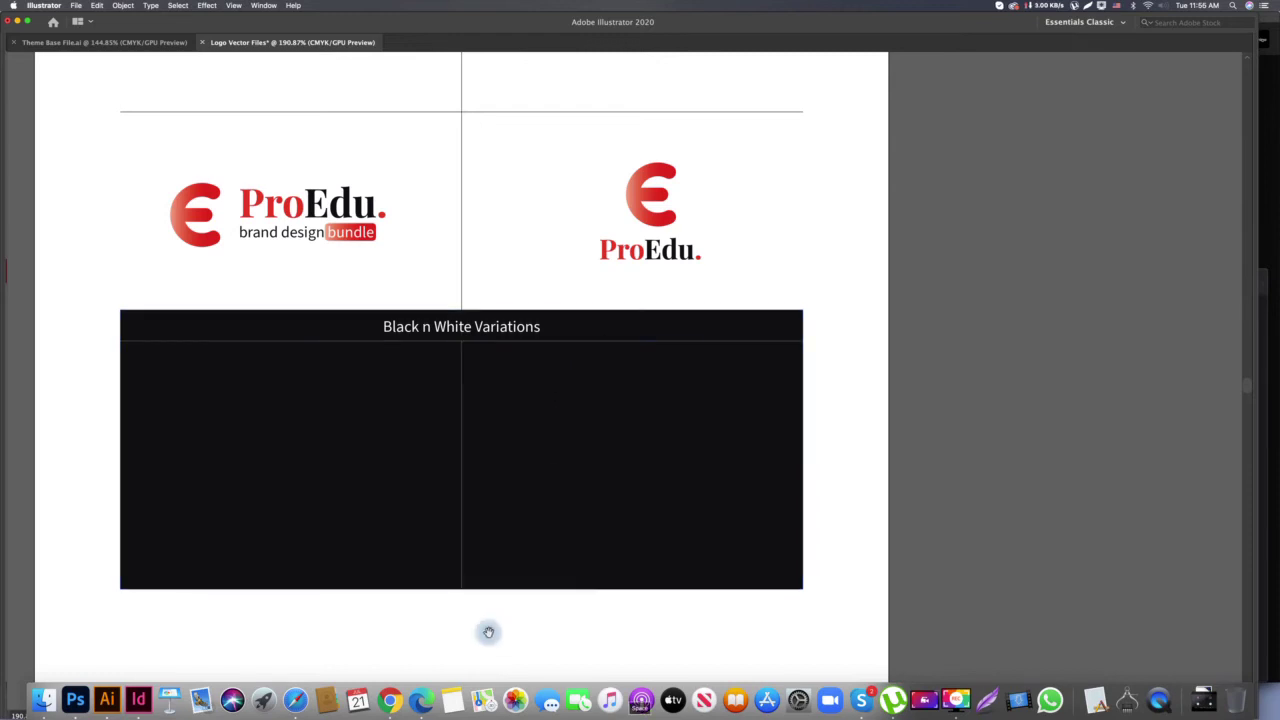
Copy the red horizontal and stacked logos down into the two cells of the black block
scroll(394, 269, left, 3)
click(406, 200)
click(700, 212)
click(700, 212)
drag(700, 212, 700, 418)
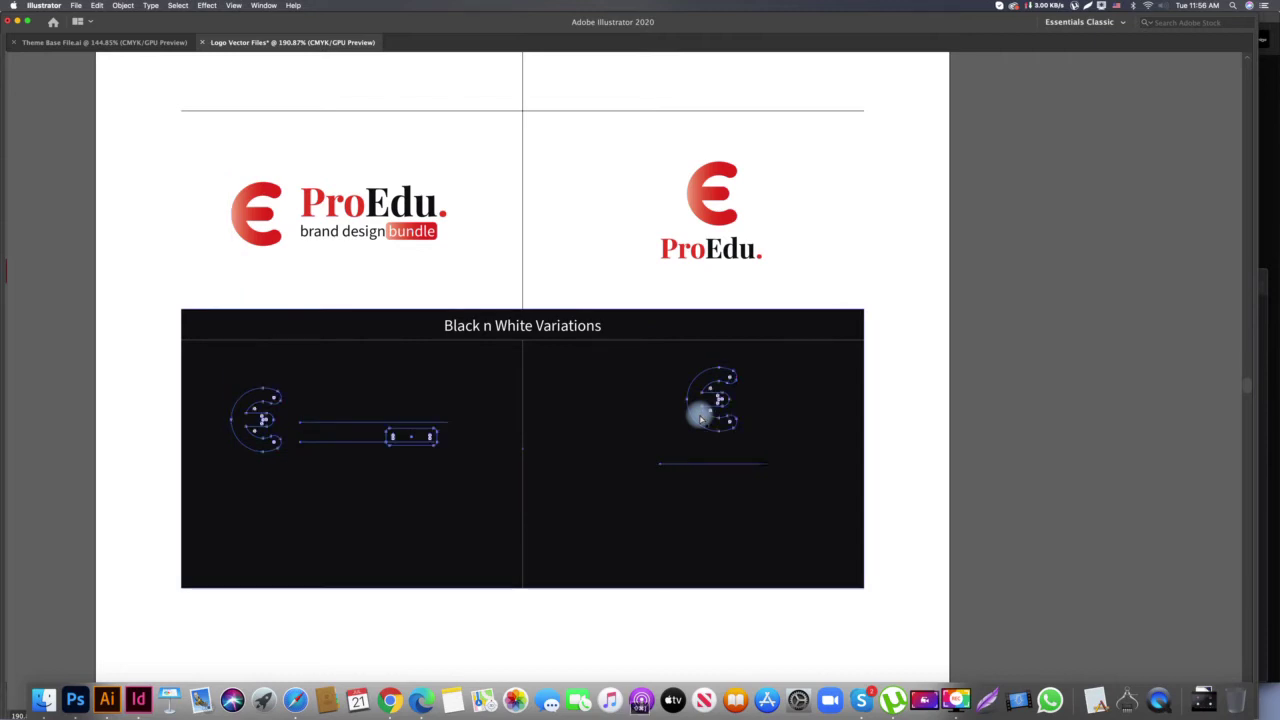
key(Tab)
click(449, 621)
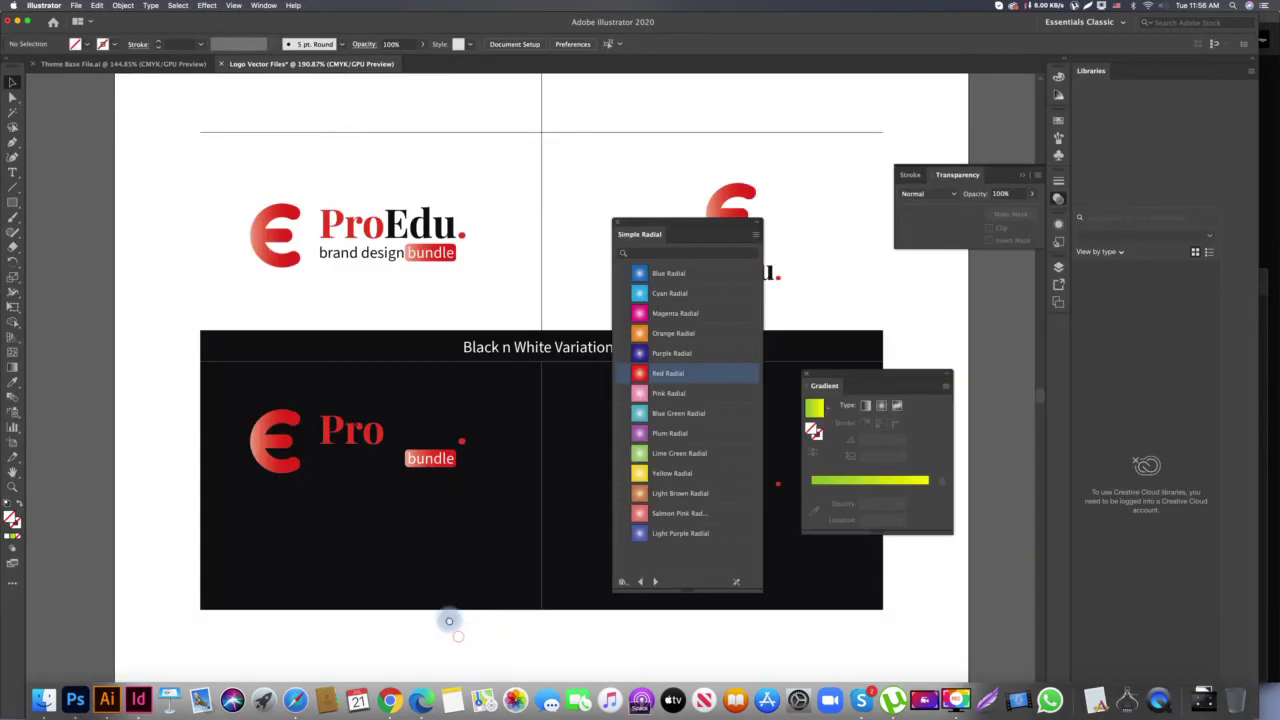
Fill the E icon of the horizontal logo on the black block with white
scroll(449, 621, down, 2)
scroll(449, 621, right, 3)
scroll(323, 323, up, 4)
drag(443, 407, 419, 431)
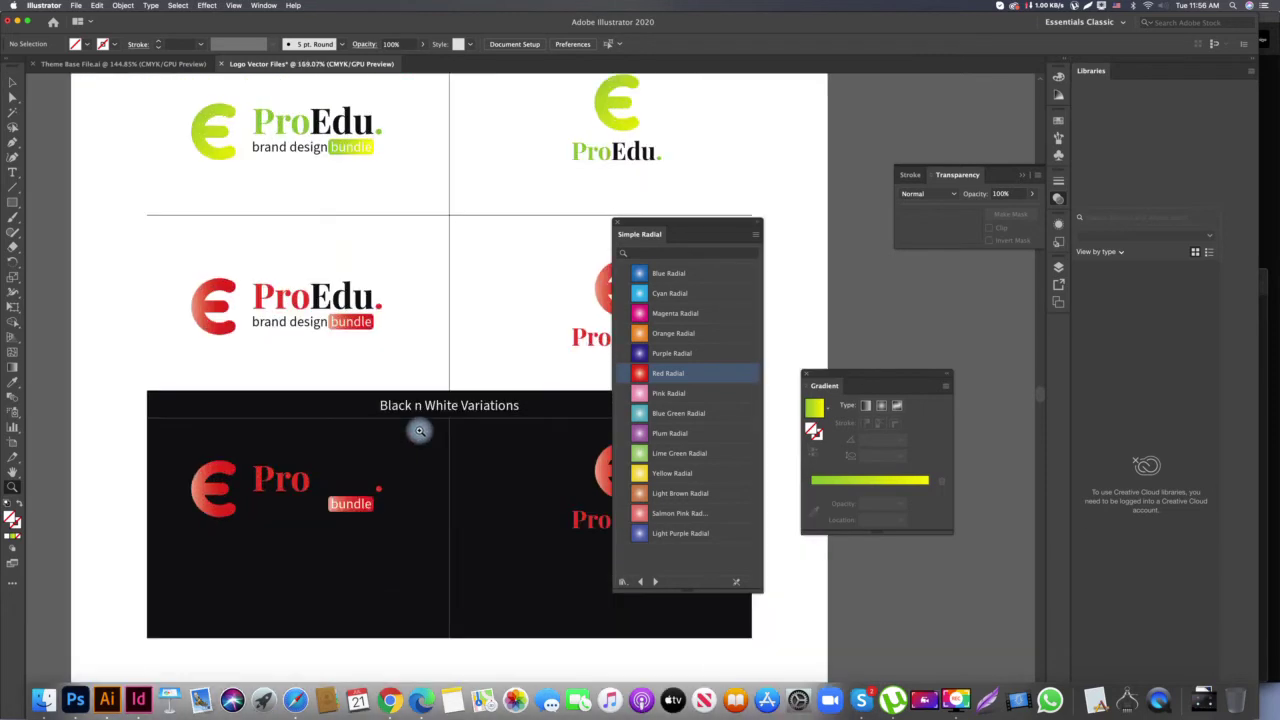
key(v)
click(300, 477)
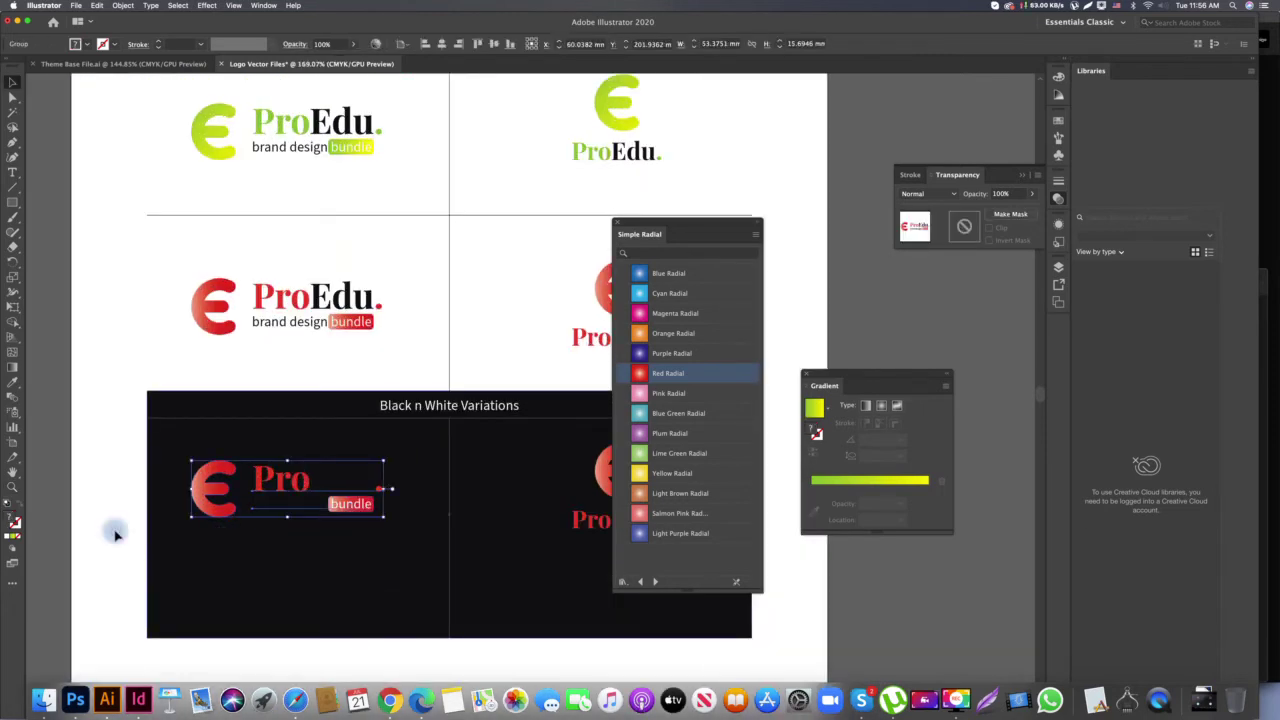
key(a)
click(232, 505)
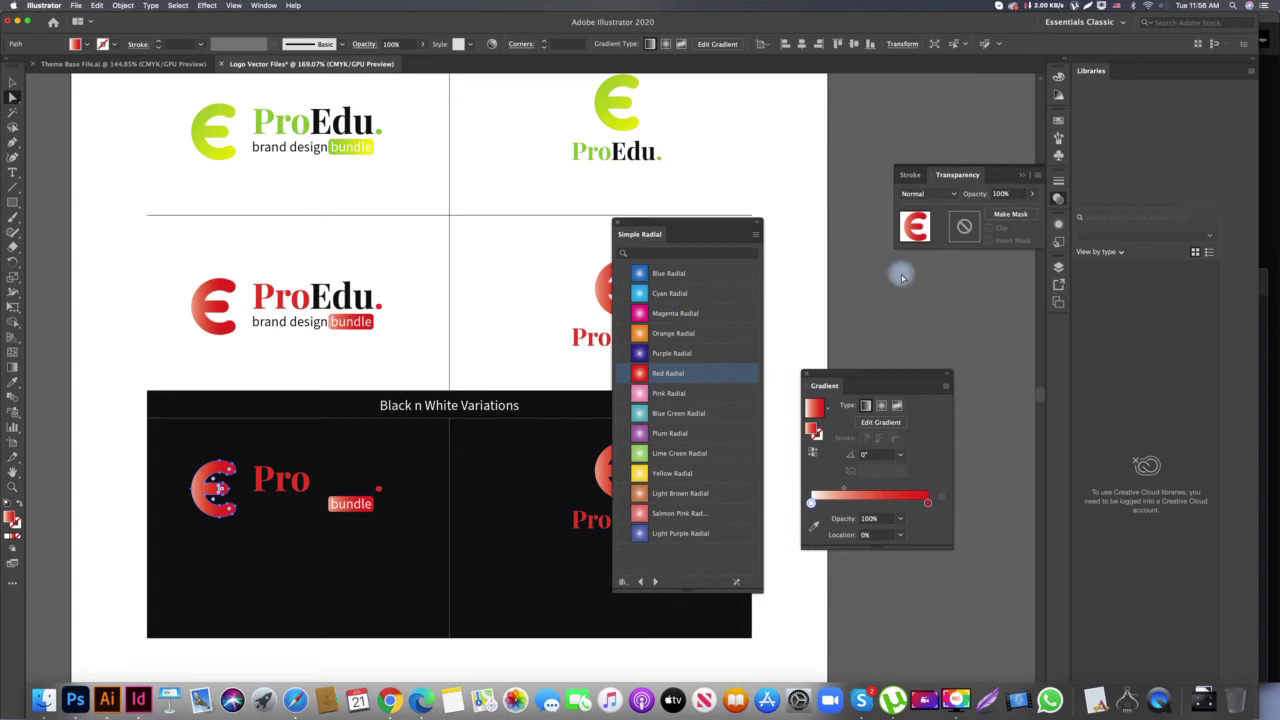
click(1059, 121)
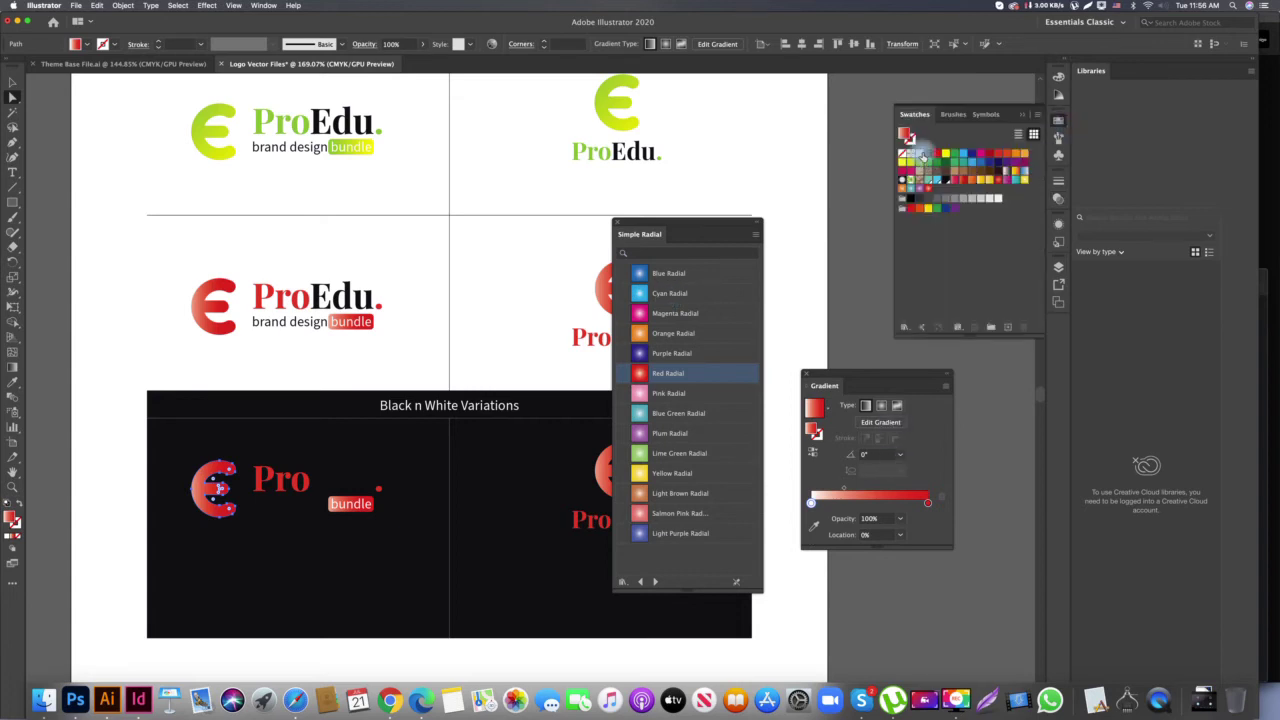
click(920, 152)
Colour "Edu" and "brand design" white in the horizontal logo on the black block
click(320, 476)
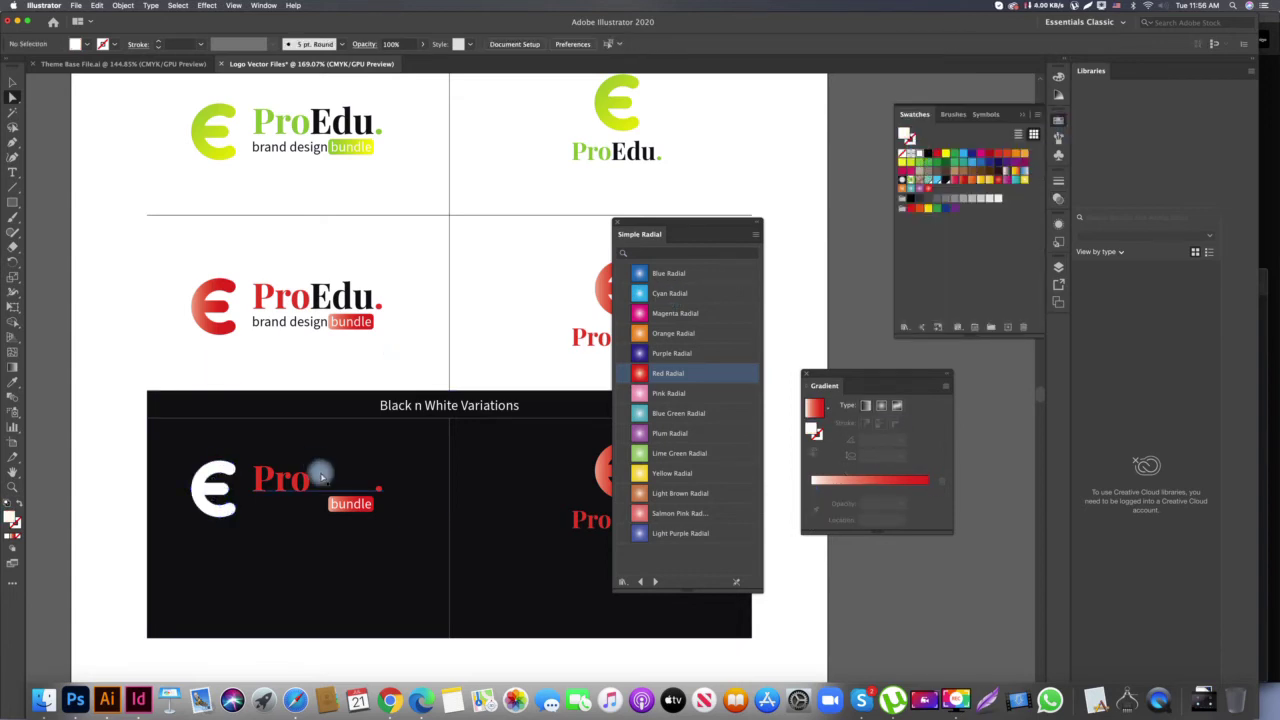
key(t)
drag(309, 481, 460, 484)
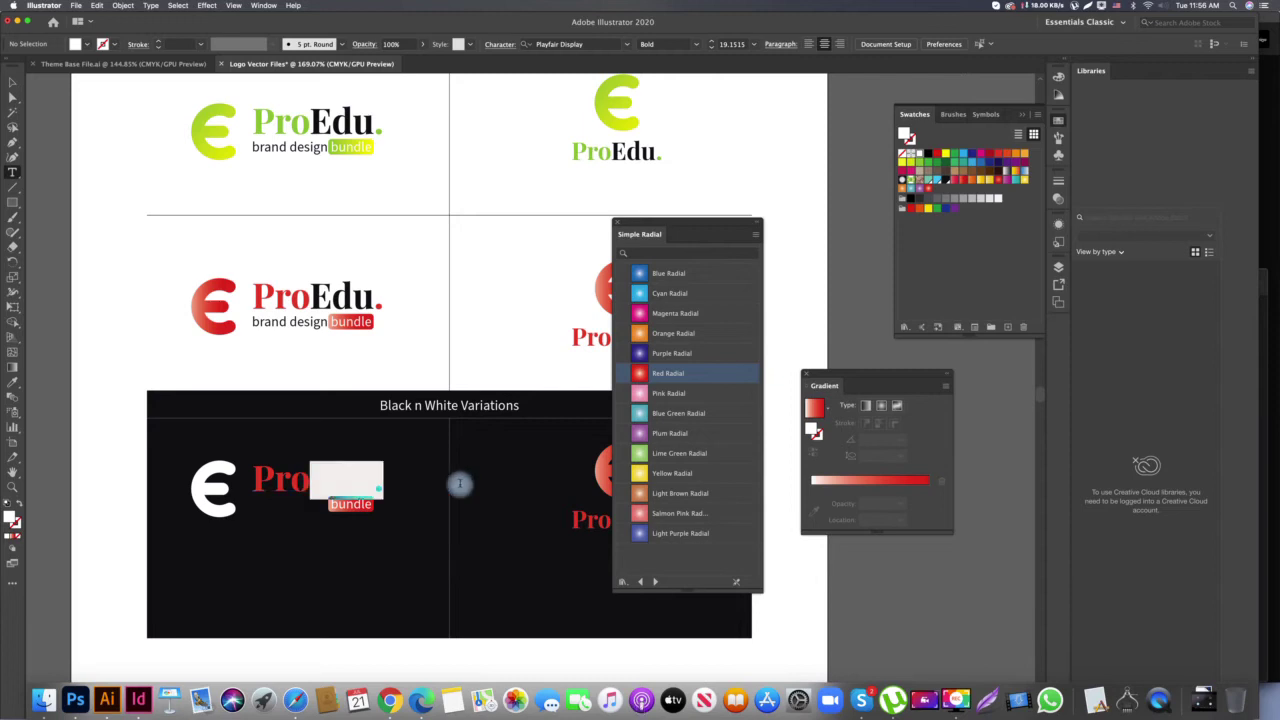
click(918, 153)
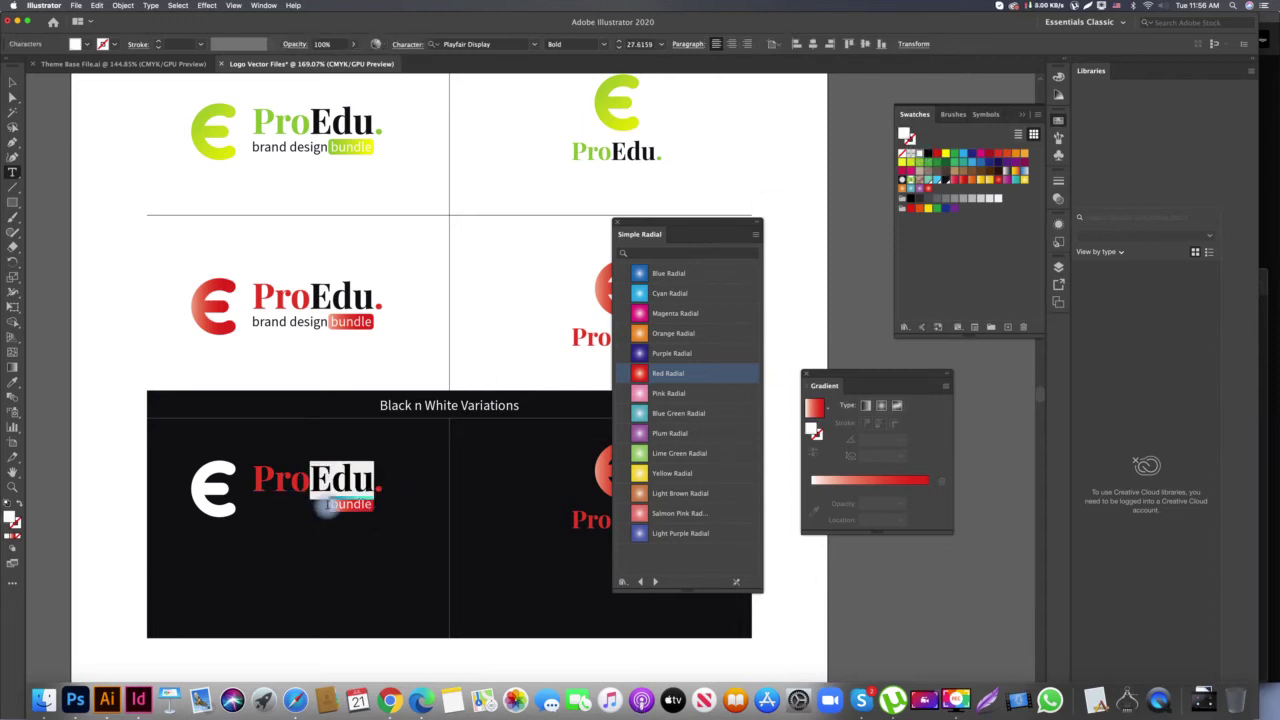
drag(328, 505, 212, 496)
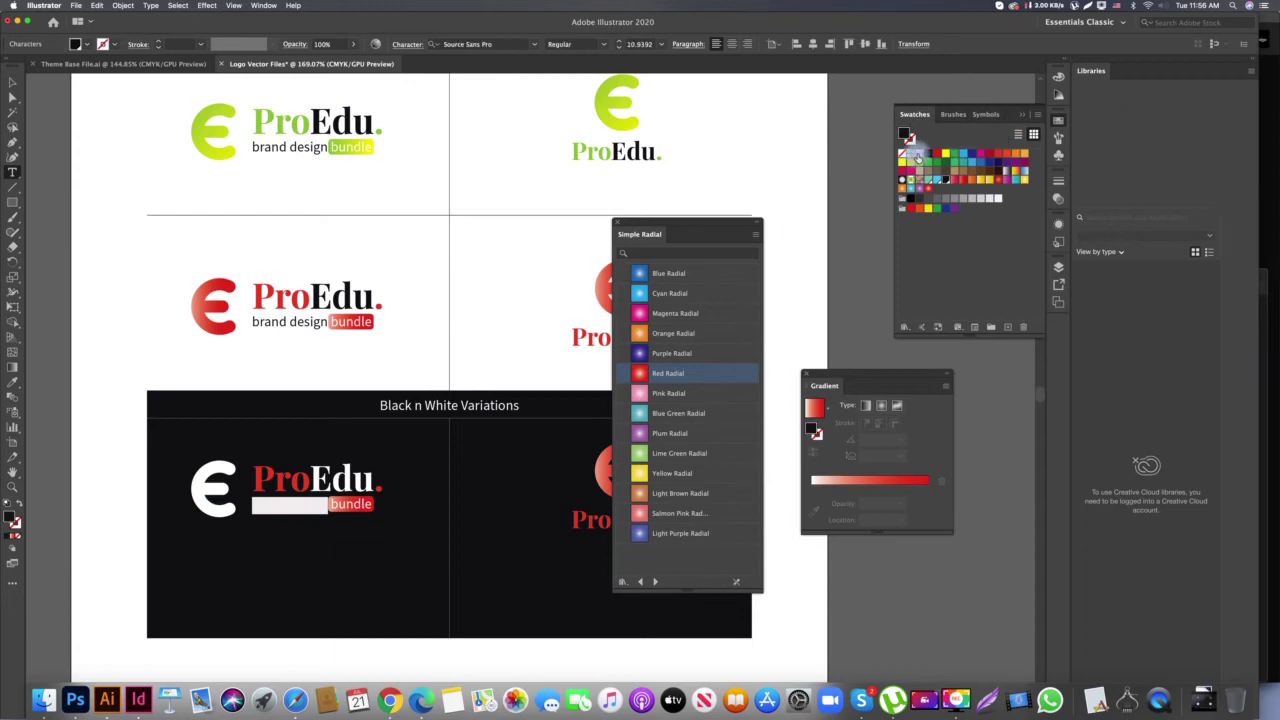
Colour "Pro" and the full stop grey in the horizontal logo on the black block
drag(309, 480, 212, 486)
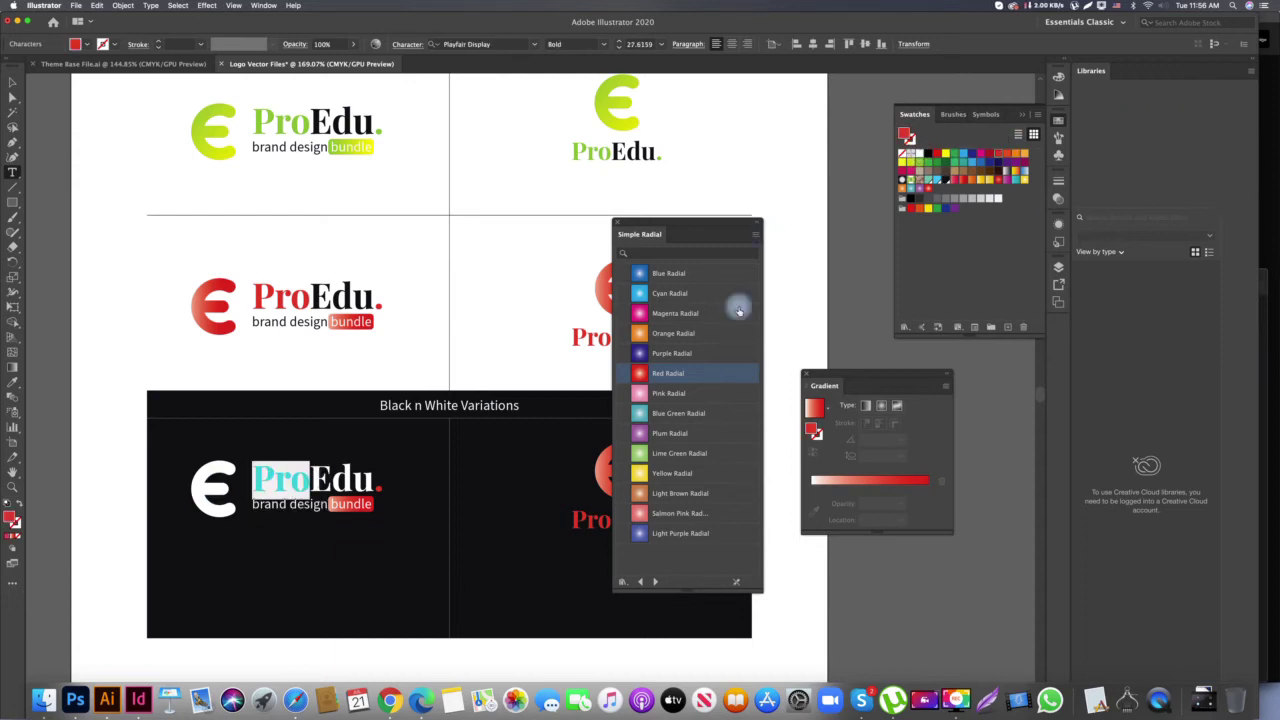
click(989, 199)
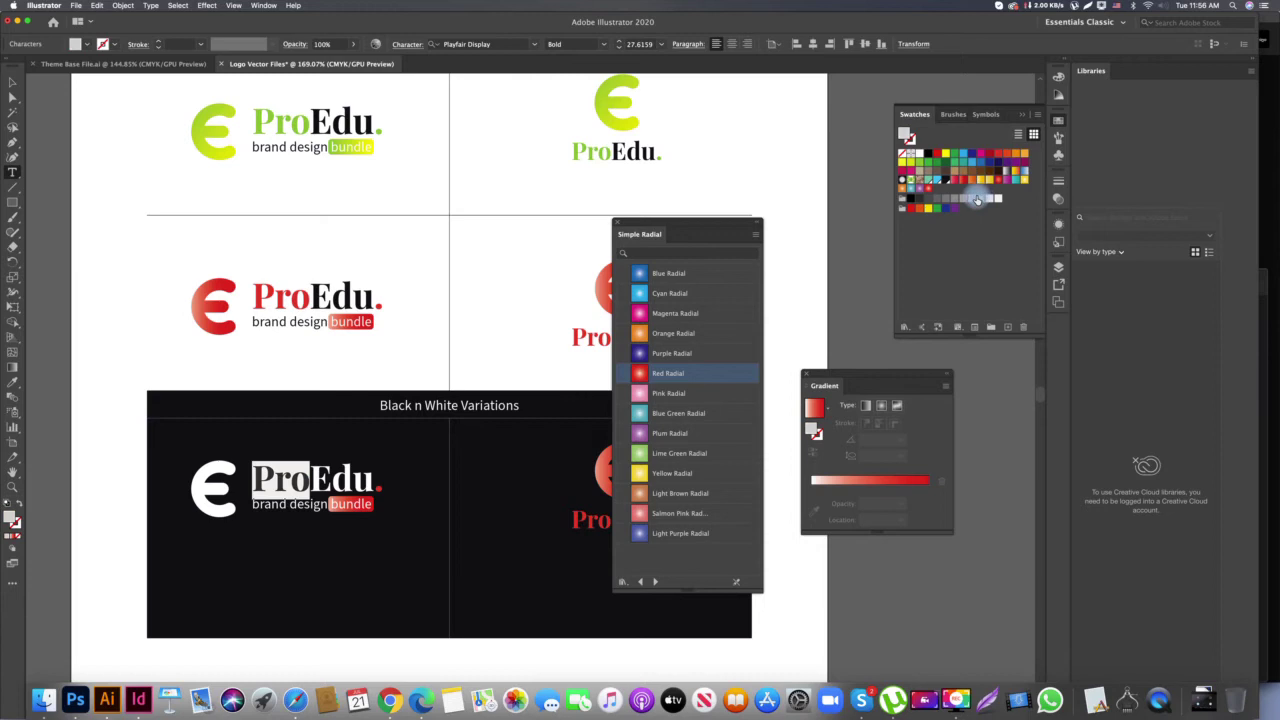
click(309, 480)
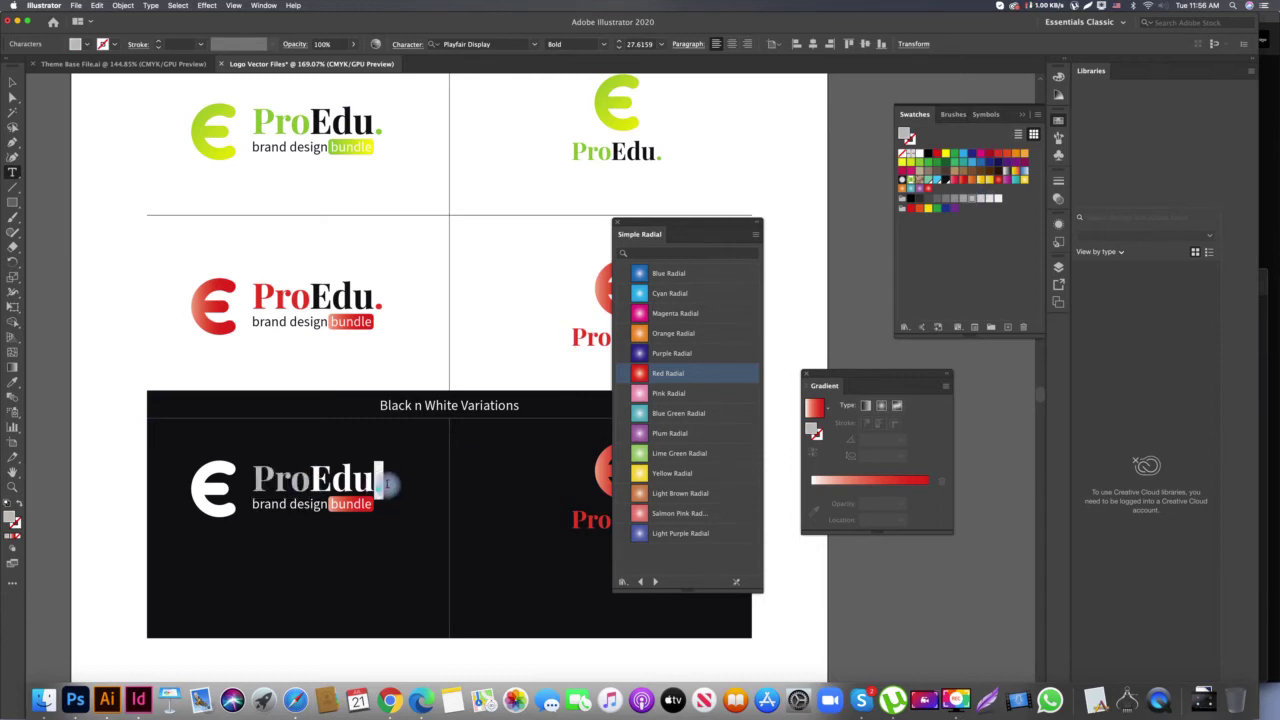
click(910, 207)
click(967, 203)
click(303, 481)
key(Escape)
Fill the tag behind "bundle" in the black block's horizontal logo with grey
click(367, 561)
key(g)
click(377, 503)
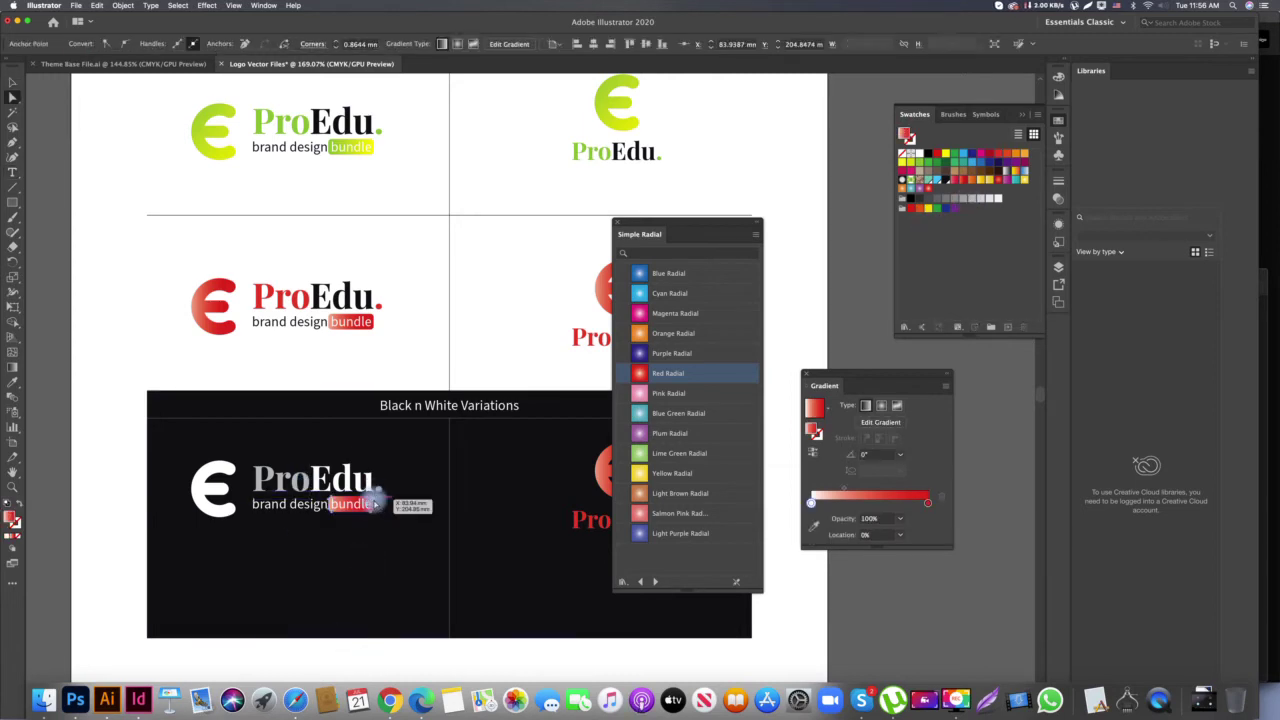
key(super+z)
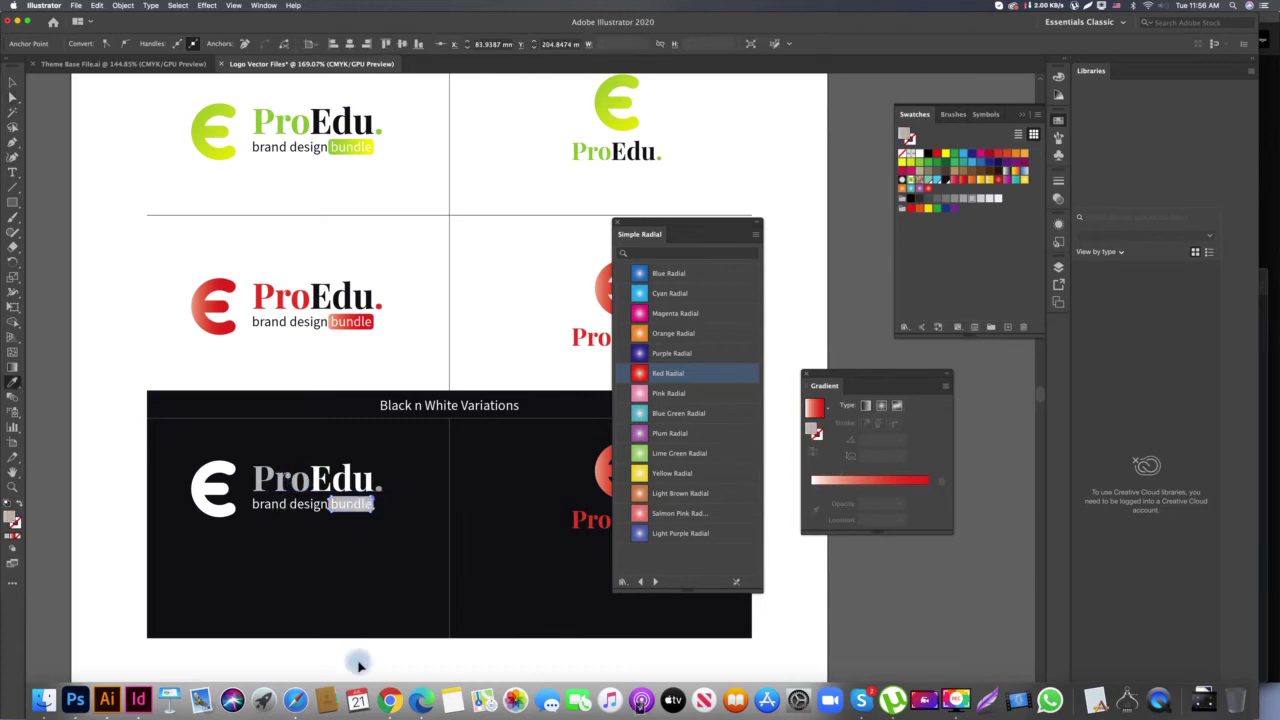
Fill the E icon of the stacked logo on the black block with white
key(Tab)
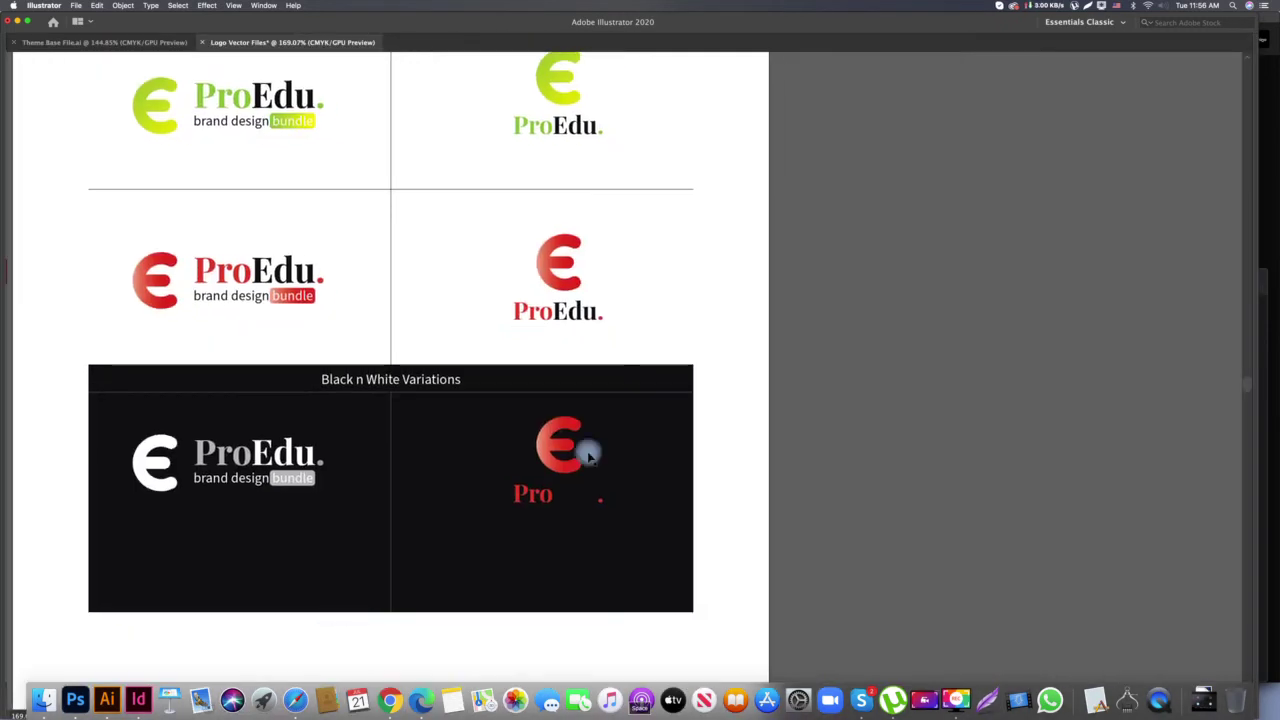
key(i)
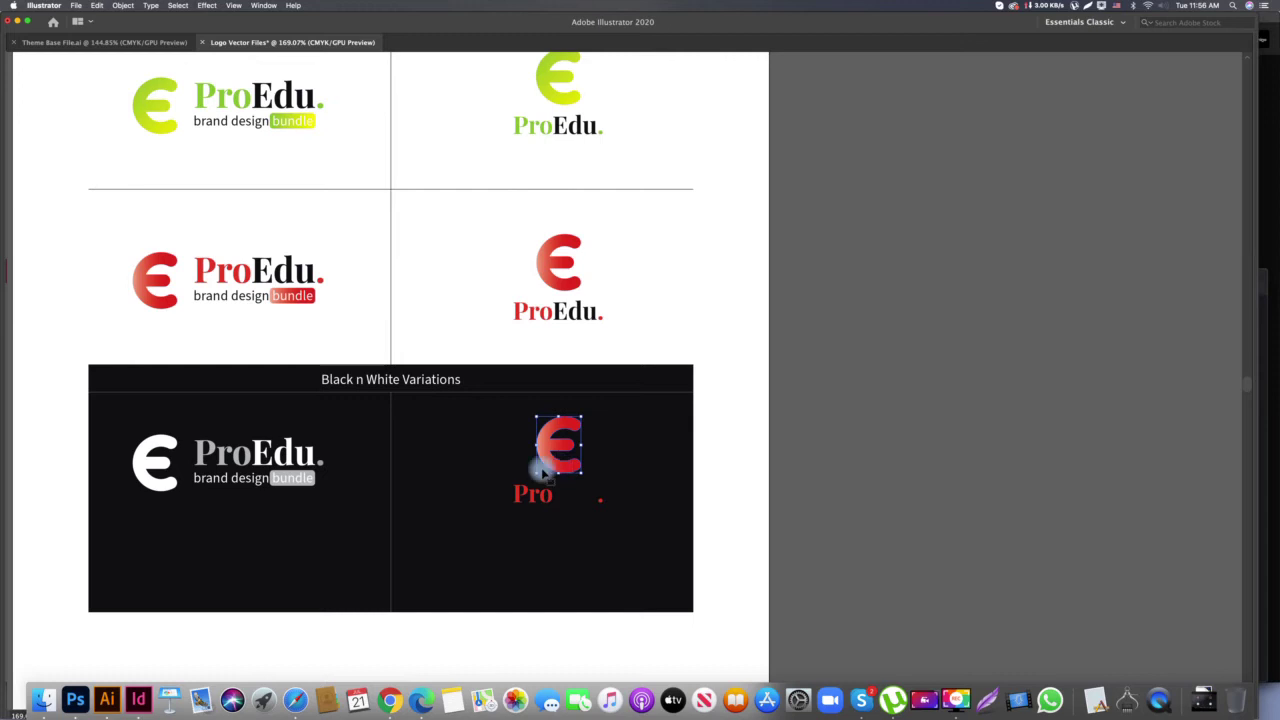
click(155, 480)
Colour "Pro" and the full stop grey and "Edu" white in the stacked logo on the black block
click(526, 511)
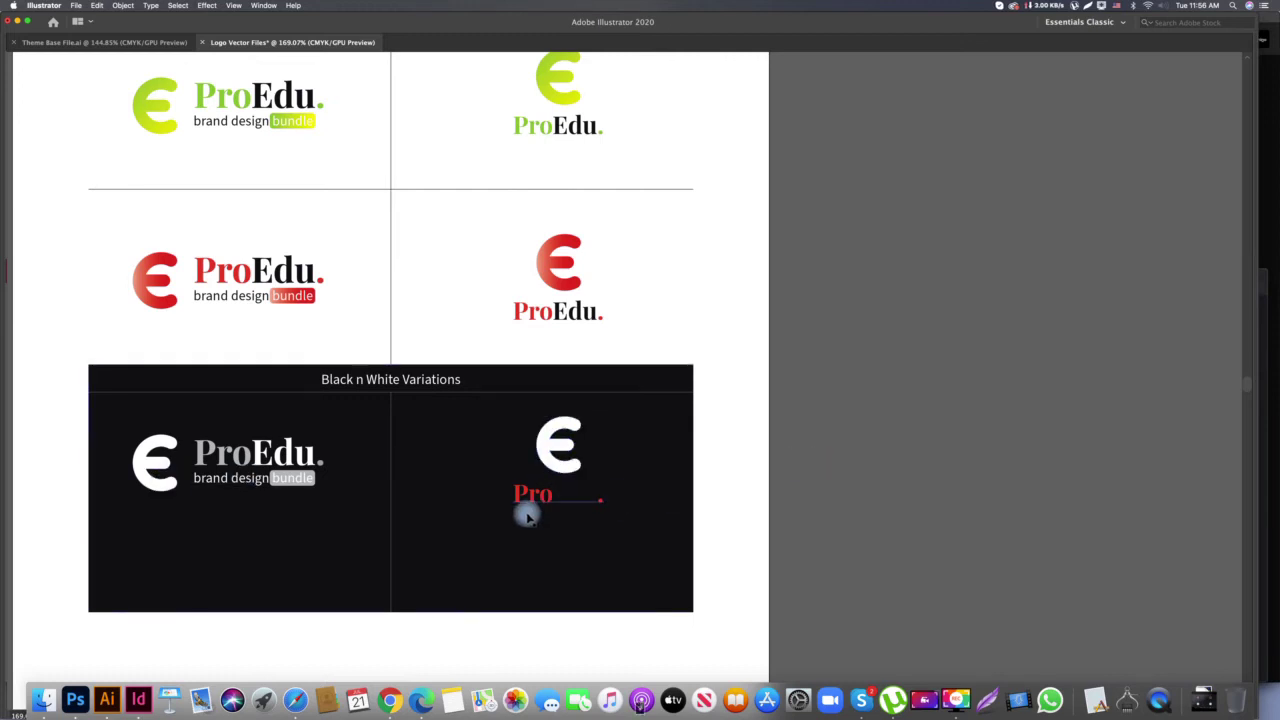
key(Tab)
drag(571, 513, 450, 503)
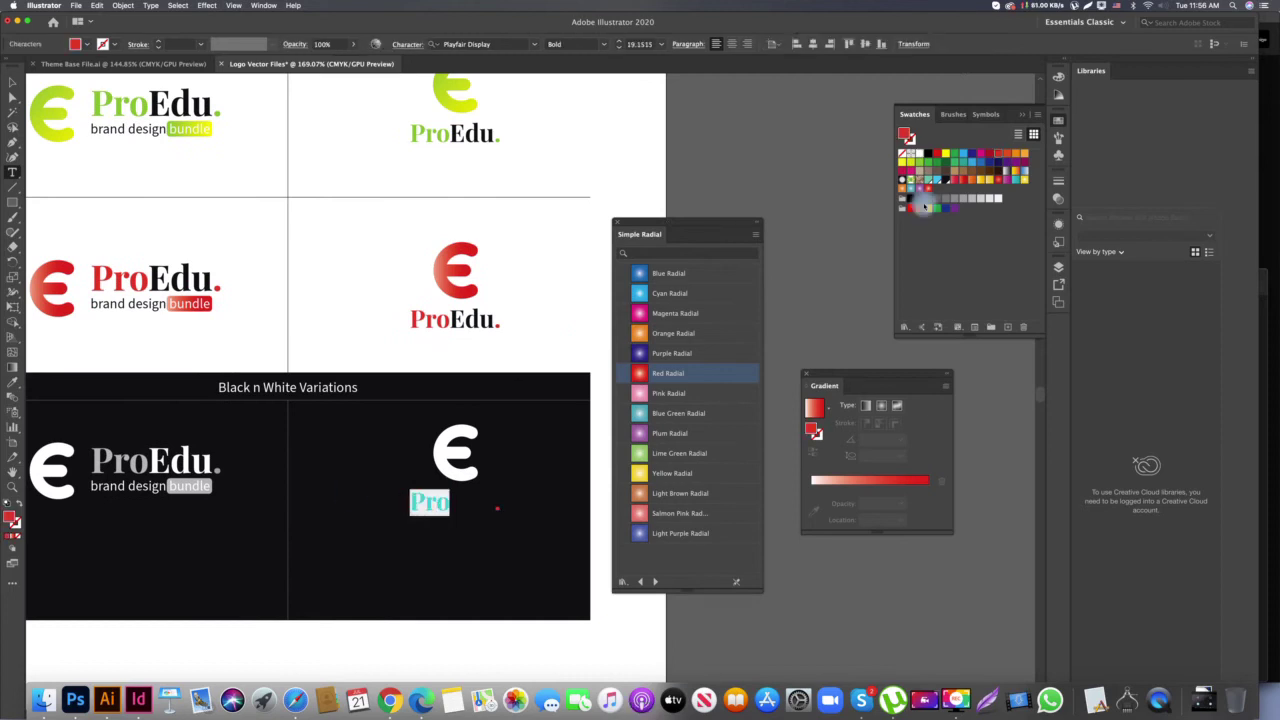
click(953, 203)
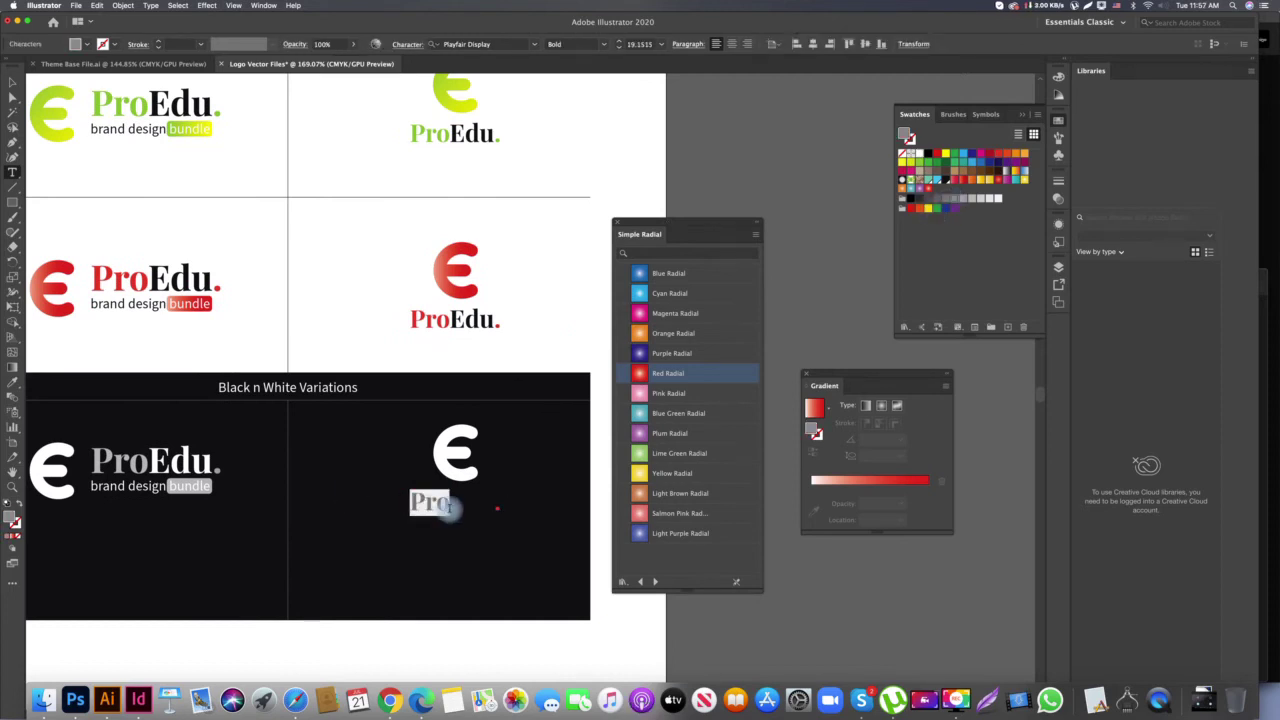
drag(451, 503, 481, 502)
click(960, 178)
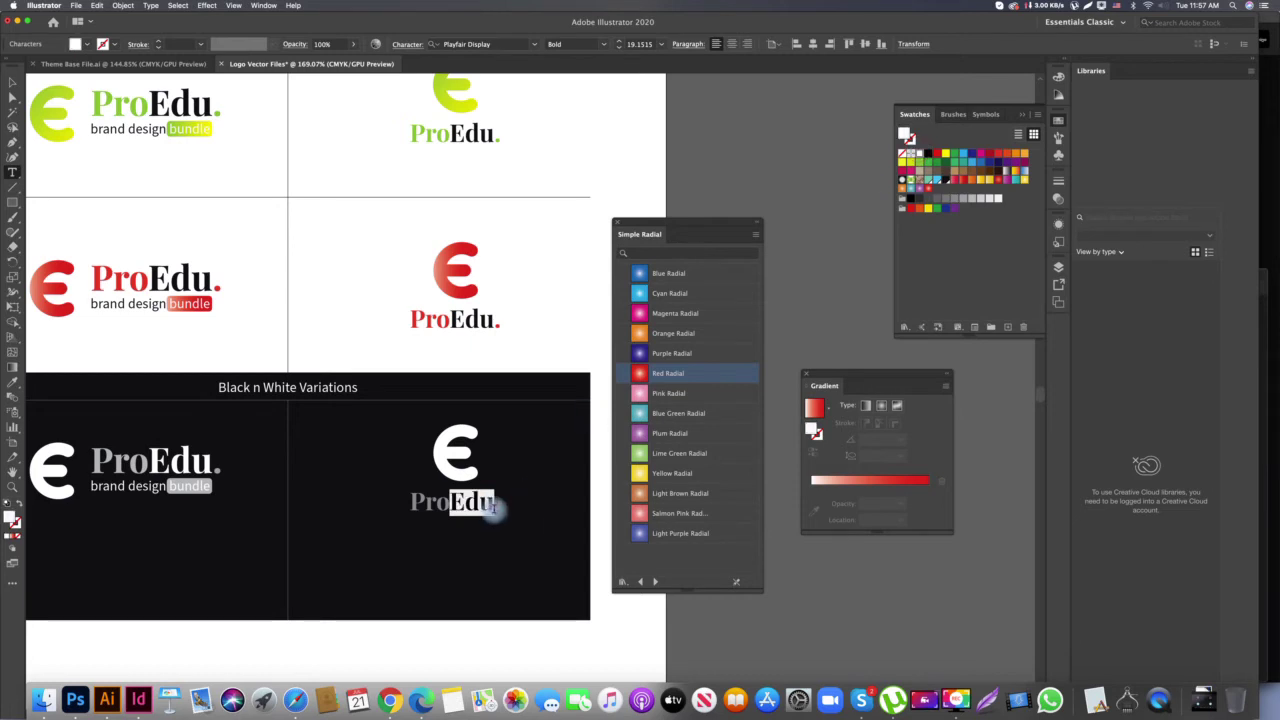
click(493, 508)
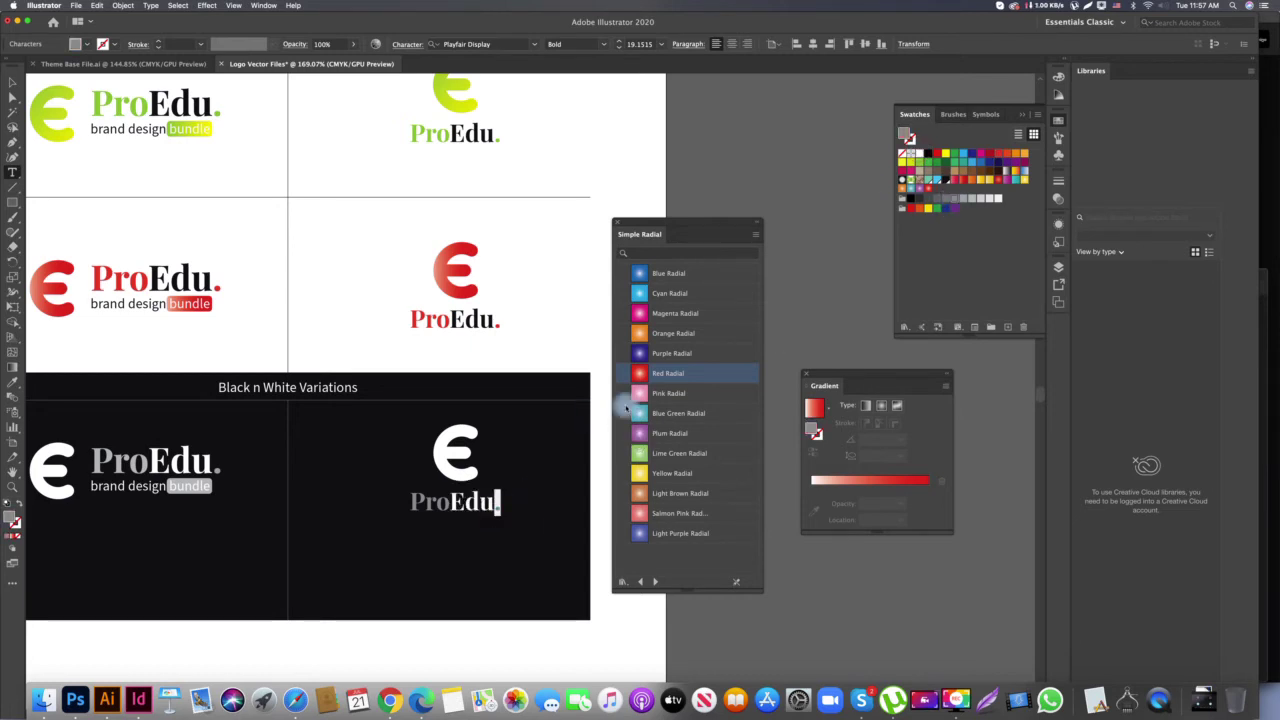
key(Escape)
Shorten the vertical divider and the black block from below so both end just beneath the black-and-white logos
drag(589, 340, 476, 340)
key(Tab)
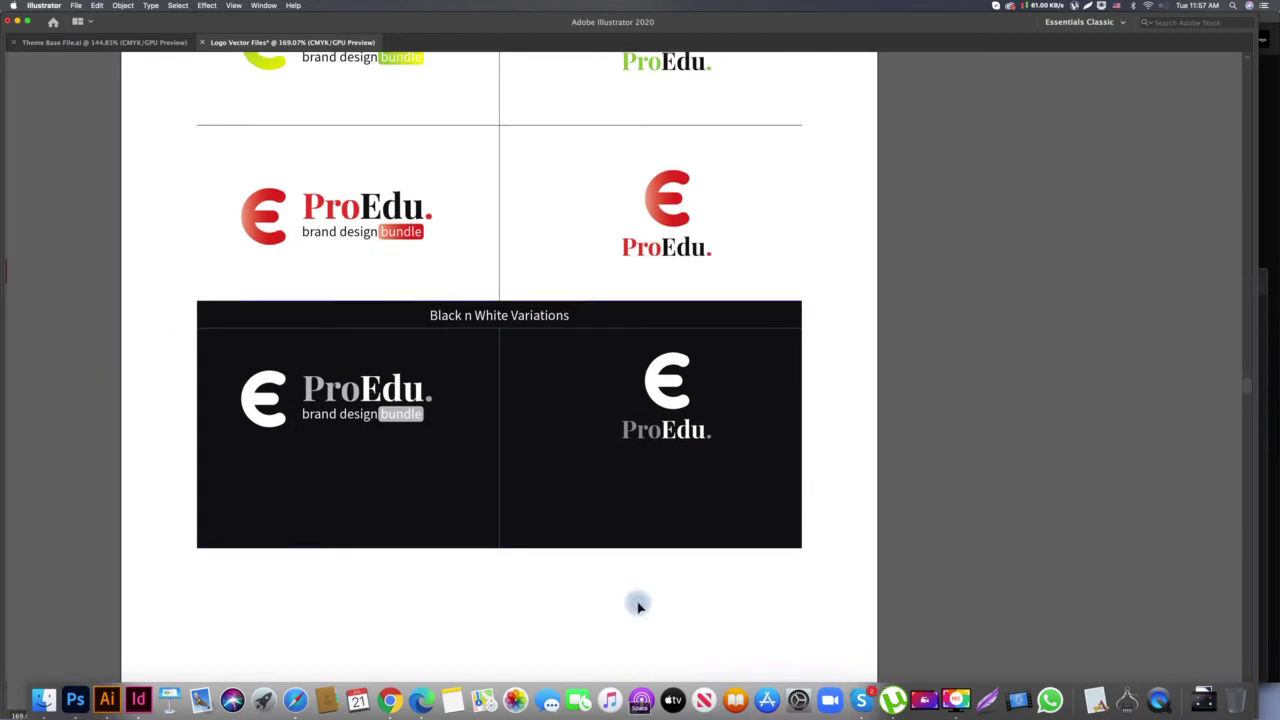
click(453, 528)
click(500, 550)
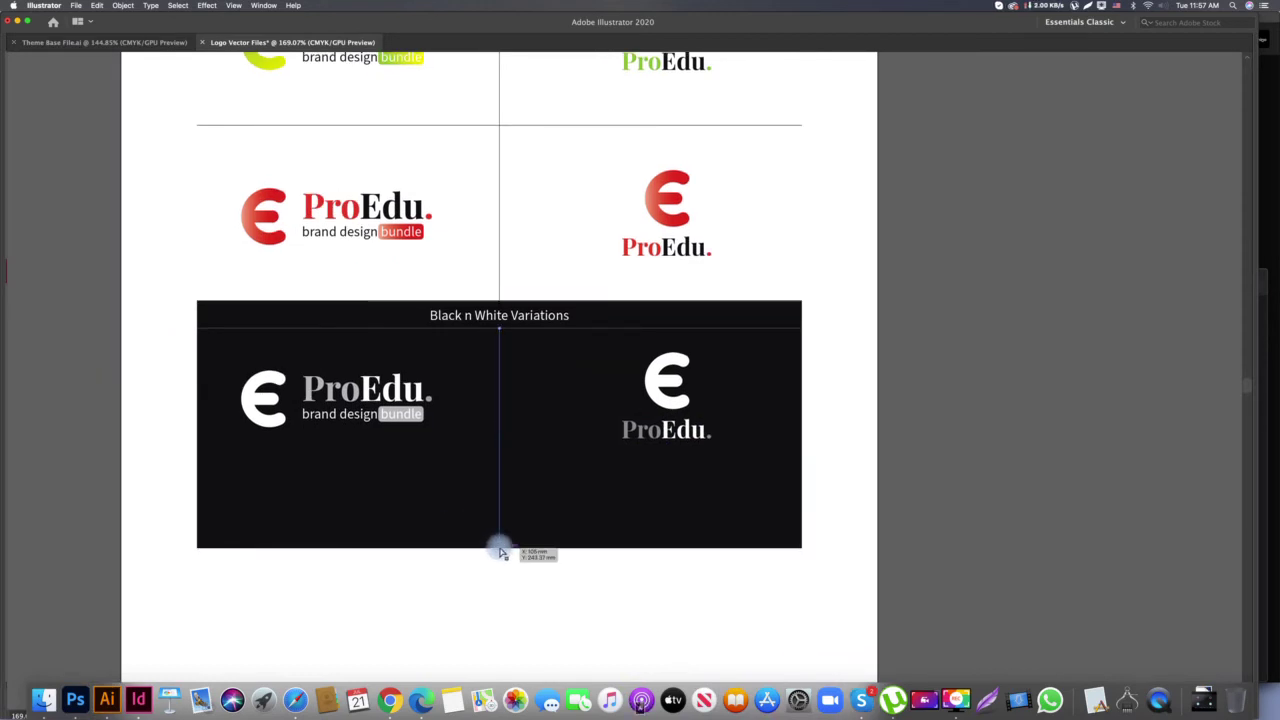
drag(500, 550, 500, 474)
click(480, 550)
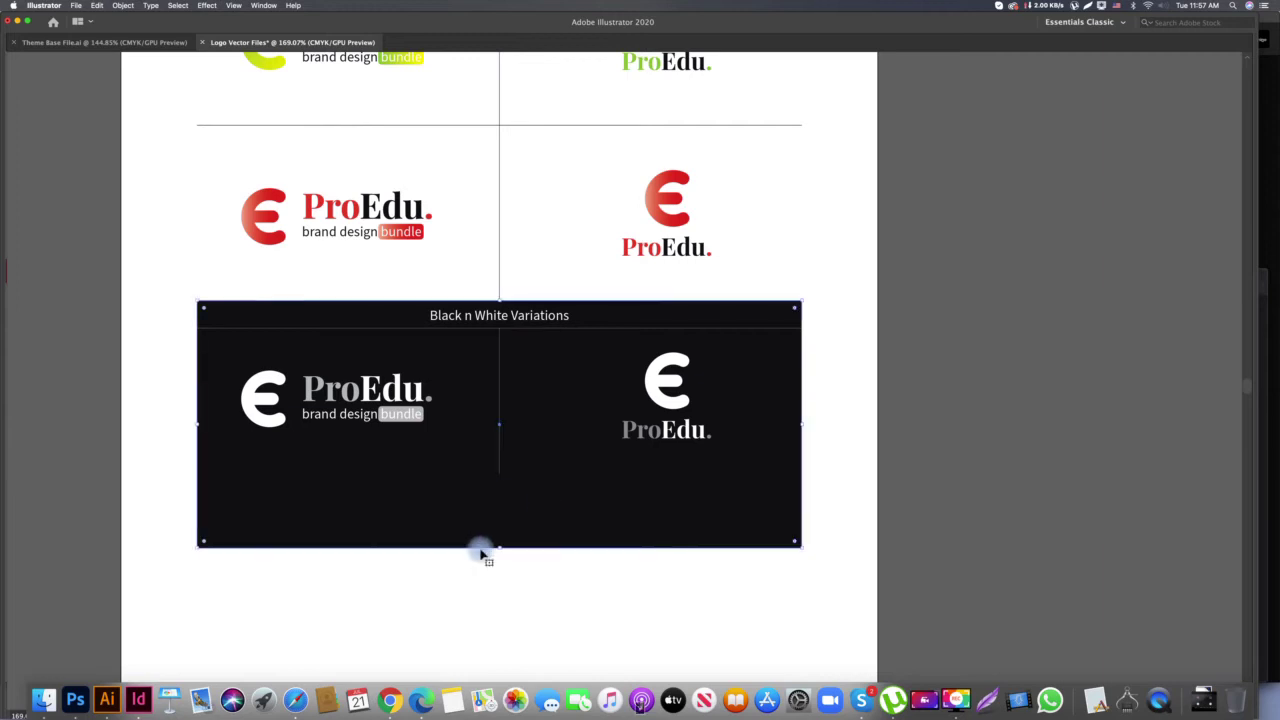
drag(500, 509, 497, 474)
click(671, 536)
drag(643, 539, 603, 549)
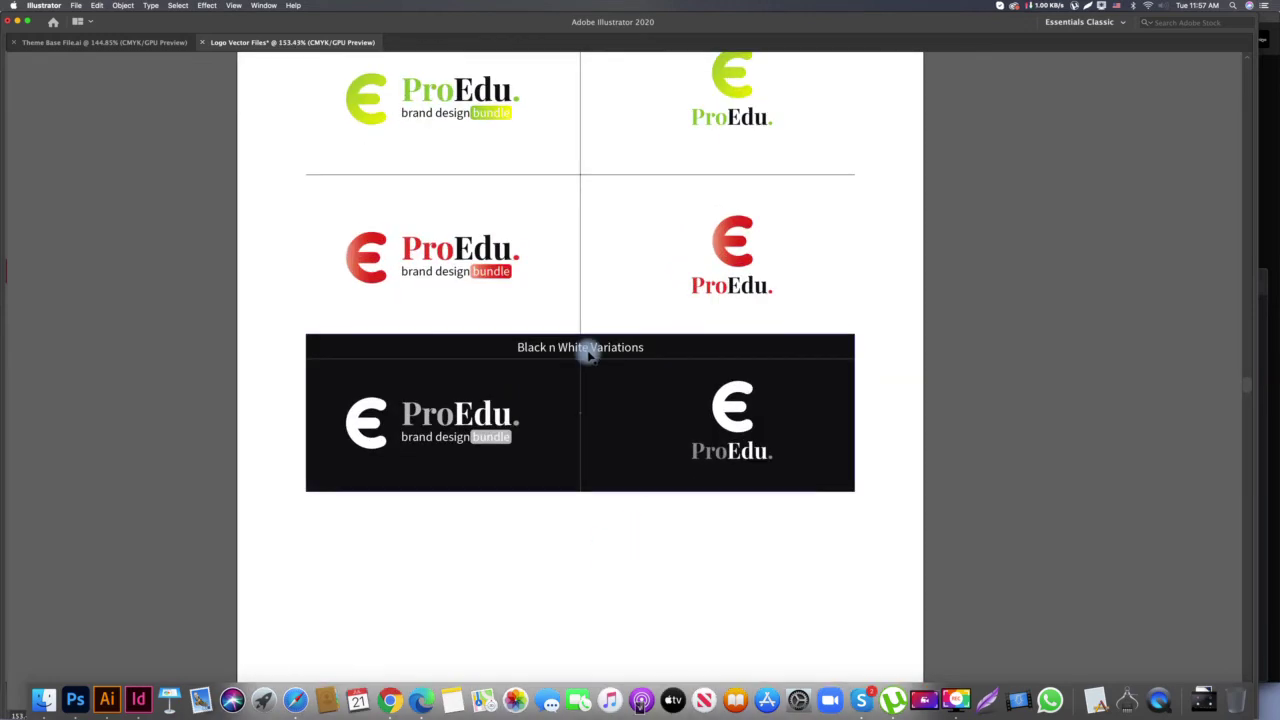
Extend the upper edge of the black block slightly above the "Black n White Variations" heading
click(552, 347)
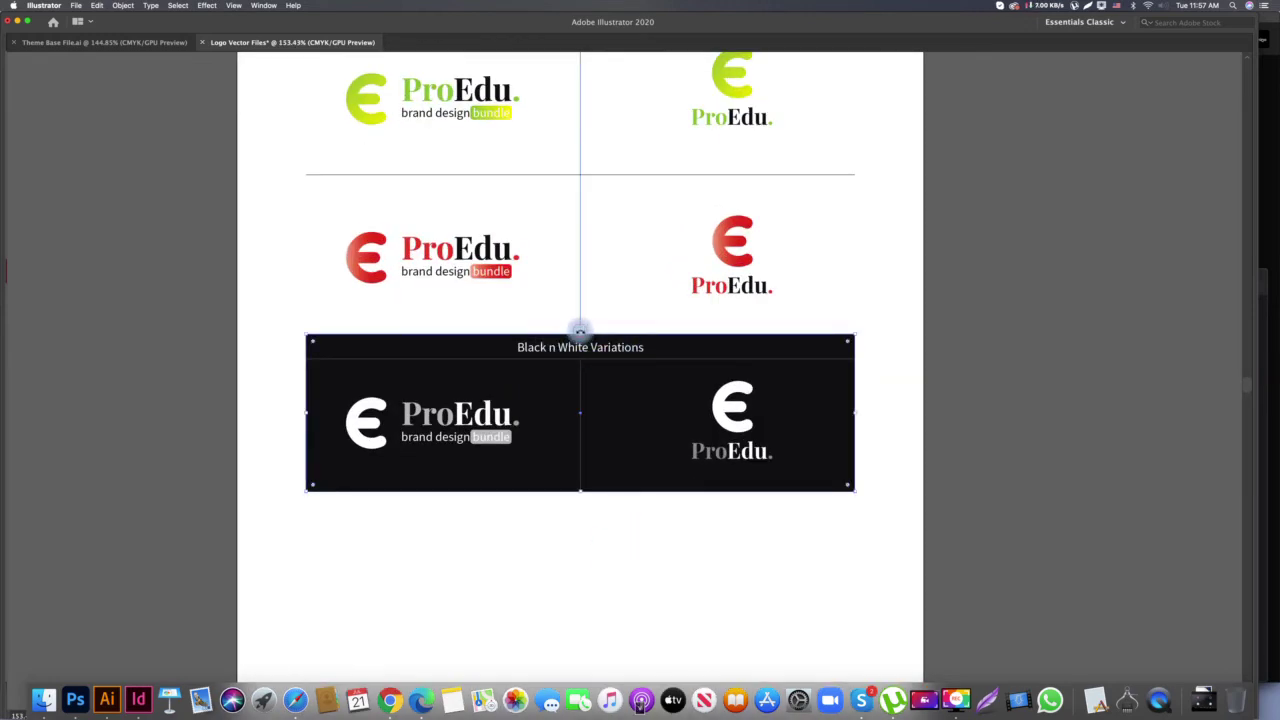
drag(580, 331, 580, 326)
Enlarge the blue main ProEdu logo above the Alternate Variations section, keeping it centred on the page
alt+click(734, 537)
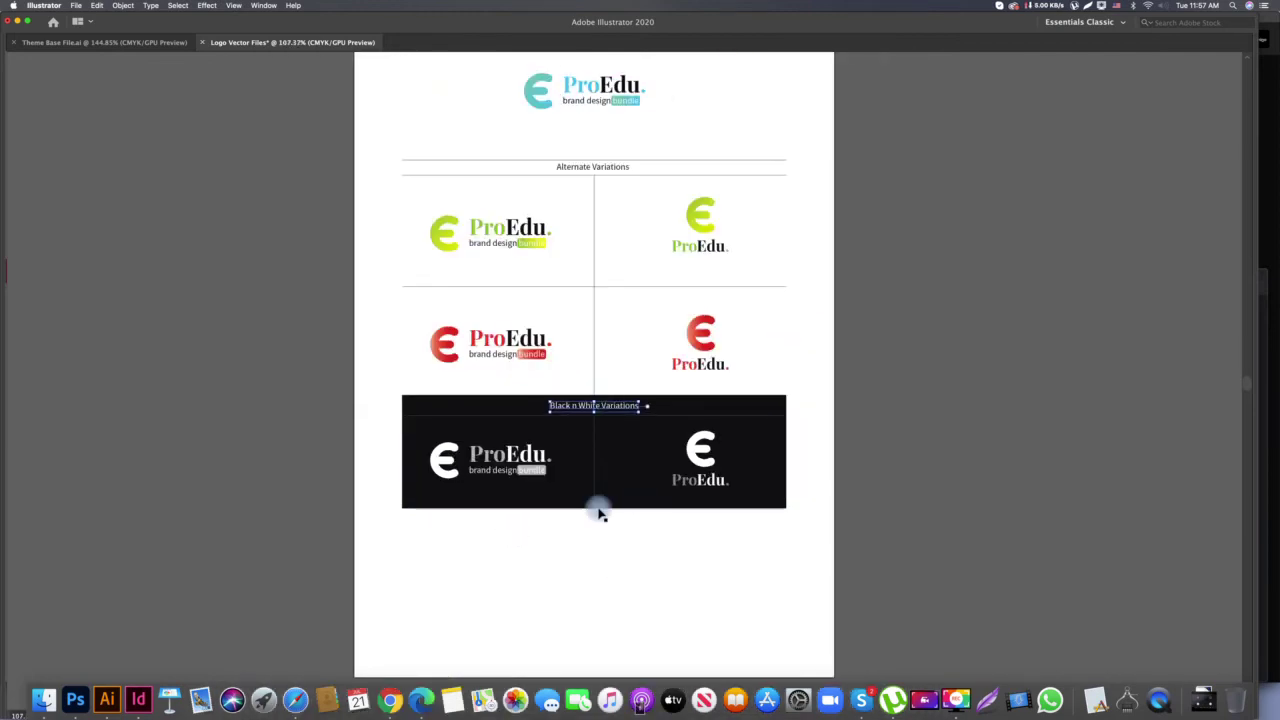
scroll(706, 466, right, 3)
alt+click(734, 453)
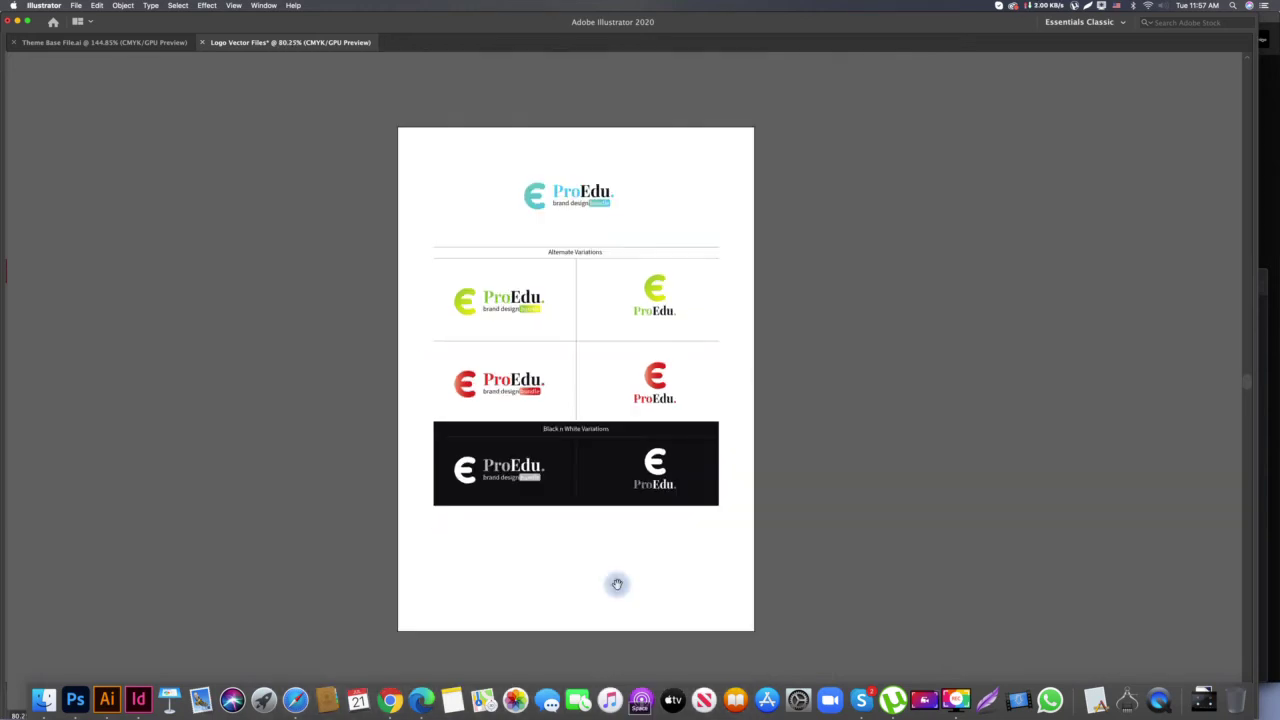
scroll(620, 570, down, 2)
drag(523, 120, 680, 157)
drag(572, 155, 572, 143)
click(422, 150)
Group all the artwork on the page and centre it vertically on the artboard
key(super+a)
drag(686, 440, 695, 481)
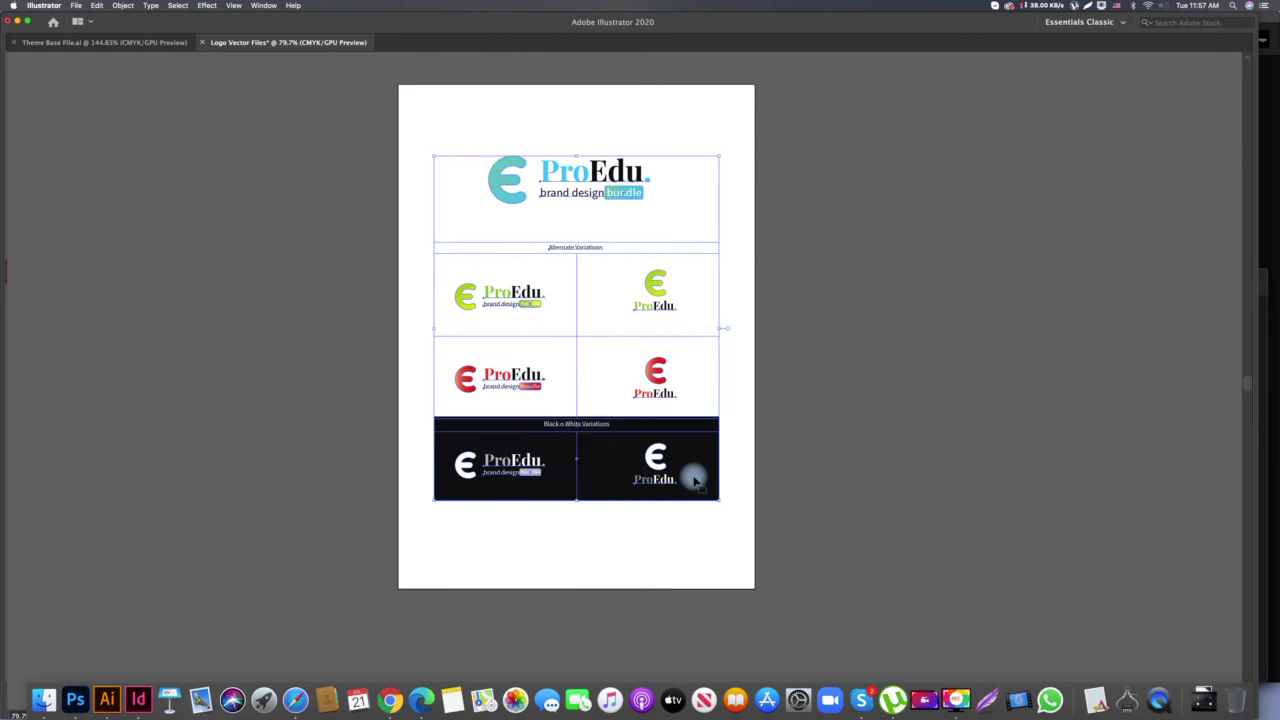
key(Tab)
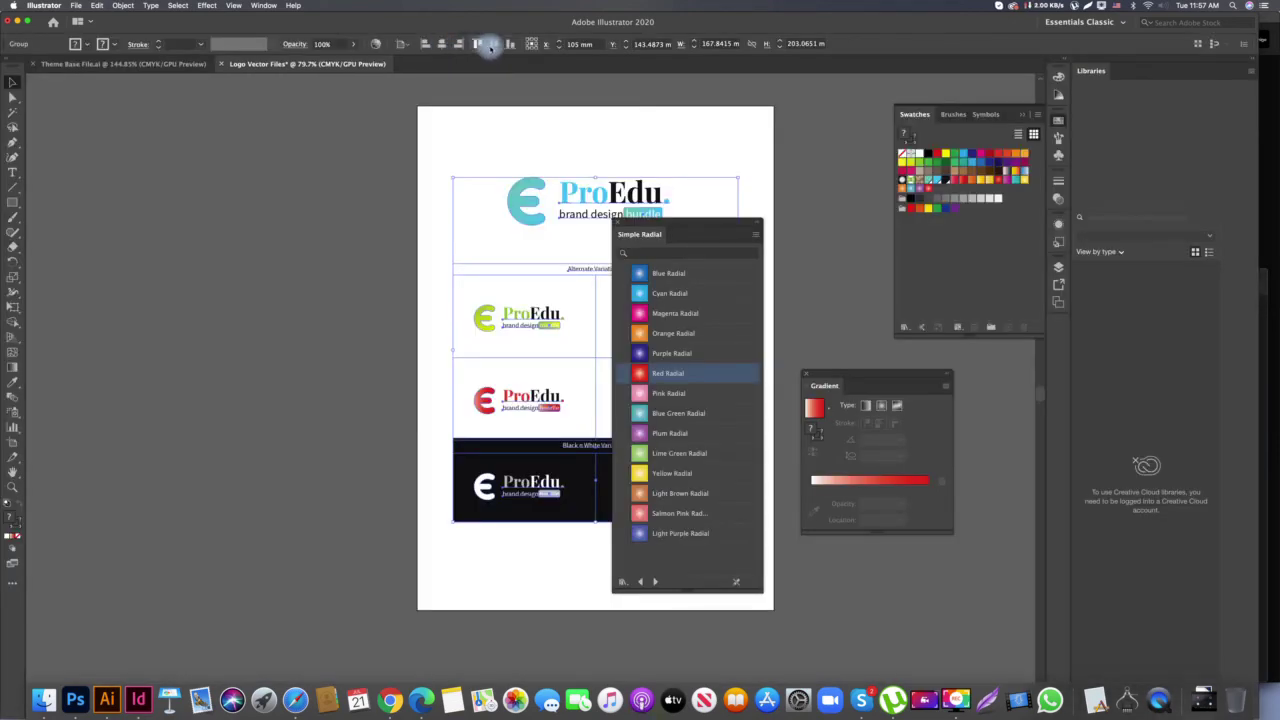
click(403, 197)
key(Tab)
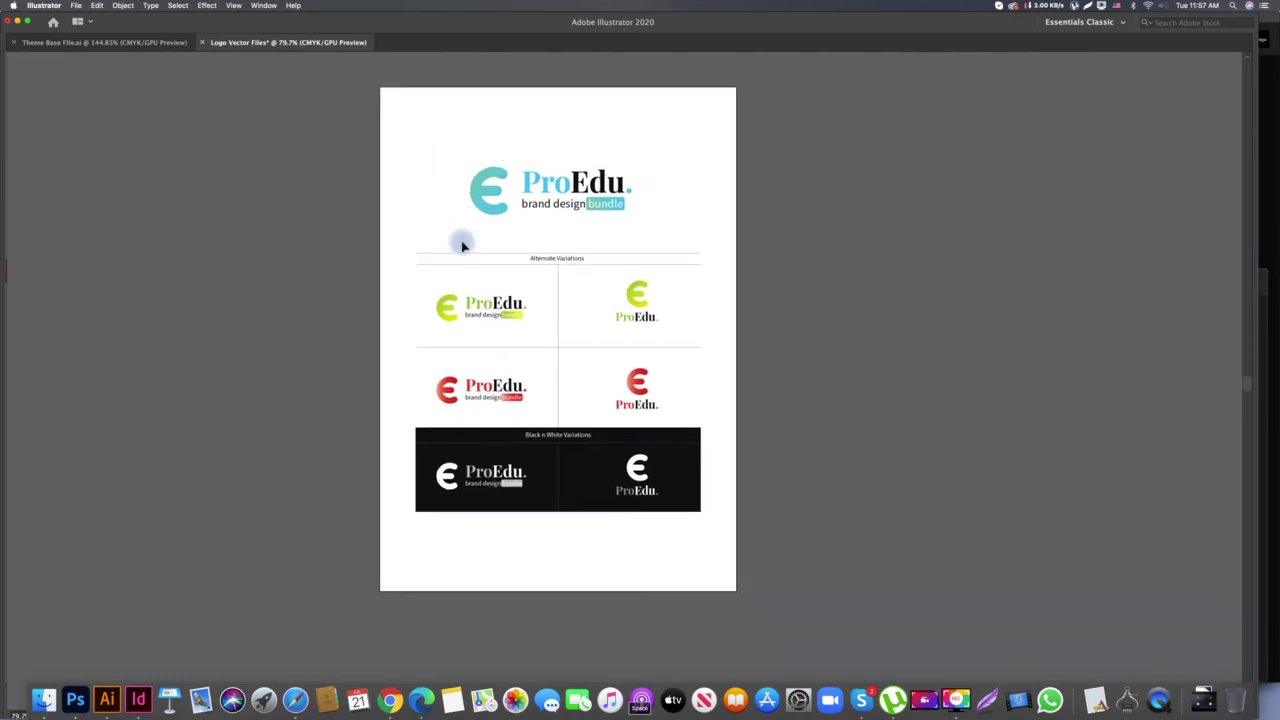
click(604, 462)
click(783, 487)
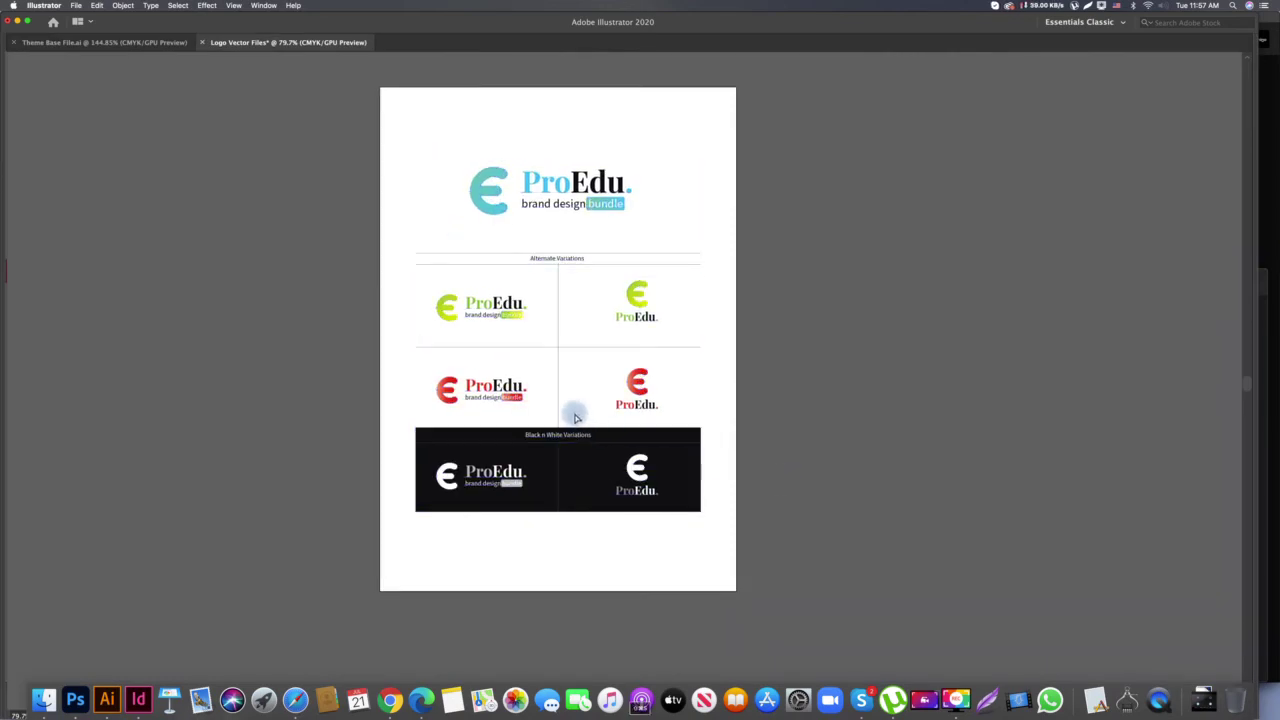
Start saving Logo Vector Files.ai and browse from the Desktop's branding templates folder through "Branding - Source Files" to "i. Logo & Source Files"
key(super+s)
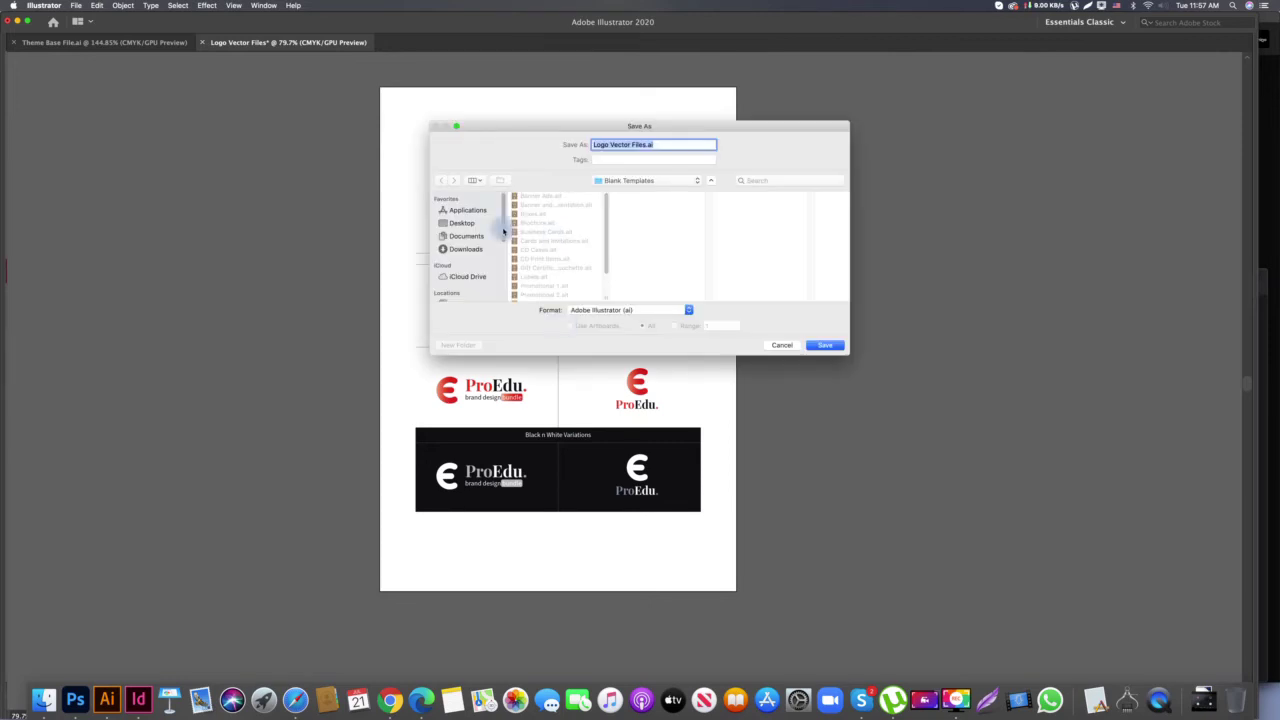
click(459, 225)
scroll(557, 271, down, 3)
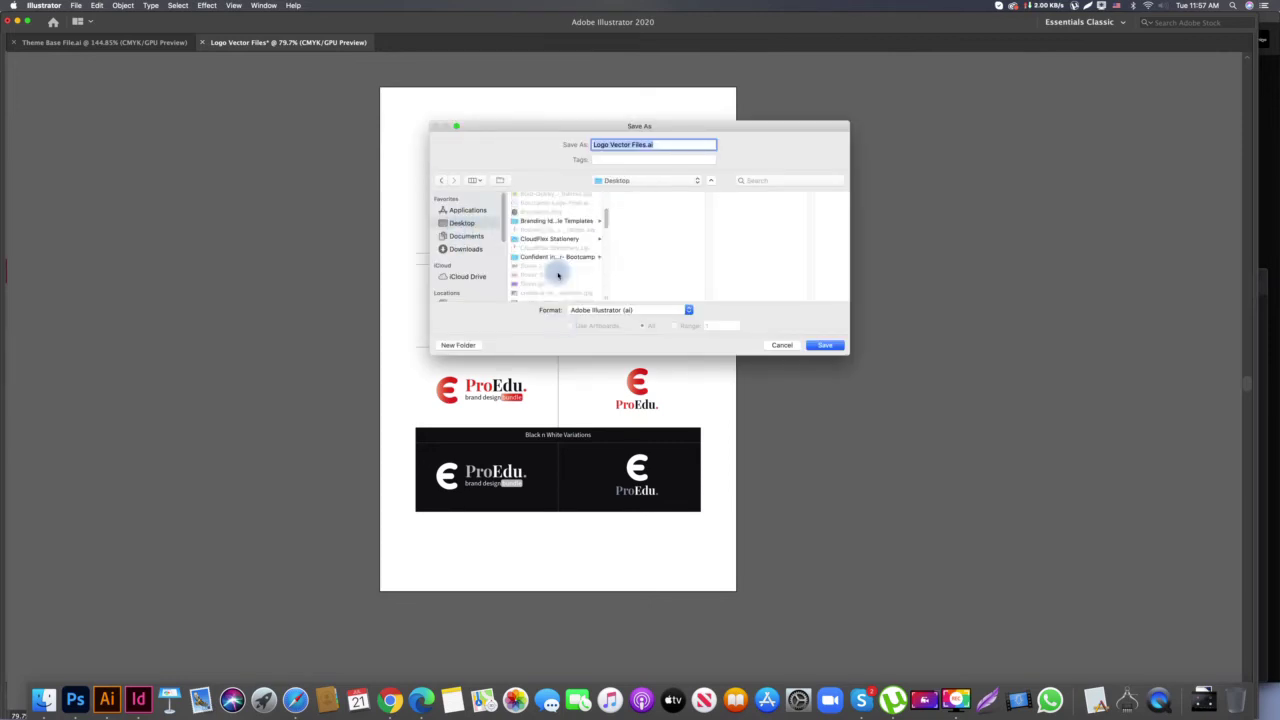
scroll(557, 274, up, 3)
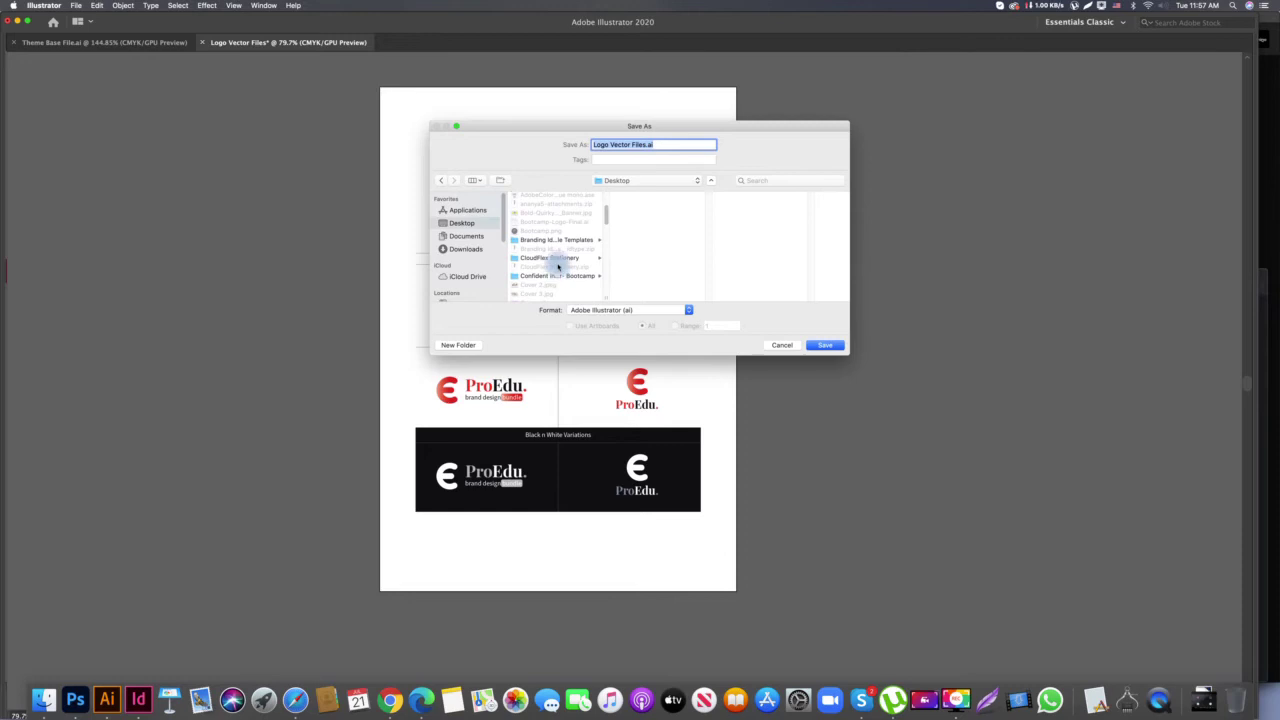
click(572, 239)
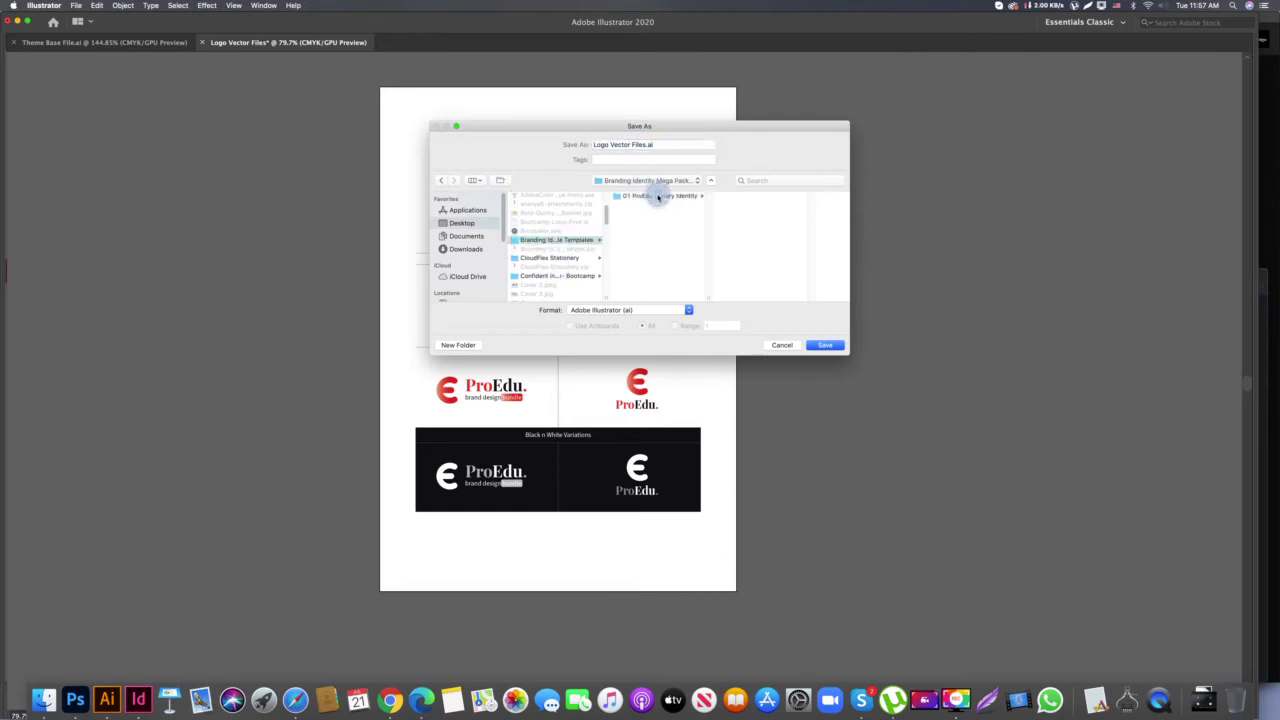
click(657, 195)
click(748, 196)
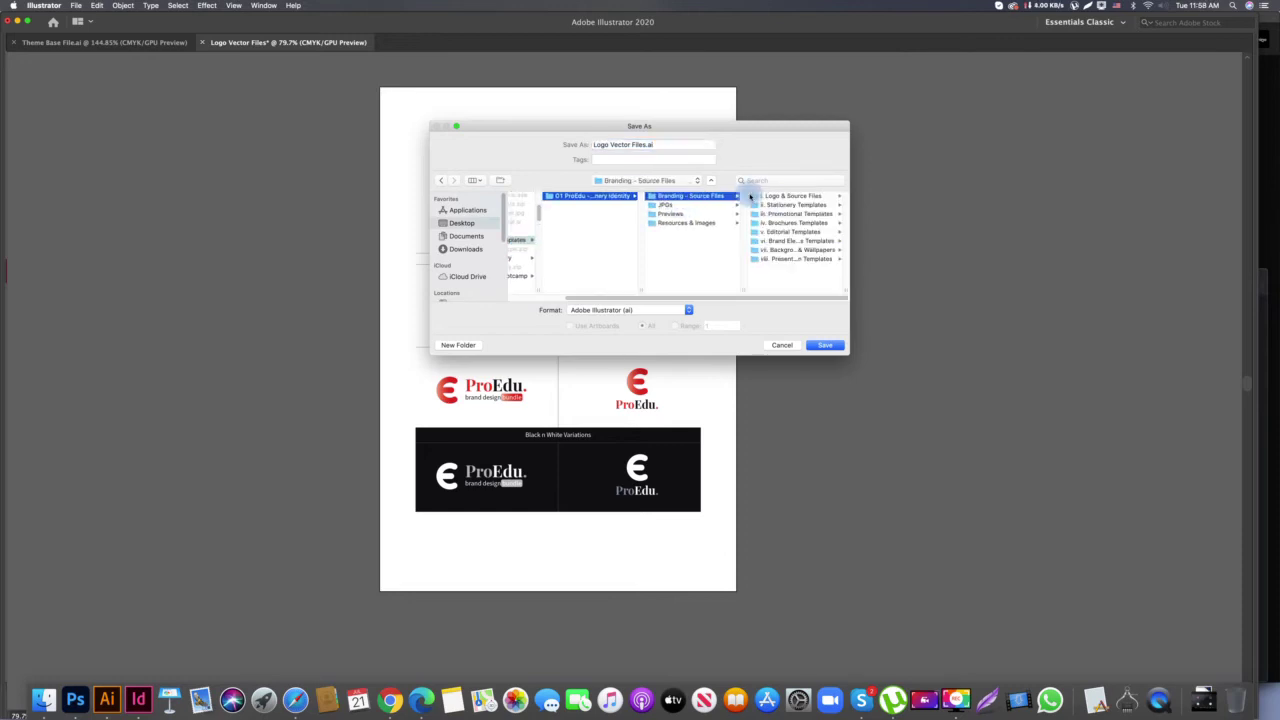
click(776, 196)
click(786, 210)
Create a folder named "For Prints" inside "i. Logo & Source Files"
key(super+shift+n)
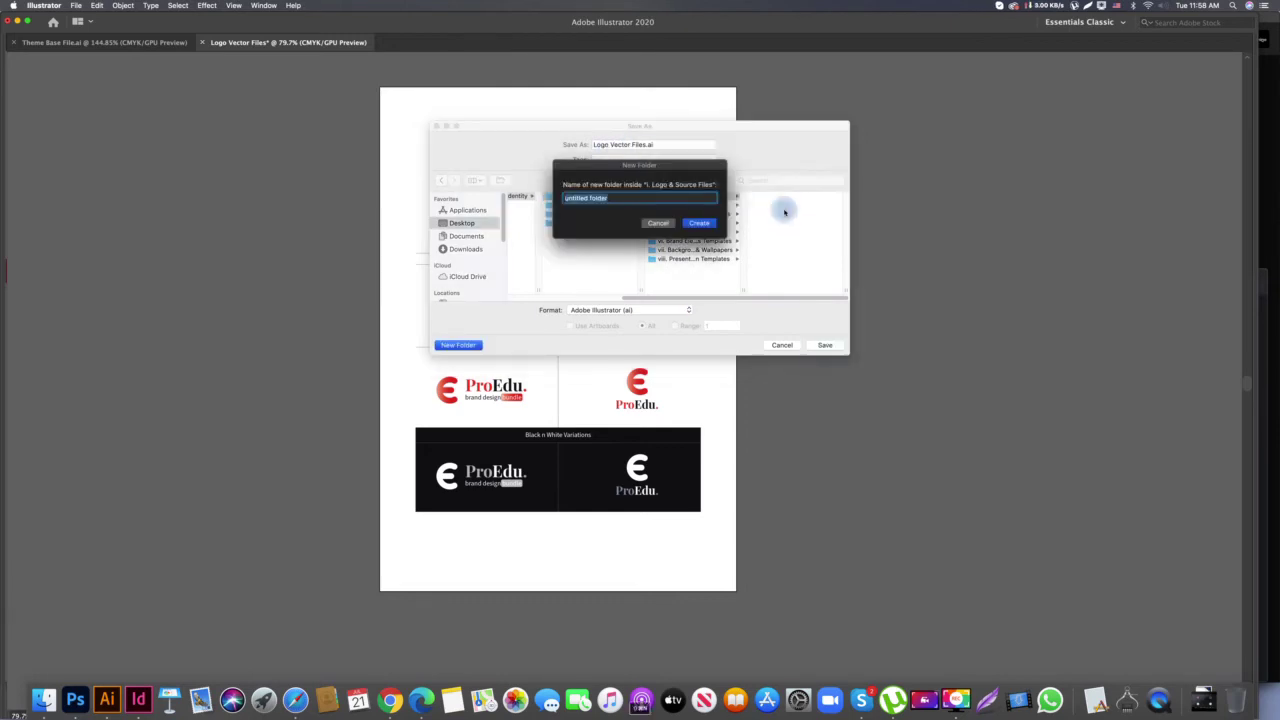
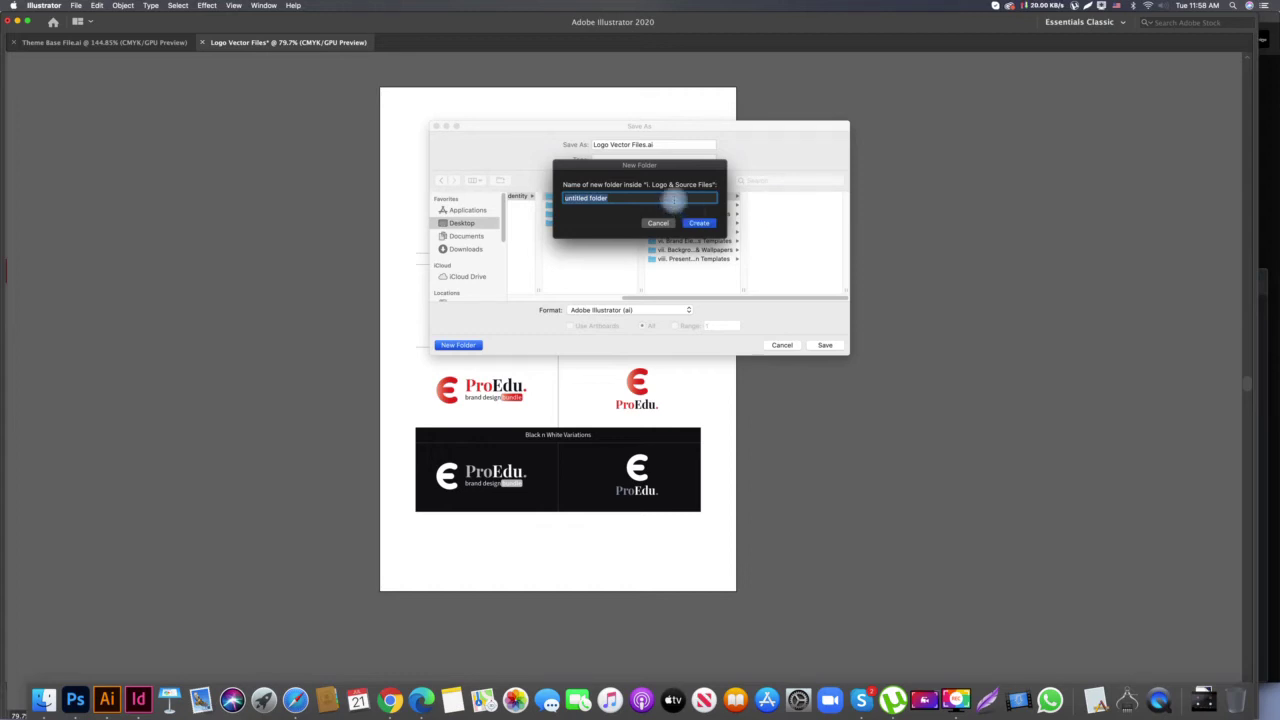
text(Fir)
text( Prints)
key(Return)
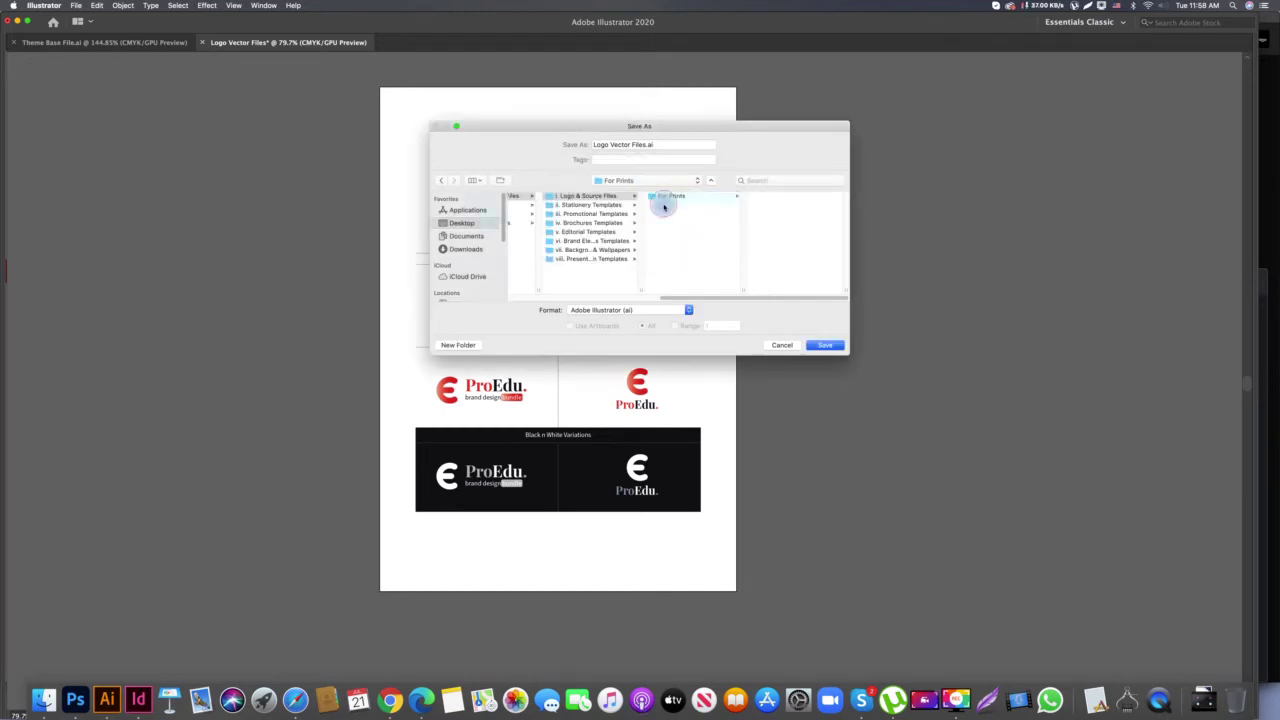
Create a folder named "For Web" inside "i. Logo & Source Files"
key(super+shift+n)
text(For)
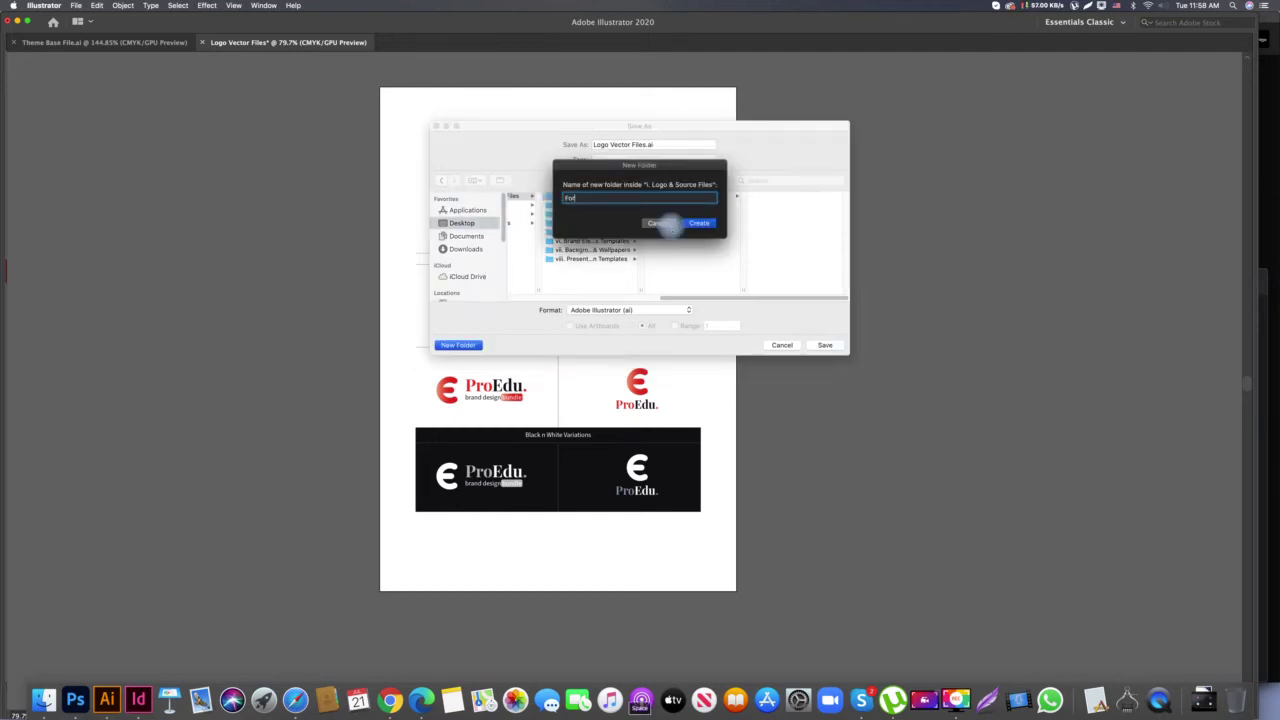
text( Web)
key(Return)
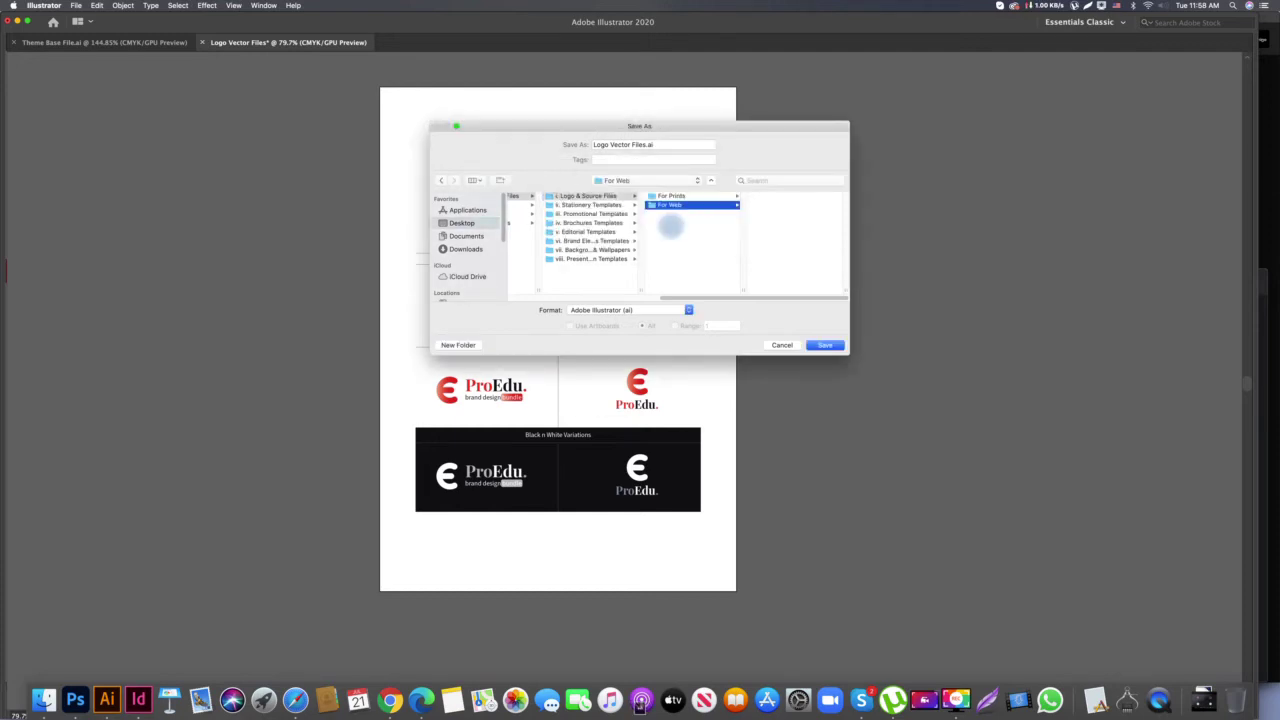
Create a folder named "Ai CC 2020 format" inside the "For Prints" folder
key(Up)
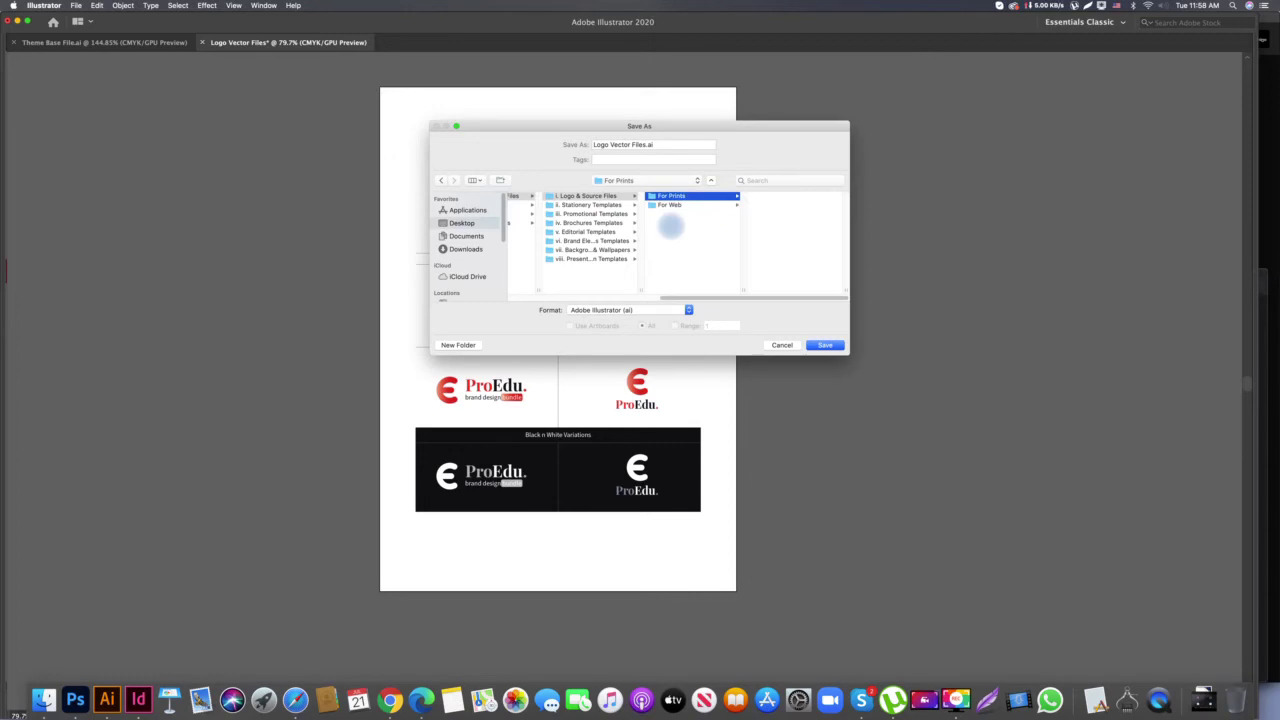
key(Left)
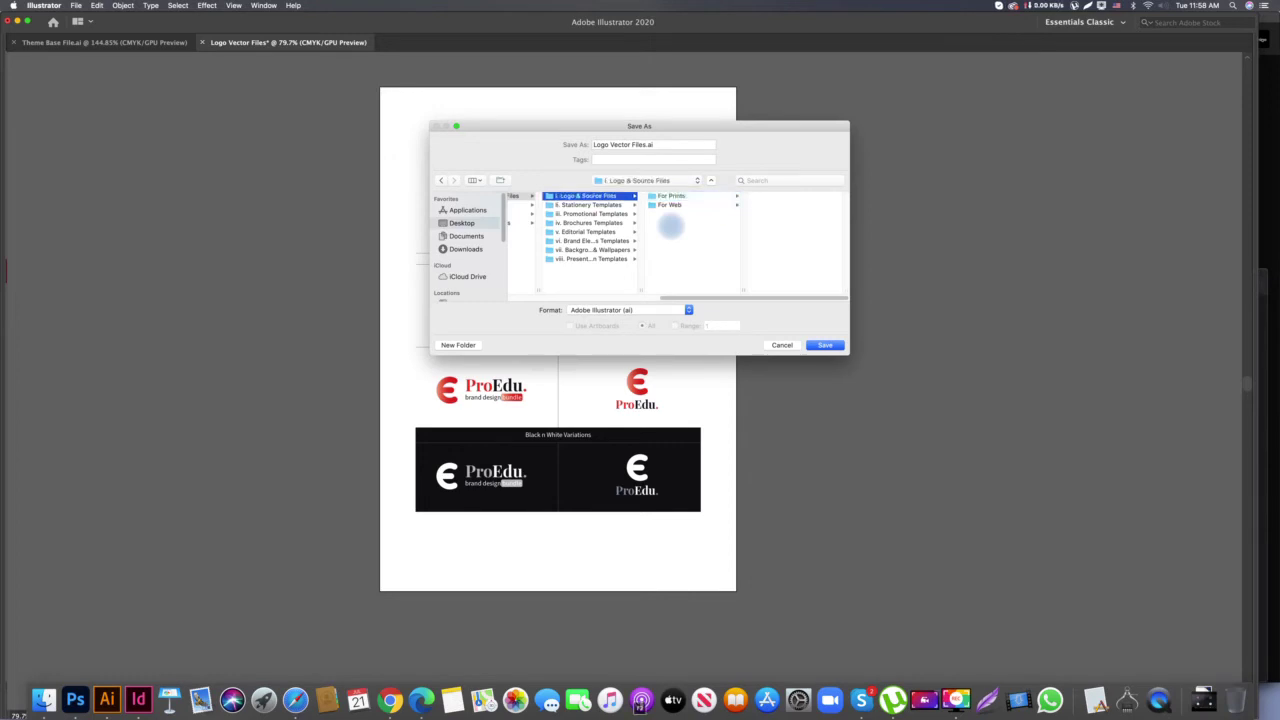
key(Right)
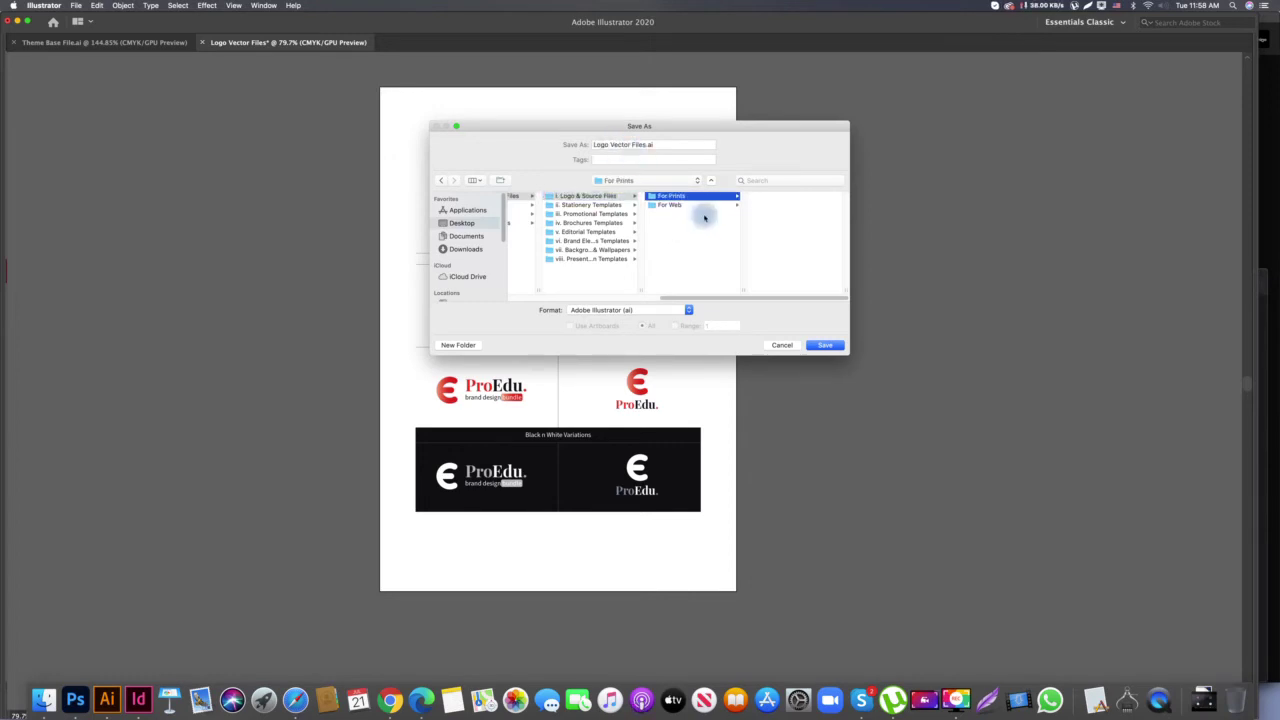
key(shift+super+n)
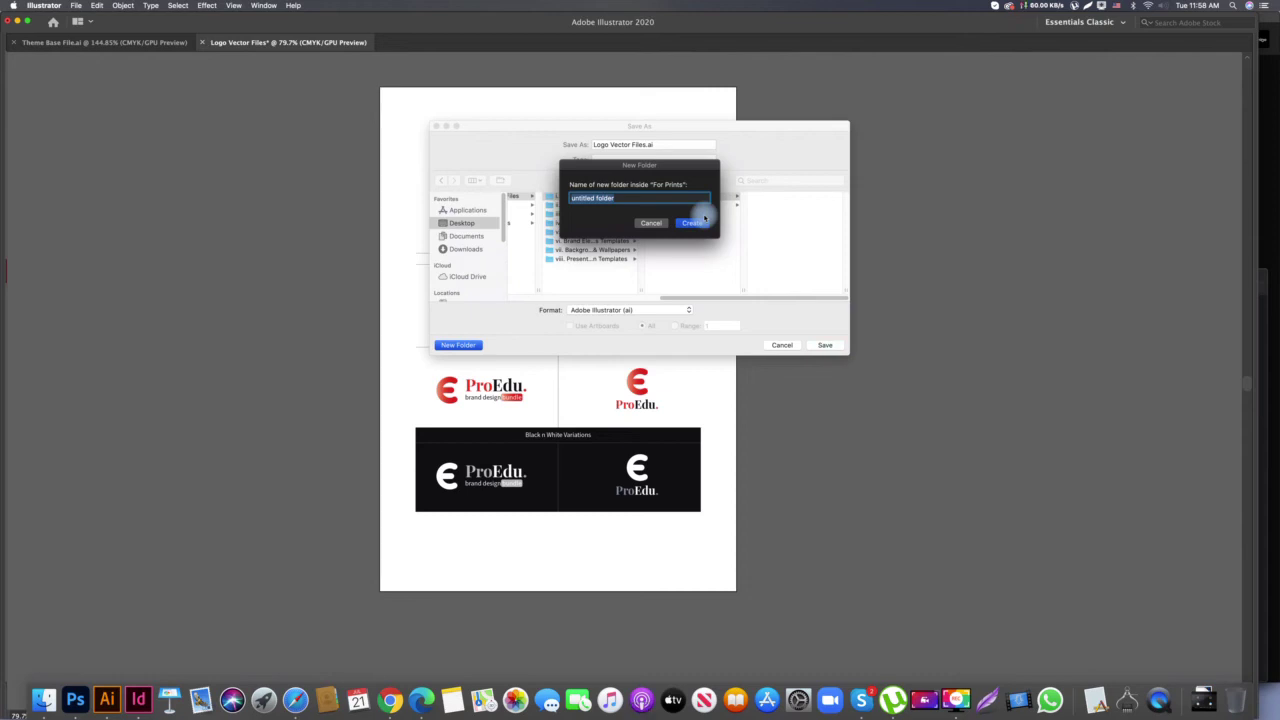
text(Adobe Illustrator C)
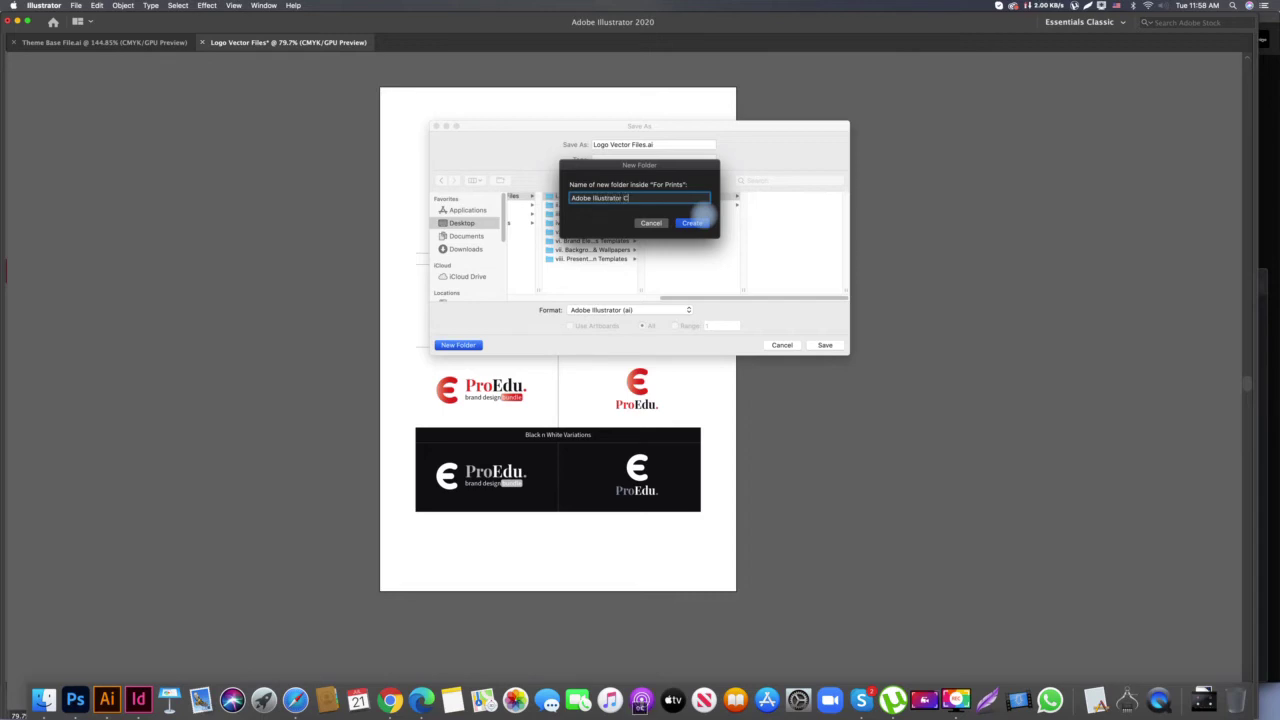
text(C 2020)
key(Left)
key(Left)
key(Left)
key(Left)
key(shift+super+Left)
text(Ai)
key(Down)
text(Format)
click(697, 220)
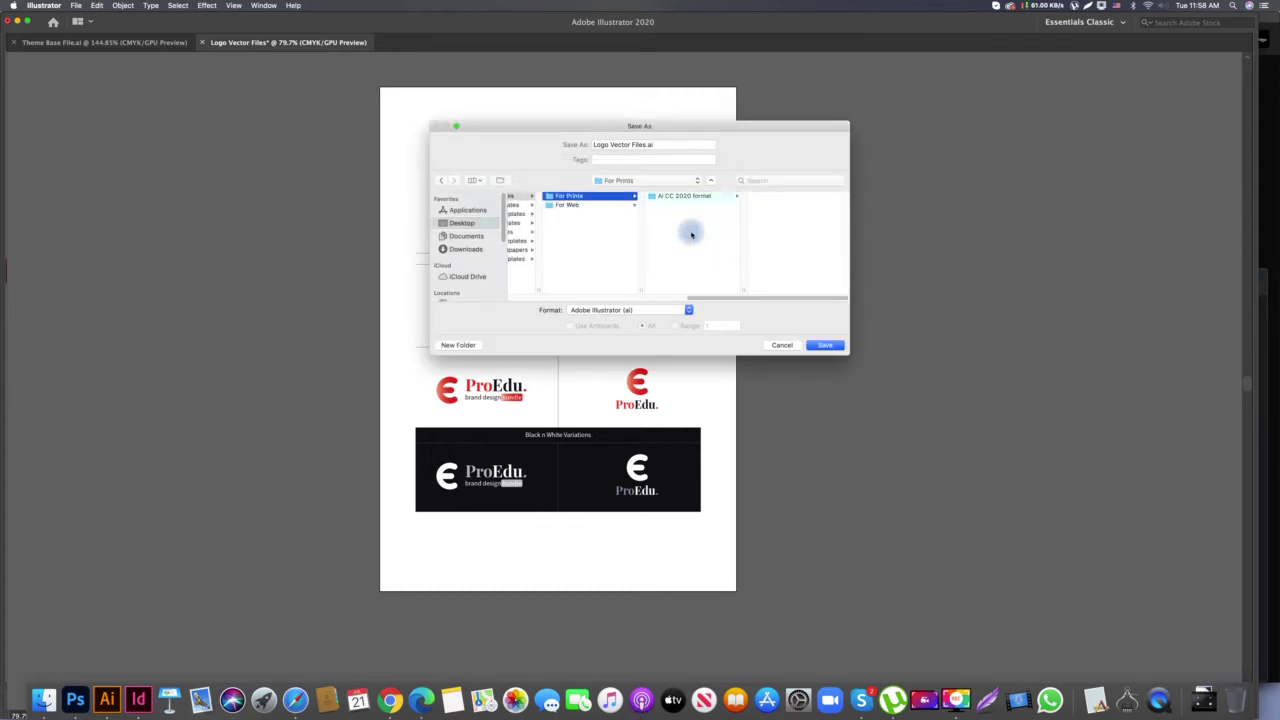
Create a folder named "EPS CS5+ format" inside the "For Prints" folder
key(super+shift+n)
text(cmy)
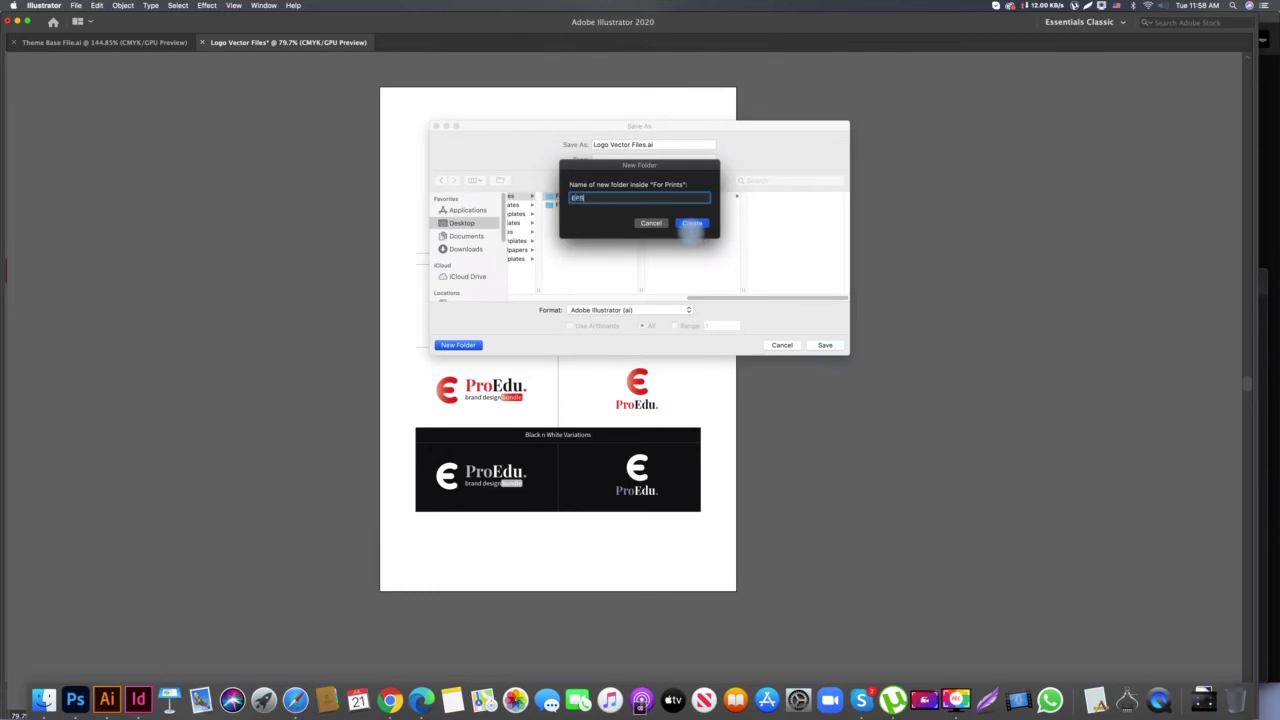
key(BackSpace)
key(BackSpace)
key(BackSpace)
text(Ai)
click(578, 198)
text(CS5+ format)
click(692, 223)
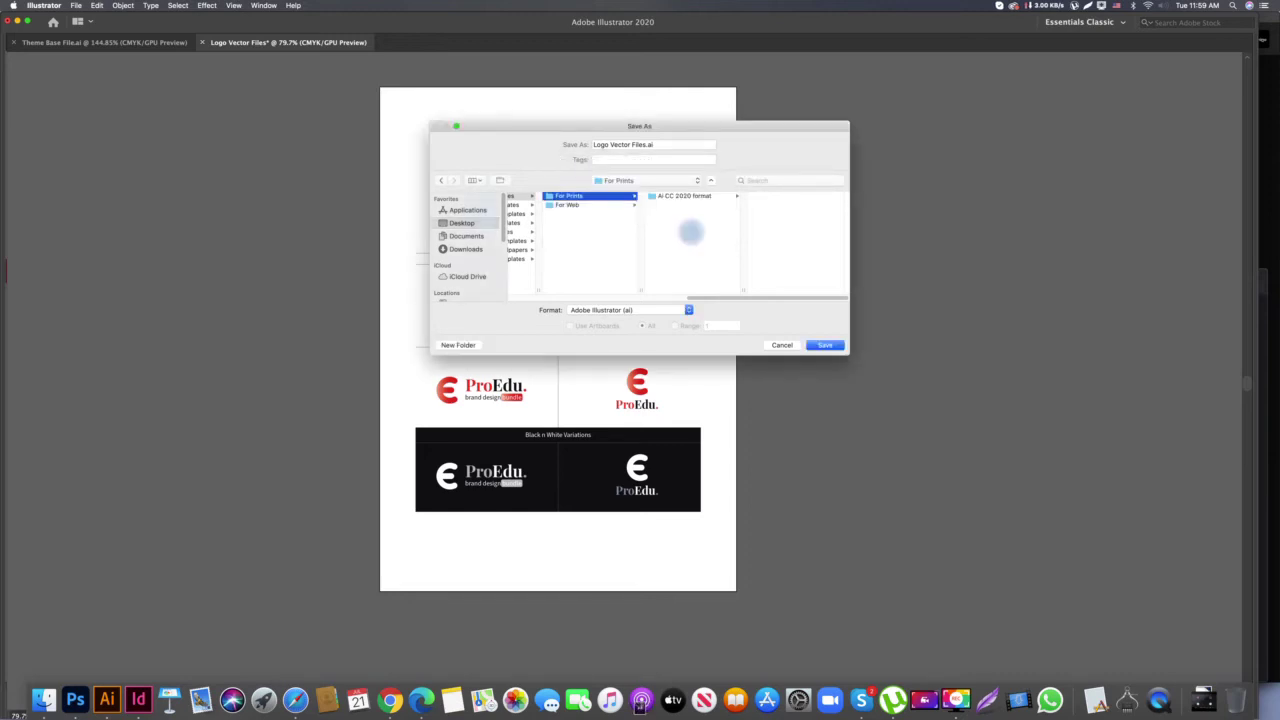
click(673, 224)
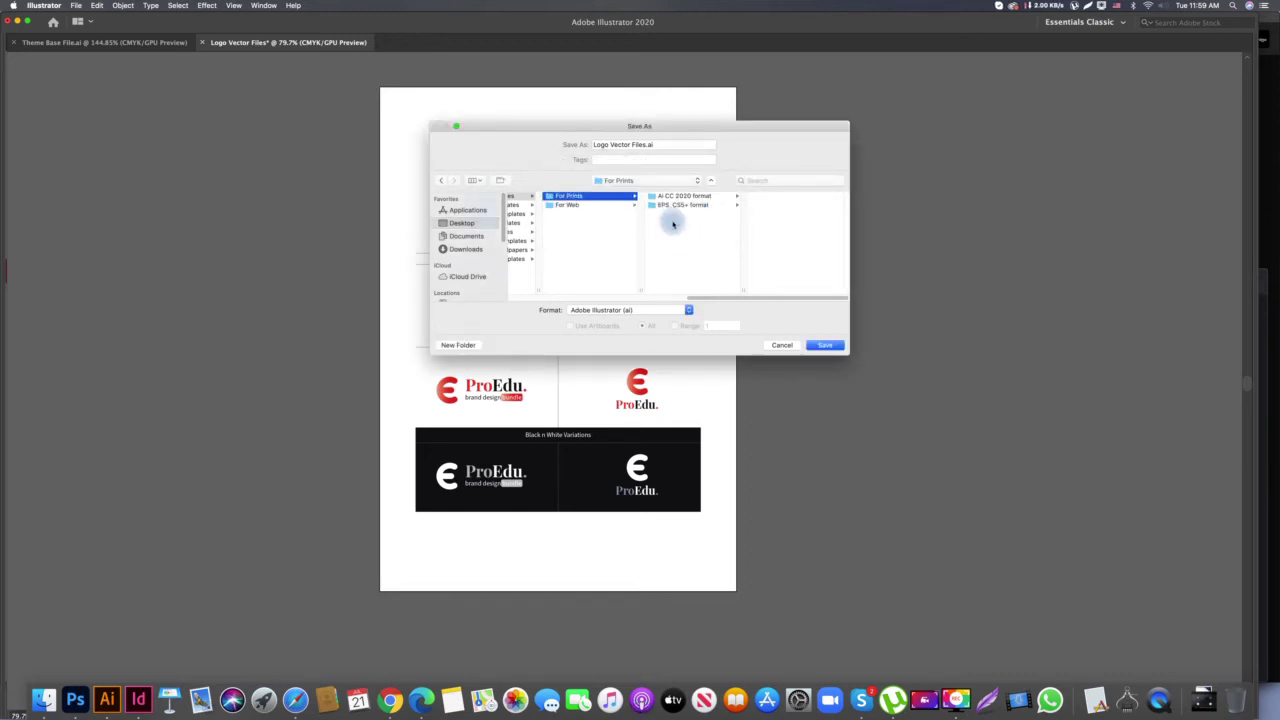
Create a folder named "Illustrator 10 format" inside the "For Prints" folder
key(super+shift+n)
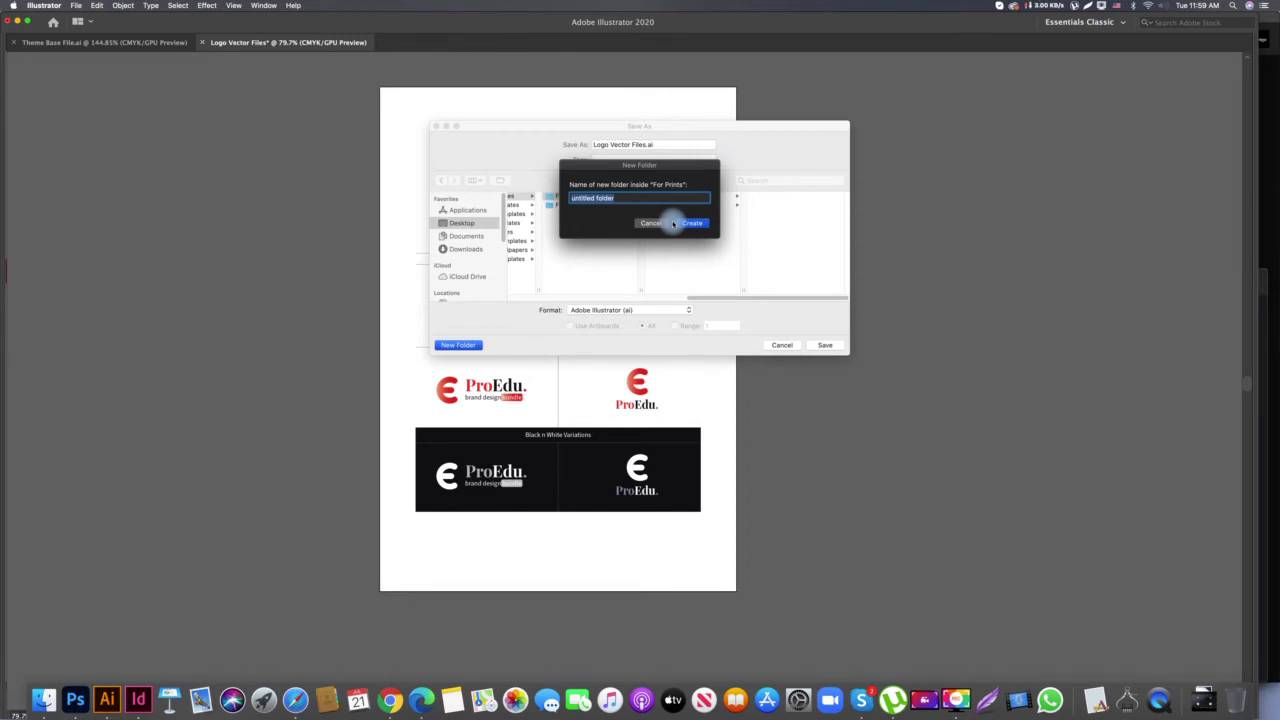
text(Illustrator 10 format)
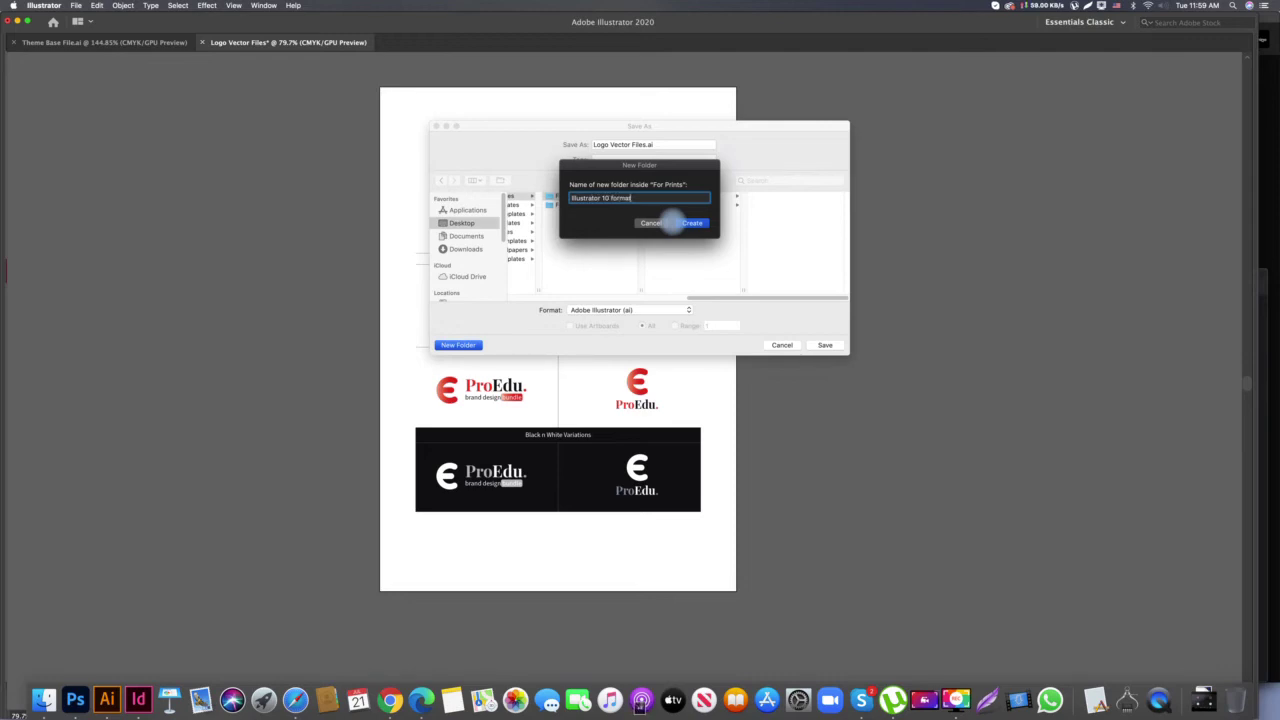
click(672, 222)
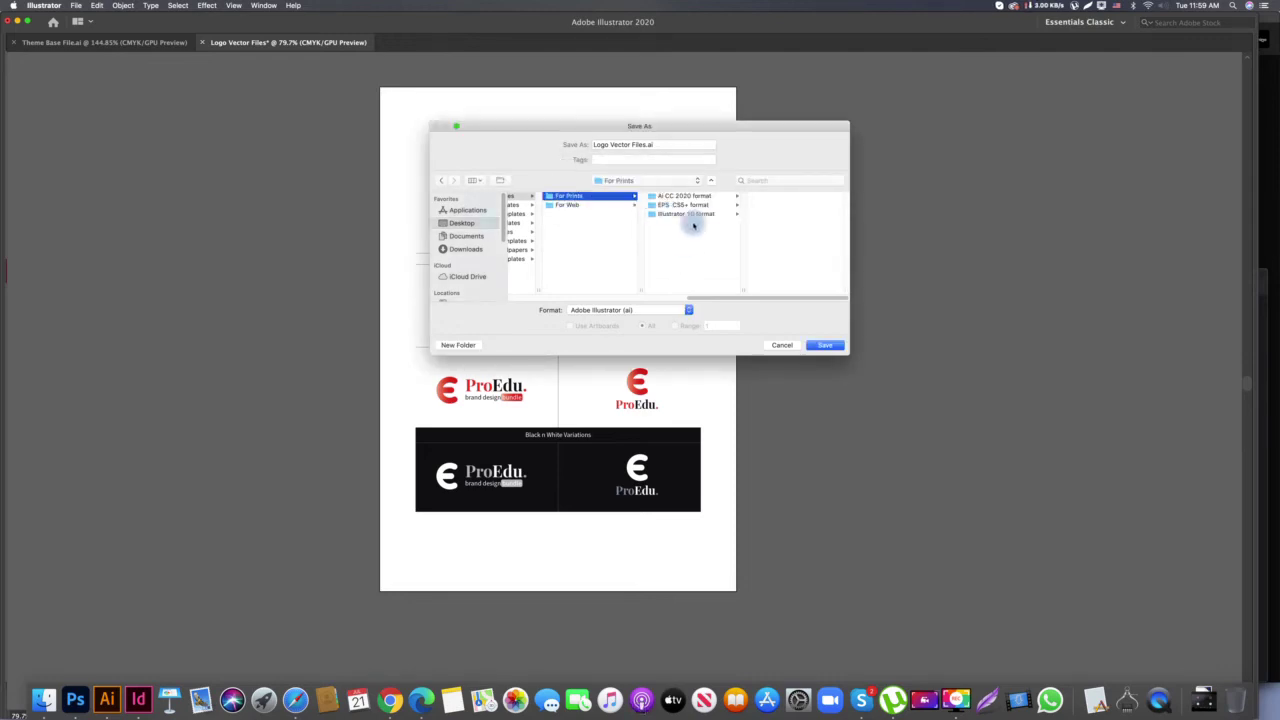
Save Logo Vector Files.ai into the "Ai CC 2020 format" folder as an Illustrator 2020 file
click(694, 204)
click(694, 196)
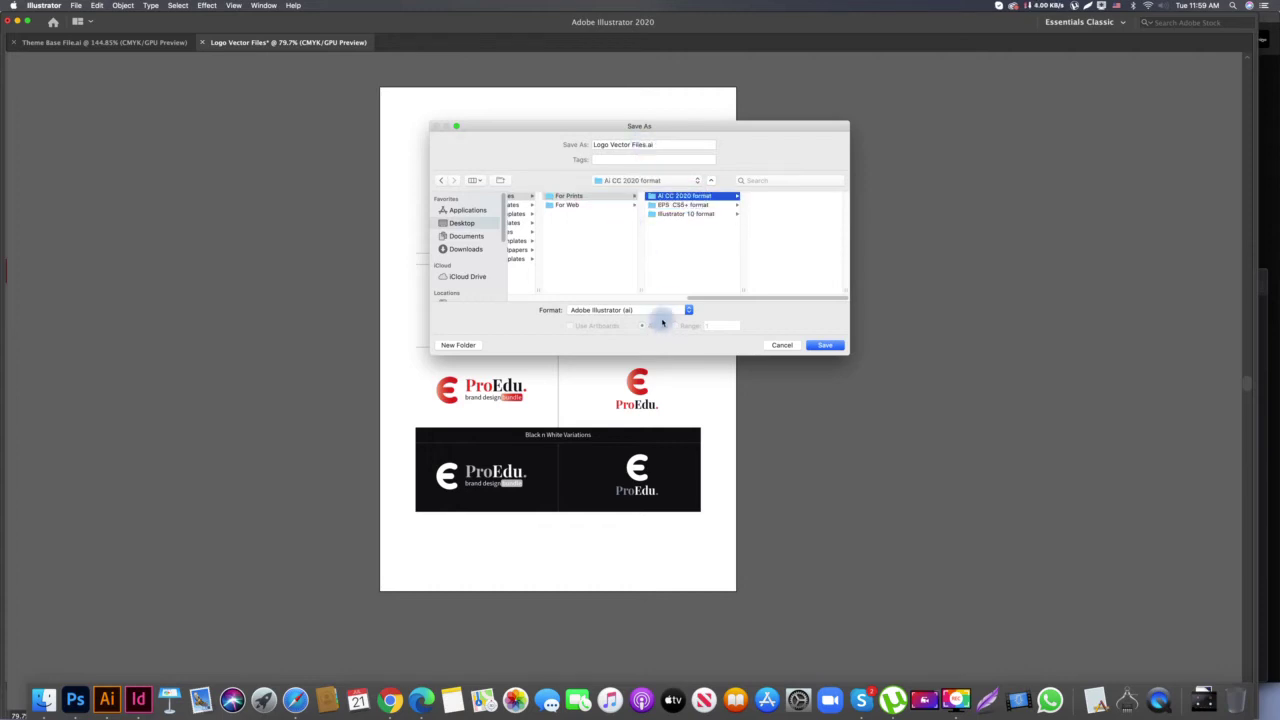
click(822, 345)
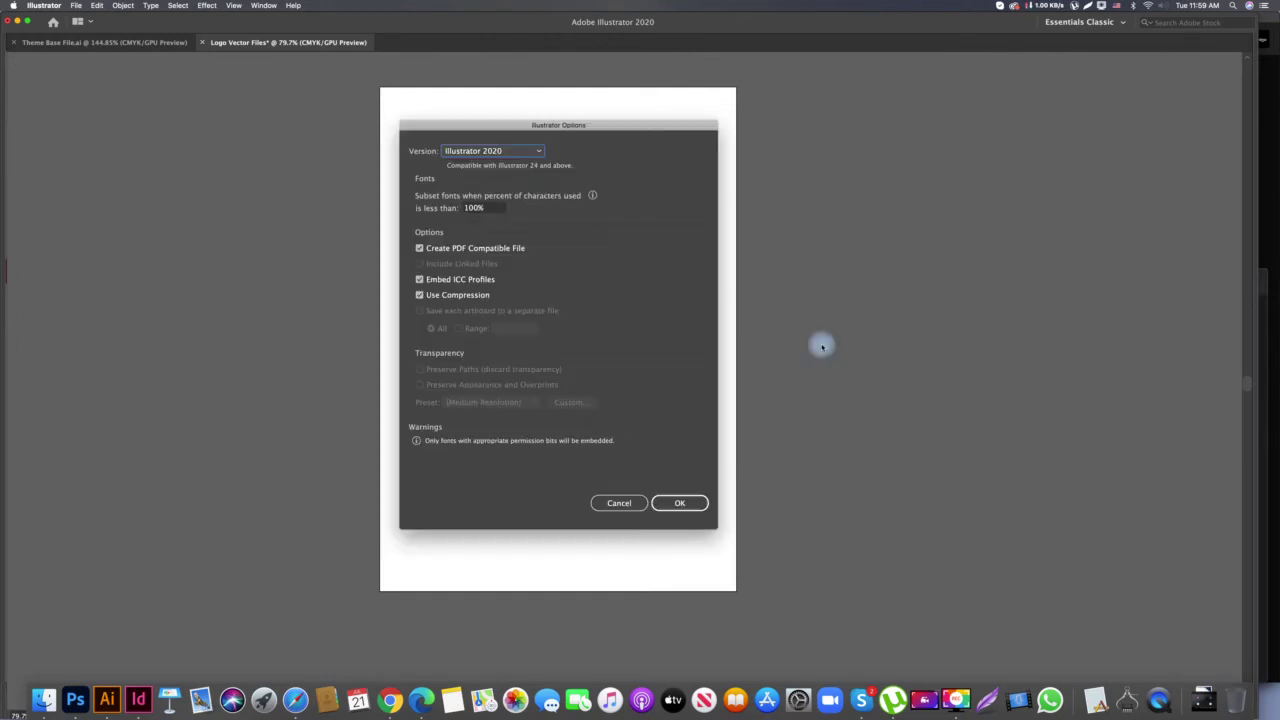
click(690, 506)
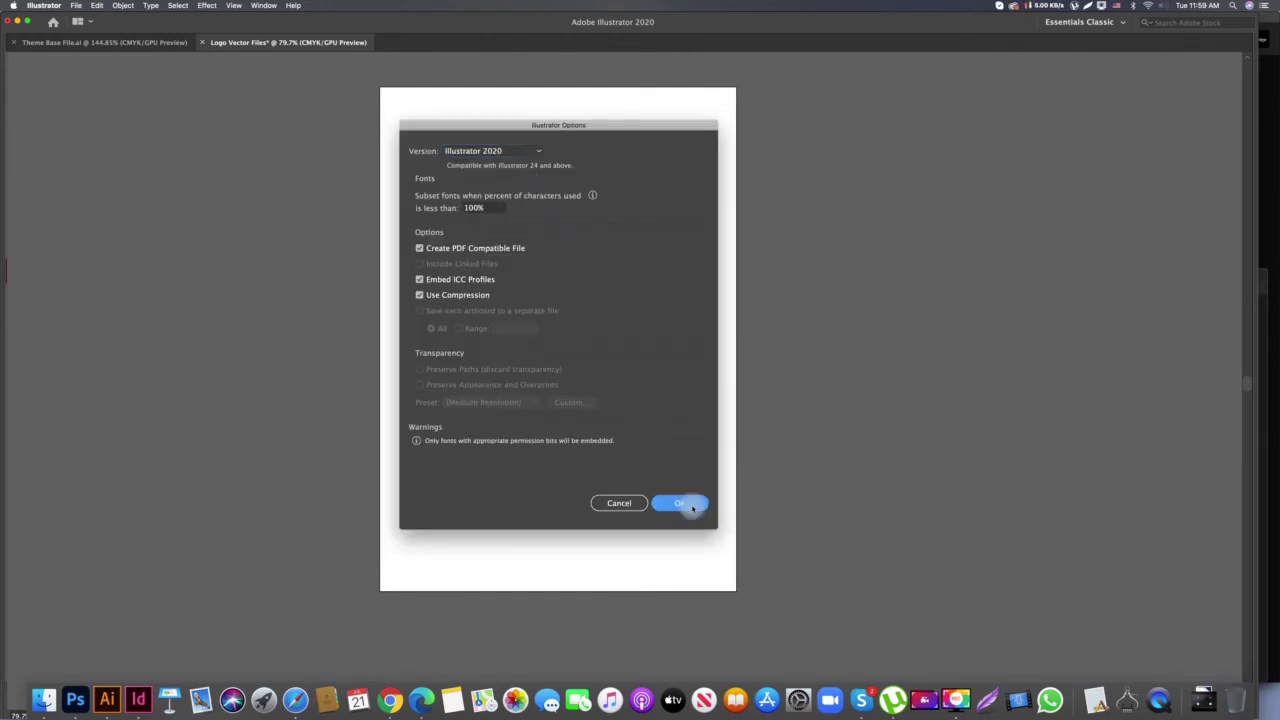
drag(706, 237, 716, 245)
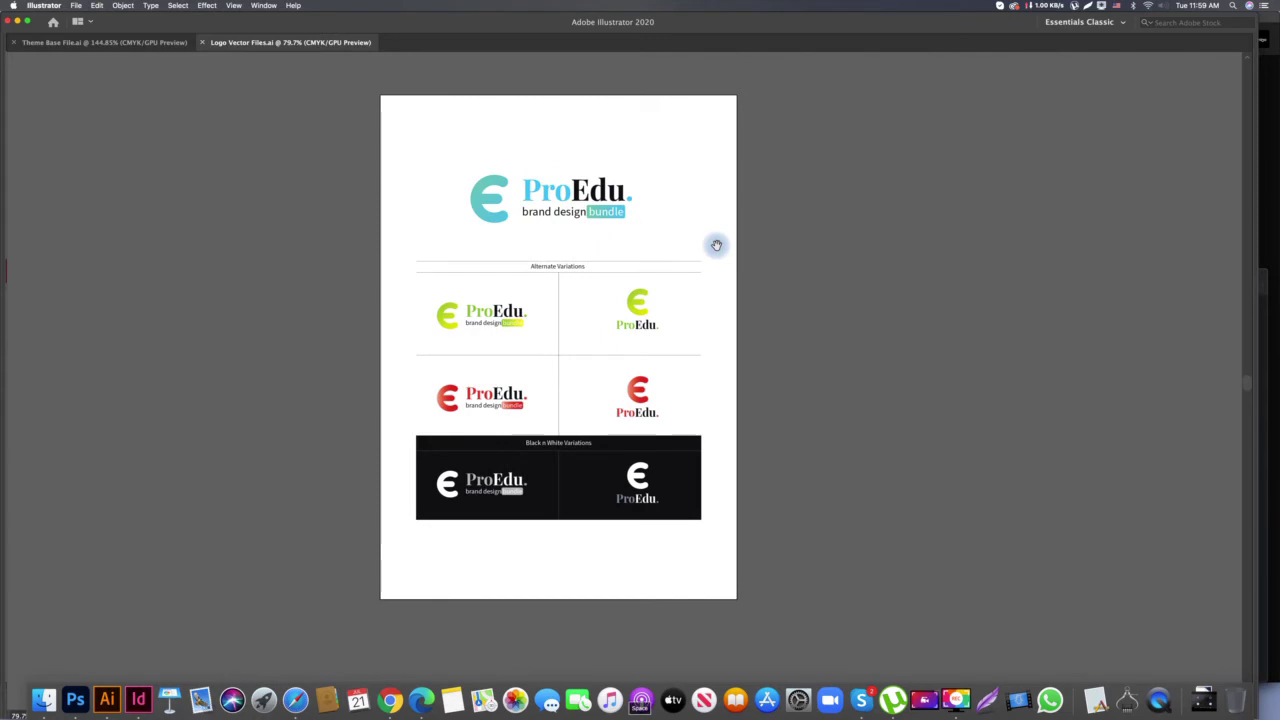
Save Logo Vector Files as an Illustrator CS5 EPS into the "EPS CS5+ format" folder inside "For Prints"
key(super+shift+s)
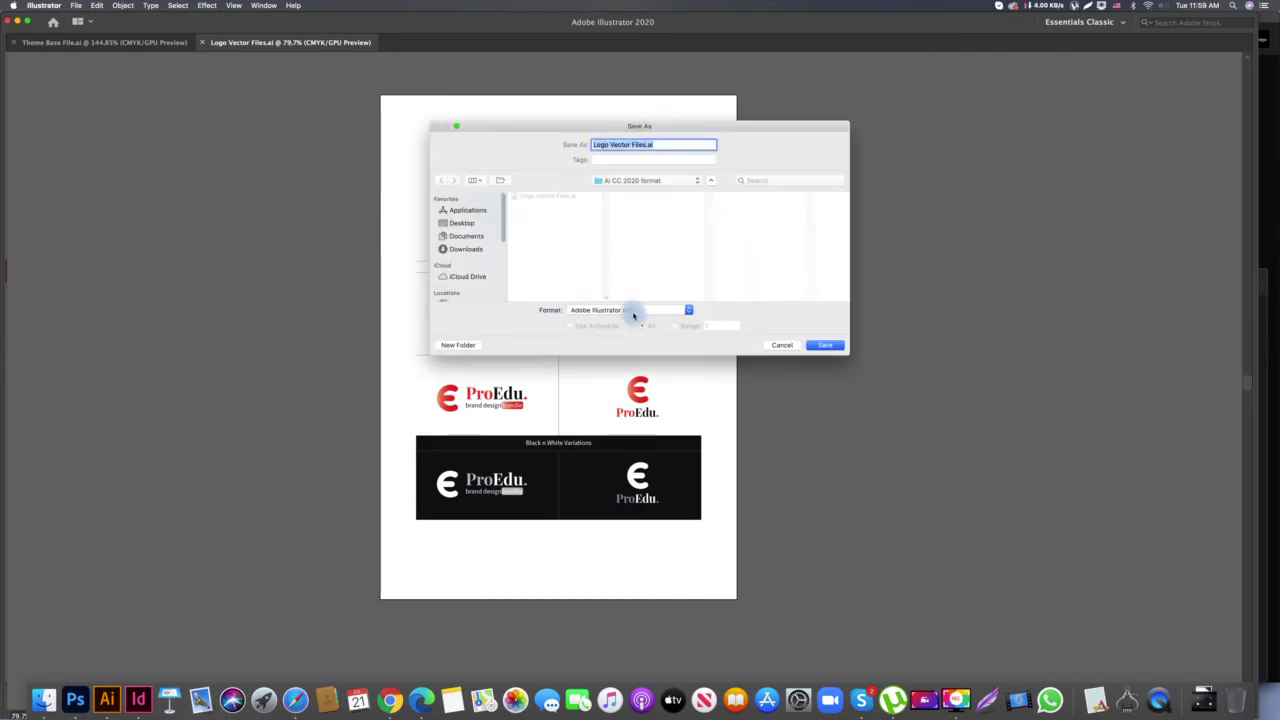
click(650, 179)
click(656, 195)
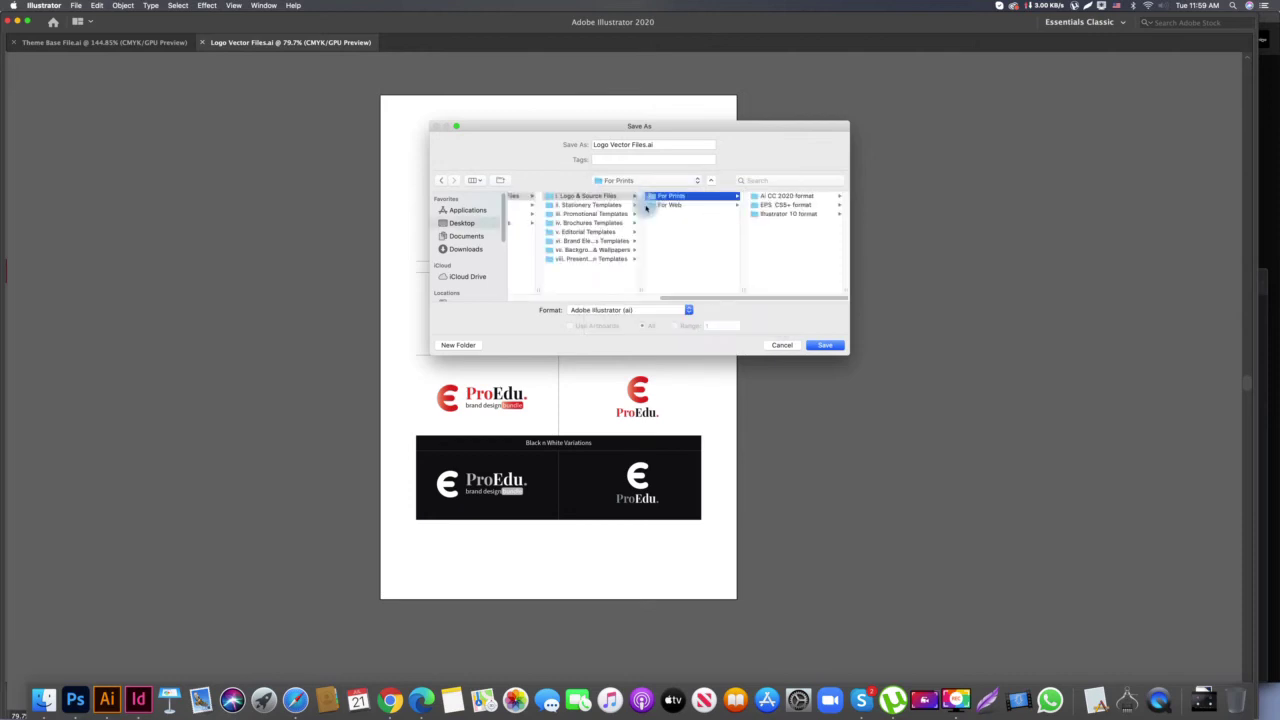
click(800, 207)
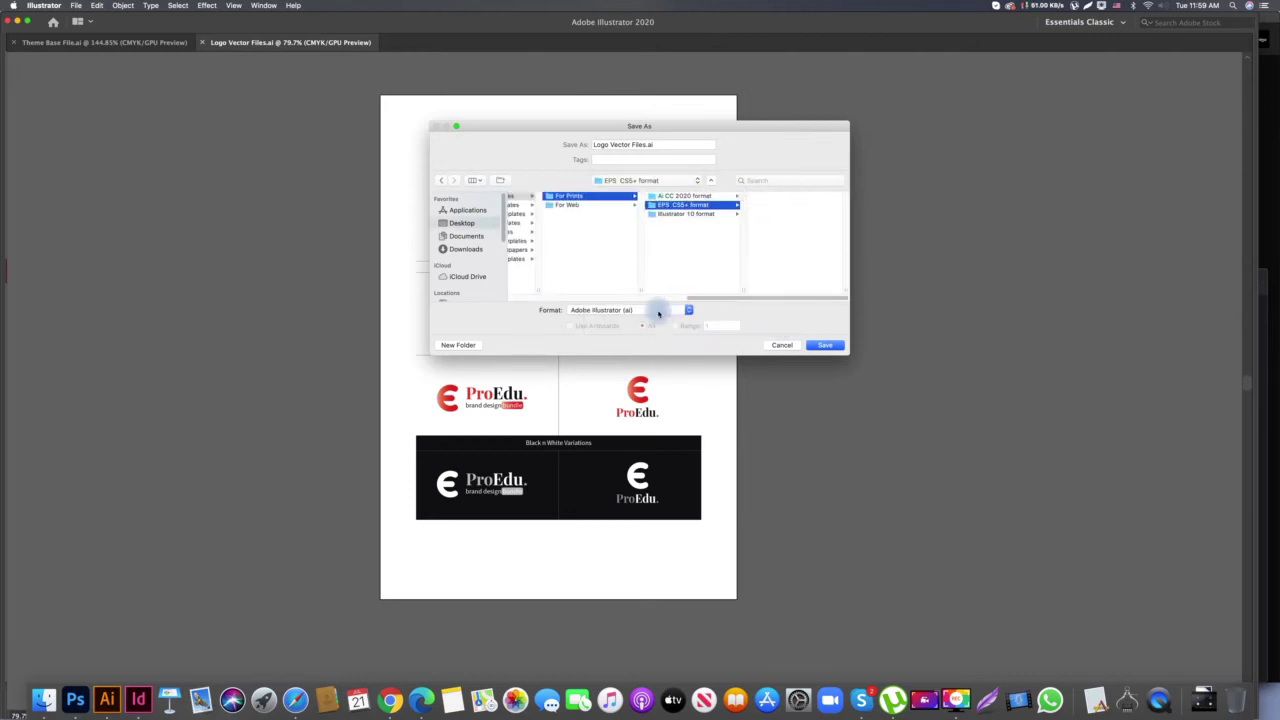
click(657, 309)
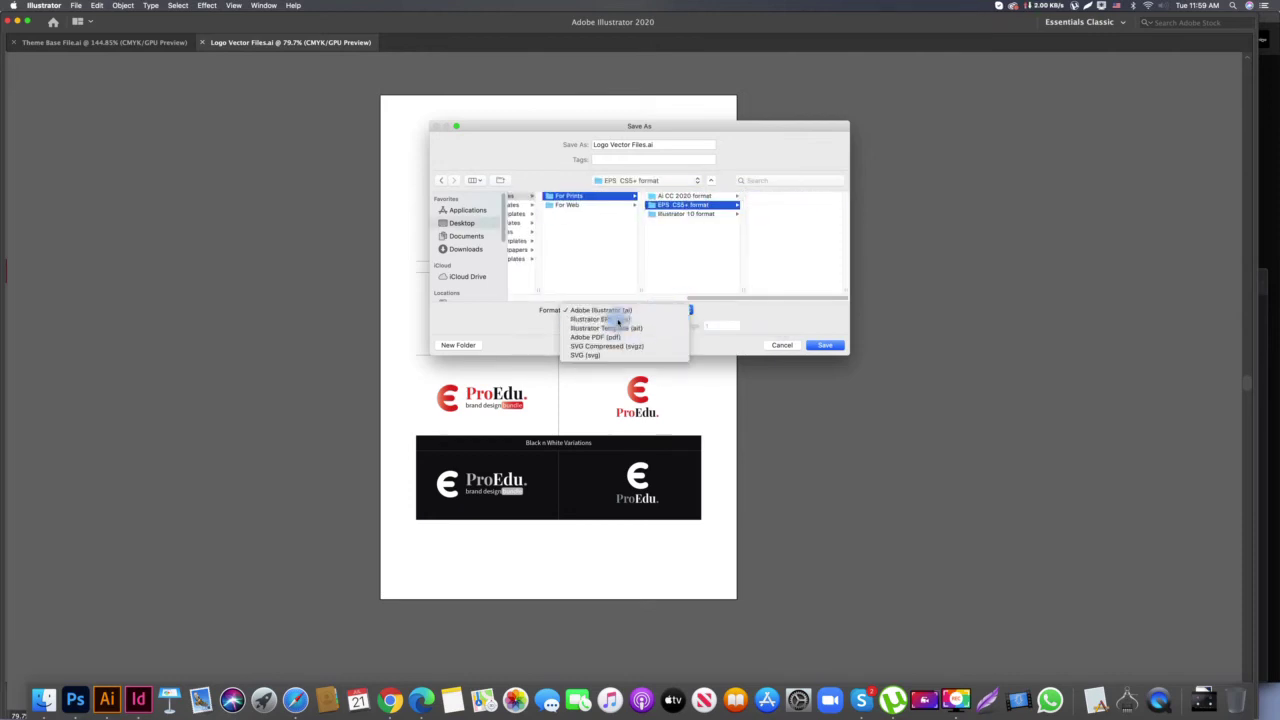
click(615, 319)
click(816, 346)
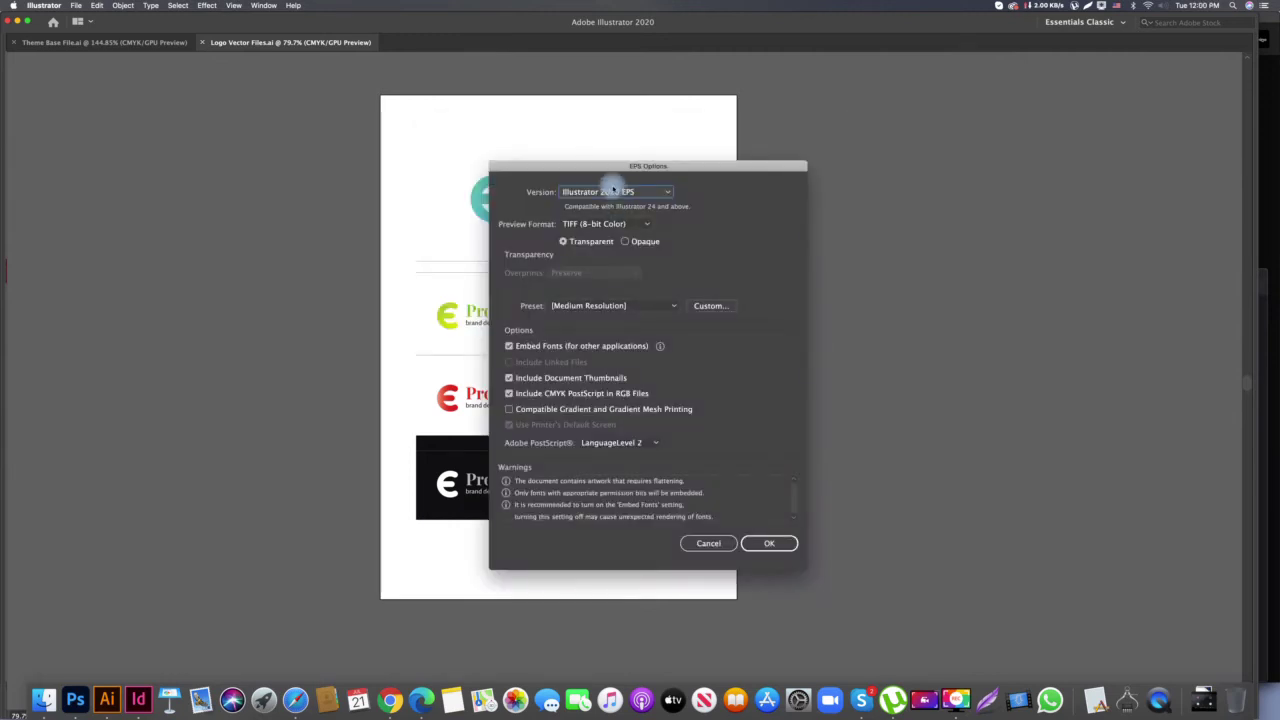
click(615, 191)
click(623, 259)
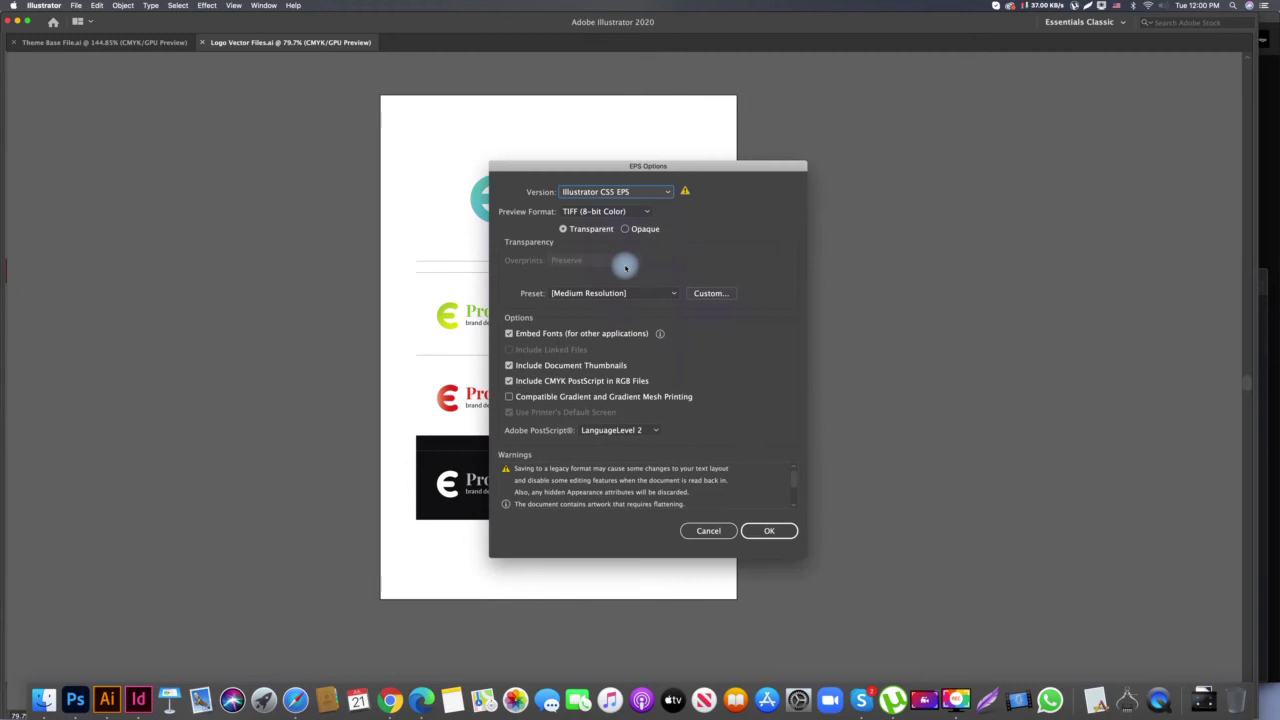
click(766, 530)
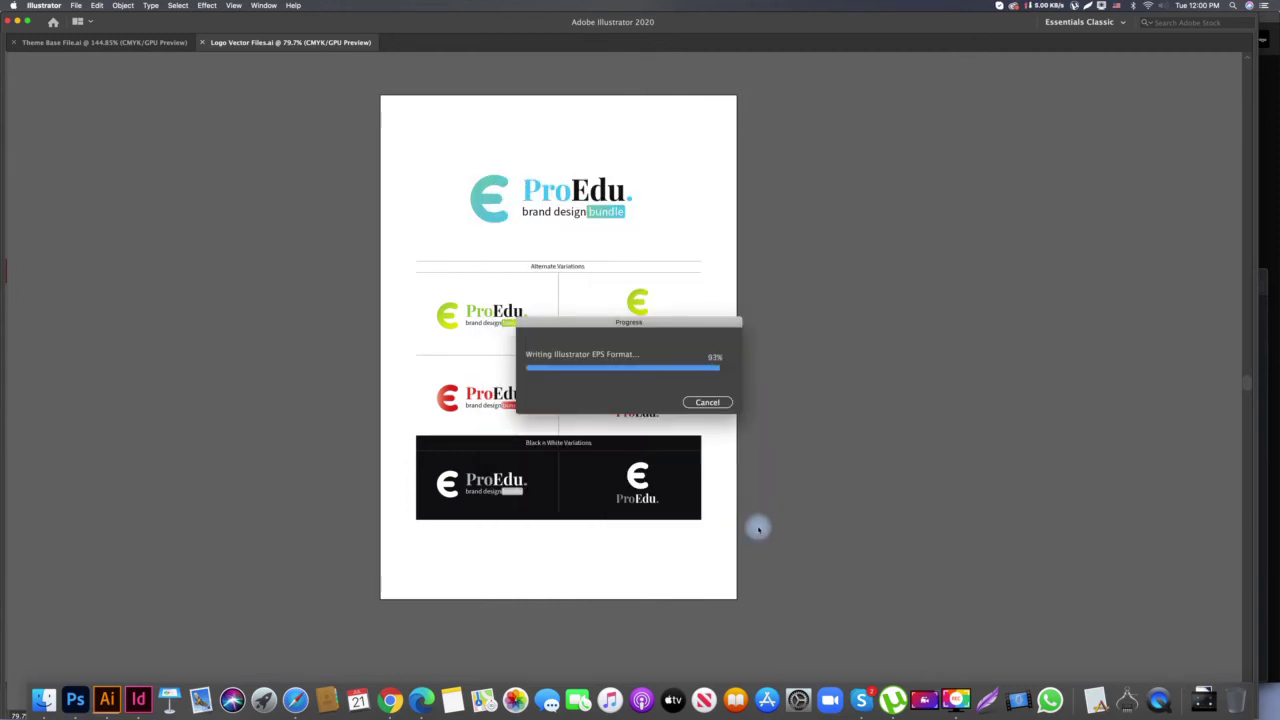
Inspect the page's artwork by selecting everything, then individual text objects in the black-and-white and red logo variations
click(632, 490)
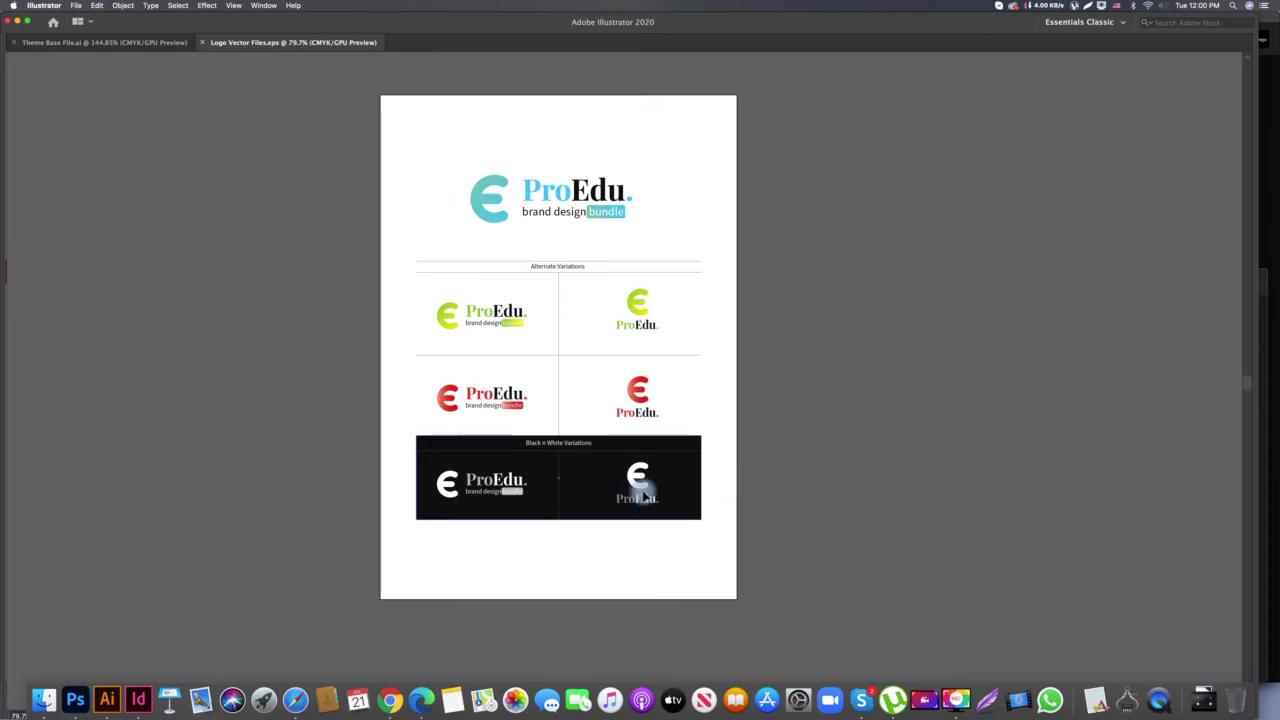
key(super+a)
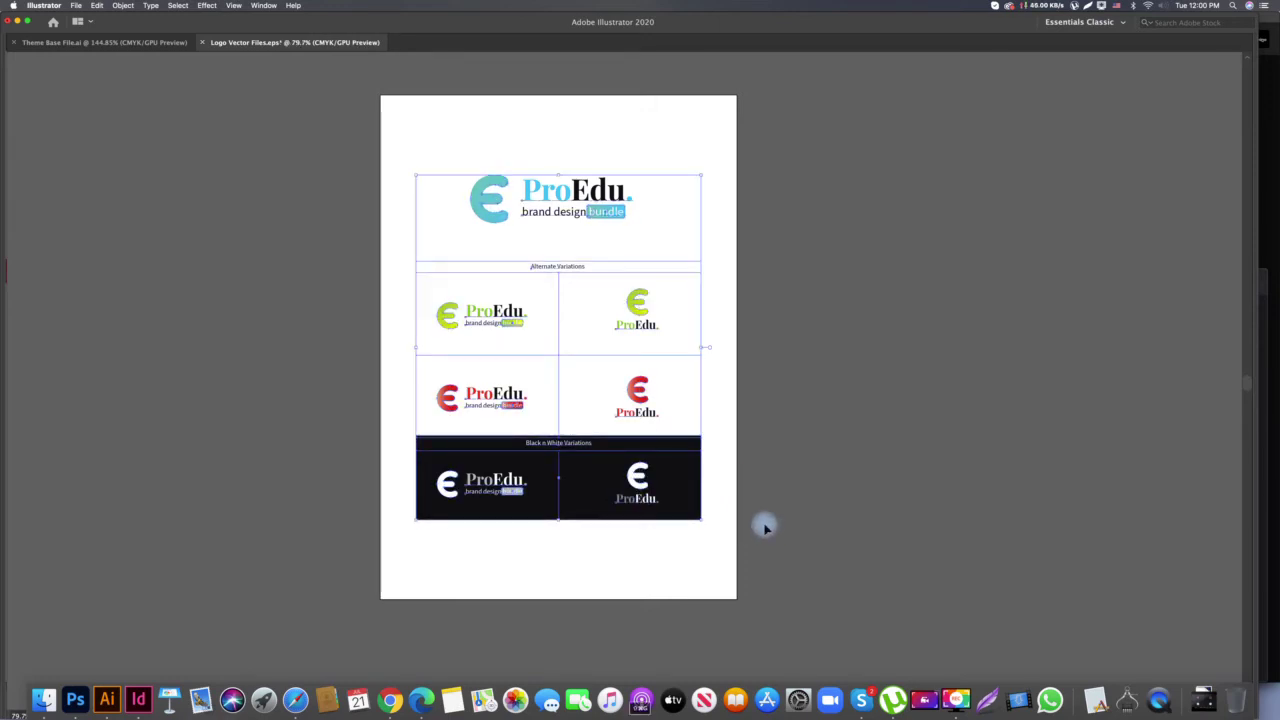
click(760, 503)
click(630, 498)
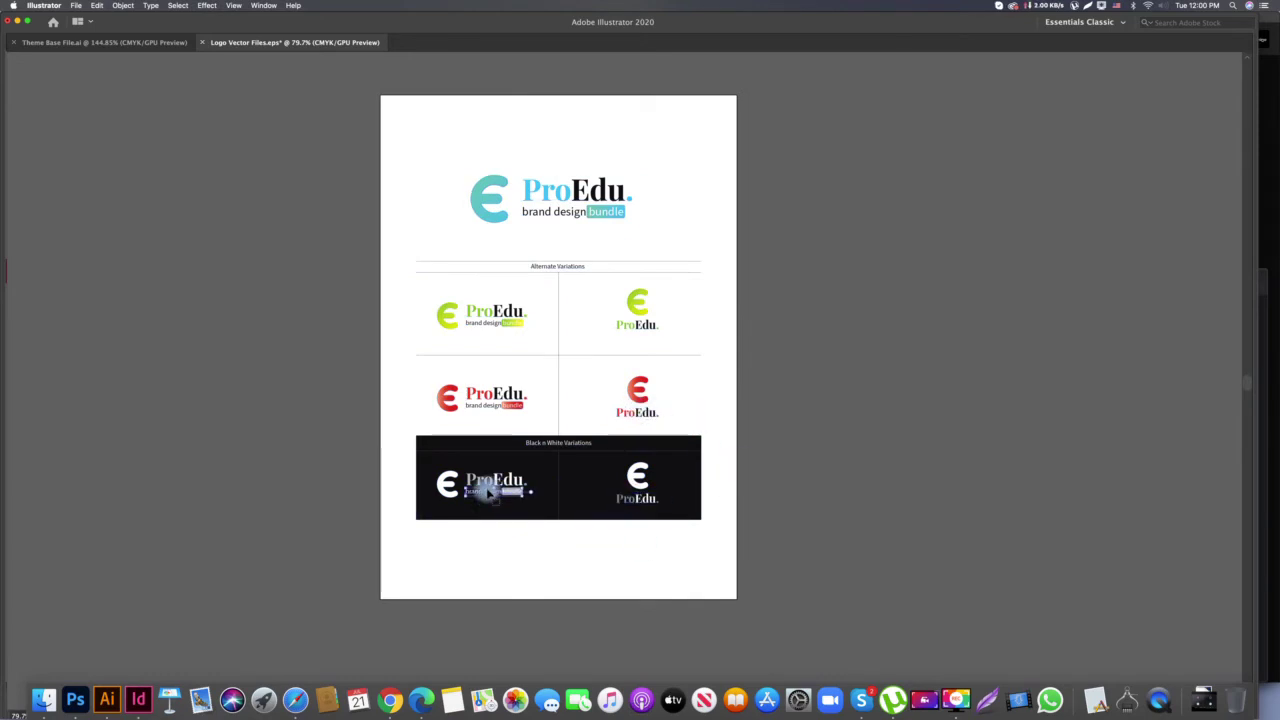
click(495, 481)
click(486, 406)
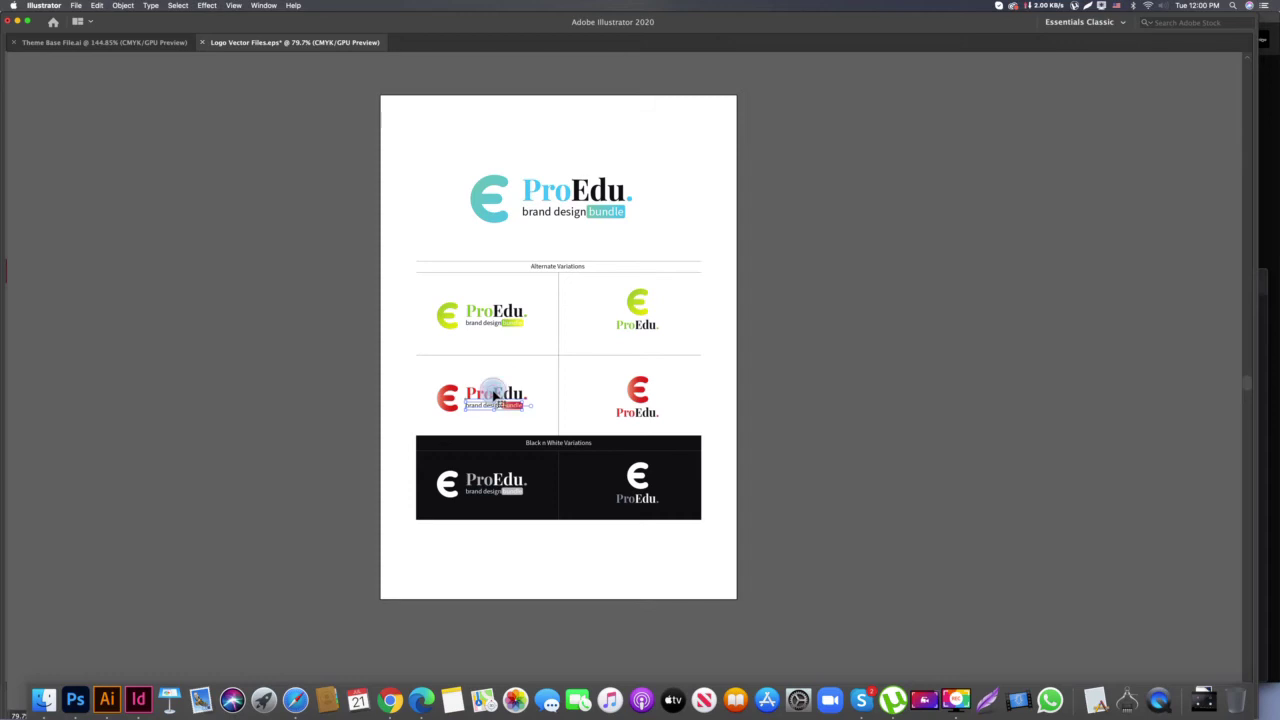
Save Logo Vector Files as an Illustrator 10 EPS into the "Illustrator 10 format" folder inside "For Prints"
key(super+shift+s)
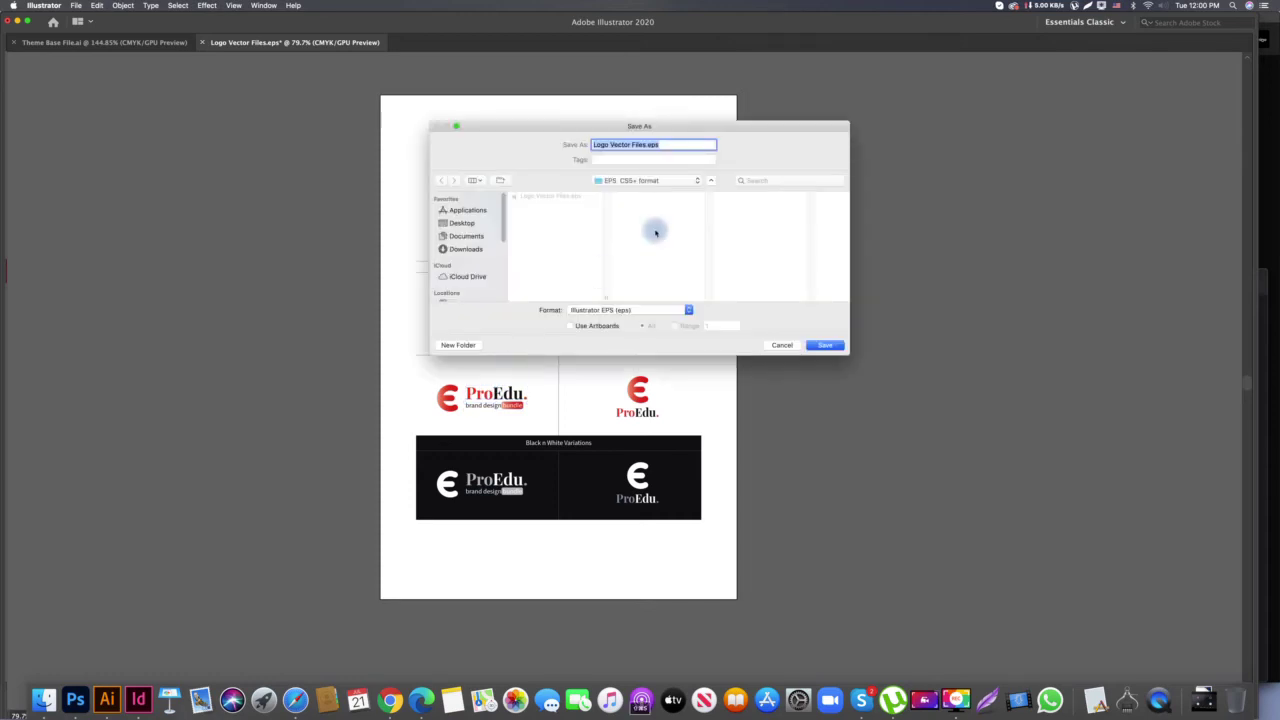
click(652, 180)
click(652, 191)
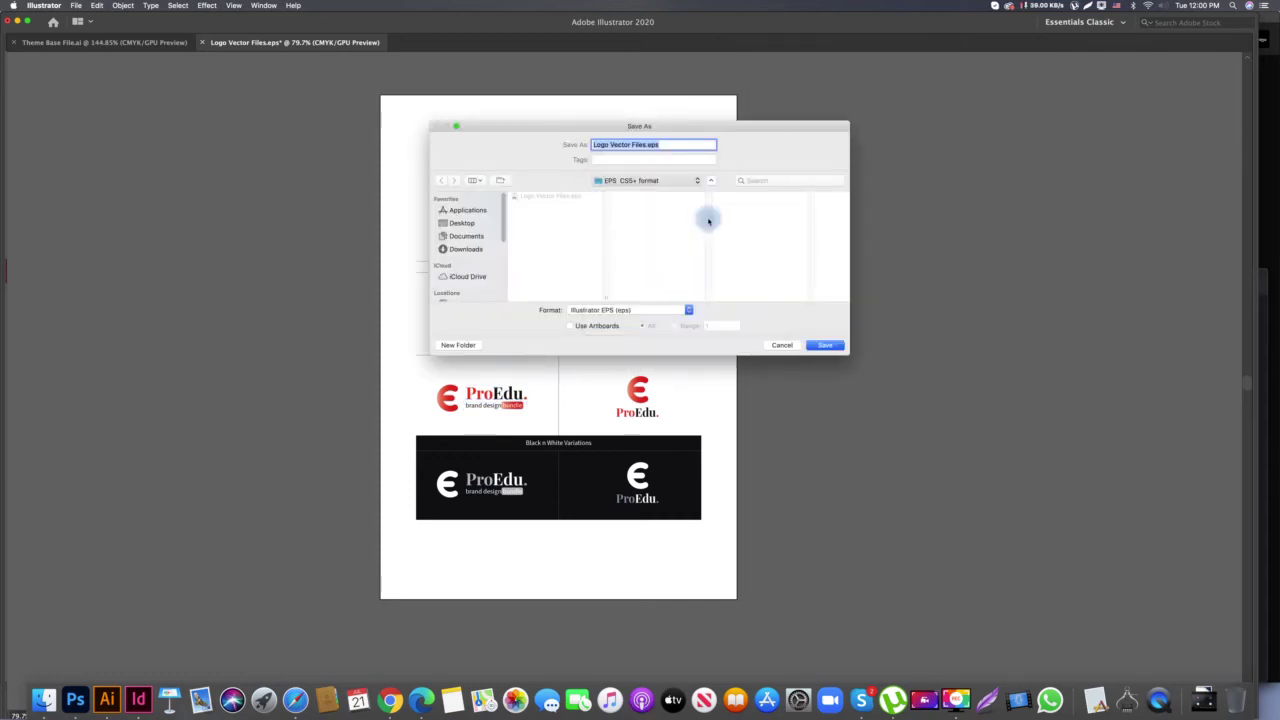
click(786, 214)
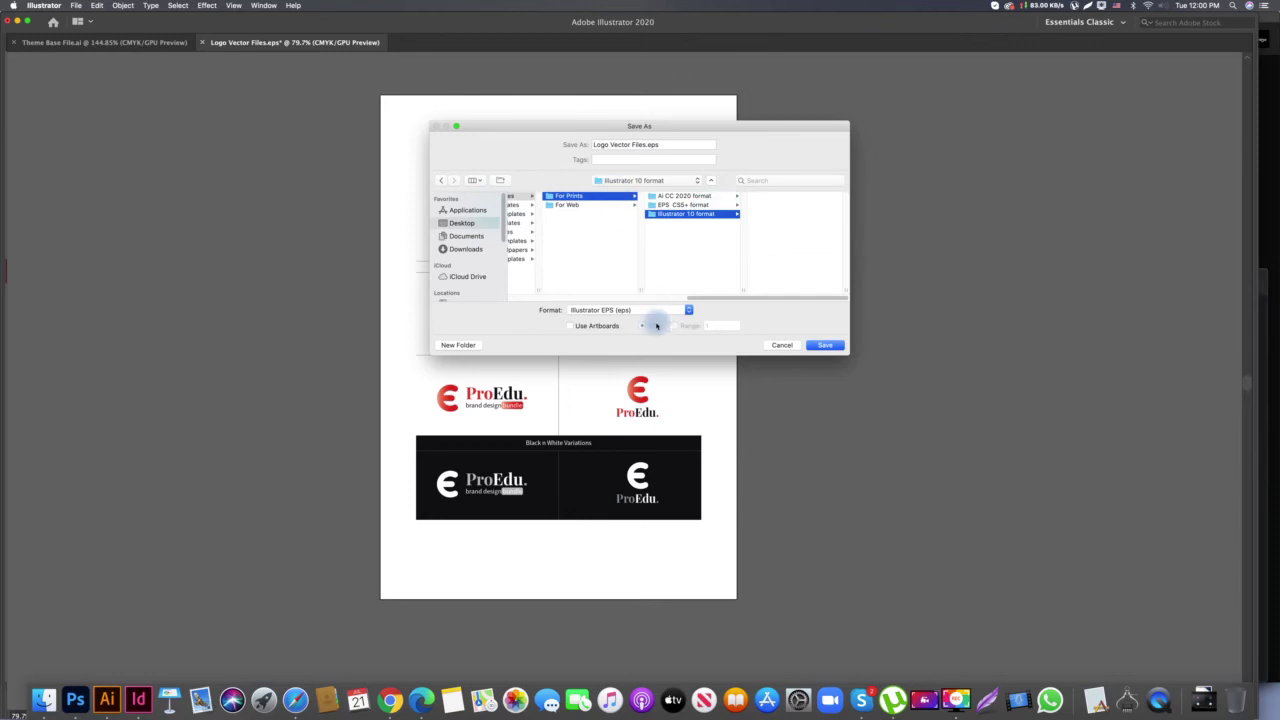
click(820, 346)
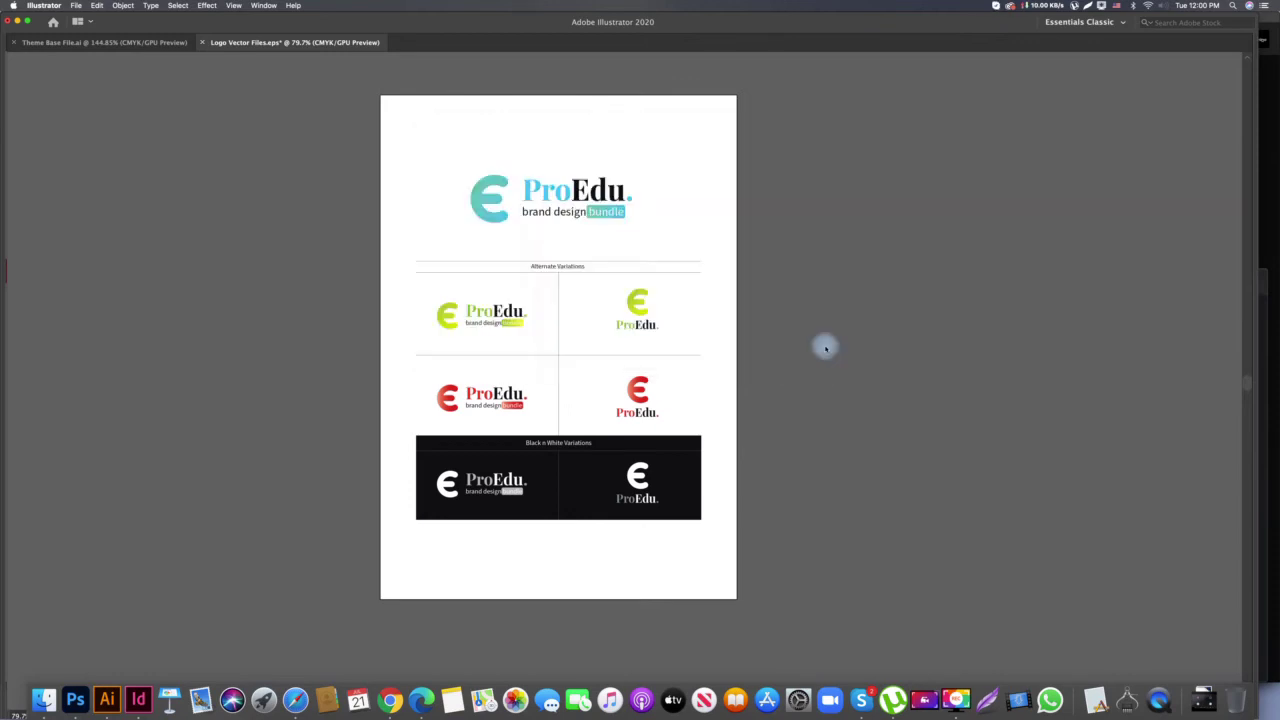
click(610, 192)
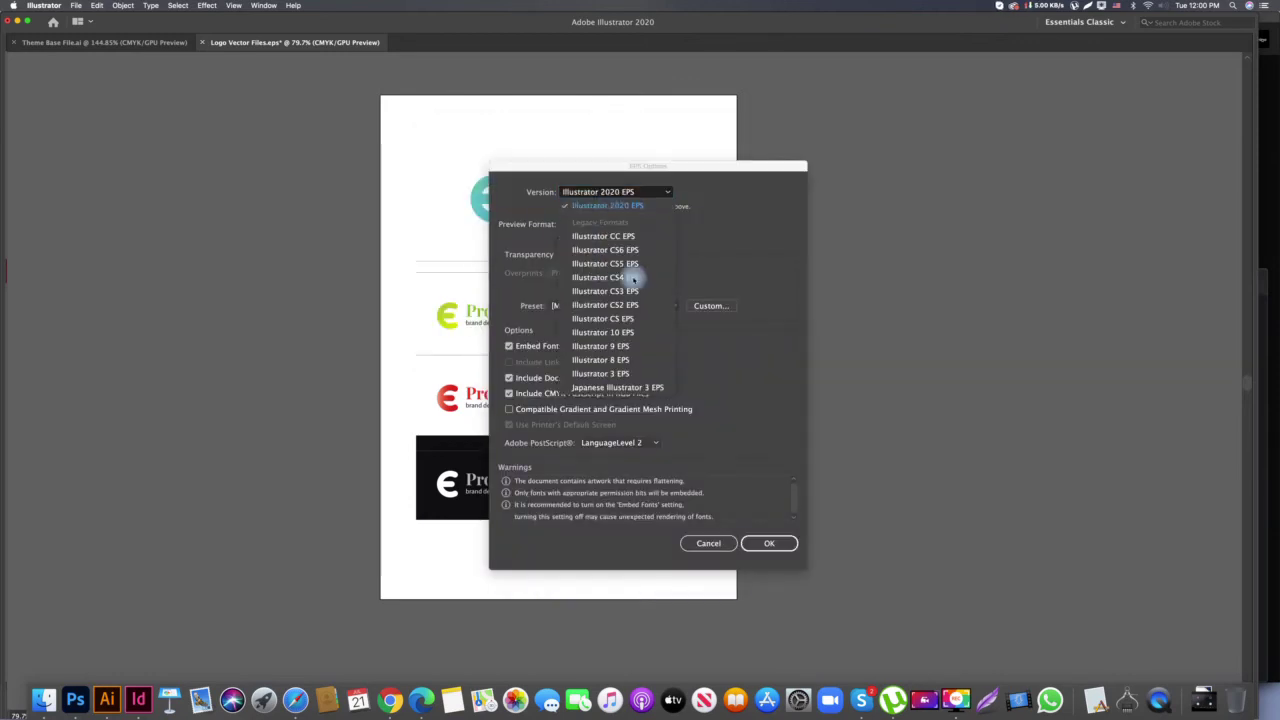
click(628, 337)
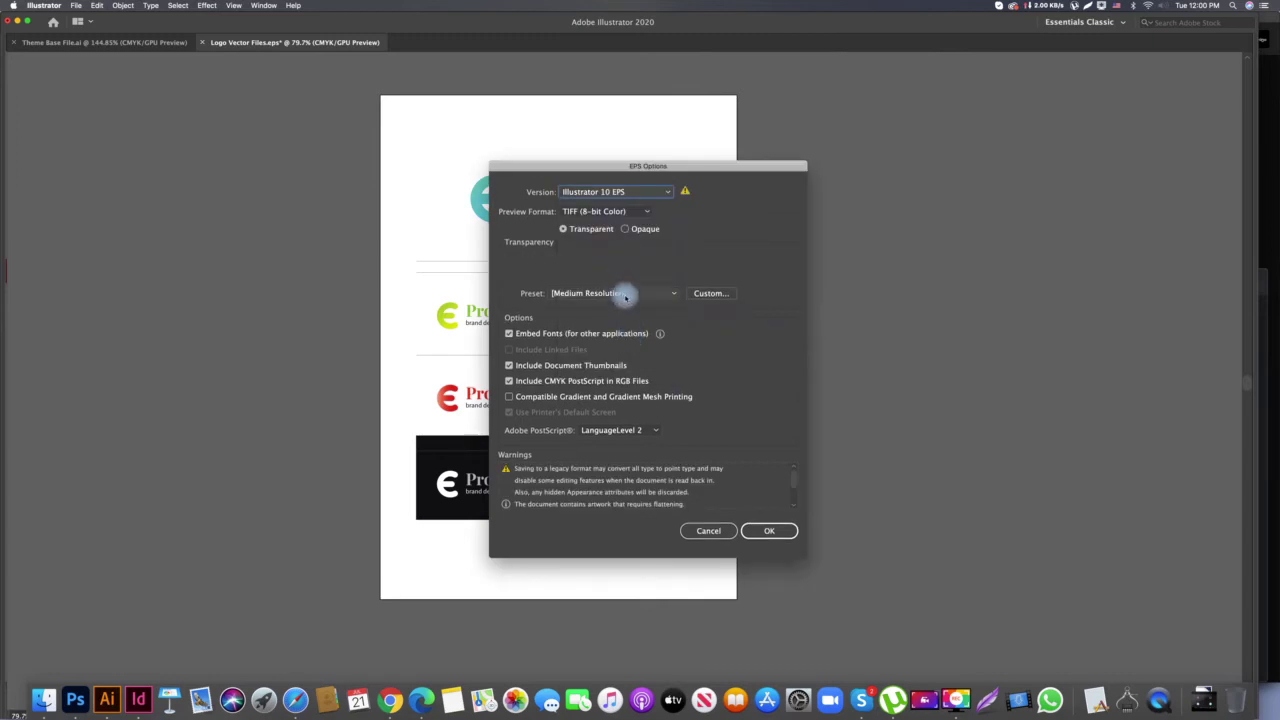
click(620, 293)
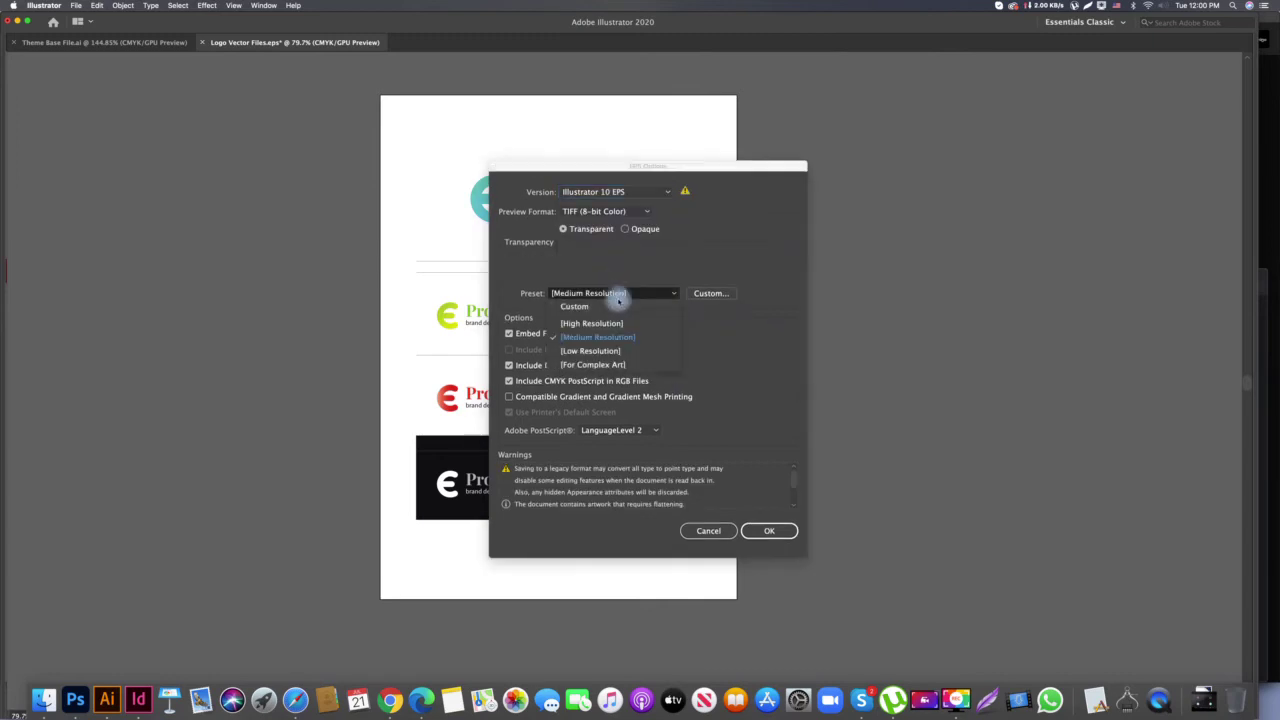
click(714, 349)
click(757, 532)
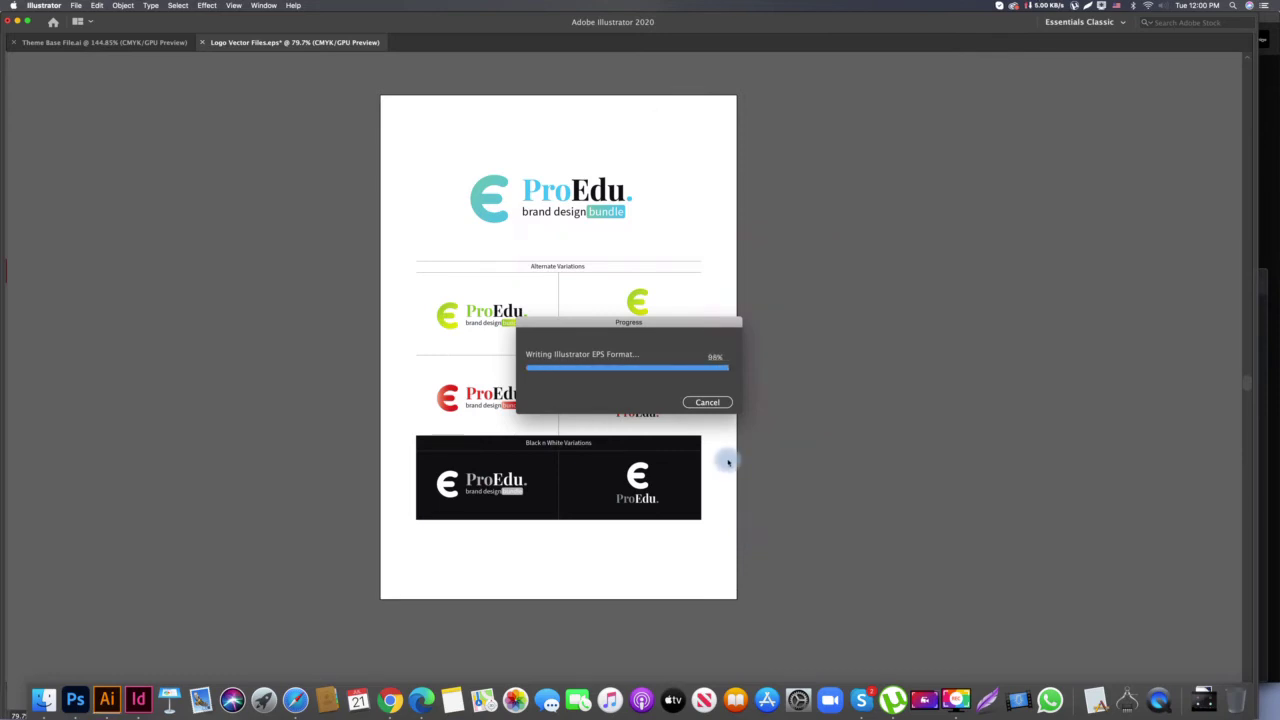
scroll(760, 307, right, 2)
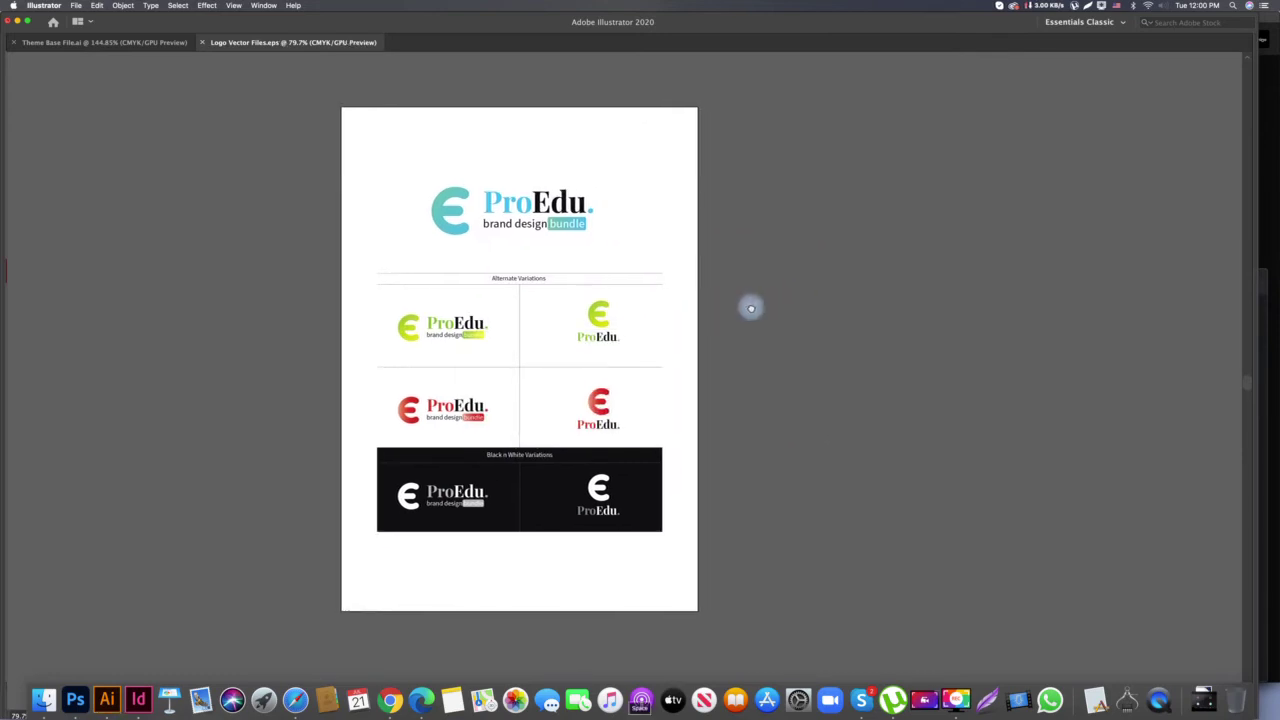
scroll(520, 318, left, 2)
scroll(520, 318, up, 1)
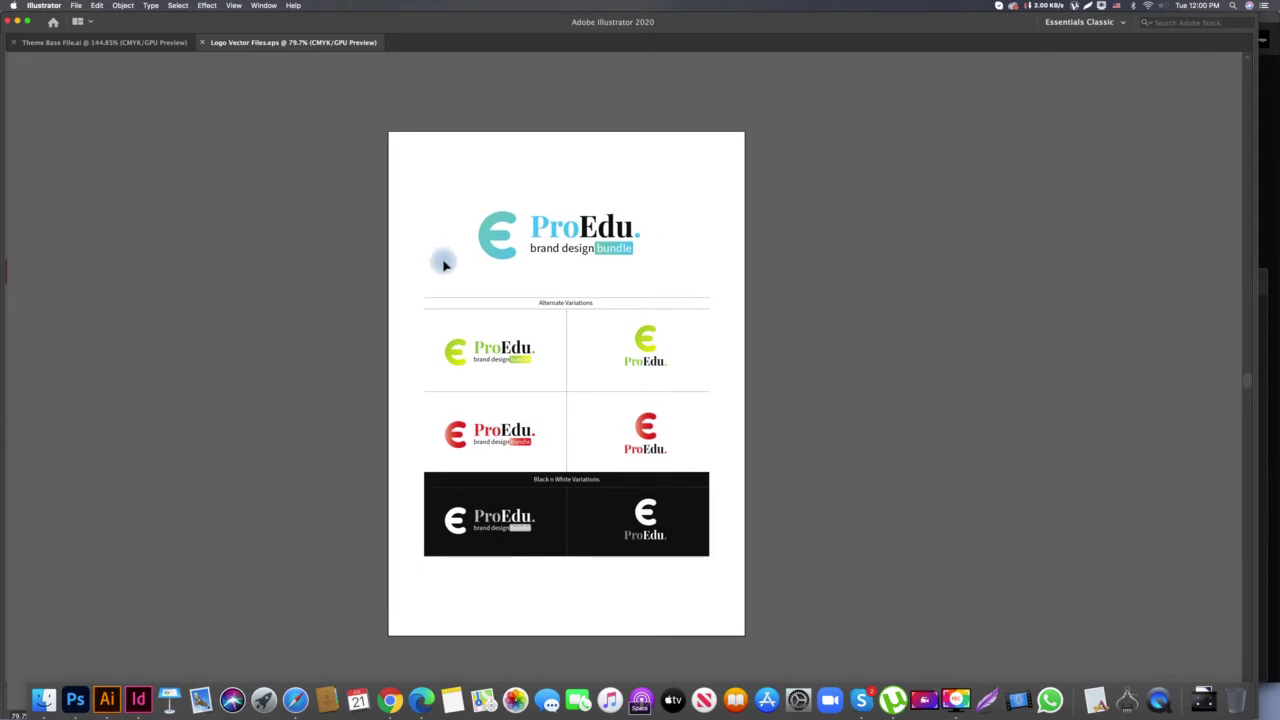
Start saving a copy of Logo Vector Files and create a new folder named "Adobe PDF format" inside "For Prints"
key(super+shift+s)
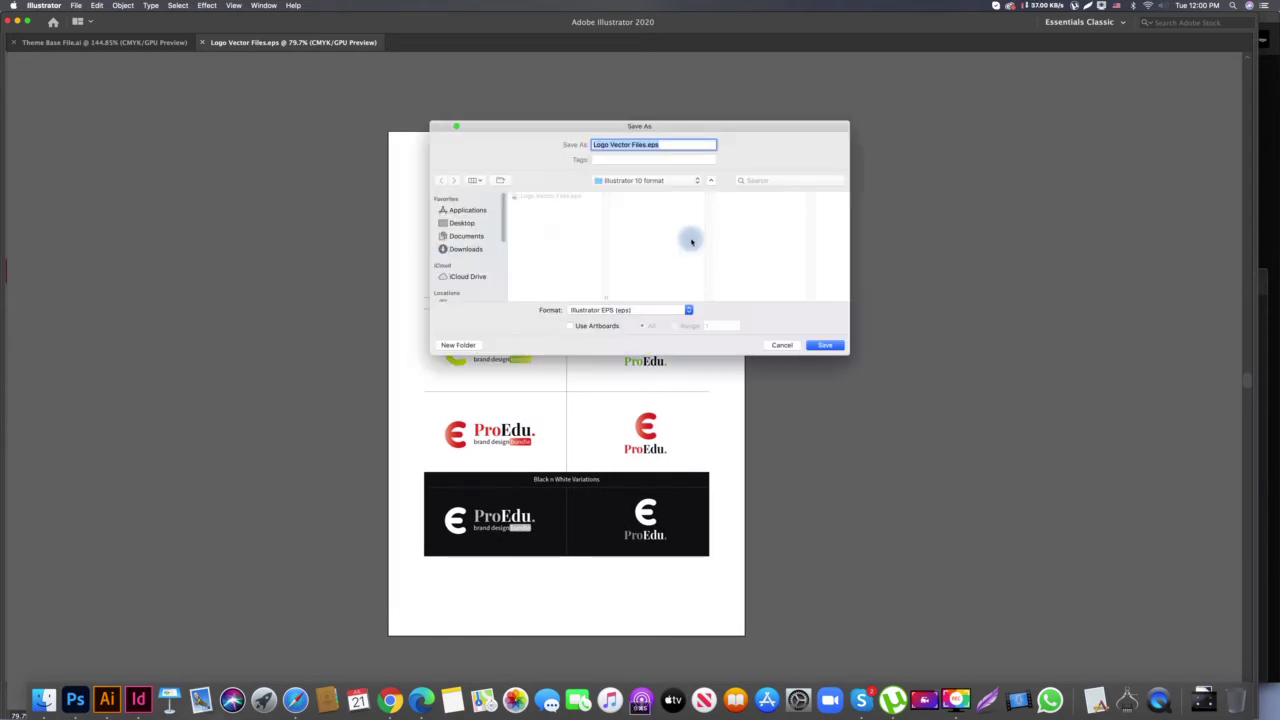
click(710, 181)
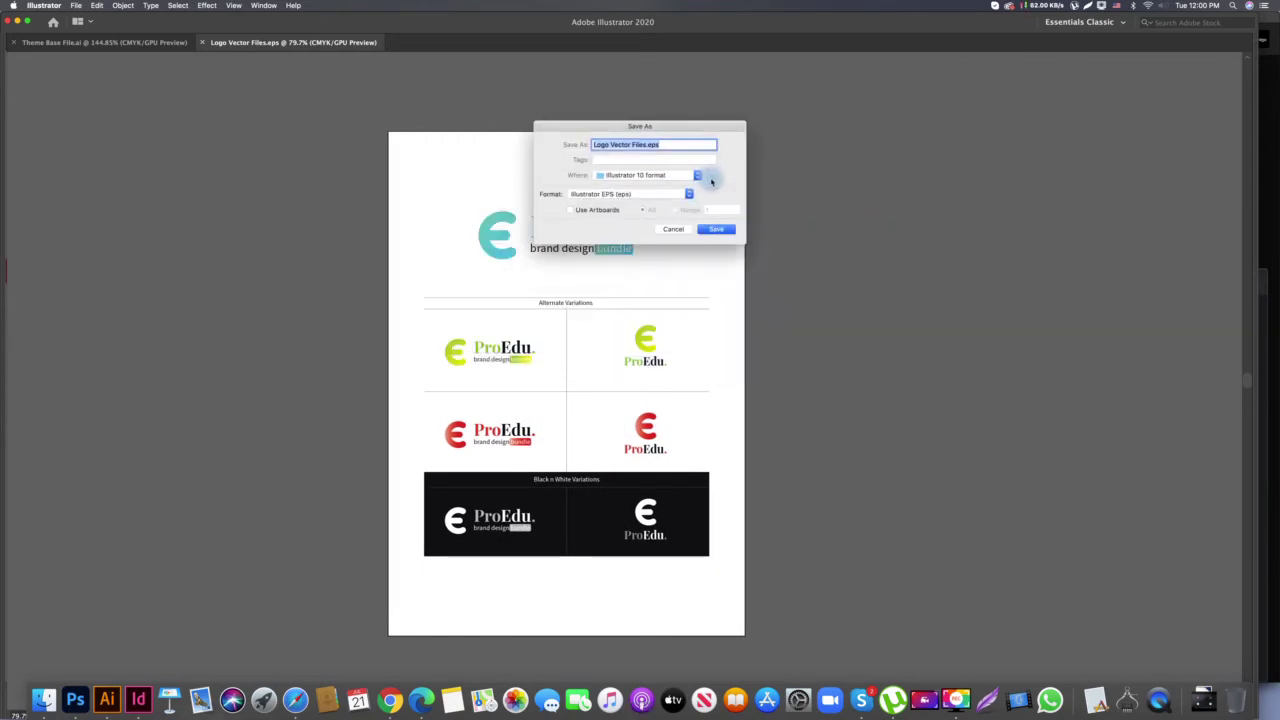
click(711, 181)
click(640, 183)
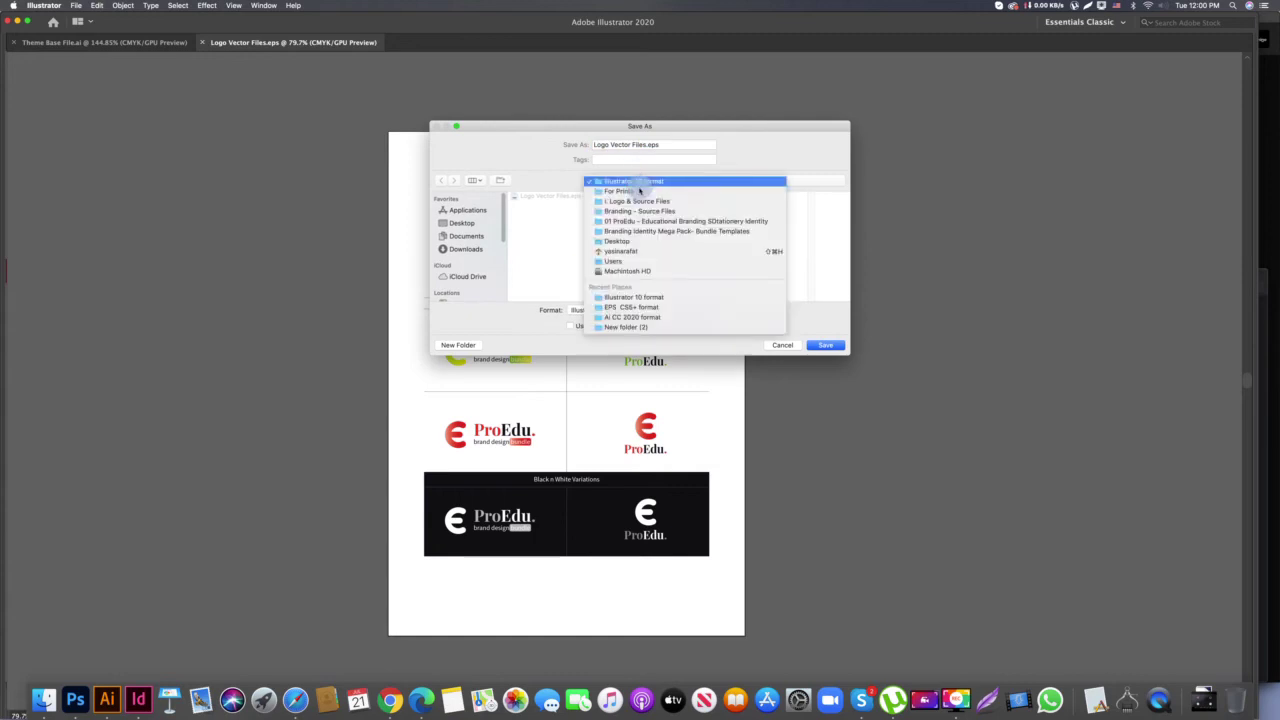
click(652, 195)
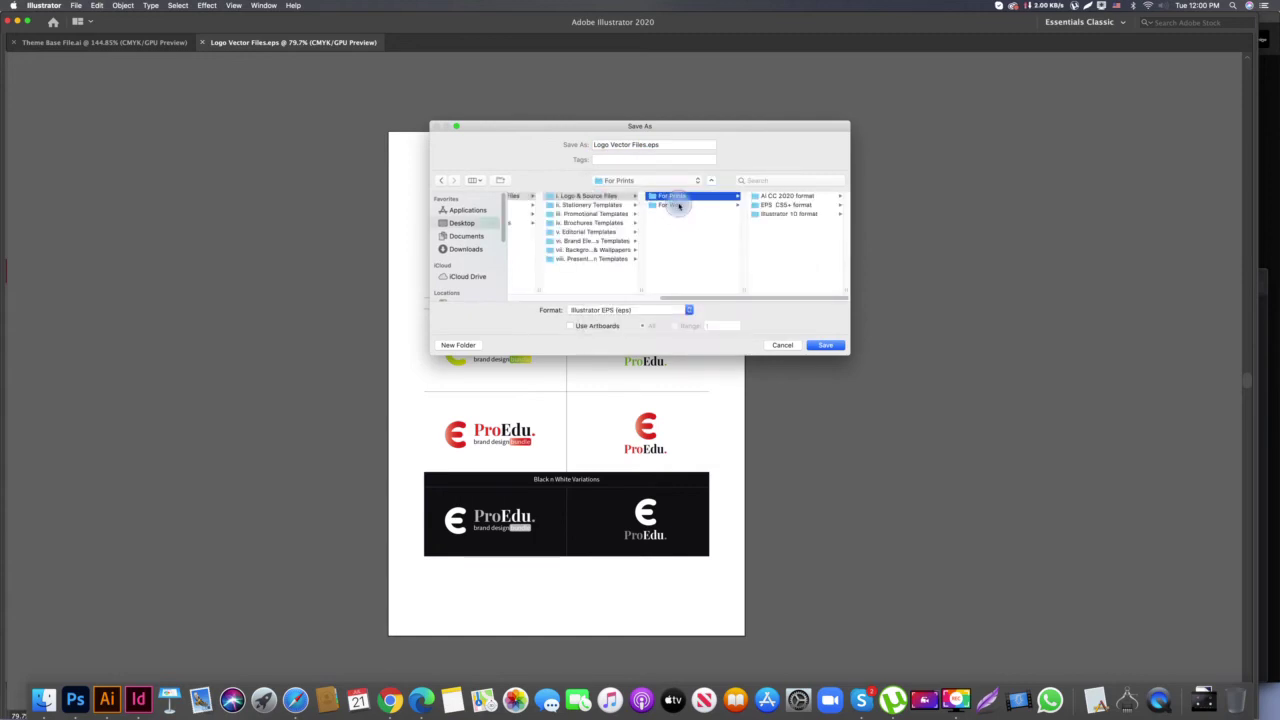
click(679, 205)
click(695, 196)
click(697, 206)
click(697, 196)
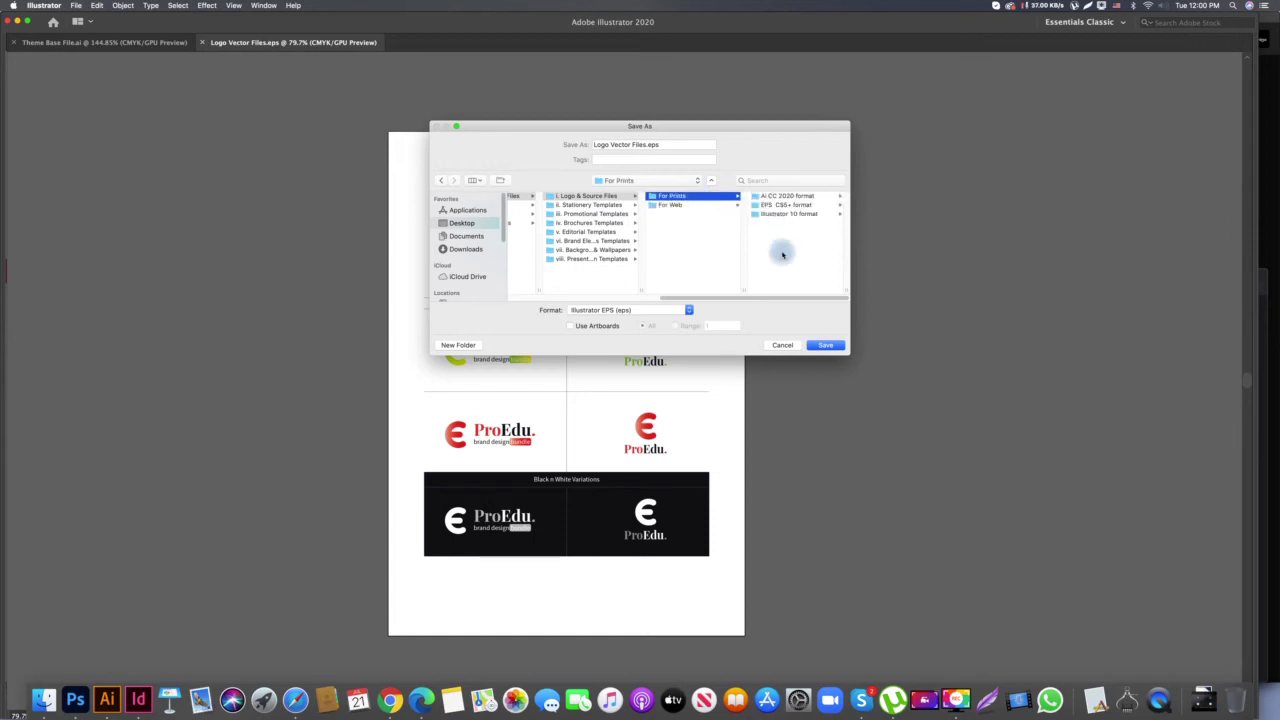
key(shift+super+n)
text(Adobe PDF)
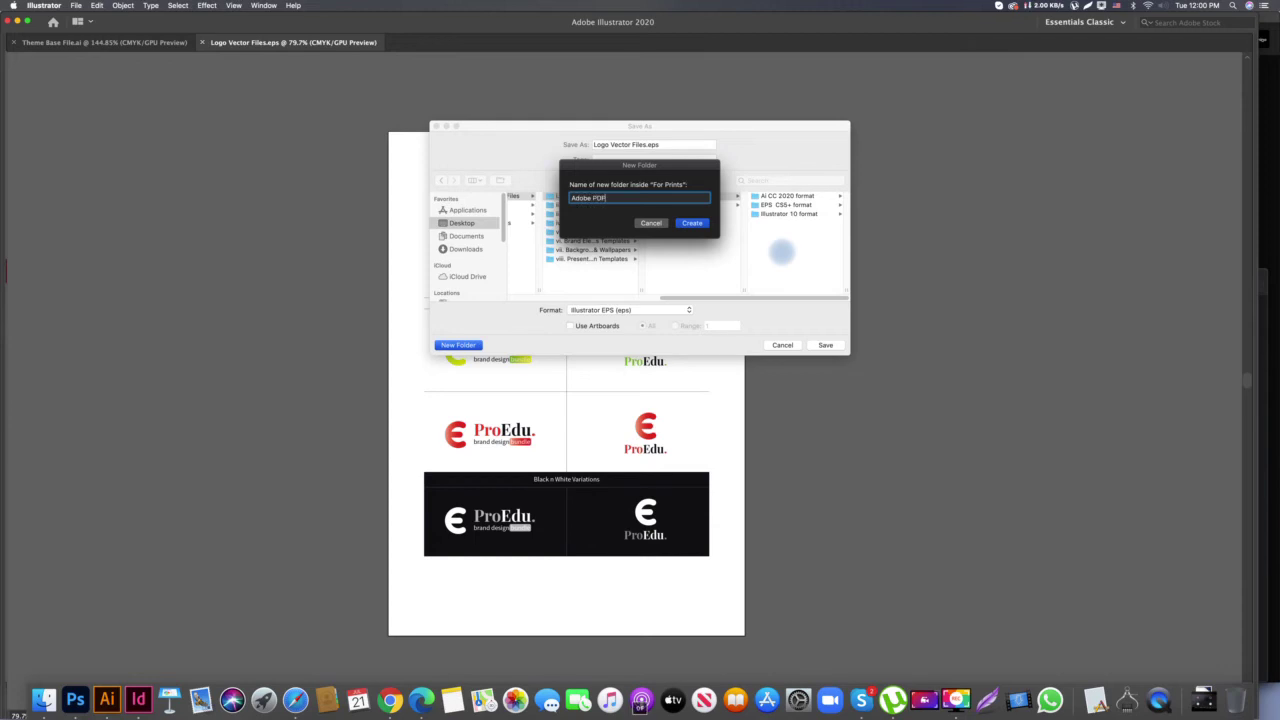
text( format)
key(Return)
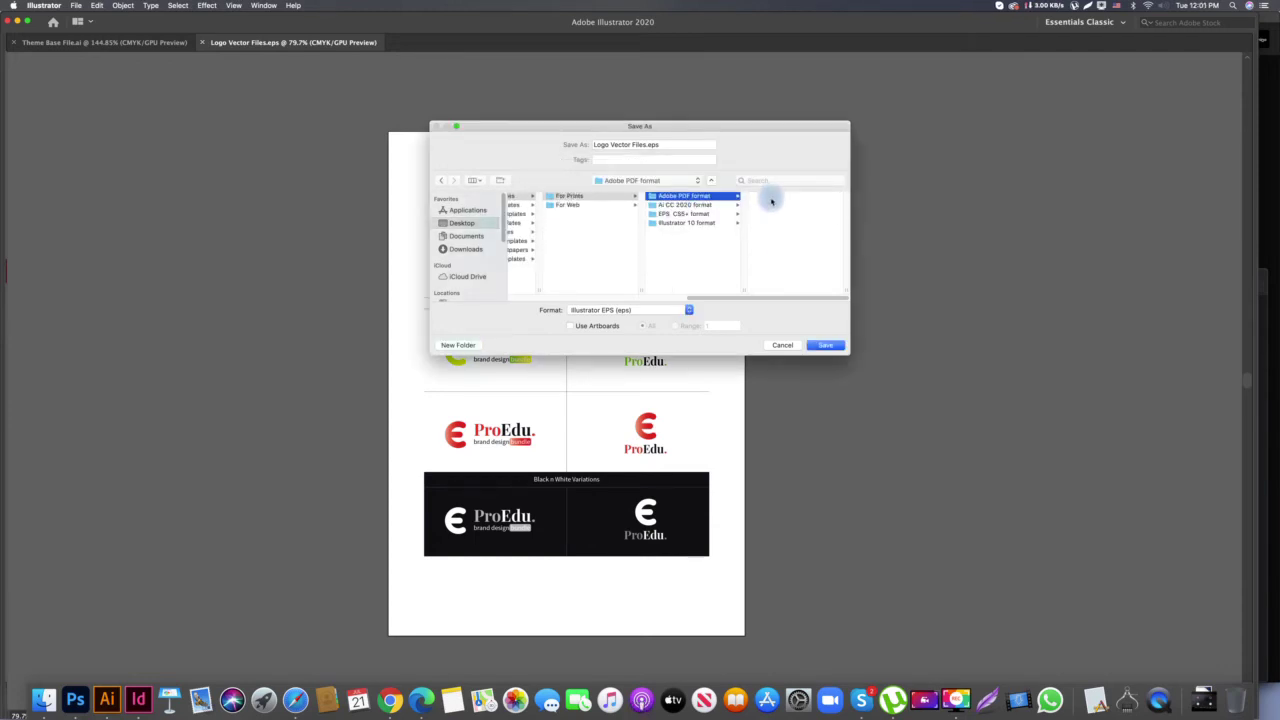
Save Logo Vector Files as an Adobe PDF into the "Adobe PDF format" folder
click(617, 310)
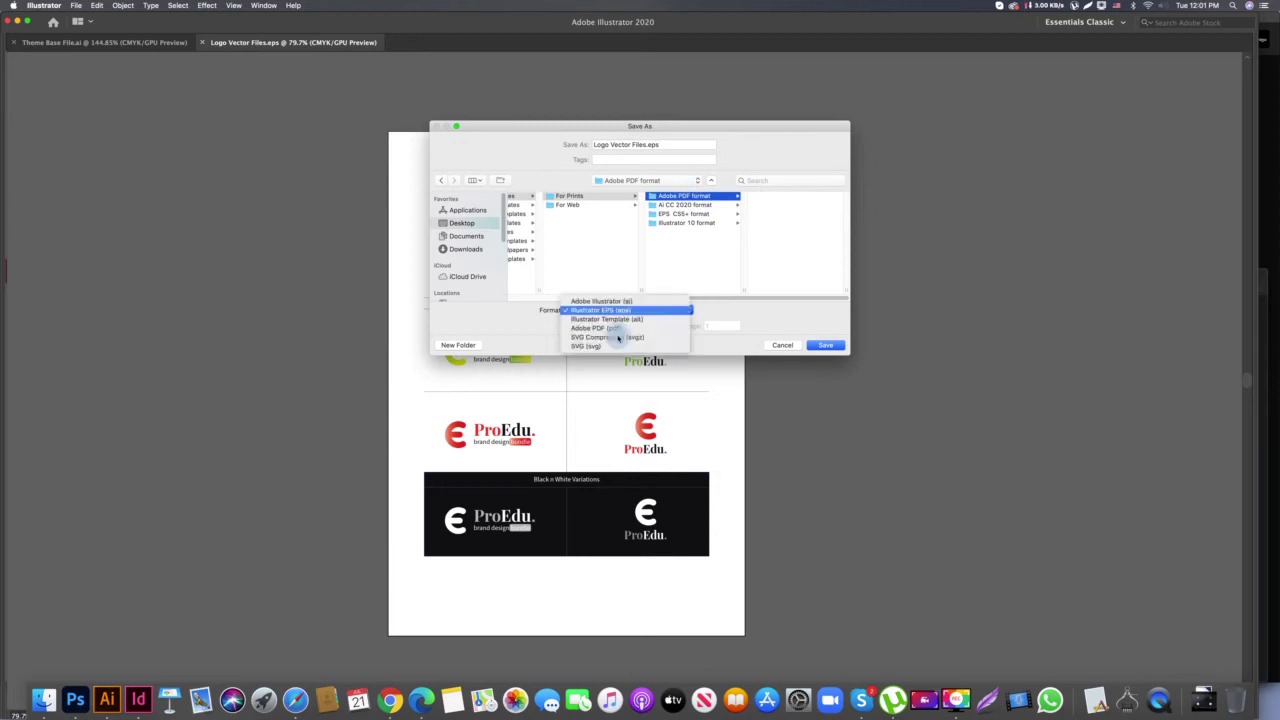
click(619, 329)
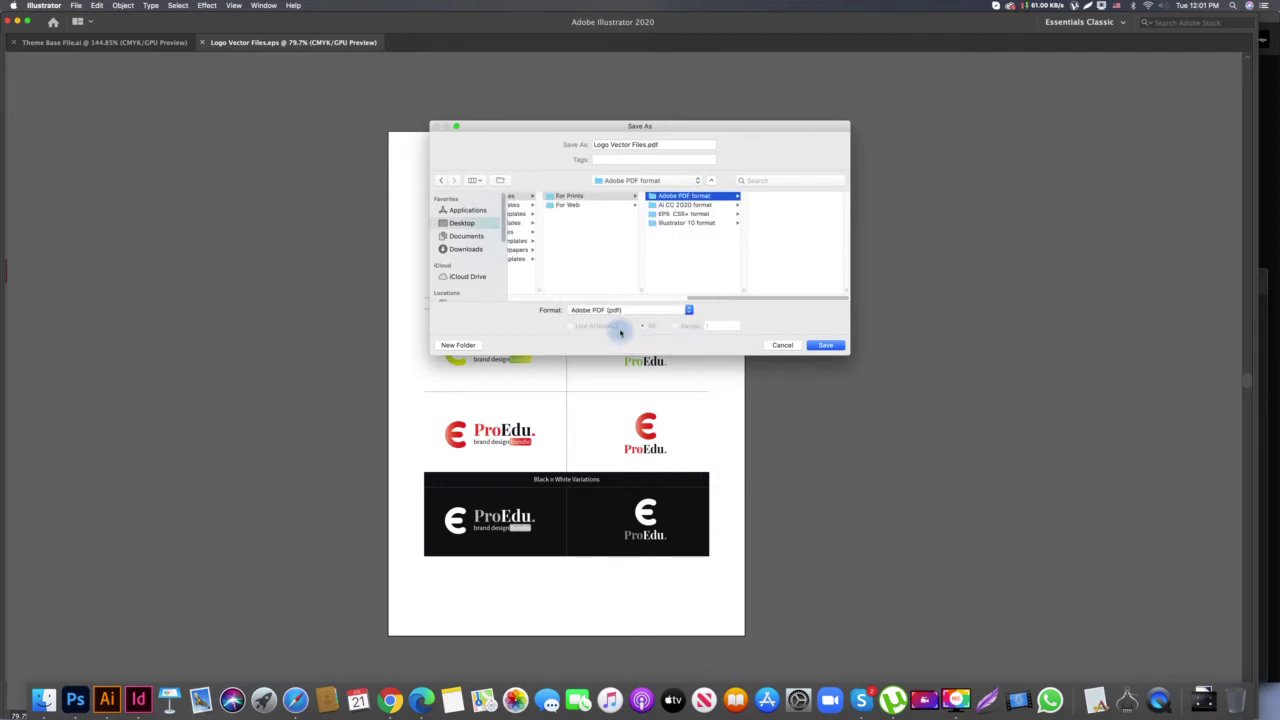
click(826, 346)
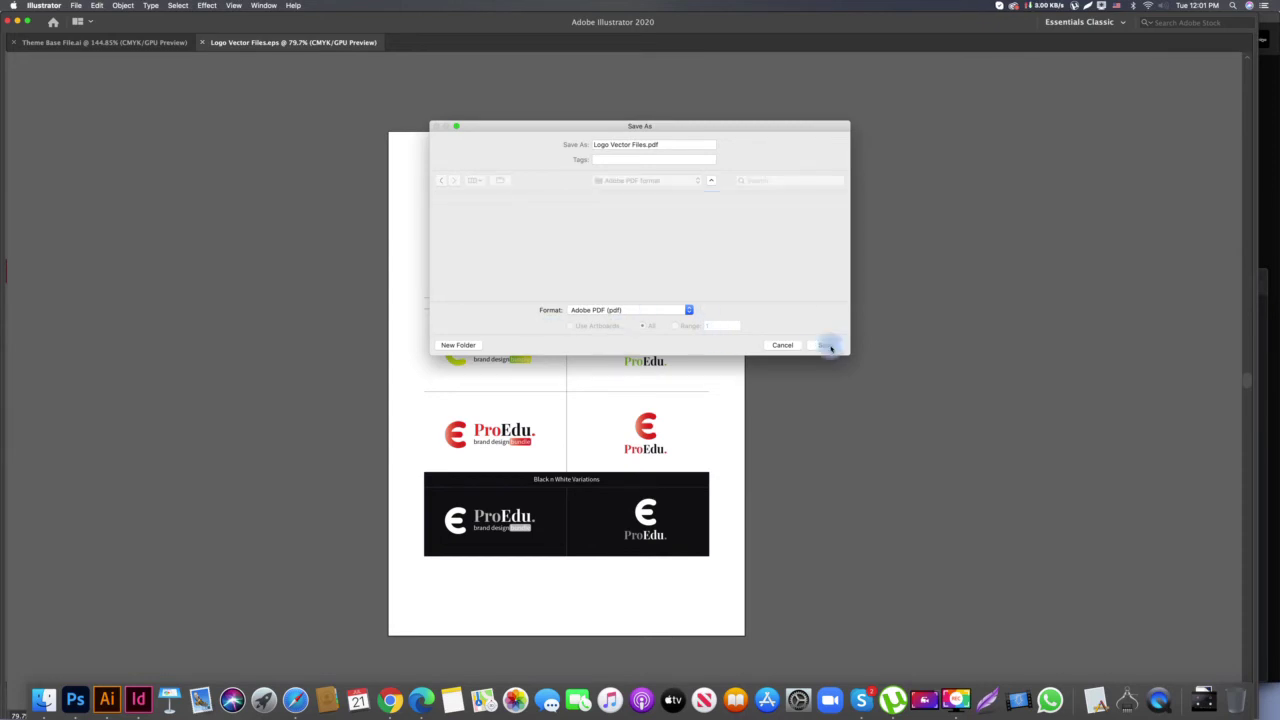
click(740, 487)
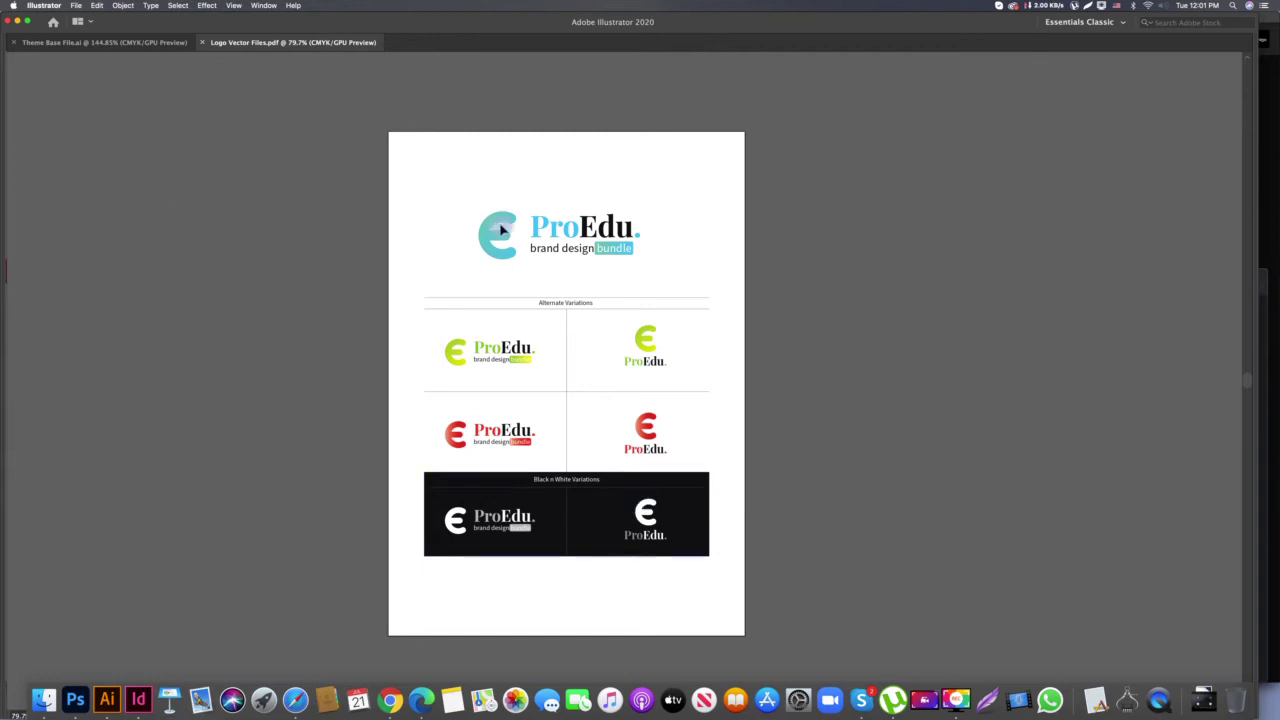
Switch to Finder, check the "For Web" folder inside "i. Logo & Source Files", and return to Illustrator
scroll(400, 200, right, 3)
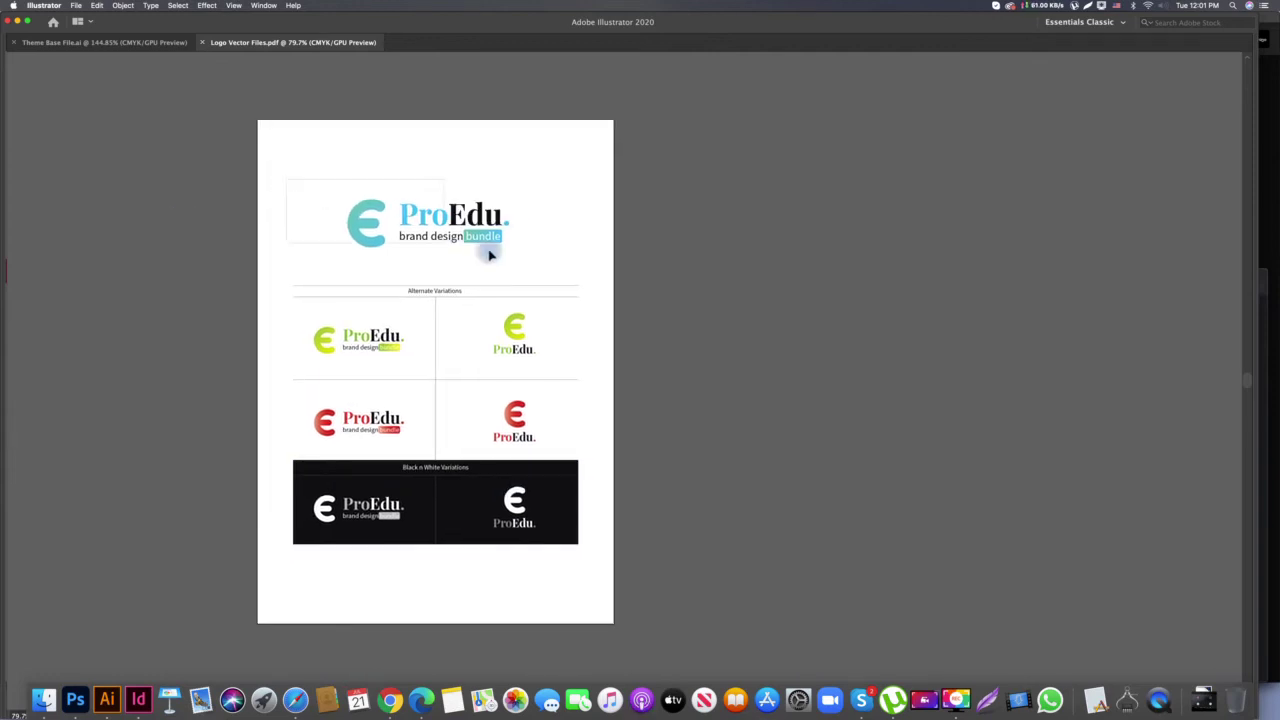
click(44, 703)
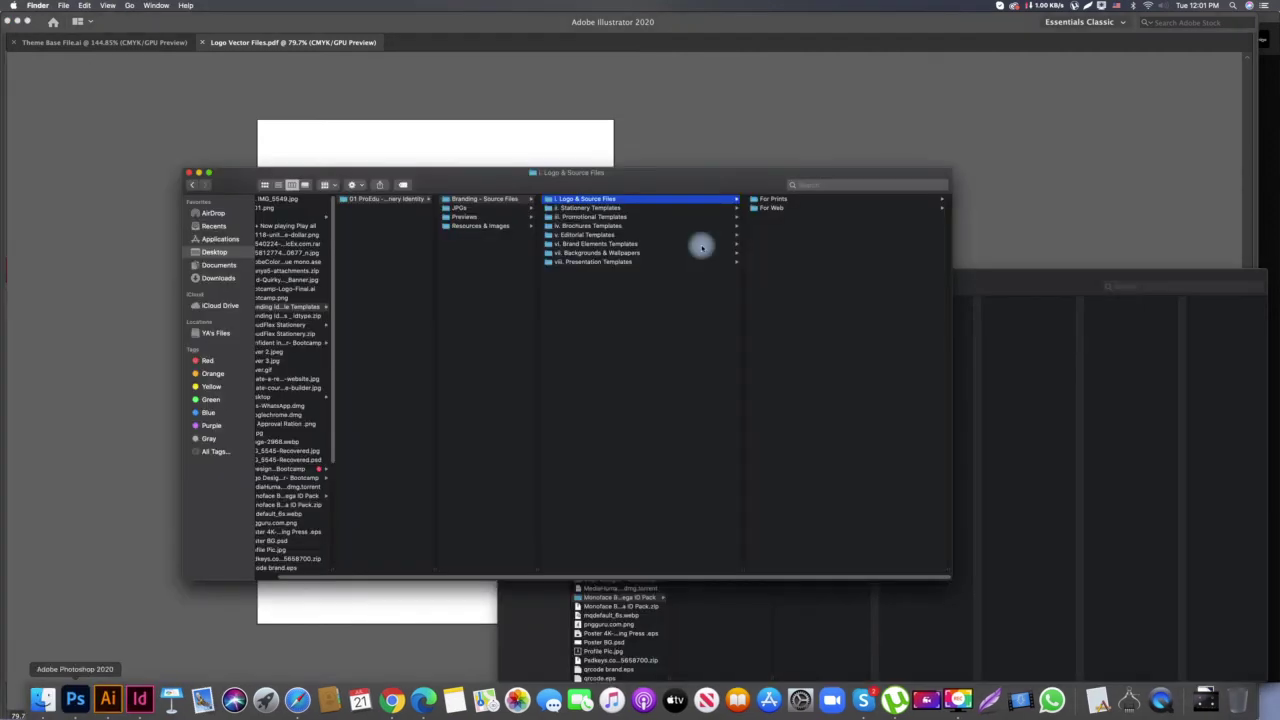
click(775, 208)
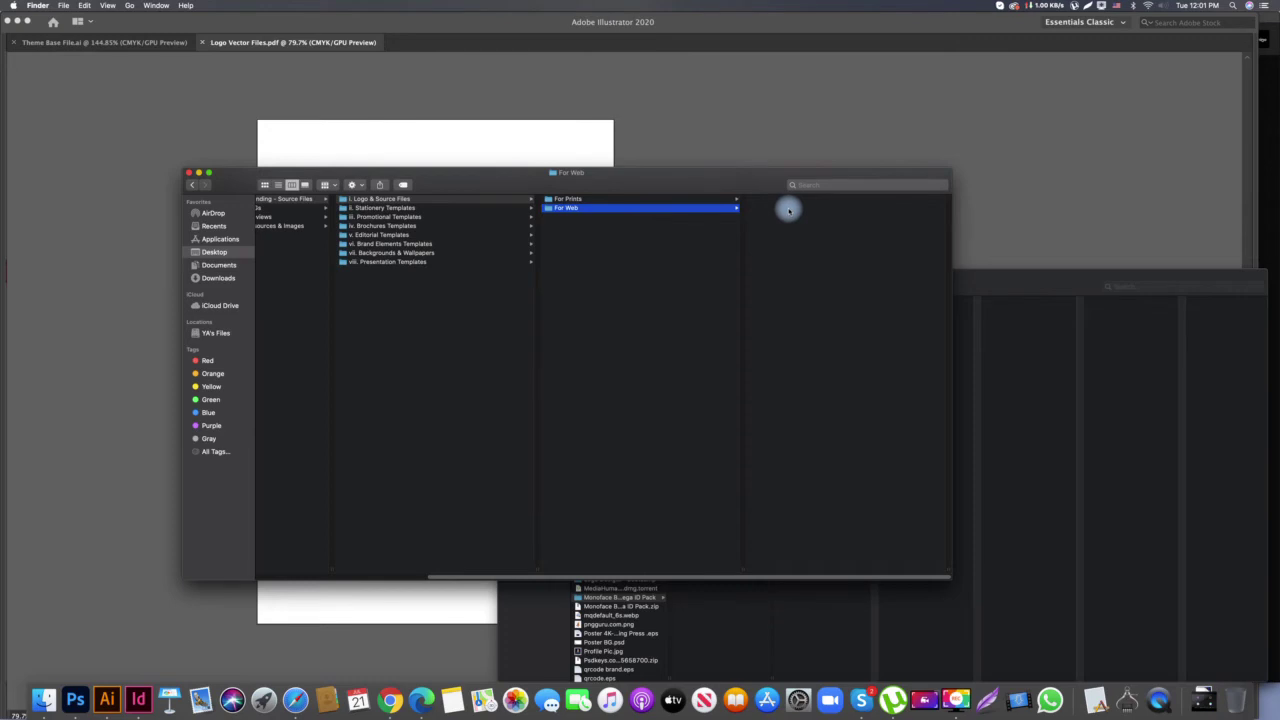
click(483, 118)
Select the teal E icon of the main logo and start a new document, opening its width for editing
drag(306, 184, 377, 268)
click(377, 268)
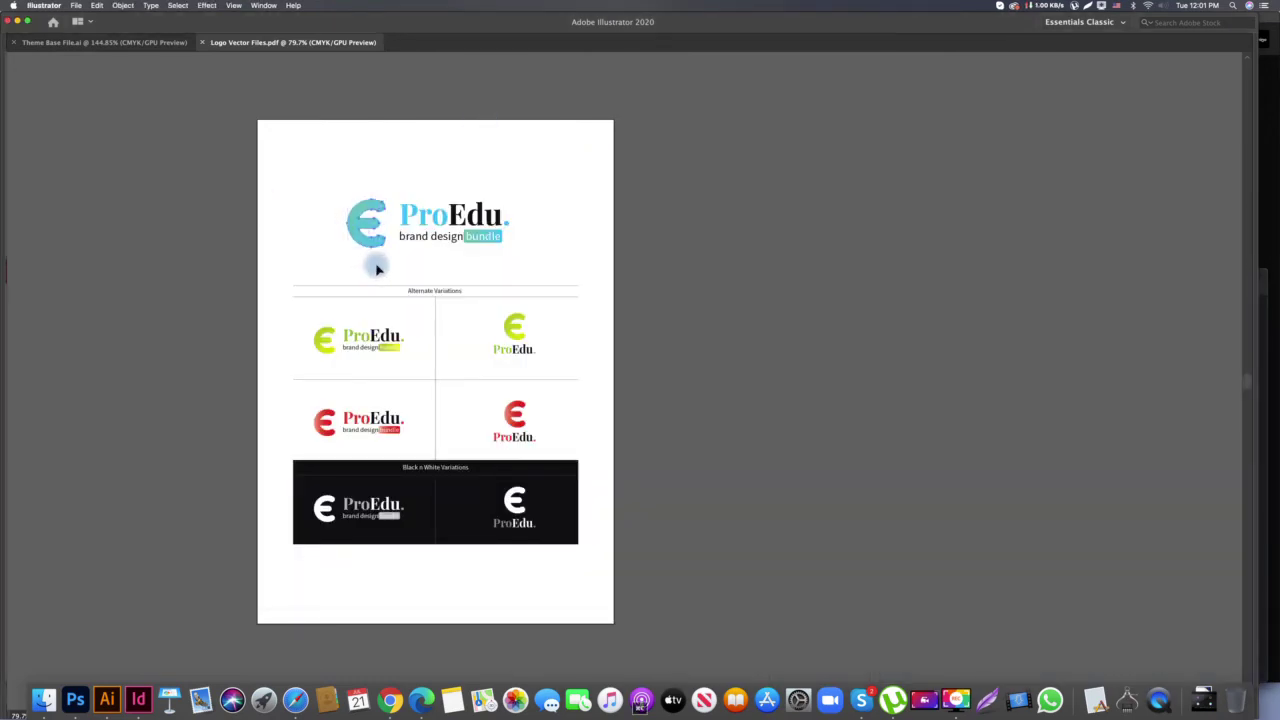
key(super+n)
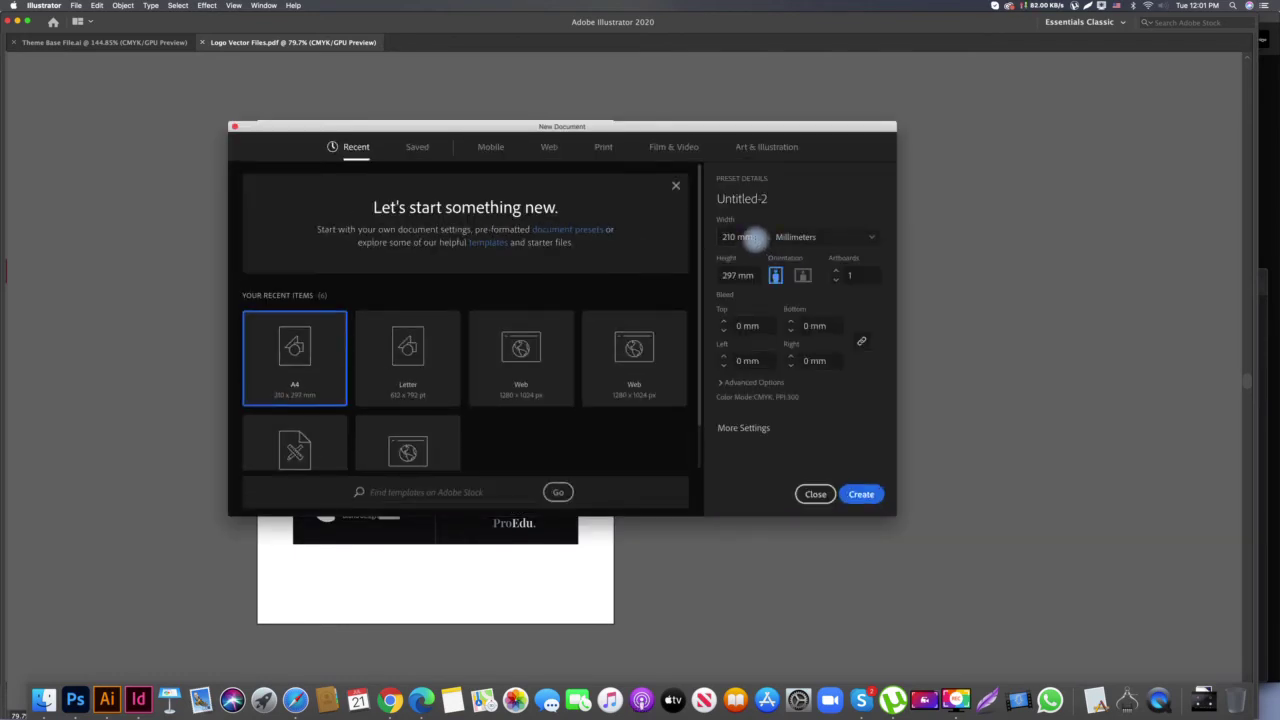
click(717, 237)
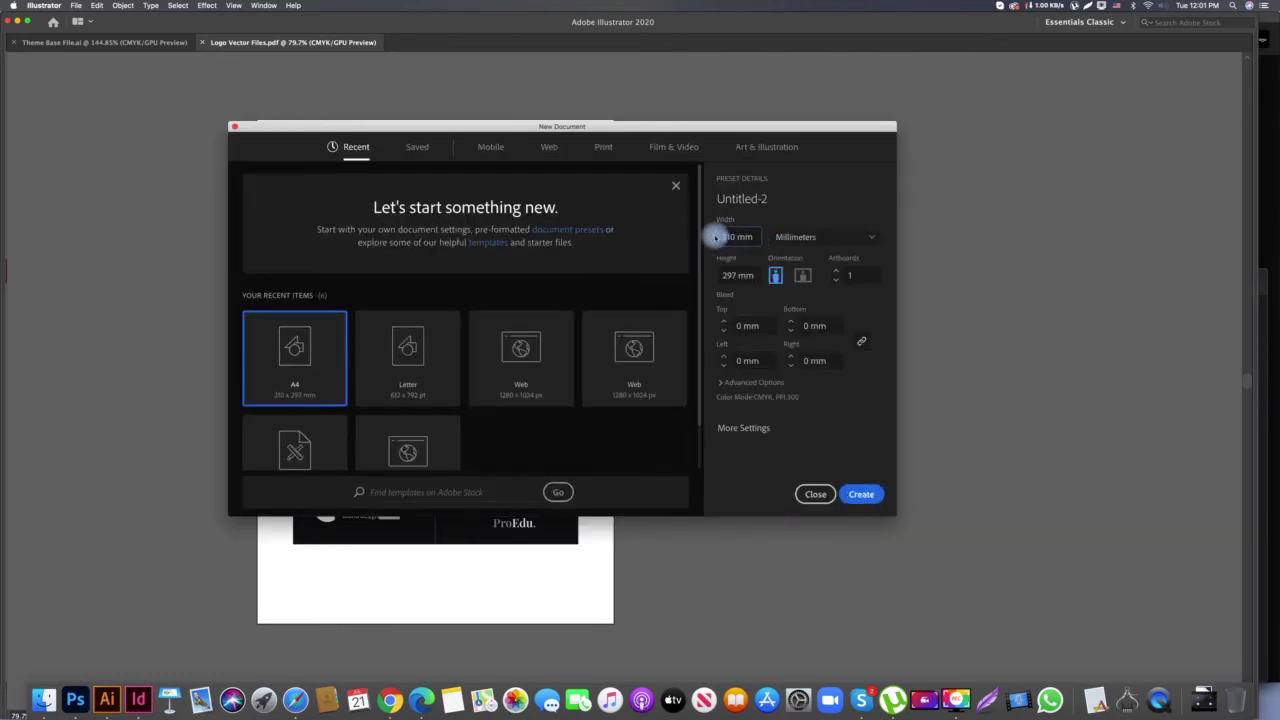
Configure the new document as 10 mm wide and 10 mm high in RGB color mode, named Logo Default
key(BackSpace)
double_click(730, 276)
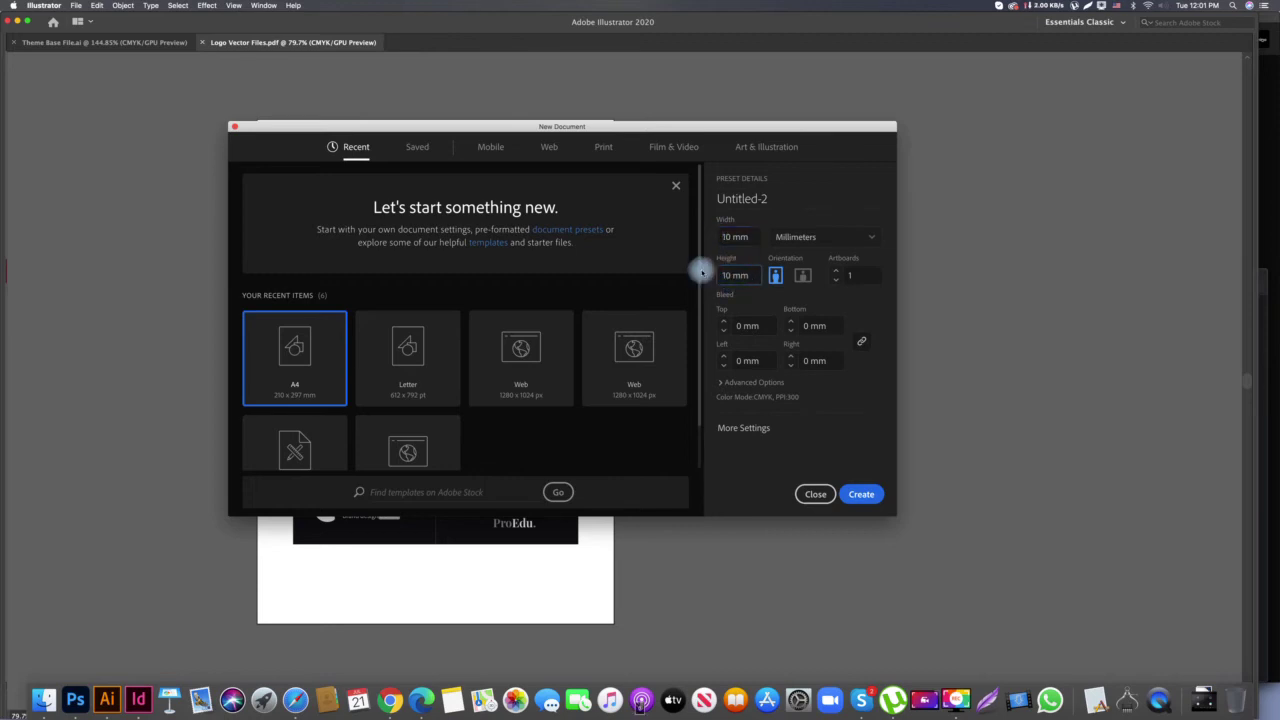
click(752, 428)
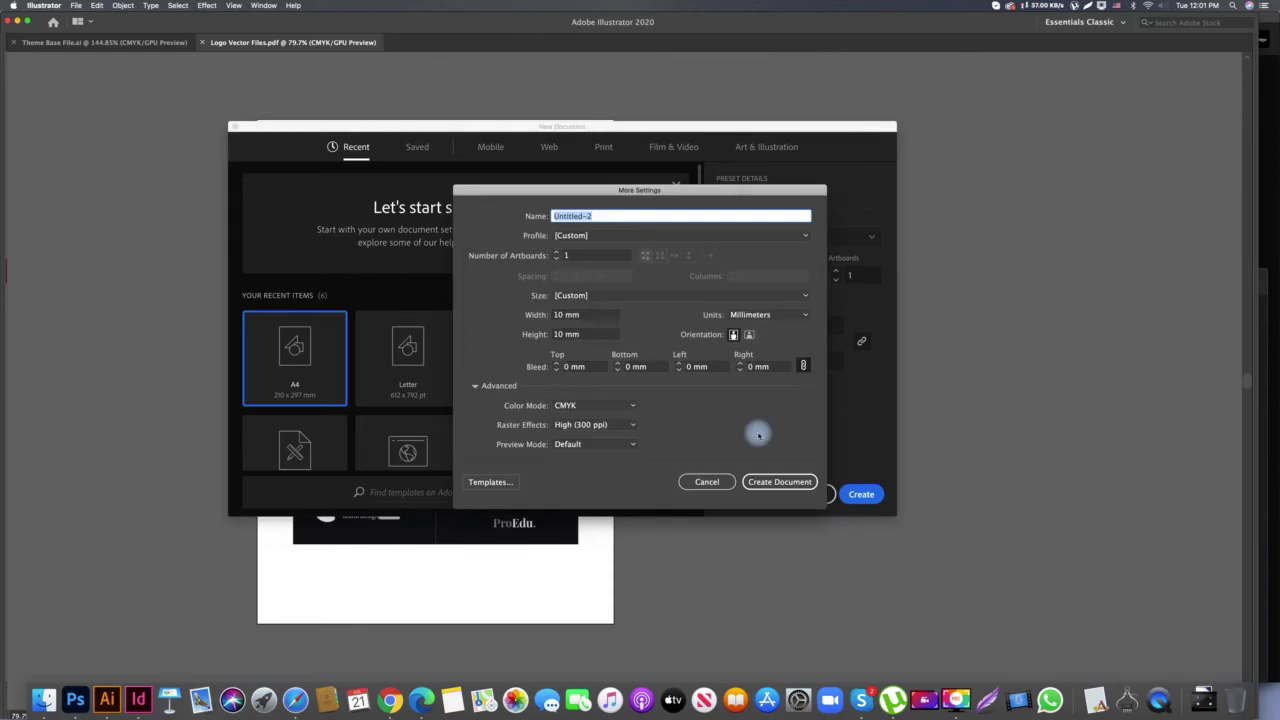
click(566, 405)
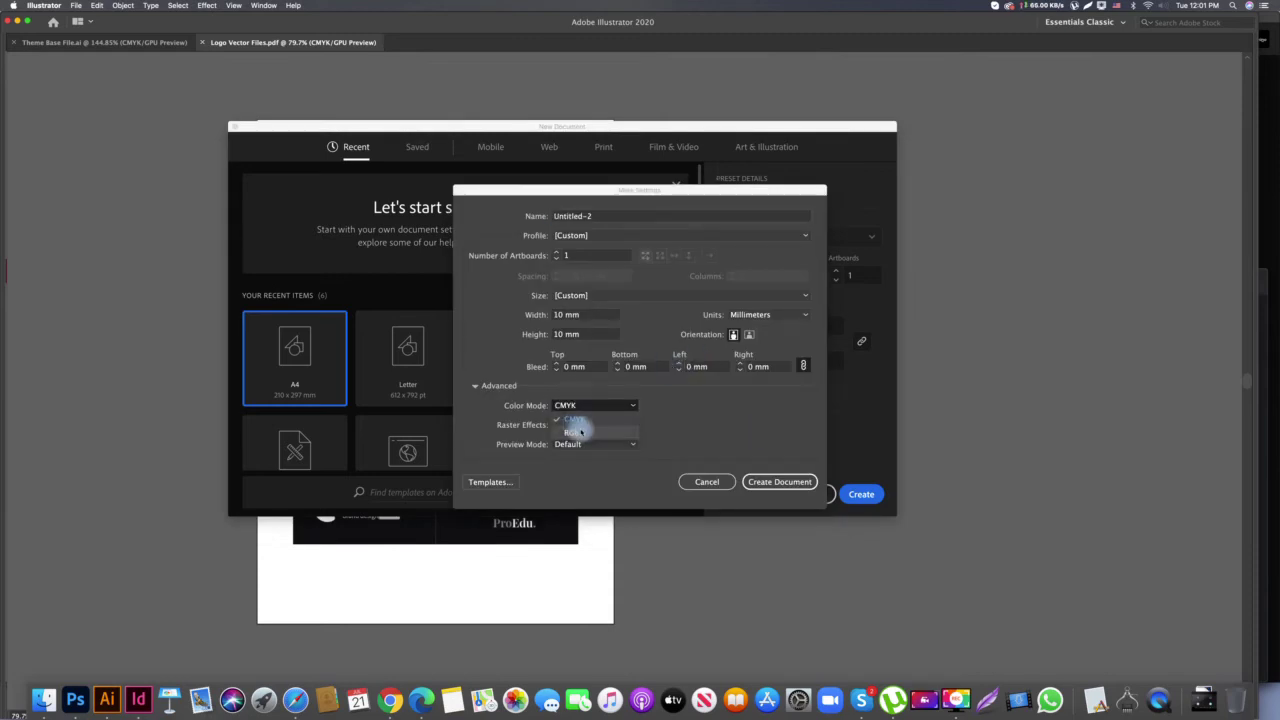
click(578, 426)
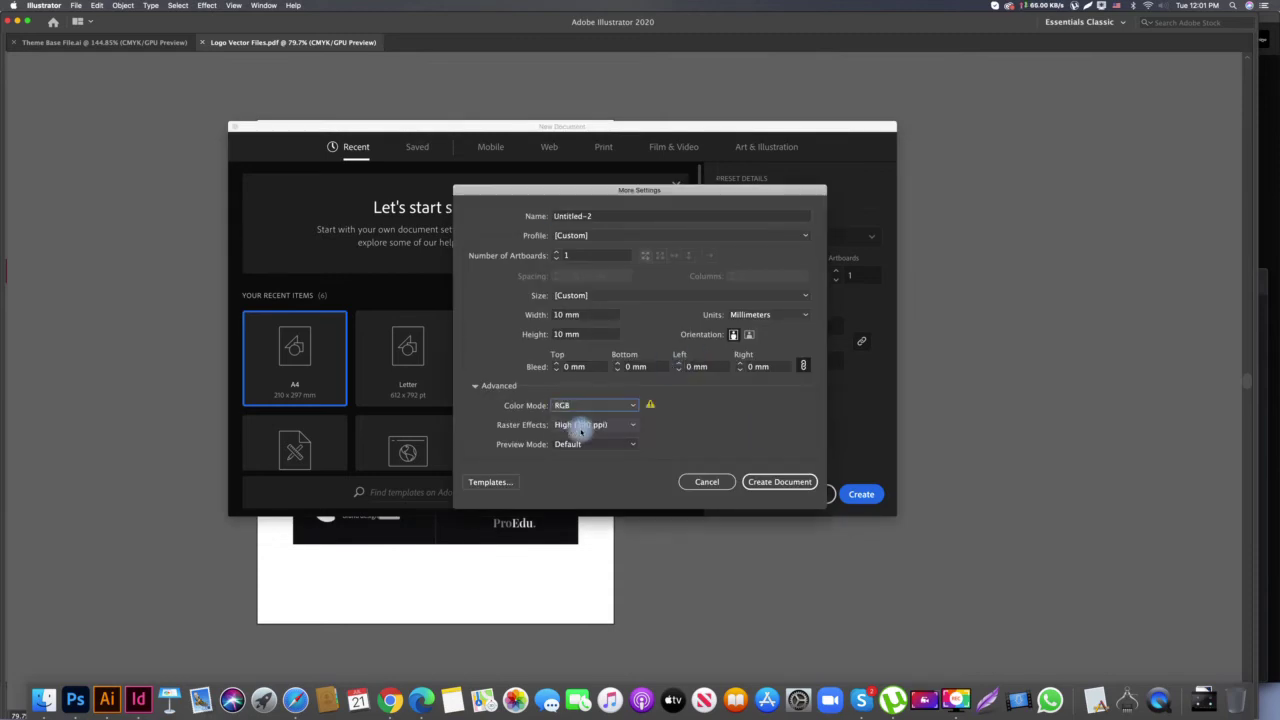
click(609, 217)
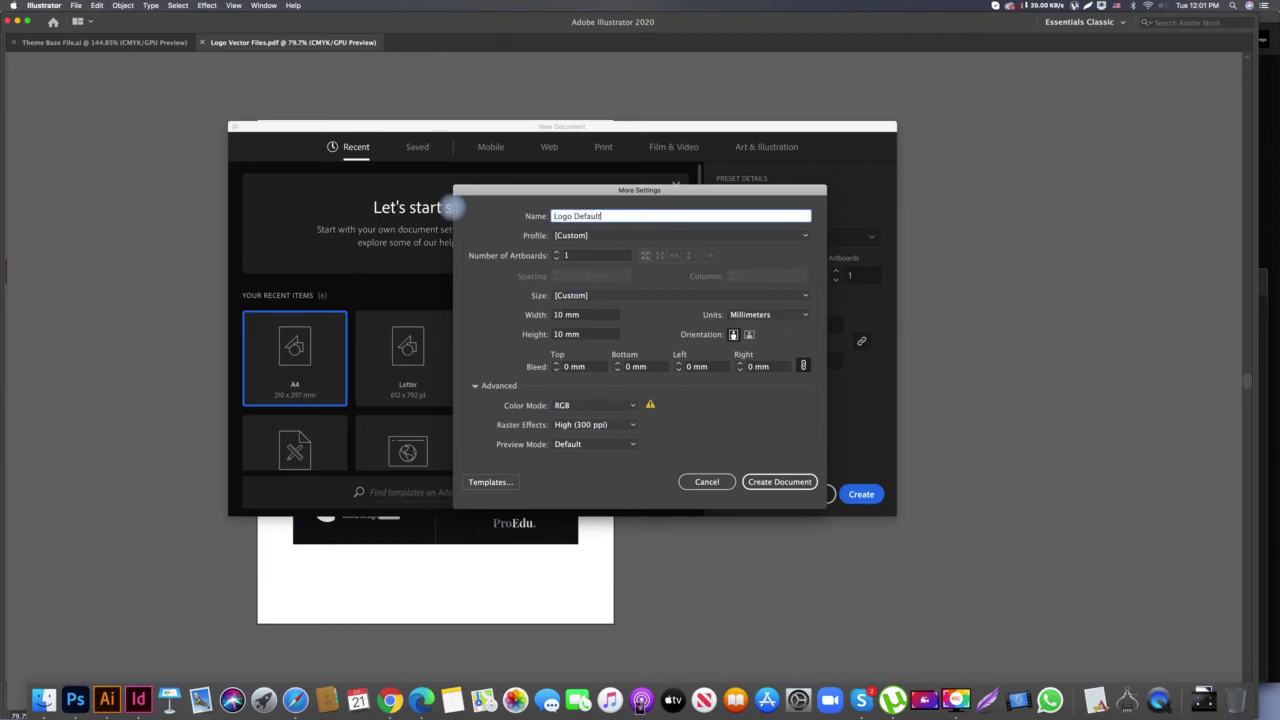
Check the Skype call window, minimize it and return to the new document settings in Illustrator
click(861, 700)
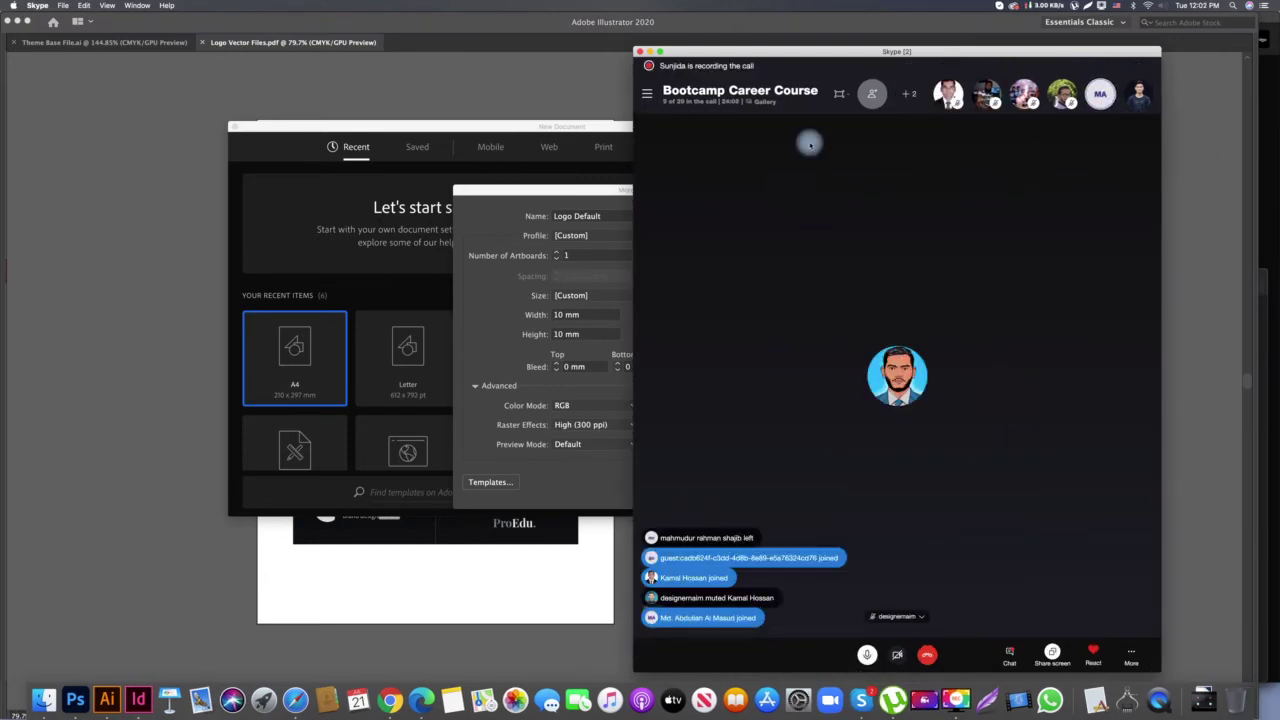
click(650, 52)
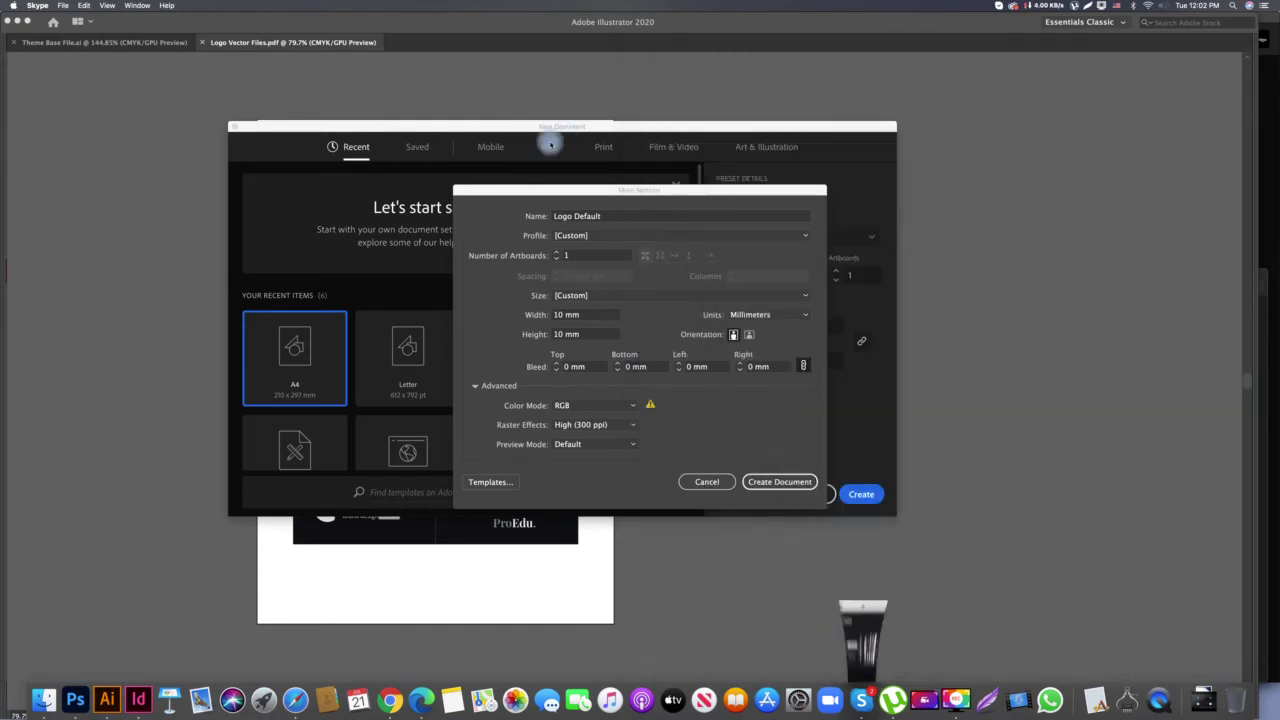
click(526, 191)
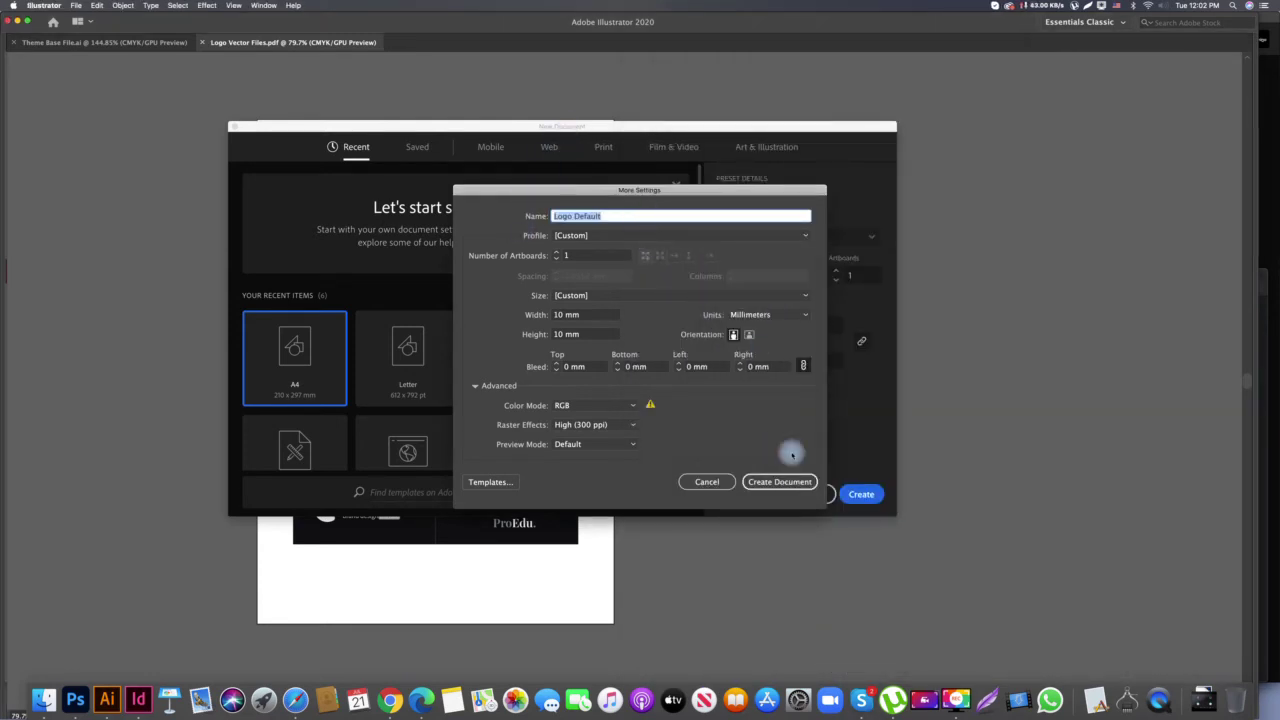
Create the Logo Default document and paste the copied E logo mark into it
click(779, 481)
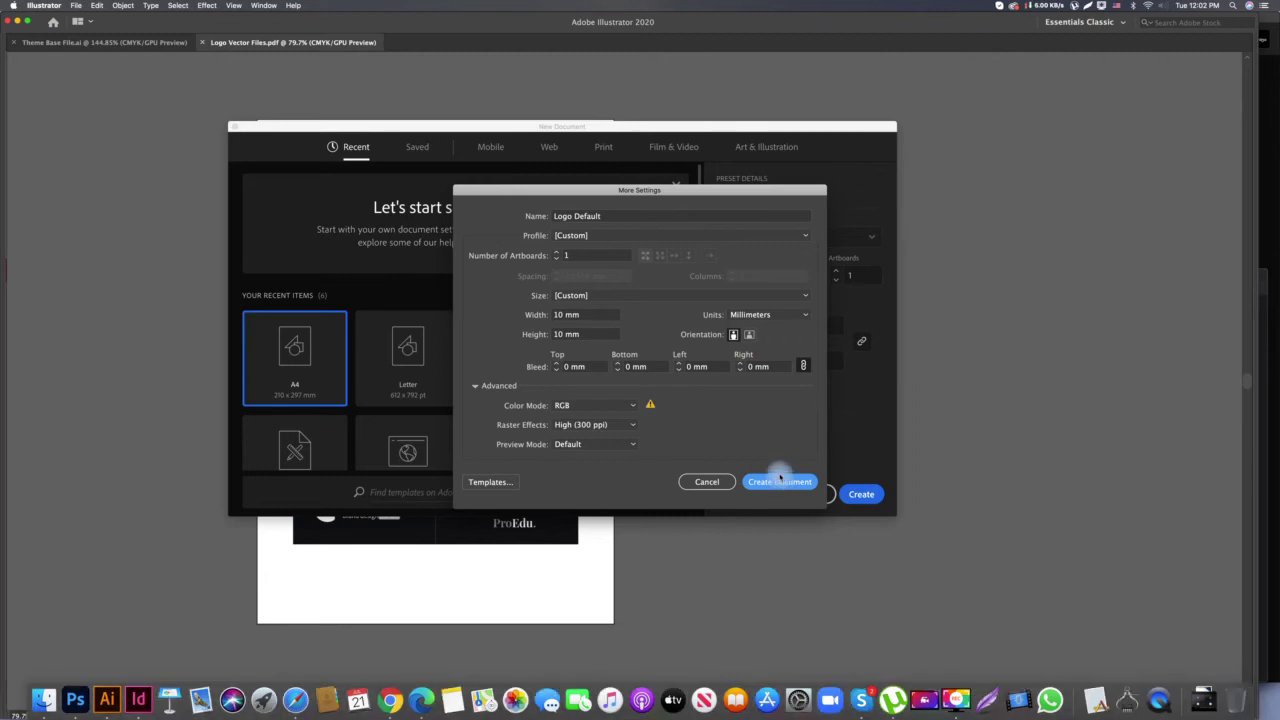
key(super+v)
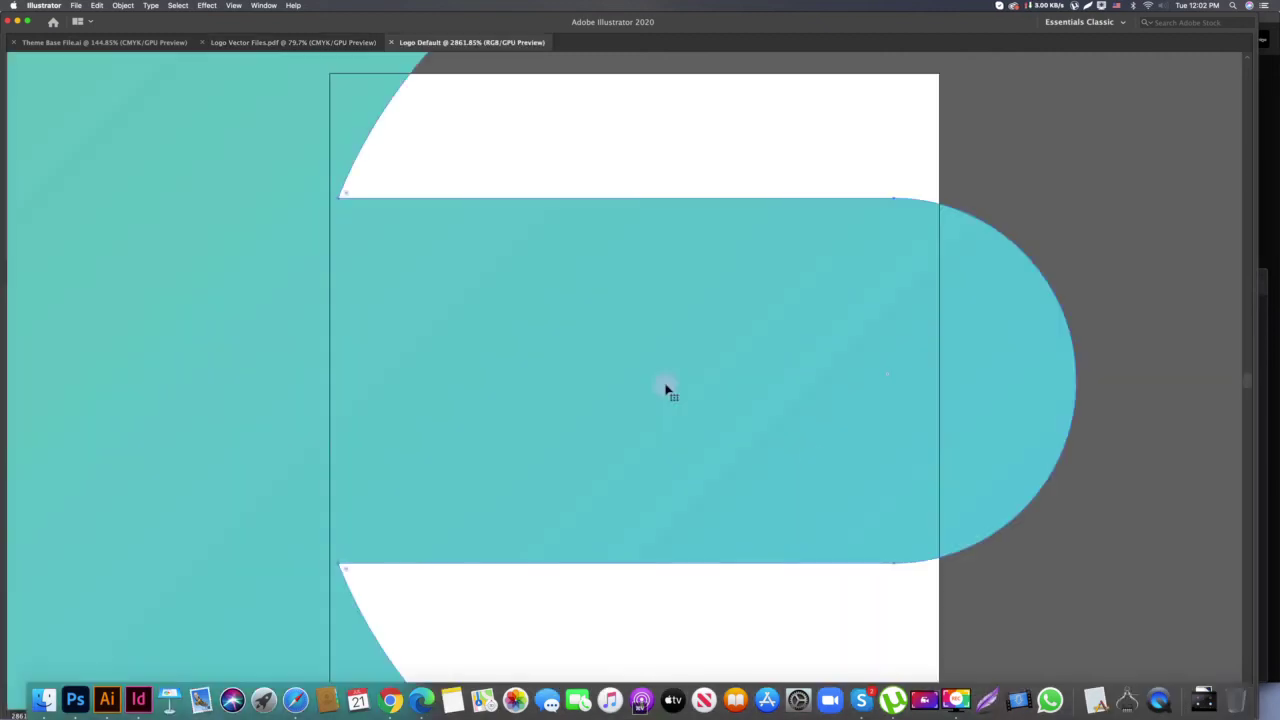
Scale the pasted E logo mark down proportionally so it fits inside the artboard
drag(831, 342, 671, 396)
key(v)
key(super+a)
key(super+0)
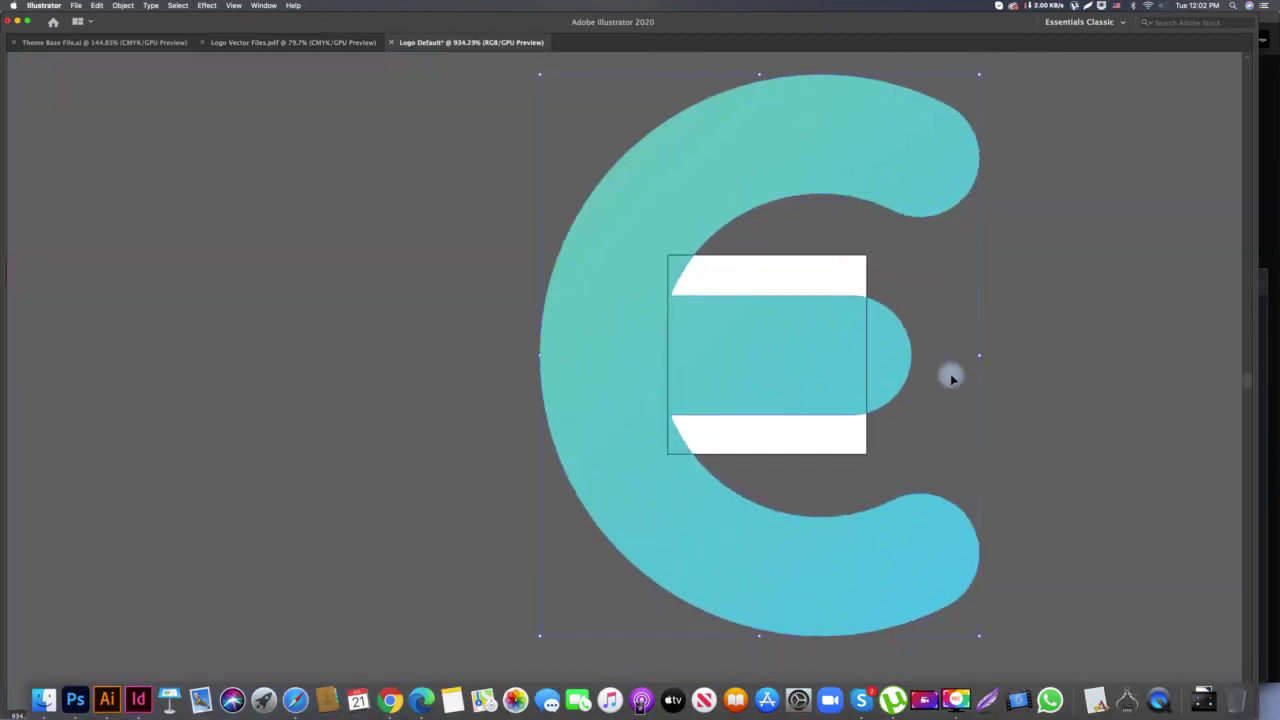
drag(978, 355, 833, 352)
scroll(900, 305, up, 5)
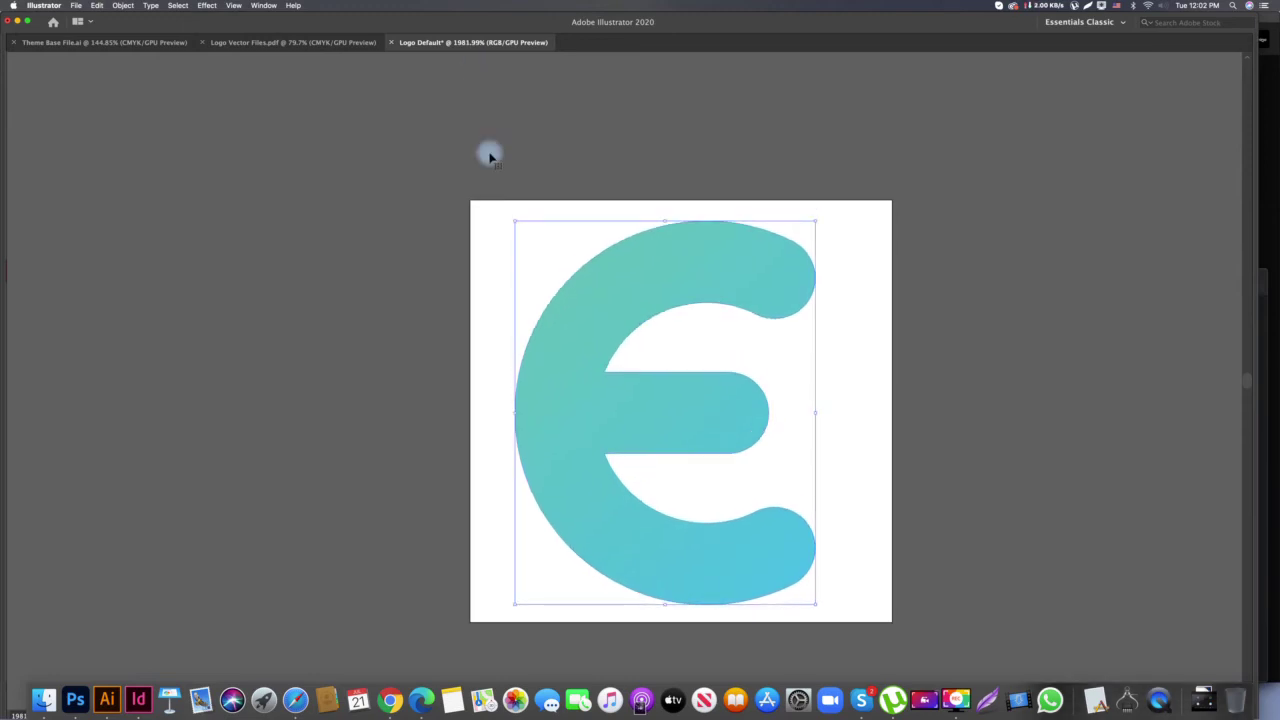
Center the E logo mark horizontally and vertically on the artboard and enlarge it slightly to nearly fill the height
key(Tab)
drag(505, 285, 212, 269)
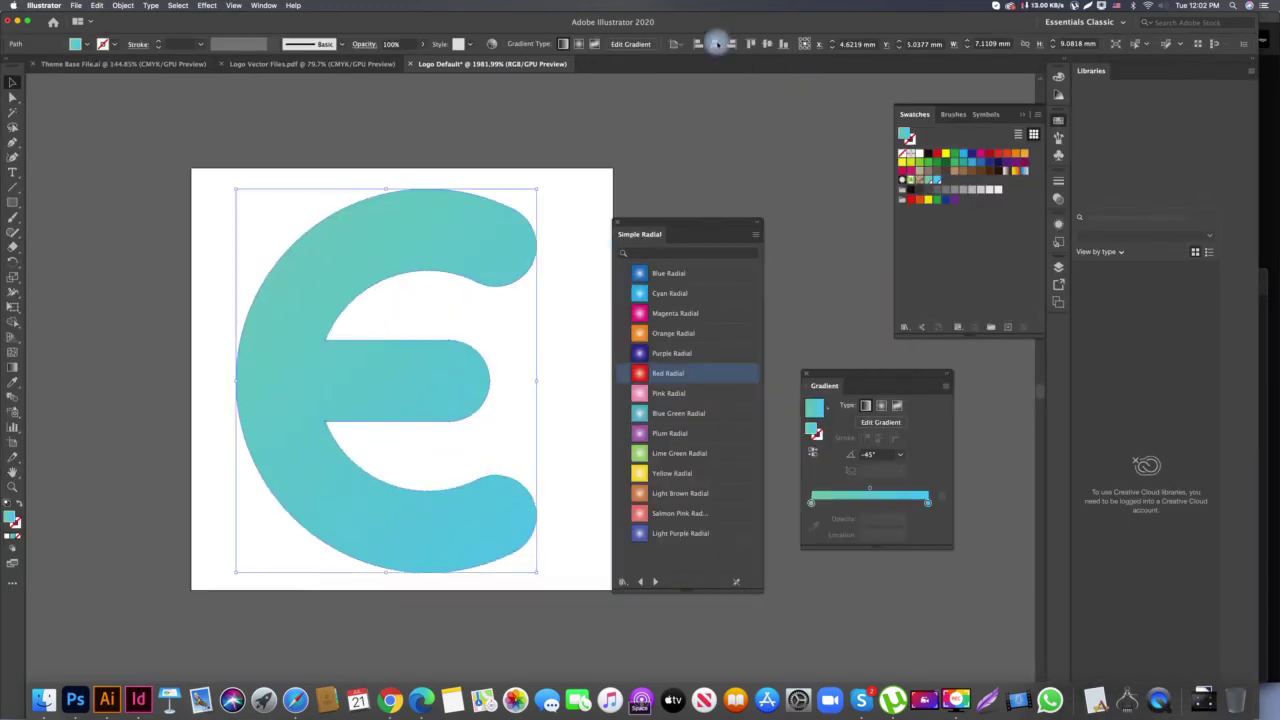
click(716, 44)
click(766, 44)
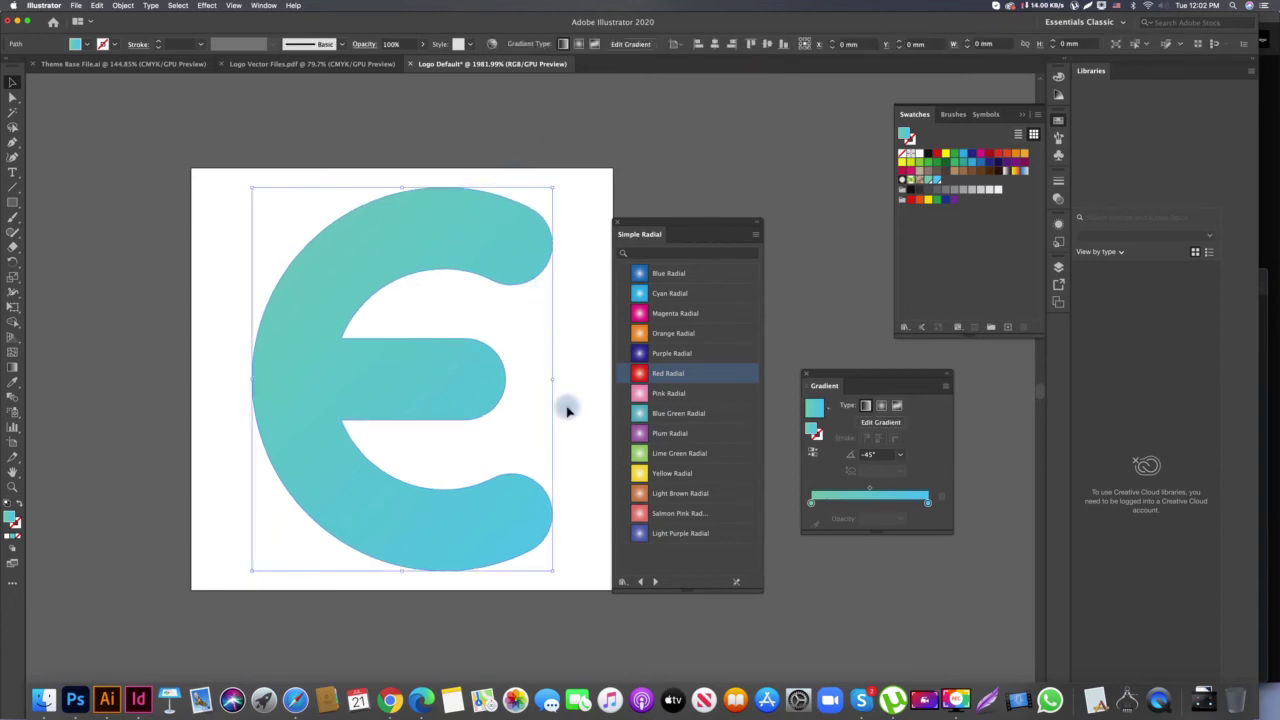
drag(555, 381, 586, 377)
click(589, 381)
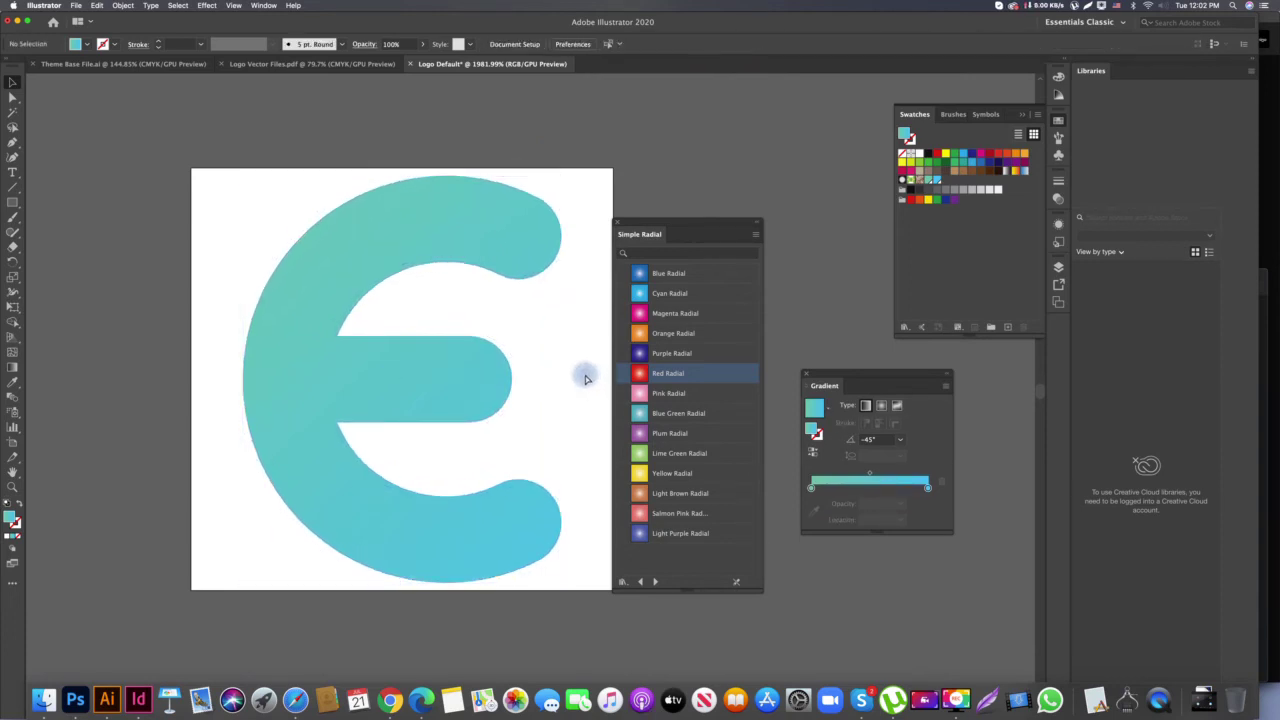
Start saving the document and create a new folder named SVG inside the For Web folder
key(super+s)
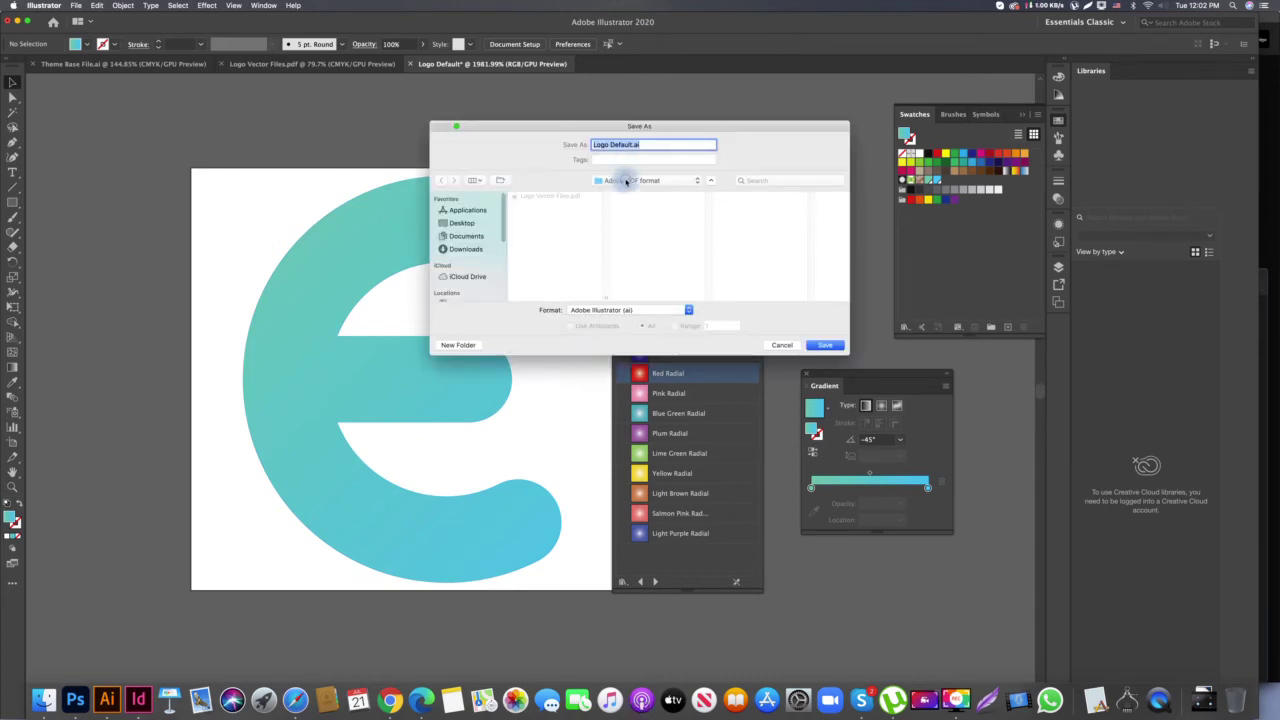
click(620, 180)
click(635, 191)
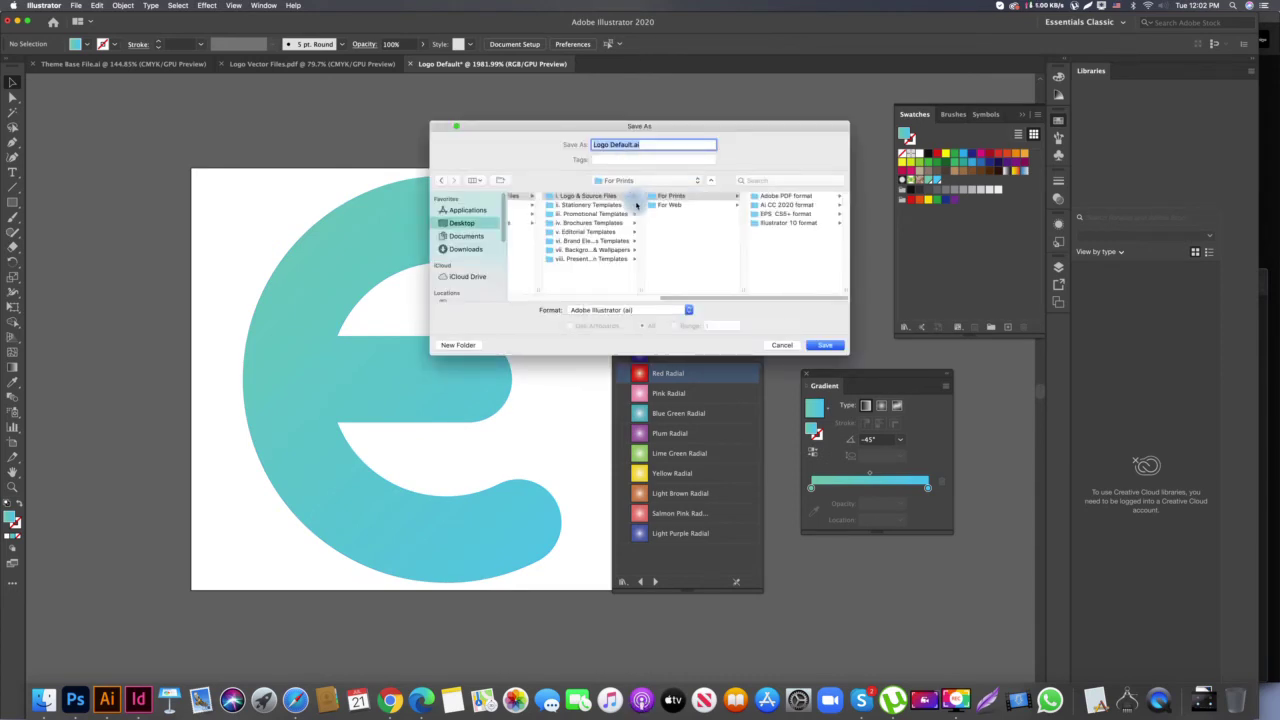
click(697, 205)
key(shift+super+n)
text(S)
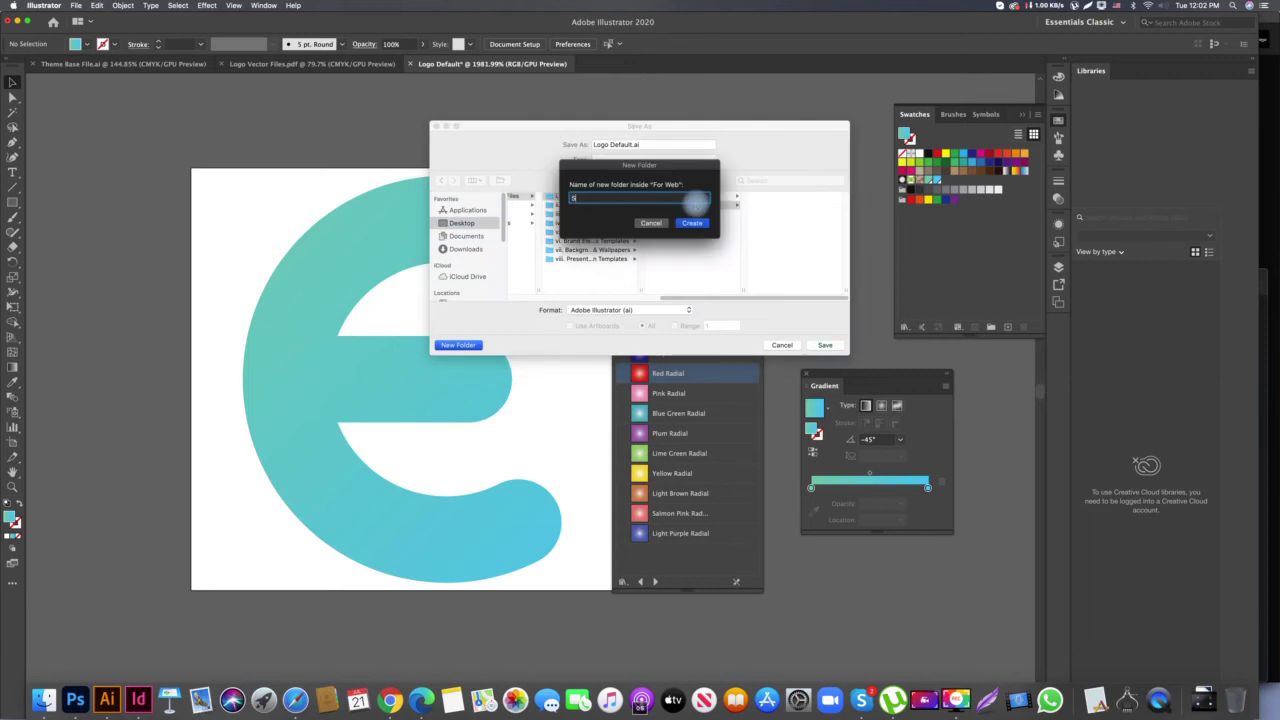
key(Return)
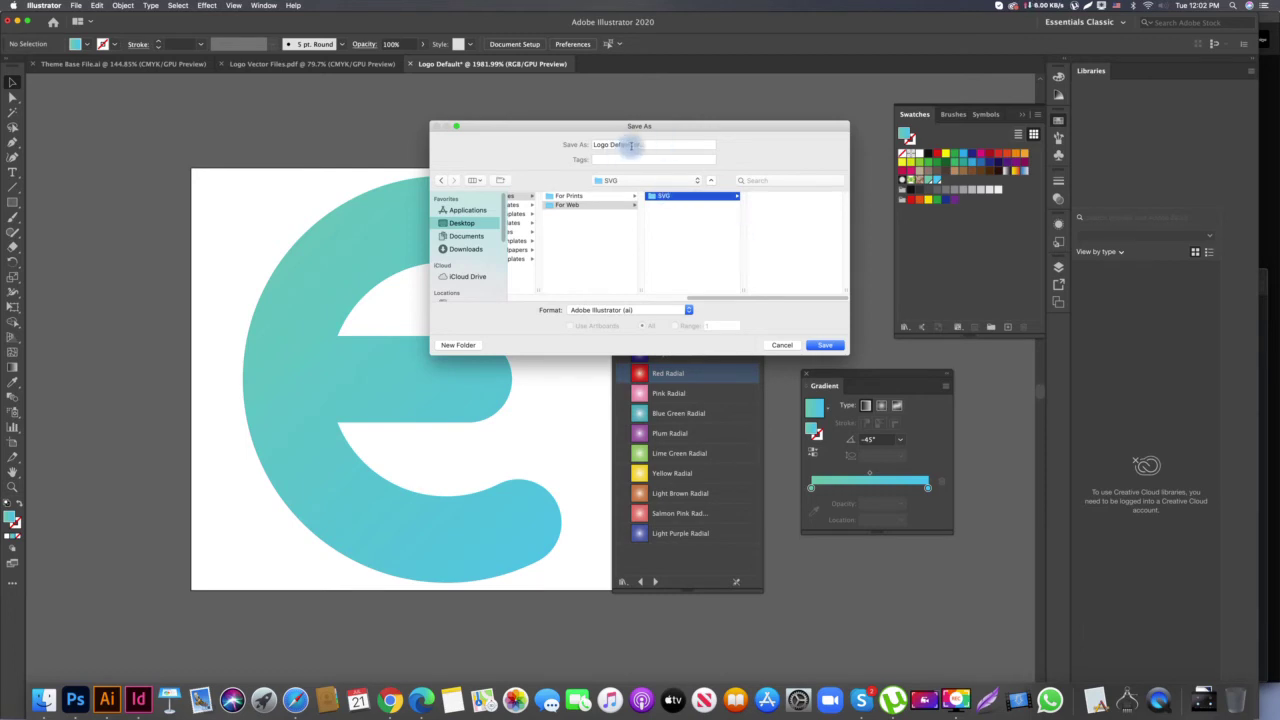
Save the document as Logo Default in SVG format in the SVG folder, using the SVG 1.1 profile
click(631, 145)
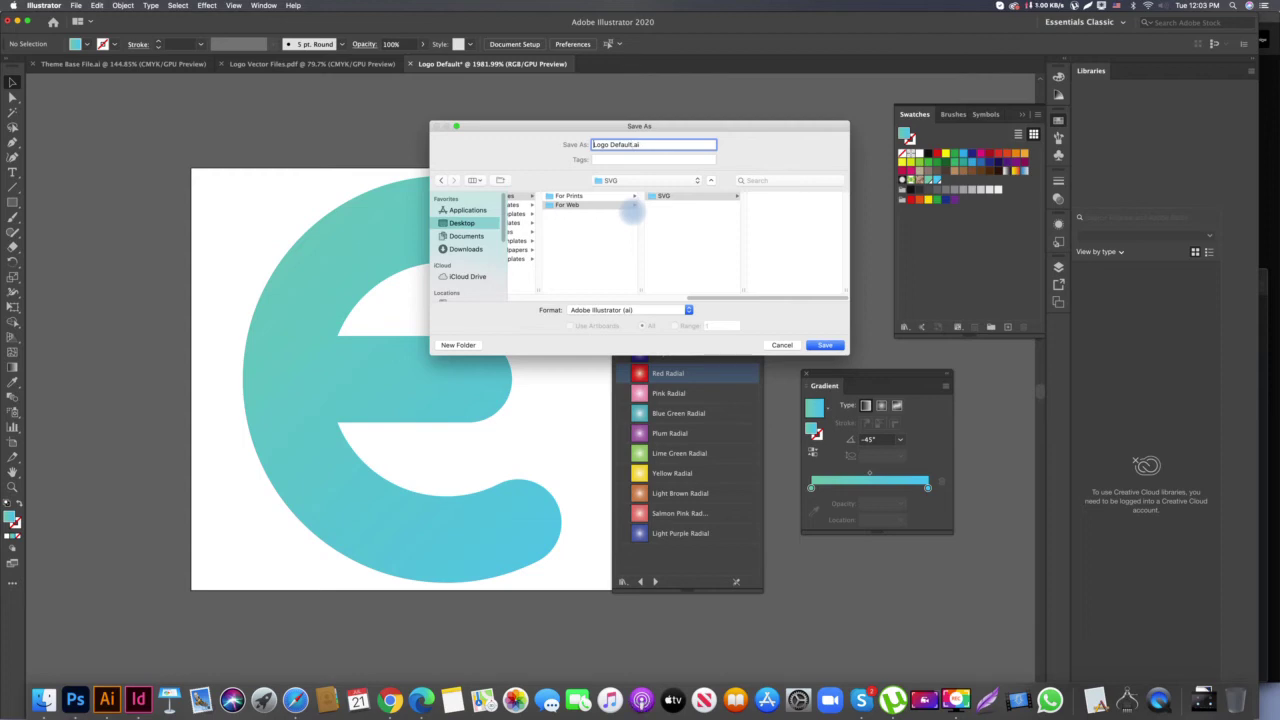
text(1)
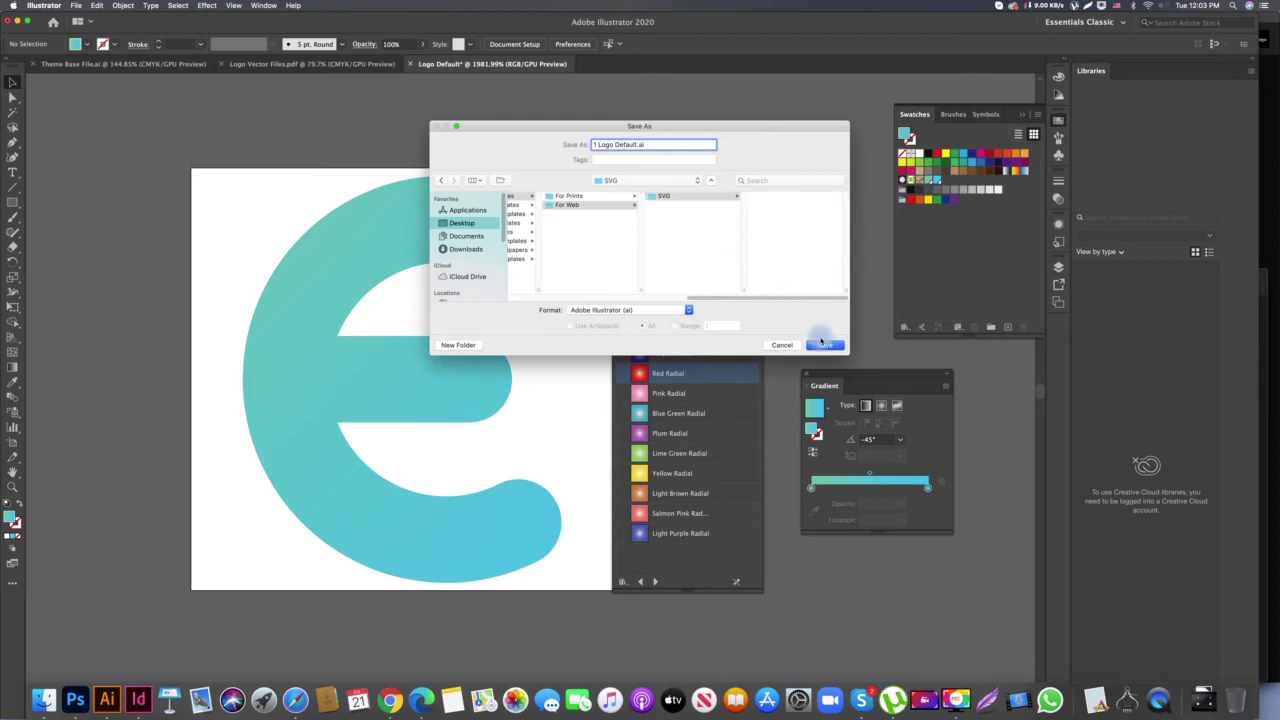
click(627, 310)
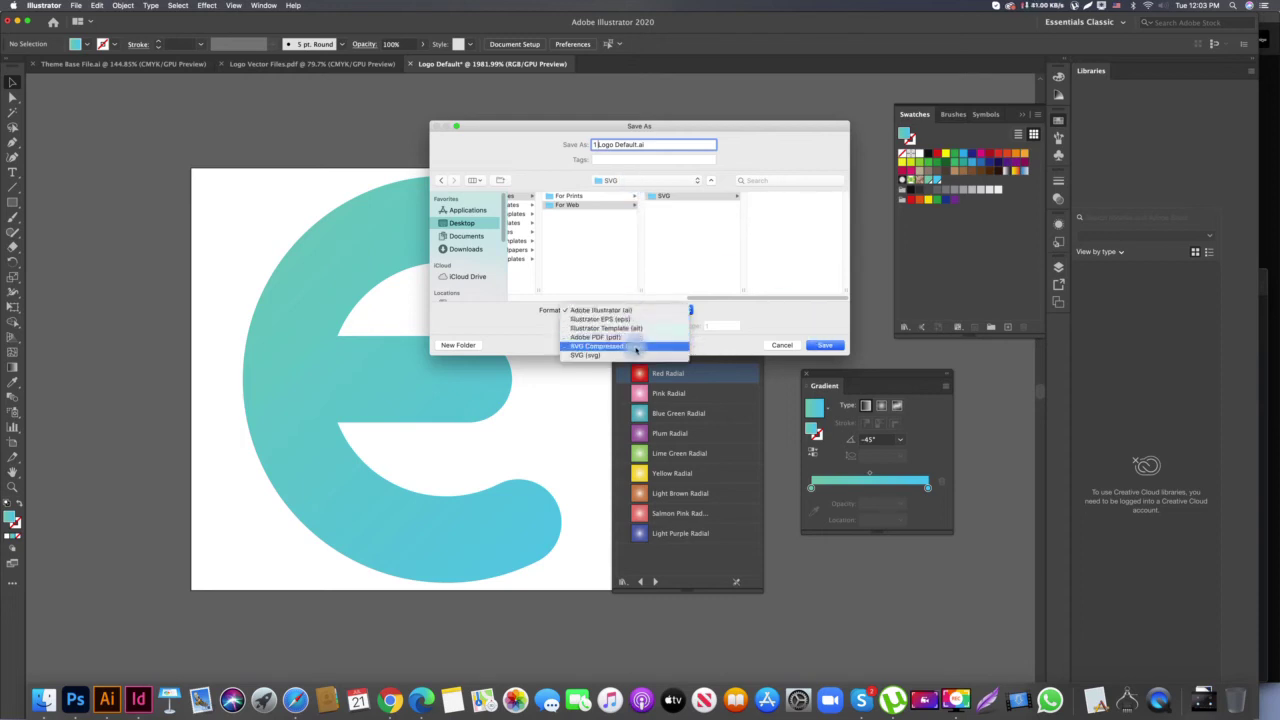
click(600, 355)
click(818, 347)
click(594, 229)
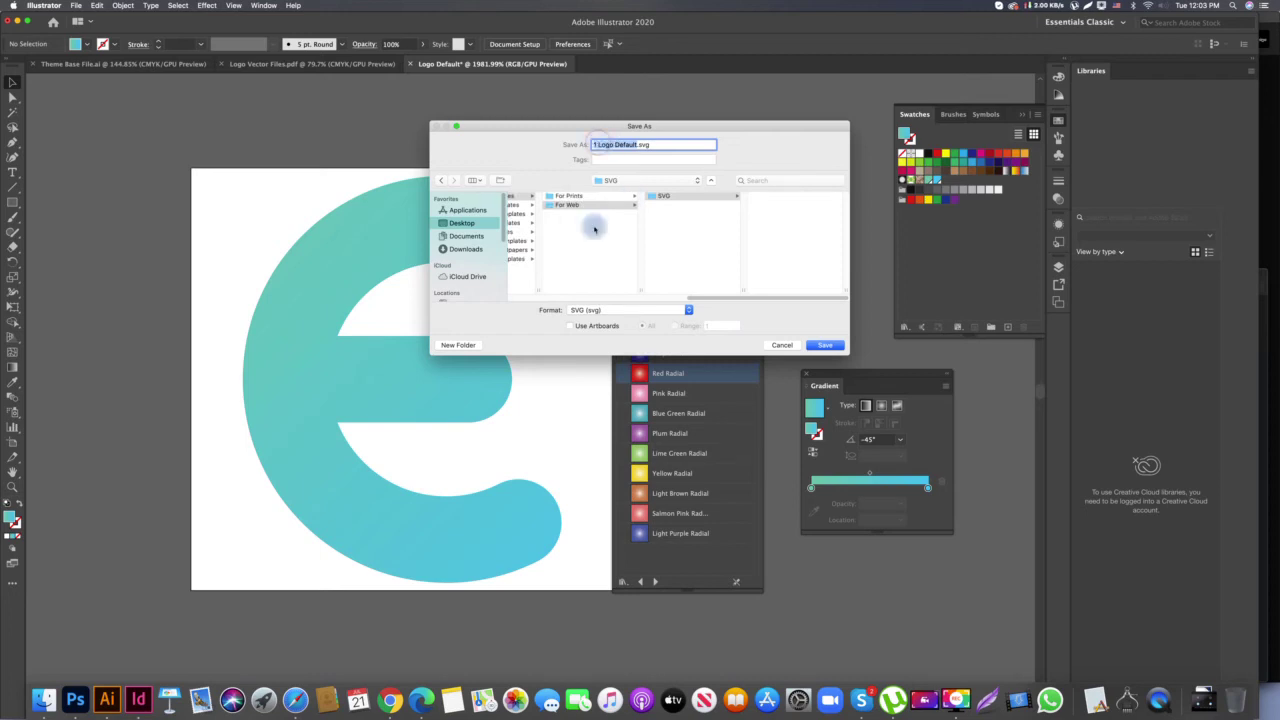
click(824, 347)
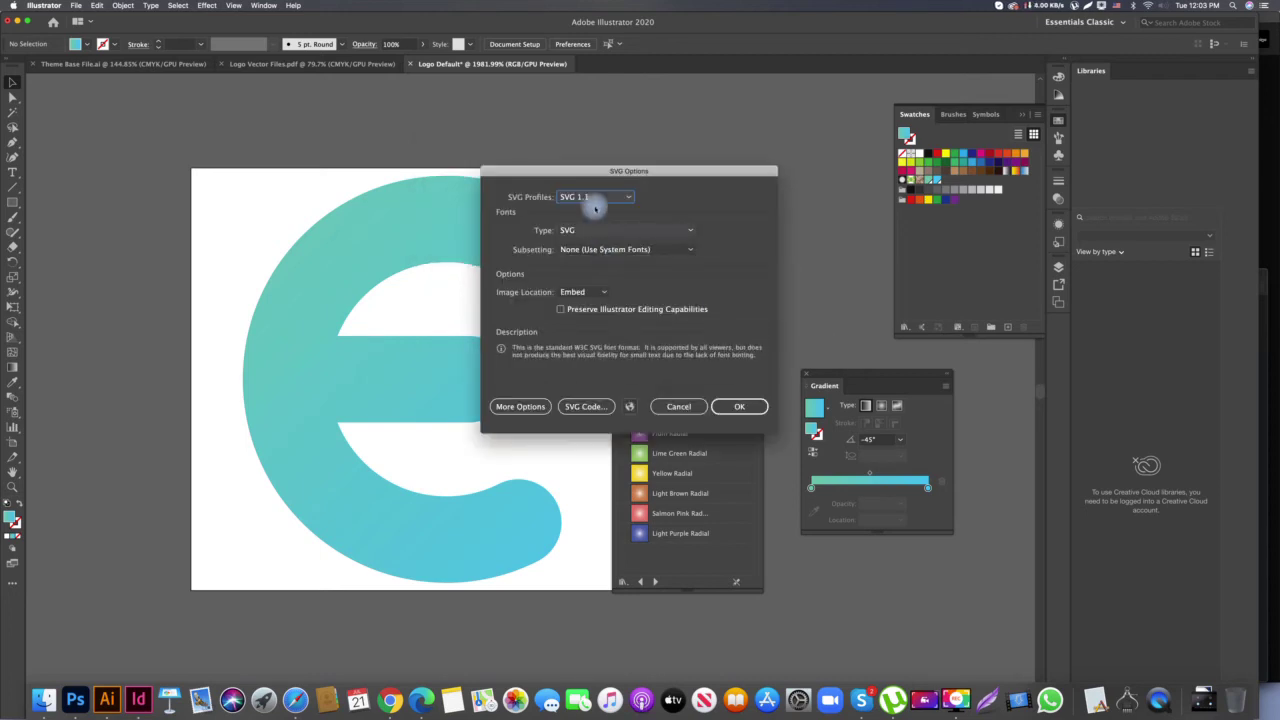
click(741, 407)
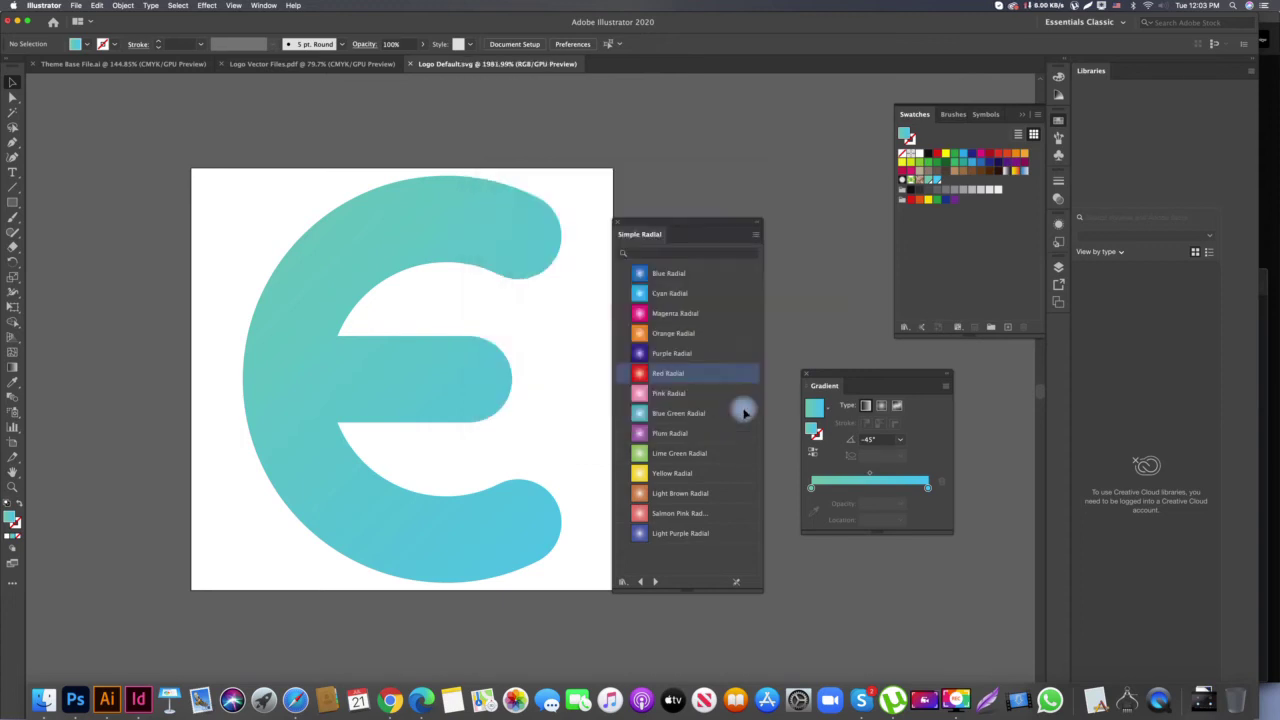
Locate Logo Default.svg in the SVG folder in Finder and open it in Chrome to check the logo
click(44, 700)
click(781, 199)
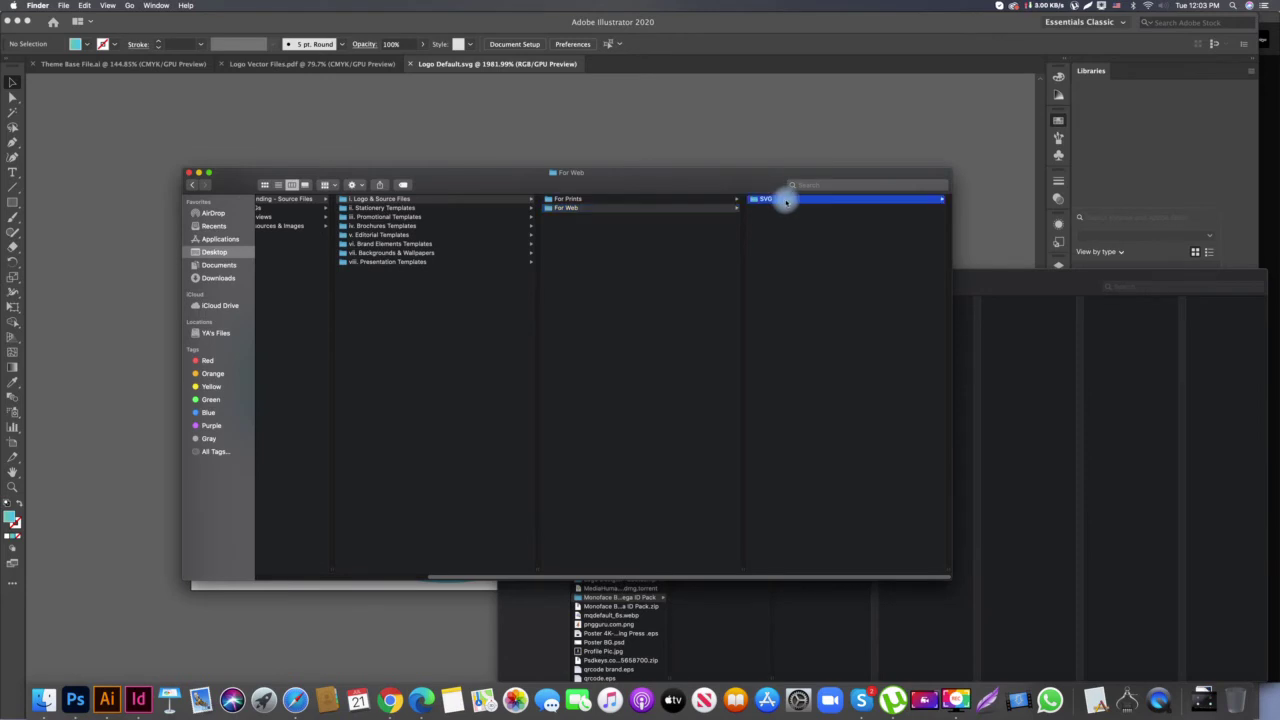
click(785, 199)
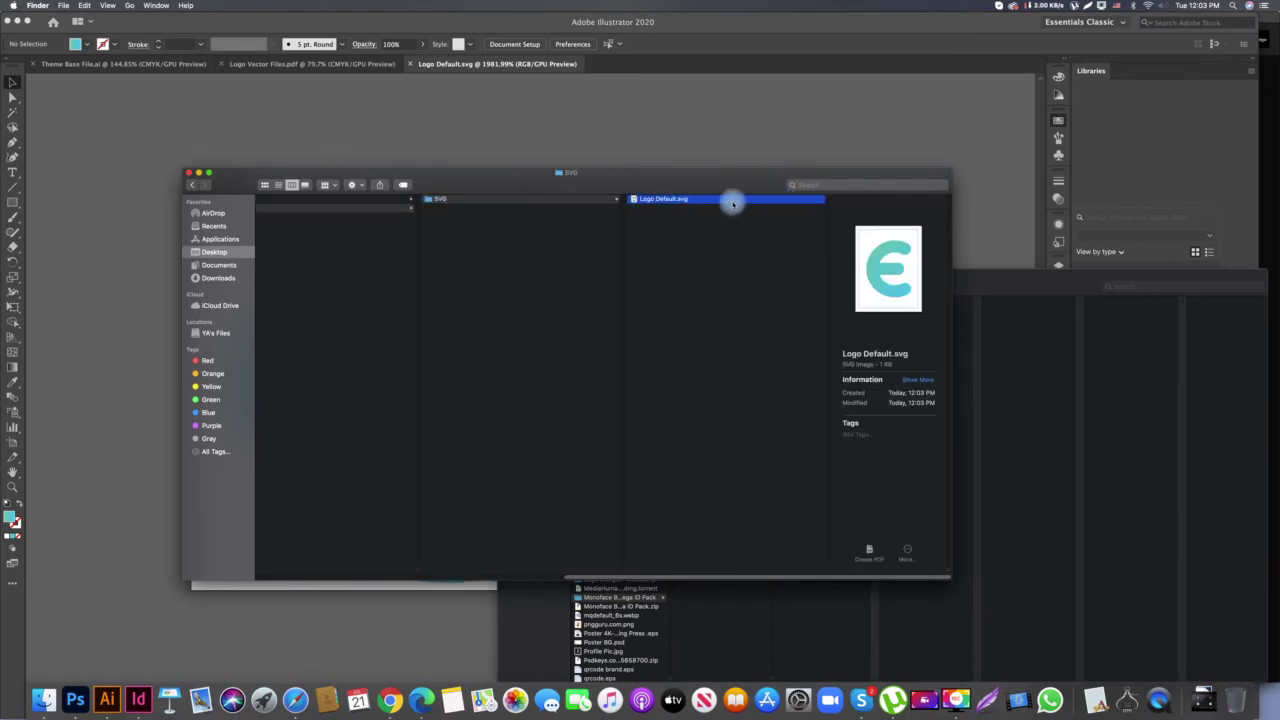
drag(889, 364, 818, 370)
double_click(887, 364)
click(715, 372)
drag(660, 200, 390, 700)
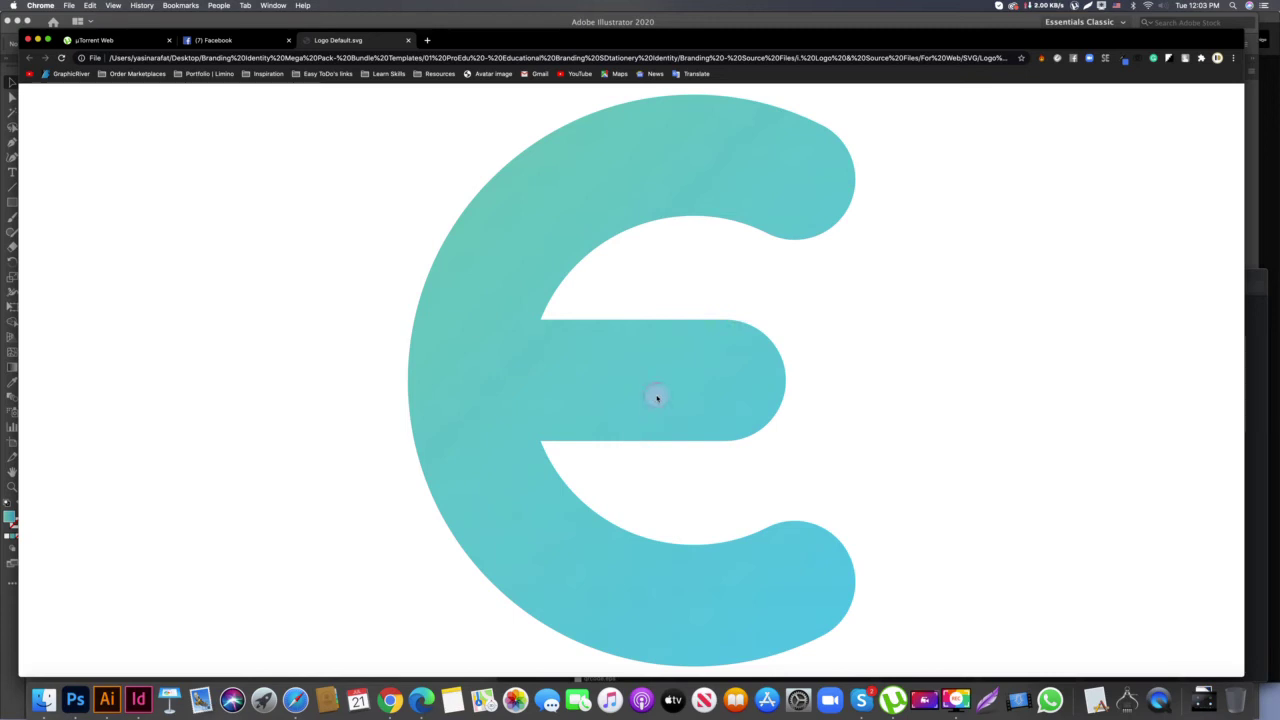
key(super+l)
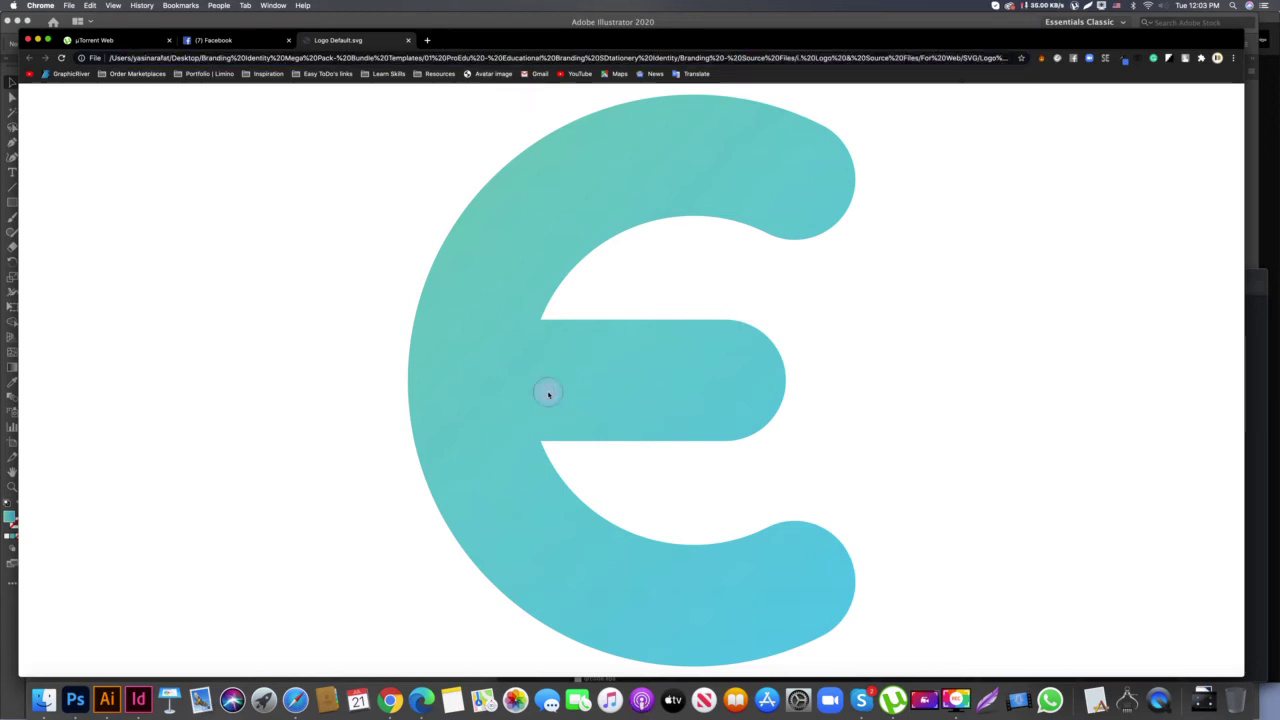
Switch back to Finder and select Logo Default.svg in the SVG folder
key(super+Tab)
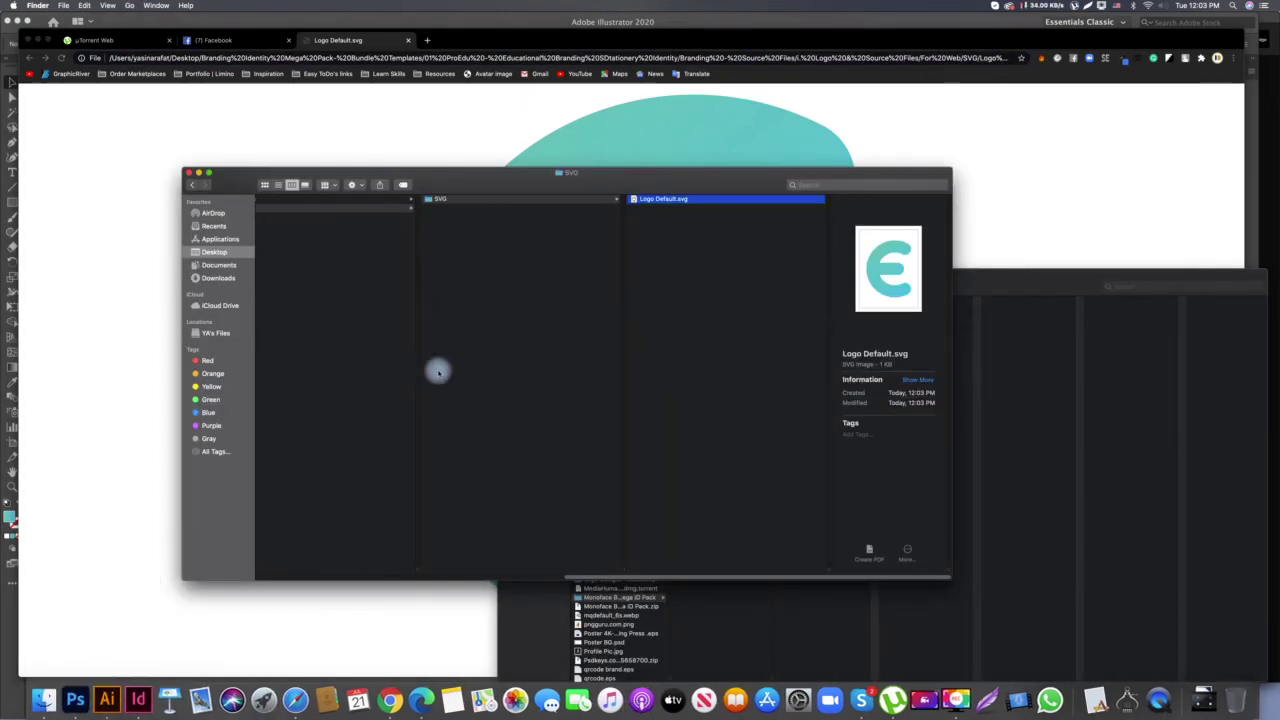
click(683, 287)
click(680, 199)
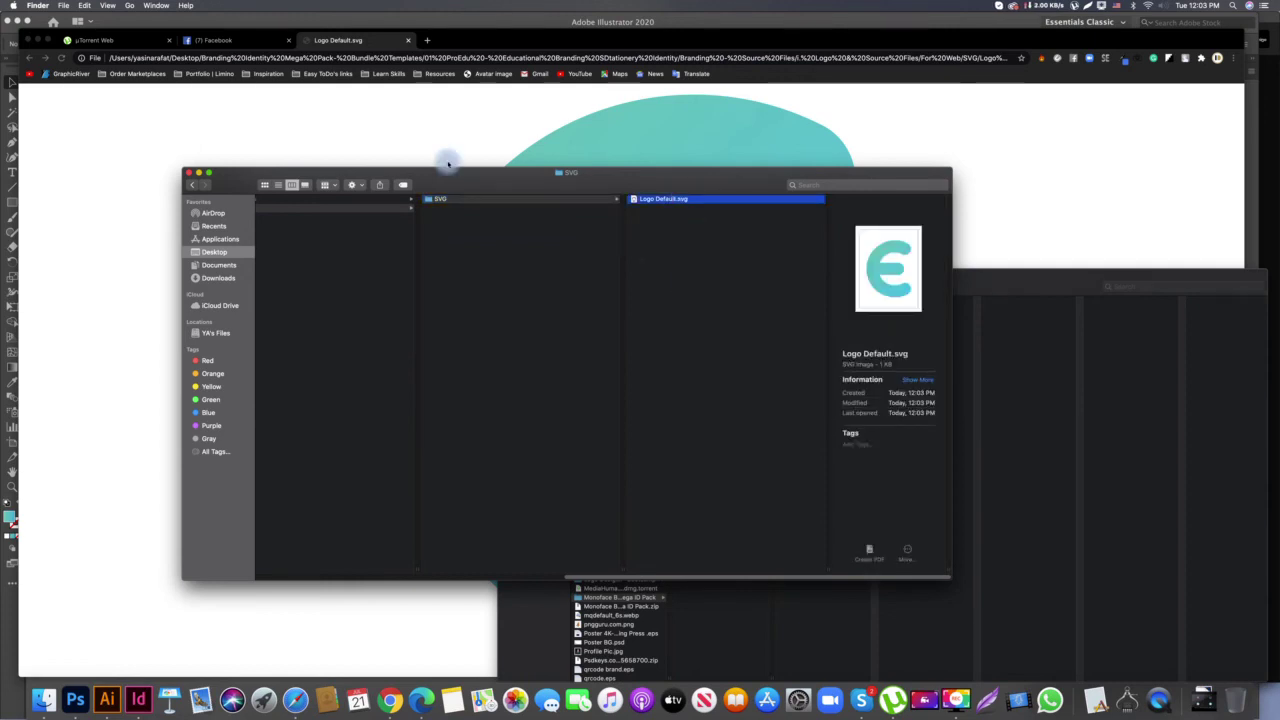
Switch to Illustrator and copy the green and red E marks of the horizontal logo variations in Logo Vector Files.pdf
click(111, 698)
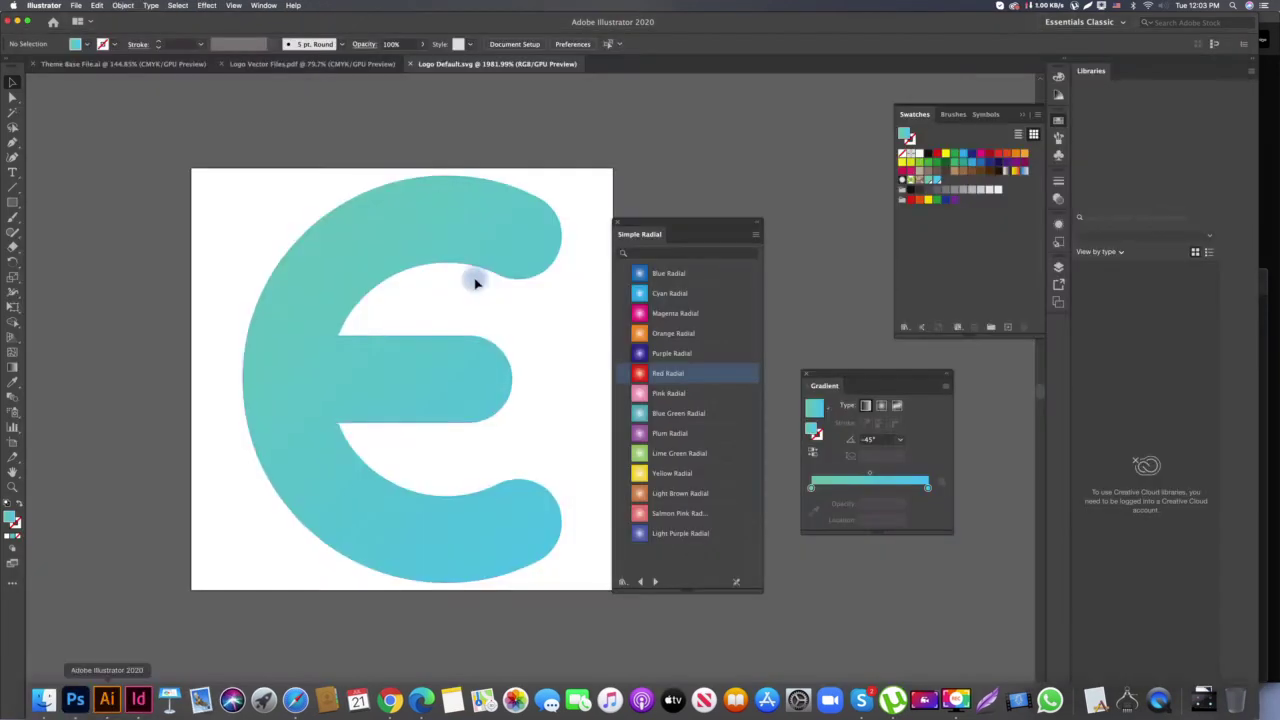
drag(488, 323, 474, 323)
drag(518, 301, 426, 302)
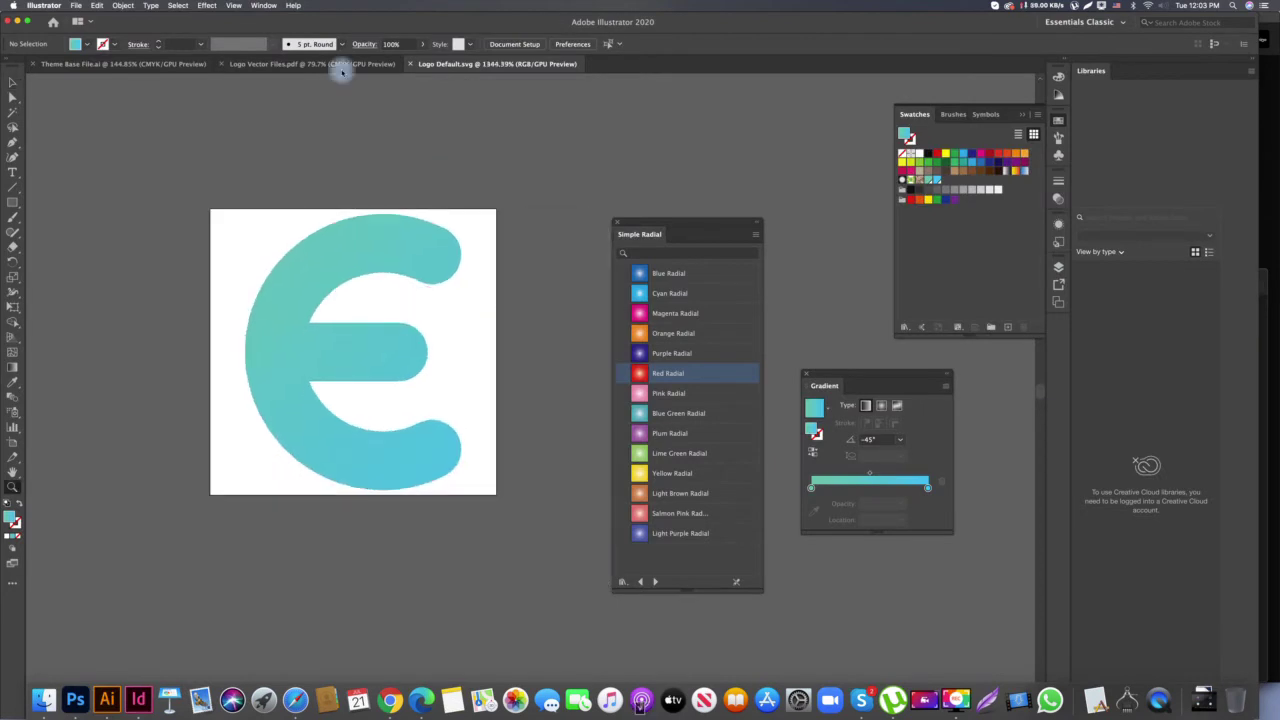
click(323, 64)
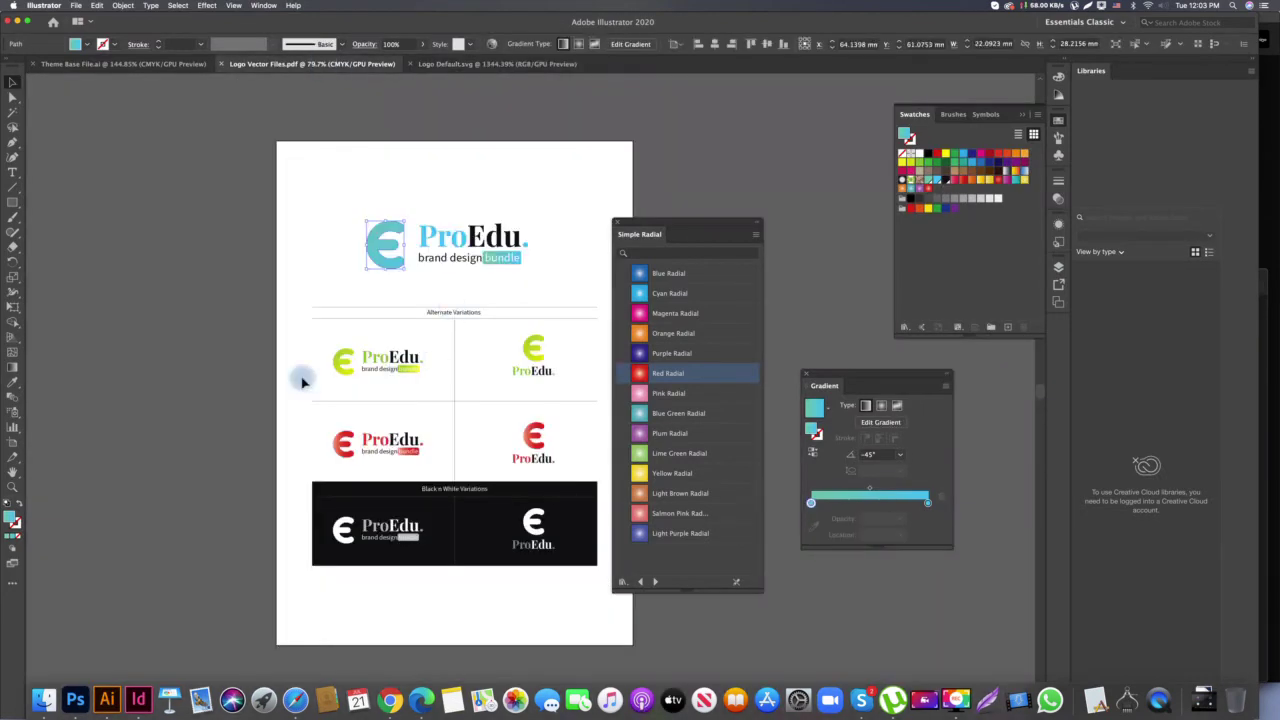
click(338, 366)
key(v)
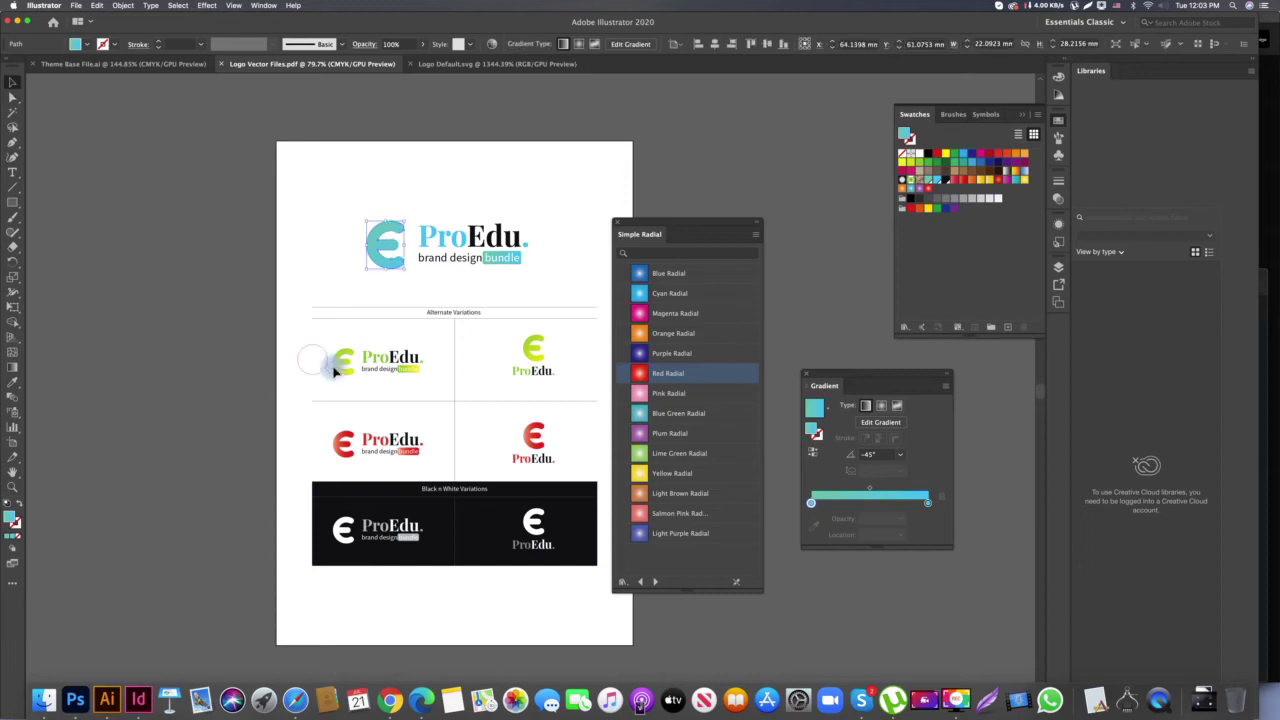
click(342, 362)
shift+click(340, 450)
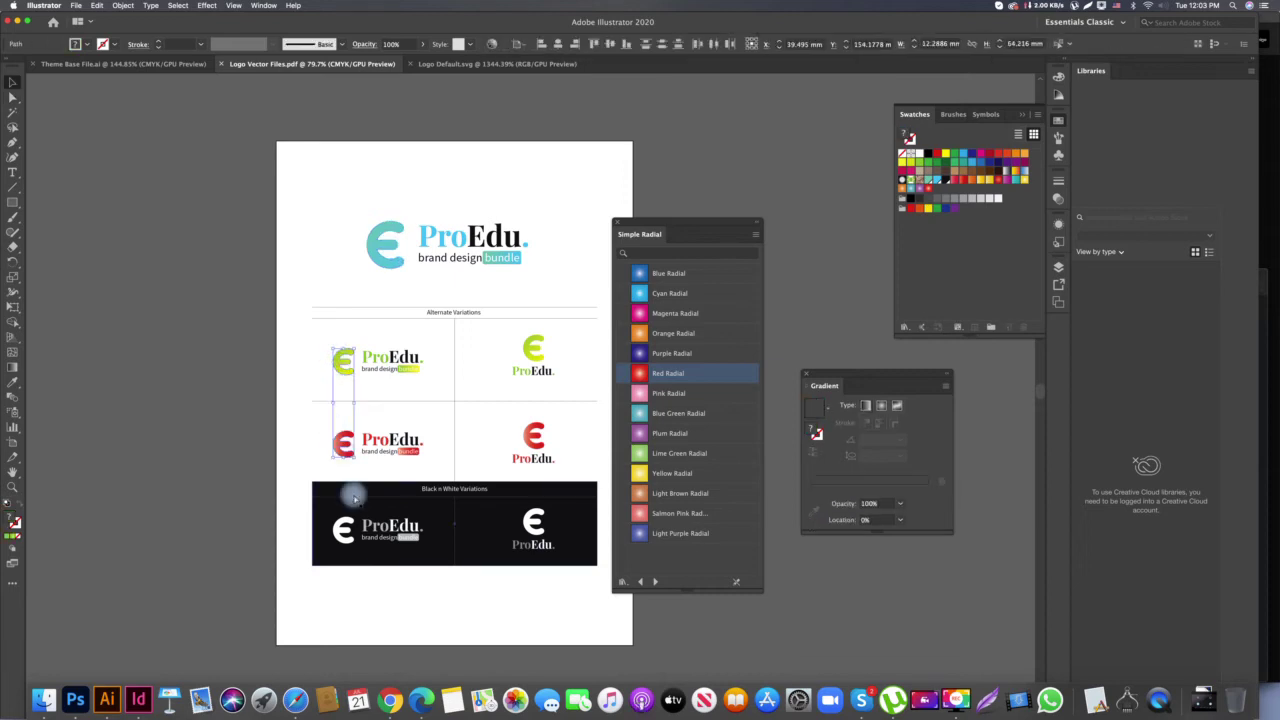
Paste the copied green and red marks beside the artboard in the Logo Default.svg document
click(475, 64)
drag(280, 394, 447, 444)
scroll(337, 443, down, 5)
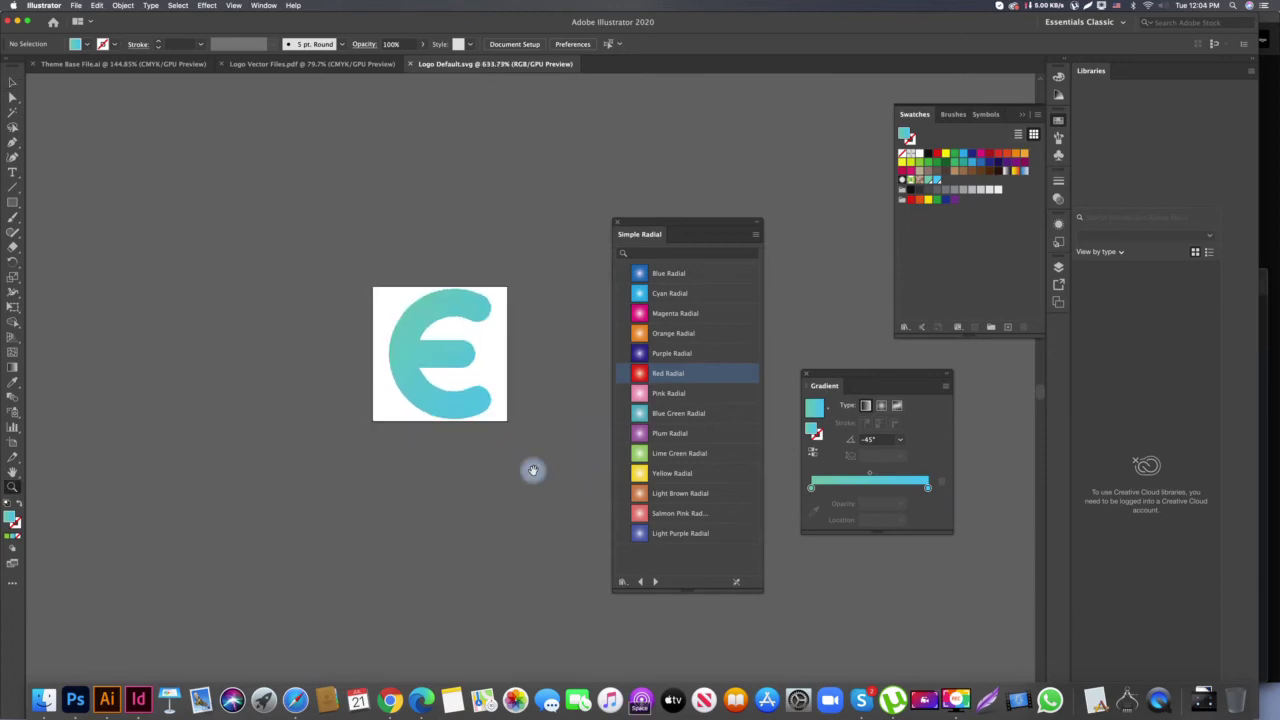
scroll(531, 469, up, 2)
key(super+v)
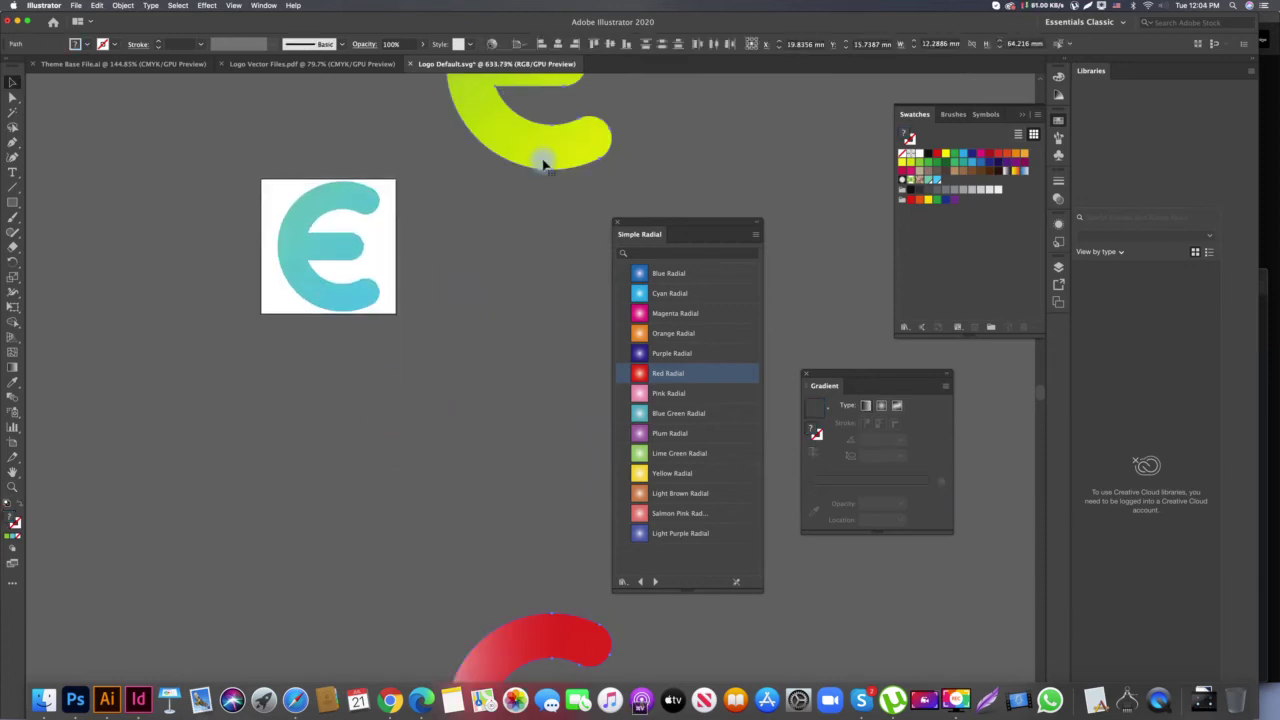
Scale the pasted green and red marks uniformly to 50%
key(s)
alt+click(544, 163)
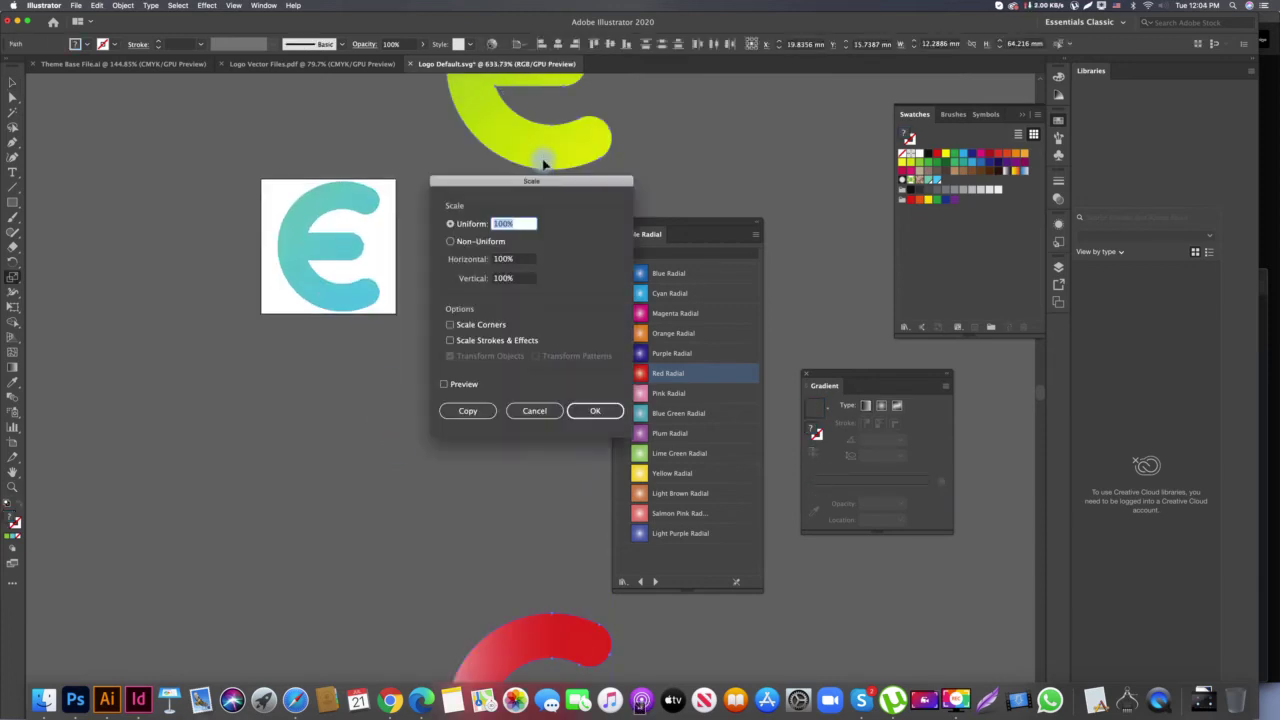
text(50)
key(Return)
click(512, 320)
key(v)
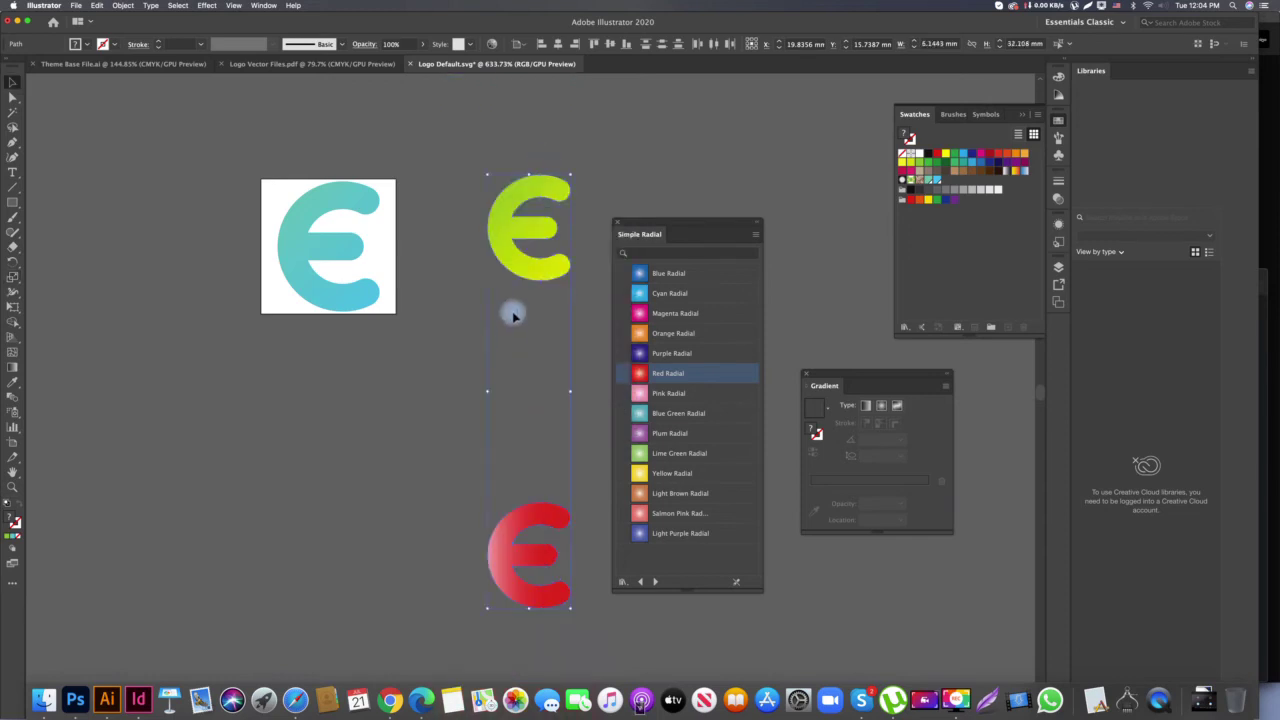
Replace the teal mark on the artboard with the green one, fitted to the same size and position
click(523, 263)
click(357, 279)
drag(357, 279, 319, 296)
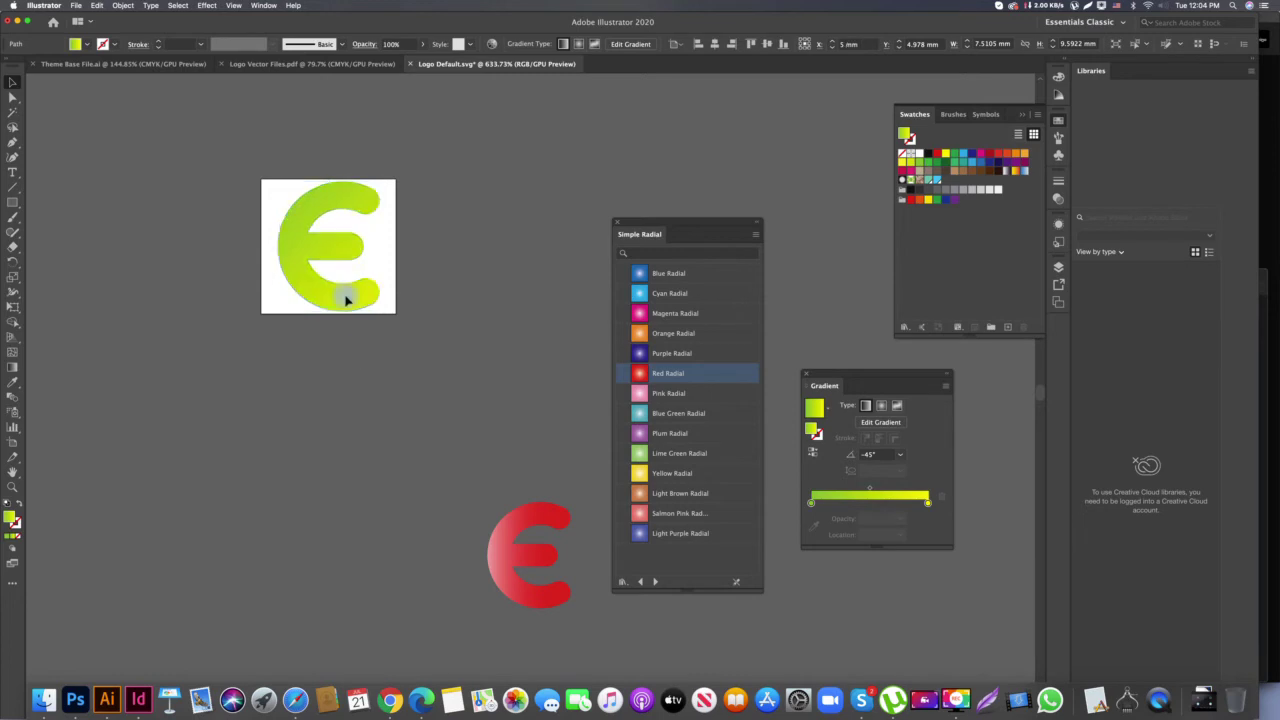
key(super+shift+a)
click(343, 293)
click(352, 363)
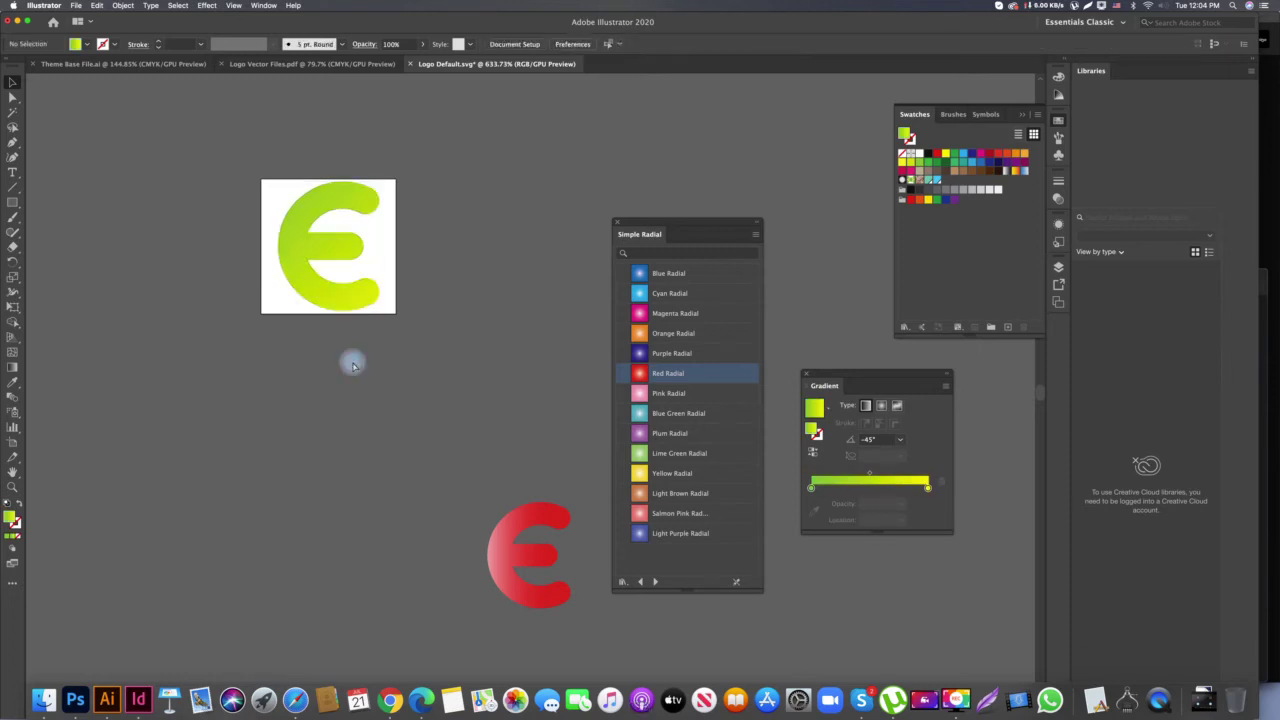
Cut the red mark from the canvas and save the green version as Logo Default 2.svg in the SVG folder
click(512, 555)
key(Delete)
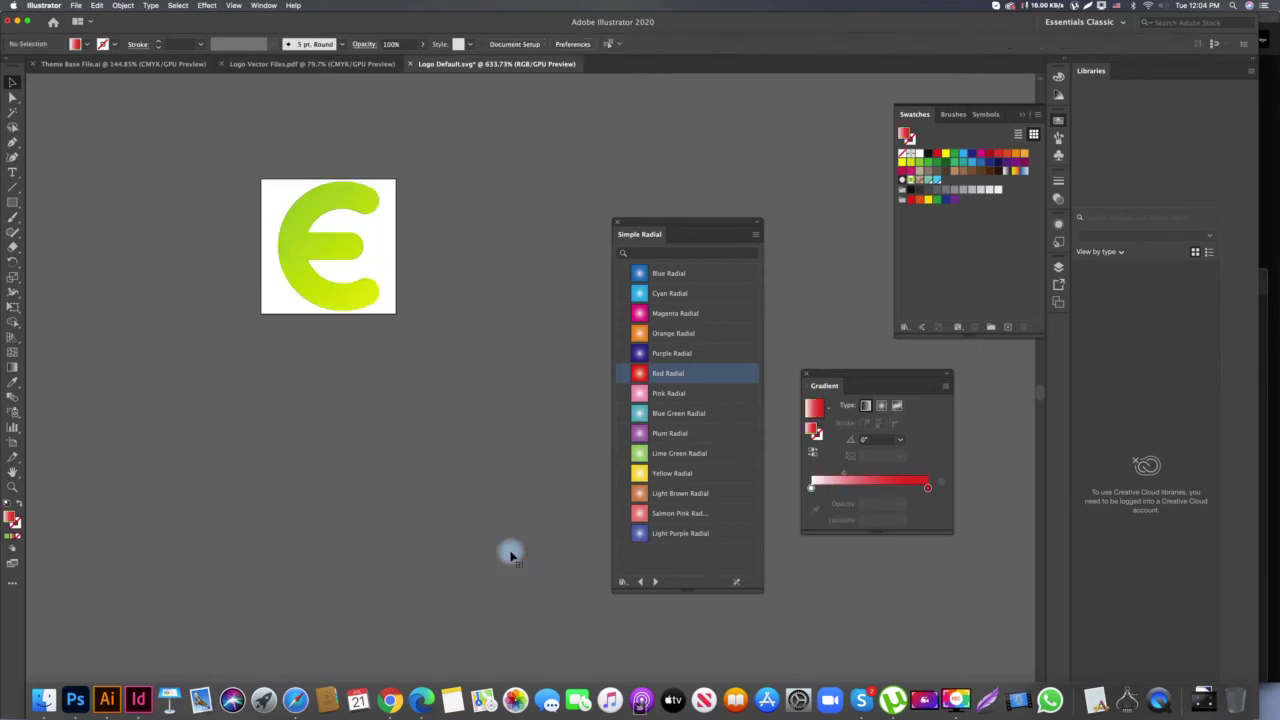
key(super+shift+s)
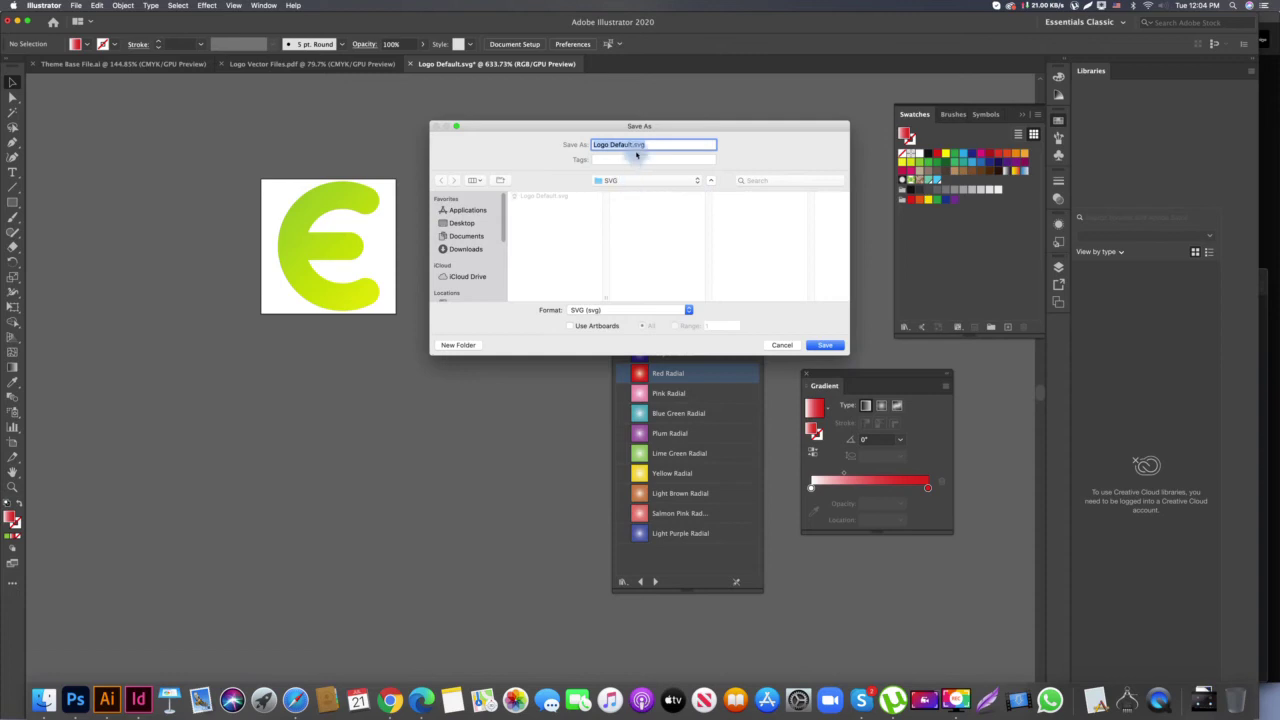
key(Right)
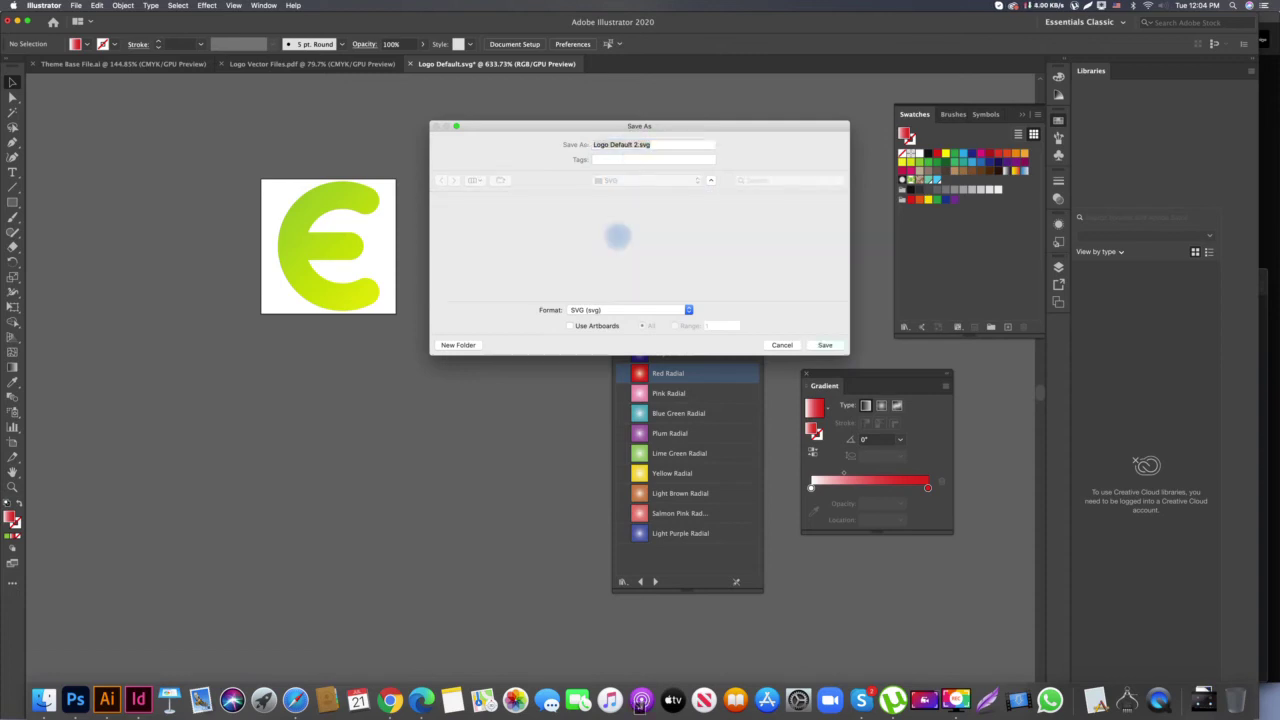
key(Return)
key(Return)
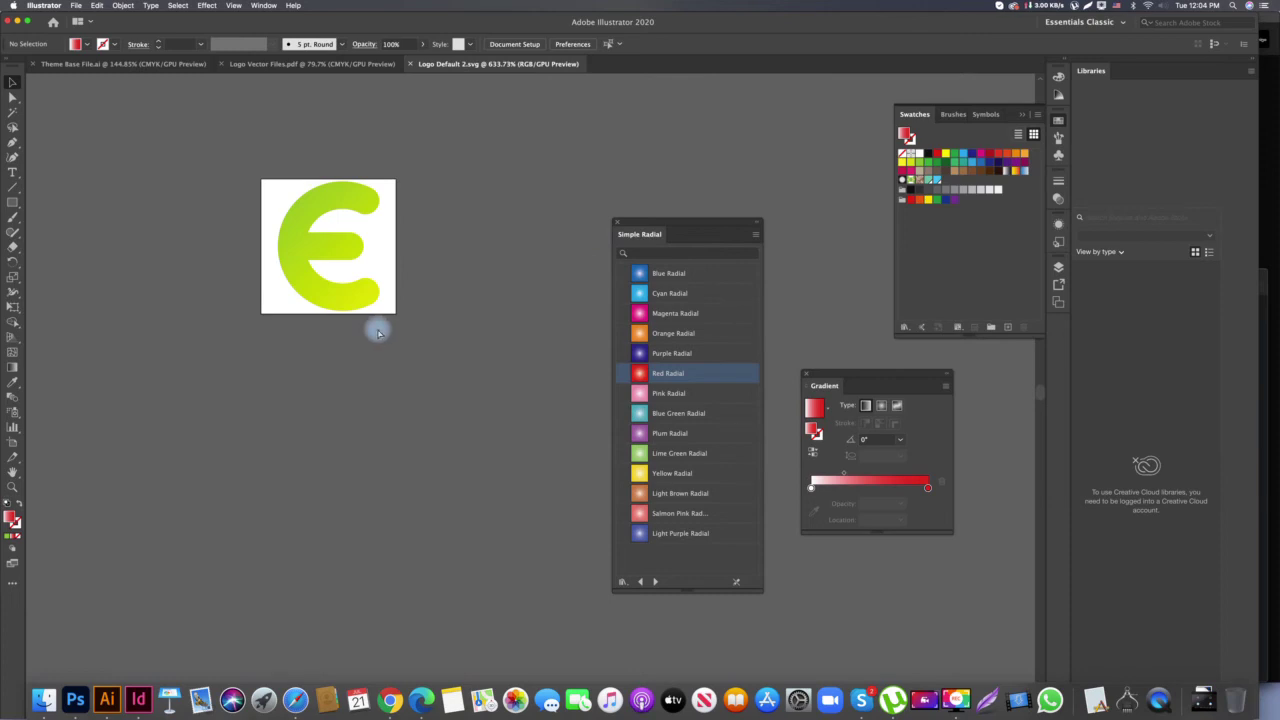
Paste the red mark, fit it over the green one on the artboard and remove the green mark
key(super+v)
drag(531, 514, 340, 276)
drag(330, 316, 331, 317)
key(super+x)
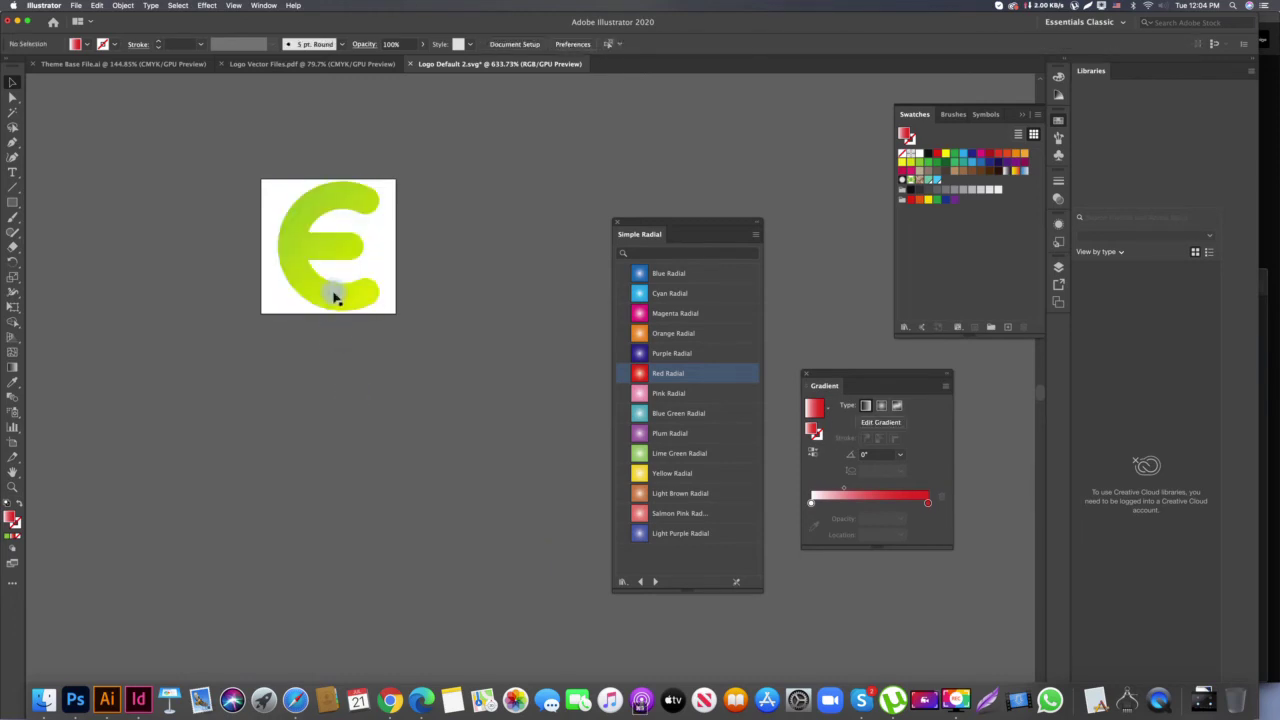
click(335, 296)
key(Delete)
key(shift+super+v)
click(360, 363)
Save the red version as Logo Default 3.svg in the SVG folder
key(shift+super+s)
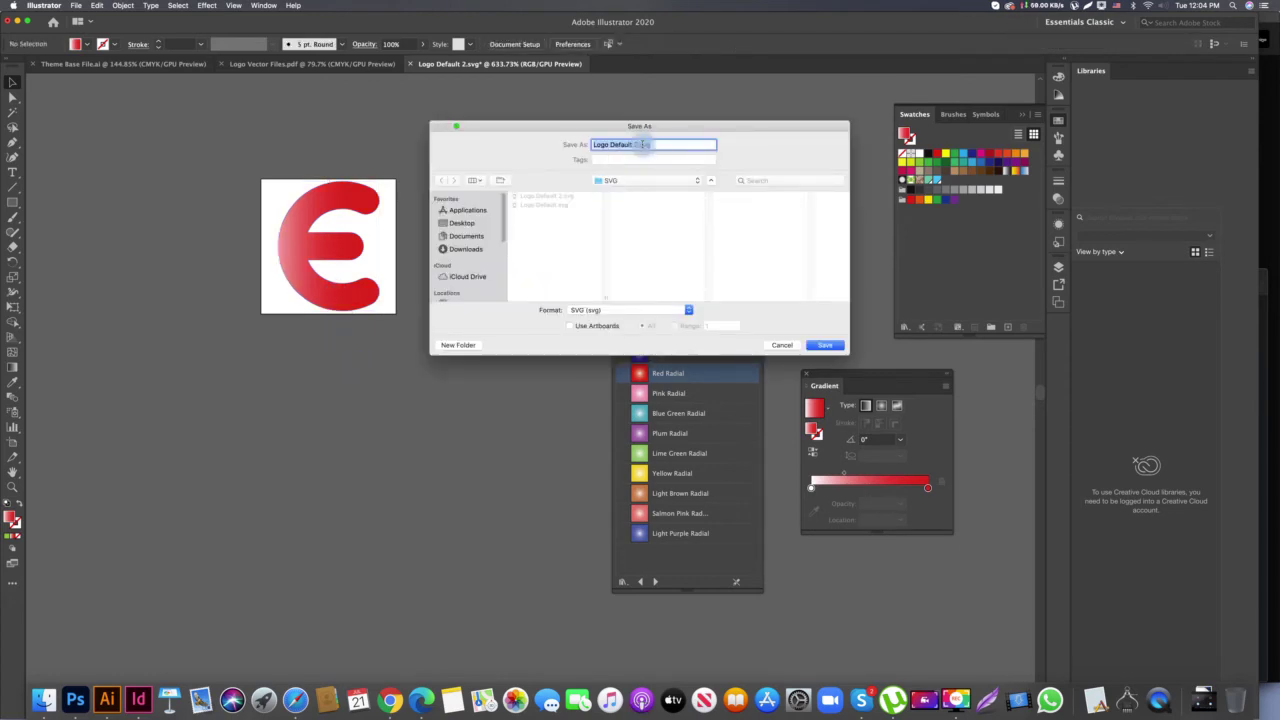
click(631, 218)
key(BackSpace)
text(3)
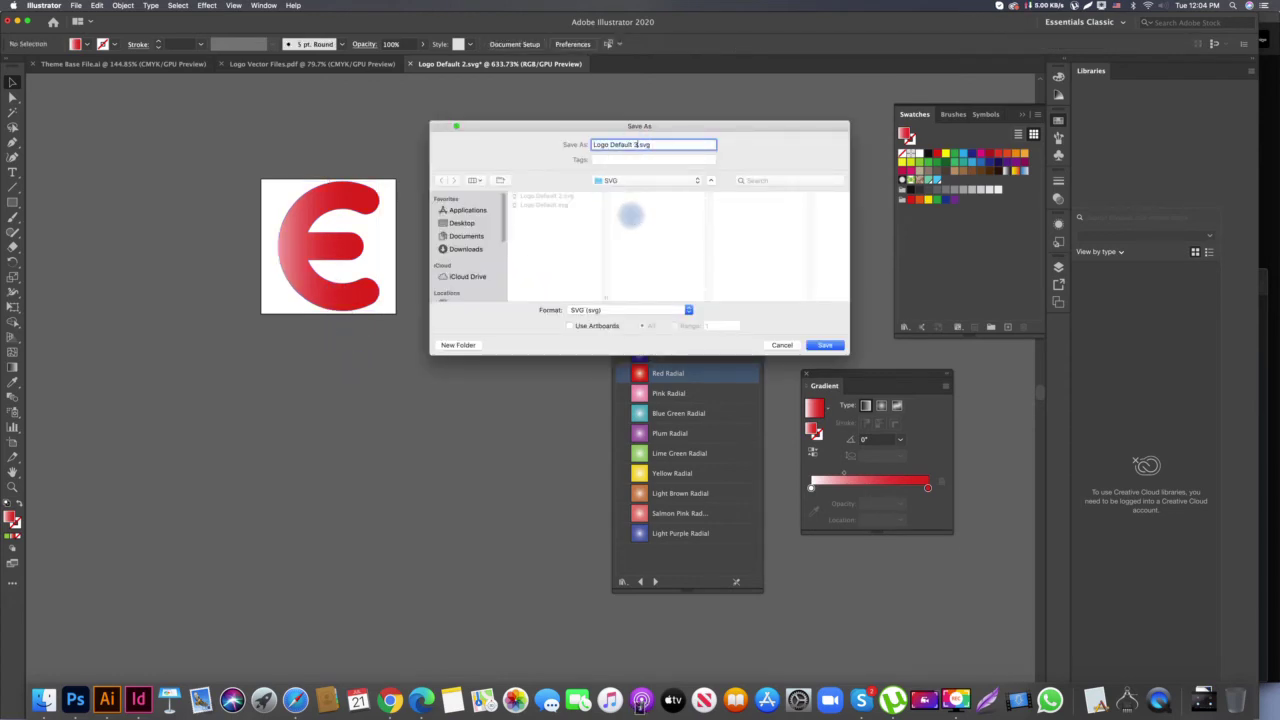
key(Return)
key(Return)
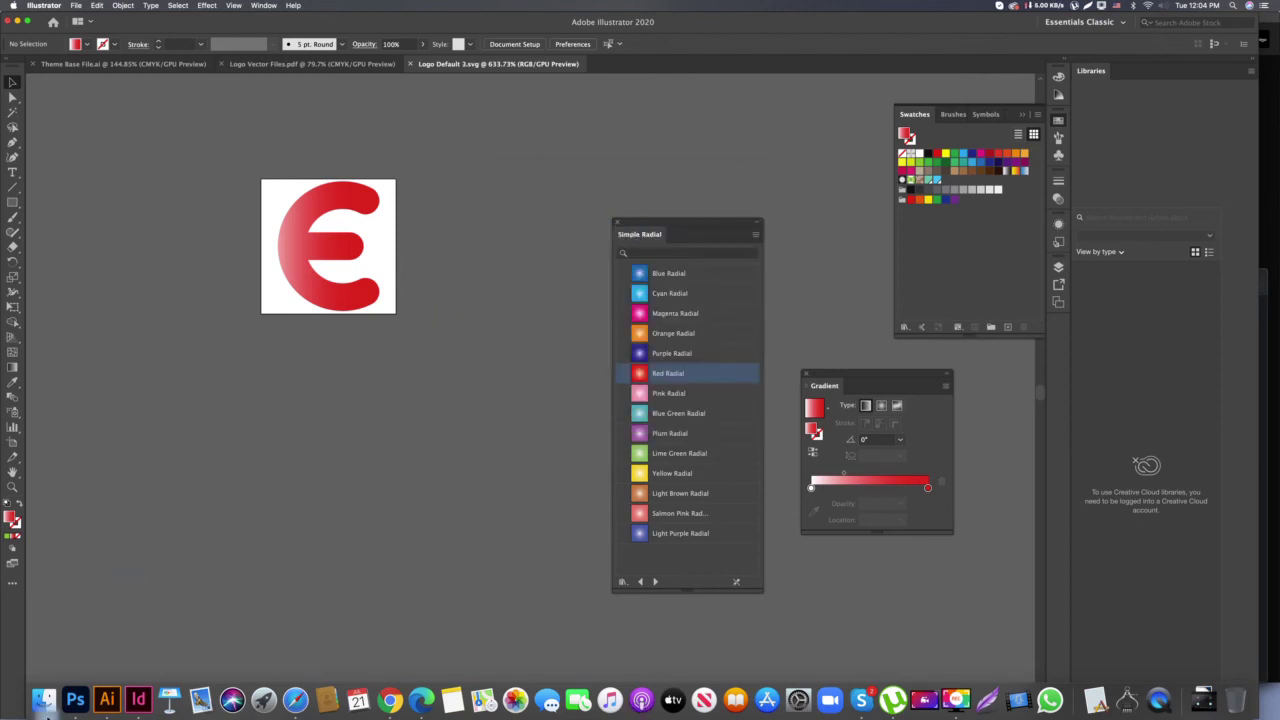
Close the SVG document and review the saved logo files in the SVG folder in Finder
key(super+w)
click(44, 700)
drag(694, 233, 634, 180)
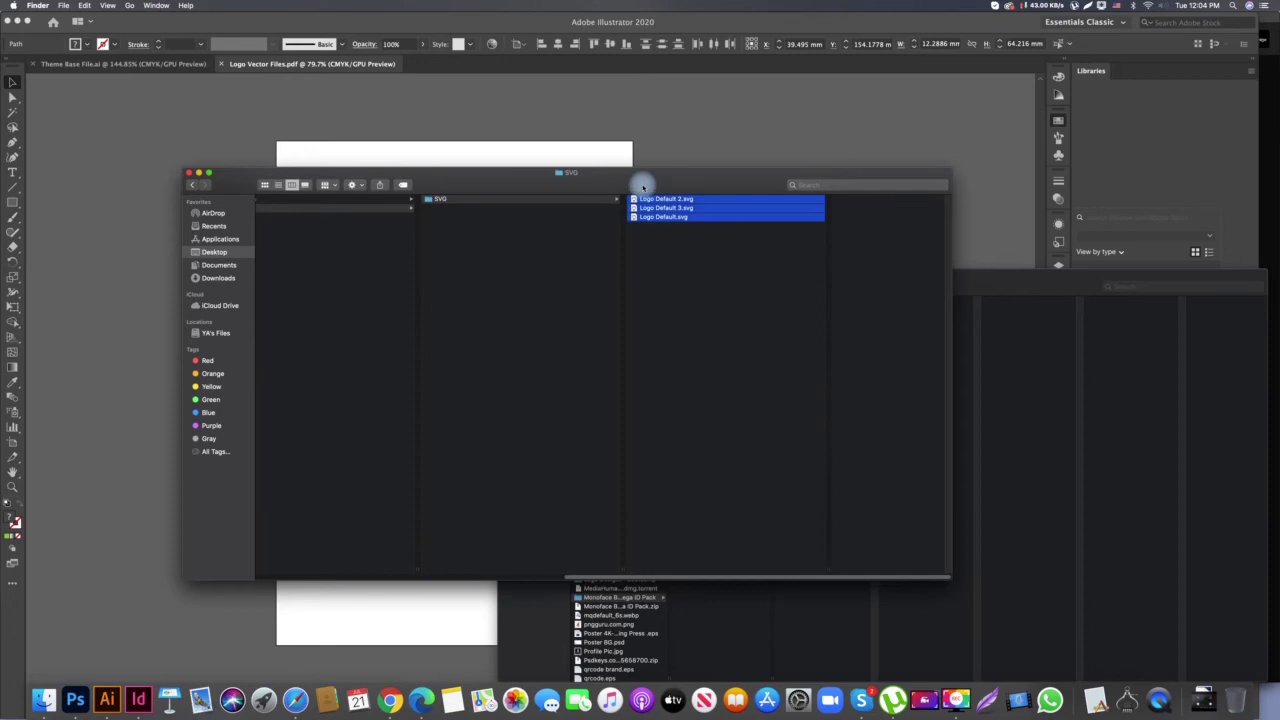
click(655, 245)
drag(689, 260, 640, 196)
Create a new folder named PNG inside the For Web folder
click(524, 288)
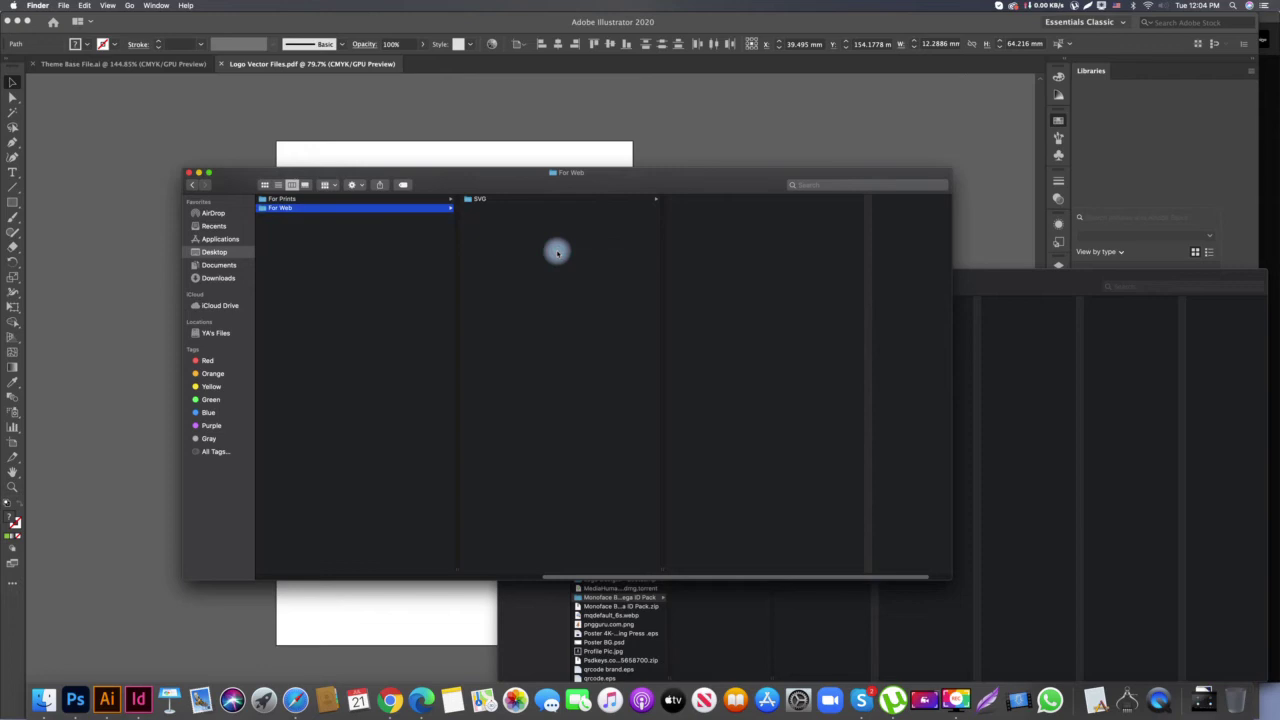
key(super+shift+n)
text(PNG)
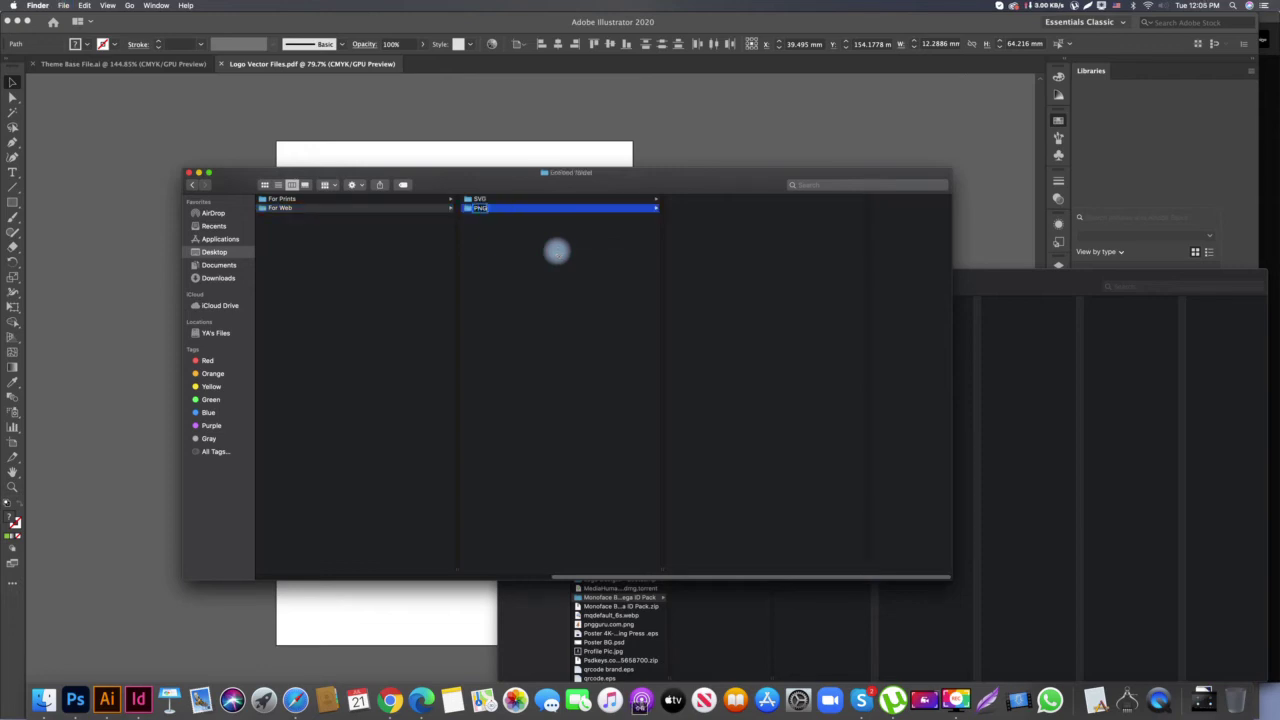
key(Return)
click(483, 237)
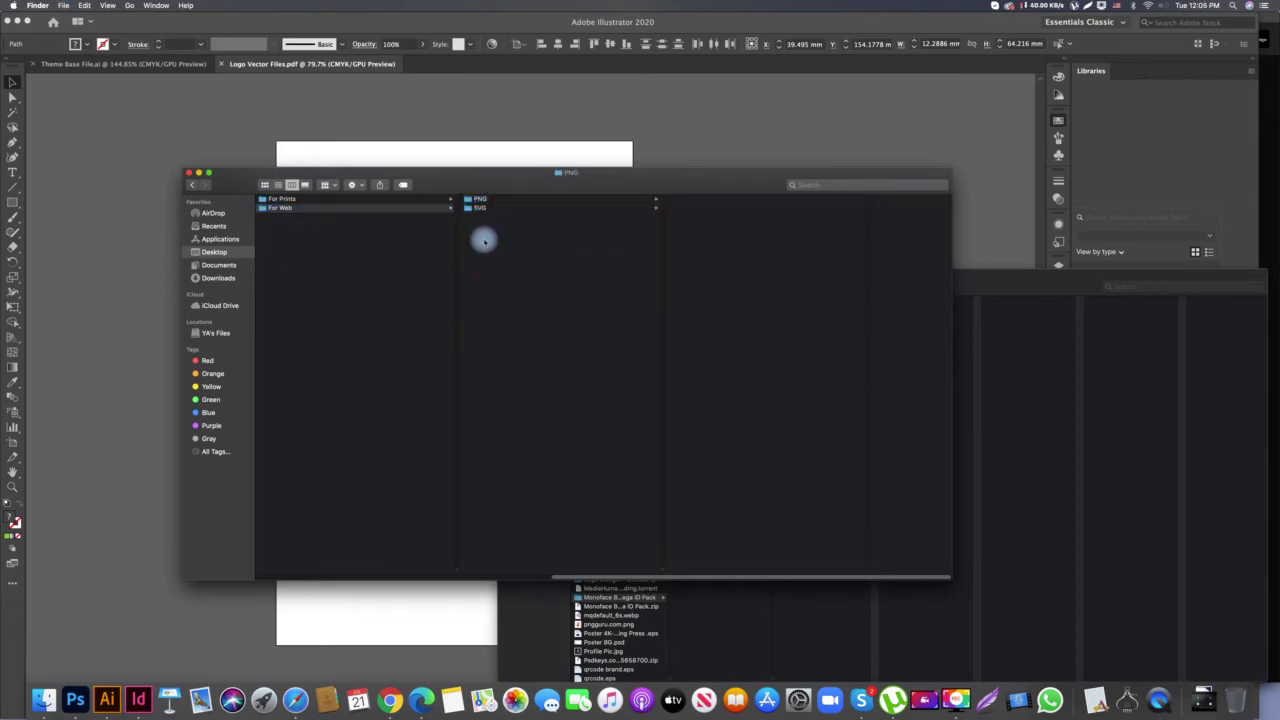
Review the files in the SVG folder, go back up to the template folders and open ii. Stationery Templates
click(485, 207)
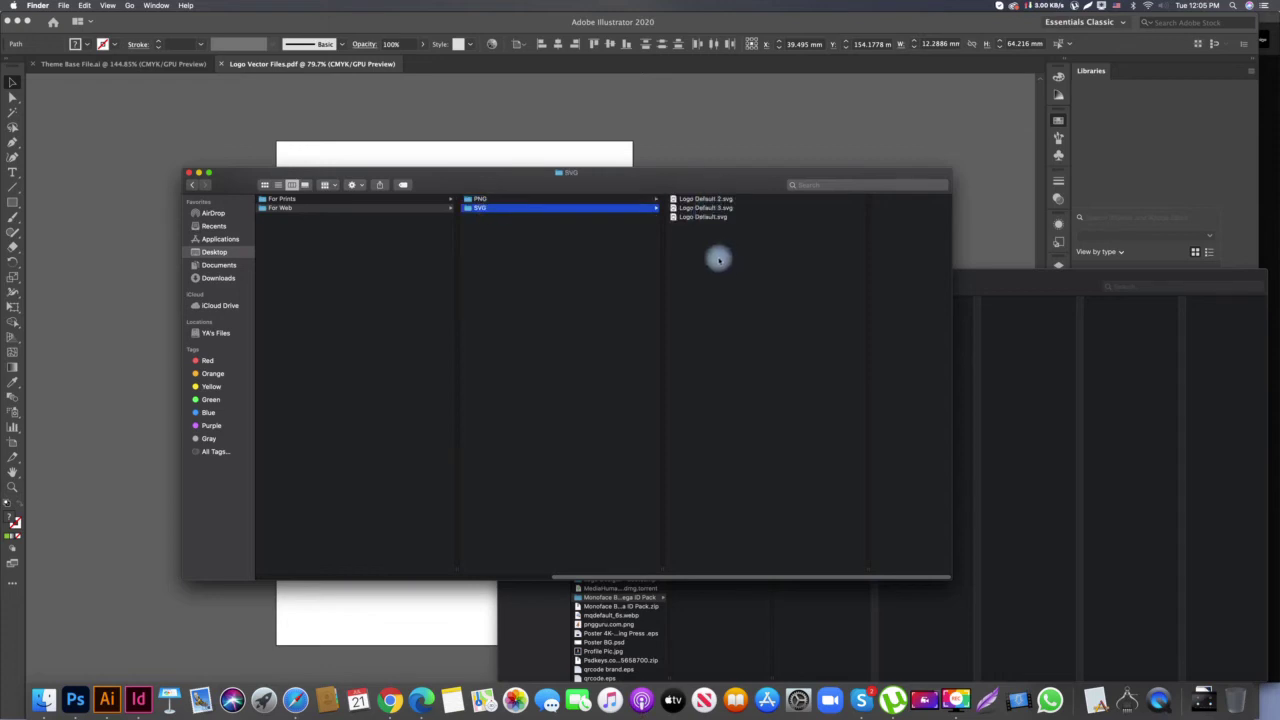
drag(723, 260, 690, 188)
key(Left)
key(Left)
key(Left)
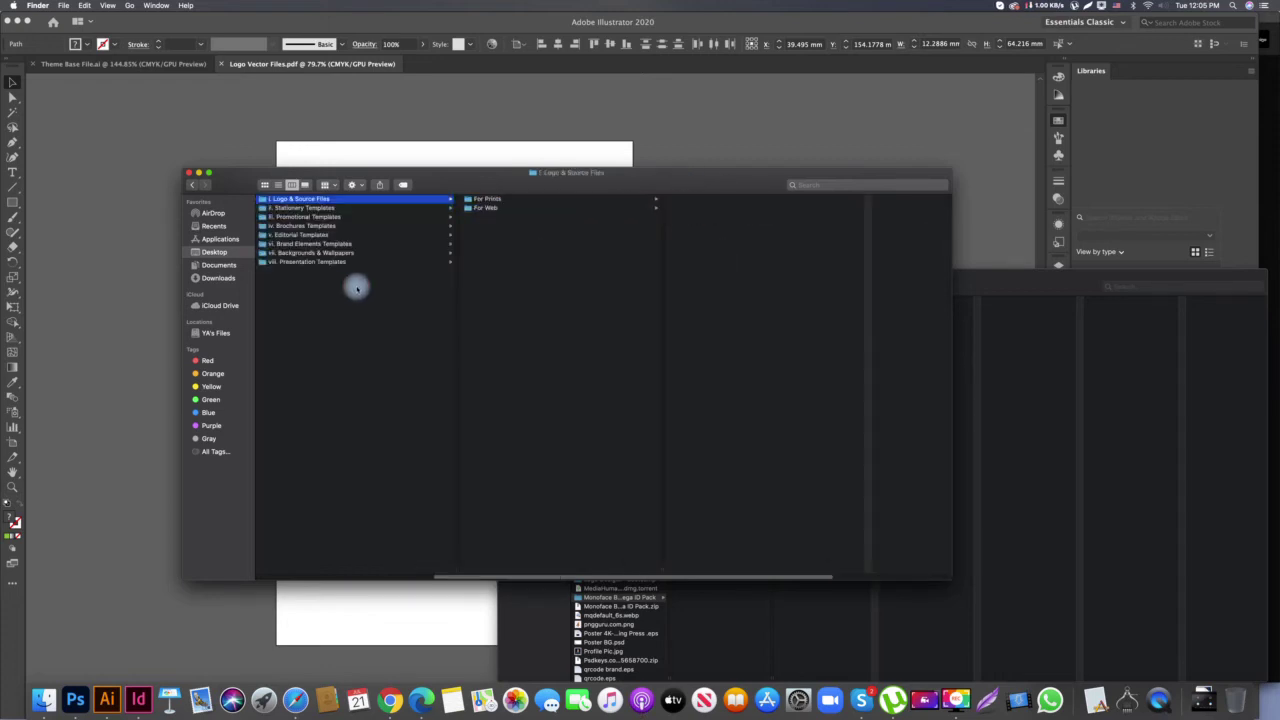
click(350, 209)
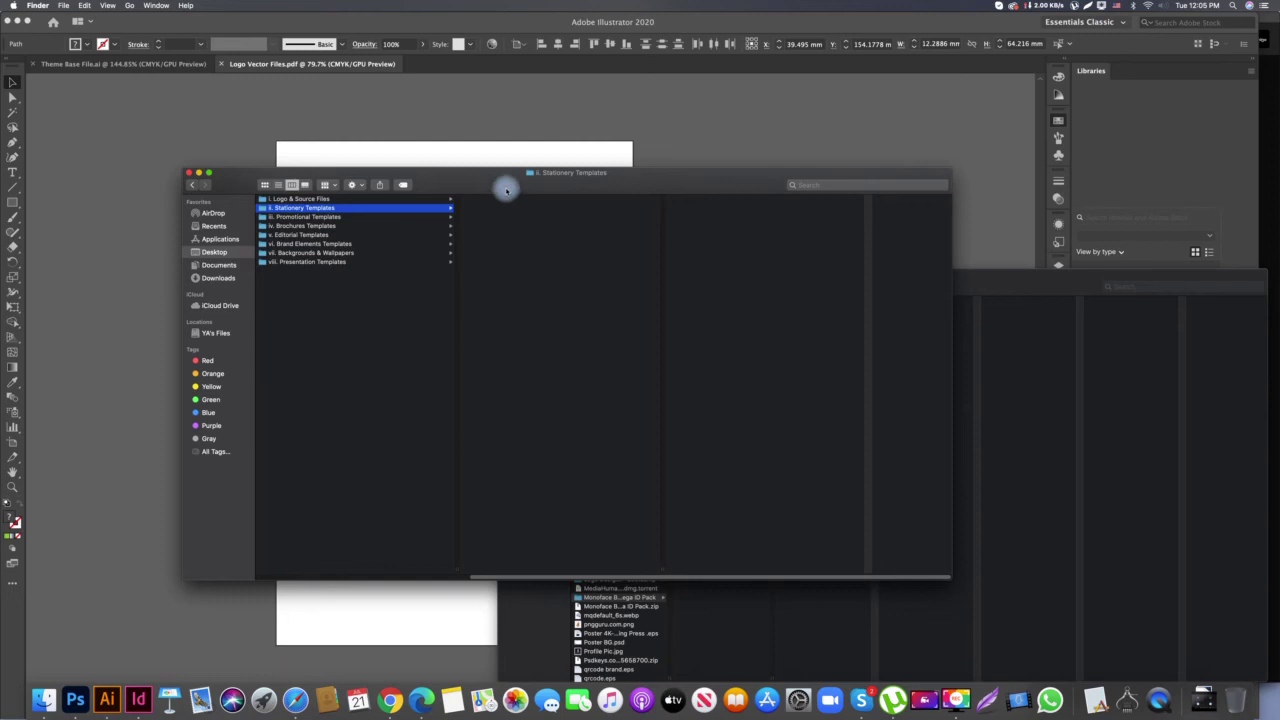
drag(514, 177, 459, 180)
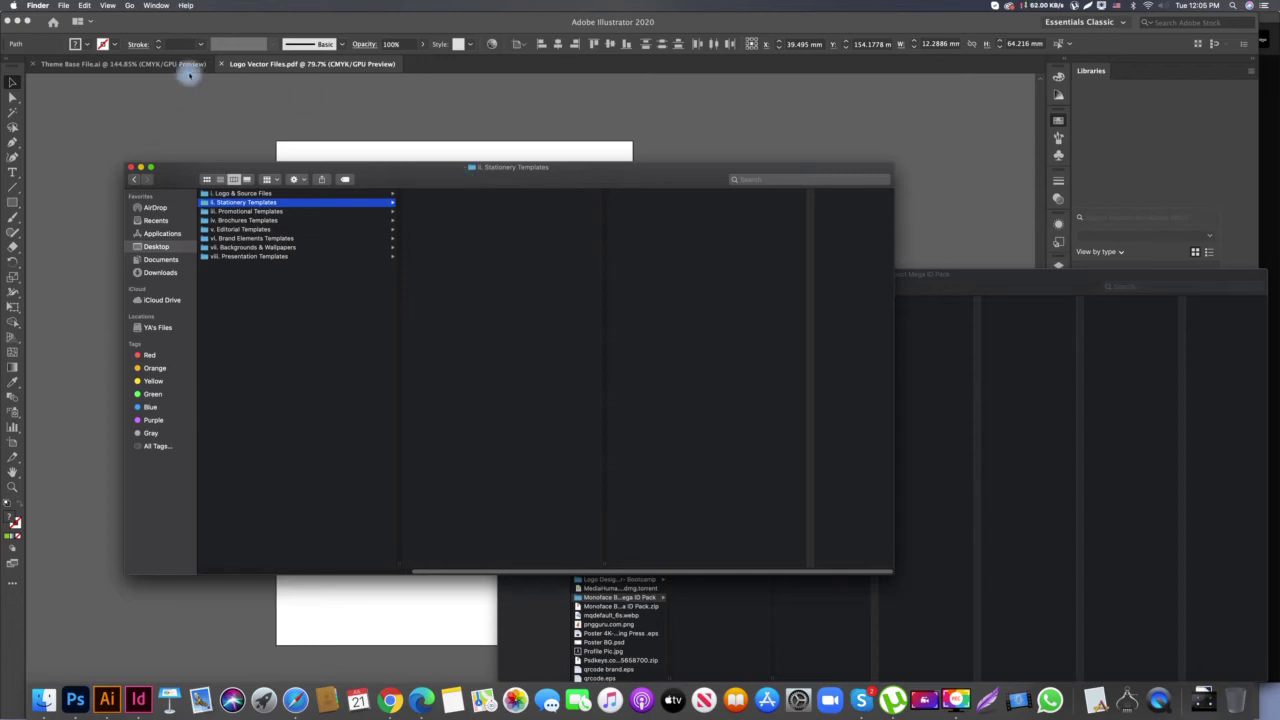
Switch to Theme Base File.ai in Illustrator and examine the business card, cover and envelope designs
click(189, 70)
click(189, 66)
key(z)
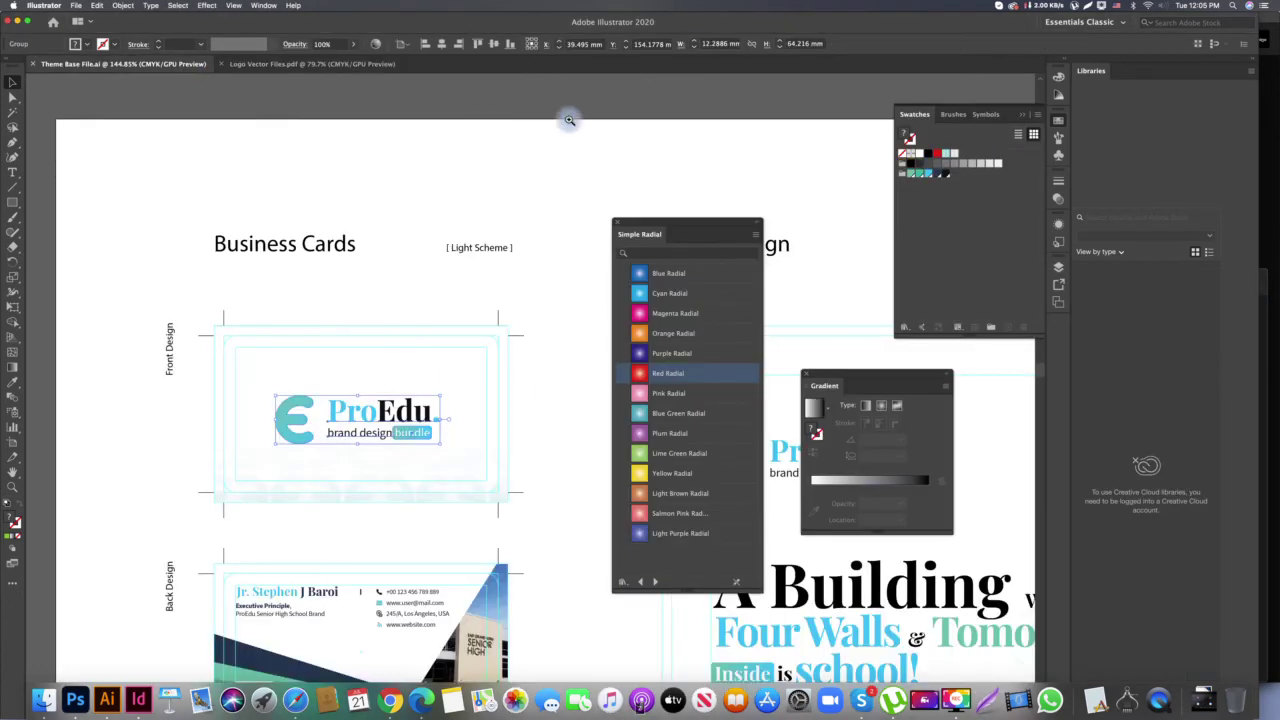
alt+click(614, 158)
scroll(385, 143, right, 5)
key(Tab)
alt+click(638, 148)
scroll(657, 150, right, 2)
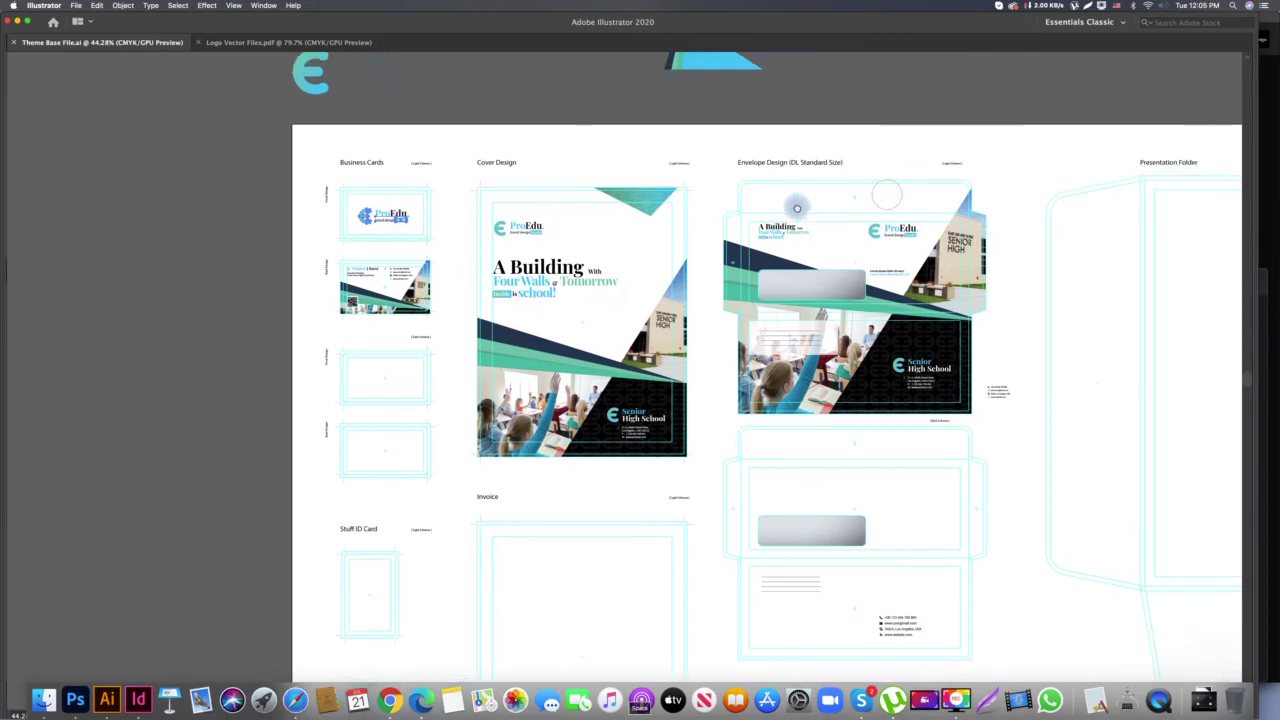
drag(613, 165, 727, 164)
alt+click(727, 164)
scroll(725, 163, right, 2)
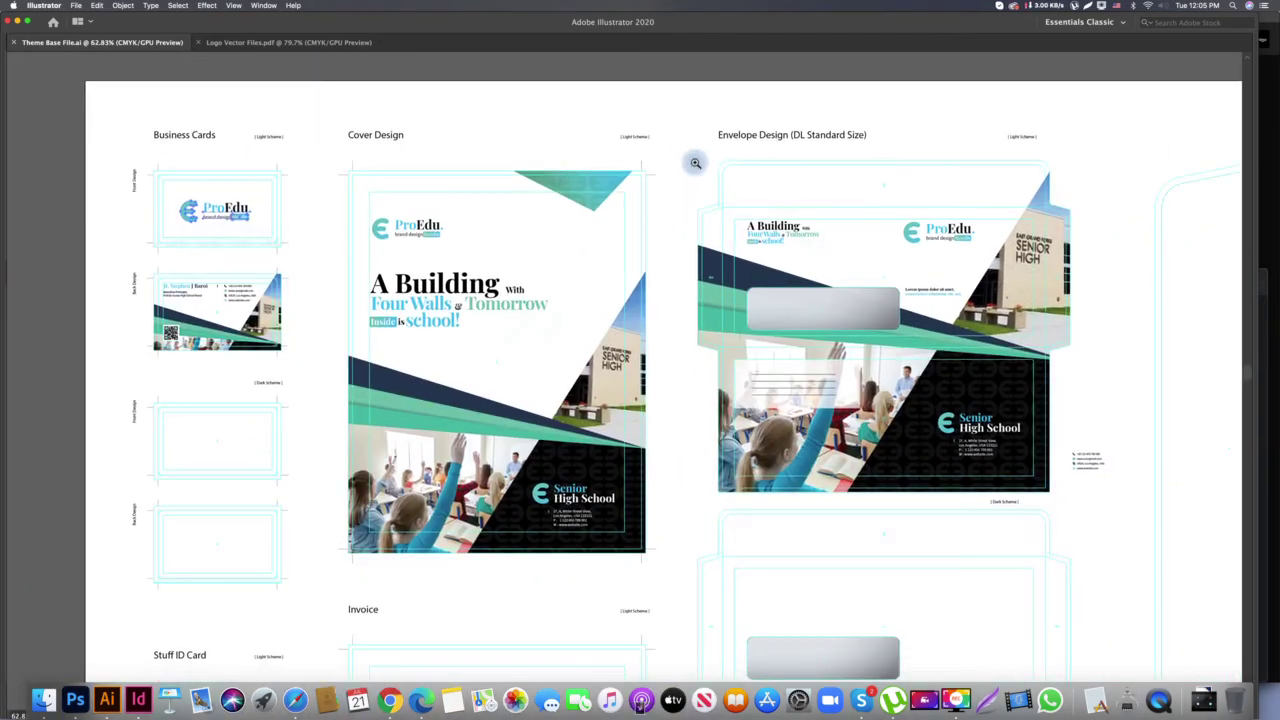
scroll(657, 165, right, 2)
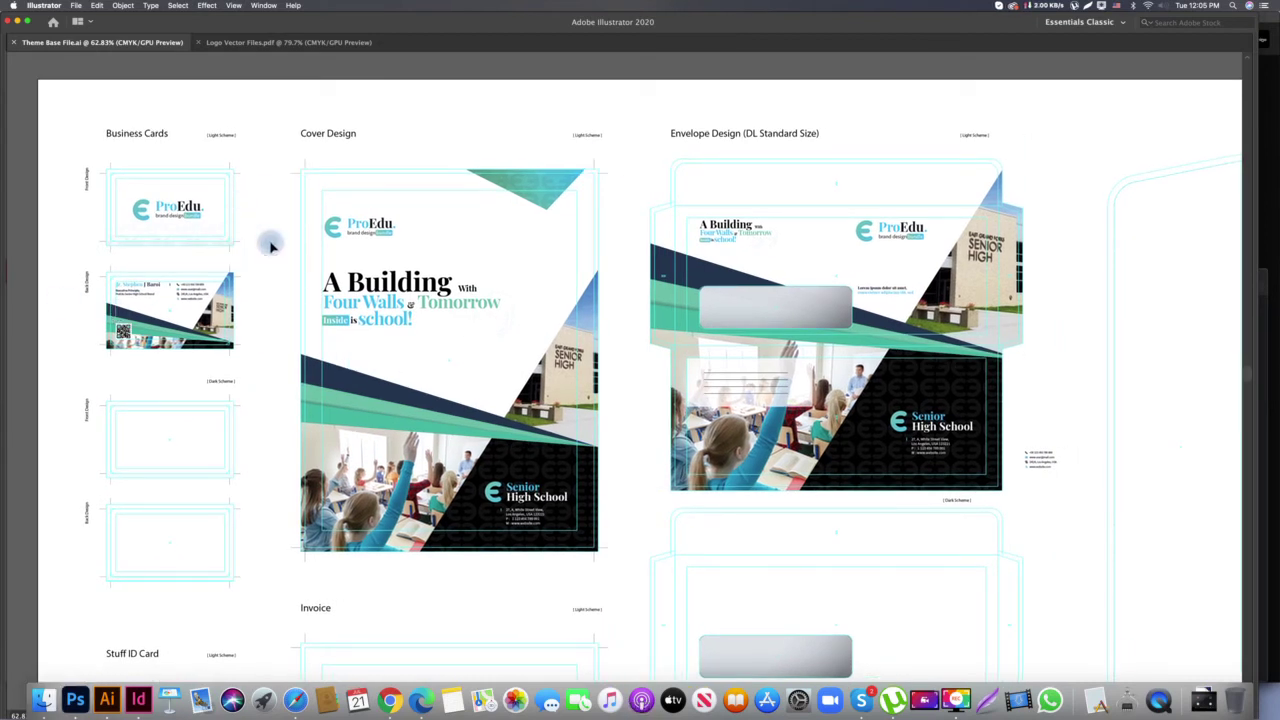
key(Tab)
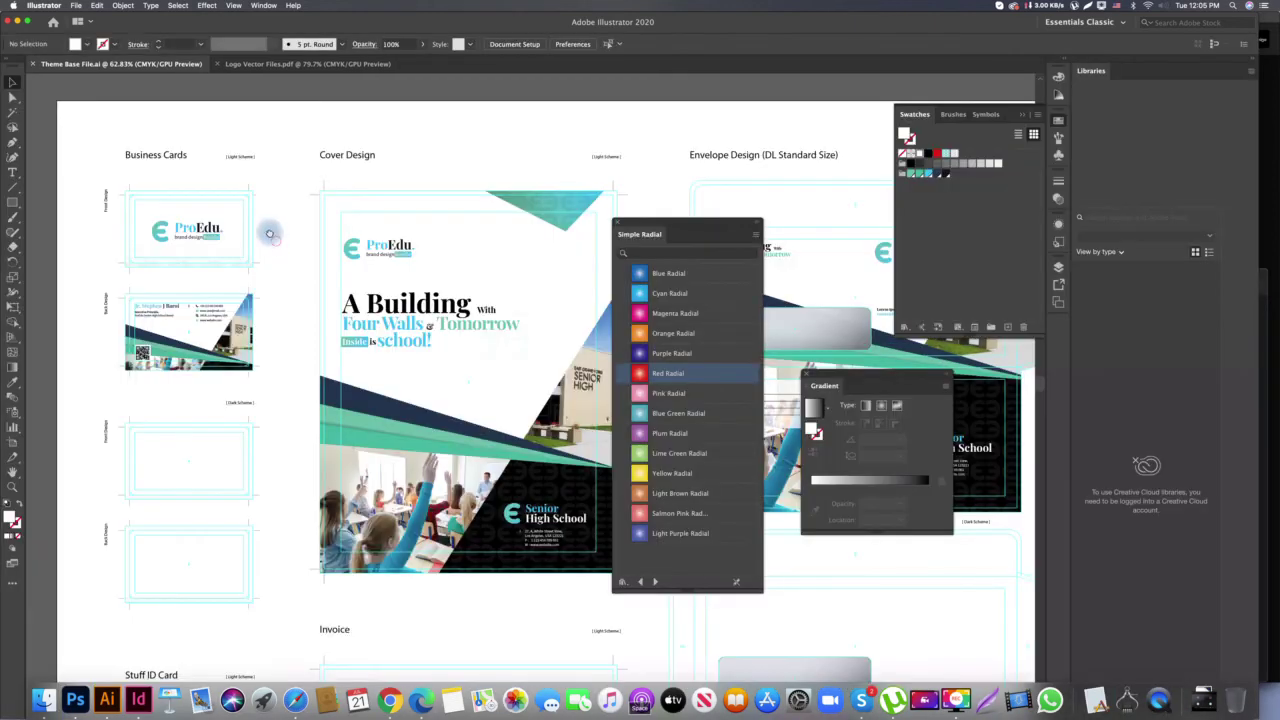
Switch to Finder and create a new folder inside Branding - Source Files
click(43, 700)
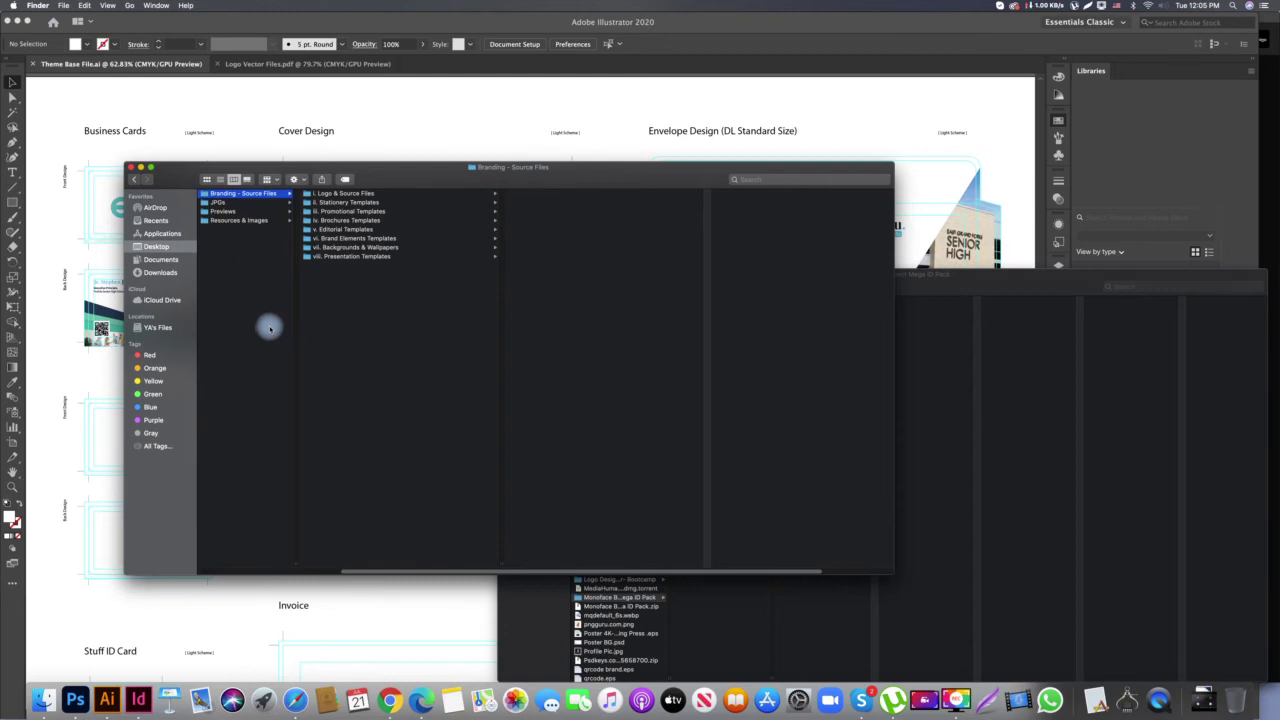
key(shift+super+n)
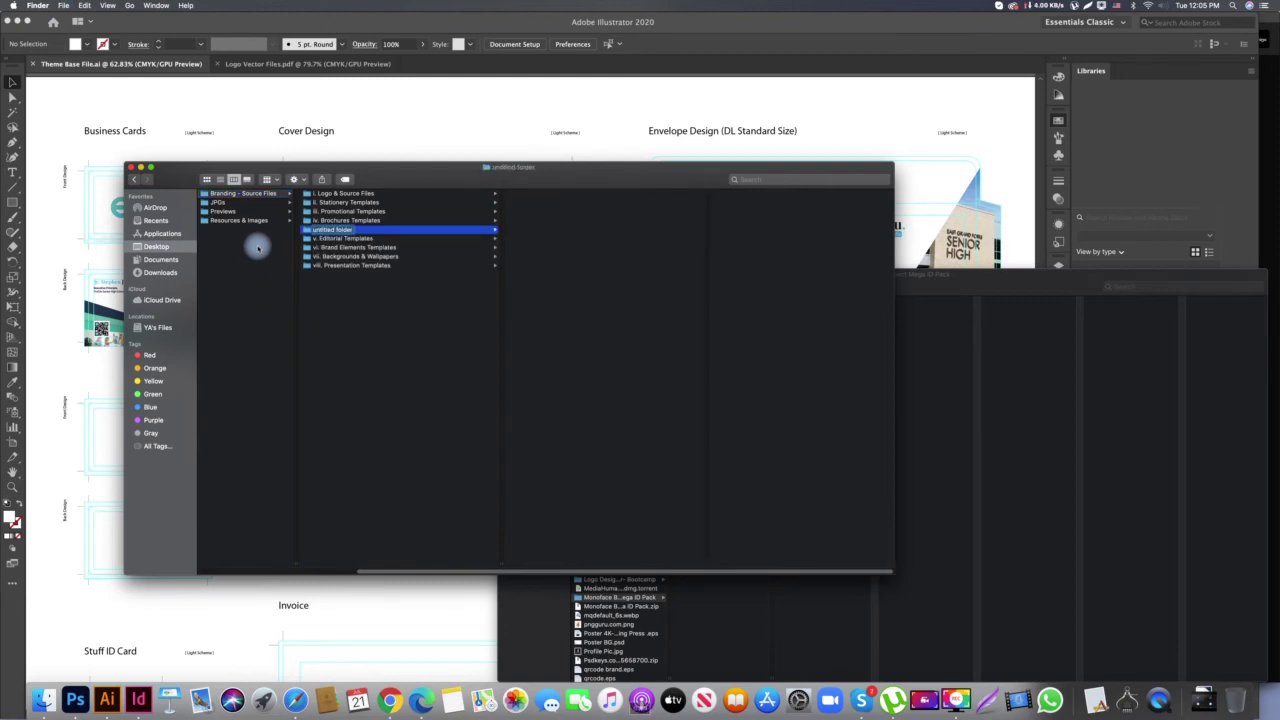
click(410, 345)
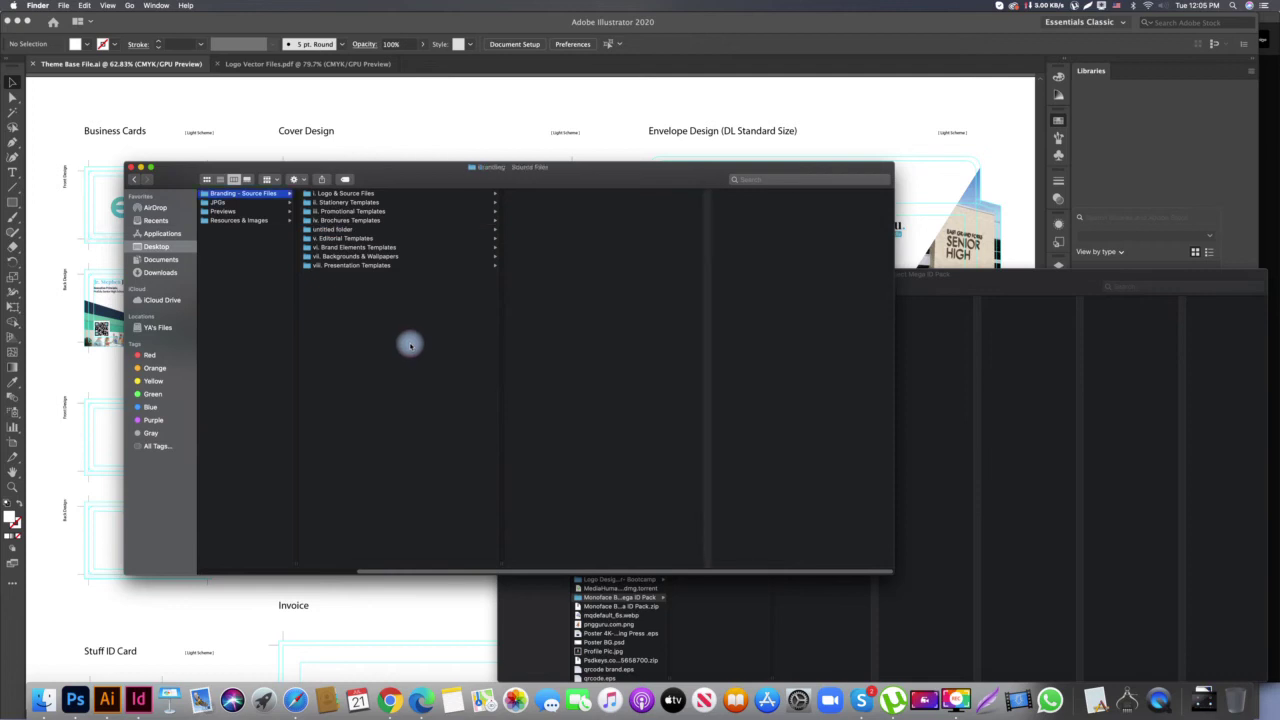
Undo the new folder in Branding - Source Files and open the Monoface Branding Project Mega ID Pack folder in a second window
key(super+z)
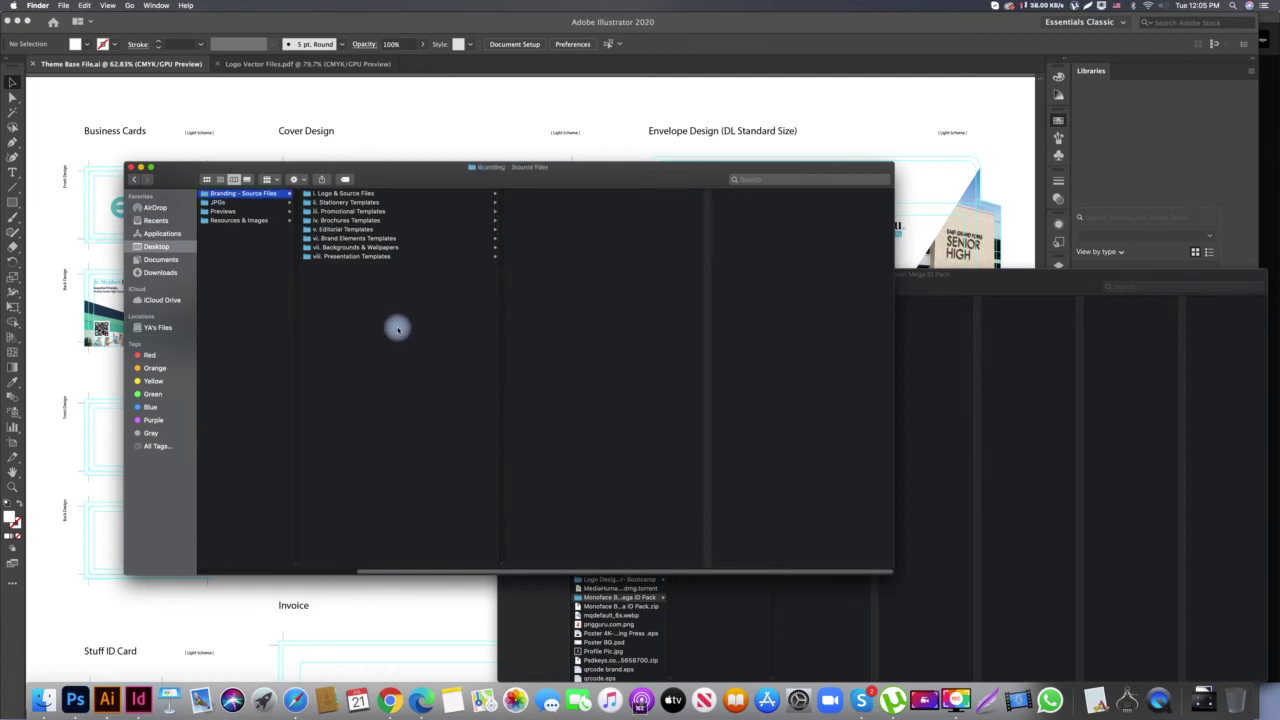
key(super+n)
click(515, 264)
click(860, 400)
double_click(806, 400)
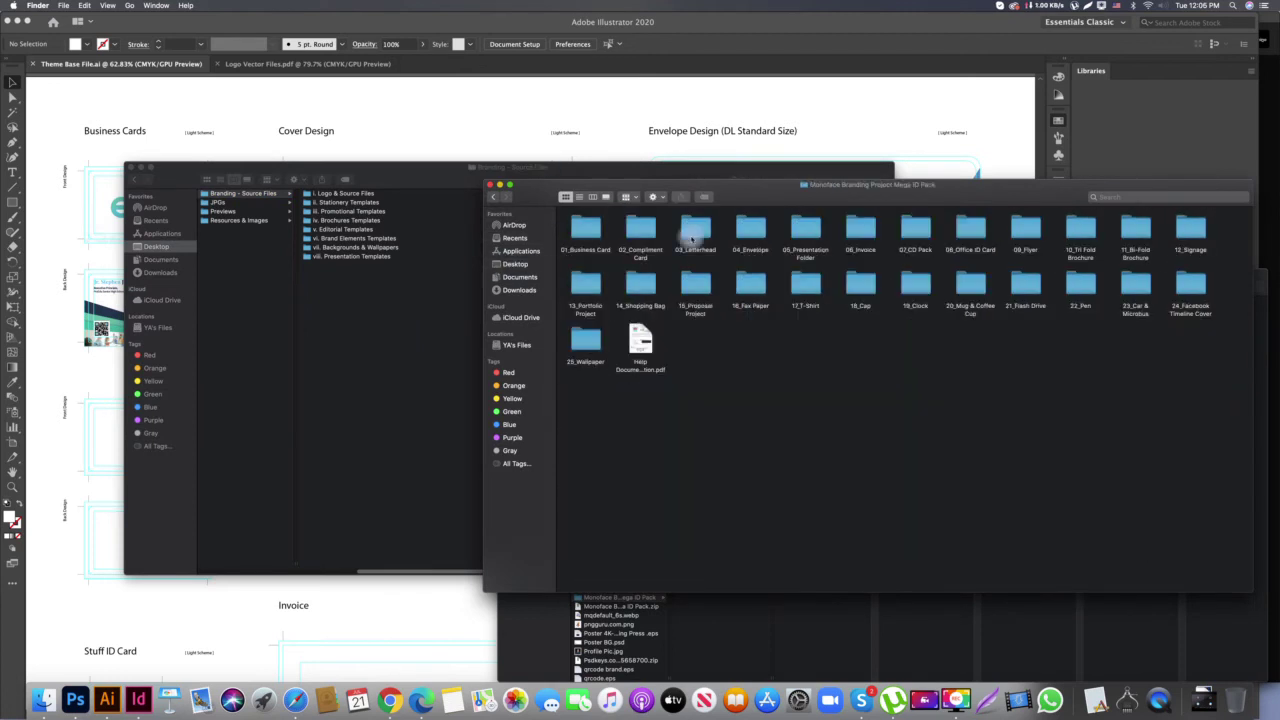
Show the Mega ID Pack in column view and preview the front and back card files in 01_Business Card's AI format folder
click(585, 230)
key(Return)
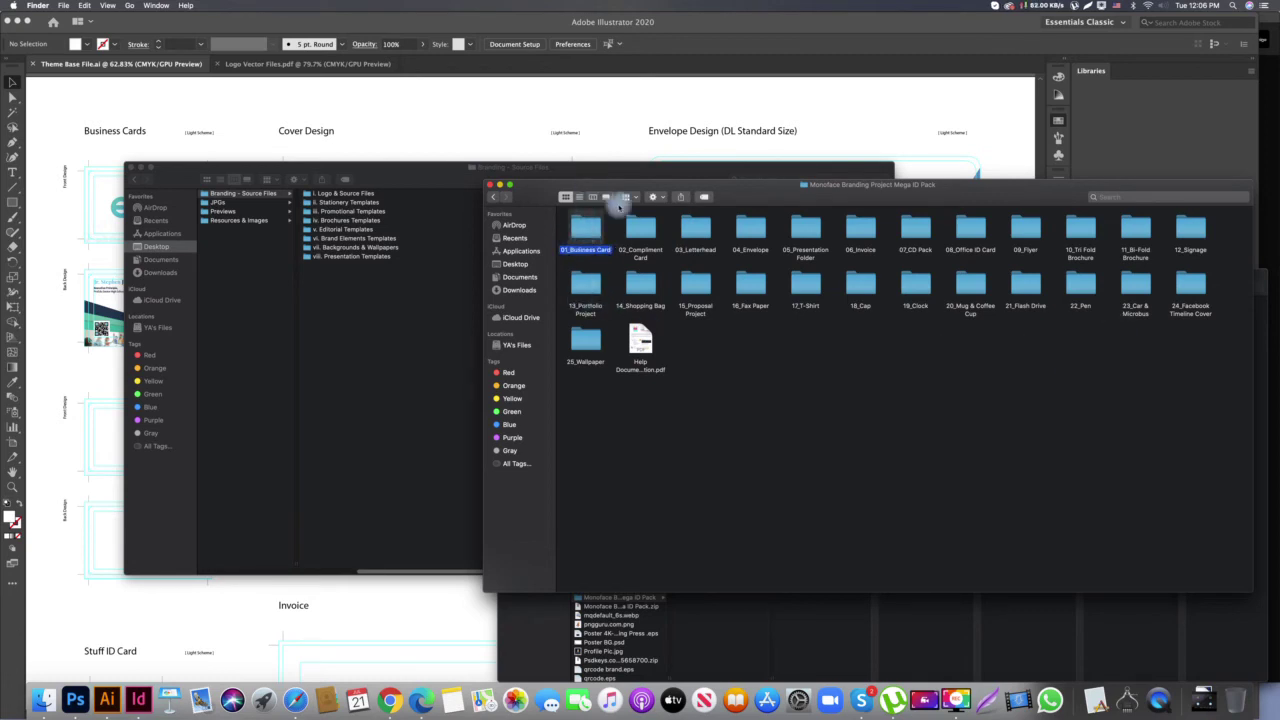
click(592, 196)
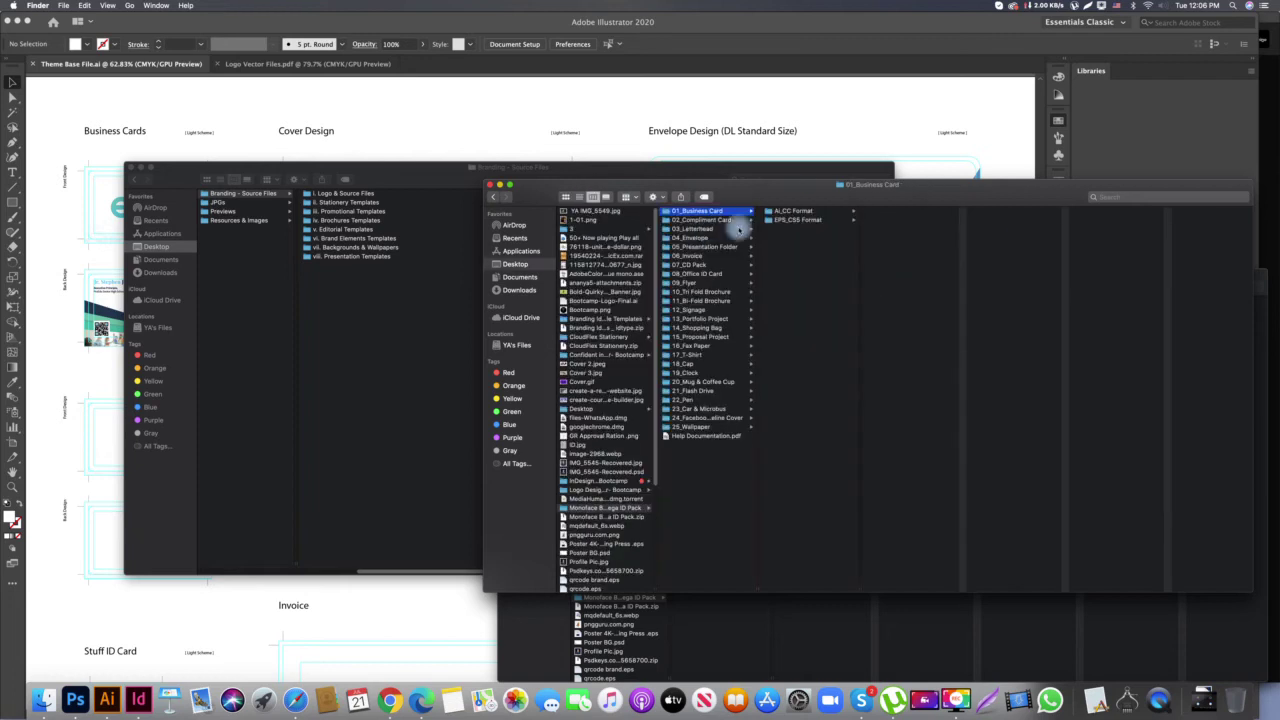
click(790, 212)
click(890, 212)
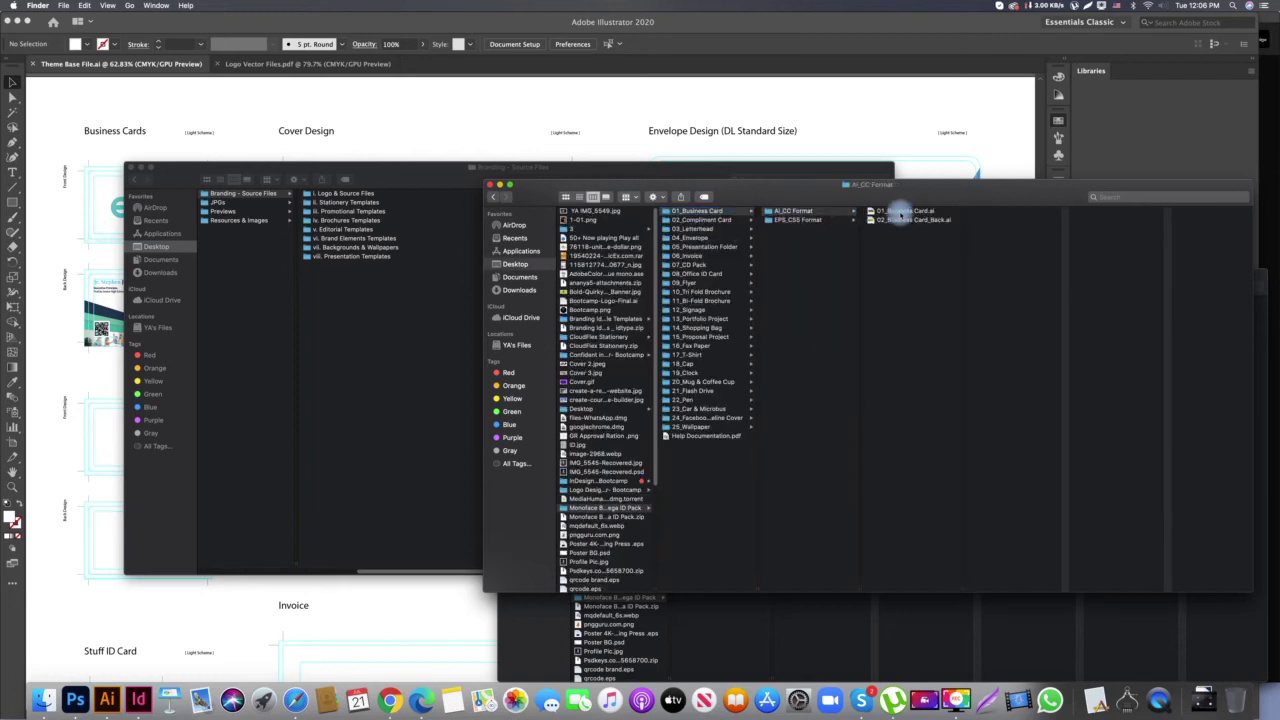
click(900, 220)
key(Up)
key(Down)
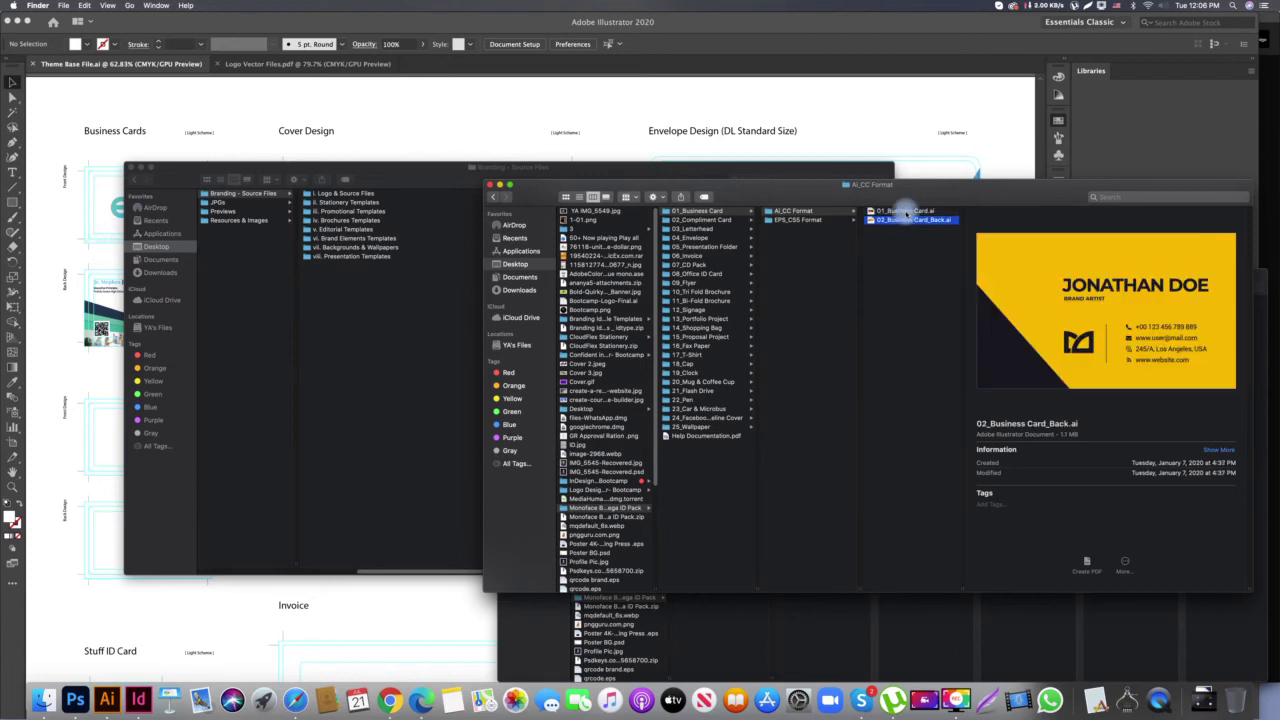
key(Up)
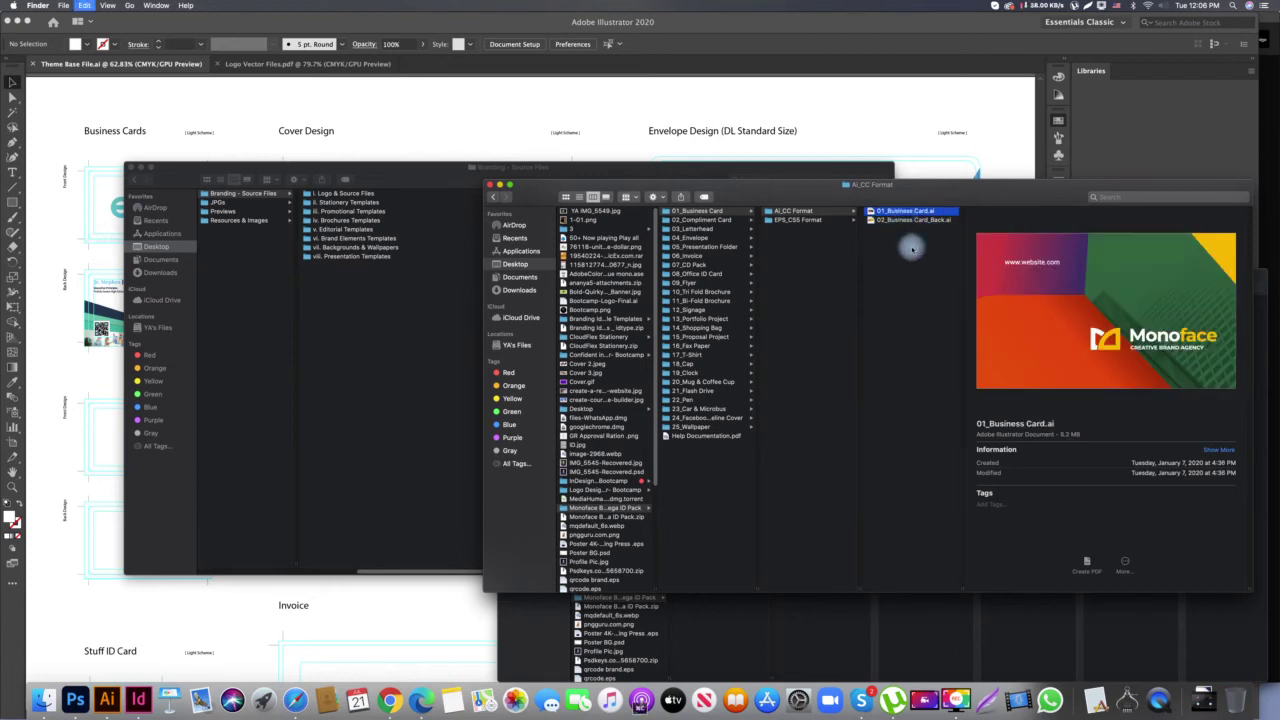
key(Left)
Create a folder named 01 Business Cards inside ii. Stationery Templates
click(430, 324)
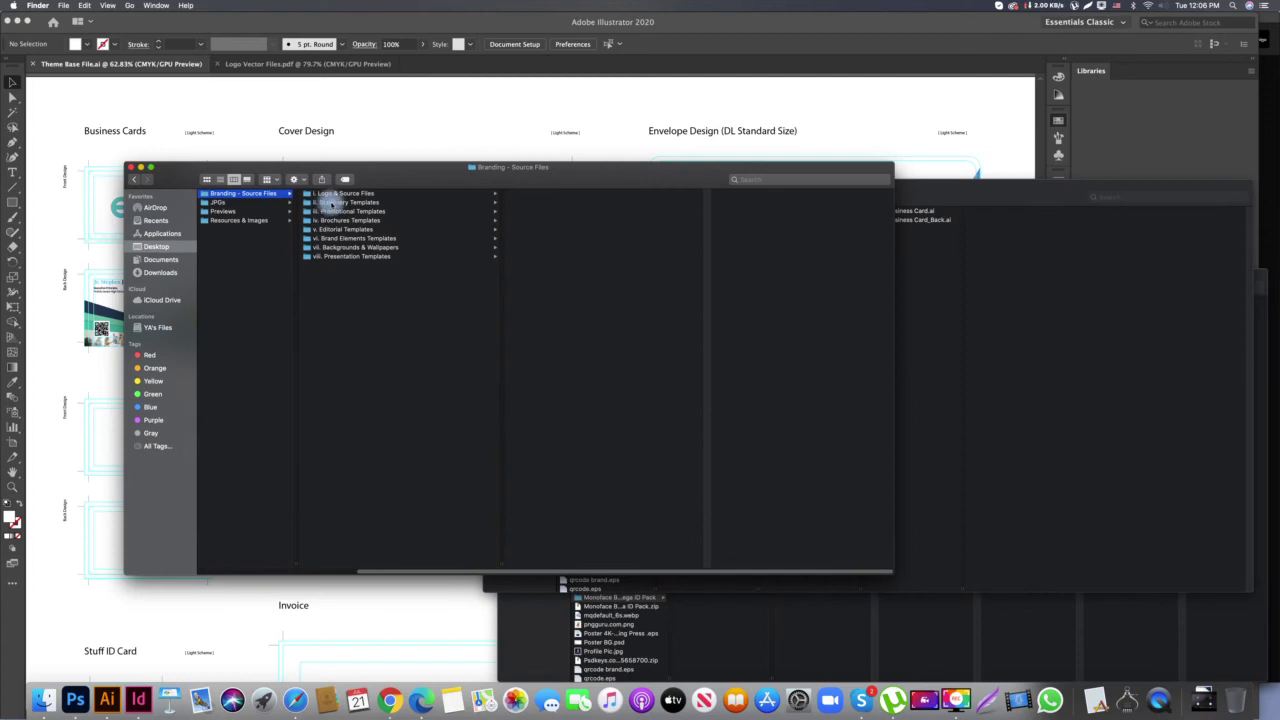
click(326, 202)
key(shift+super+n)
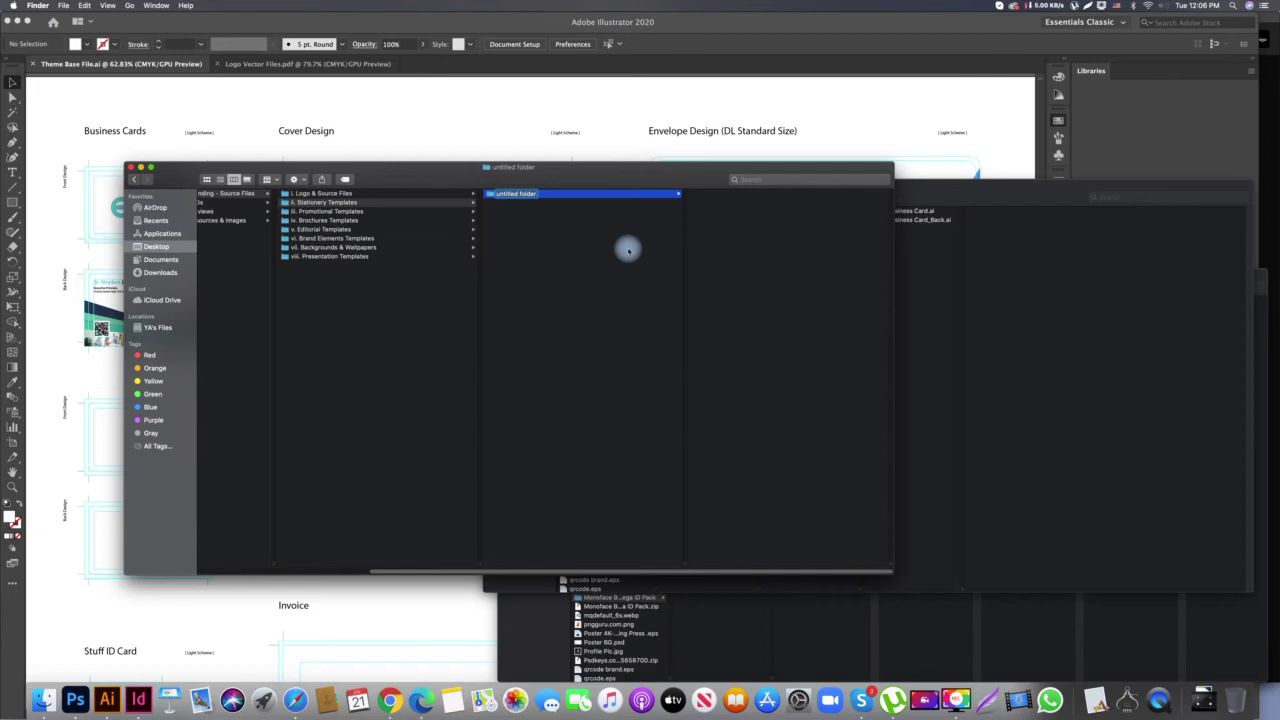
text(01)
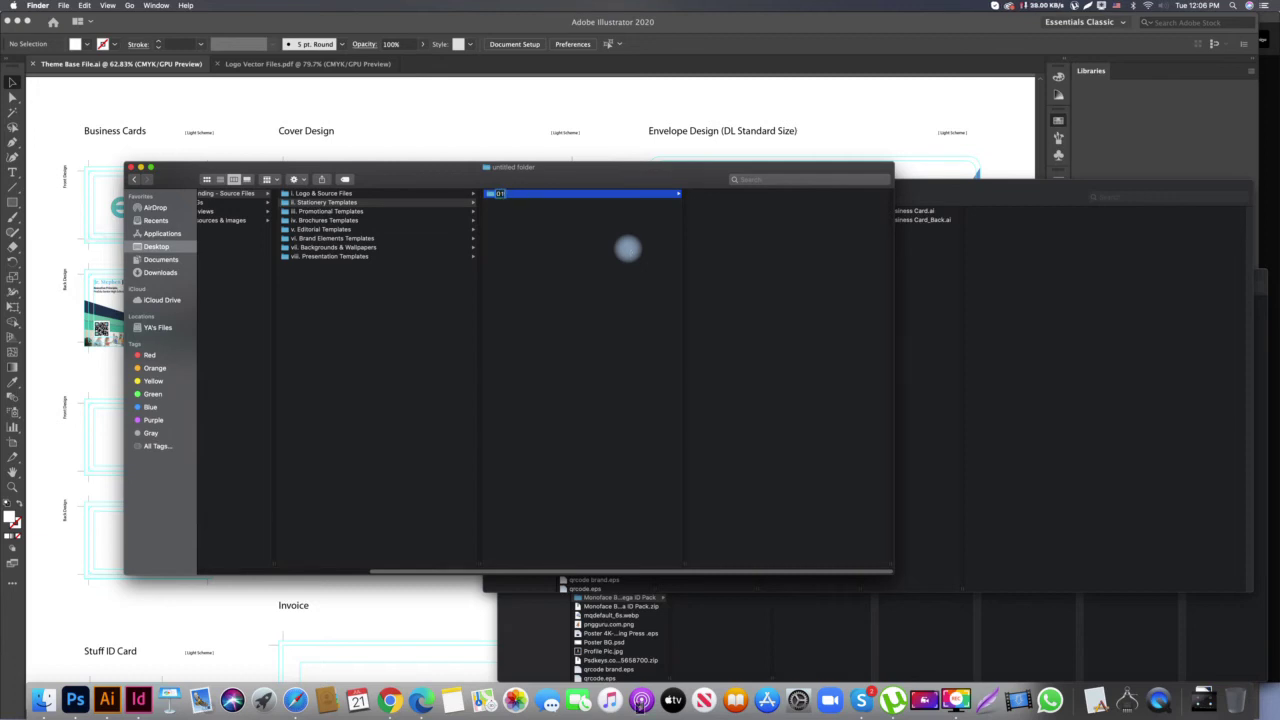
text( Business Cards)
key(Return)
Add two more folders to ii. Stationery Templates, named 02 Invoices and 03 Letterheads
click(585, 285)
key(shift+super+n)
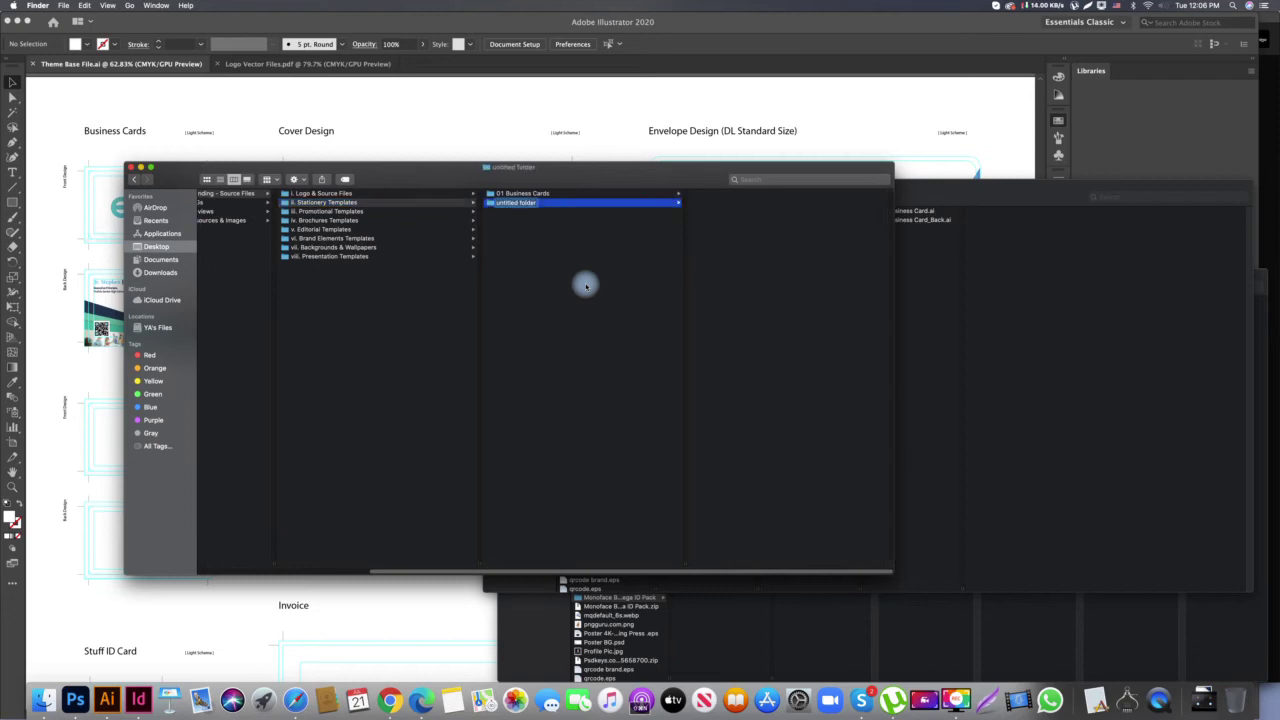
text(02 Invoices)
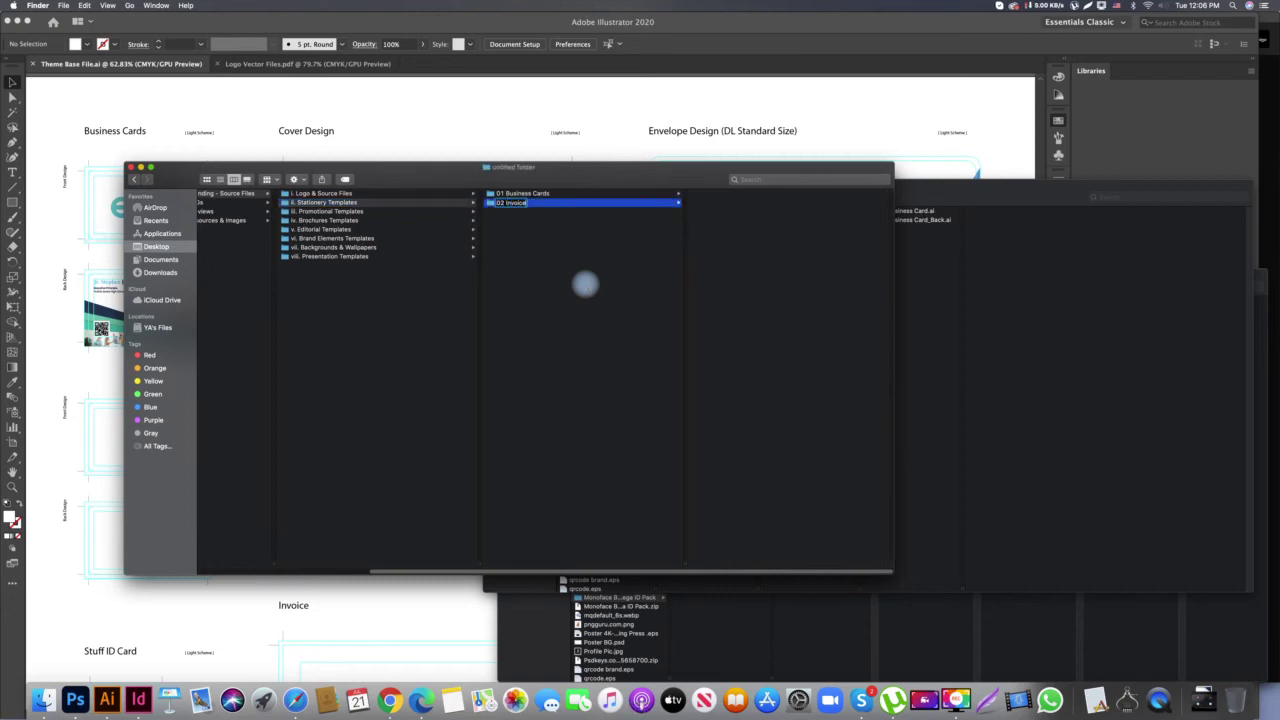
text(s)
click(553, 352)
key(super+shift+n)
text(03 Lett)
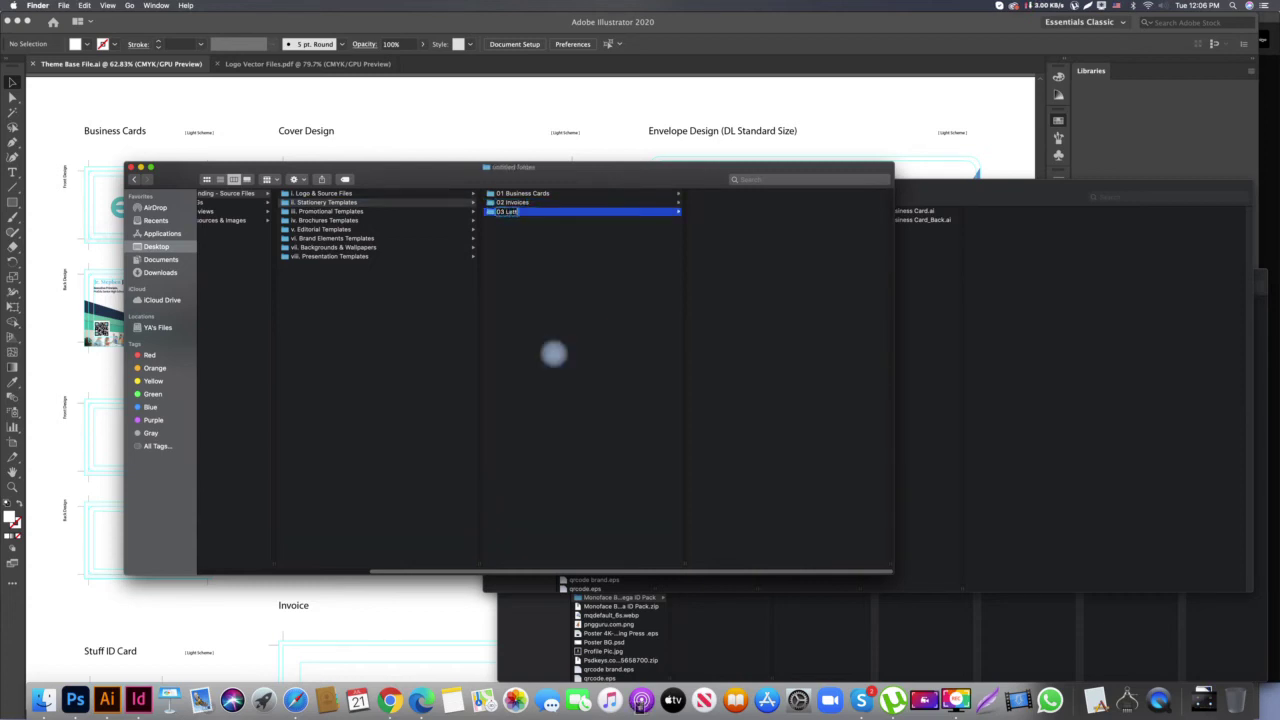
text(erheads)
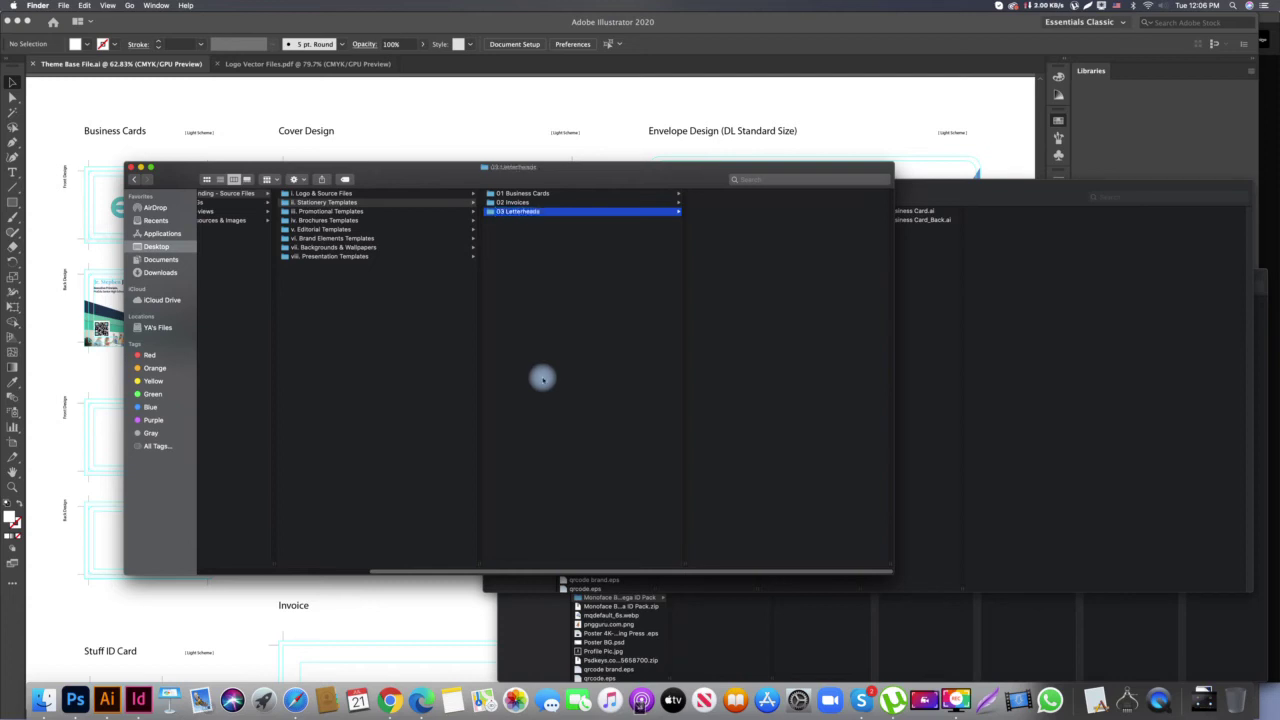
Create the folders 04 Envelop and 05 Staff ID Cards inside ii. Stationery Templates
click(543, 303)
text(04)
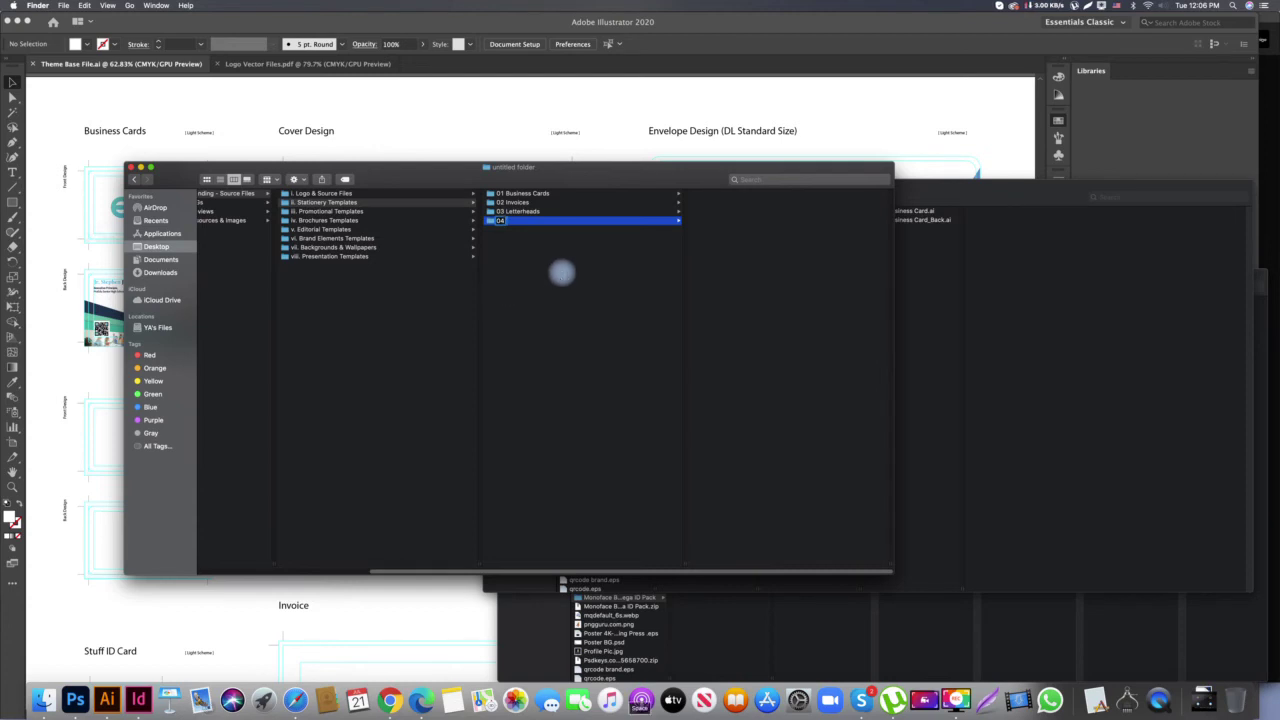
text(Envelop)
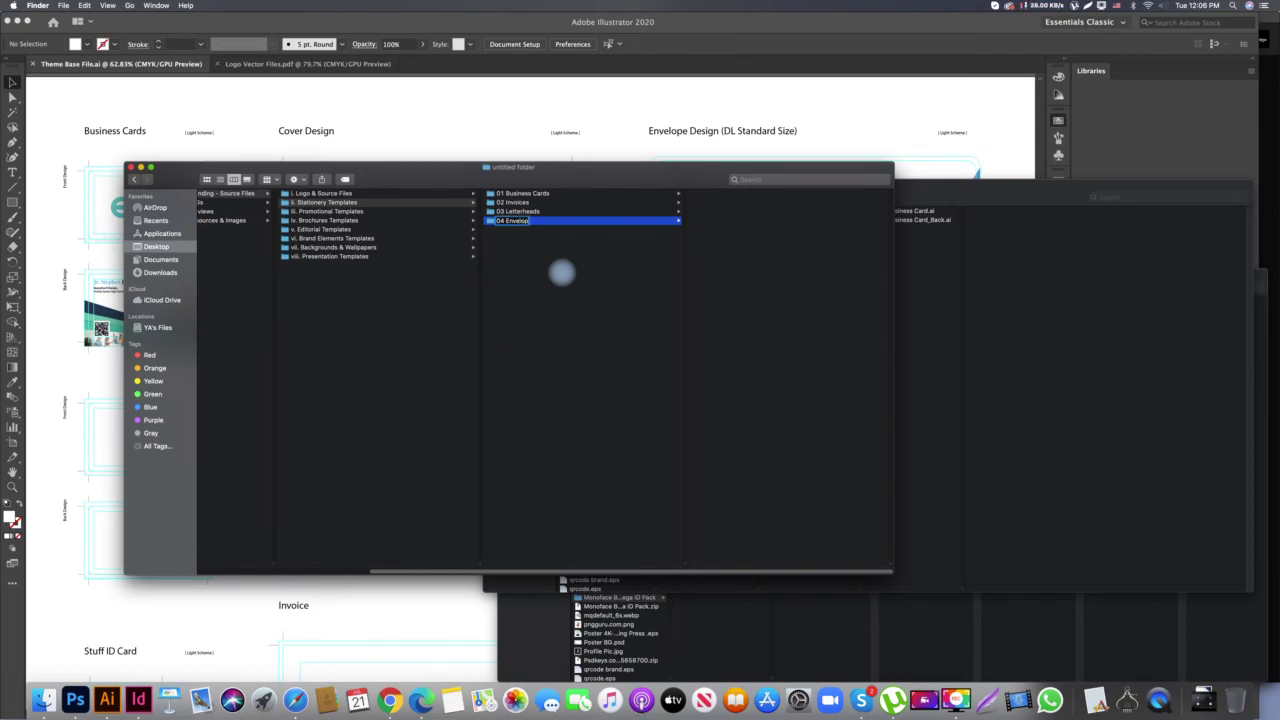
click(547, 285)
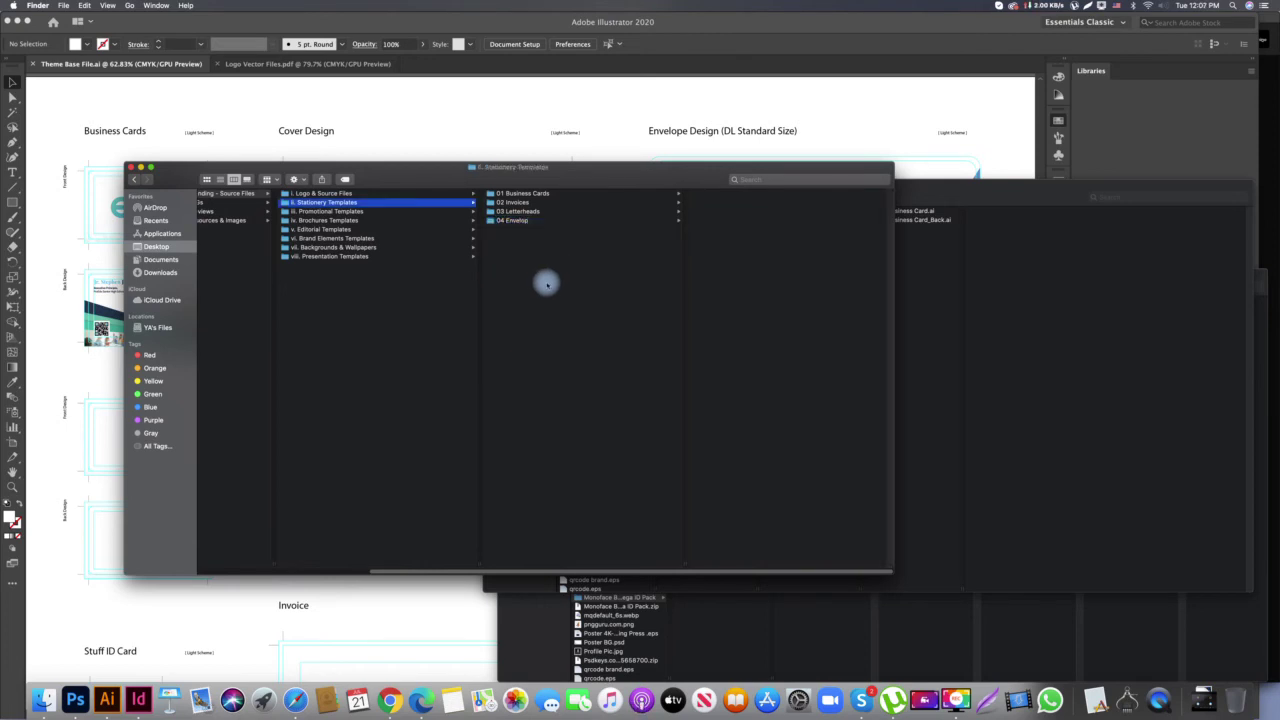
key(super+shift+n)
text(05 St)
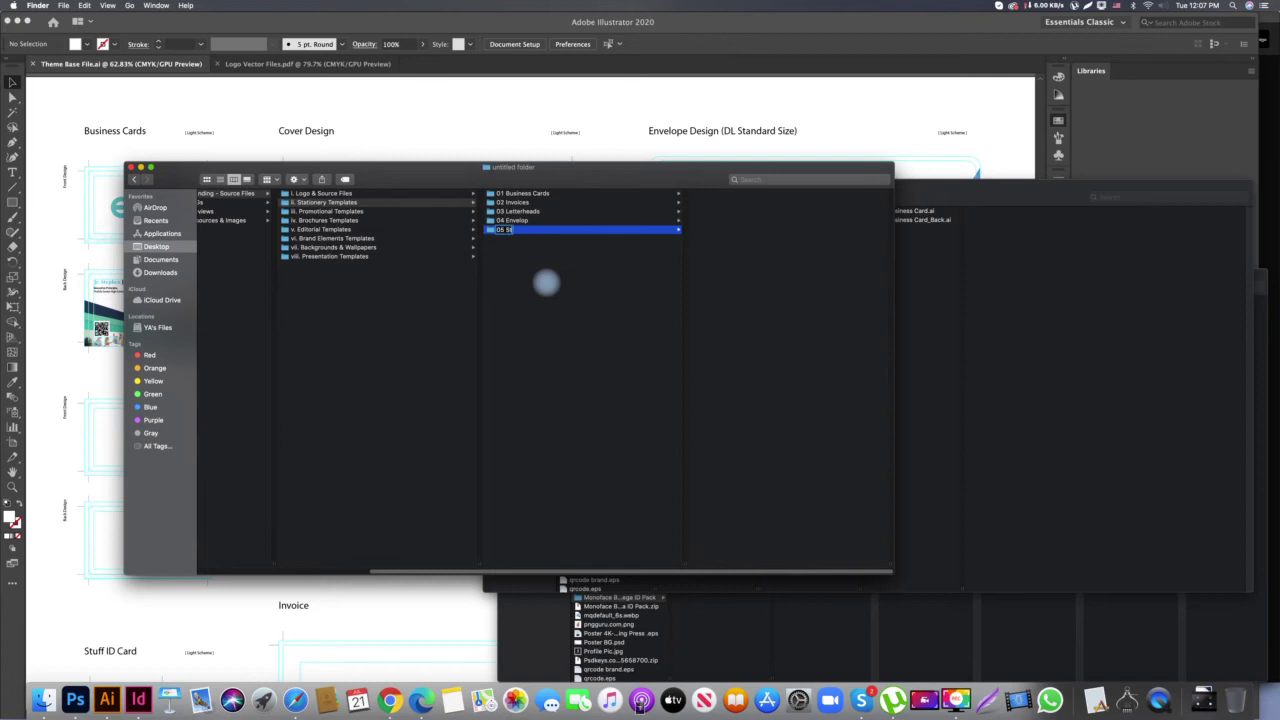
text(aff ID Cards)
click(545, 320)
Create a folder named 06 Check or Slip inside ii. Stationery Templates
key(super+shift+n)
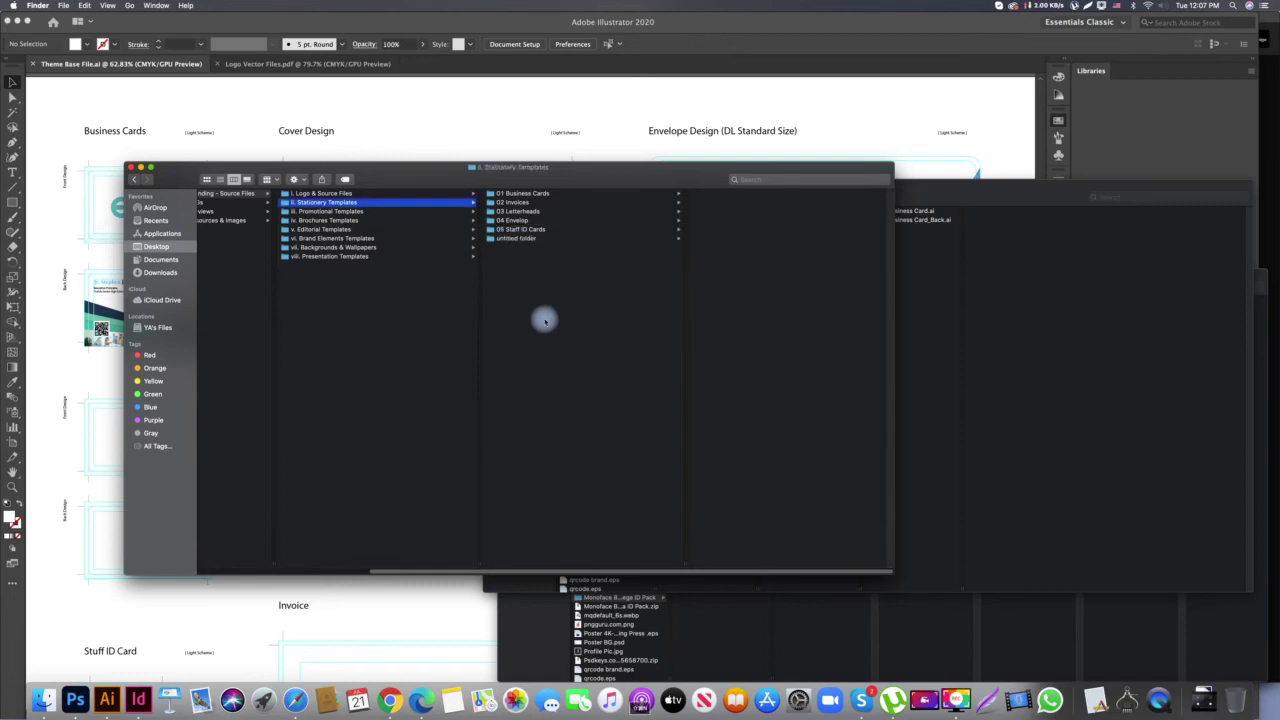
text(06)
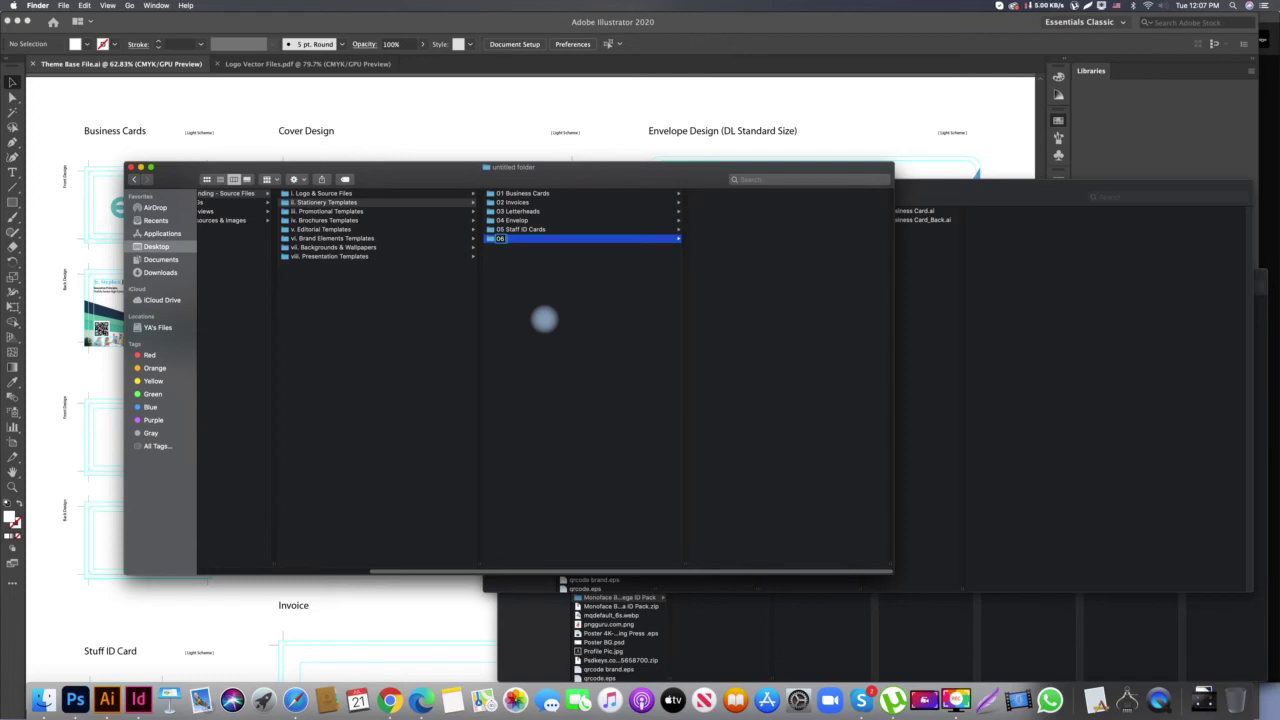
text(p)
text(Check )
text(of)
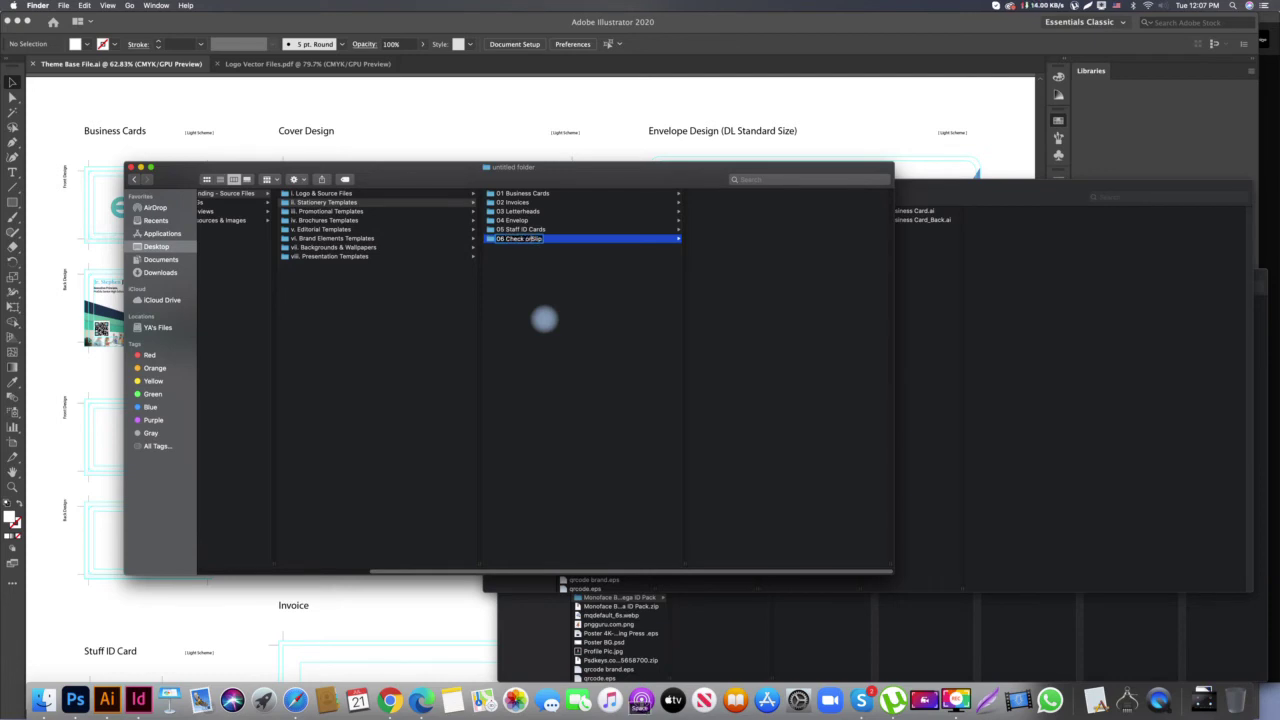
key(Return)
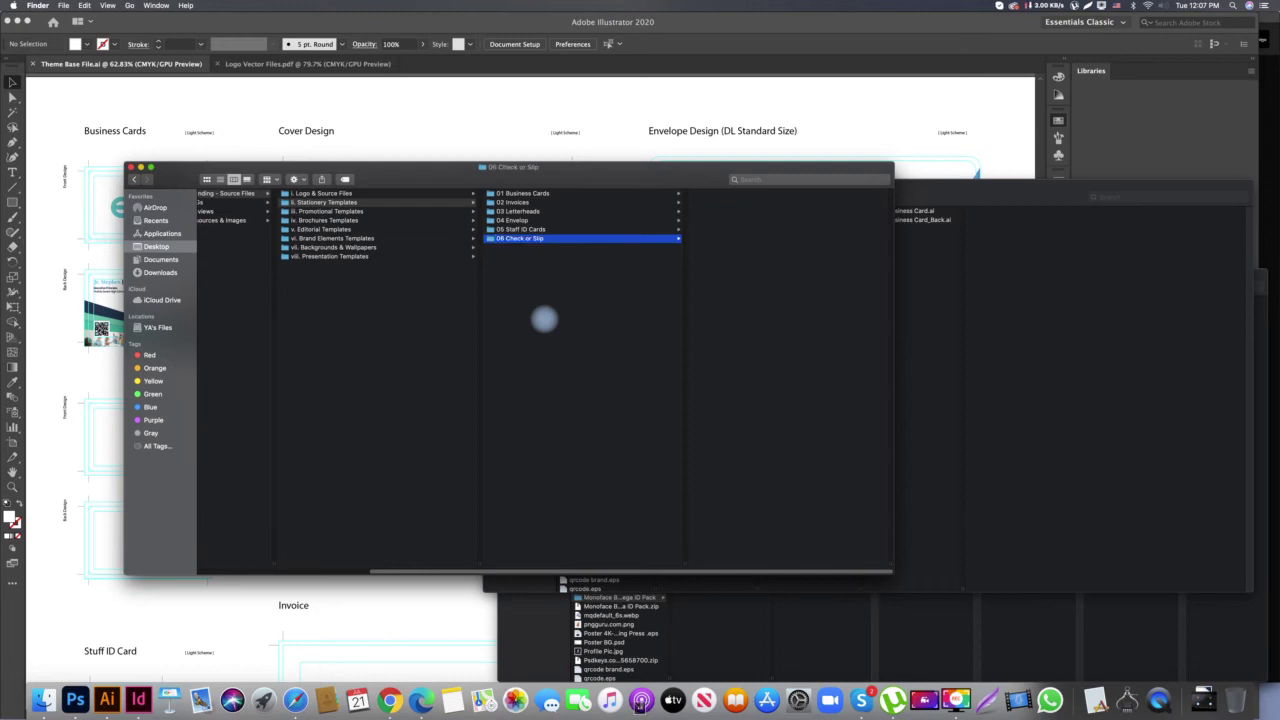
Create a folder named 07 Complement Cards inside ii. Stationery Templates
key(Left)
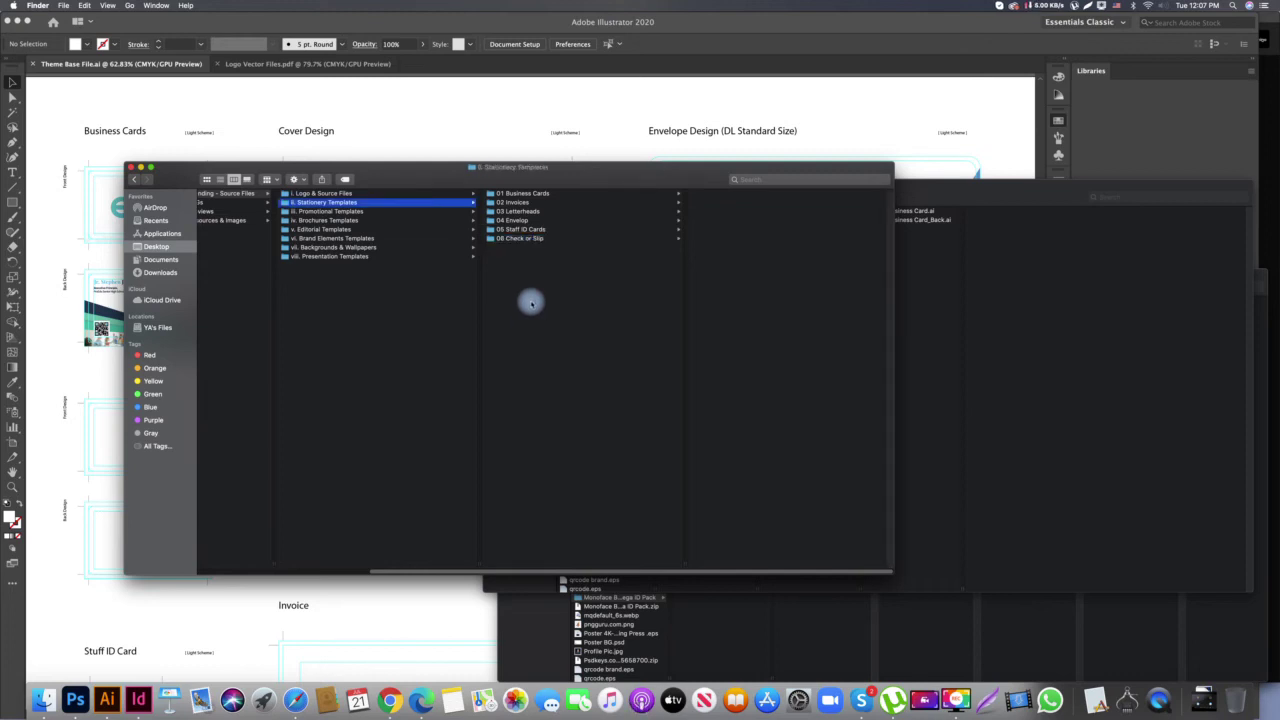
key(super+shift+n)
text(07)
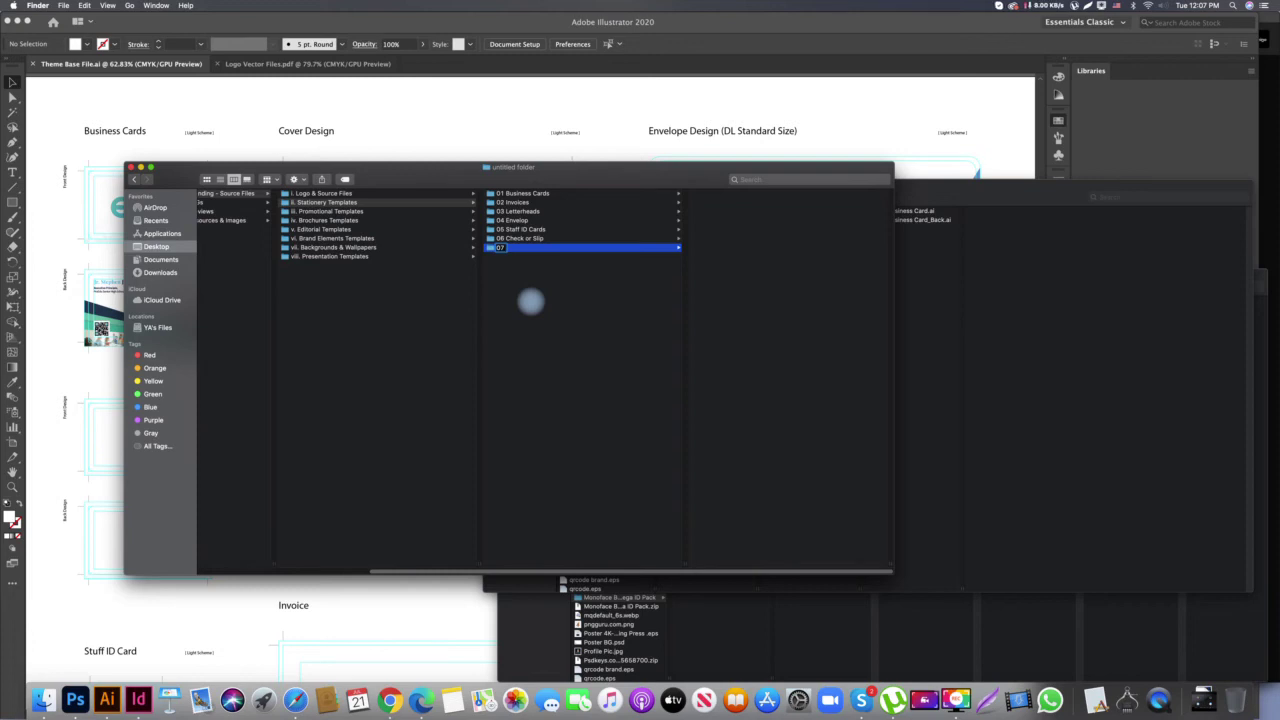
text(plement Cards)
key(Return)
drag(514, 294, 525, 195)
click(545, 296)
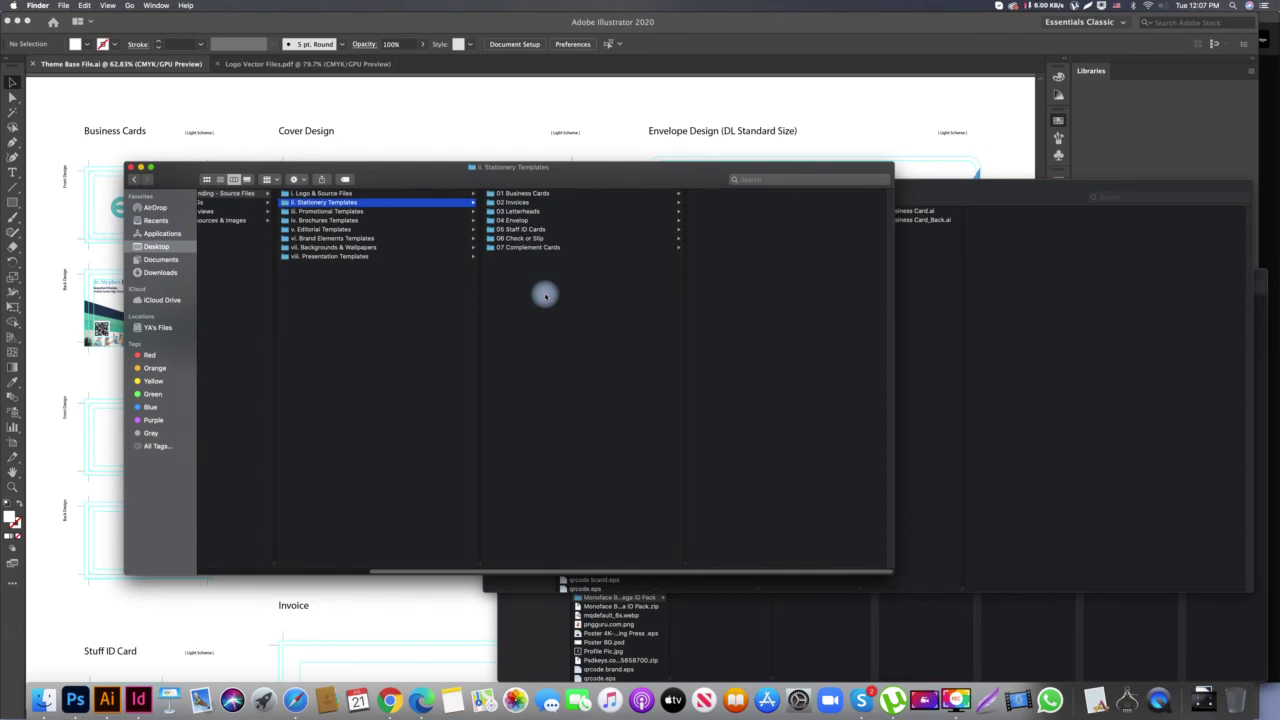
Copy the AI and EPS format folders from the Mega ID Pack's 01_Business Card into 01 Business Cards and check the pasted AI folder
click(552, 193)
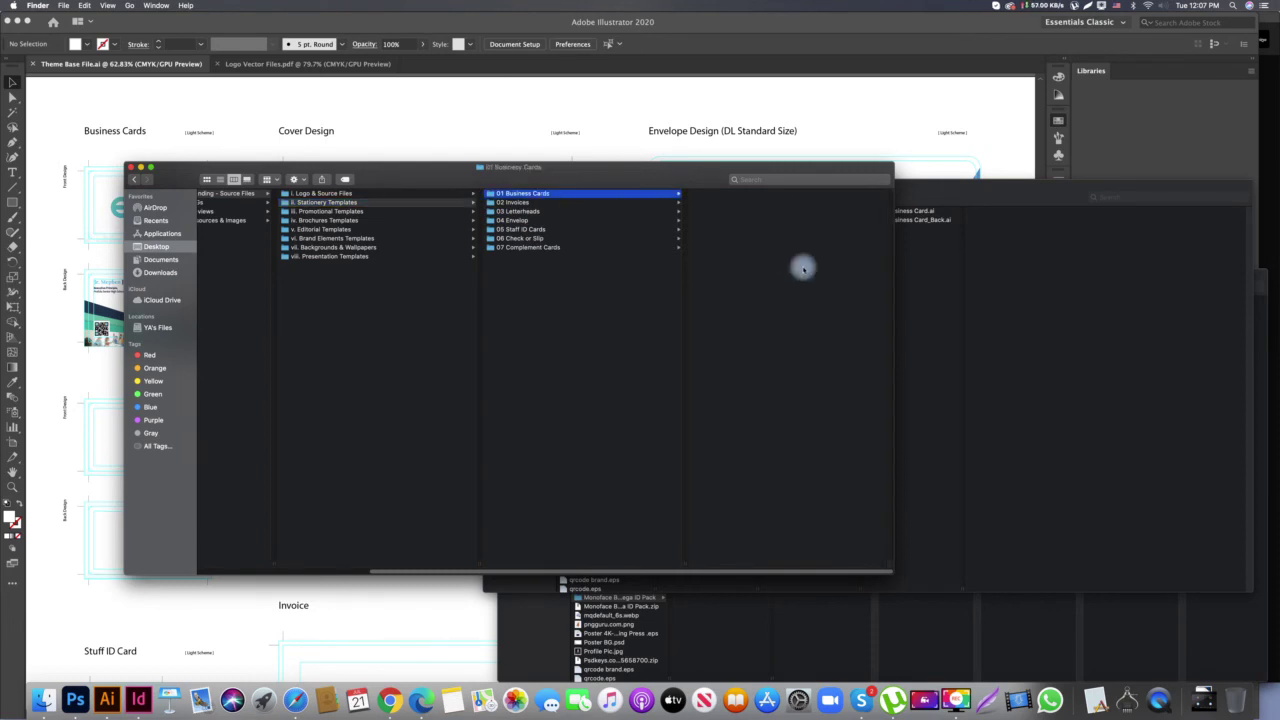
click(938, 270)
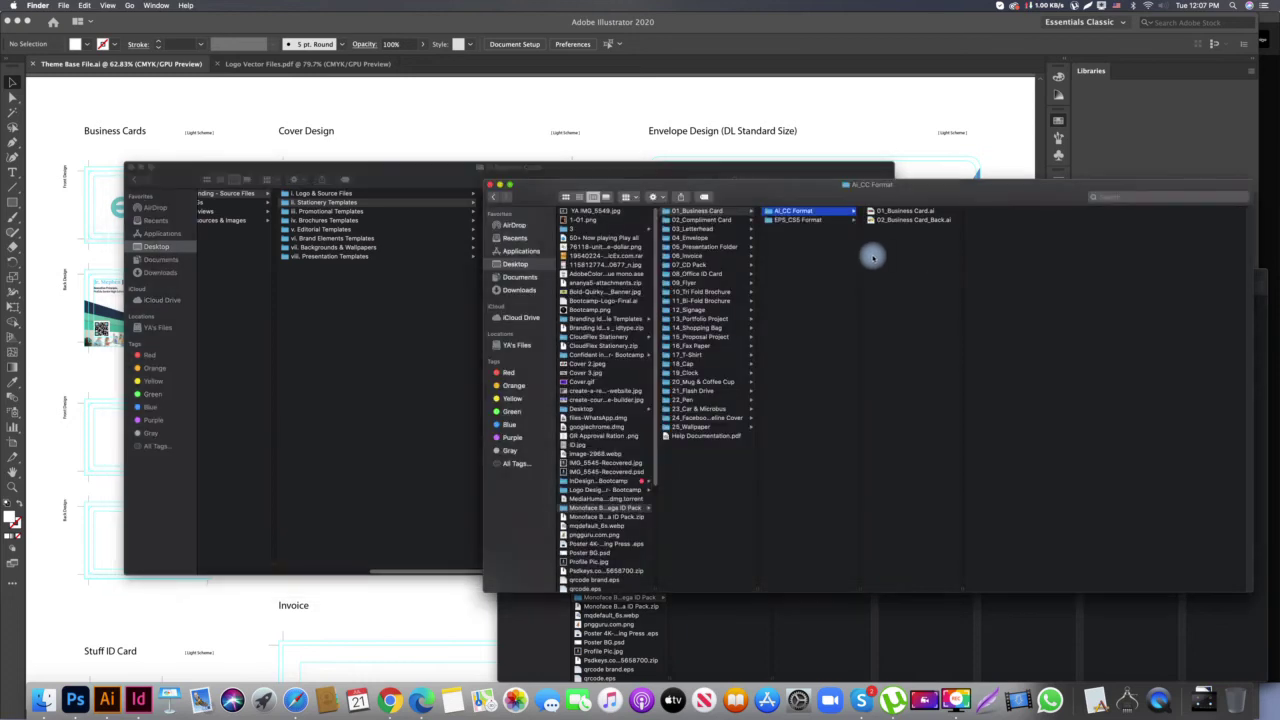
click(816, 221)
drag(819, 256, 913, 192)
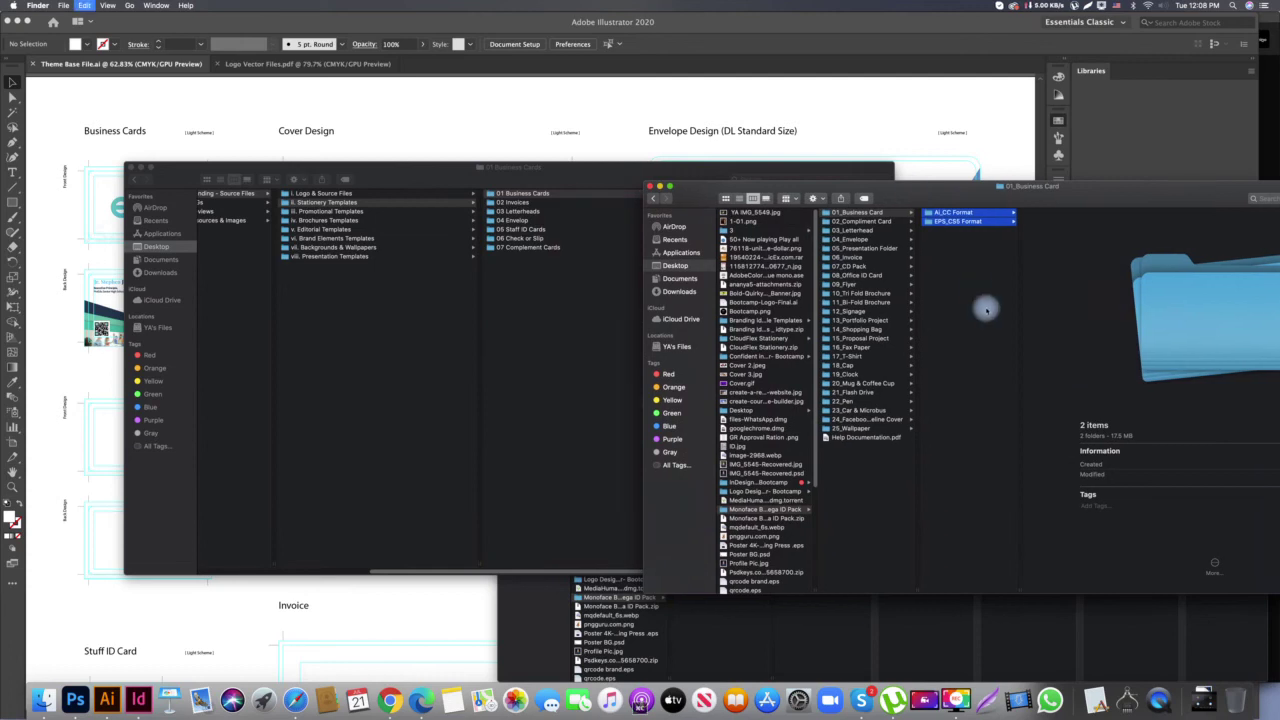
click(589, 297)
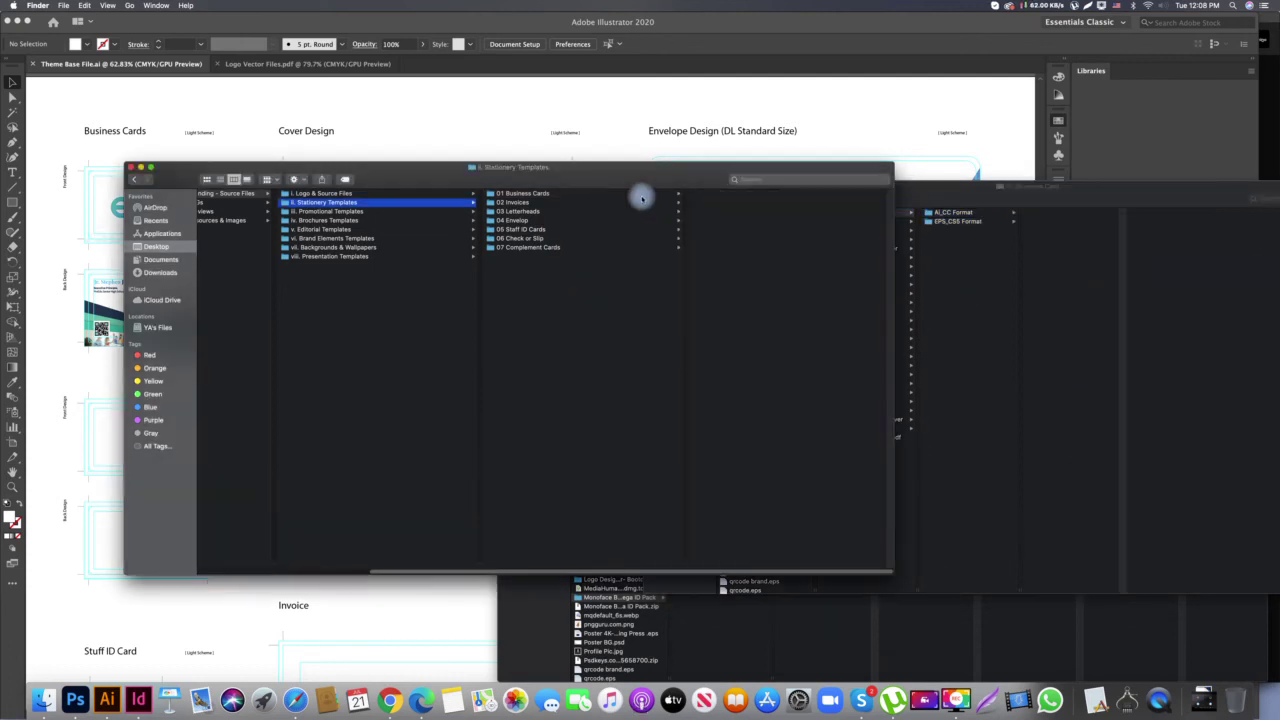
click(641, 194)
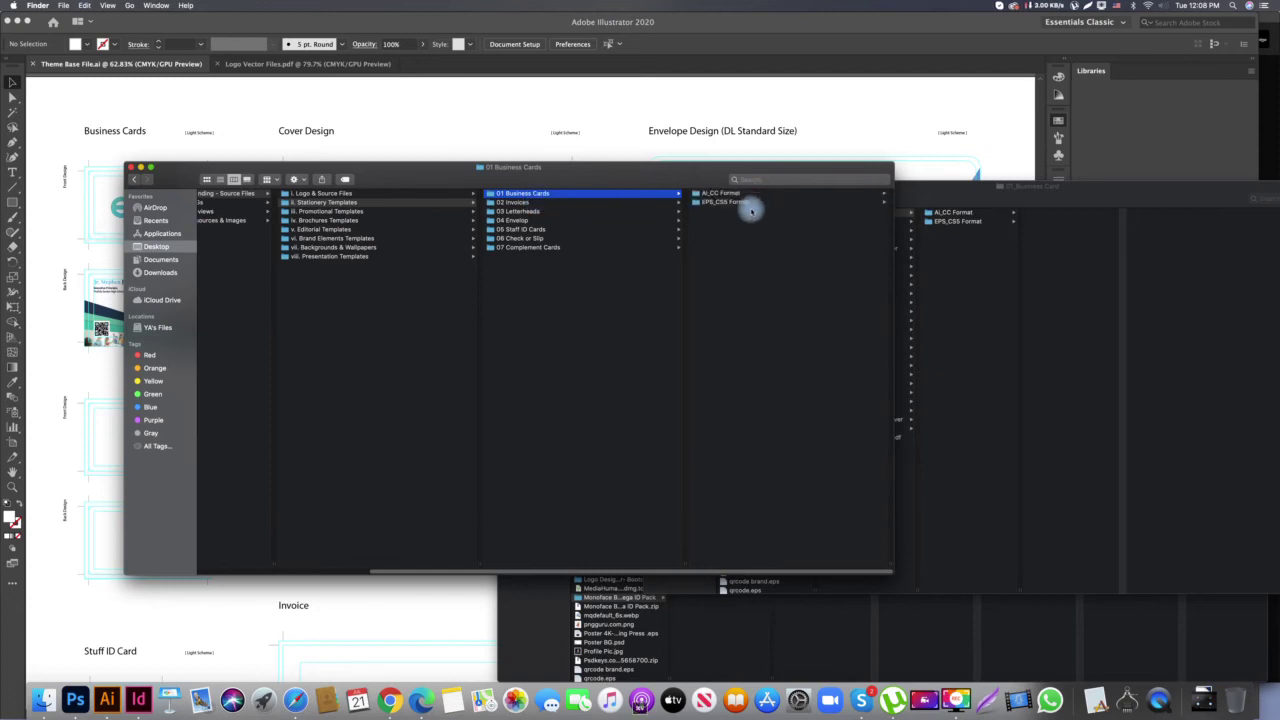
click(722, 194)
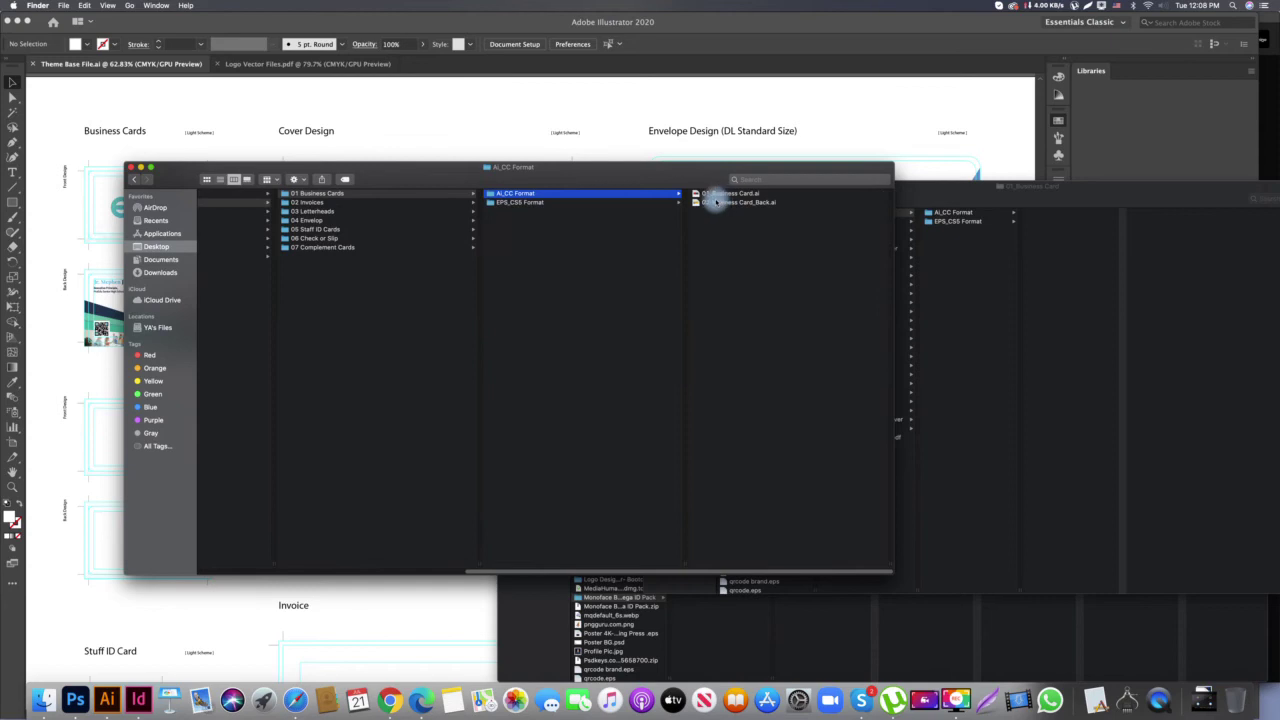
click(540, 242)
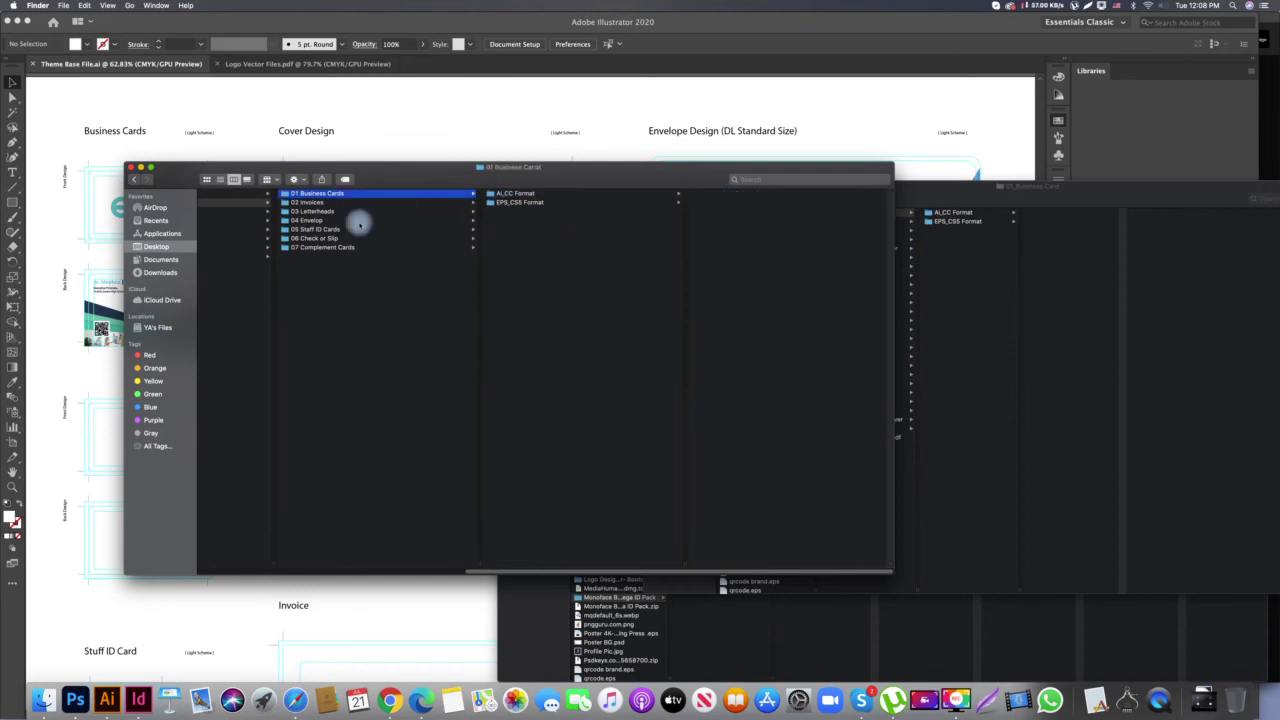
Copy the AI_CC Format and EPS_CS5 Format folders from the Mega ID Pack's 03_Letterhead into 03 Letterheads
click(997, 328)
click(865, 231)
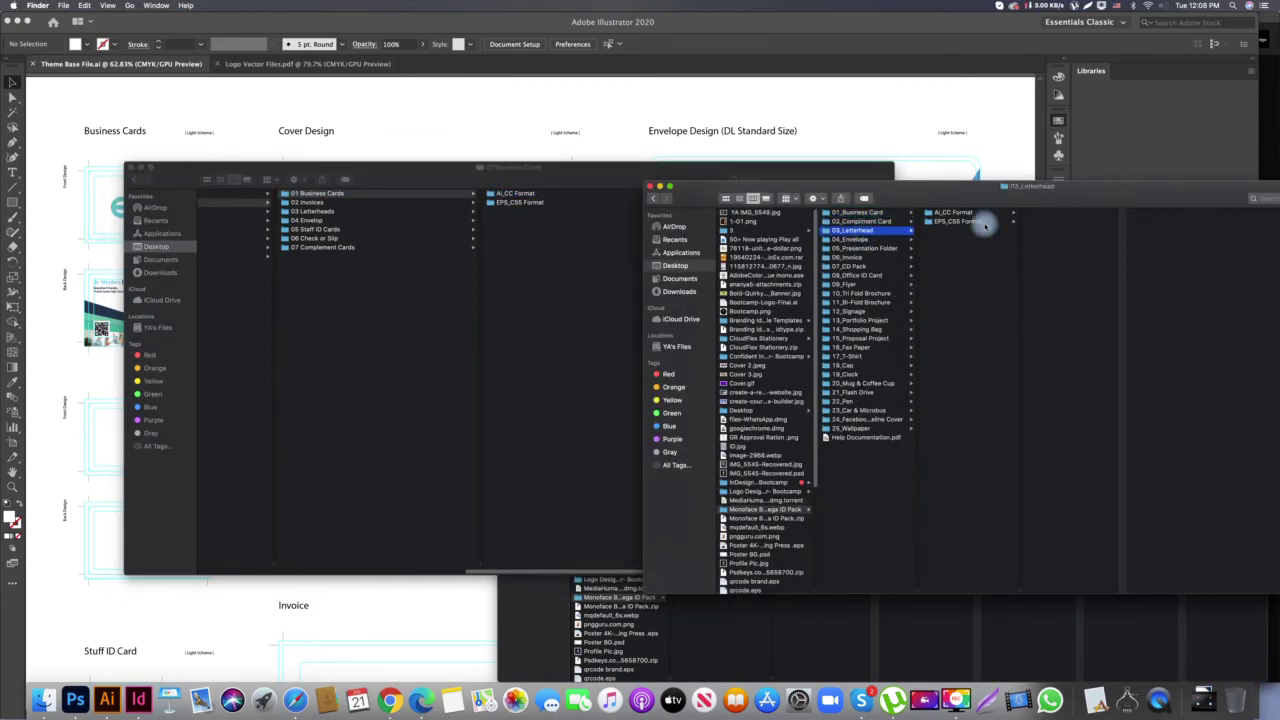
drag(964, 242, 943, 205)
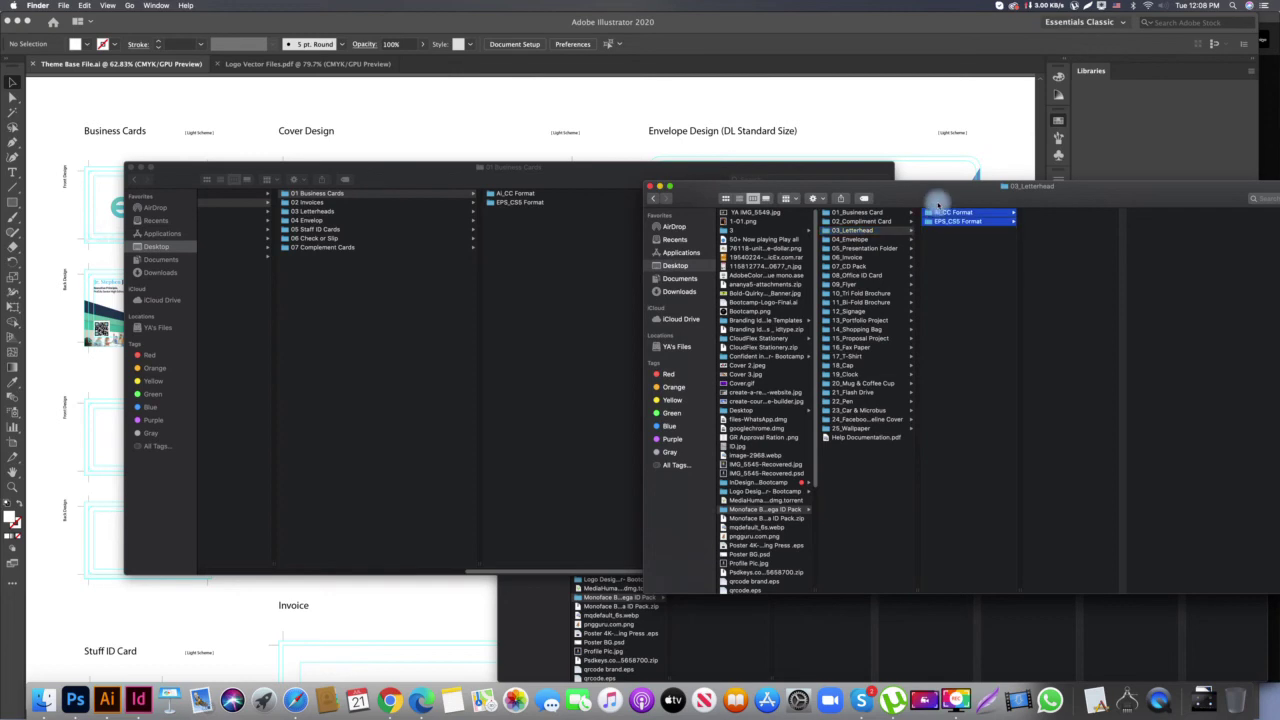
click(328, 212)
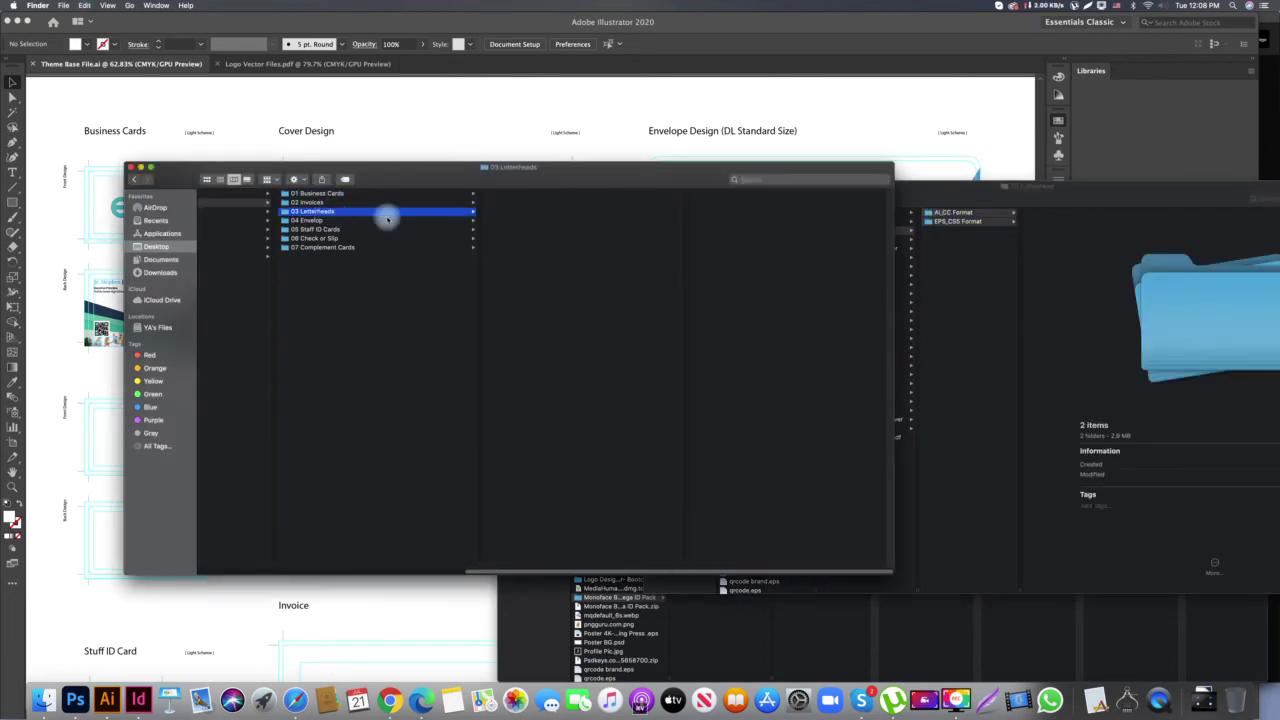
Copy the AI and EPS format folders from the Mega ID Pack's 06_Invoice into 02 Invoices
click(373, 204)
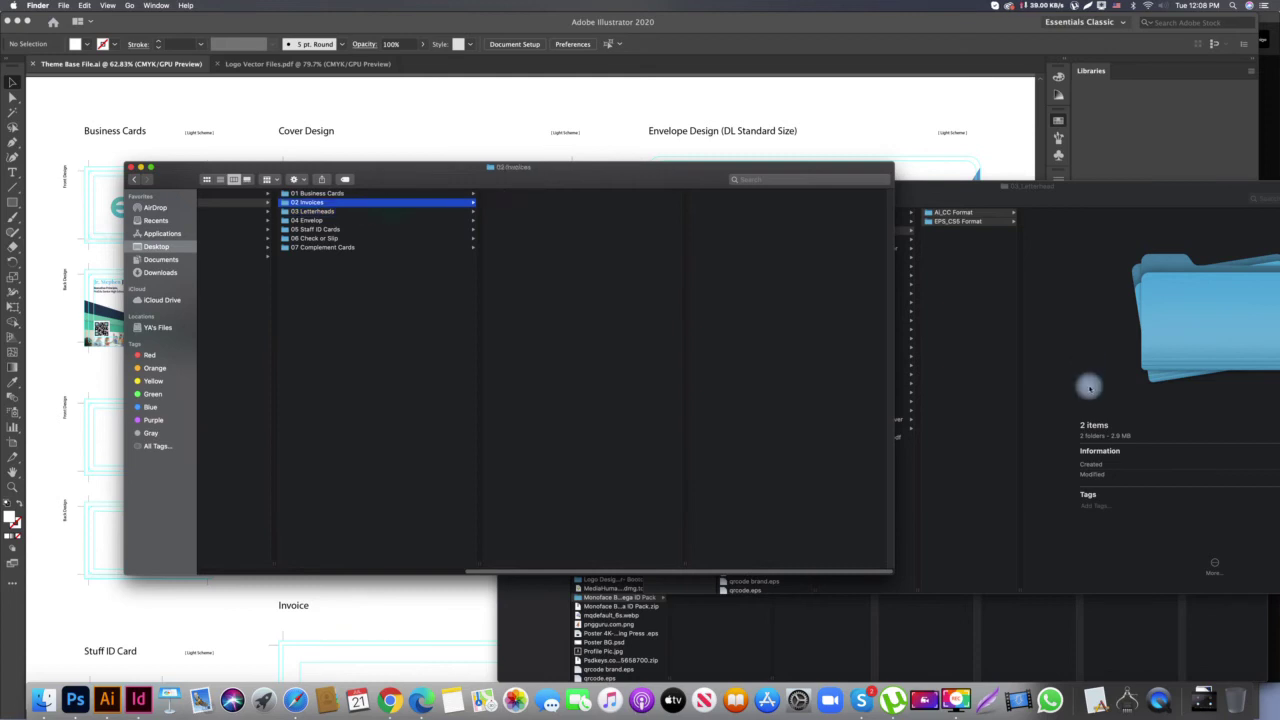
click(991, 389)
click(853, 257)
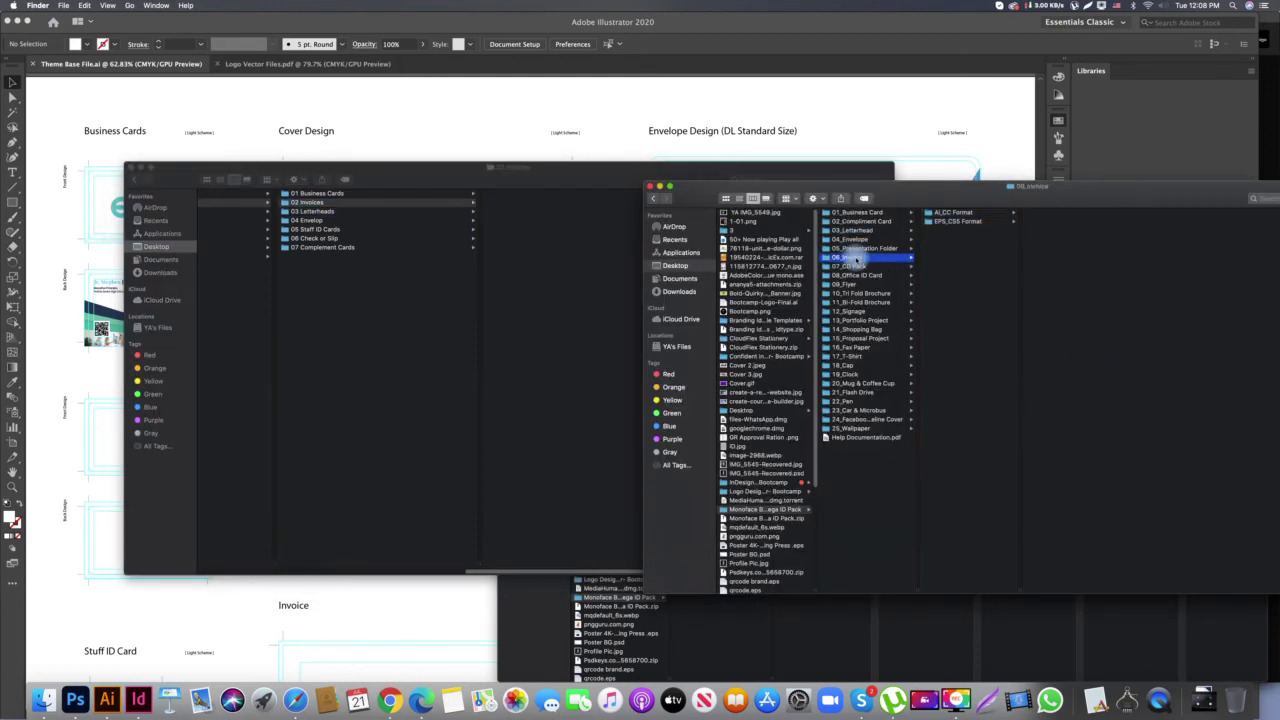
drag(974, 236, 946, 206)
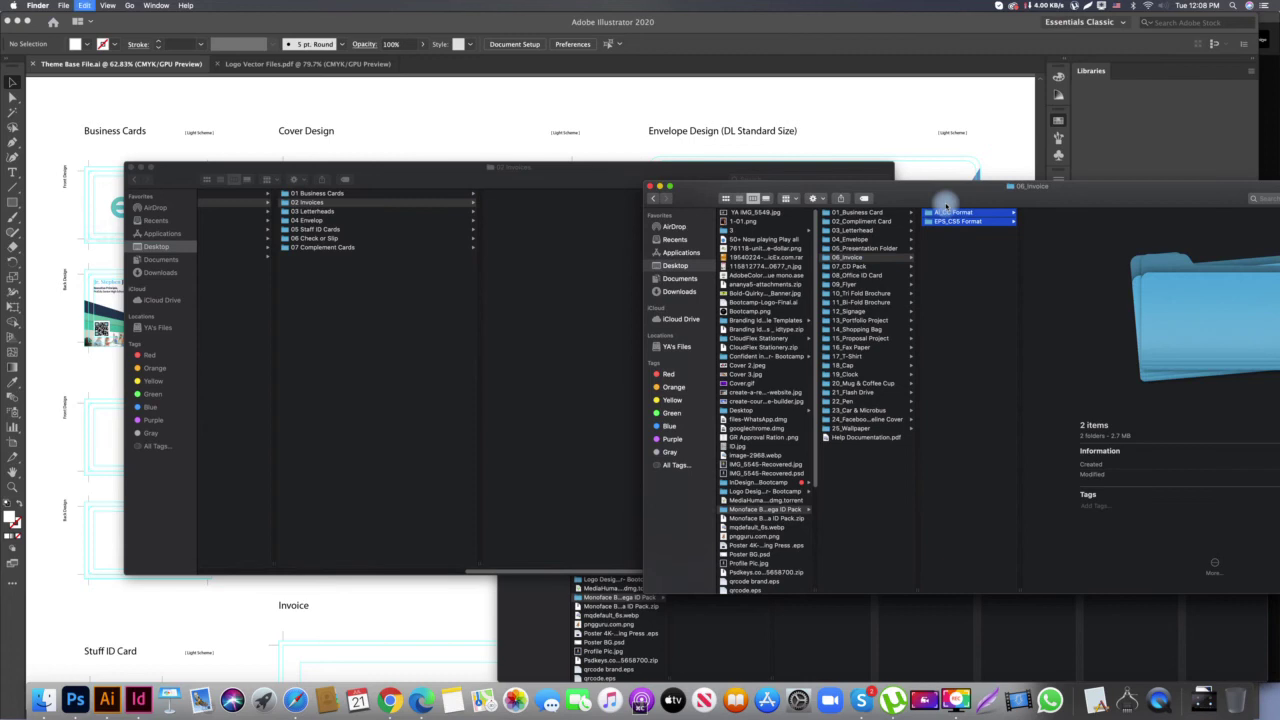
click(438, 206)
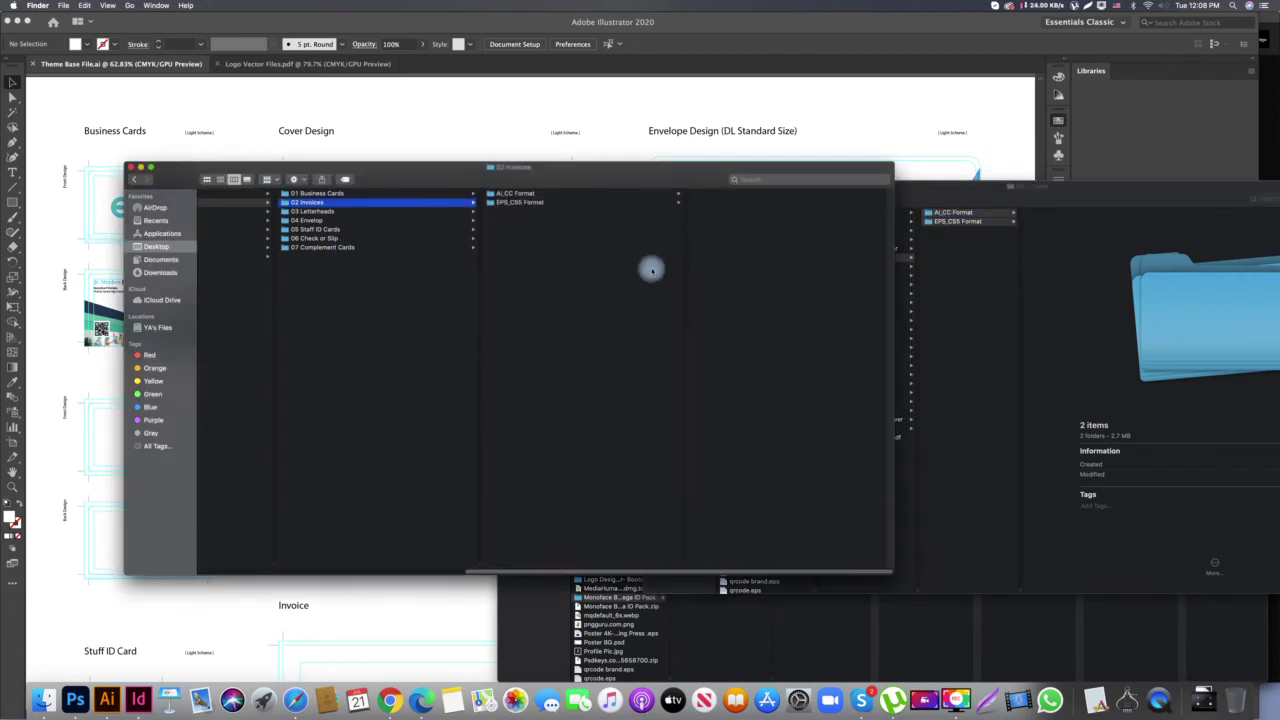
Check the filled stationery folders and copy the B5, Catalog and Commercial size folders from the Mega ID Pack's 04_Envelope into 04 Envelop
click(347, 277)
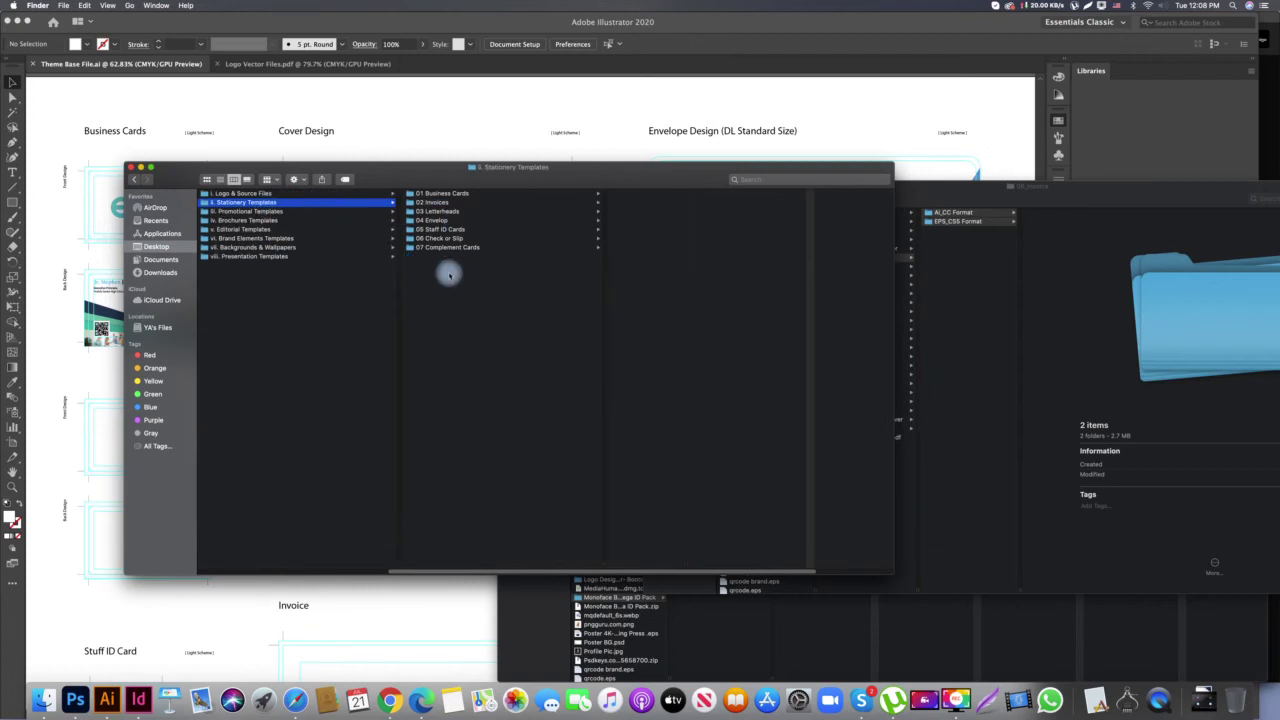
click(445, 211)
click(442, 203)
click(443, 211)
click(449, 219)
click(444, 211)
click(960, 391)
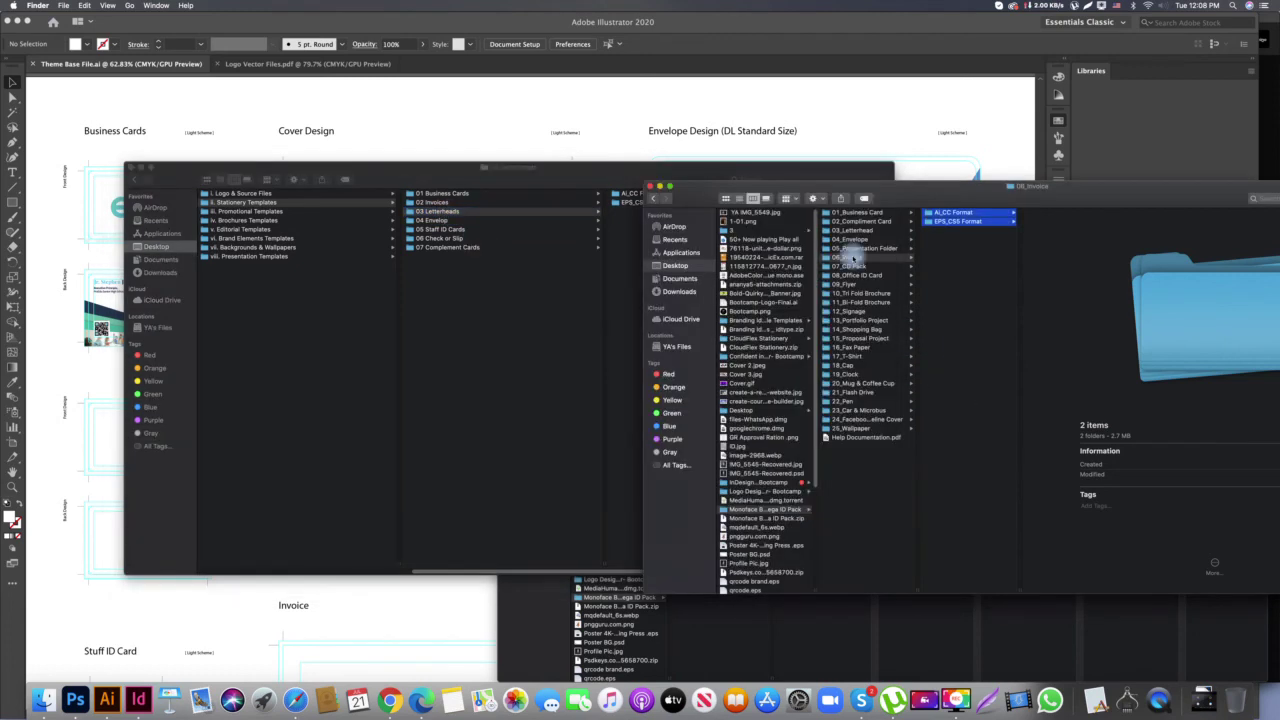
click(852, 239)
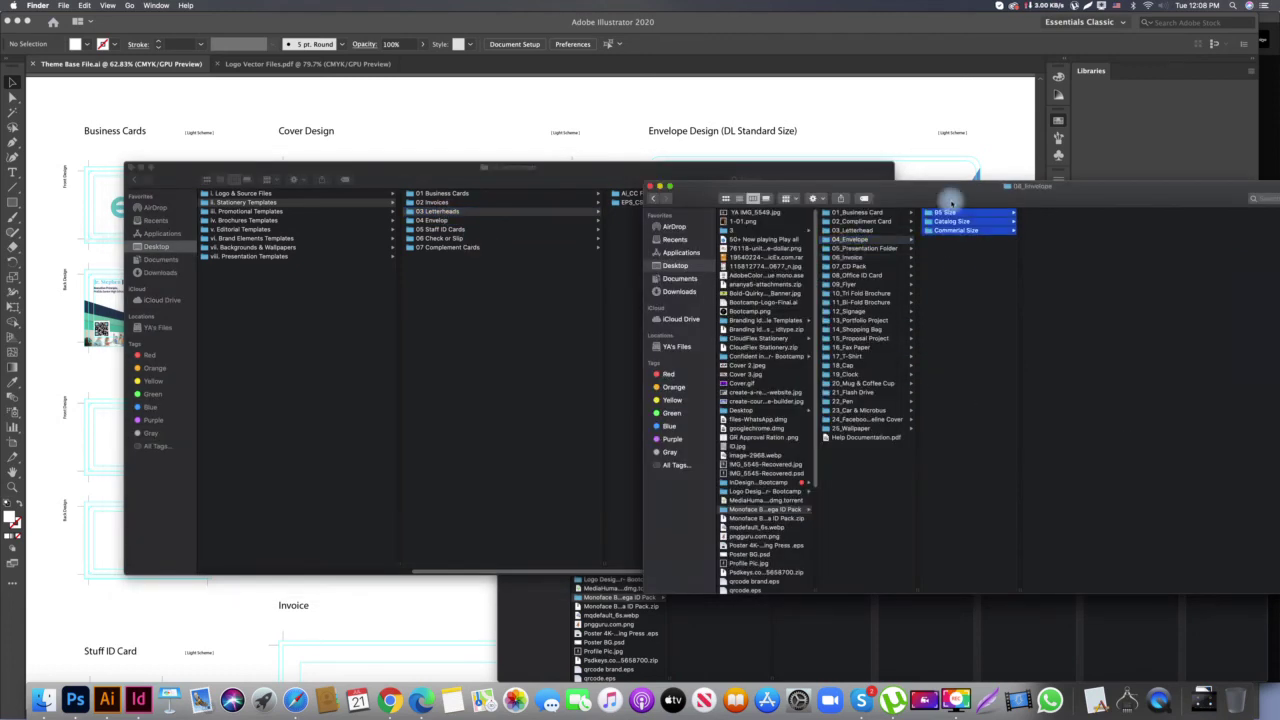
click(458, 298)
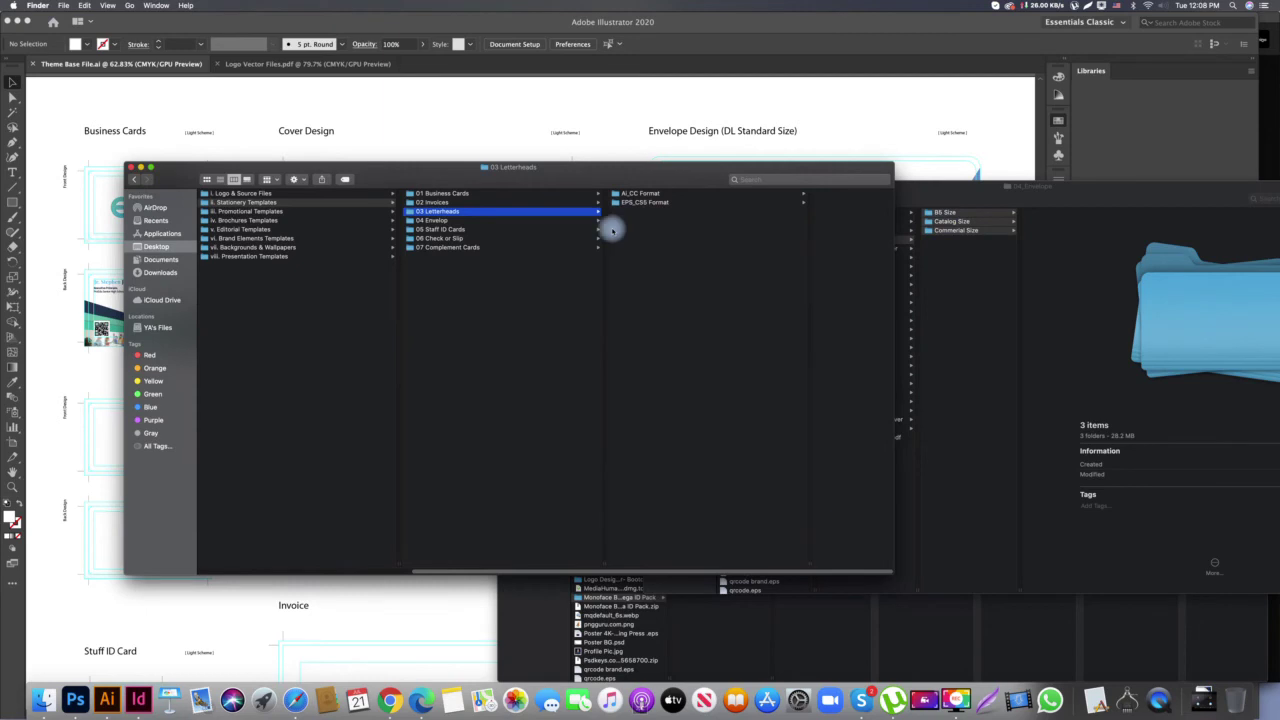
click(490, 222)
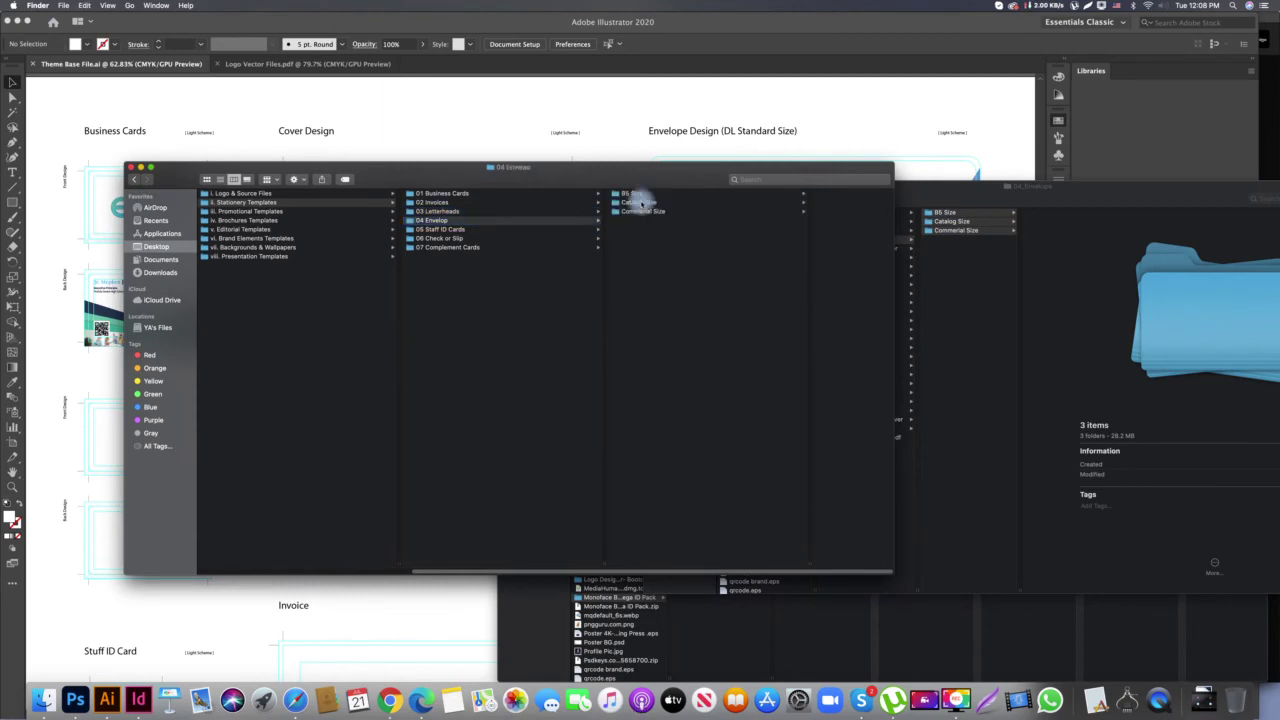
Rename the size folders inside 04 Envelop as i. Commerial Size, ii. Catalog Size and iii. B5 Size
click(632, 194)
click(518, 203)
click(522, 212)
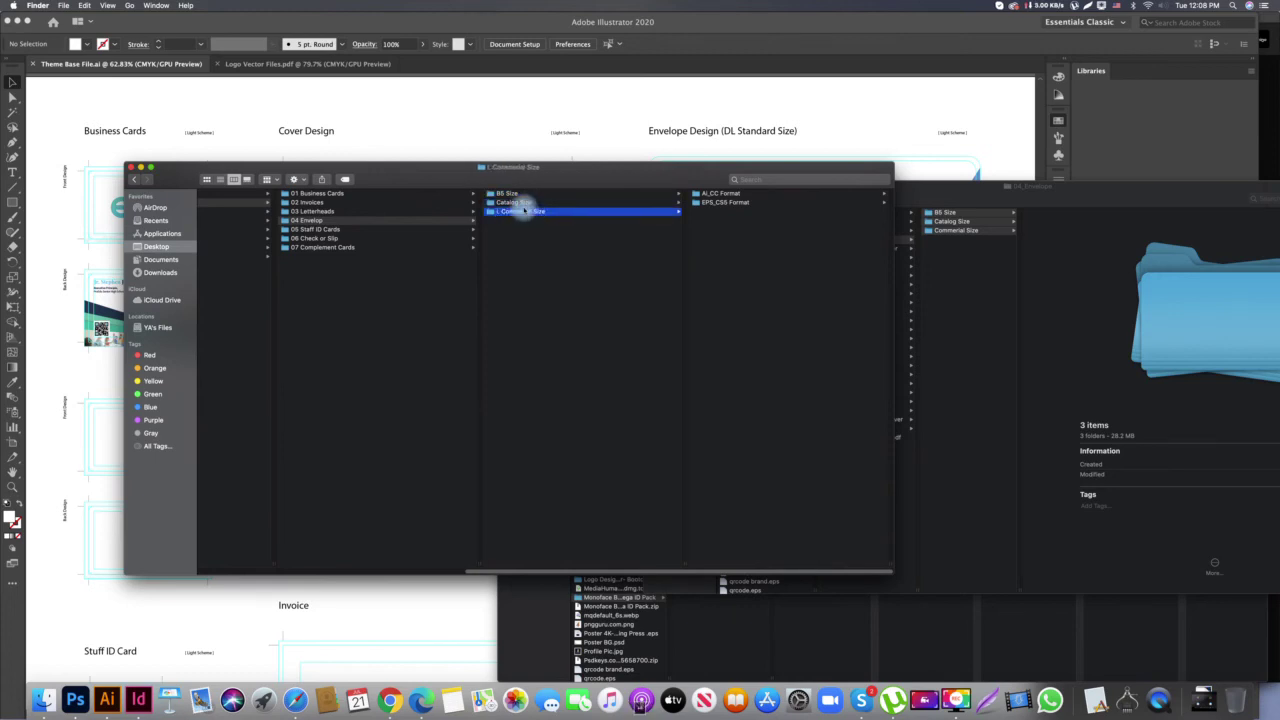
click(512, 203)
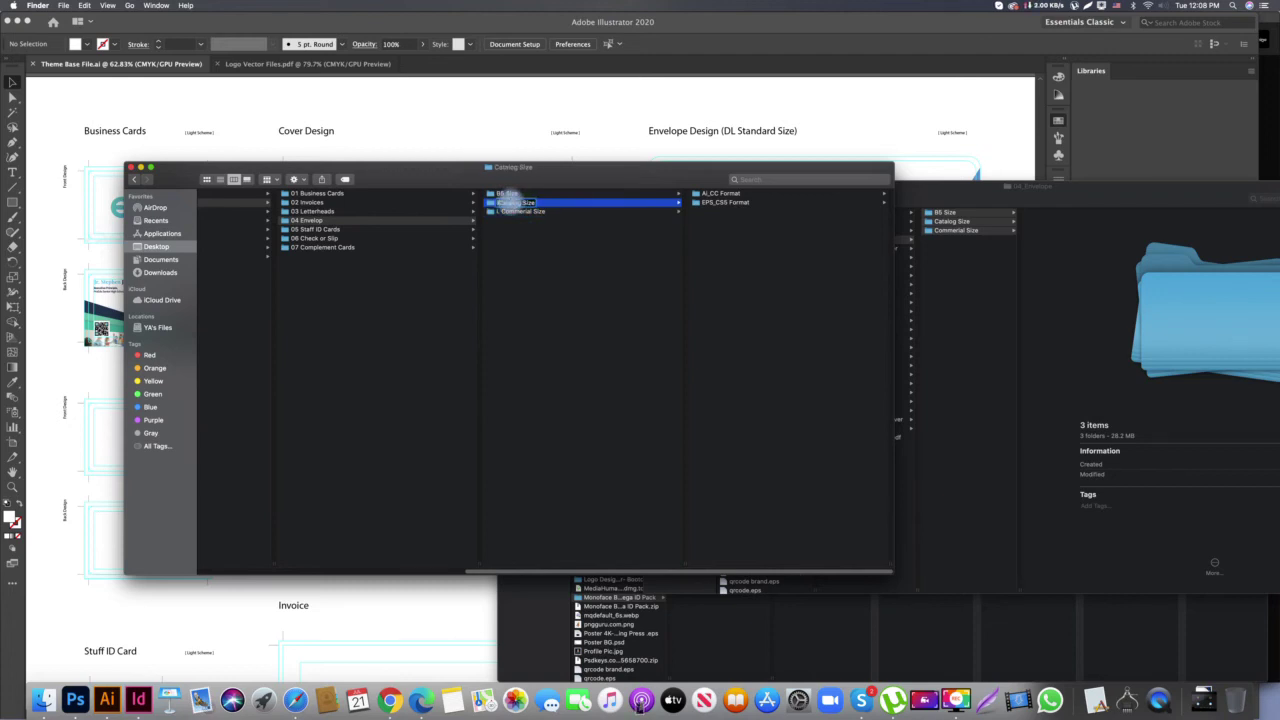
key(Return)
click(507, 194)
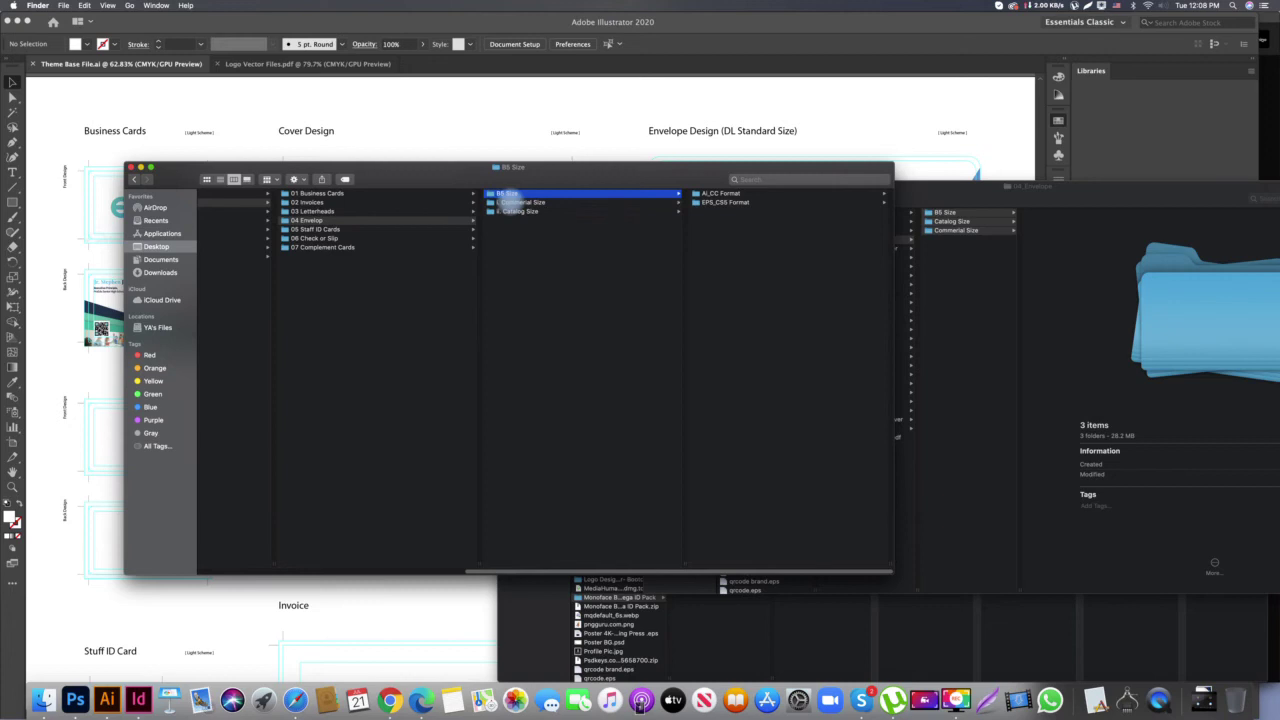
click(510, 211)
key(Right)
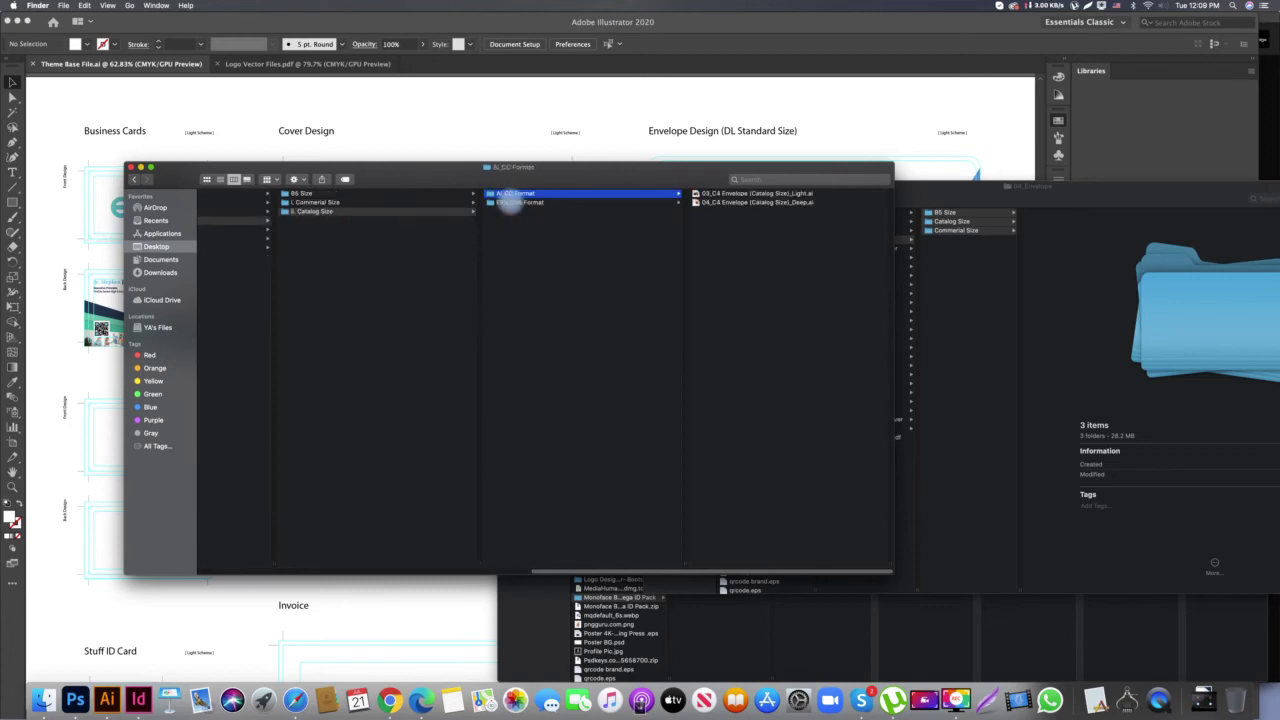
click(299, 194)
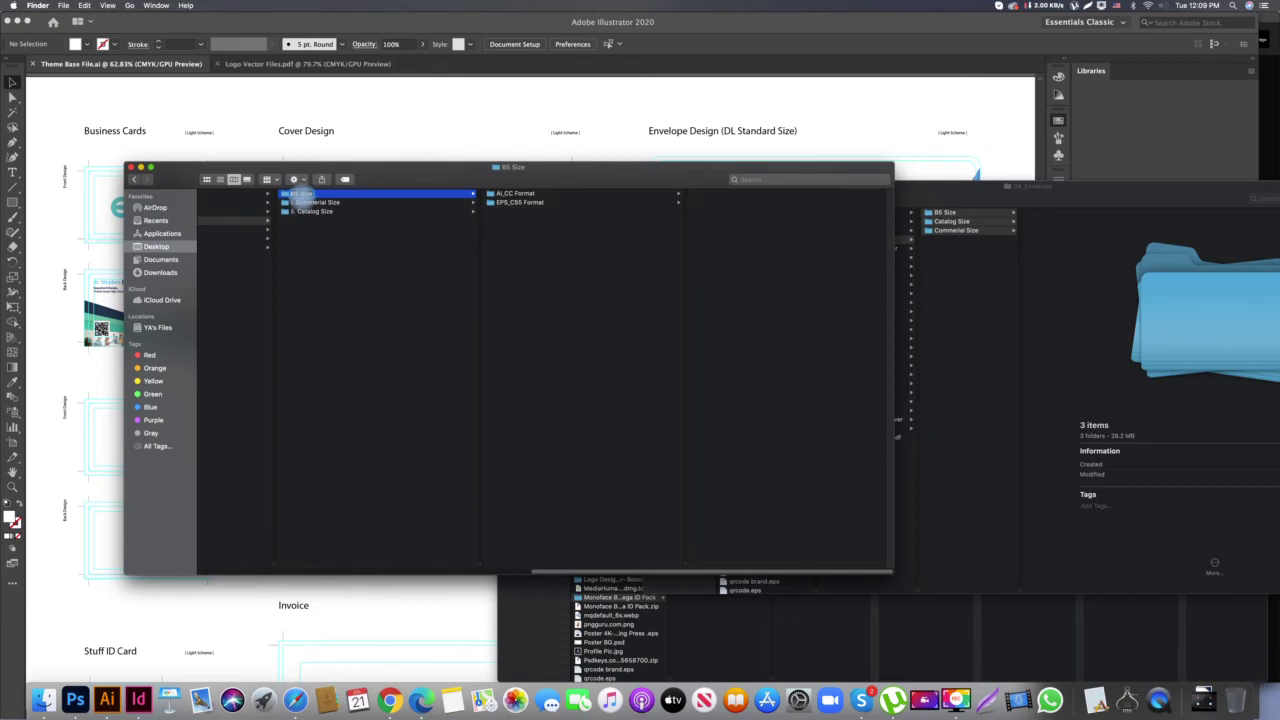
key(Return)
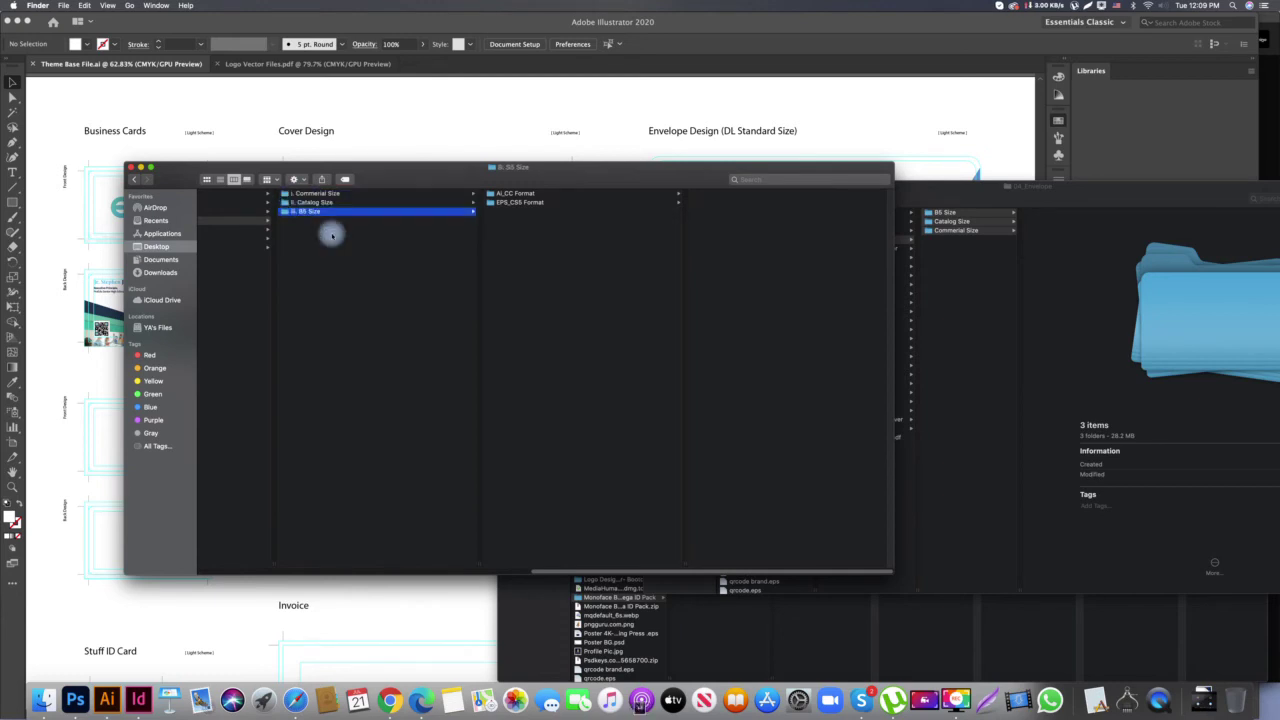
Copy the AI and EPS format folders from the Mega ID Pack's Office ID Card folder into 05 Staff ID Cards
key(Left)
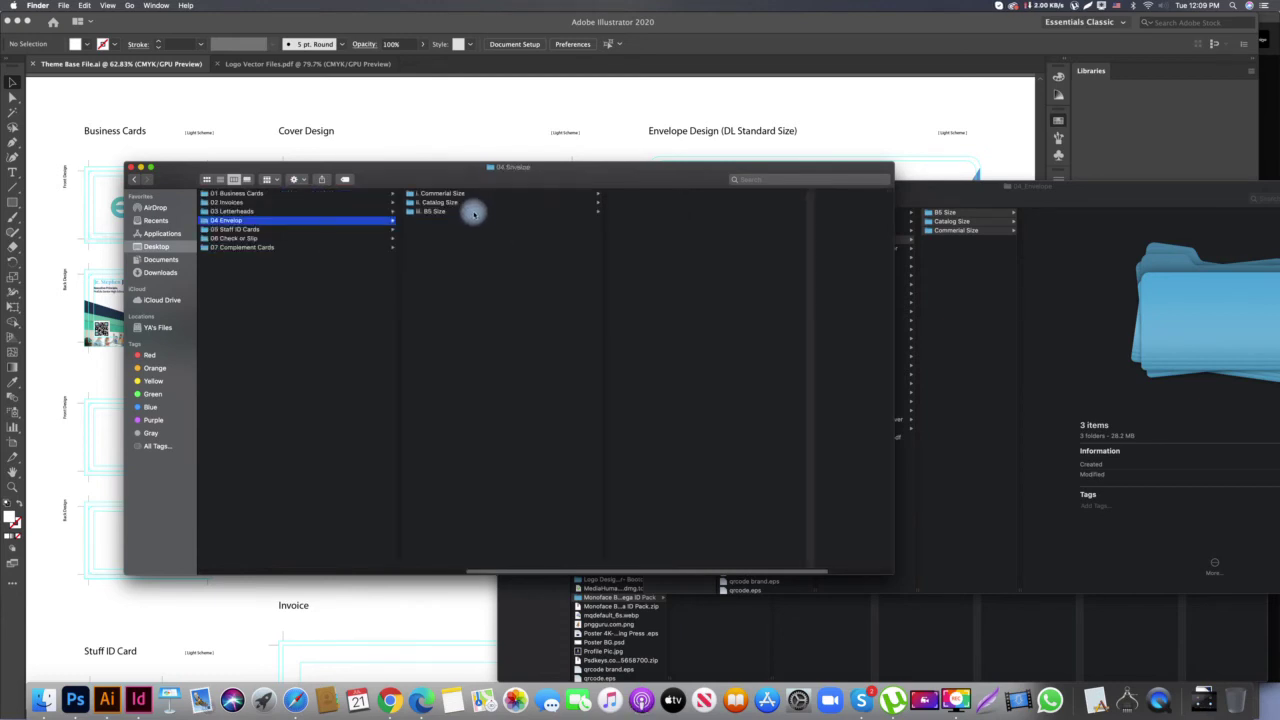
click(280, 229)
click(952, 287)
click(857, 266)
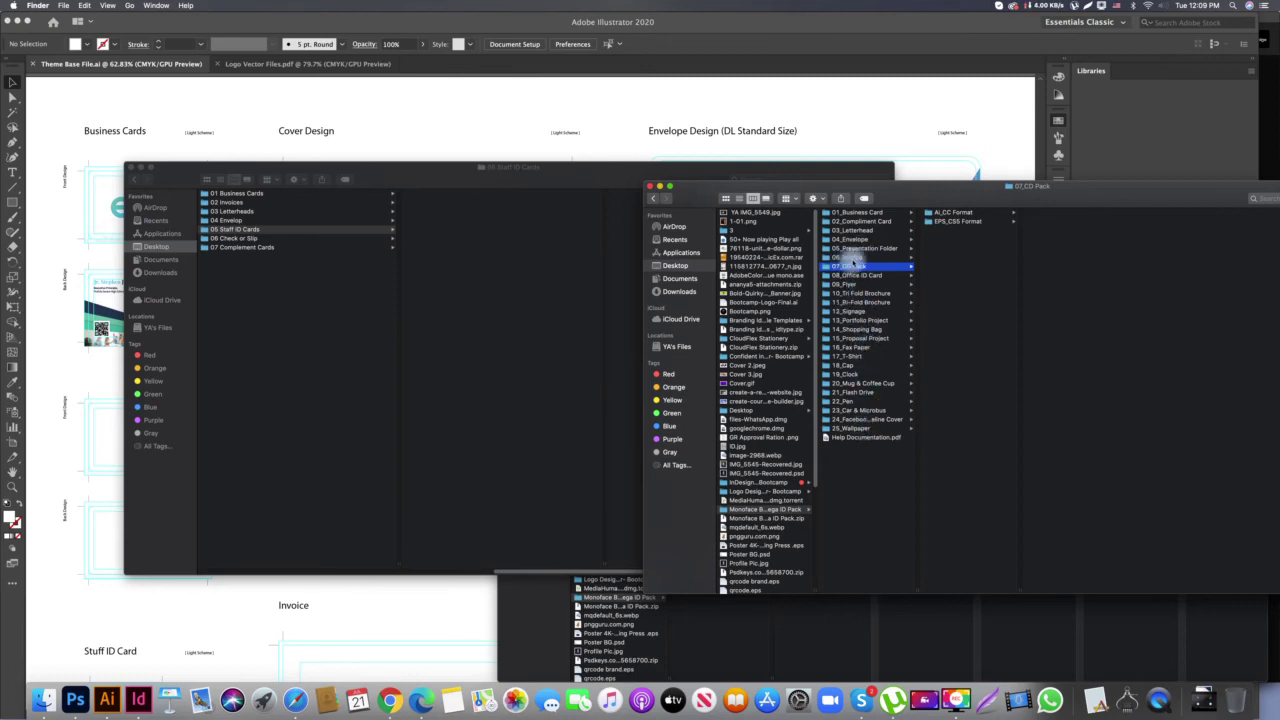
click(870, 275)
drag(951, 251, 496, 268)
Rename the folder 06 Check or Slip inside ii. Stationery Templates as 06 Check or Payment Slip
scroll(271, 265, left, 3)
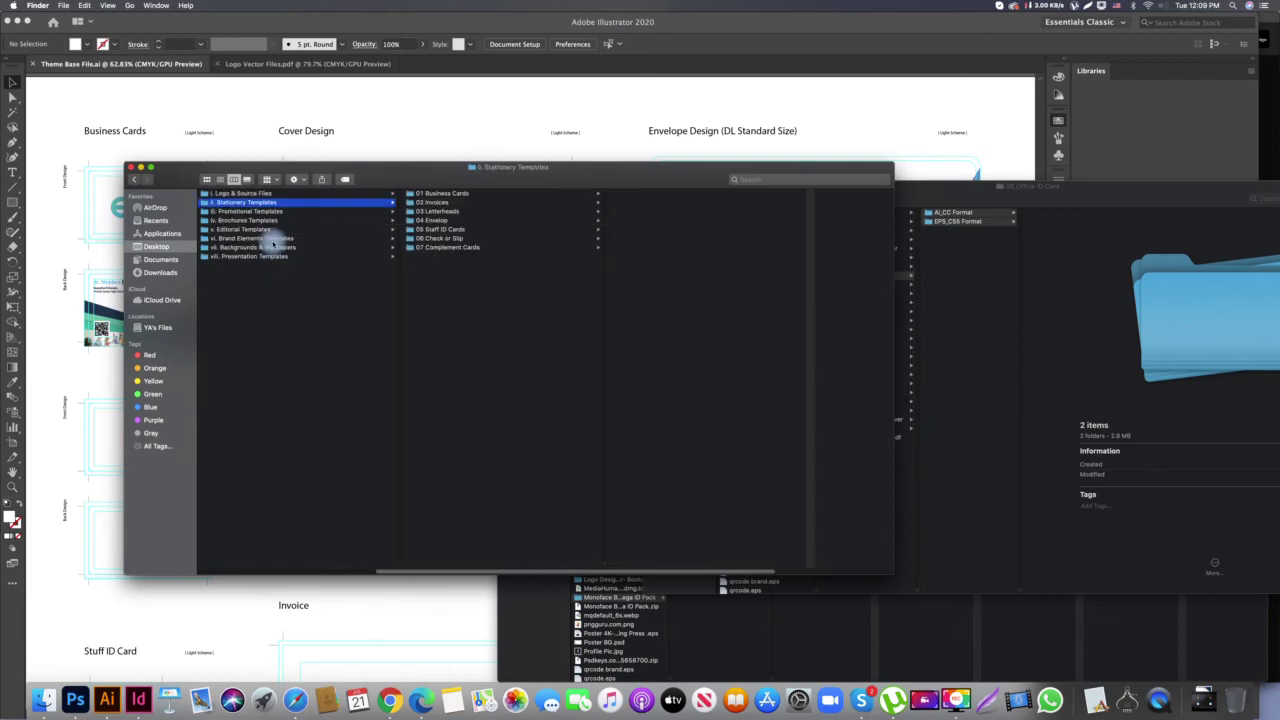
click(453, 239)
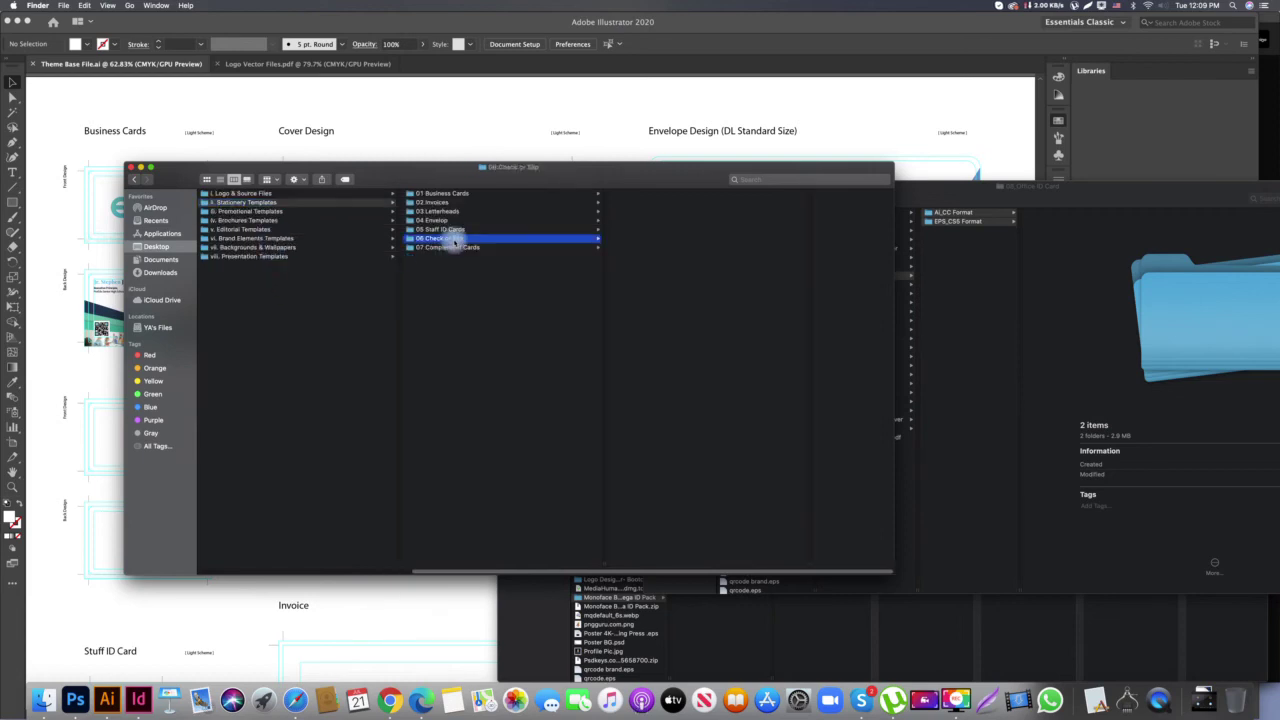
click(442, 239)
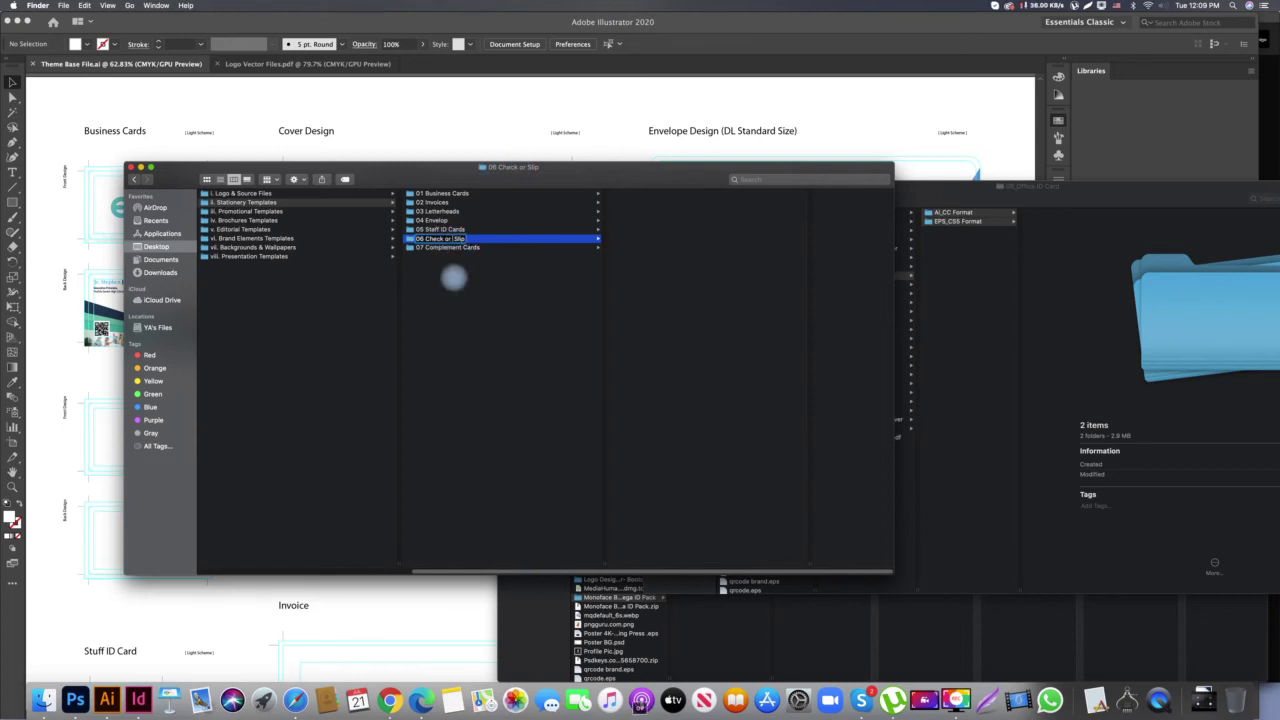
key(Return)
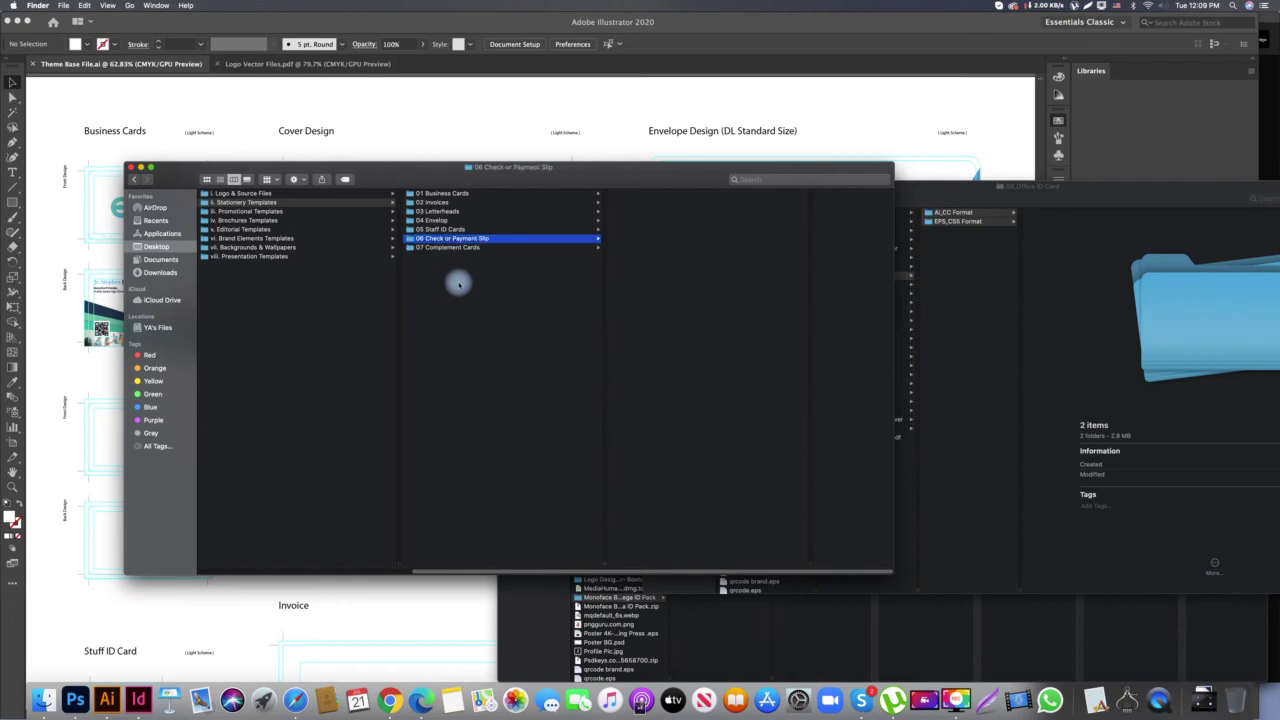
Copy the AI and EPS format folders from the Mega ID Pack's 02_Compliment Card into 07 Complement Cards
click(963, 288)
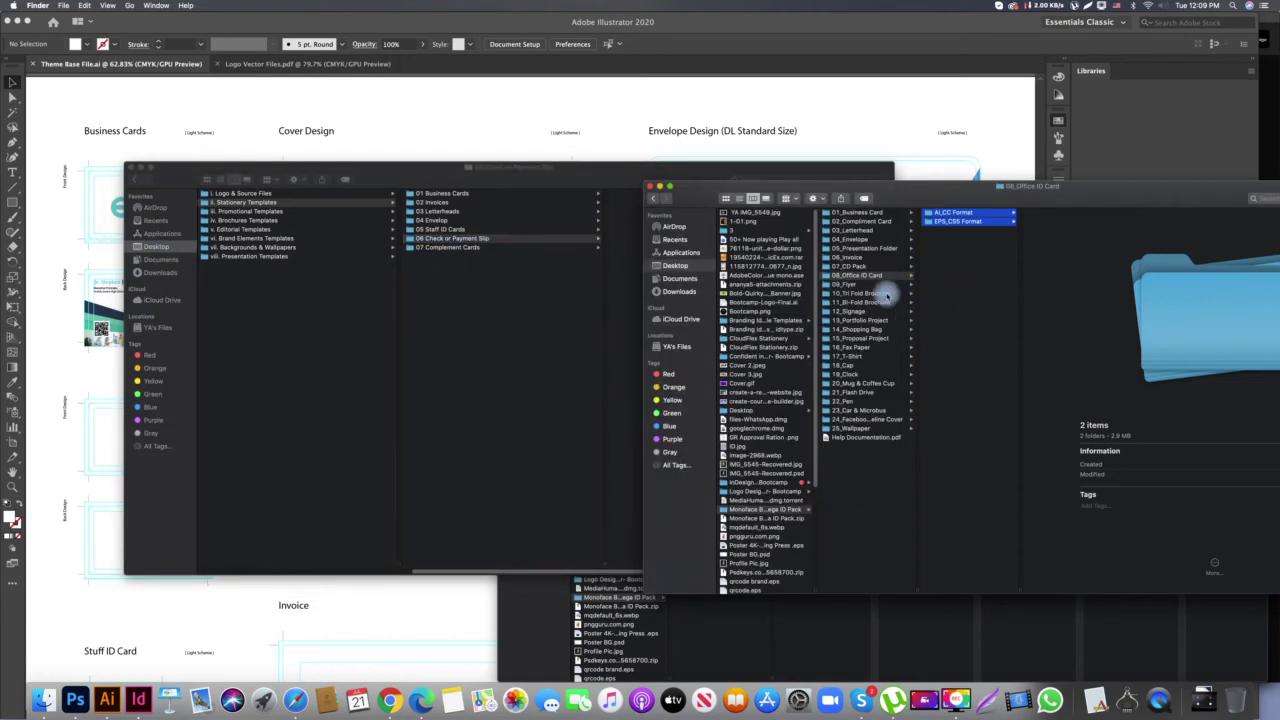
click(509, 251)
click(838, 224)
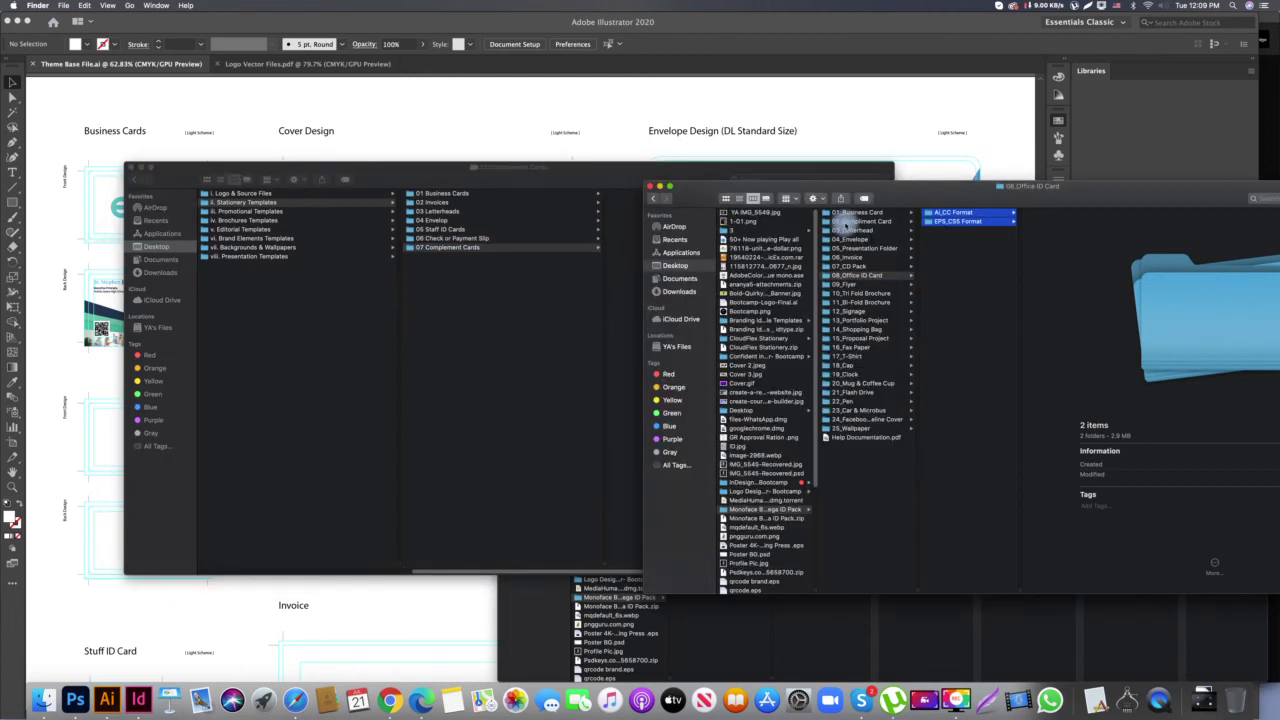
click(843, 222)
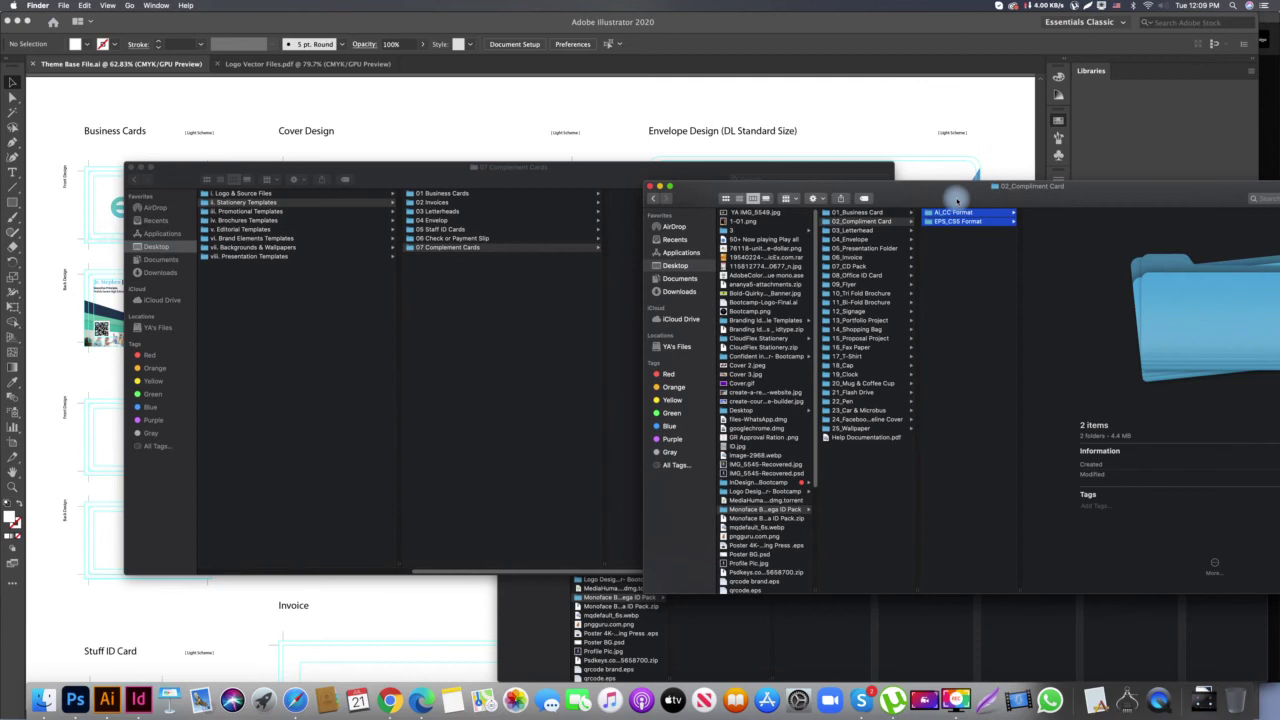
click(437, 300)
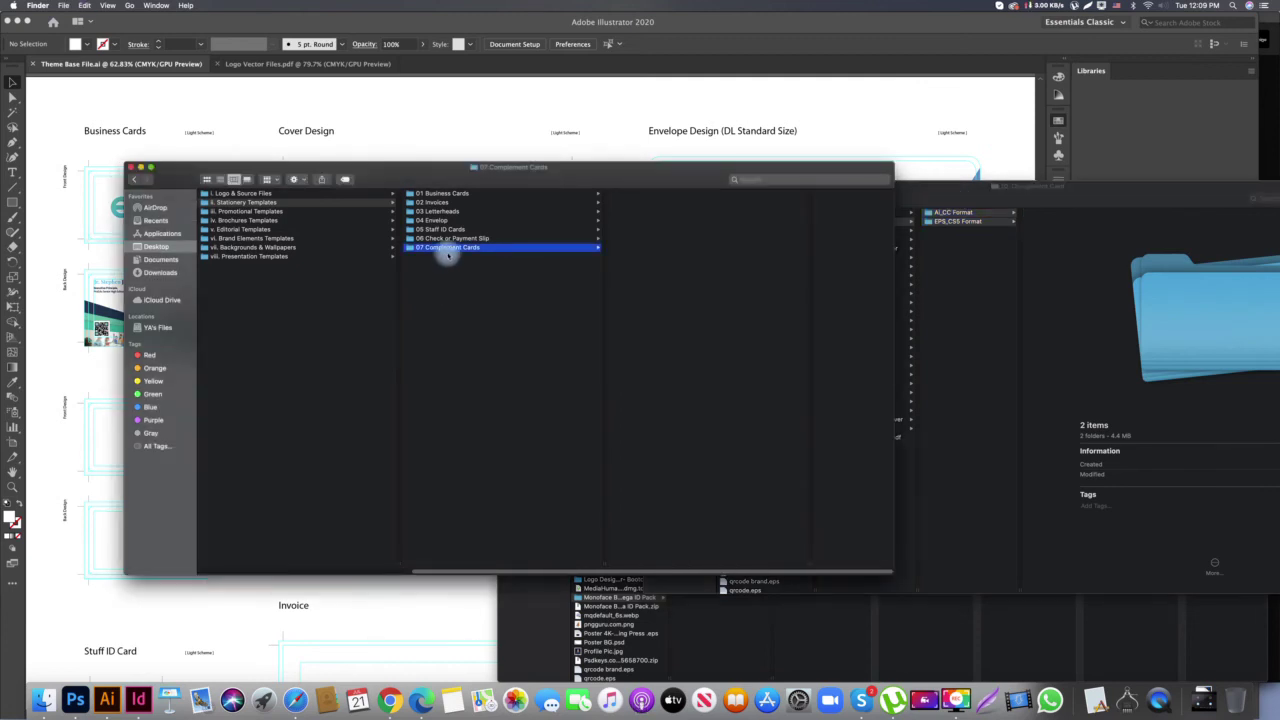
Check the contents of each stationery folder from 01 Business Cards through 07 Complement Cards
click(450, 194)
click(453, 203)
click(461, 212)
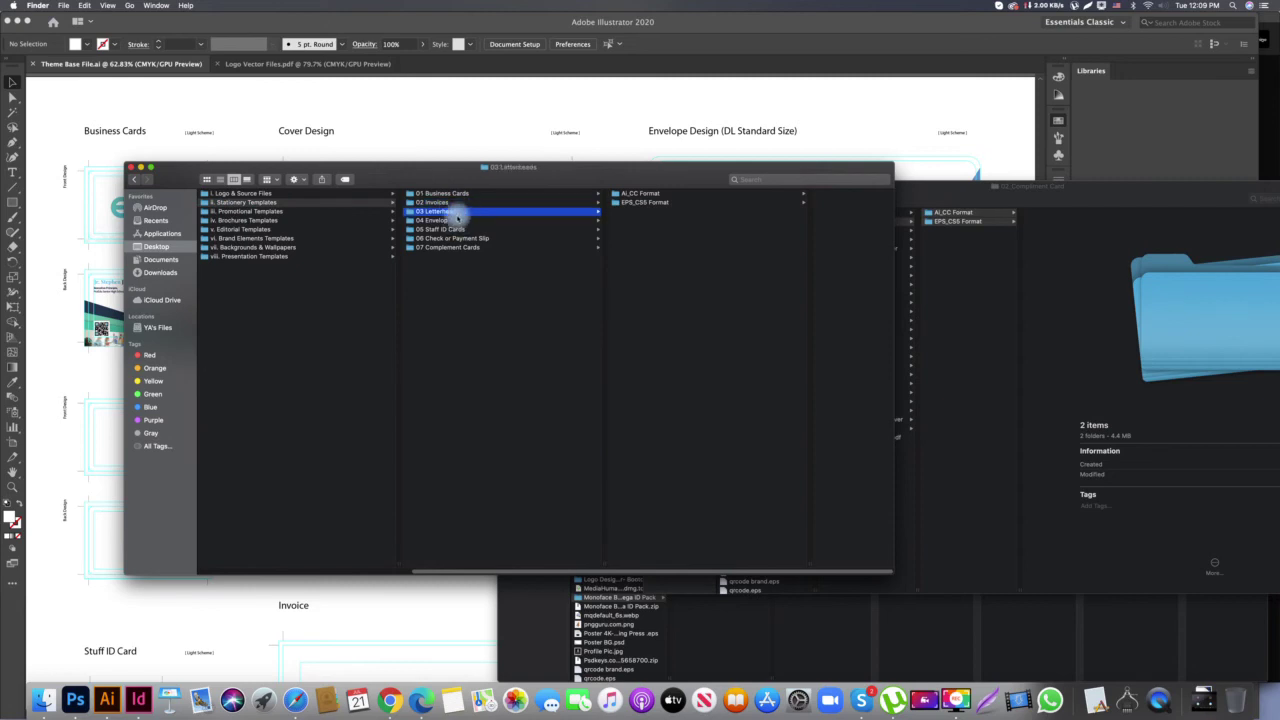
click(456, 220)
click(457, 229)
click(458, 238)
click(460, 247)
click(457, 193)
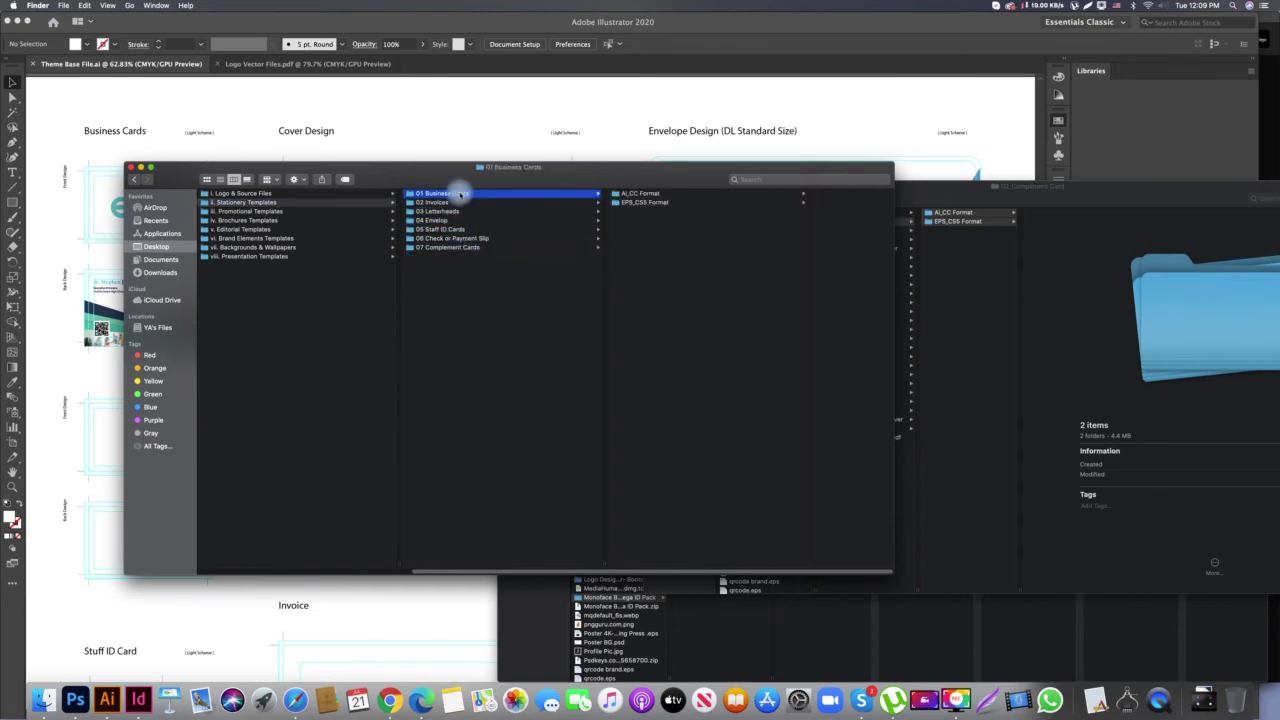
Examine the business card files in the AI_CC Format and EPS_CS5 Format folders of 01 Business Cards
click(638, 193)
click(531, 201)
click(531, 193)
click(737, 195)
shift+click(615, 202)
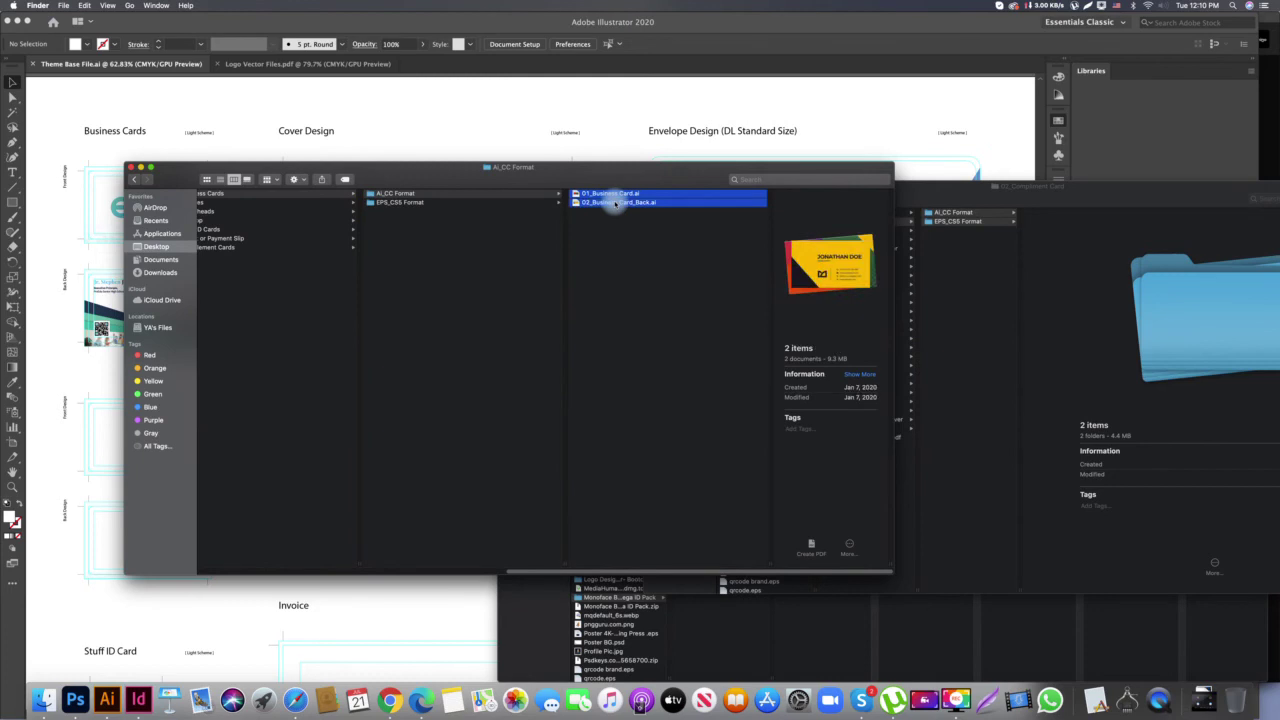
click(411, 202)
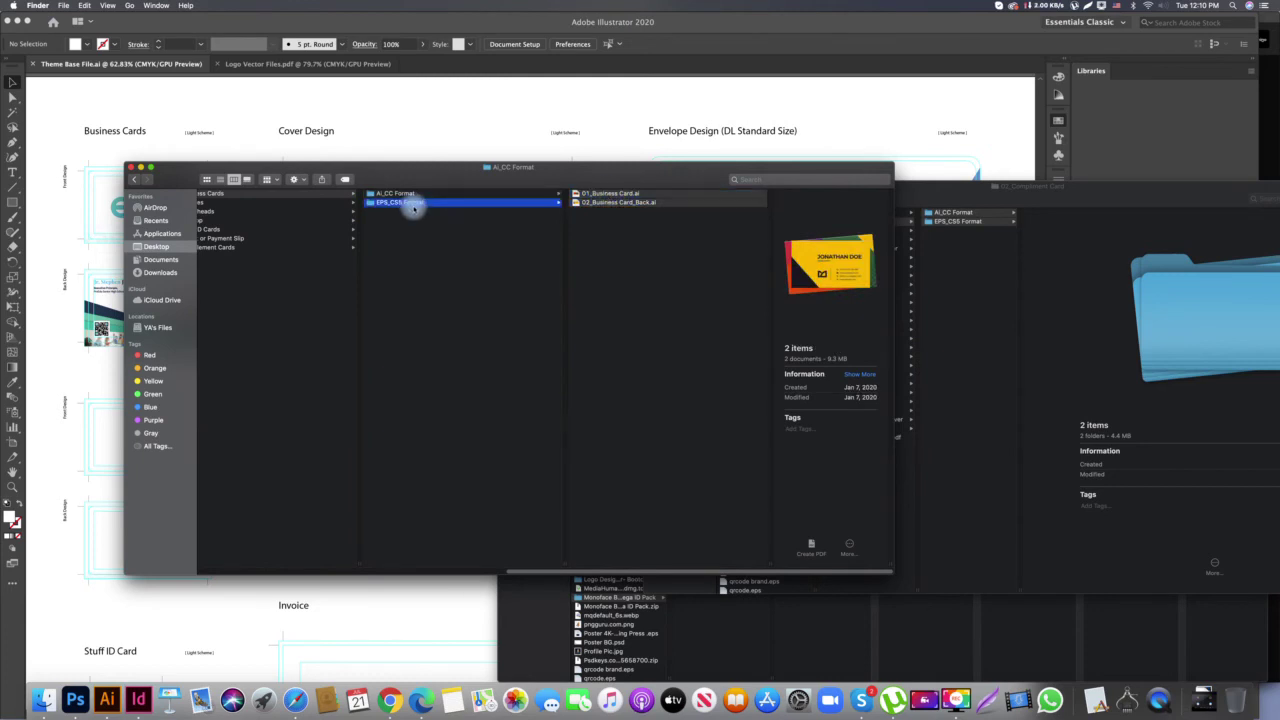
drag(637, 229, 612, 193)
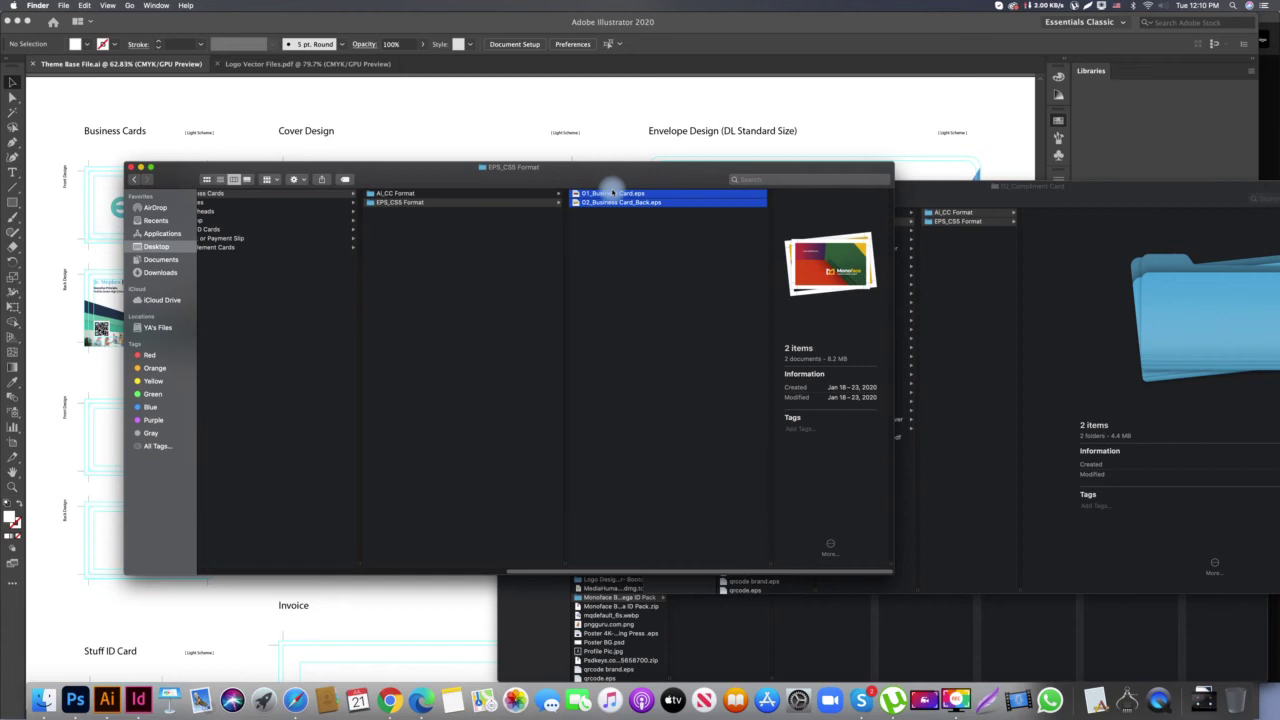
Open the business card AI artwork from the AI_CC Format folder of 01 Business Cards in Adobe Illustrator
click(610, 187)
click(463, 249)
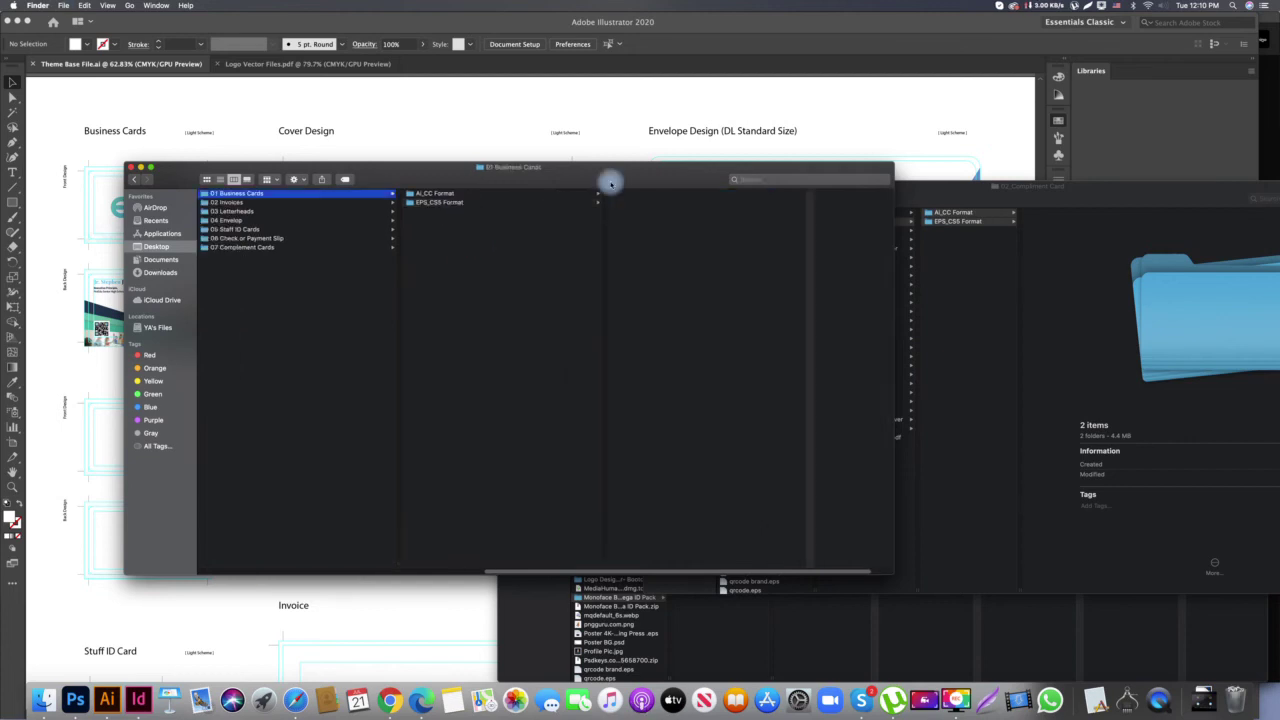
click(551, 193)
drag(651, 190, 107, 697)
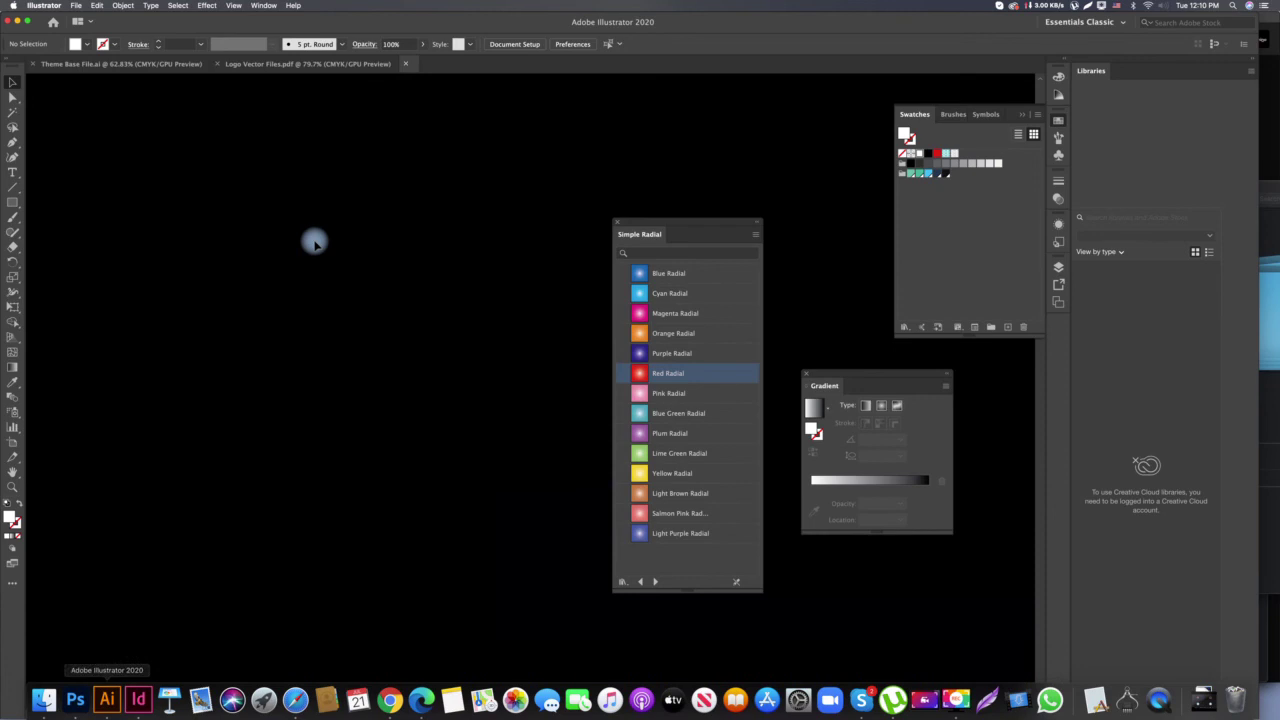
Delete all the template artwork from 02_Business Card_Back.ai, leaving the locked trim marks and guides
scroll(515, 461, down, 2)
key(Tab)
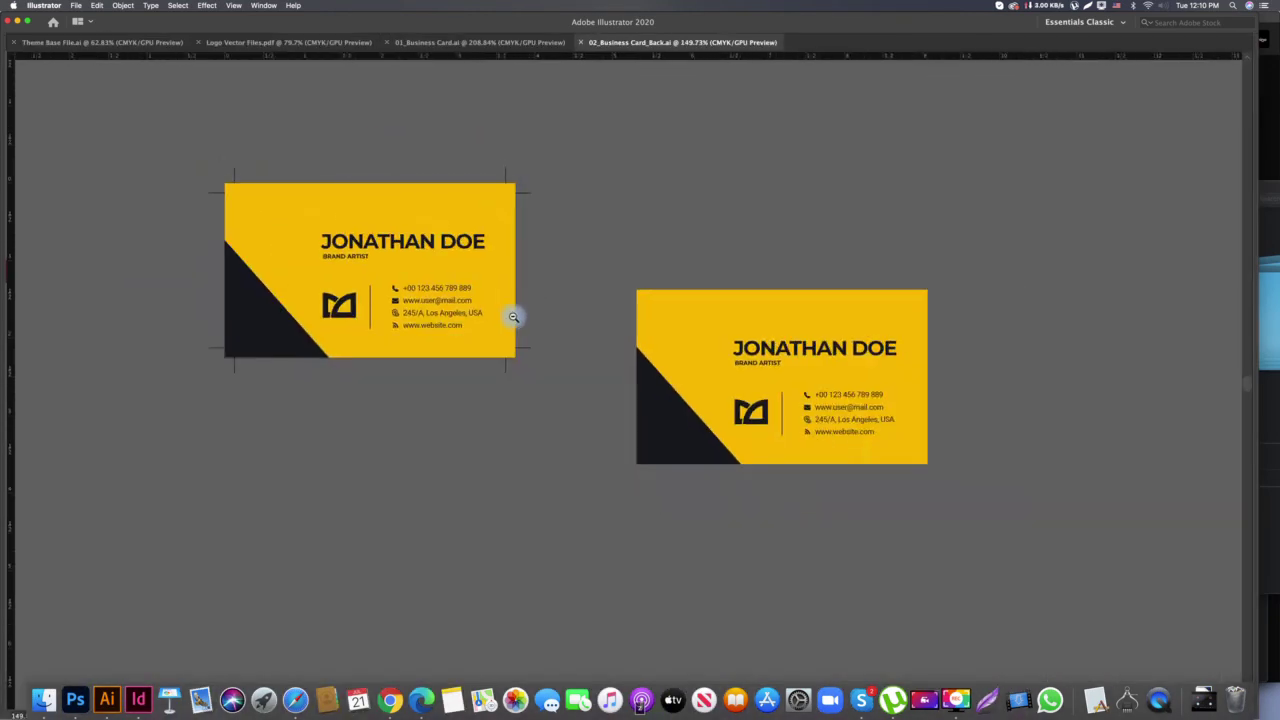
scroll(594, 429, down, 1)
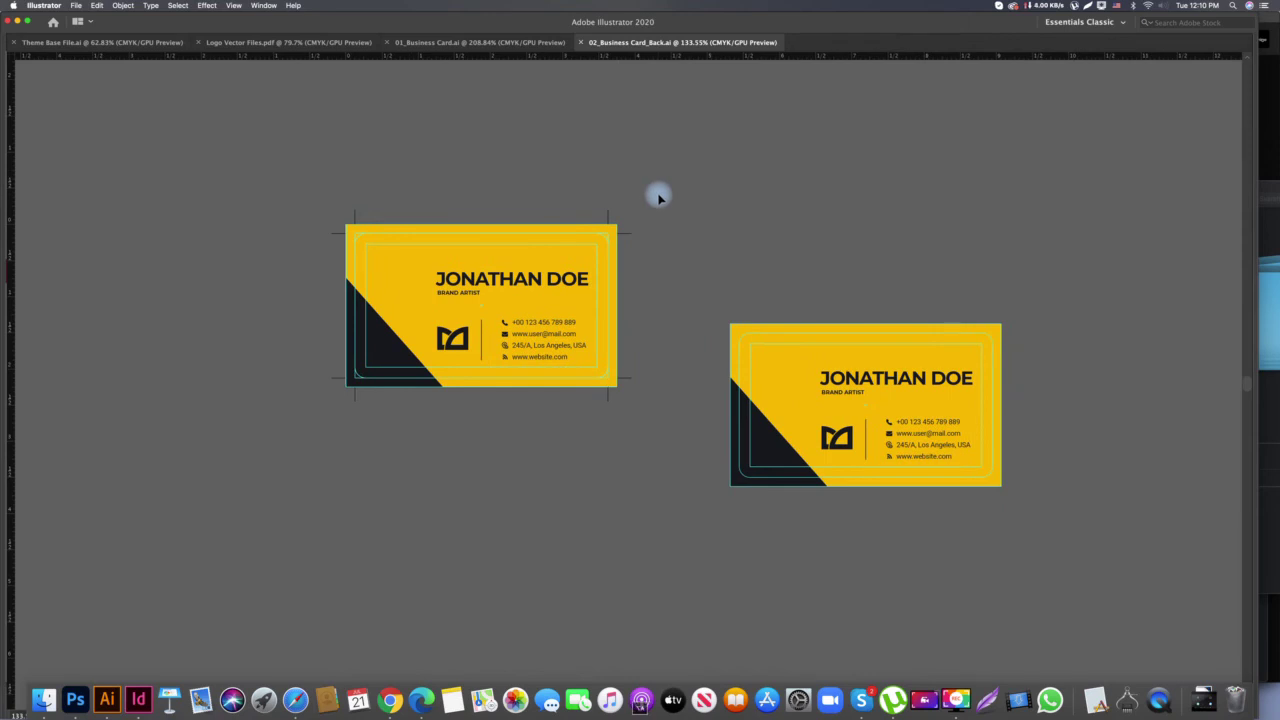
key(super+a)
key(Delete)
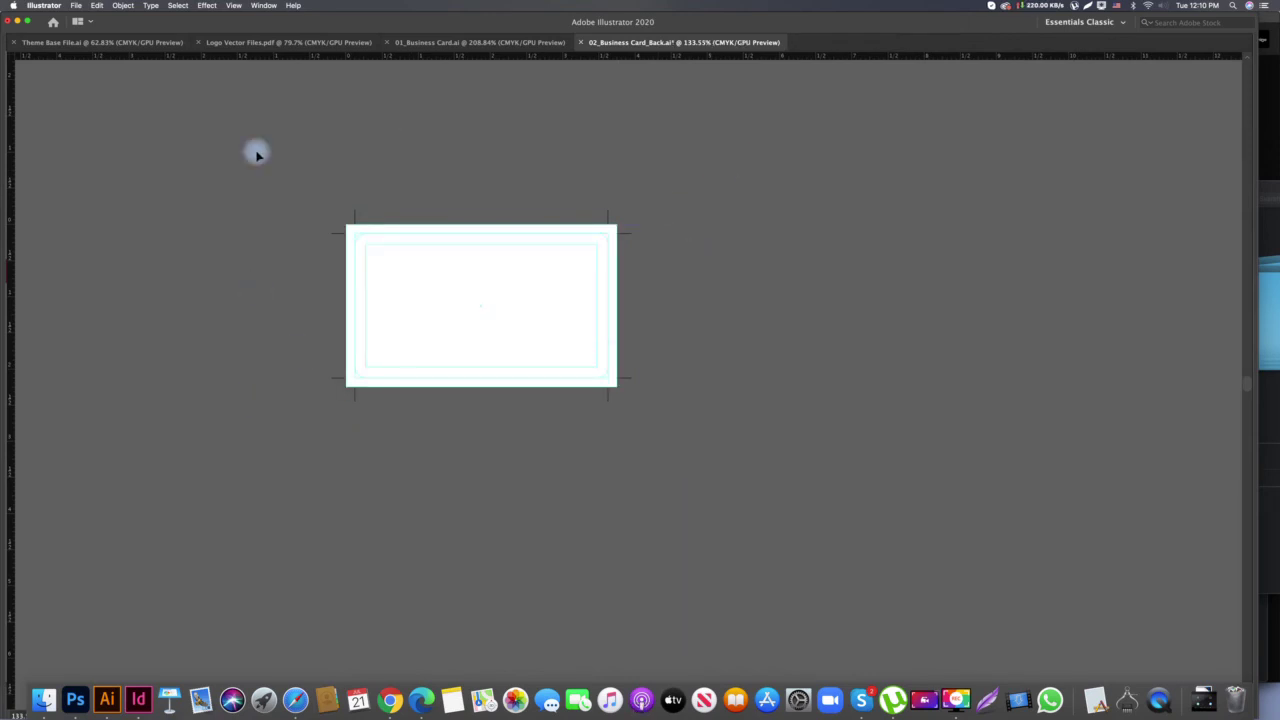
Bring back the hidden panels and display the Layers panel for the business card back document
key(Tab)
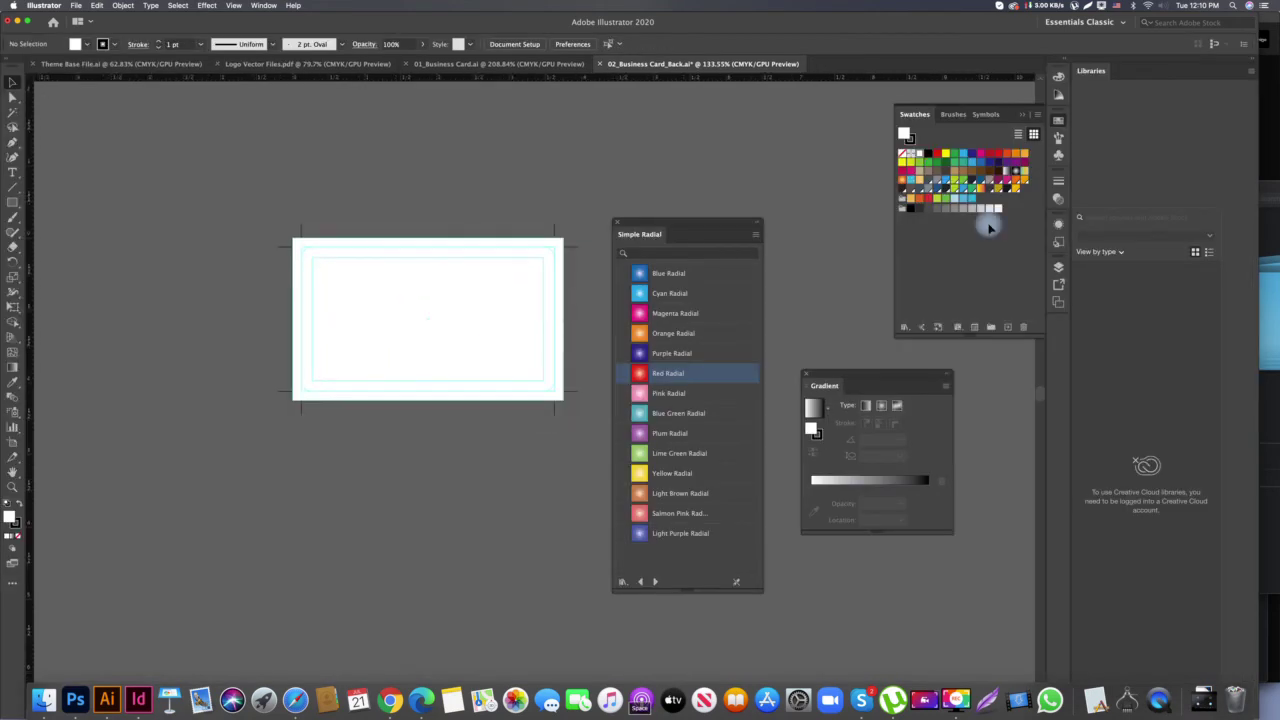
click(264, 6)
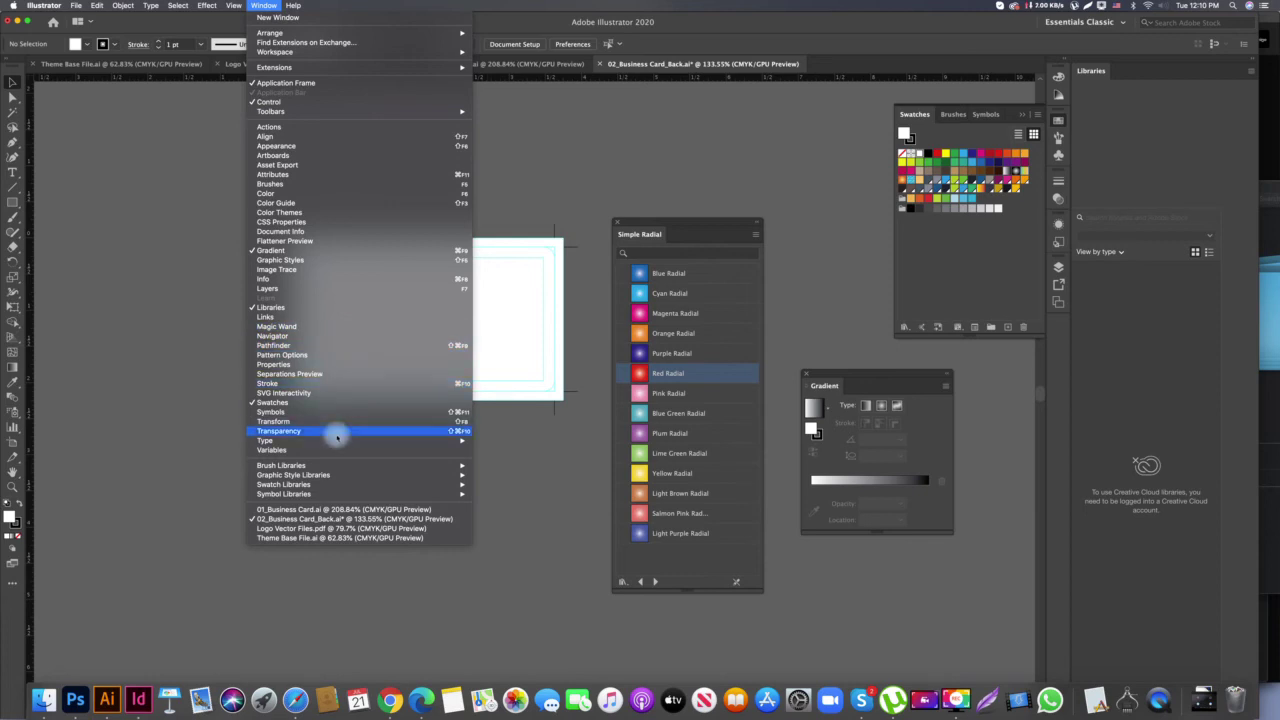
click(318, 289)
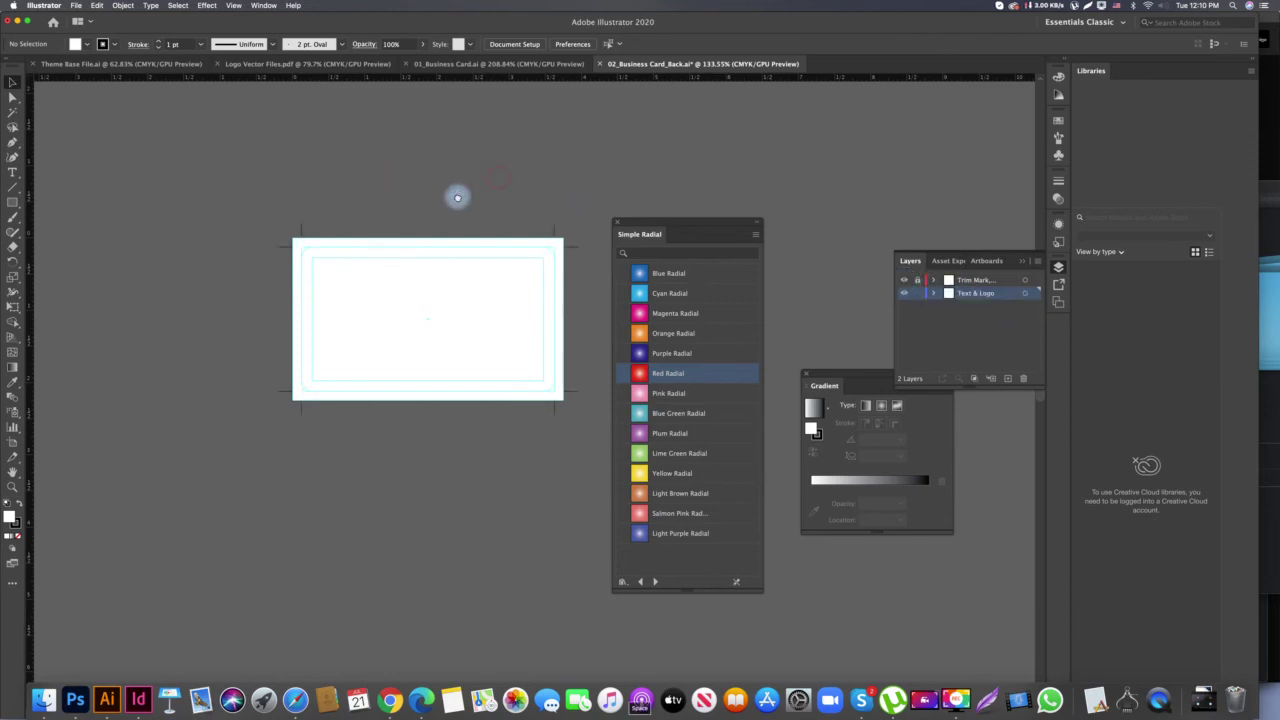
Delete all the Monoface template artwork from the front card document, 01_Business Card.ai
scroll(497, 177, right, 2)
click(508, 65)
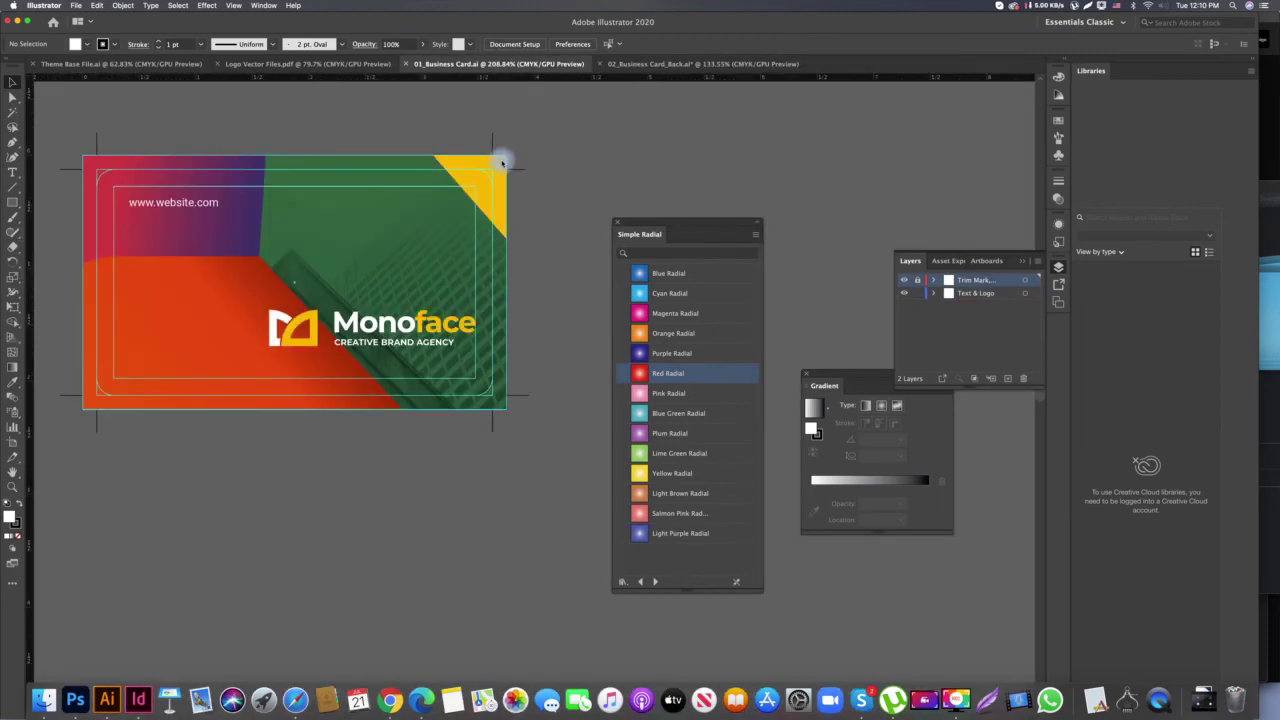
alt+click(431, 177)
key(super+a)
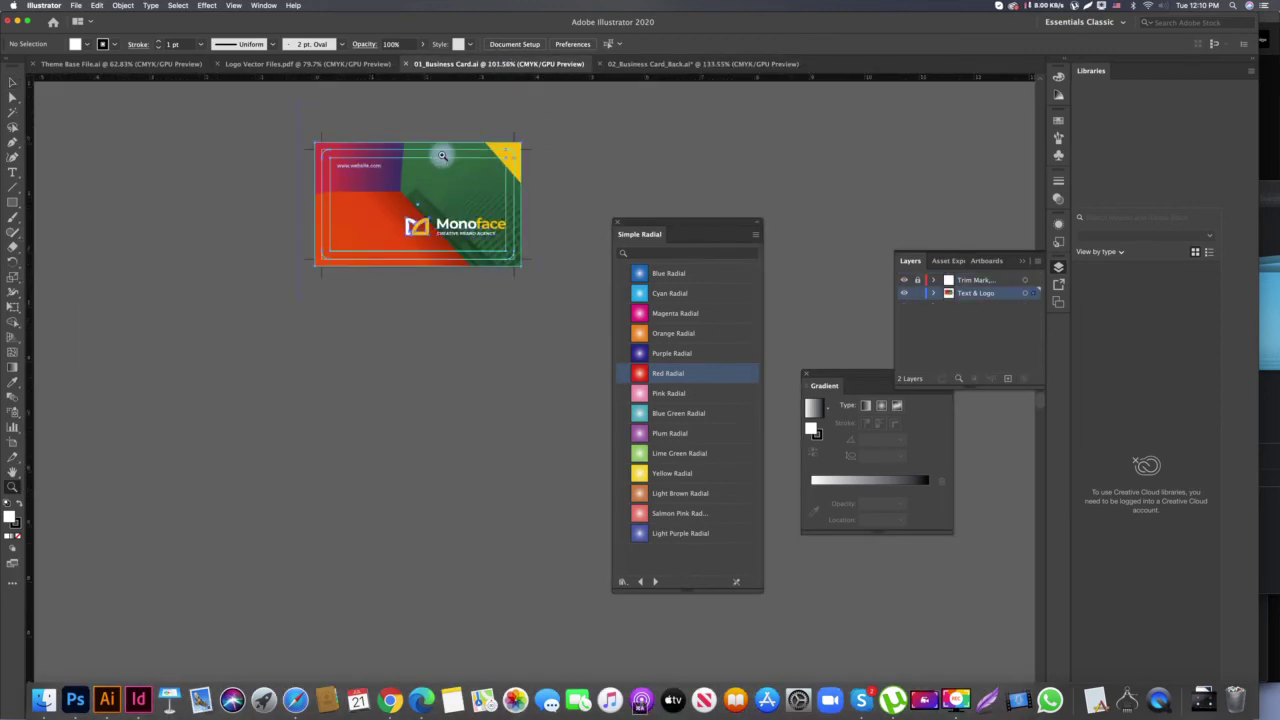
key(Delete)
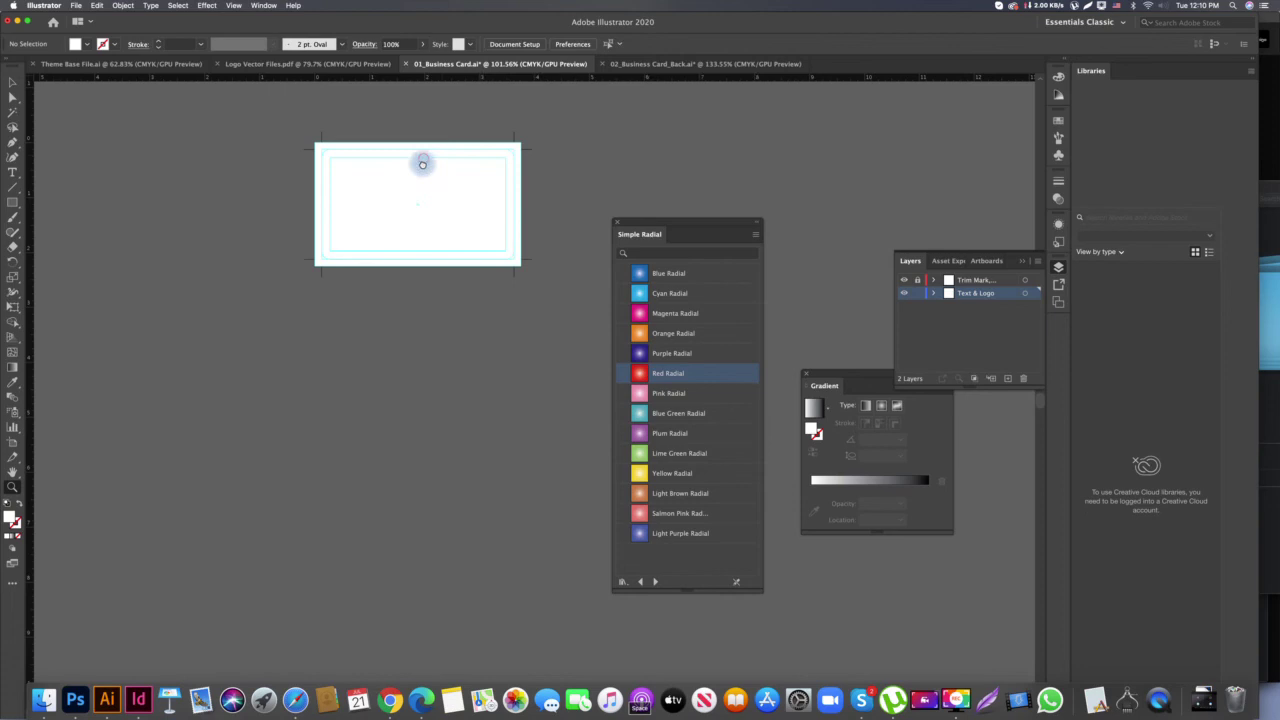
Select and copy the light-scheme front business card artwork in Theme Base File.ai, leaving out its trim marks
scroll(423, 160, up, 3)
key(v)
click(130, 64)
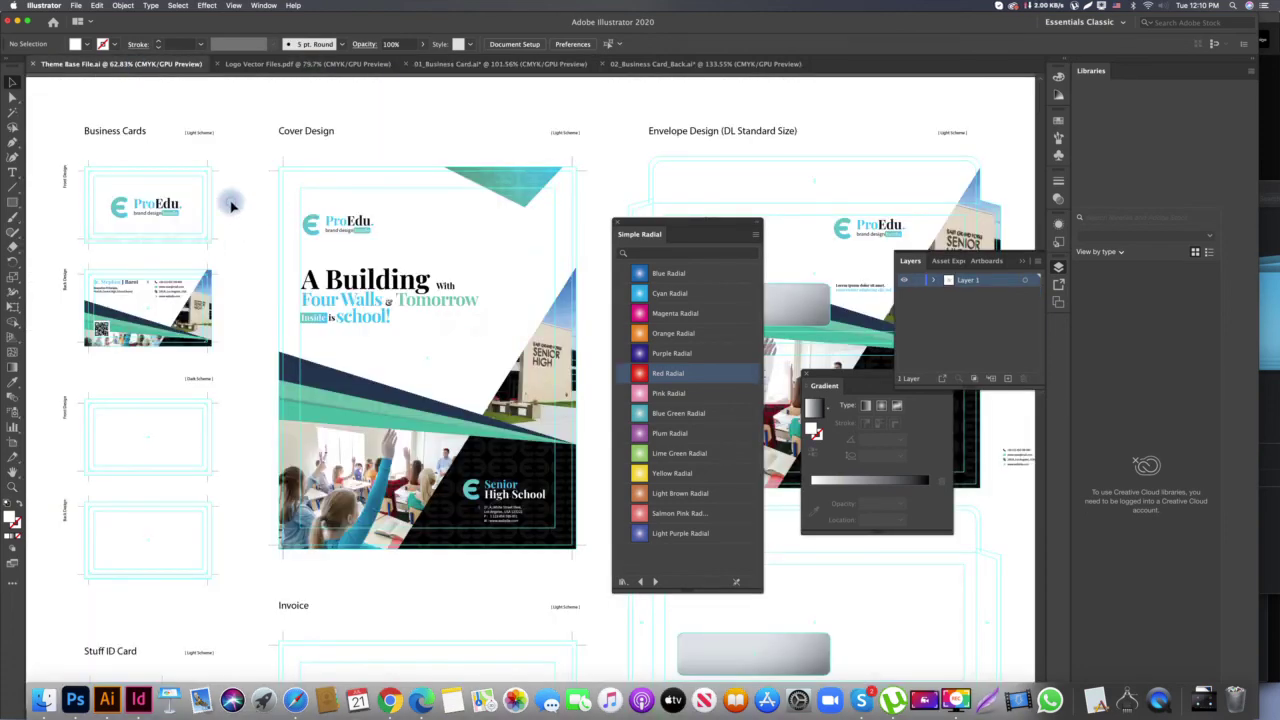
drag(86, 172, 215, 244)
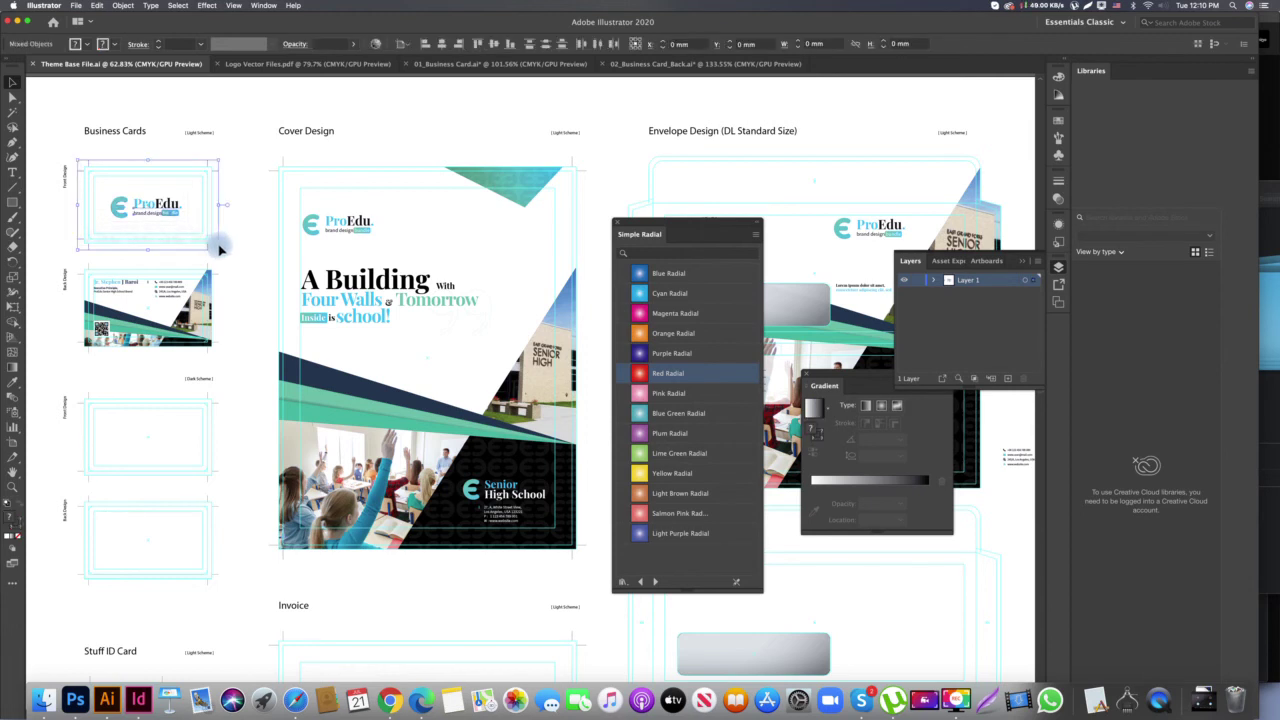
key(super+7)
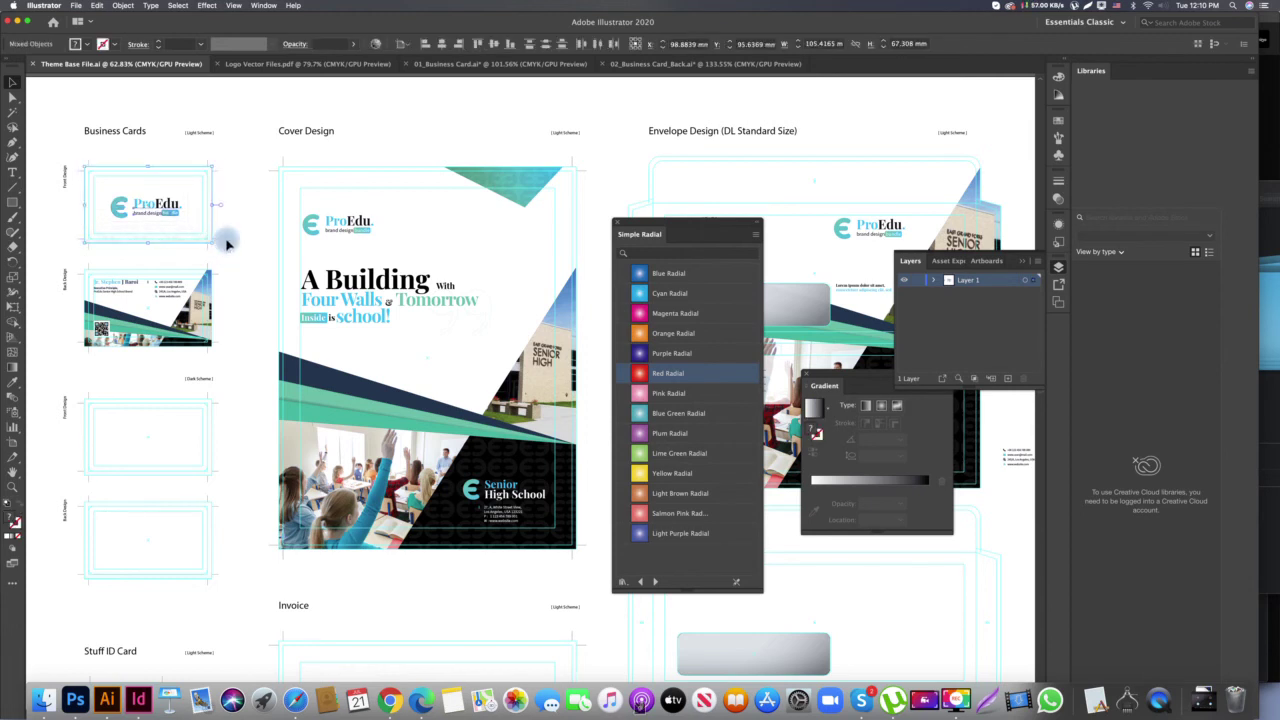
key(super+z)
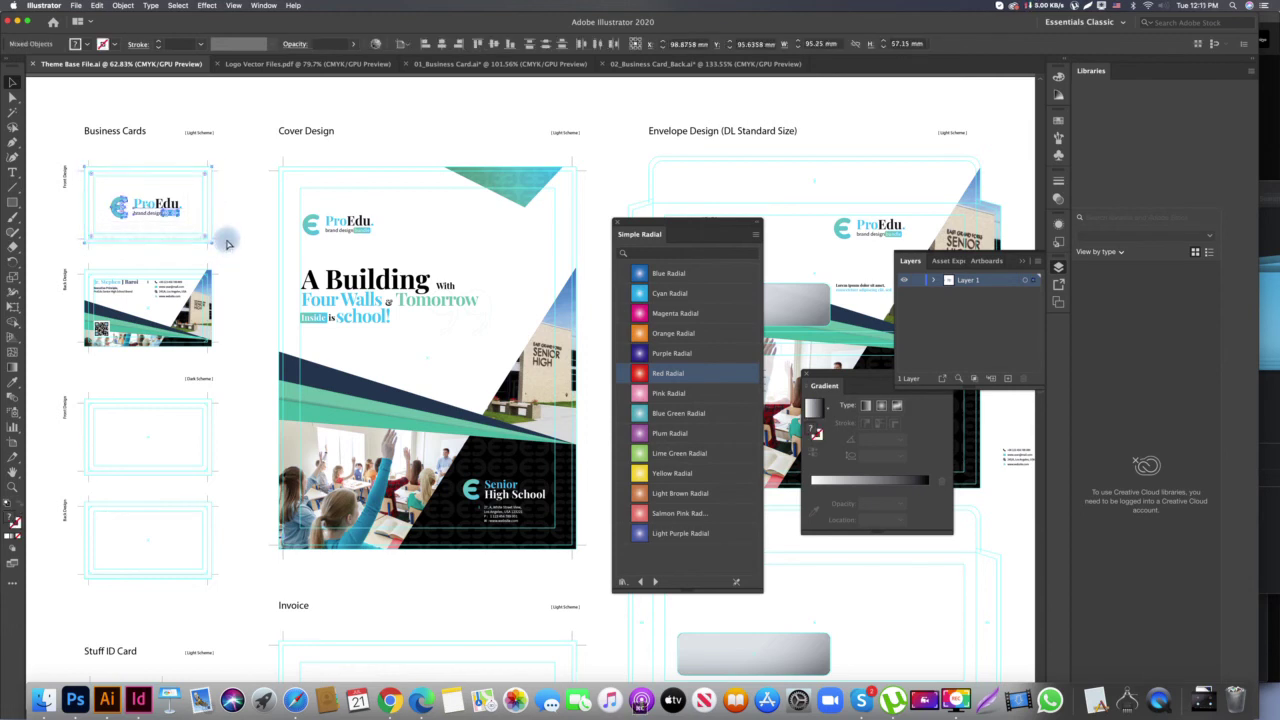
Paste the ProEdu front design into 01_Business Card.ai and align it with the card's bleed area
click(500, 63)
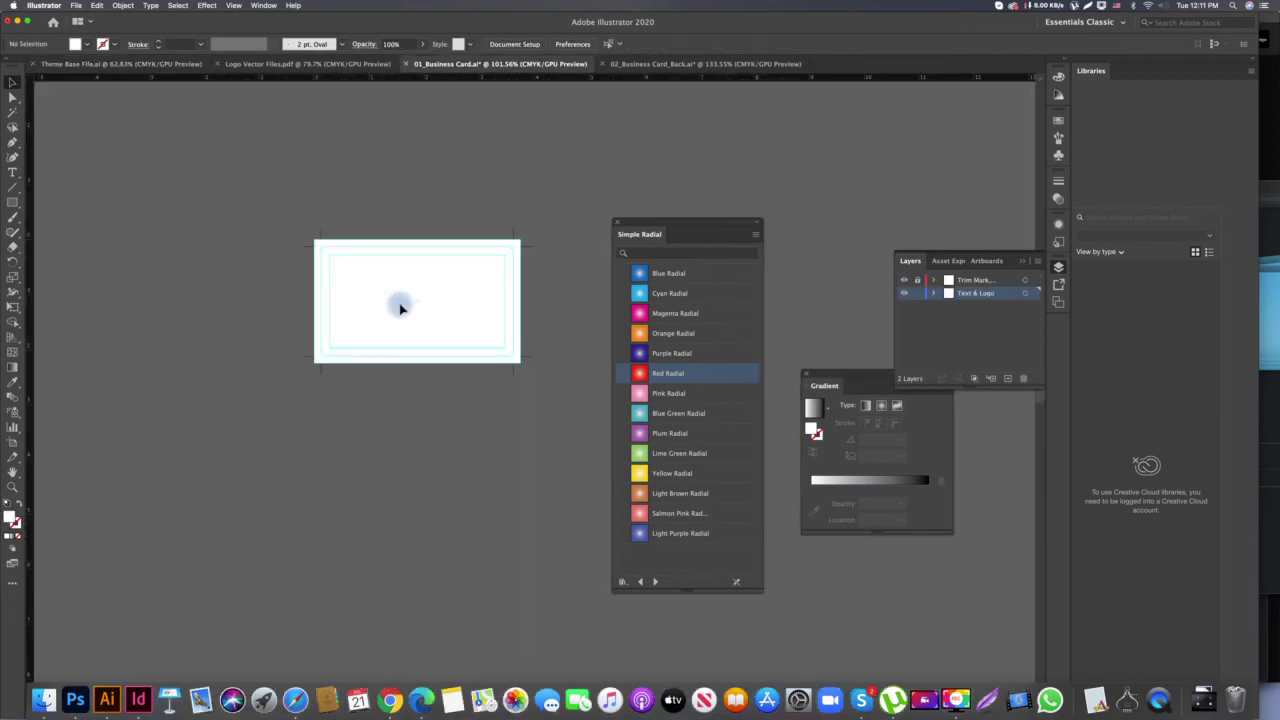
key(x)
key(super+v)
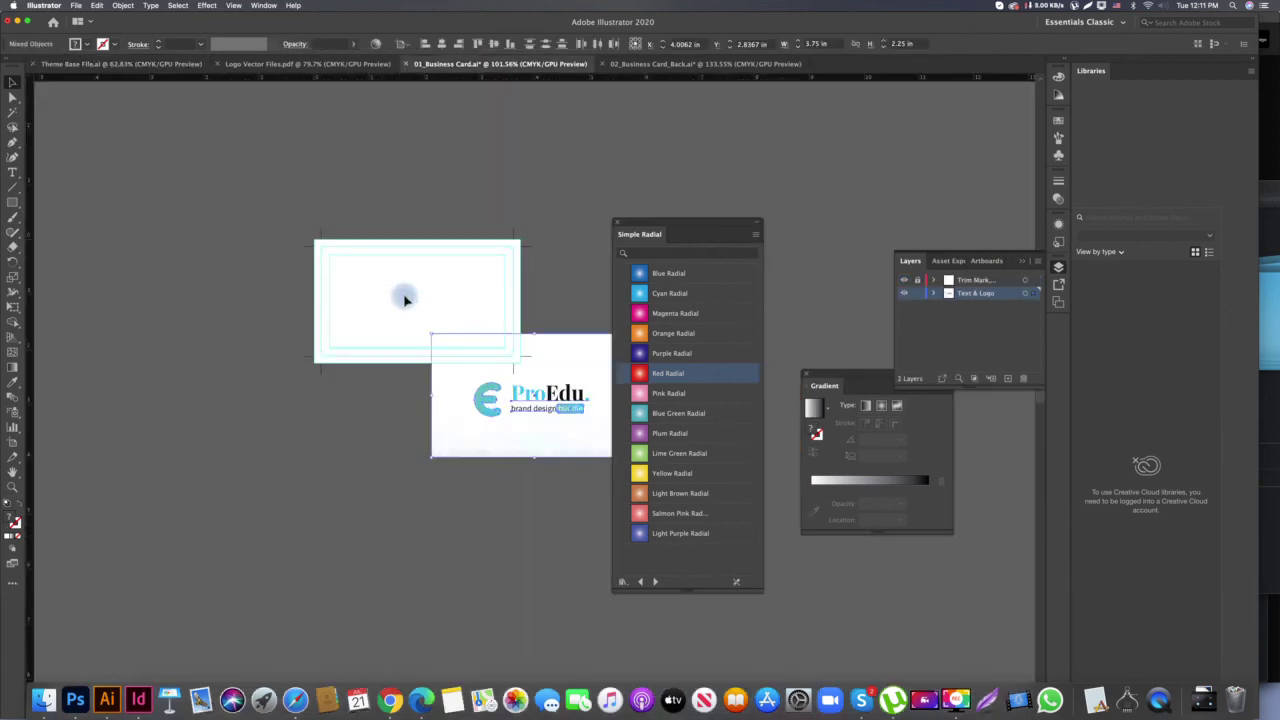
drag(436, 430, 266, 366)
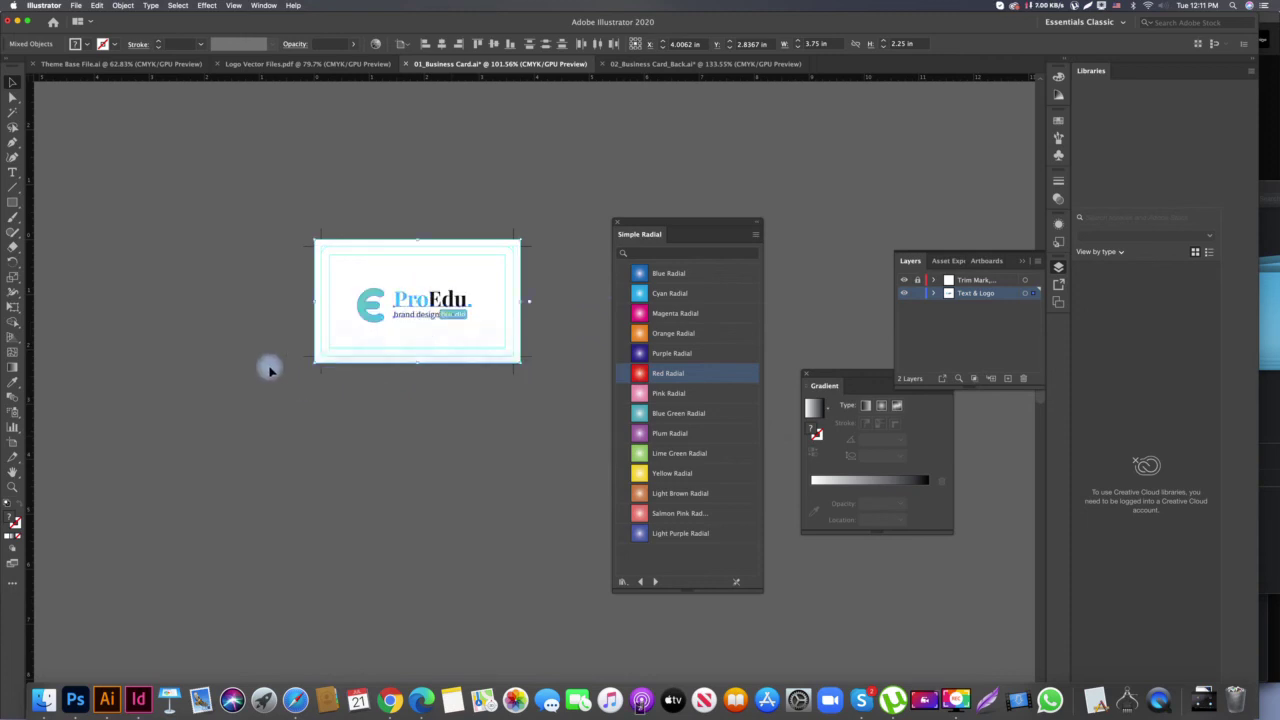
key(z)
drag(551, 371, 560, 374)
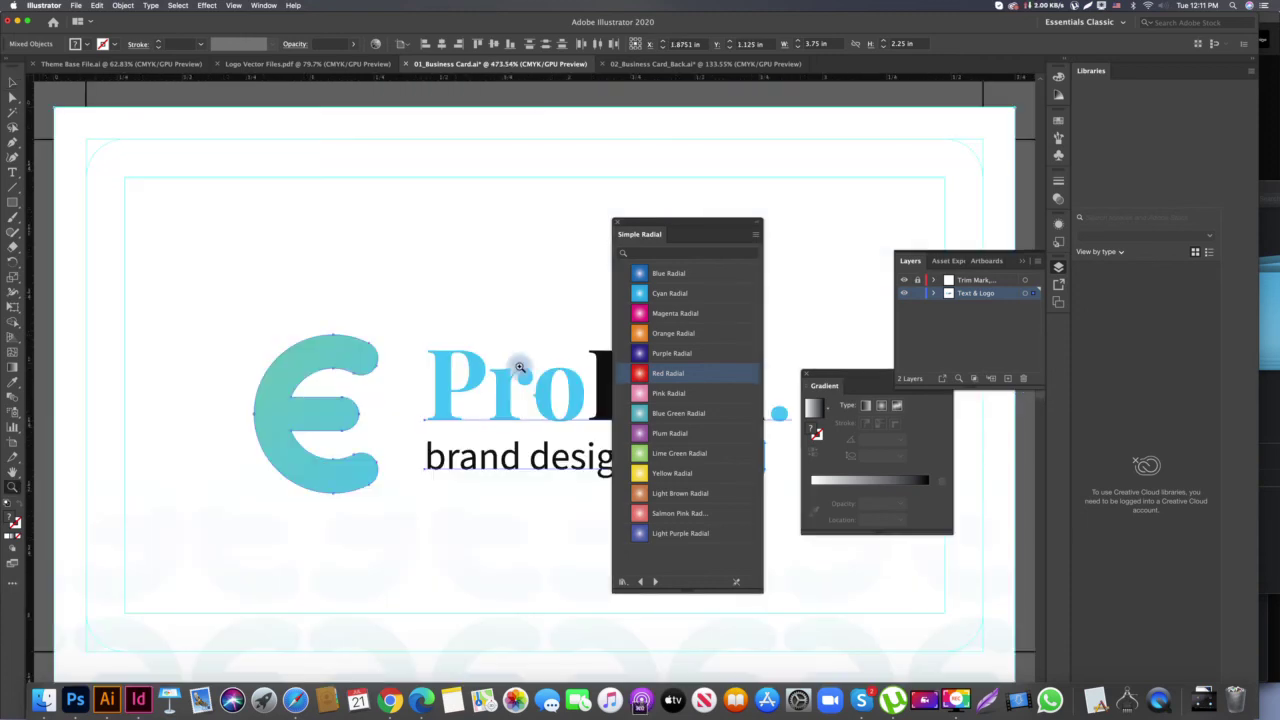
drag(511, 220, 351, 277)
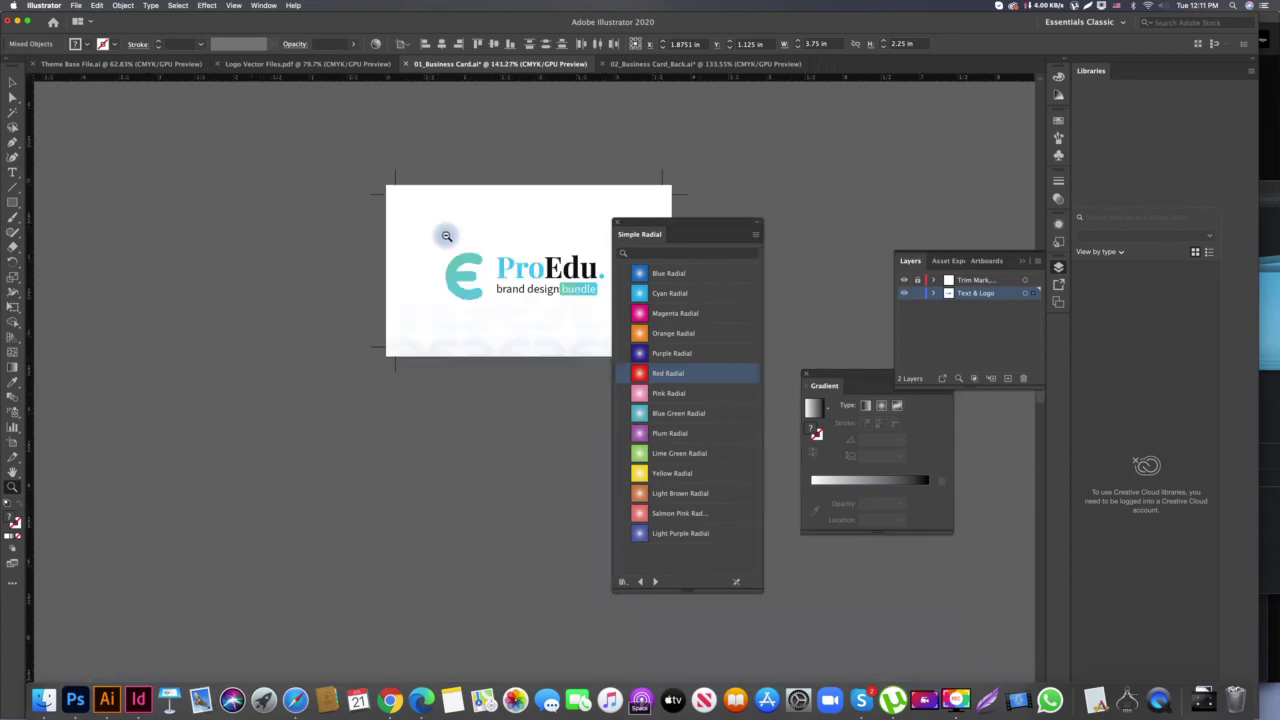
scroll(345, 200, right, 3)
key(v)
click(367, 136)
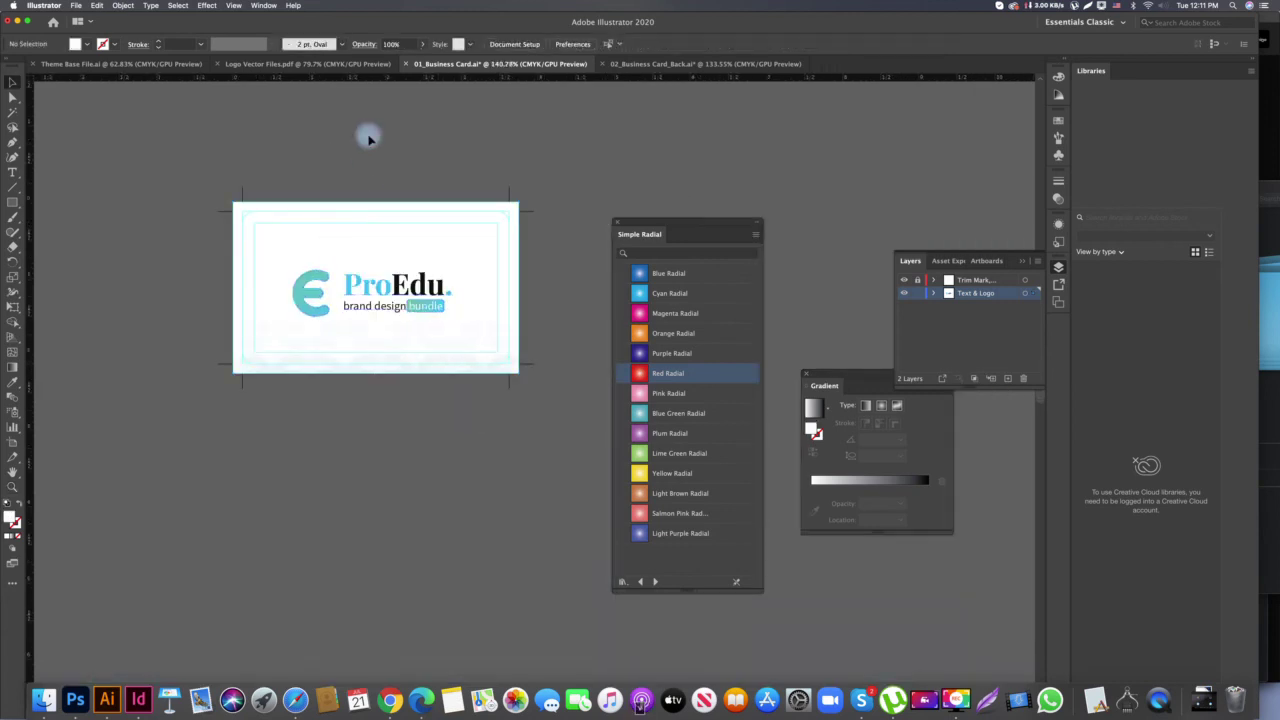
Save 01_Business Card.ai under its existing name in the AI_CC Format folder
key(super+shift+s)
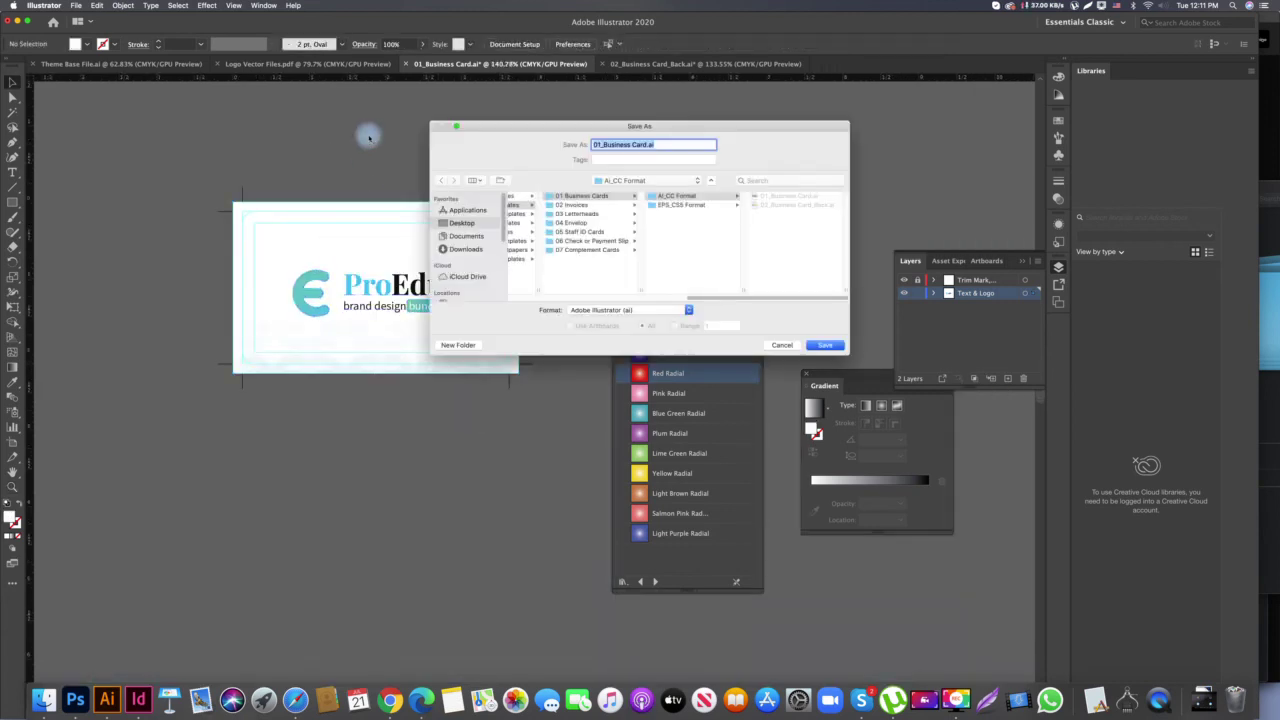
key(Escape)
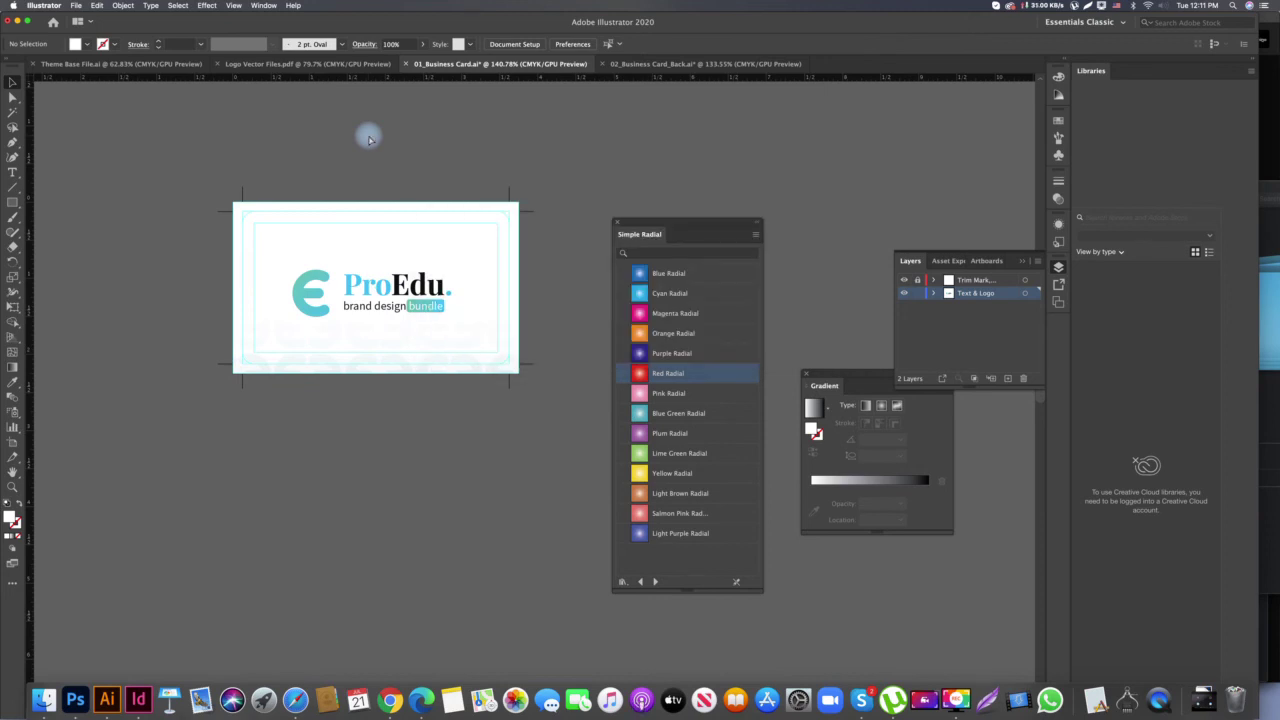
key(cmd+s)
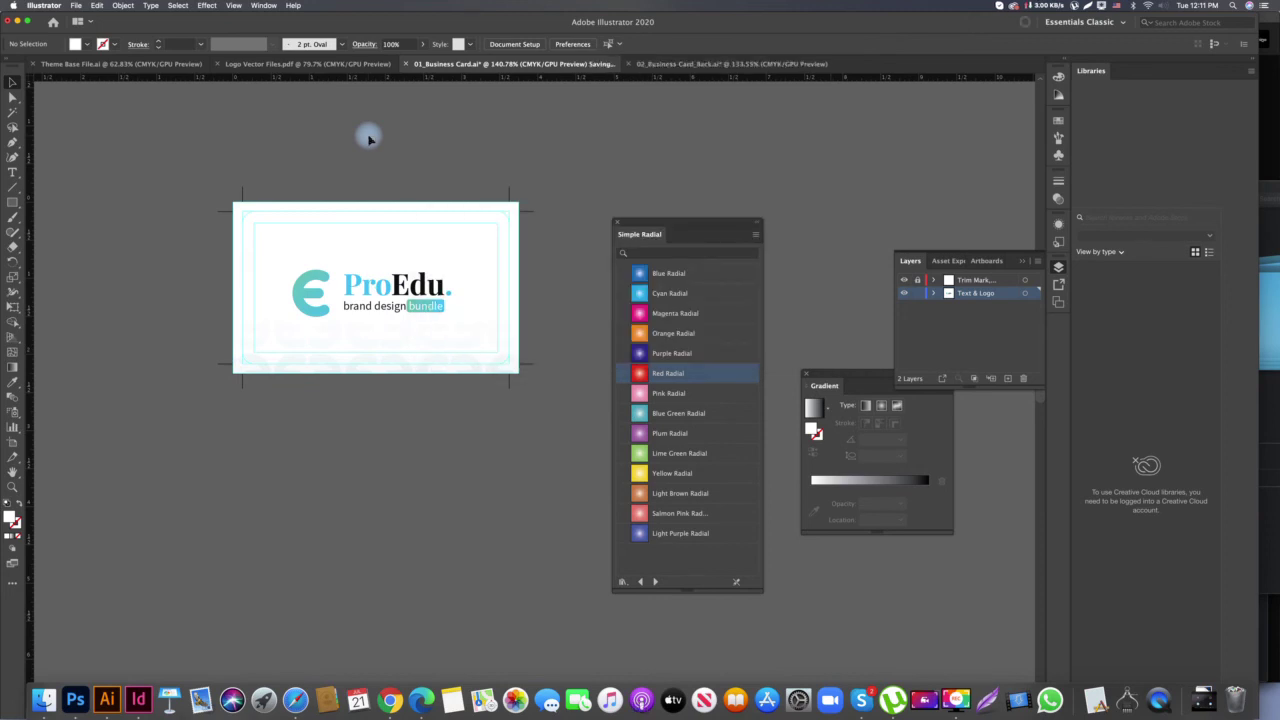
Select and copy the light-scheme back business card artwork in Theme Base File.ai, excluding its trim marks
click(620, 63)
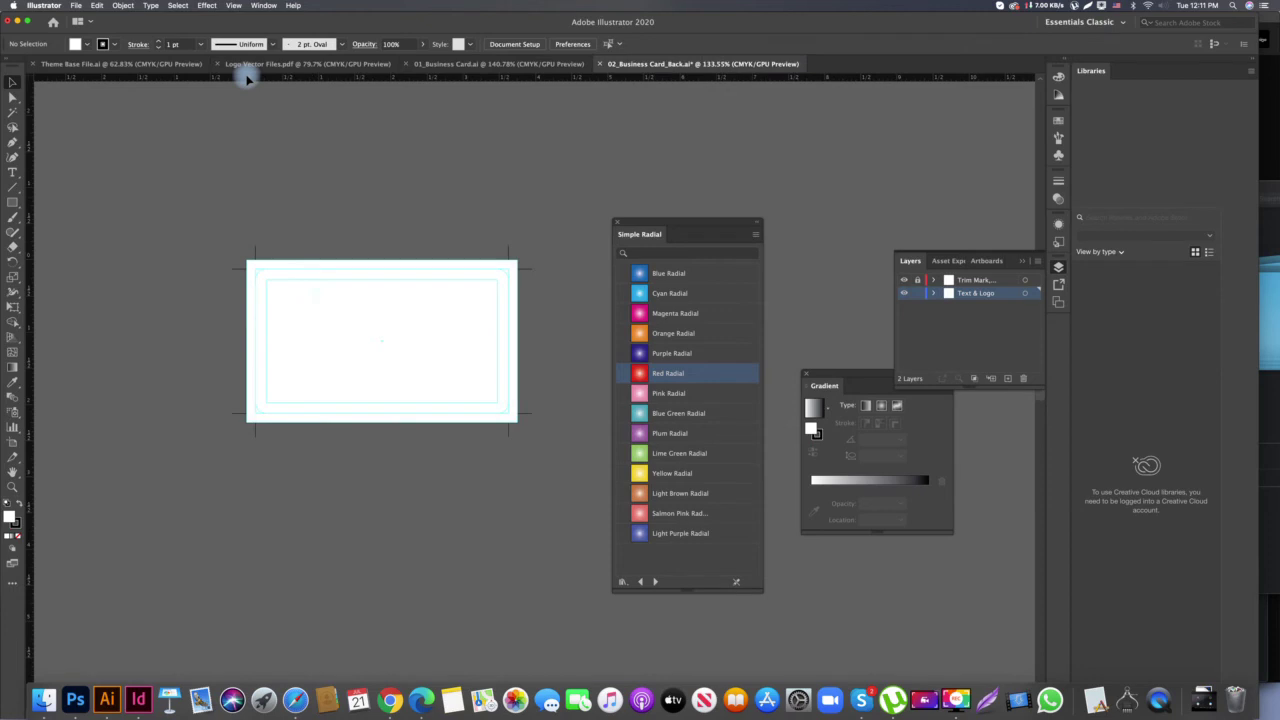
click(149, 63)
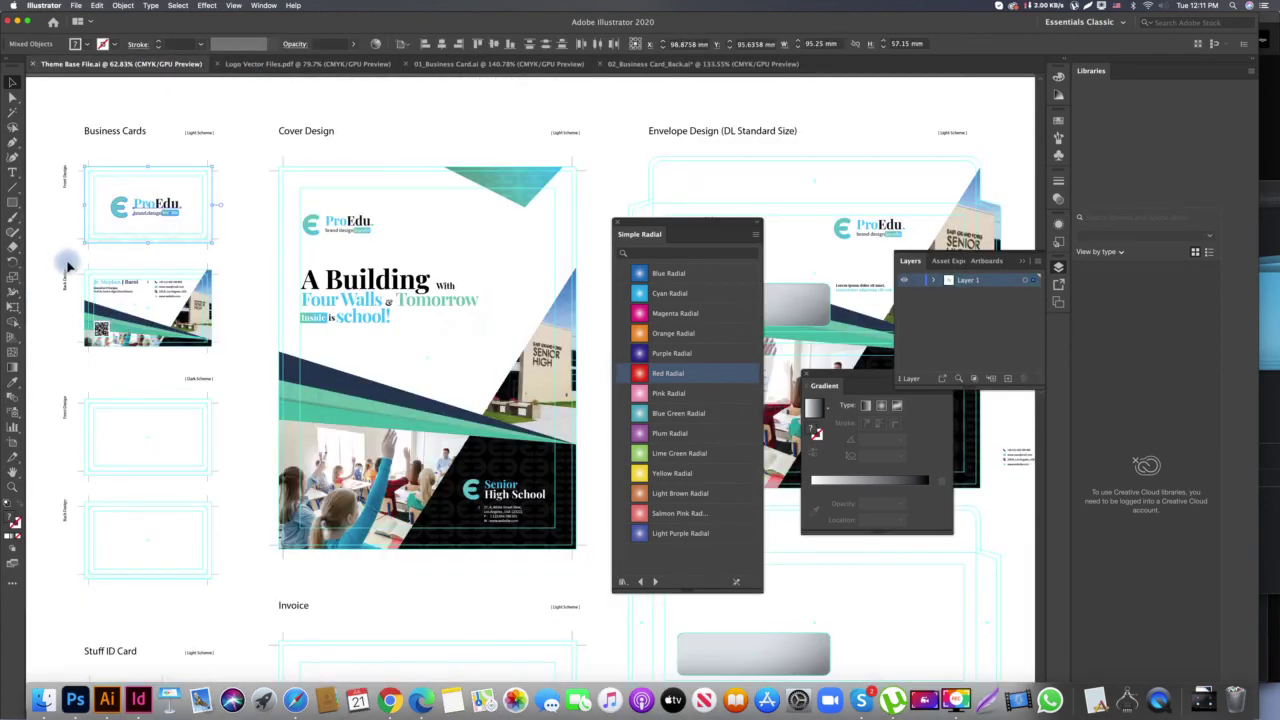
click(68, 266)
click(212, 342)
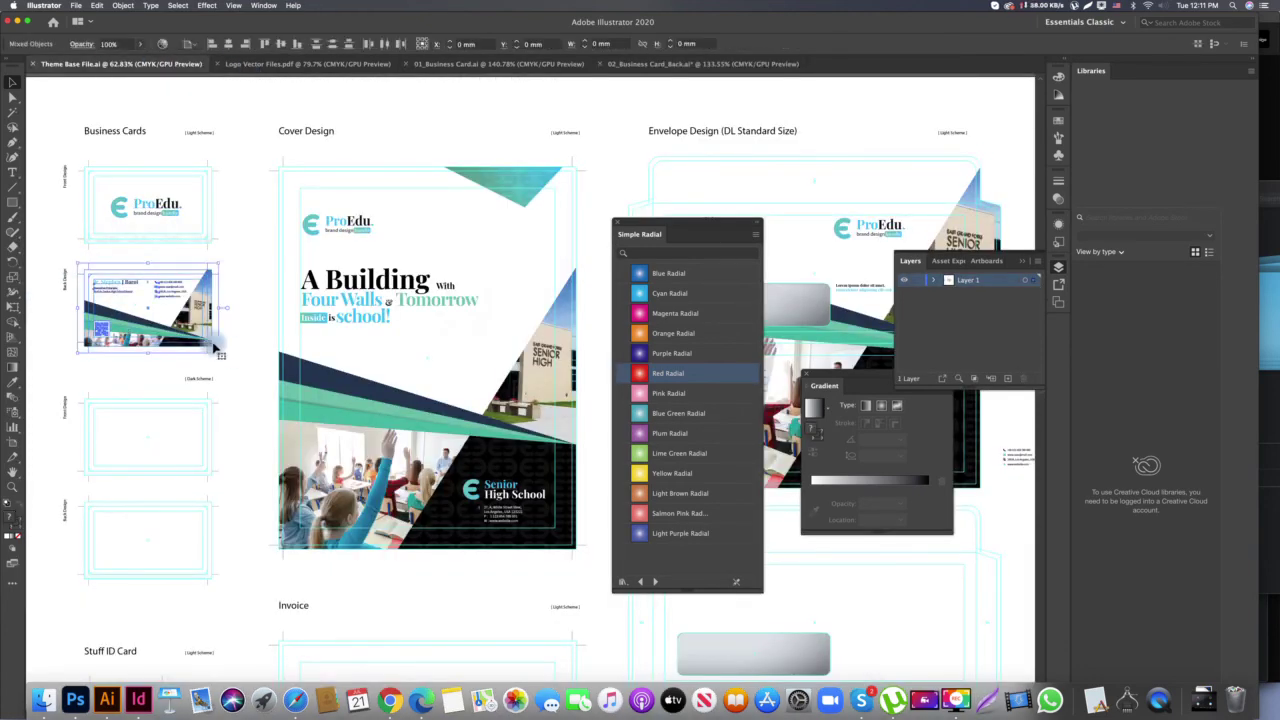
click(233, 340)
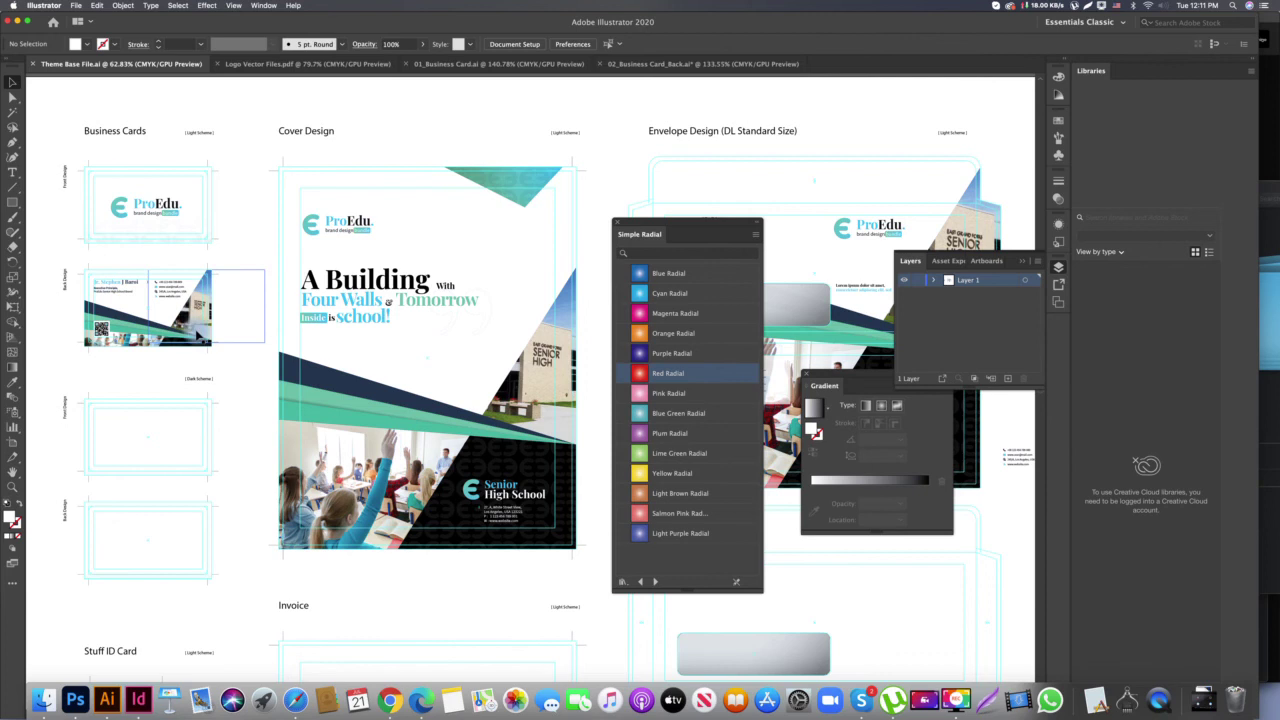
click(216, 344)
click(217, 346)
click(217, 346)
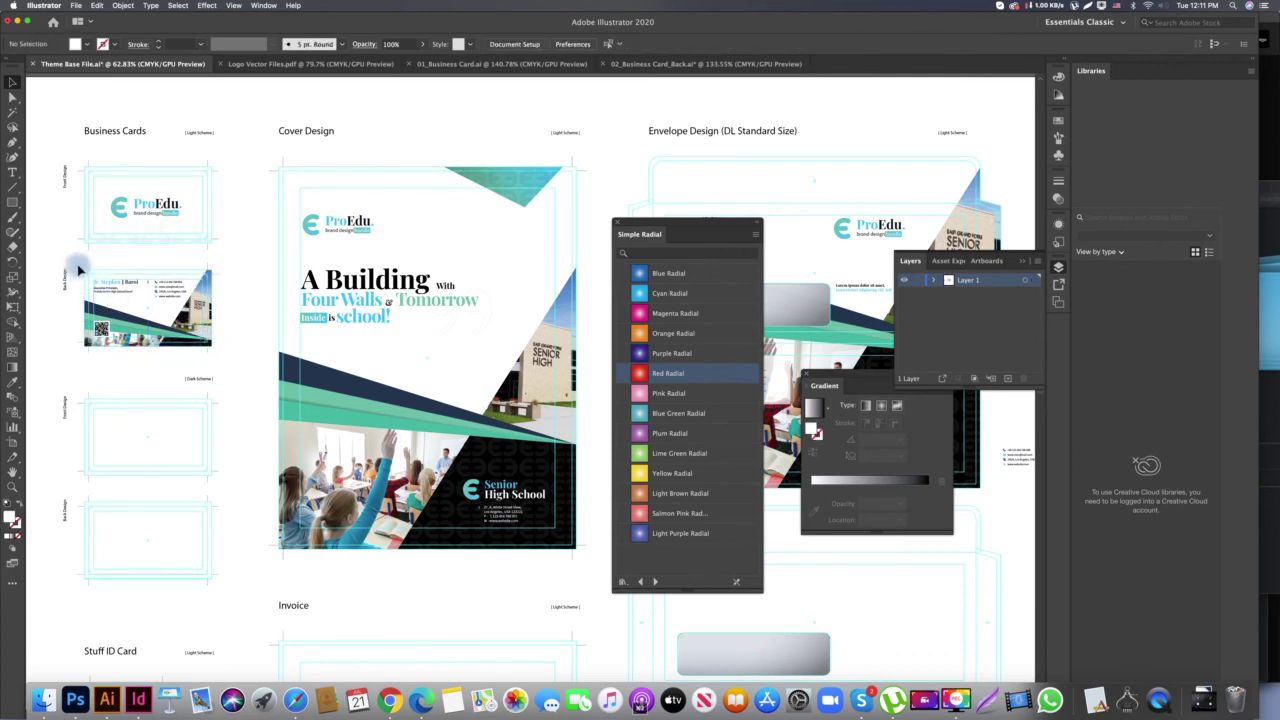
click(213, 355)
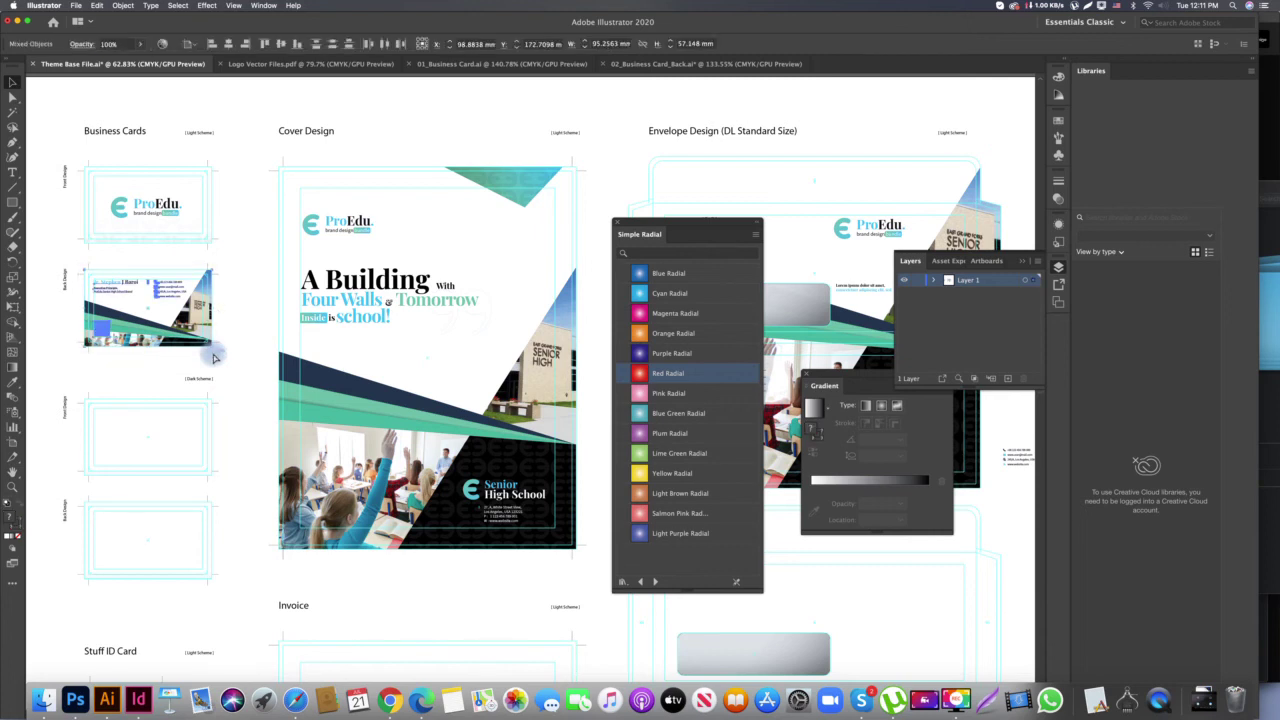
Paste the ProEdu back design into 02_Business Card_Back.ai and align it with the card's bleed area
click(700, 63)
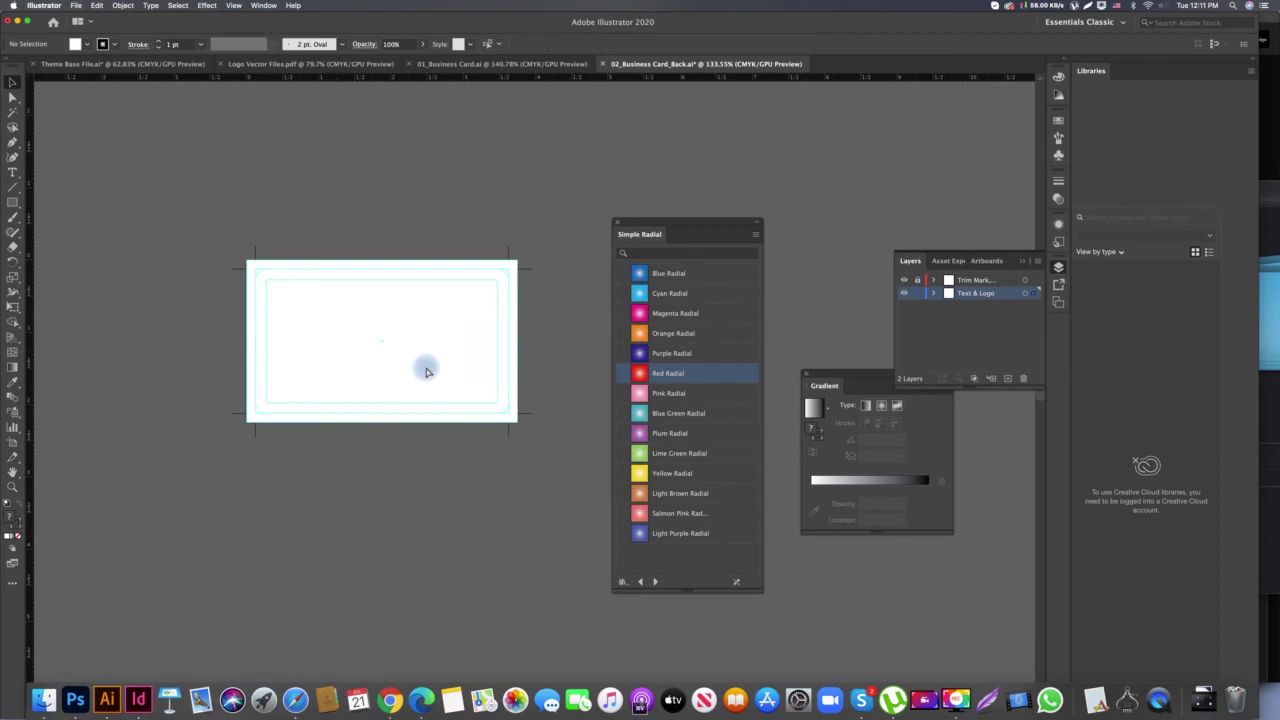
key(super+v)
drag(337, 311, 327, 458)
key(z)
key(v)
key(super+0)
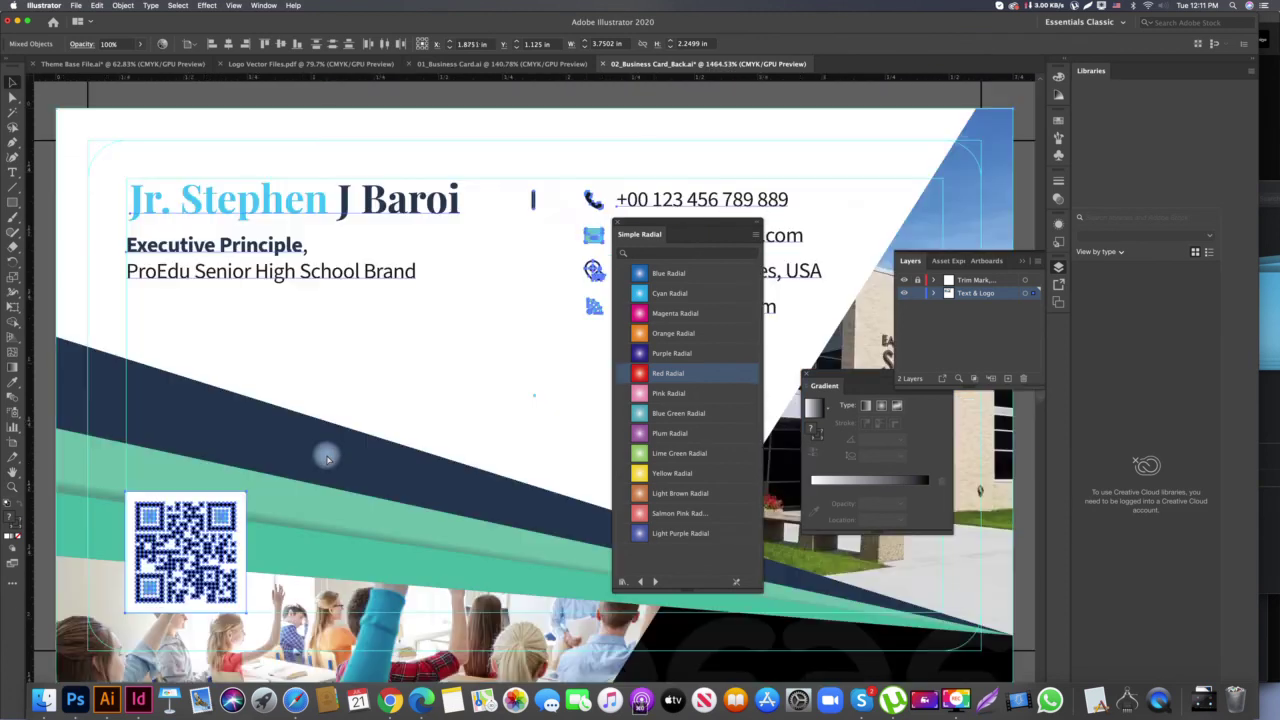
Deselect the placed back design, save 02_Business Card_Back.ai and compare it with the front card document
key(z)
drag(573, 260, 429, 320)
key(space)
drag(519, 302, 349, 279)
key(v)
click(463, 495)
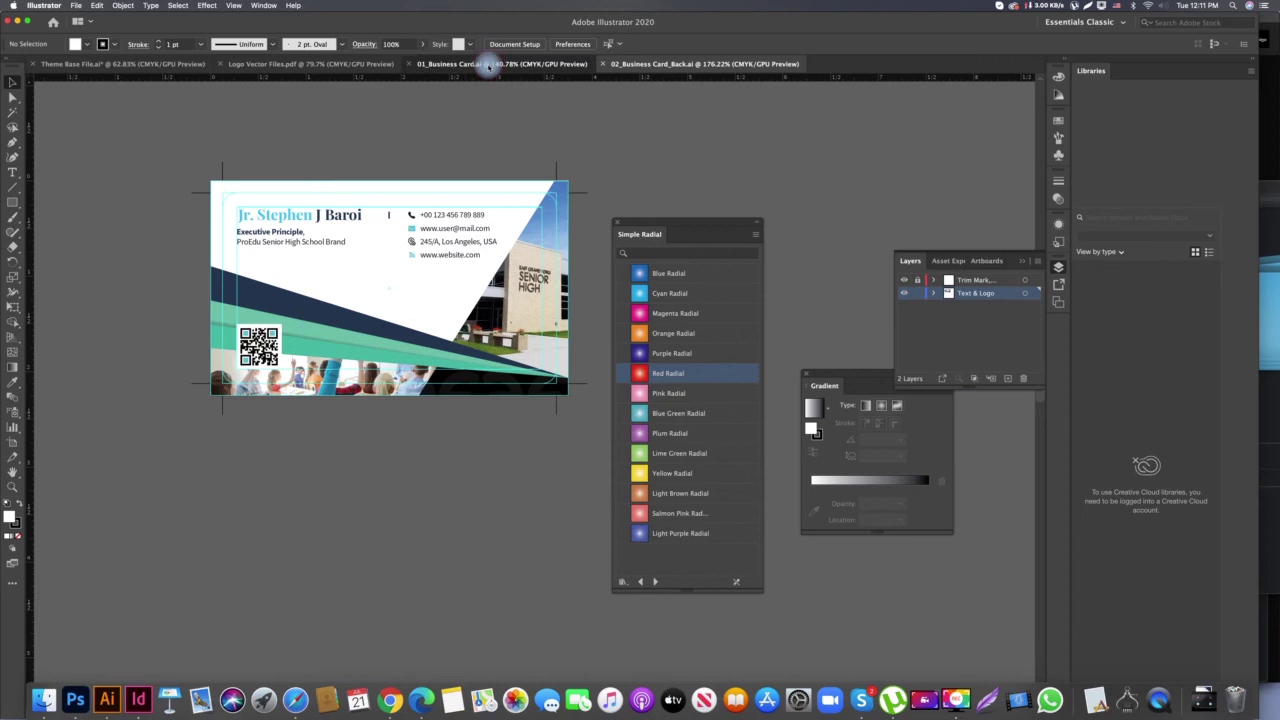
click(488, 64)
click(668, 64)
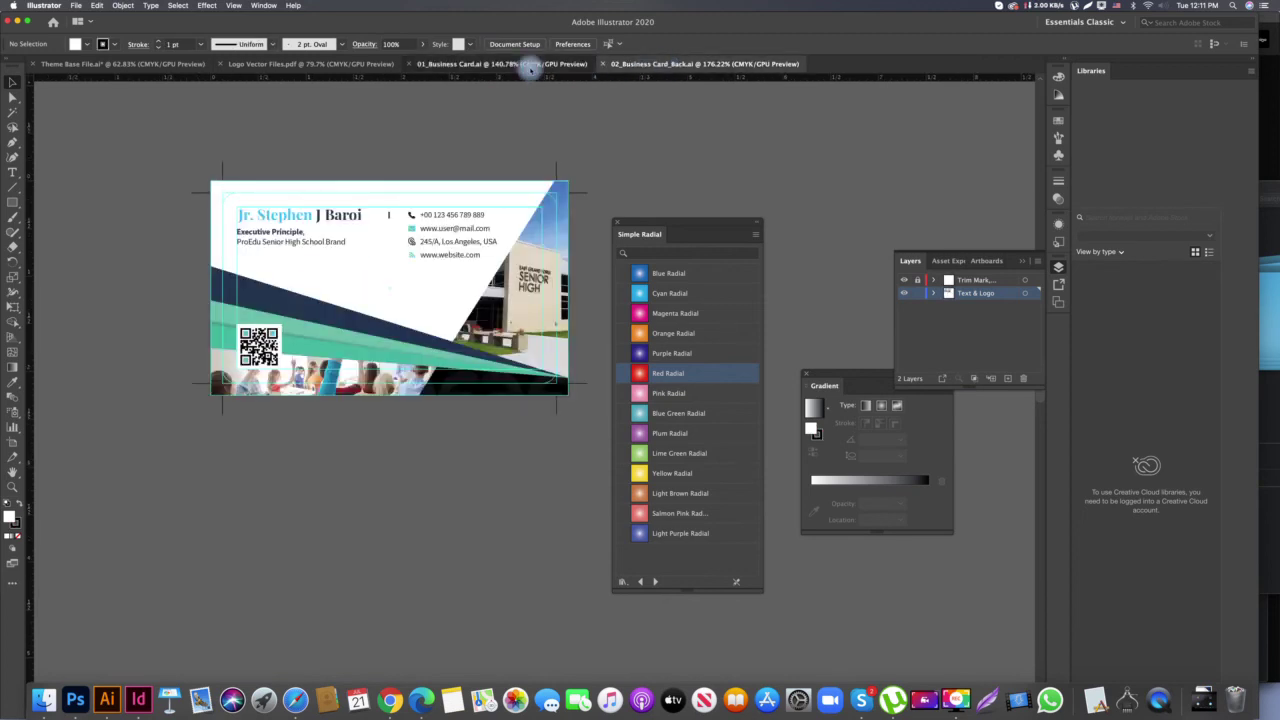
click(528, 64)
click(668, 64)
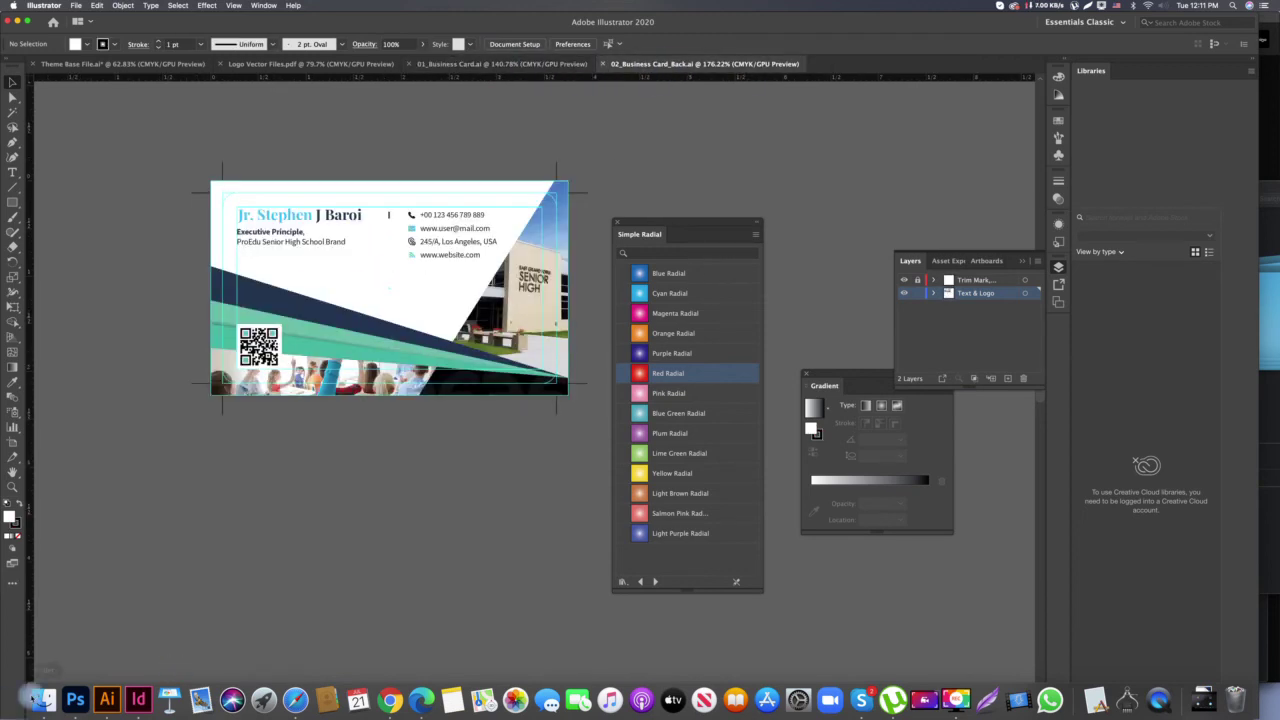
Switch to Finder and view the contents of the EPS_CS5 Format folder in 01 Business Cards
click(44, 700)
click(647, 241)
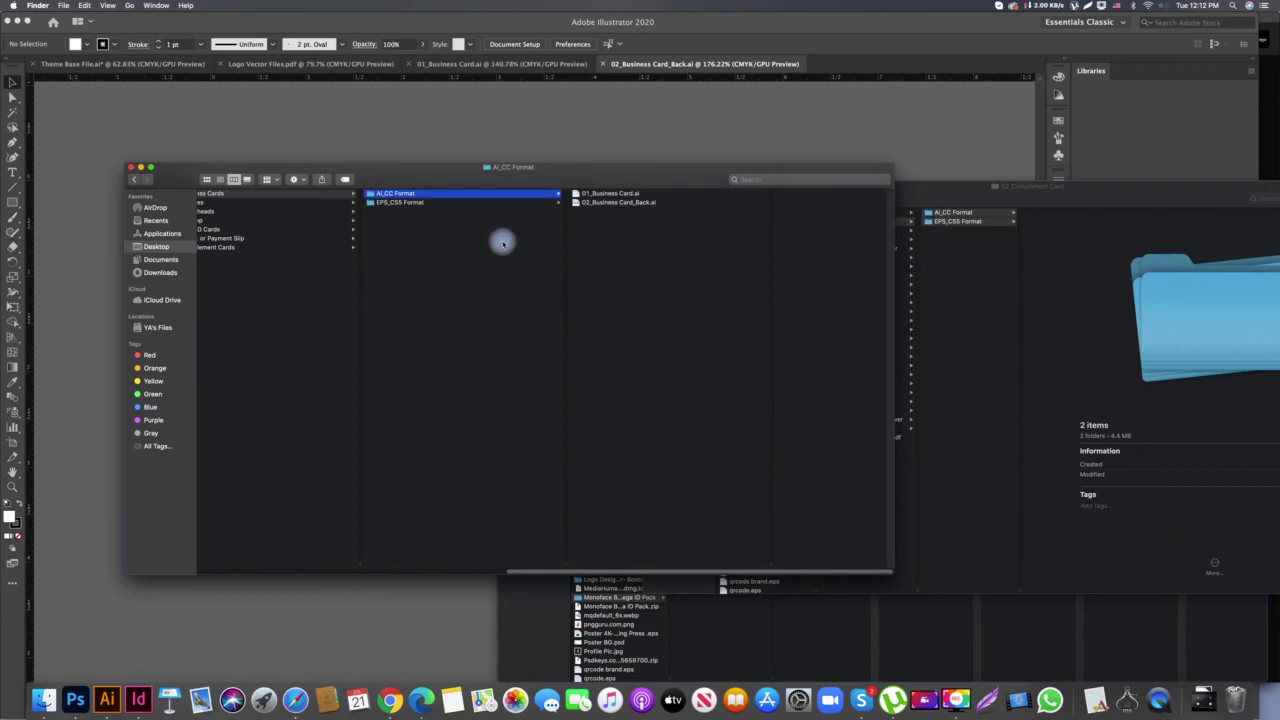
click(500, 202)
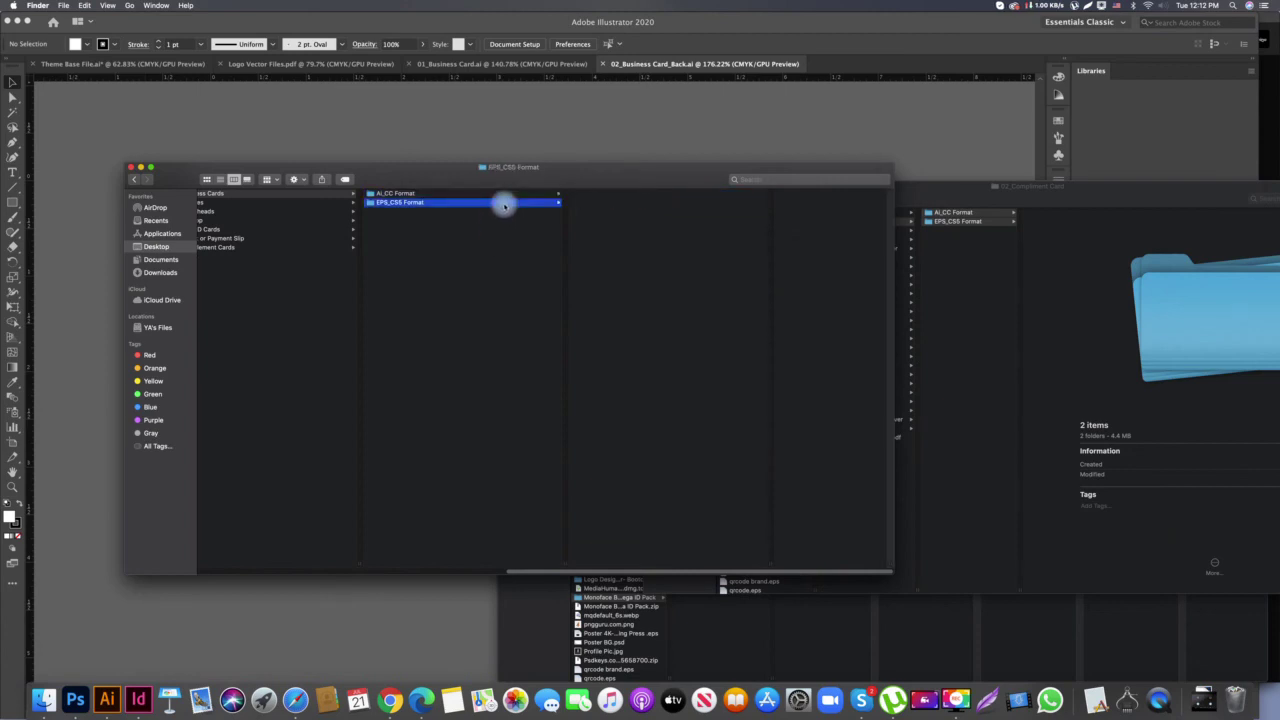
Preview the saved 01_Business Card.ai and 02_Business Card_Back.ai files in the AI_CC Format folder
click(491, 193)
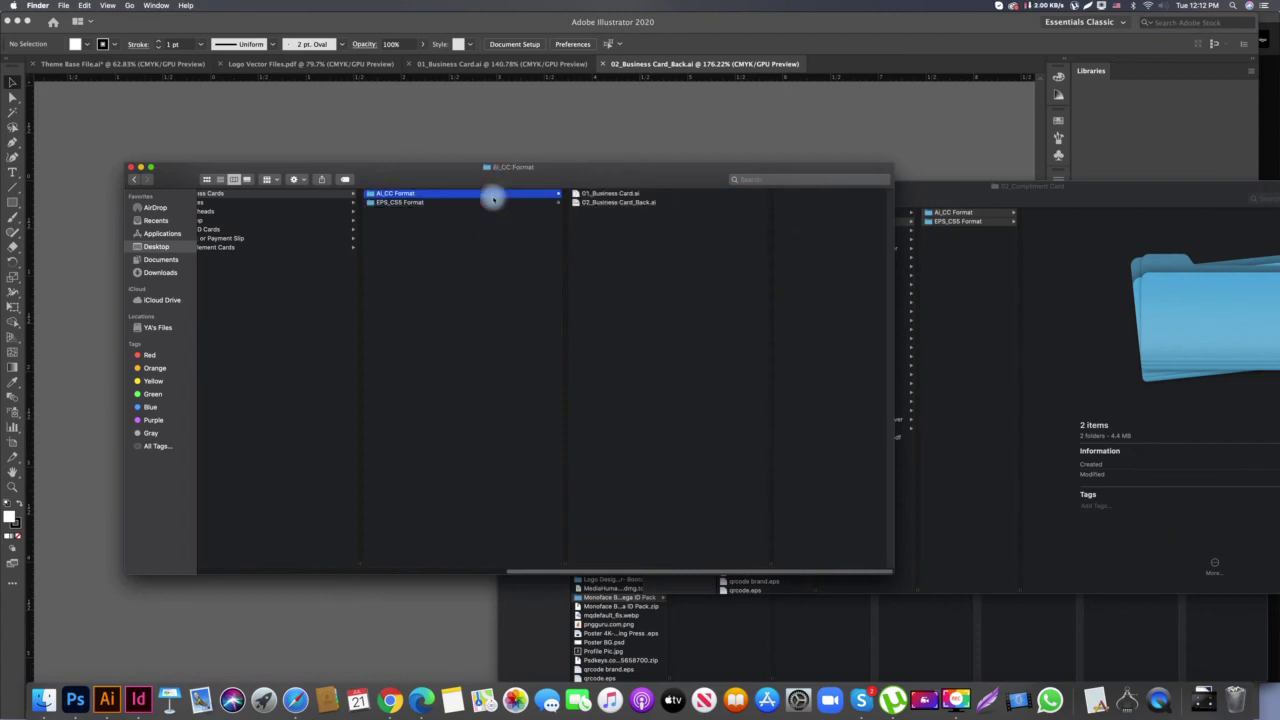
click(617, 194)
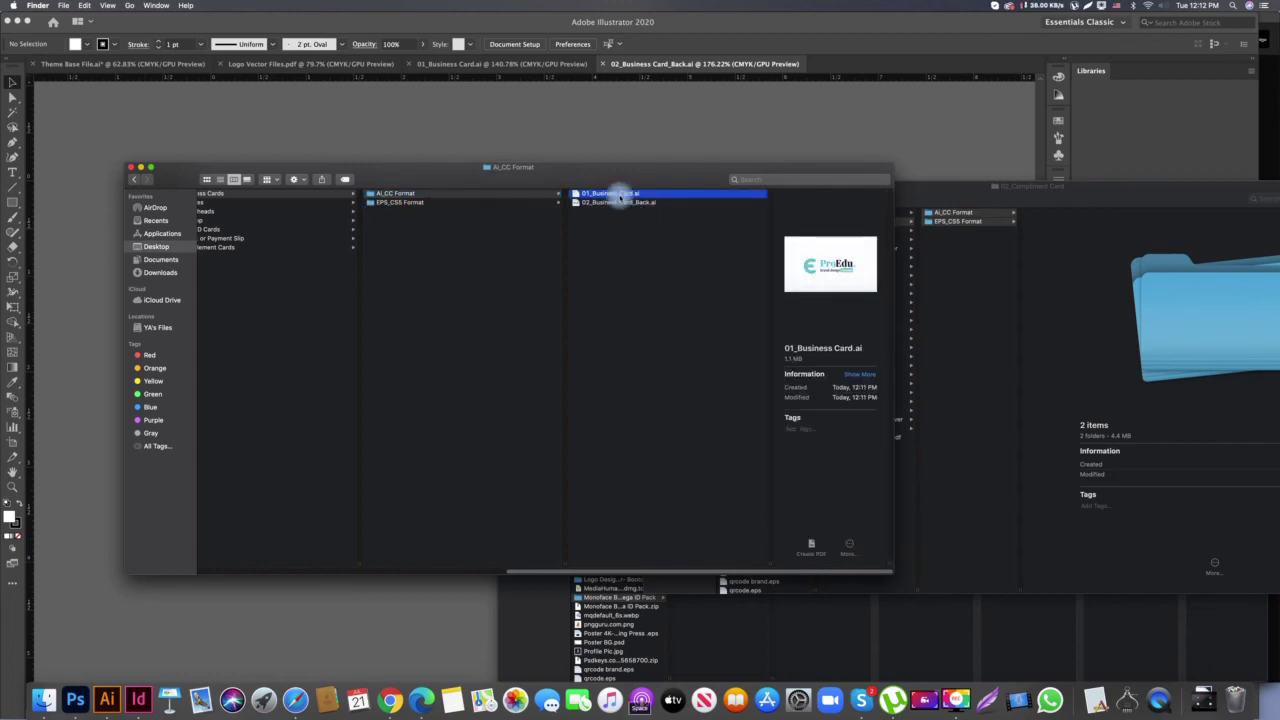
key(space)
key(space)
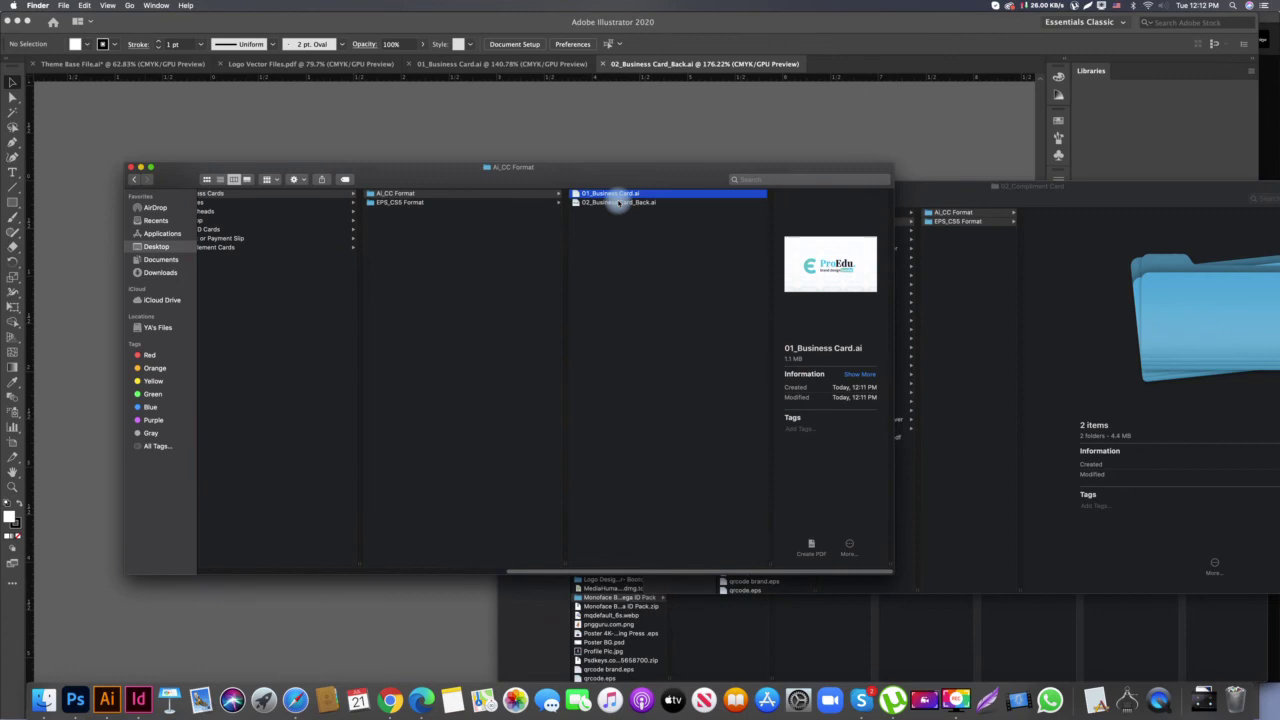
click(619, 203)
key(space)
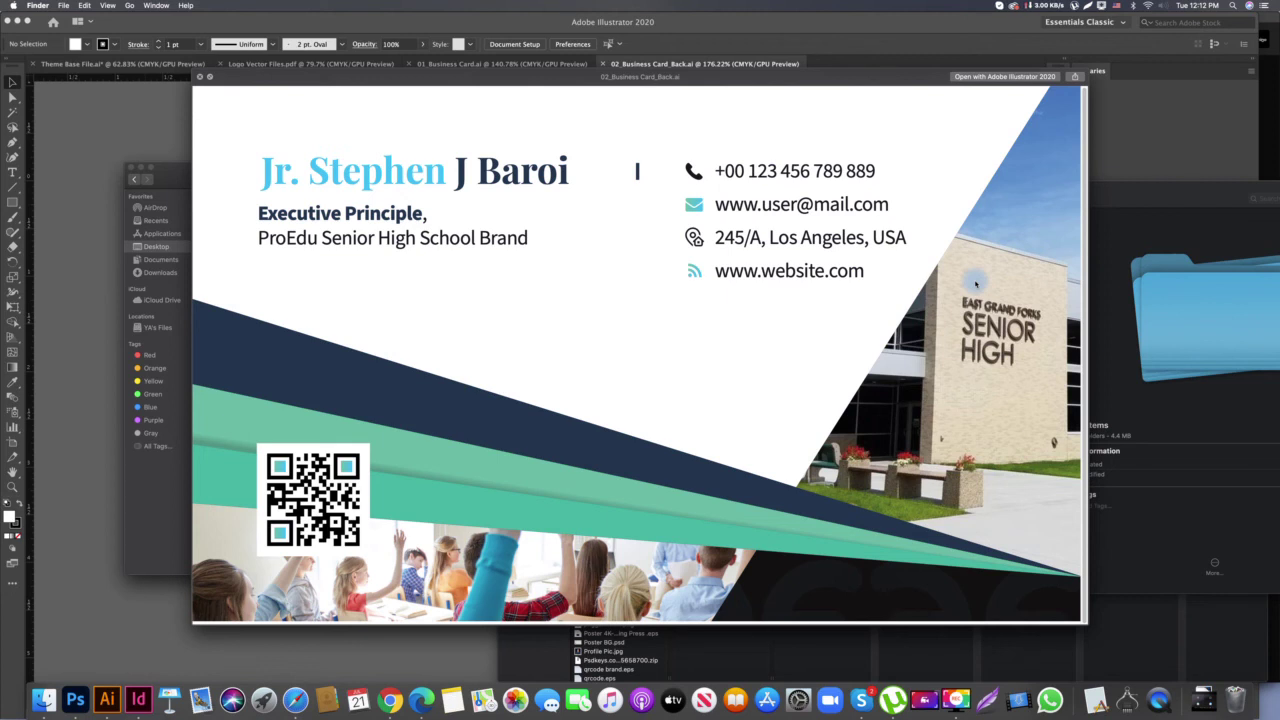
key(space)
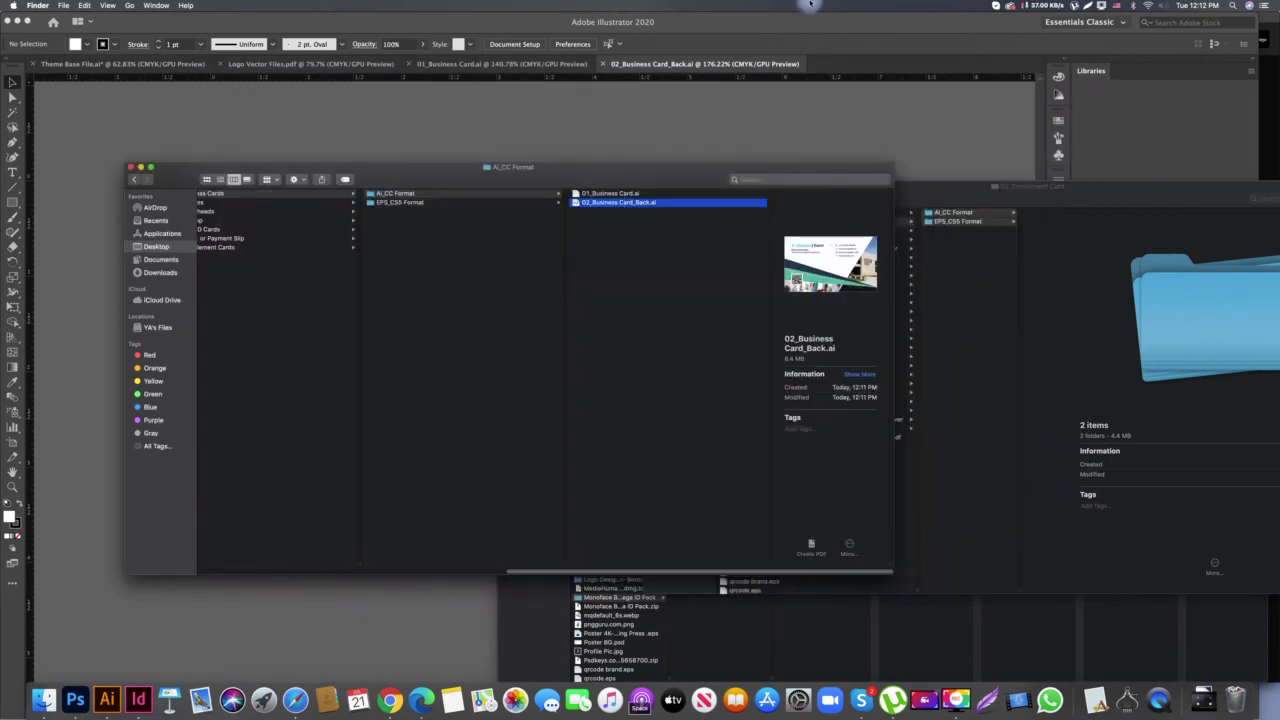
Browse the 01 Business Cards format folders and 02 Invoices, and return to the ii. Stationery Templates folder
click(573, 250)
click(430, 228)
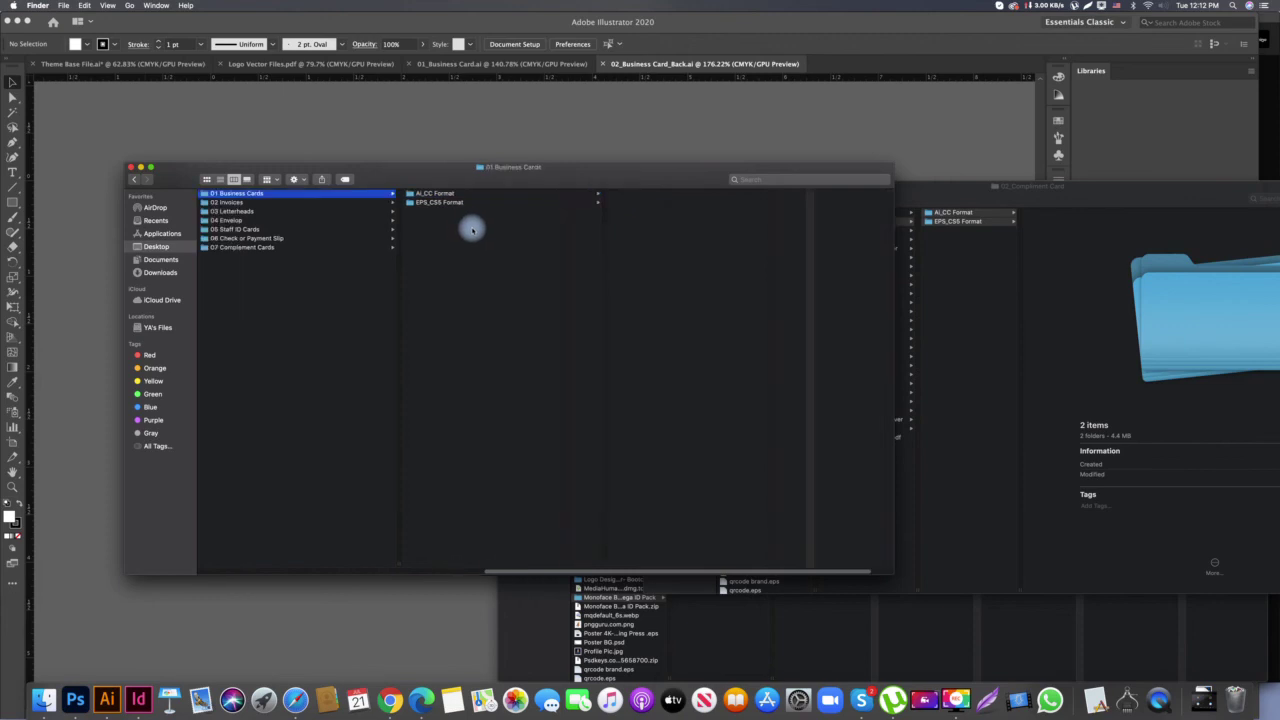
click(458, 203)
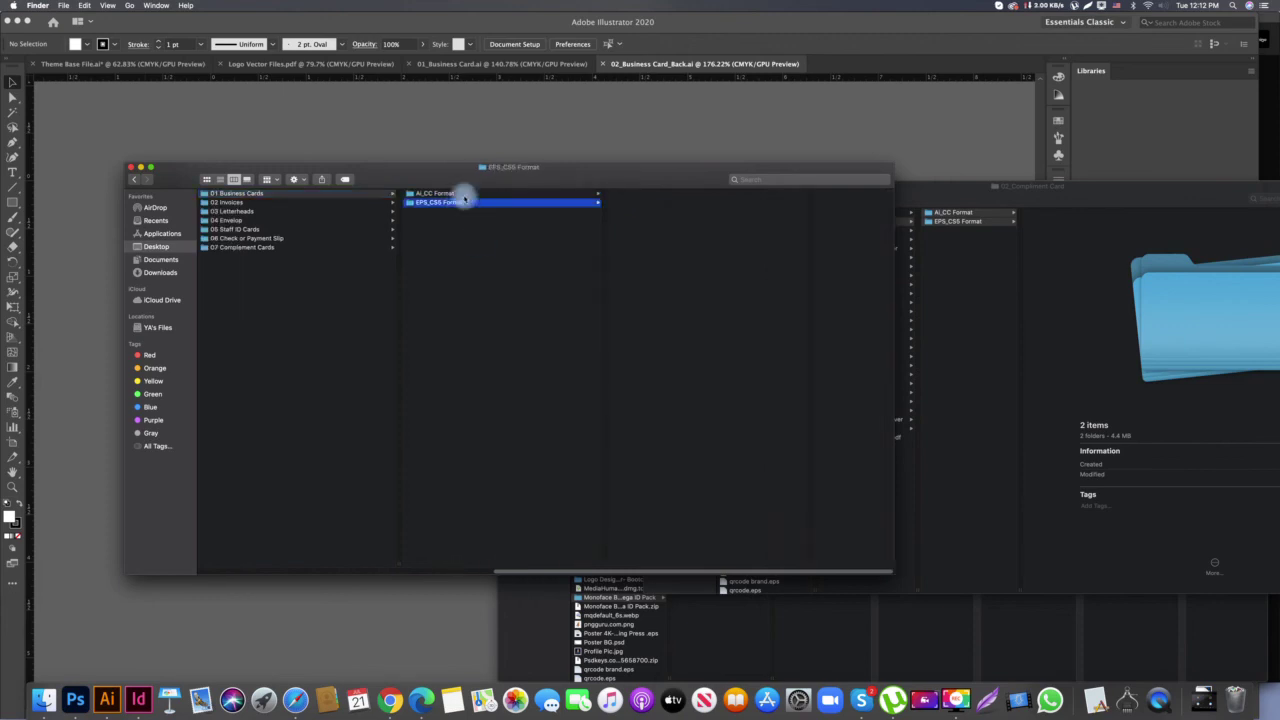
click(446, 194)
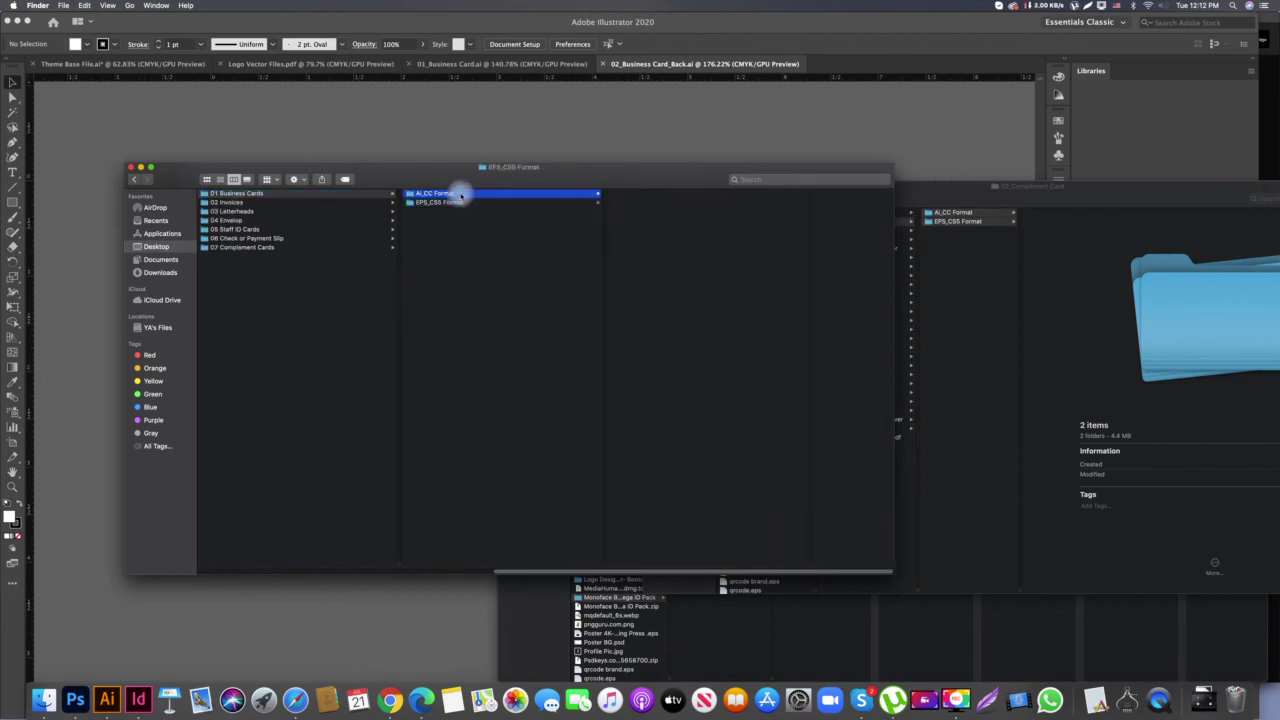
click(445, 203)
click(463, 234)
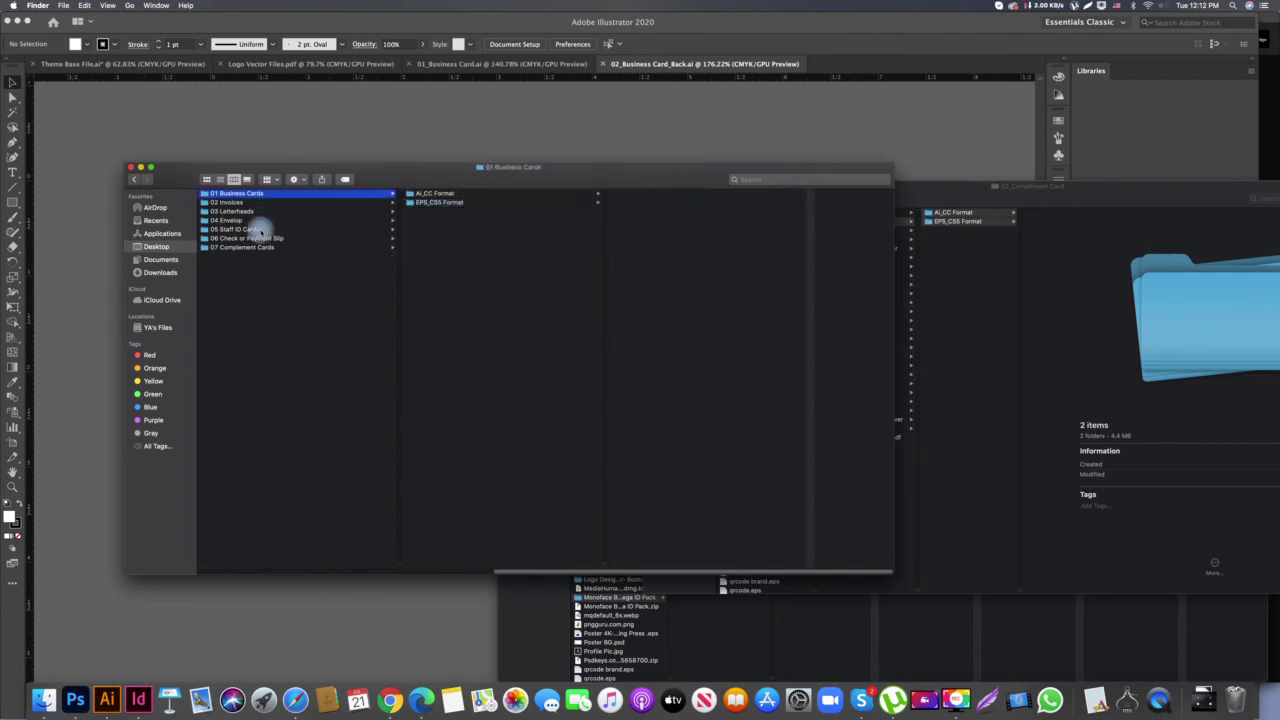
click(268, 203)
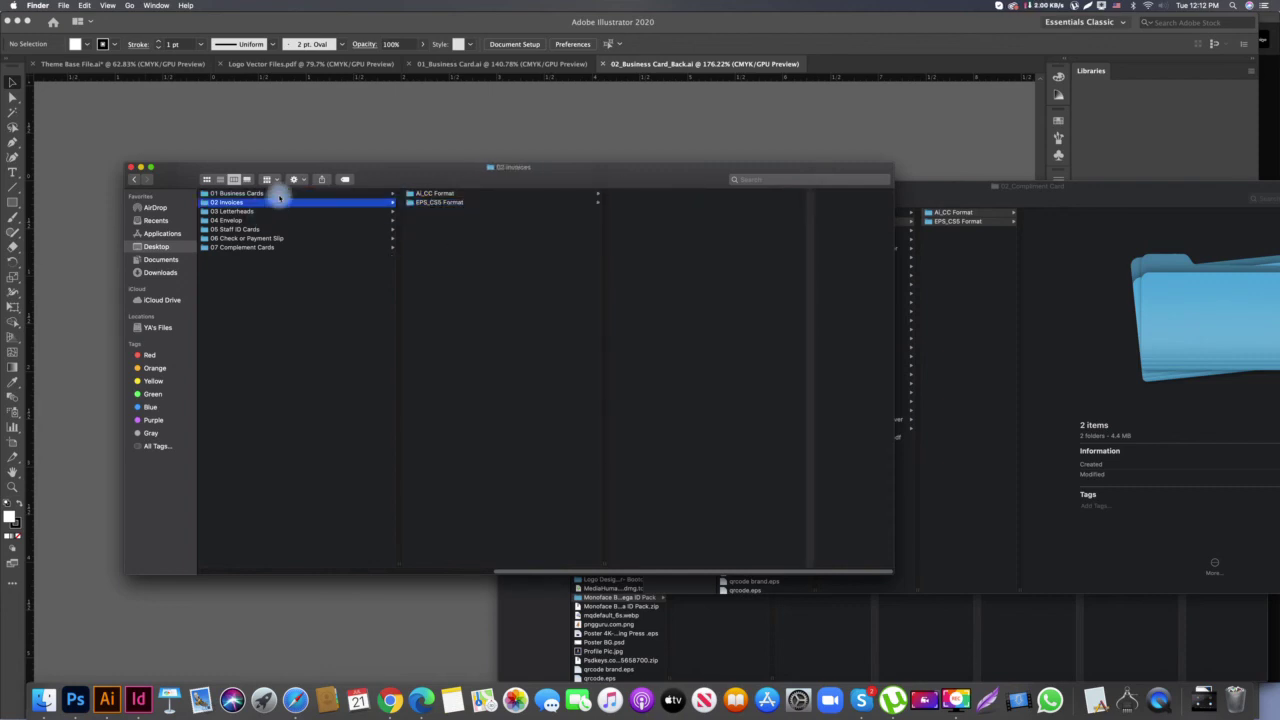
click(316, 422)
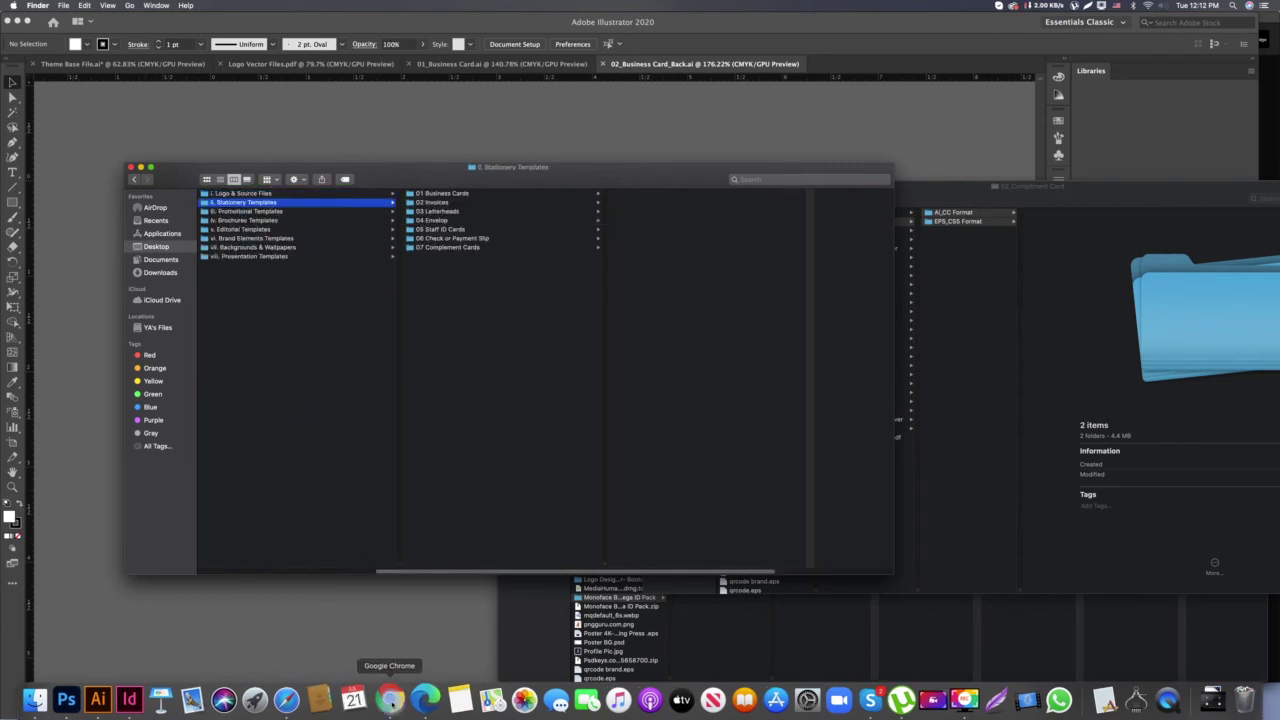
Switch to Illustrator and examine the light-scheme Cover Design in Theme Base File.ai, trial-selecting its artwork with and without the trim marks
click(103, 699)
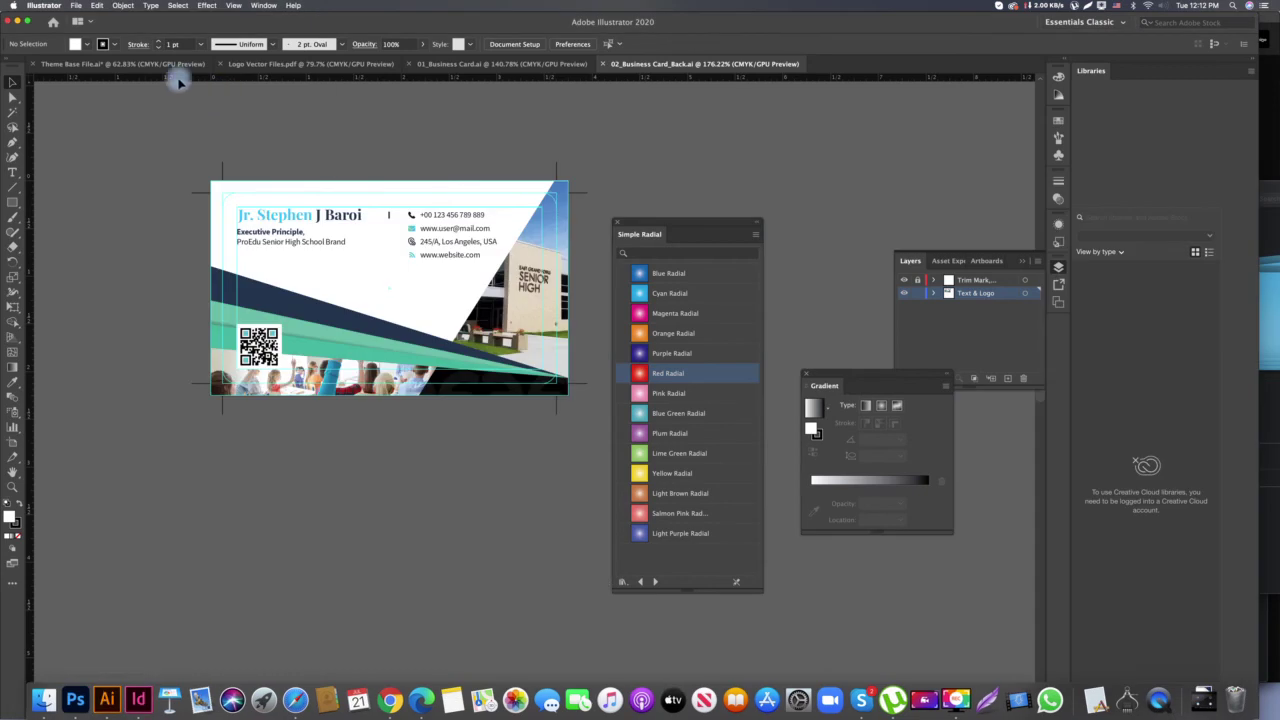
click(126, 64)
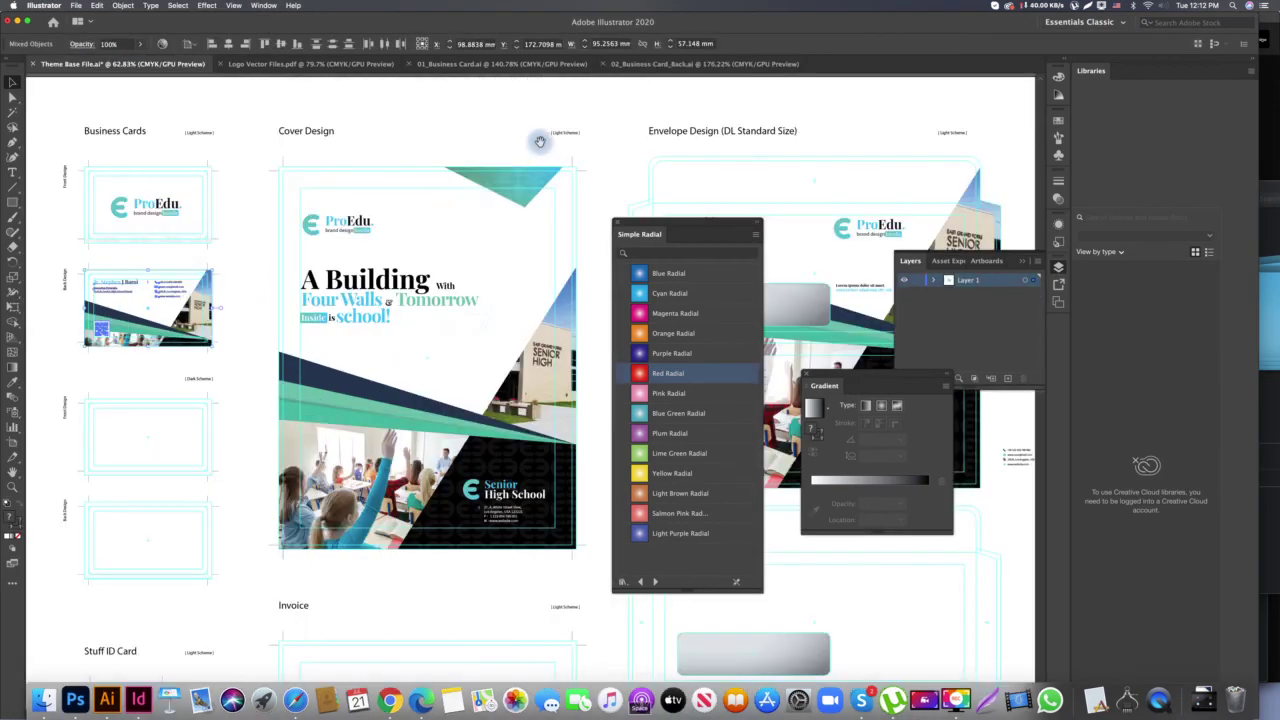
drag(471, 134, 386, 151)
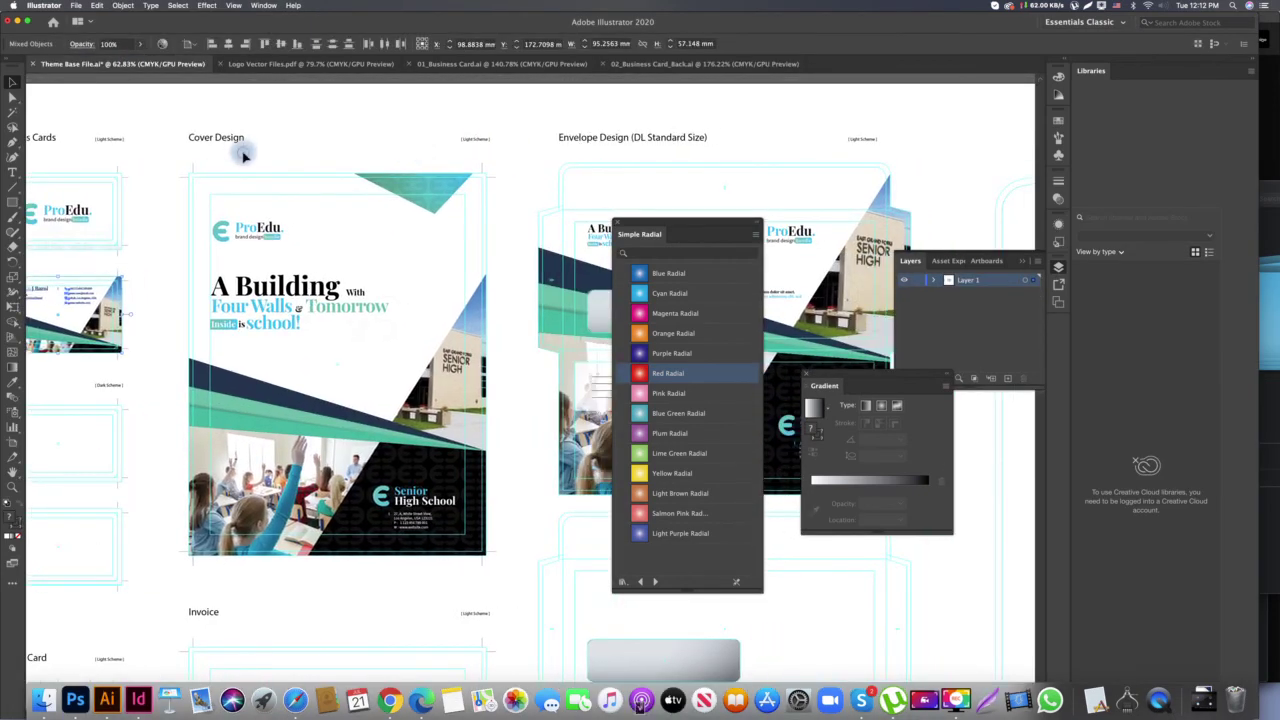
click(184, 196)
drag(165, 198, 463, 537)
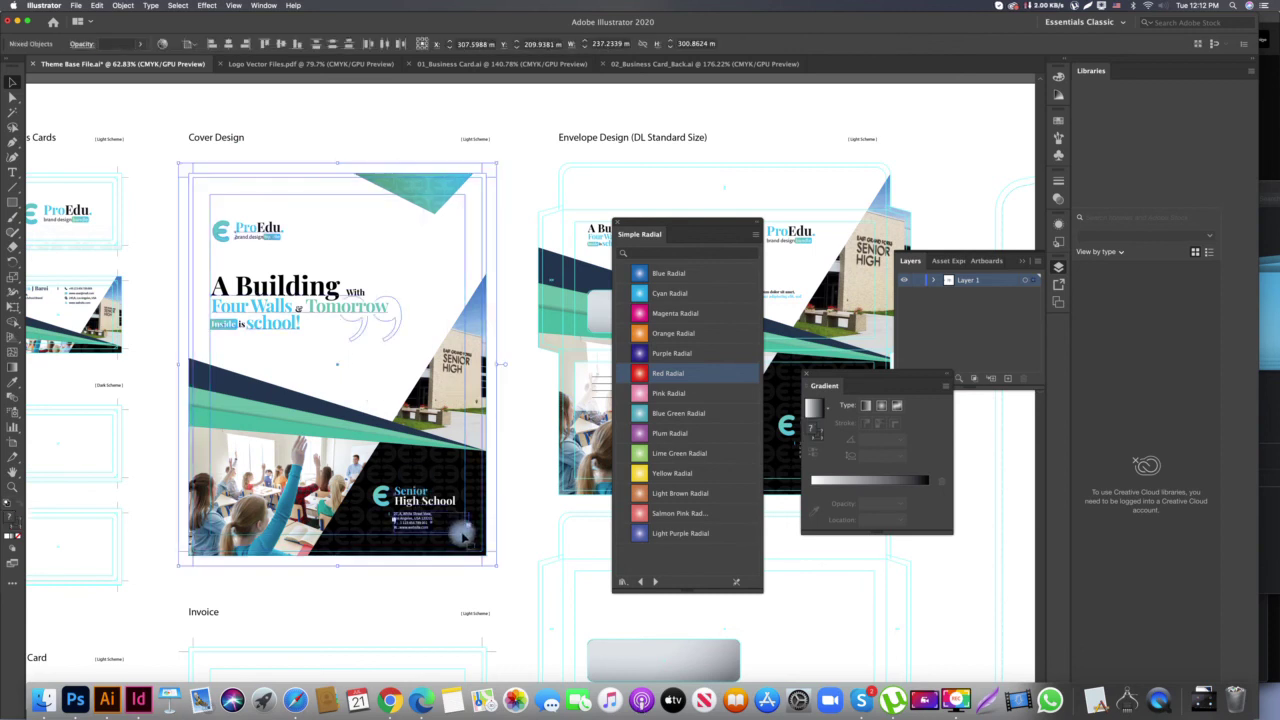
click(523, 527)
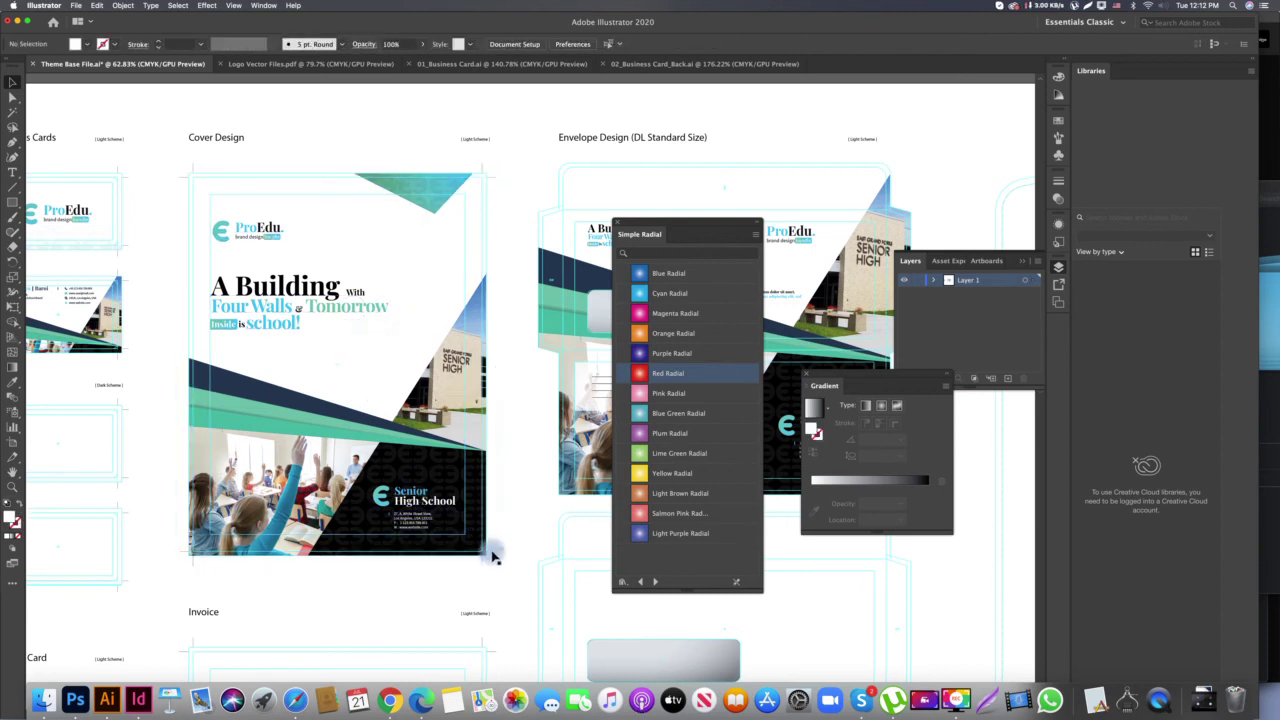
click(493, 557)
click(521, 563)
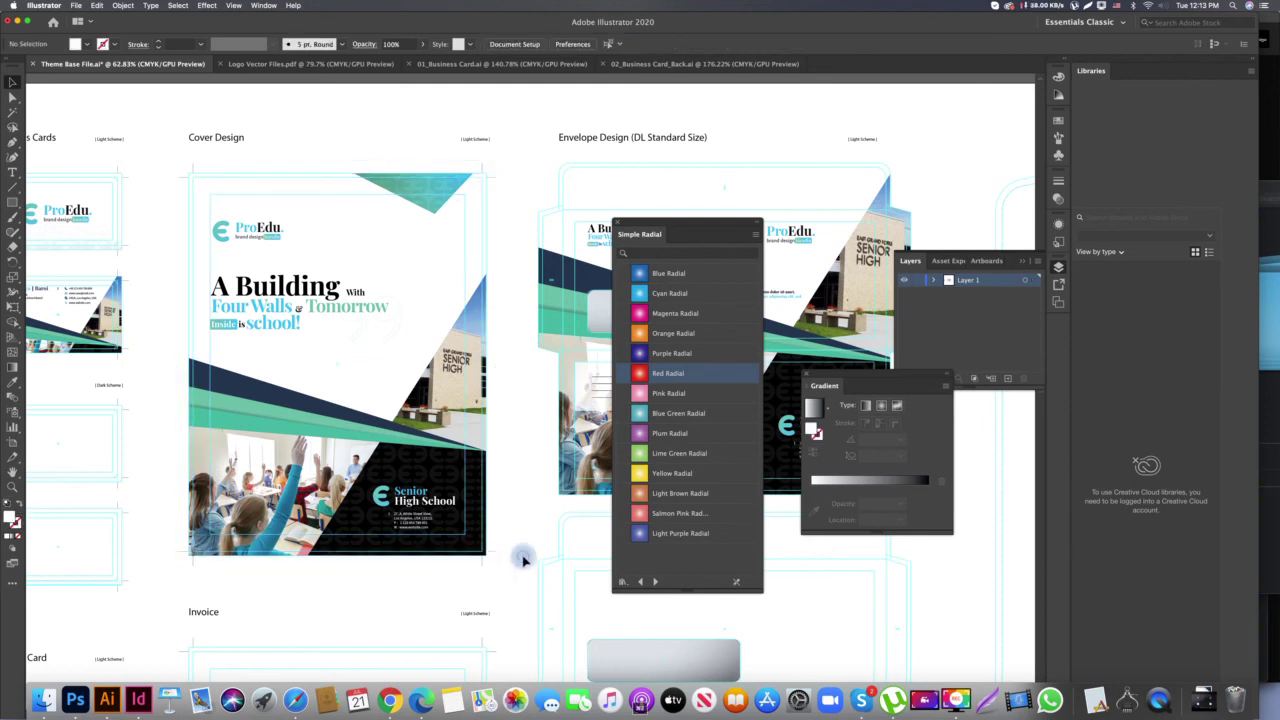
drag(168, 185, 478, 545)
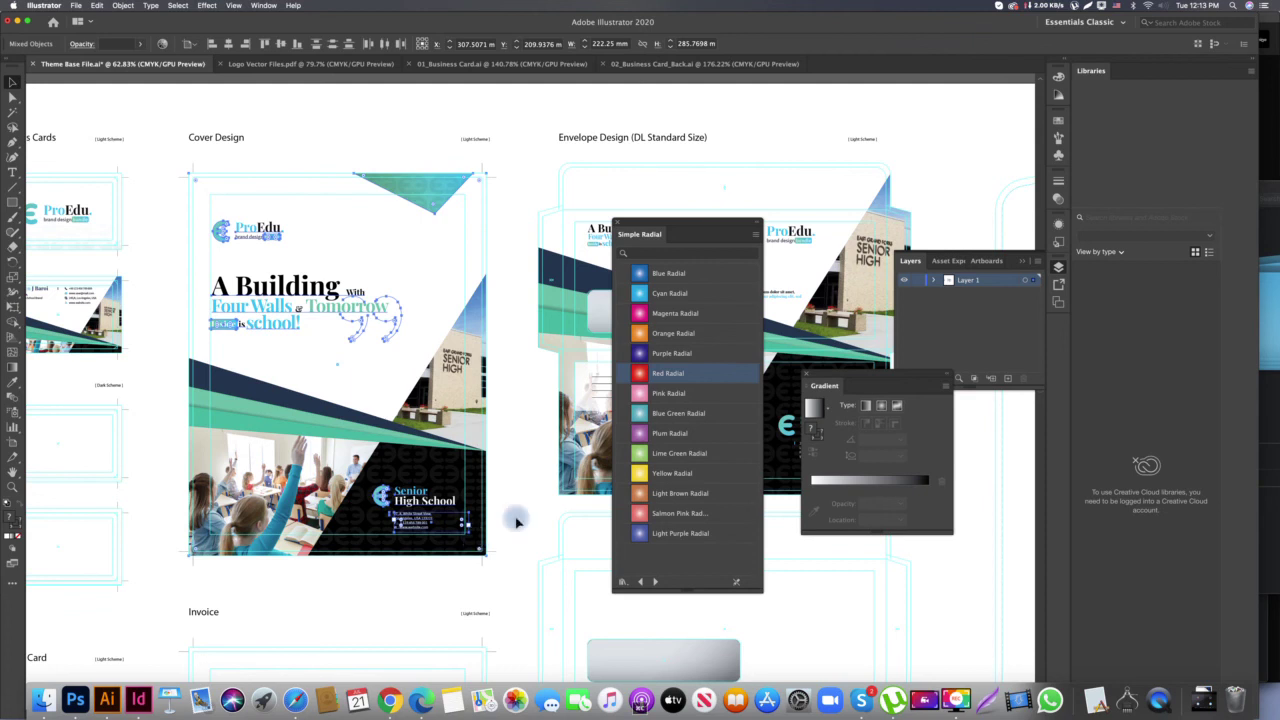
click(503, 450)
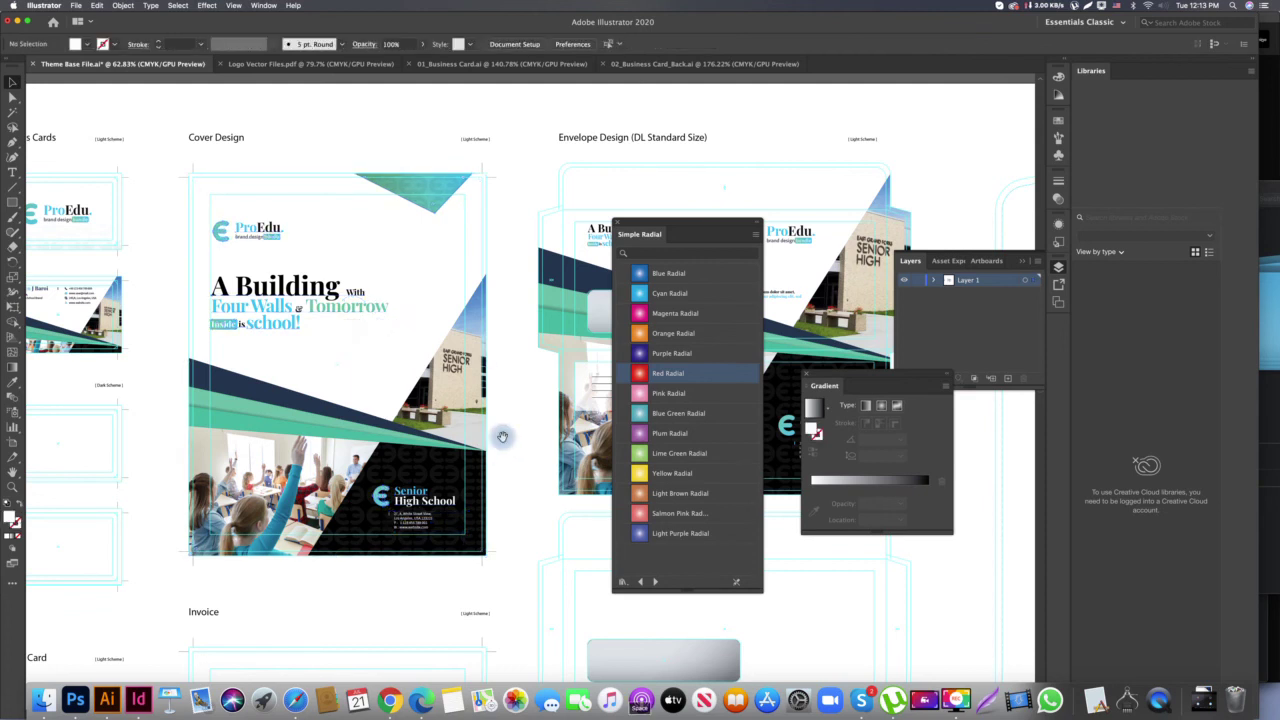
Select and copy the light-scheme DL envelope design in Theme Base File.ai, and deselect it
scroll(464, 438, right, 6)
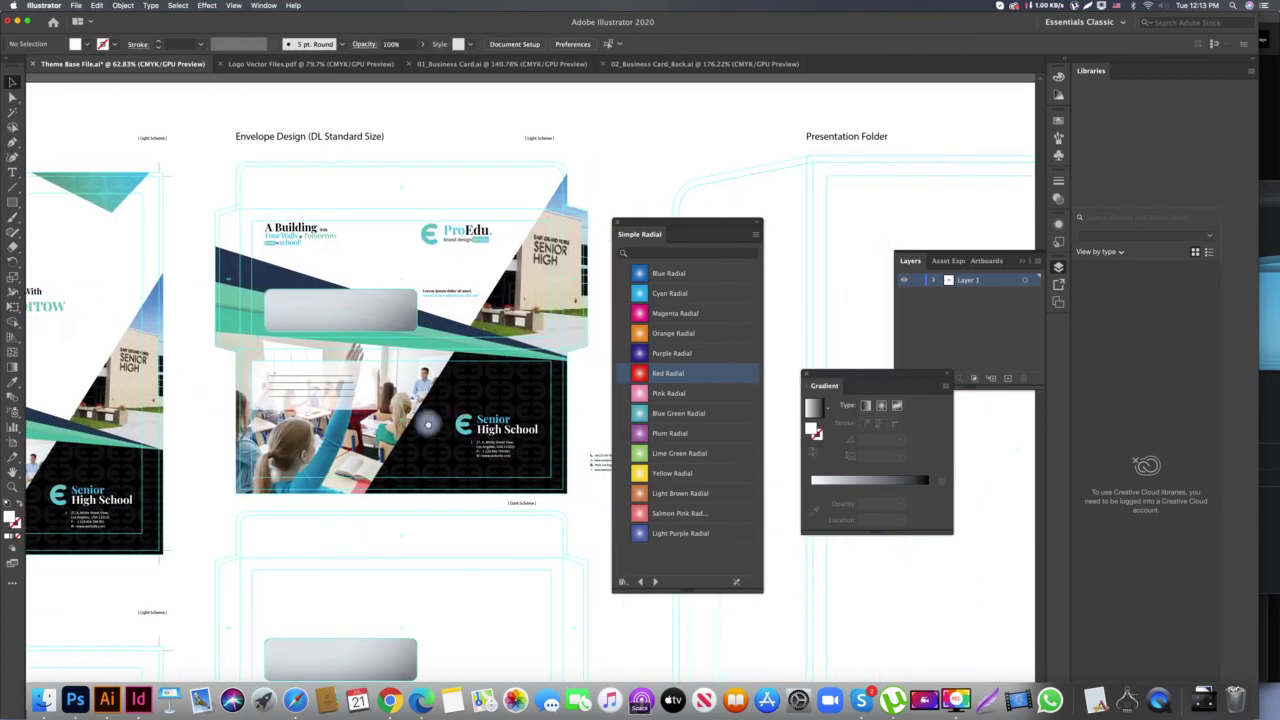
scroll(430, 420, right, 2)
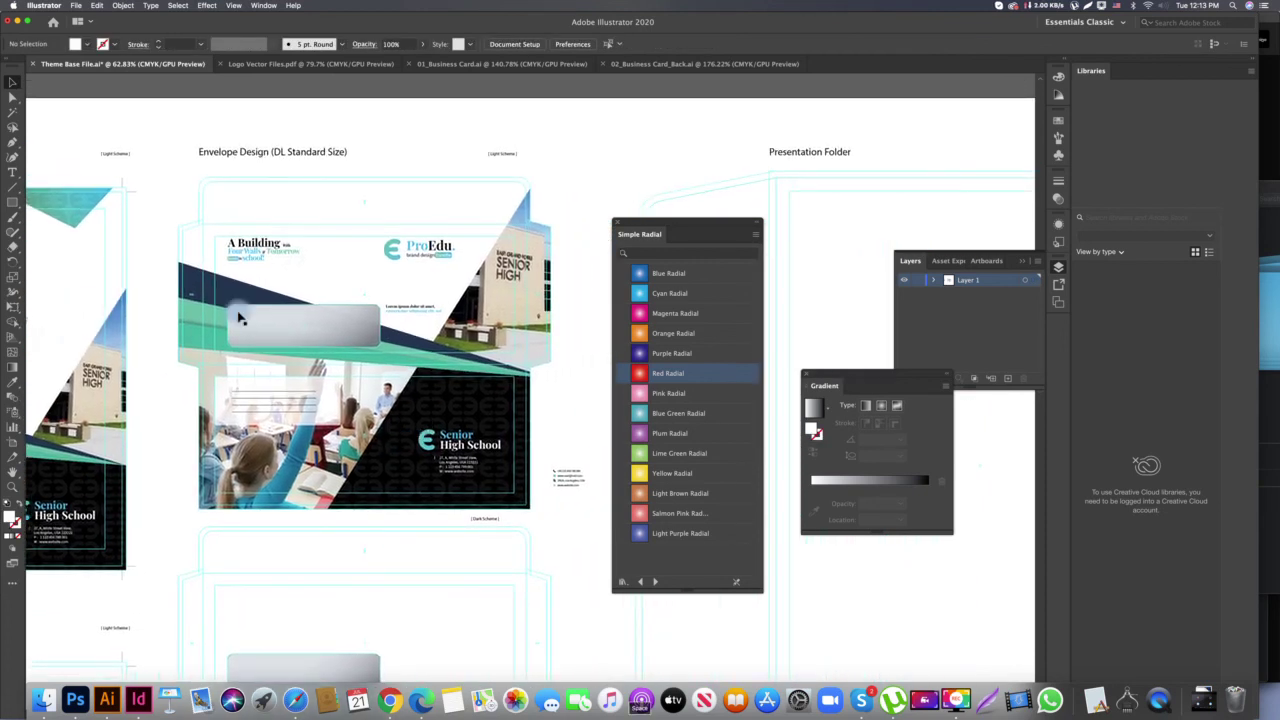
click(539, 509)
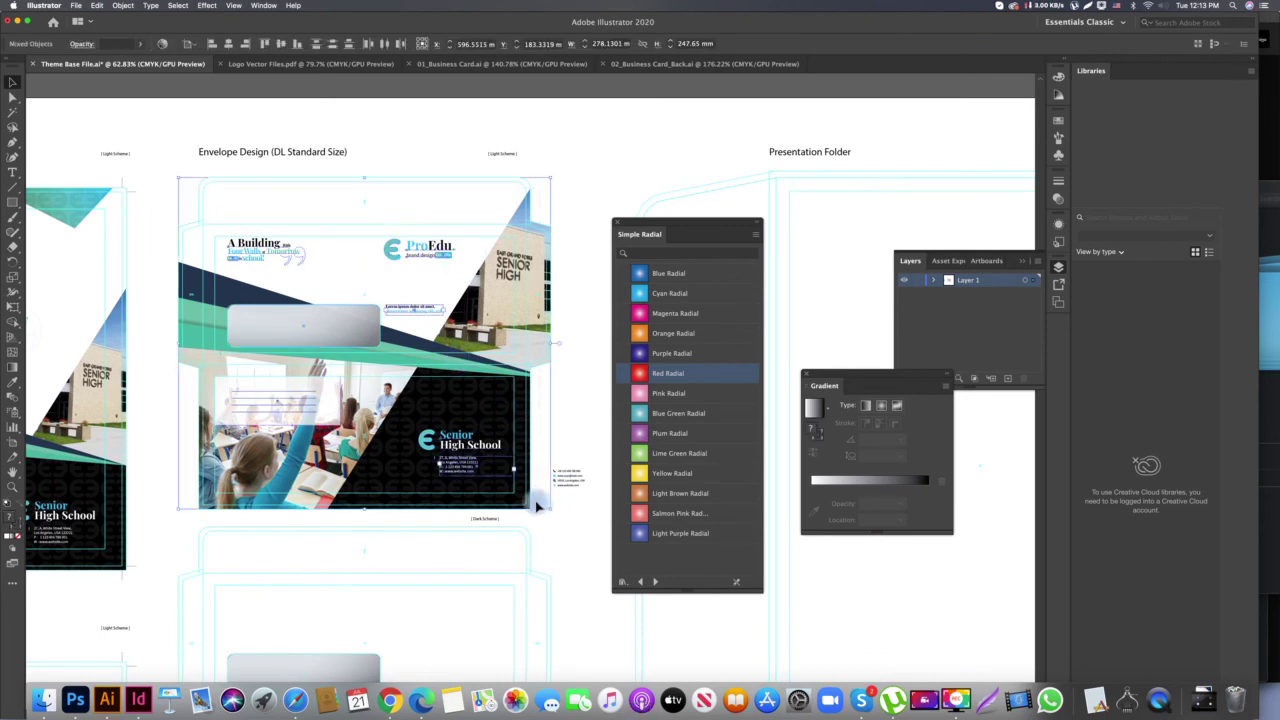
click(562, 408)
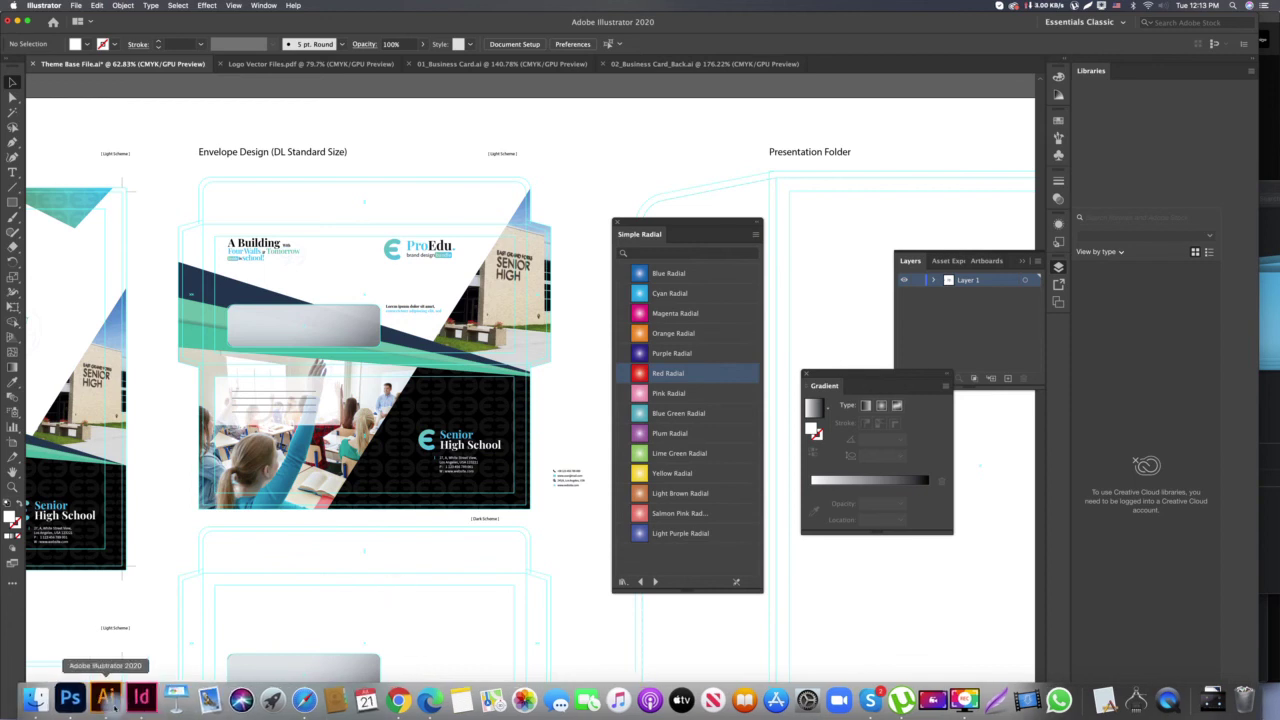
Switch to Finder and open the AI_CC Format folder of the commercial-size envelopes in 04 Envelop
click(43, 698)
click(447, 220)
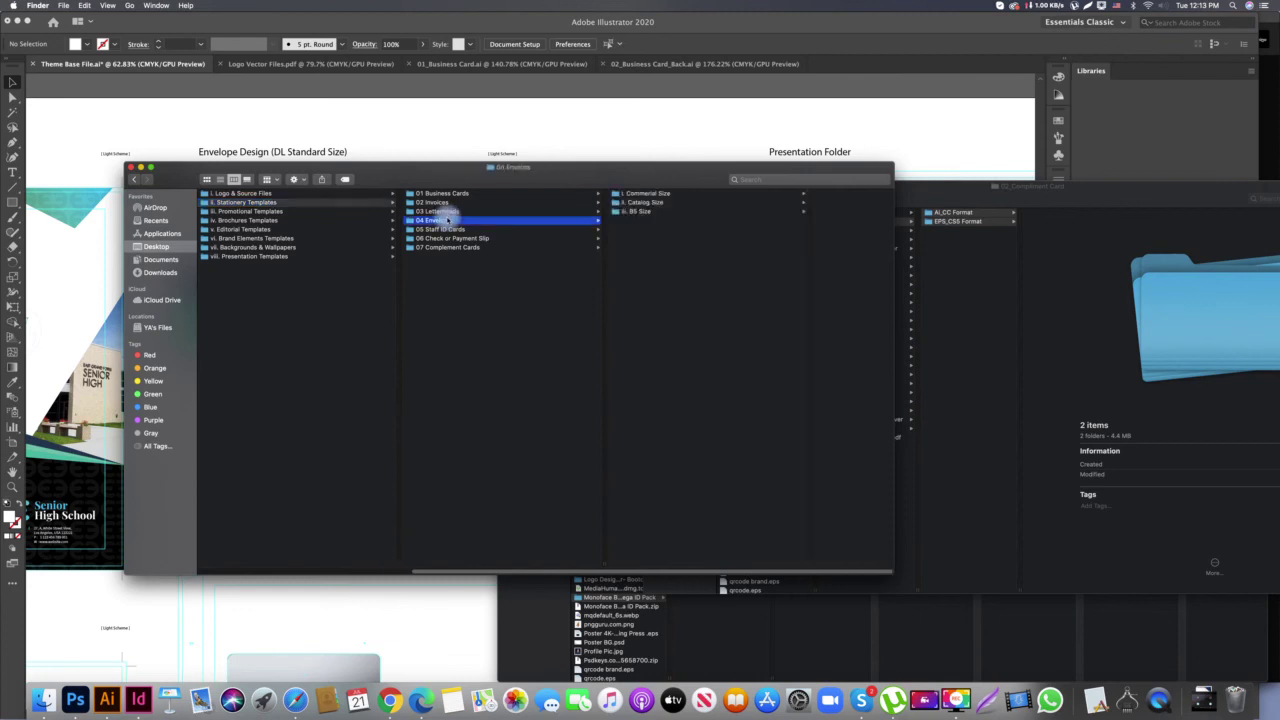
click(648, 193)
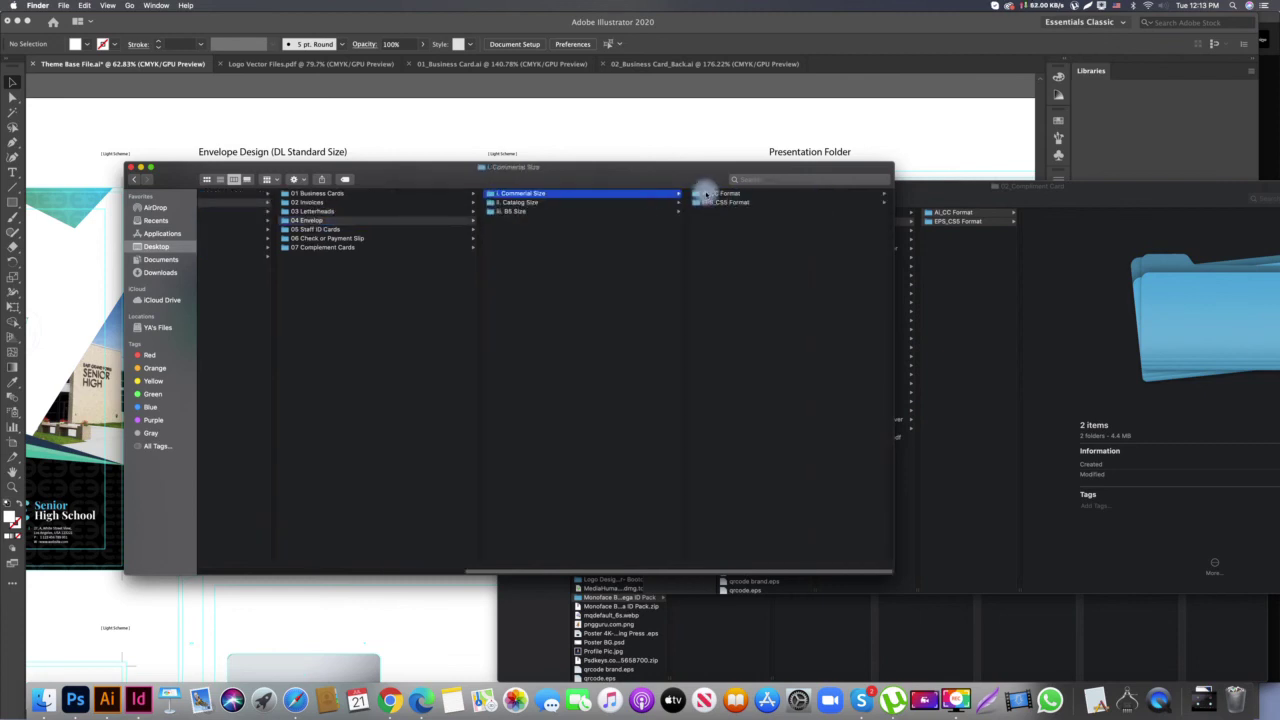
click(706, 193)
click(711, 193)
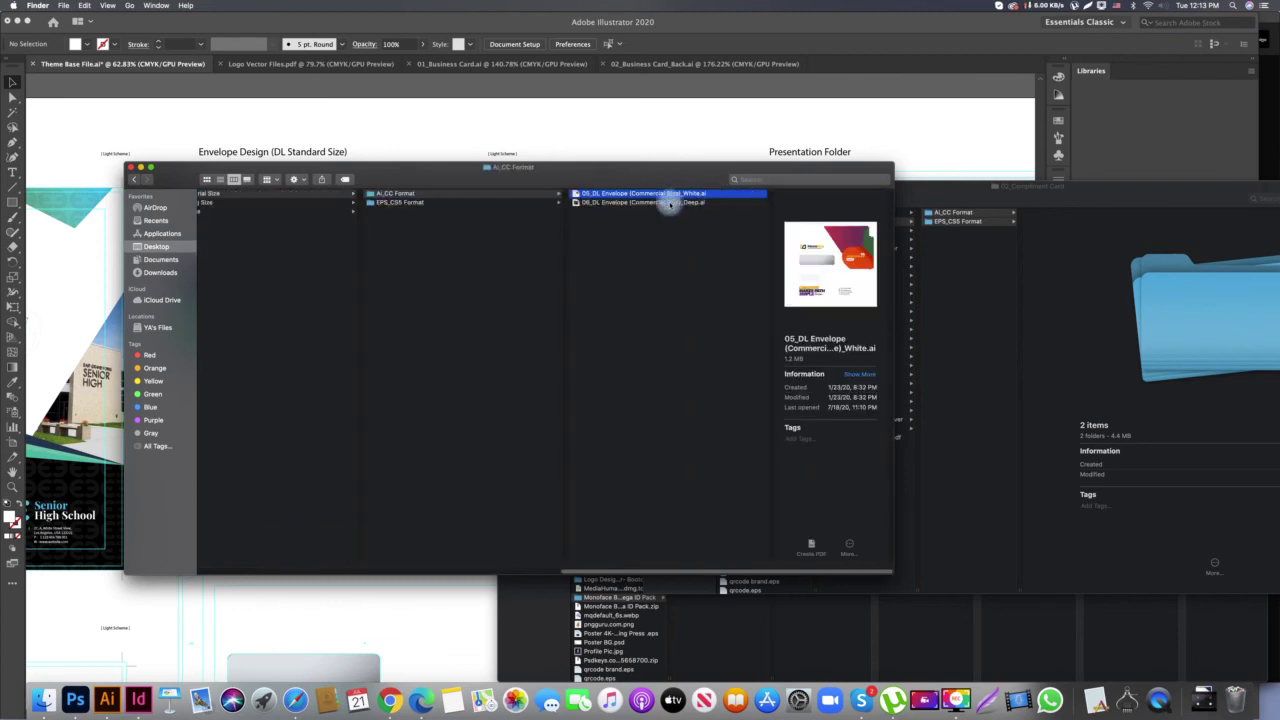
Compare the White and Deep DL envelope files and delete the Deep version
click(664, 202)
click(664, 193)
click(668, 202)
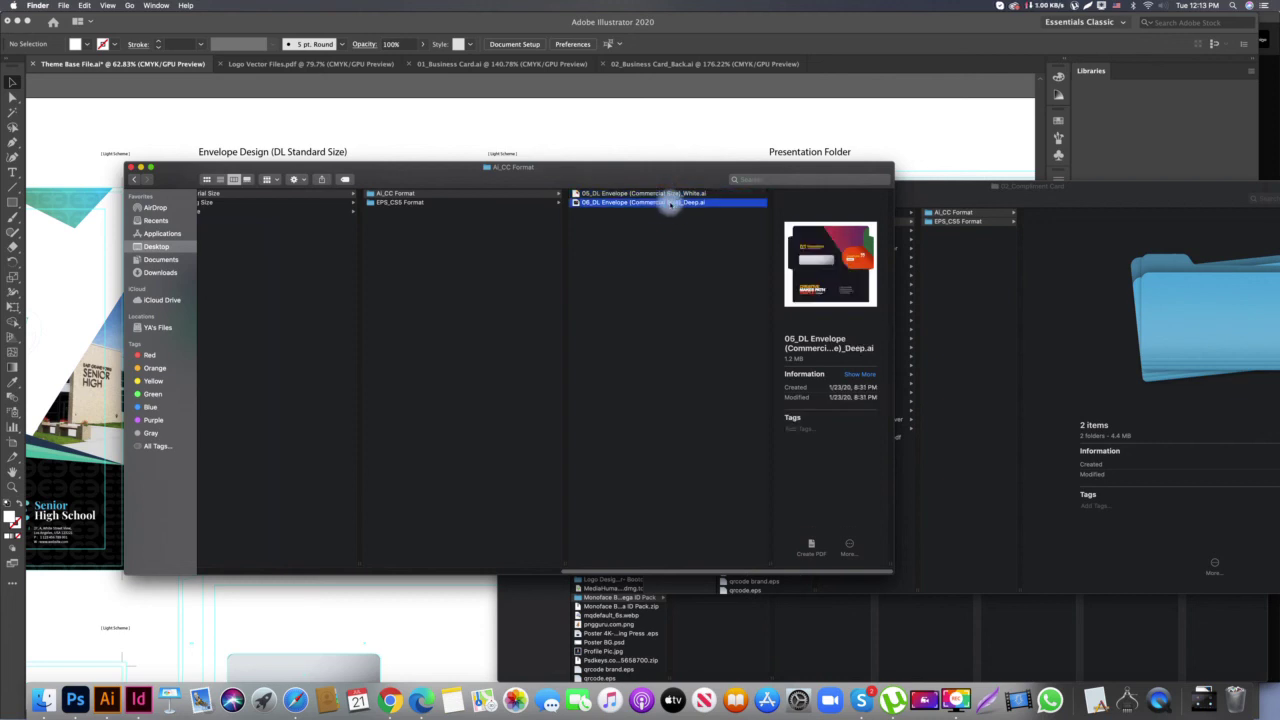
key(super+BackSpace)
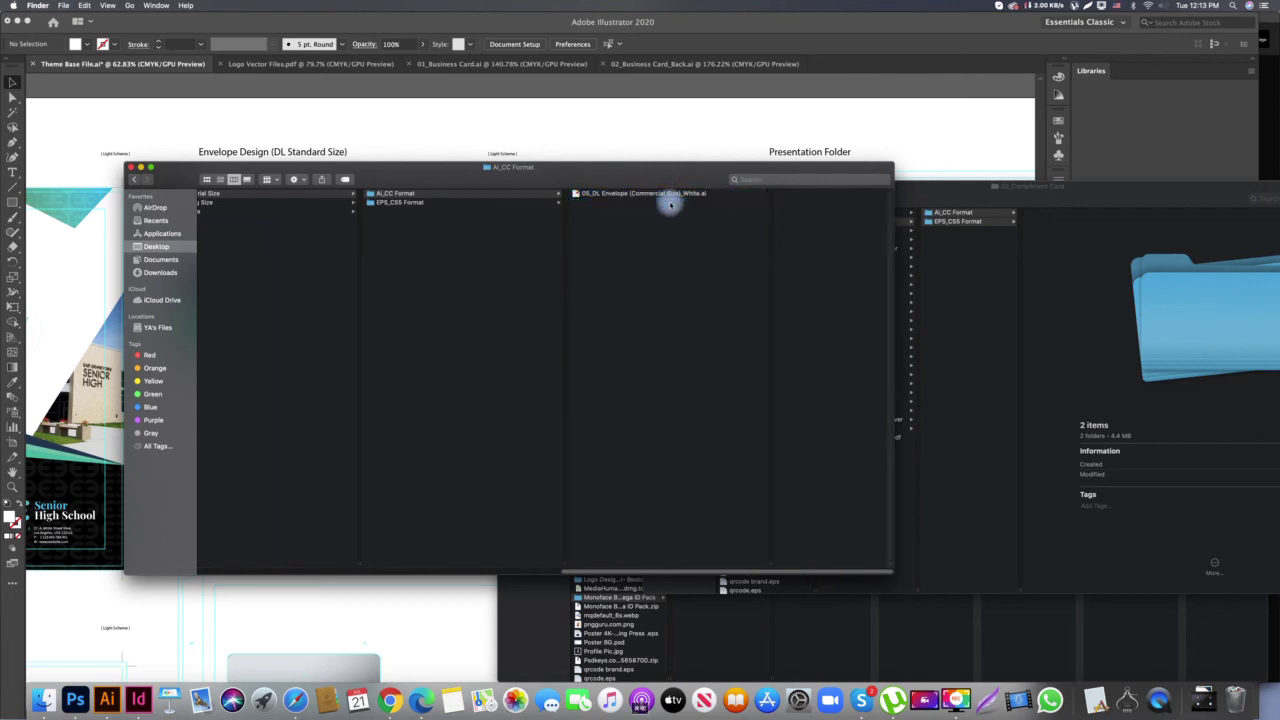
Open 05_DL Envelope (Commercial Size)_White.ai in Illustrator and delete all of its Monoface artwork
click(670, 193)
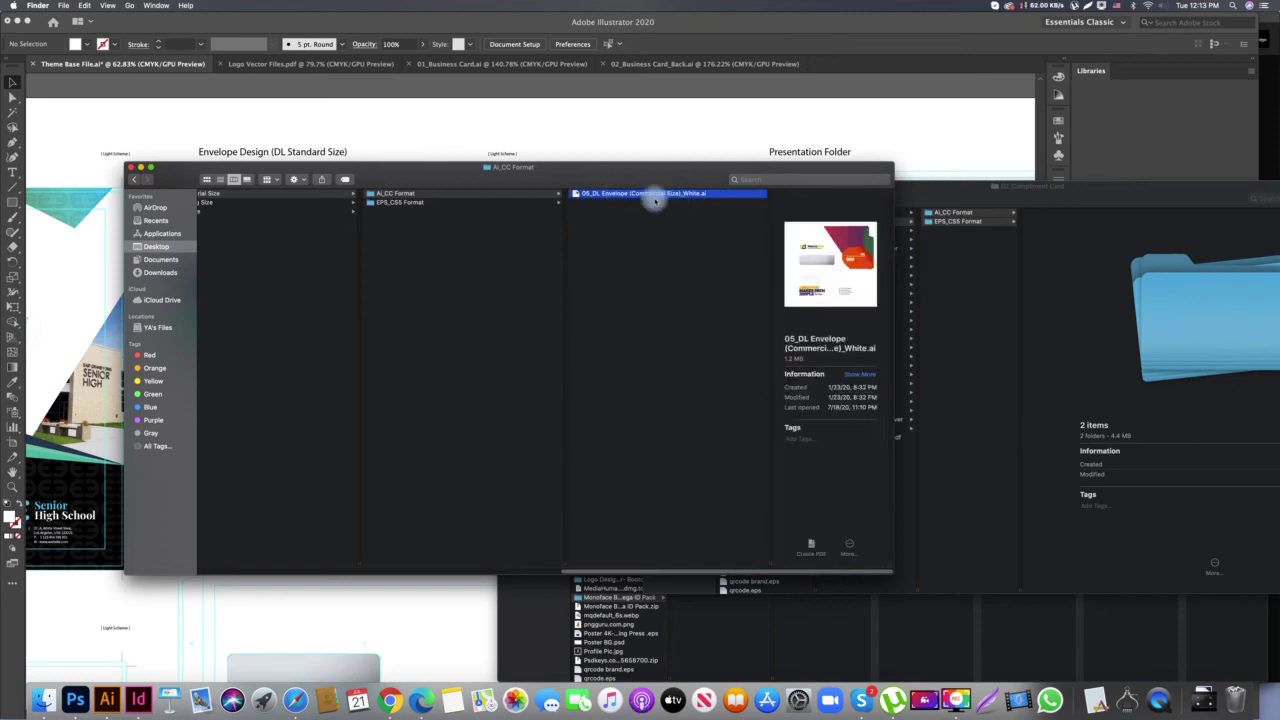
drag(652, 195, 107, 698)
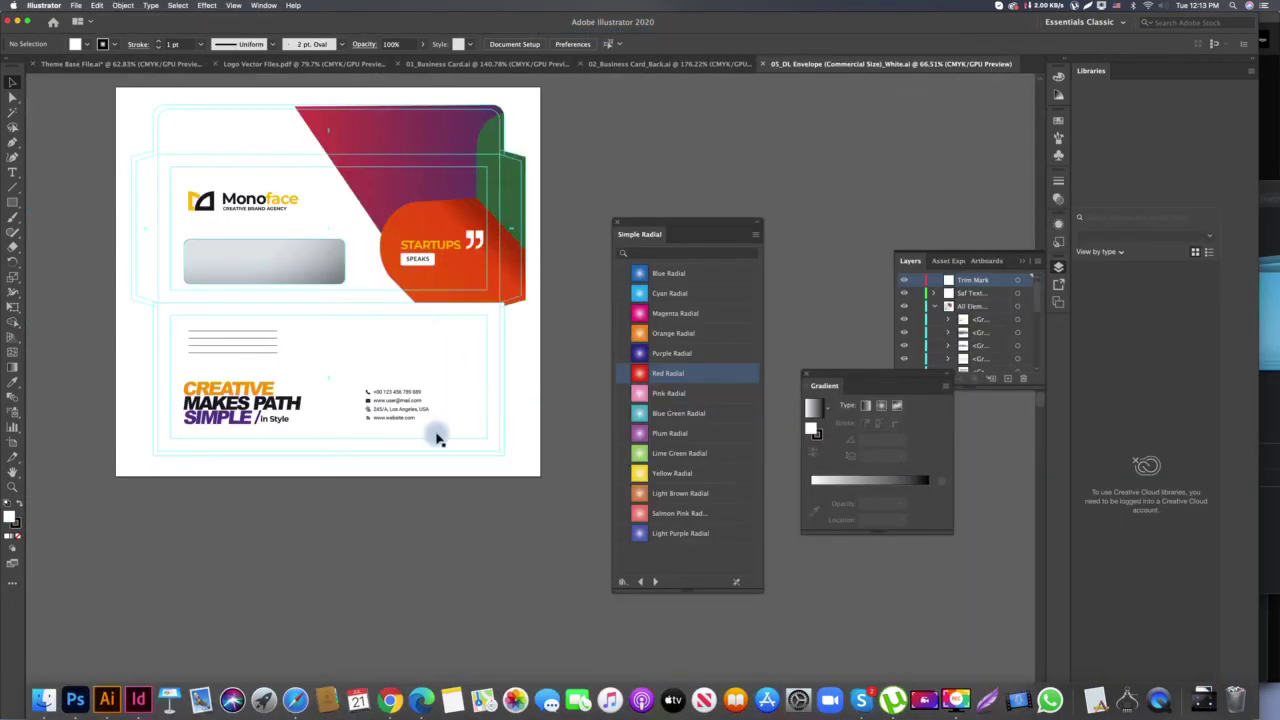
drag(418, 190, 427, 254)
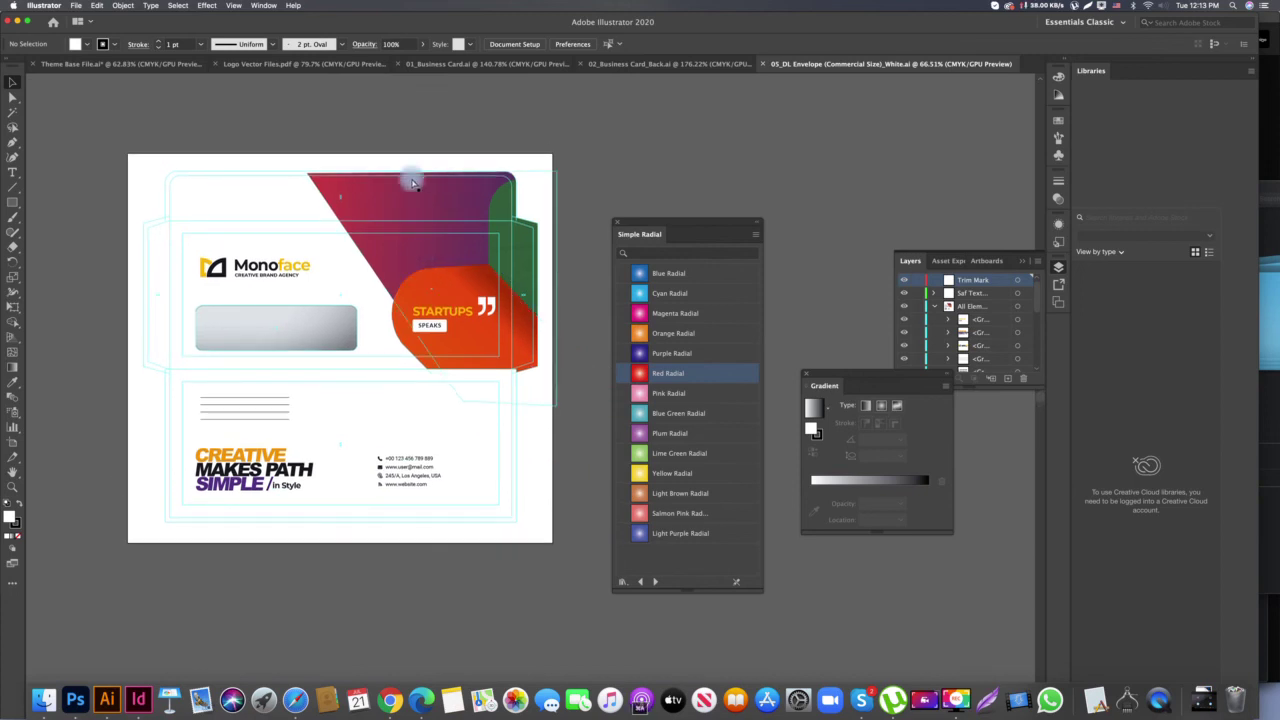
key(super+a)
click(517, 129)
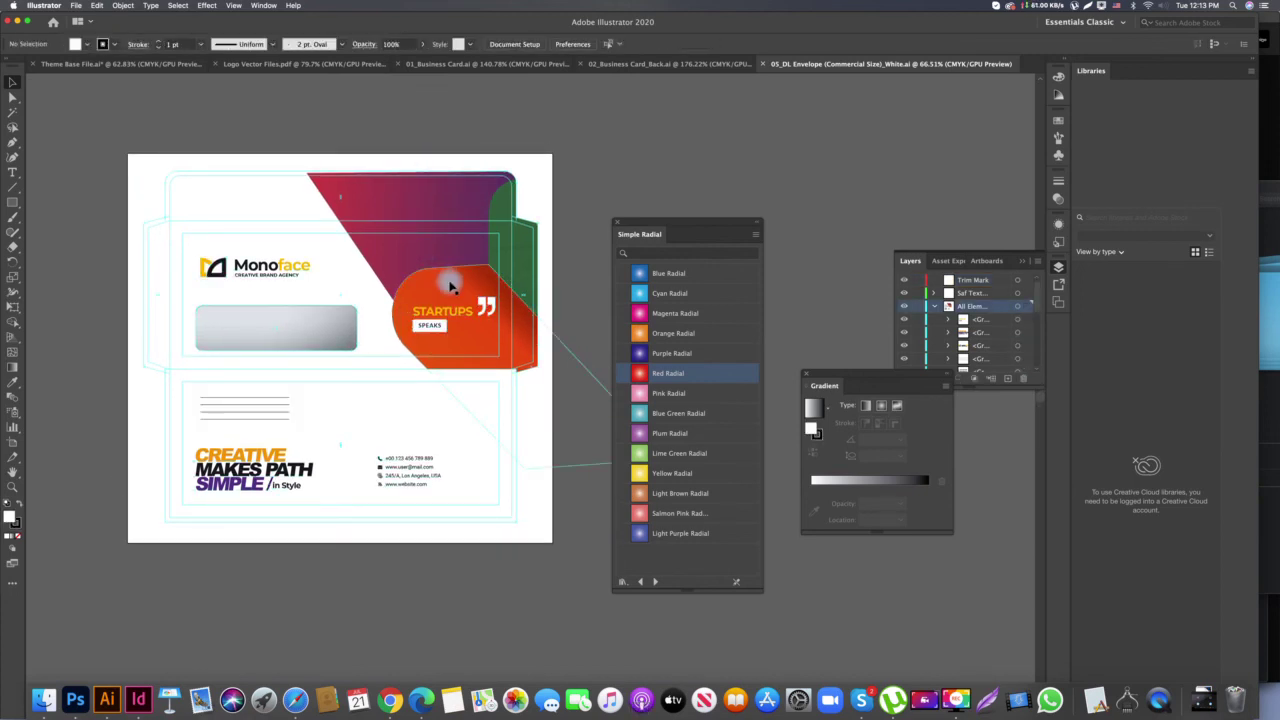
key(super+a)
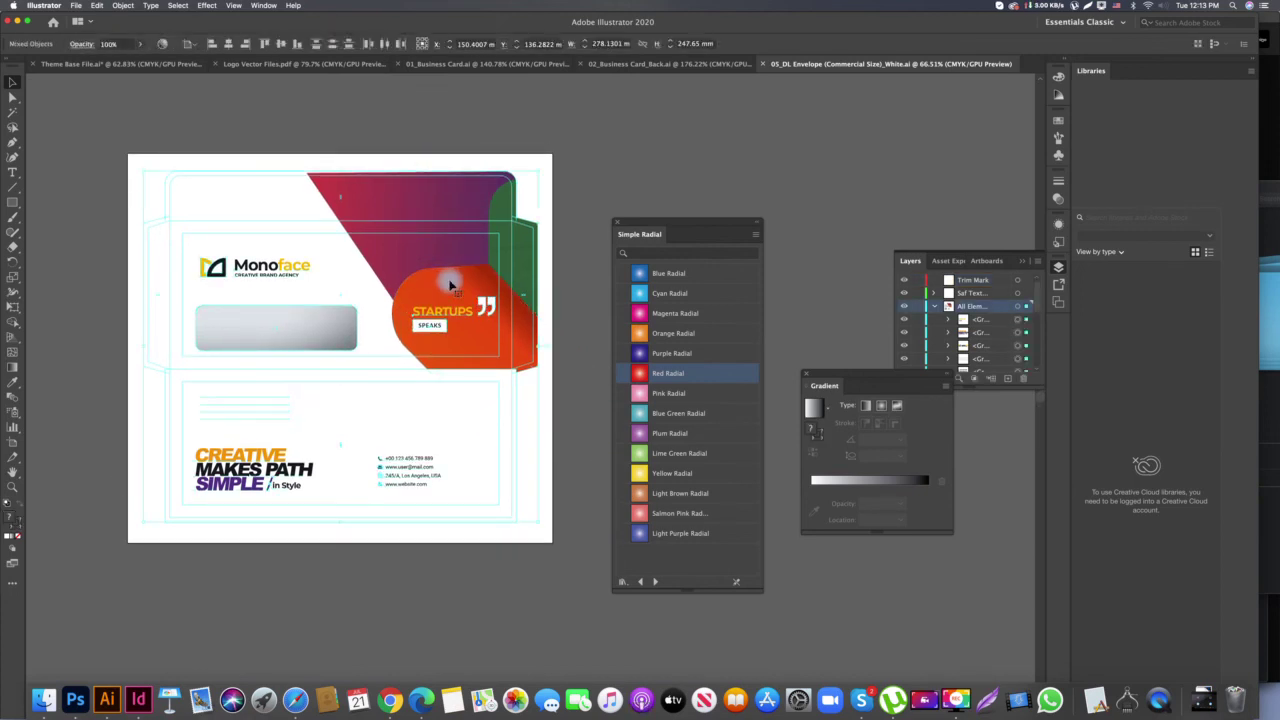
key(Delete)
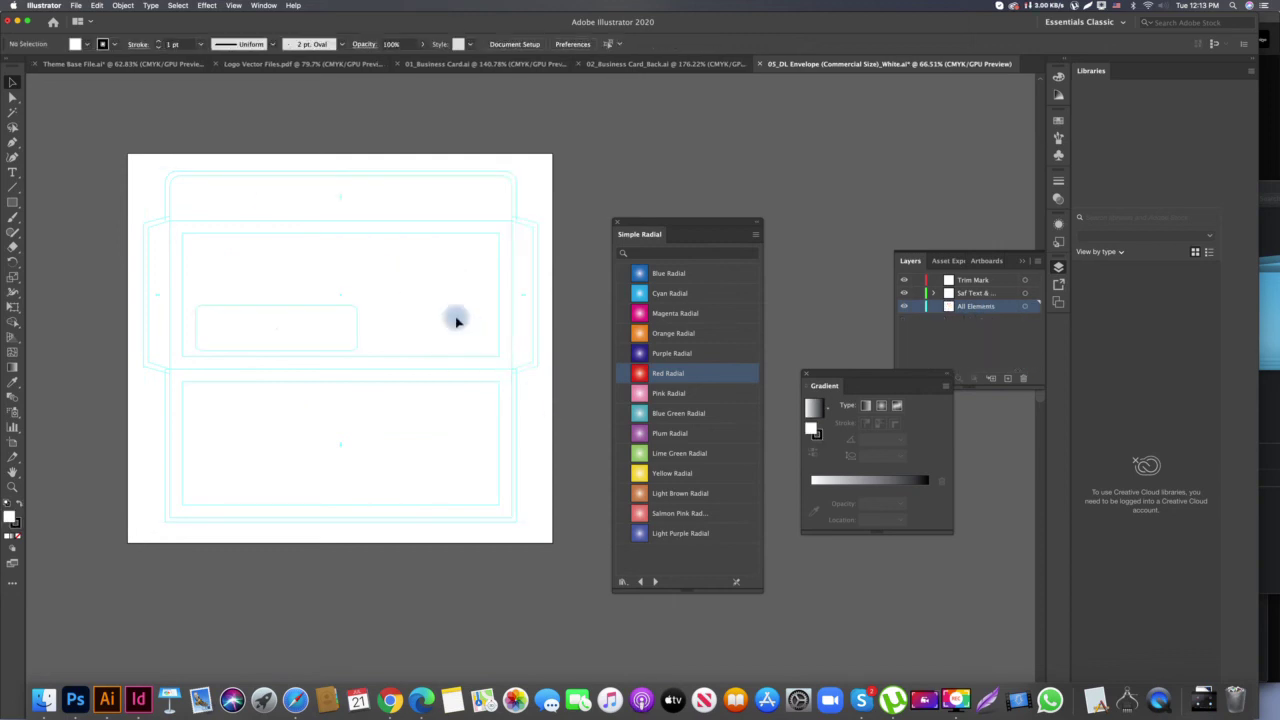
Paste the copied ProEdu envelope design into the White DL envelope file and align its bottom-left corner with the guides
key(cmd+z)
drag(292, 439, 686, 649)
key(z)
click(444, 541)
key(v)
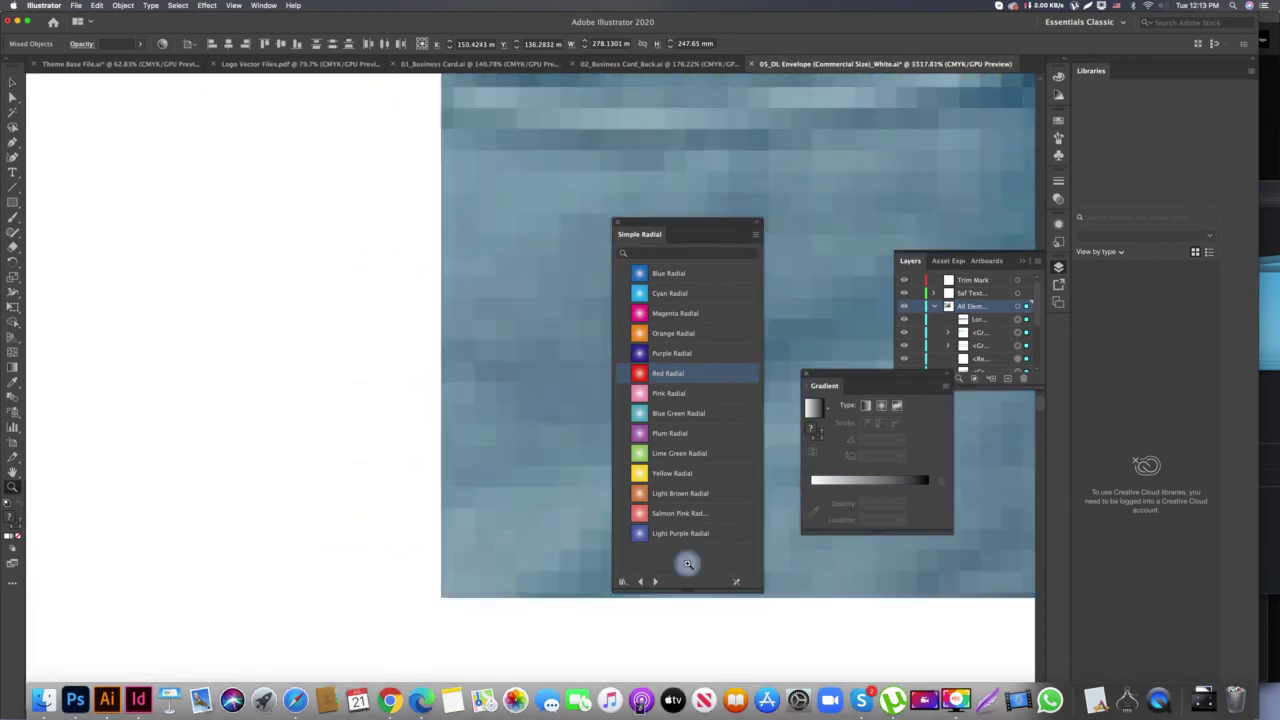
drag(458, 592, 466, 606)
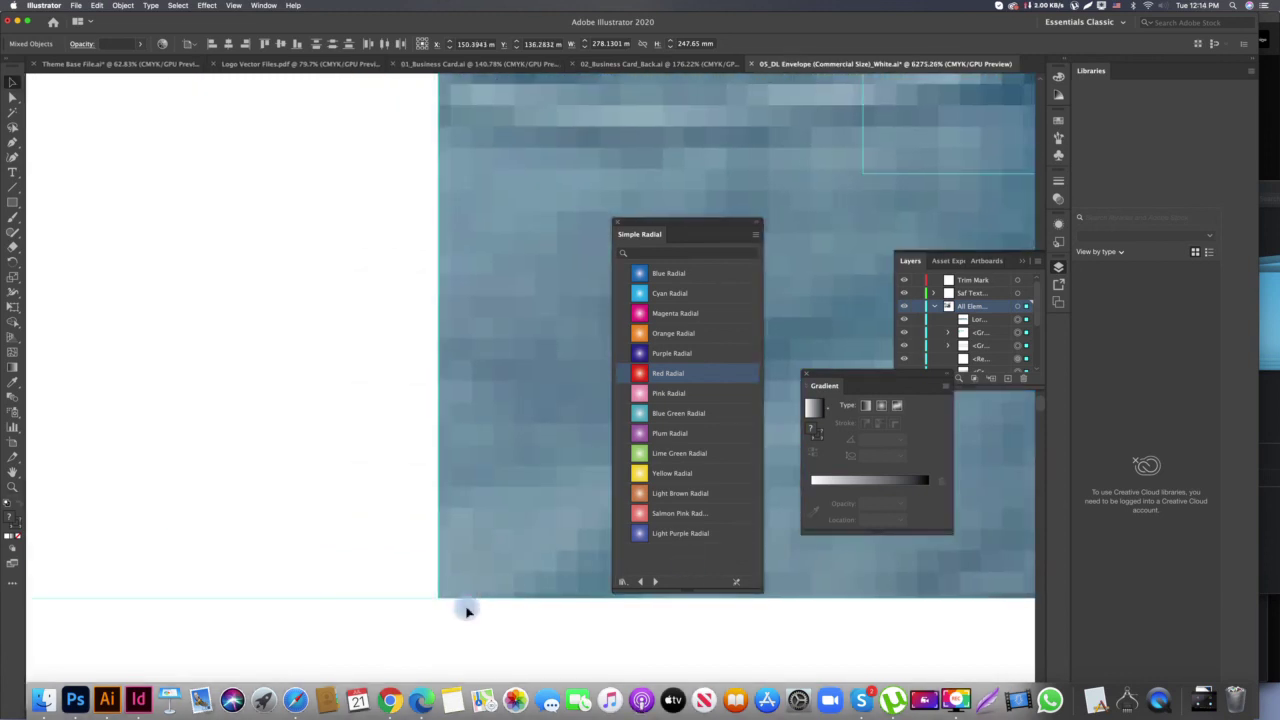
click(466, 606)
key(super+0)
scroll(540, 240, down, 3)
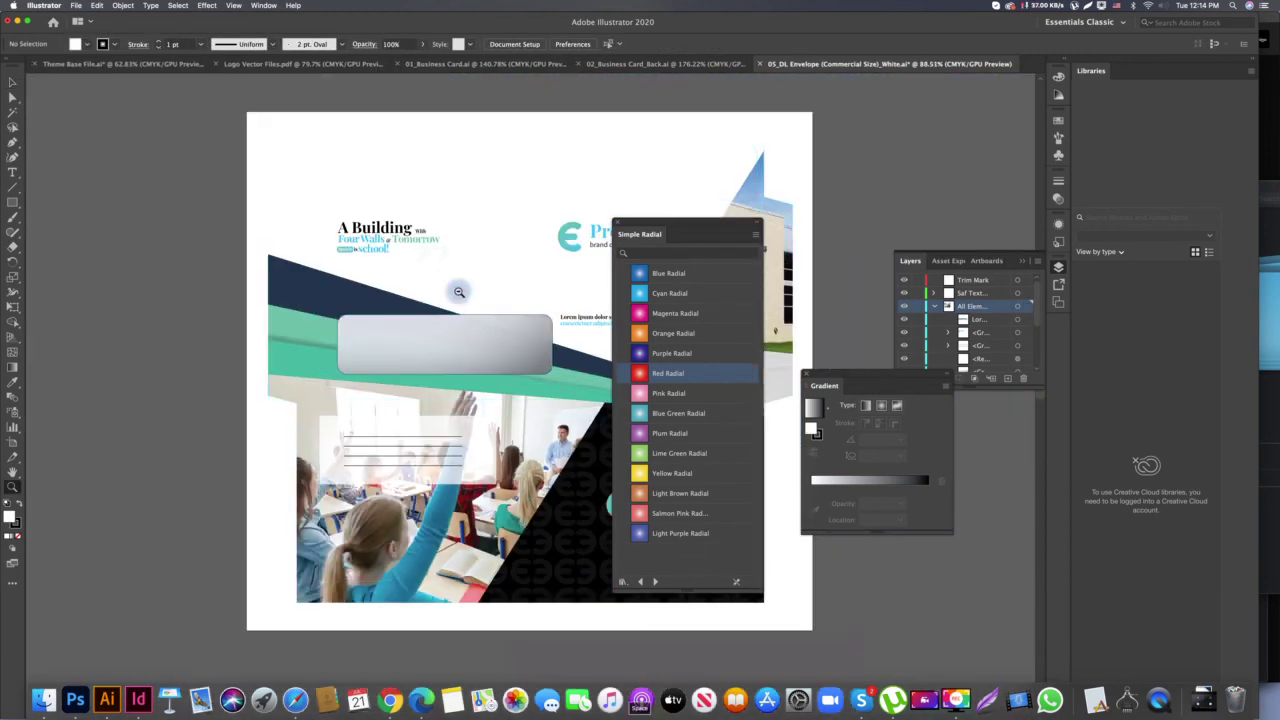
Hide the panels, check the envelope layout against its guides, and save and close the White DL envelope file
scroll(420, 200, right, 5)
key(Tab)
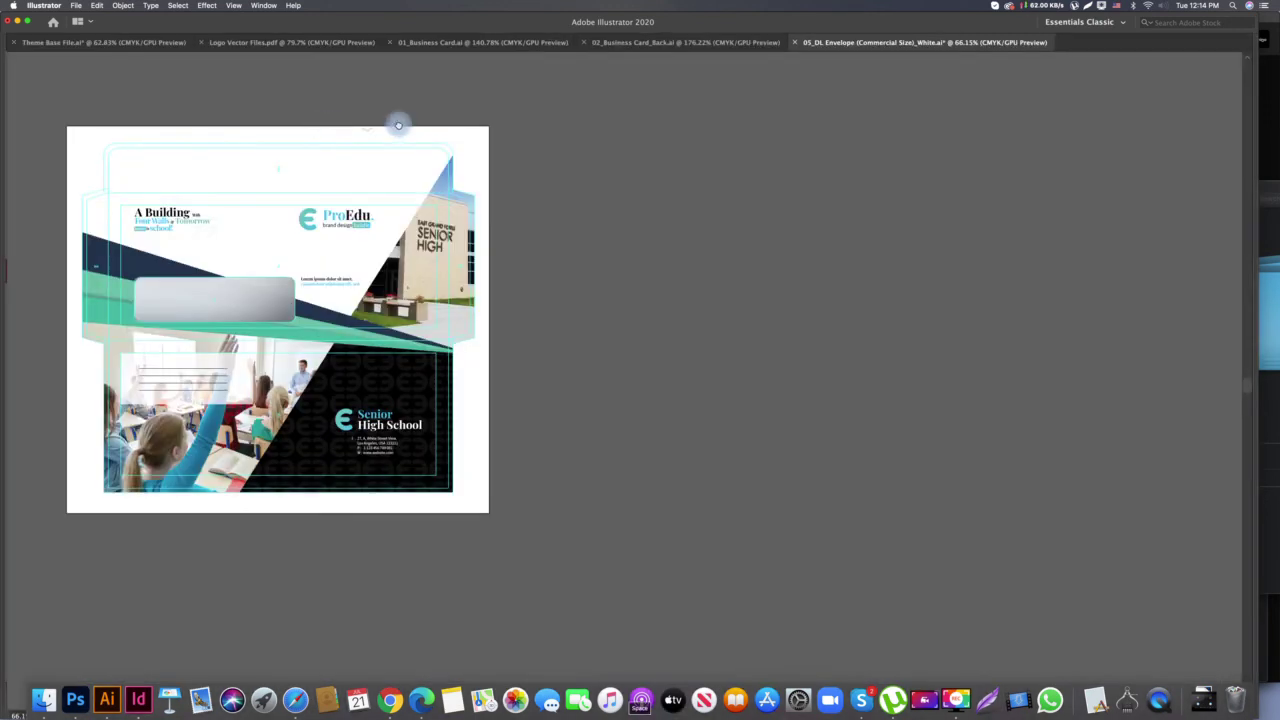
scroll(390, 128, left, 4)
drag(340, 129, 391, 177)
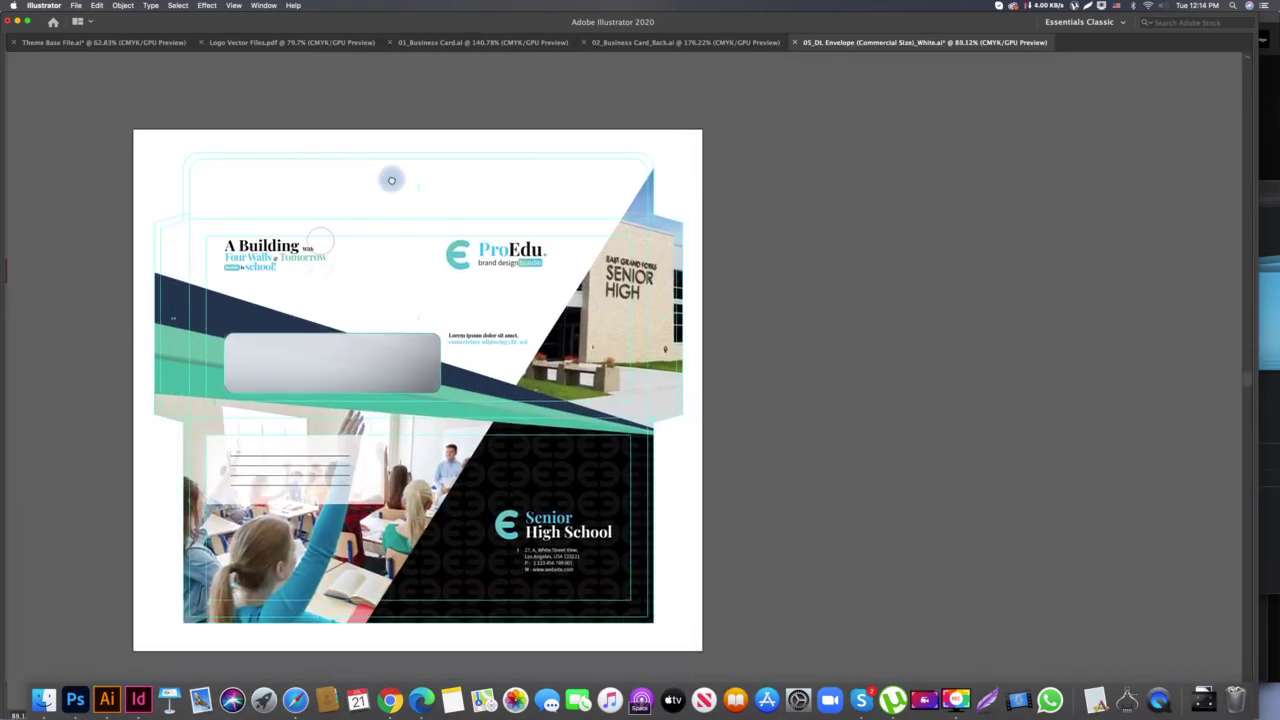
scroll(550, 300, down, 2)
scroll(550, 300, left, 3)
click(806, 502)
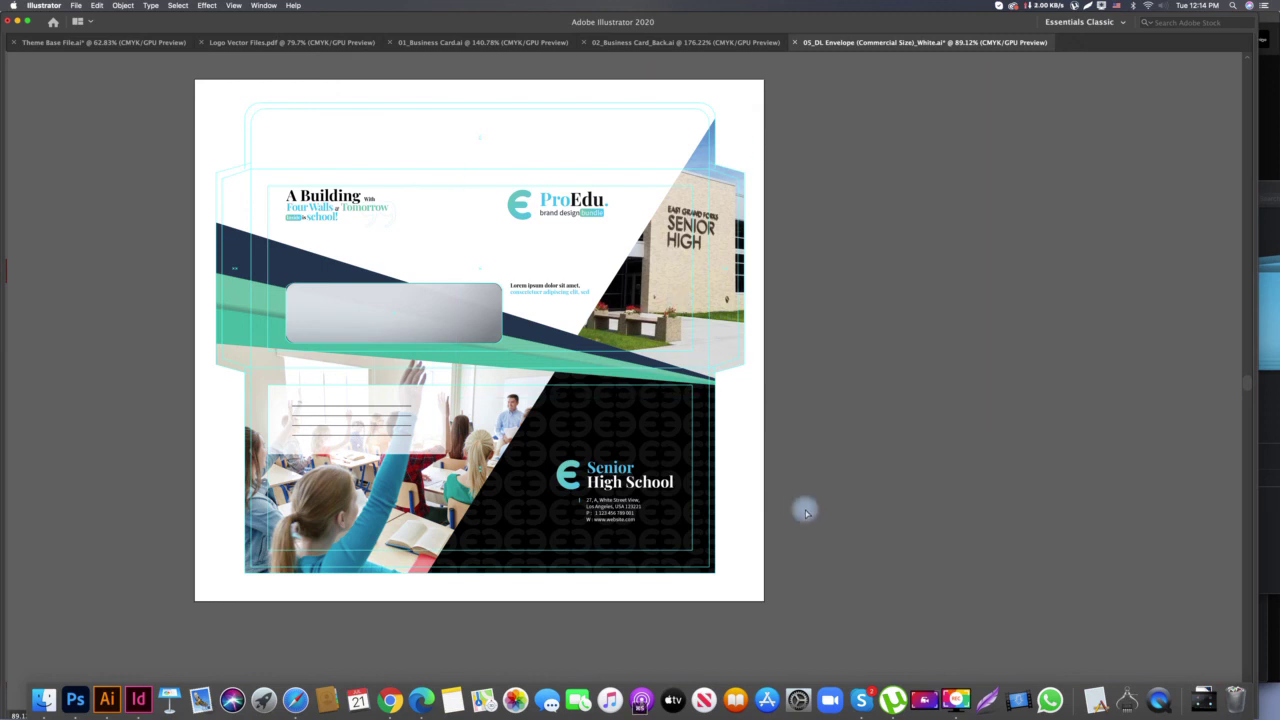
key(super+s)
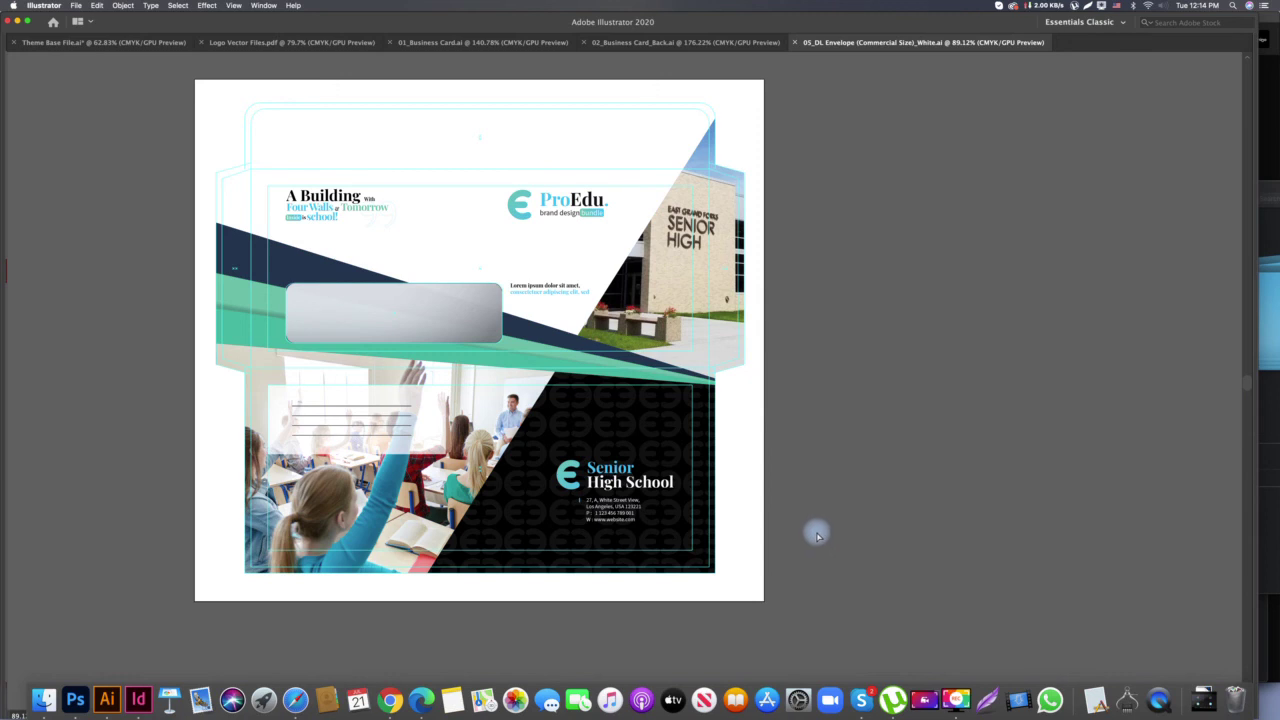
key(super+w)
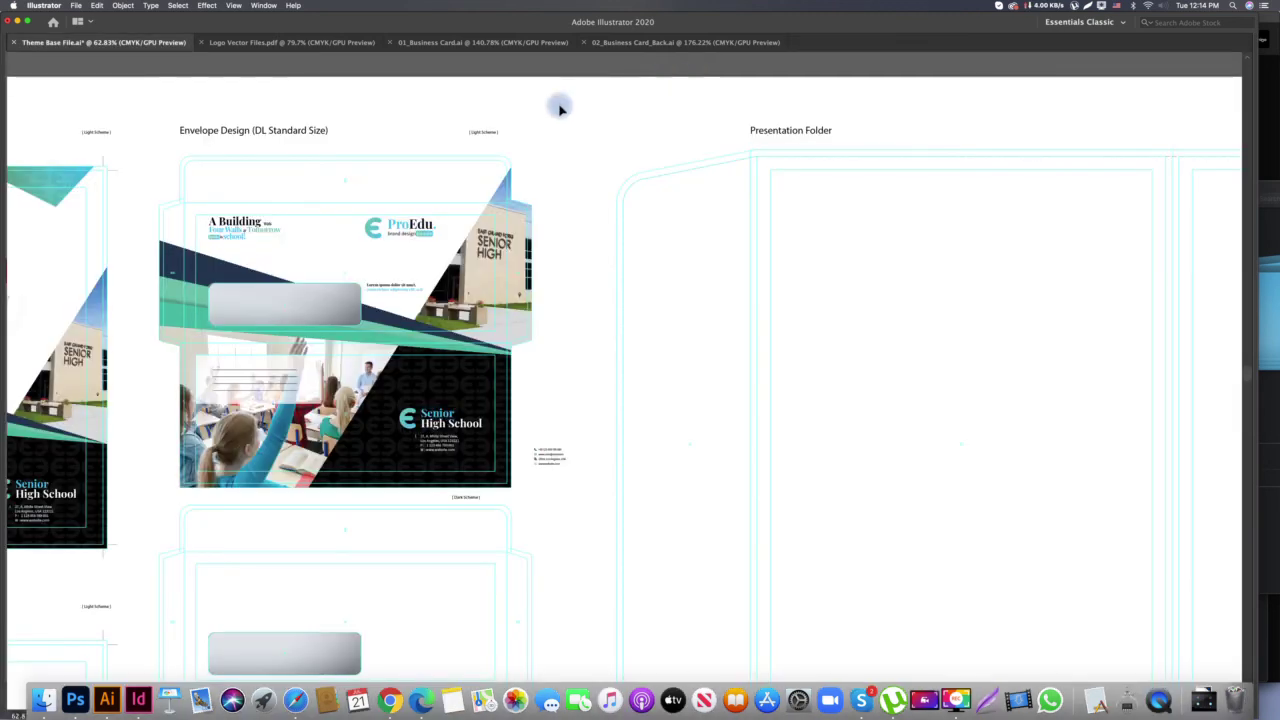
Examine the blank Presentation Folder template in Theme Base File.ai with its guides hidden and shown again
alt+click(527, 145)
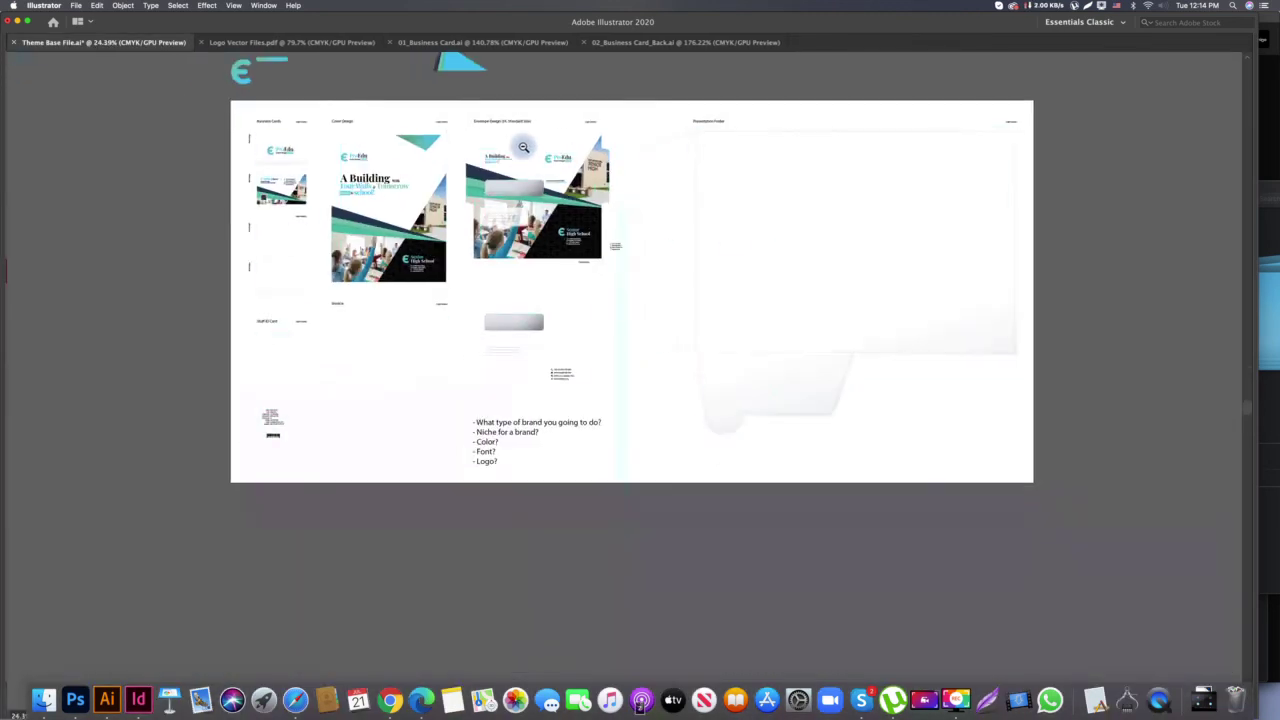
scroll(914, 391, right, 5)
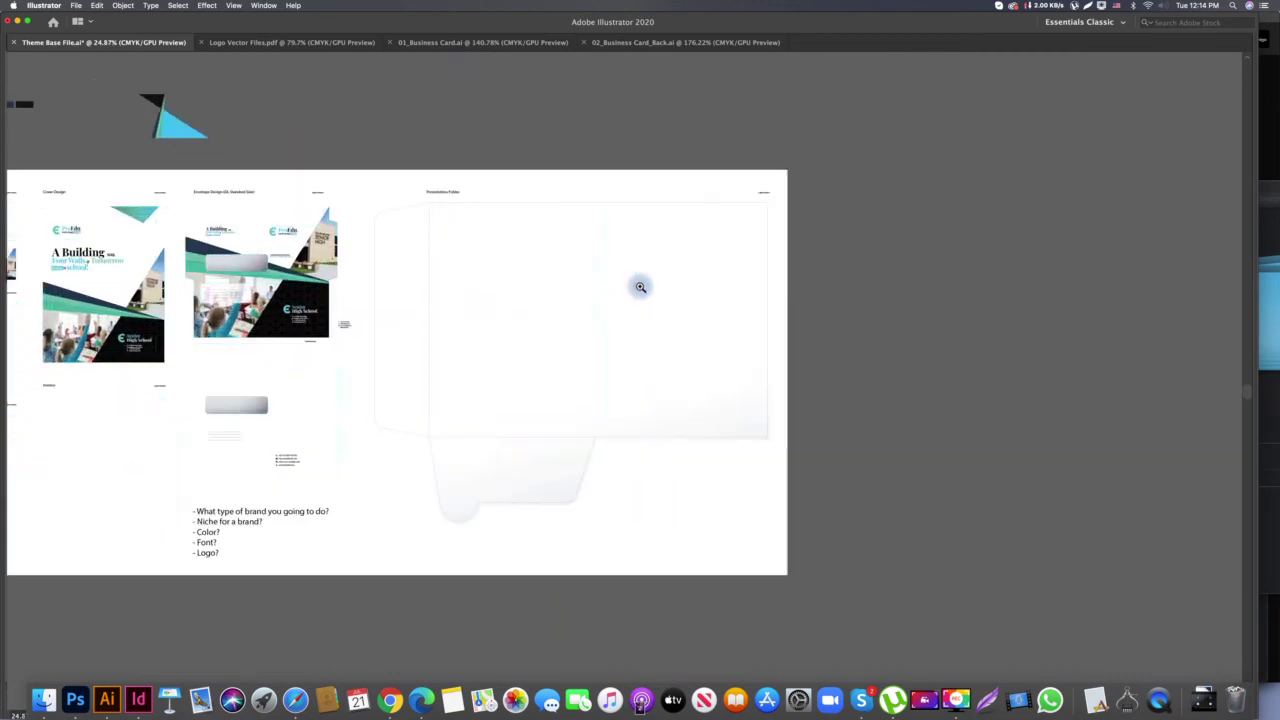
scroll(640, 287, up, 2)
scroll(694, 317, right, 3)
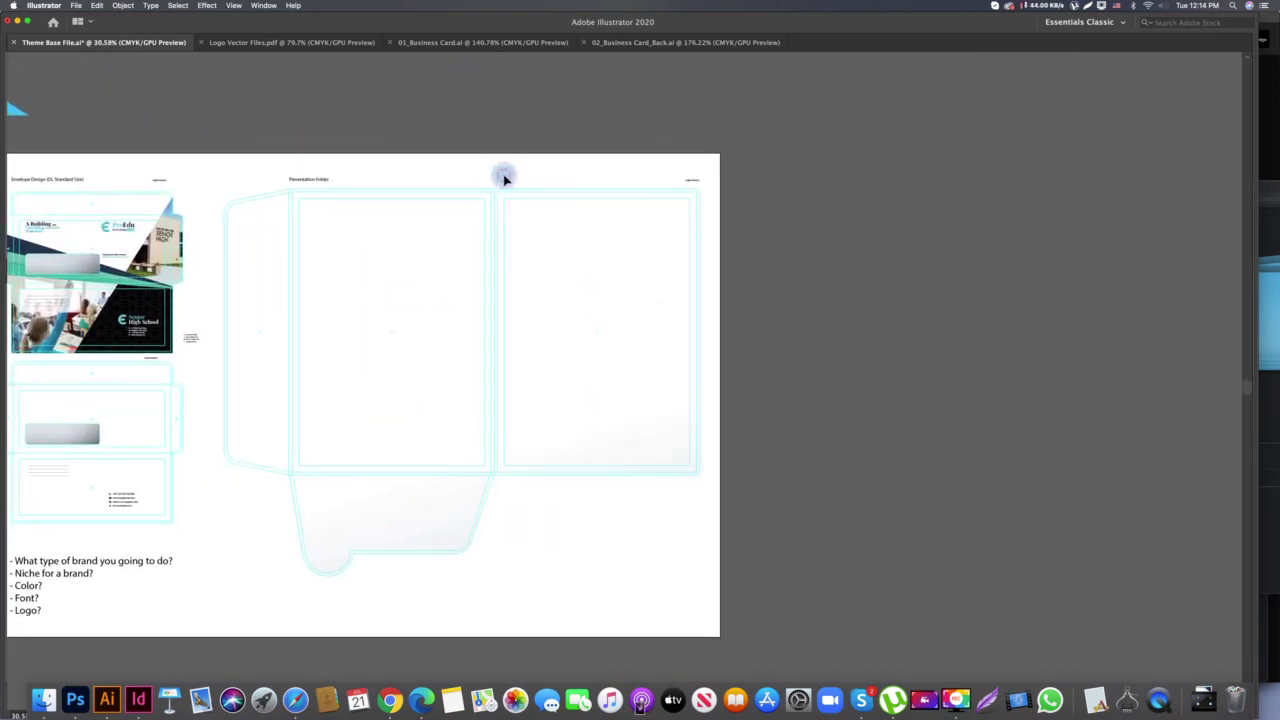
scroll(460, 330, up, 2)
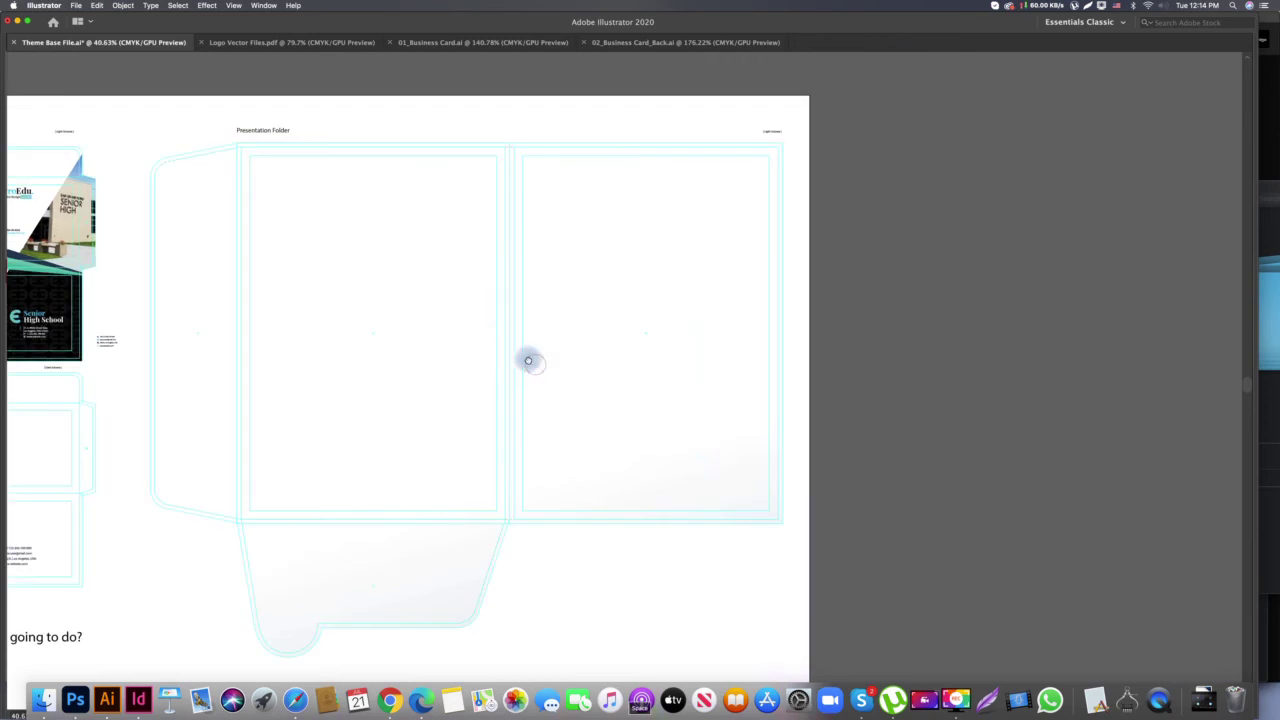
scroll(500, 250, right, 1)
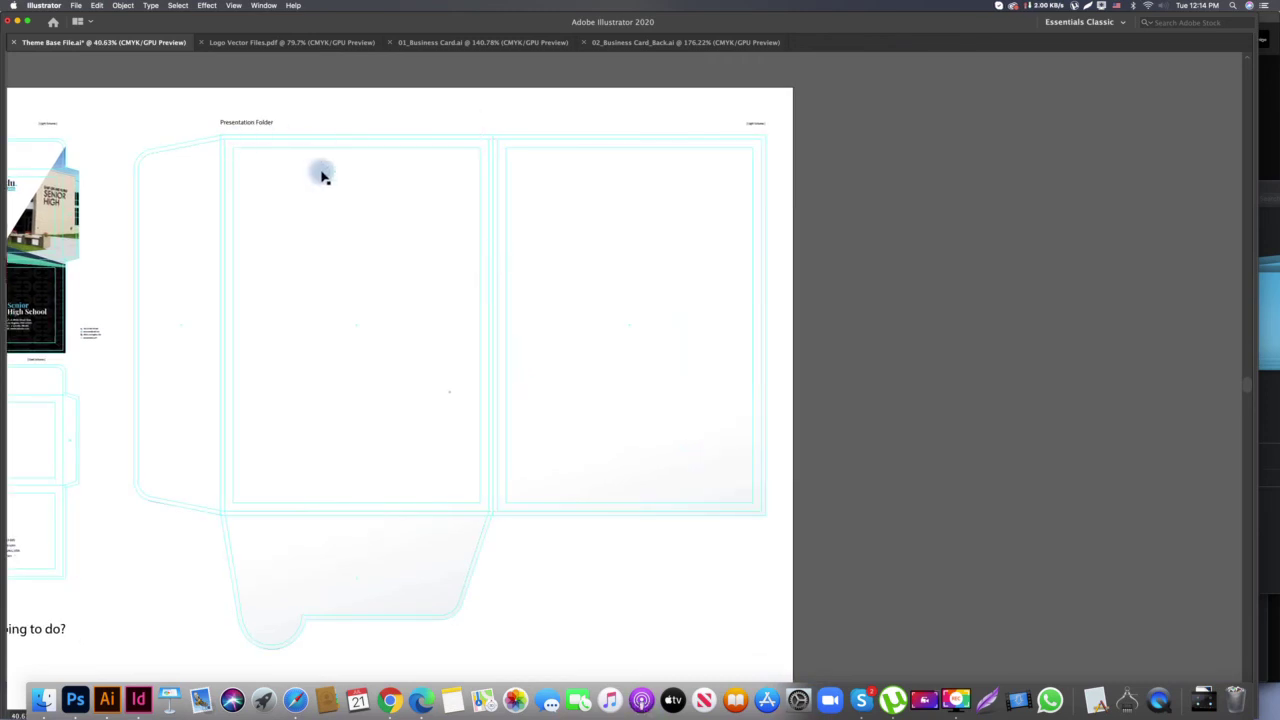
click(425, 112)
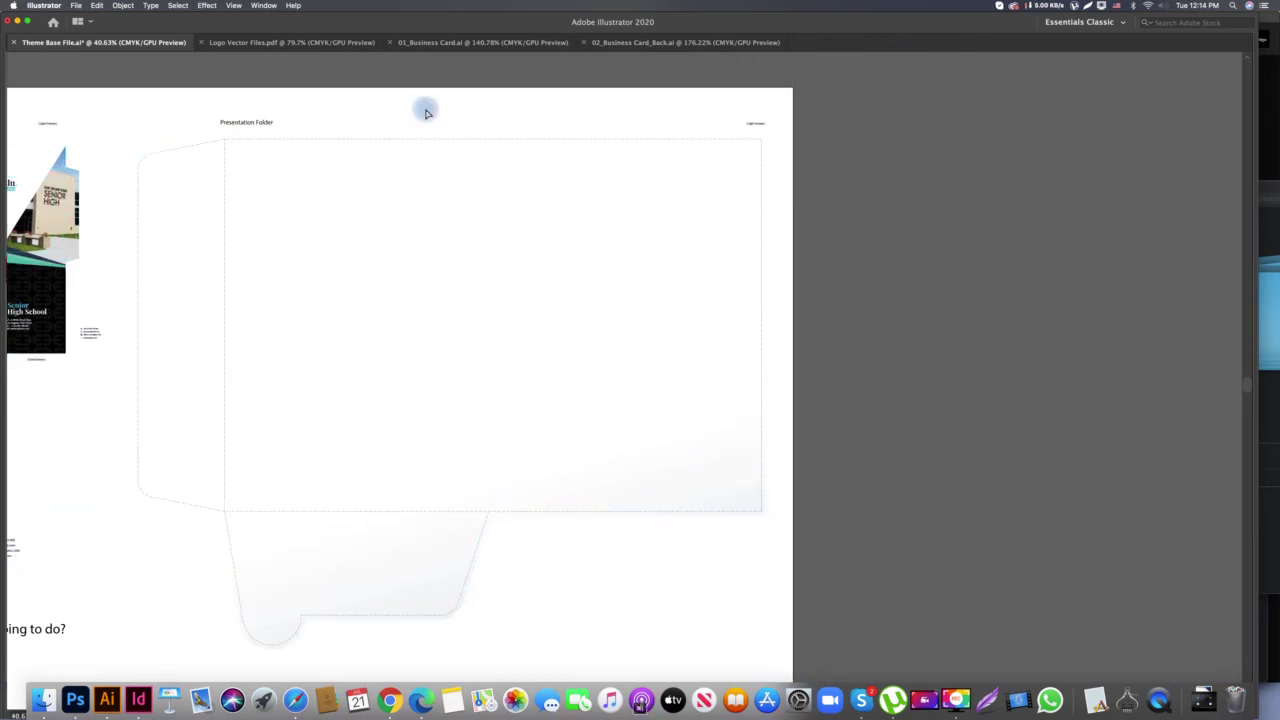
key(super+a)
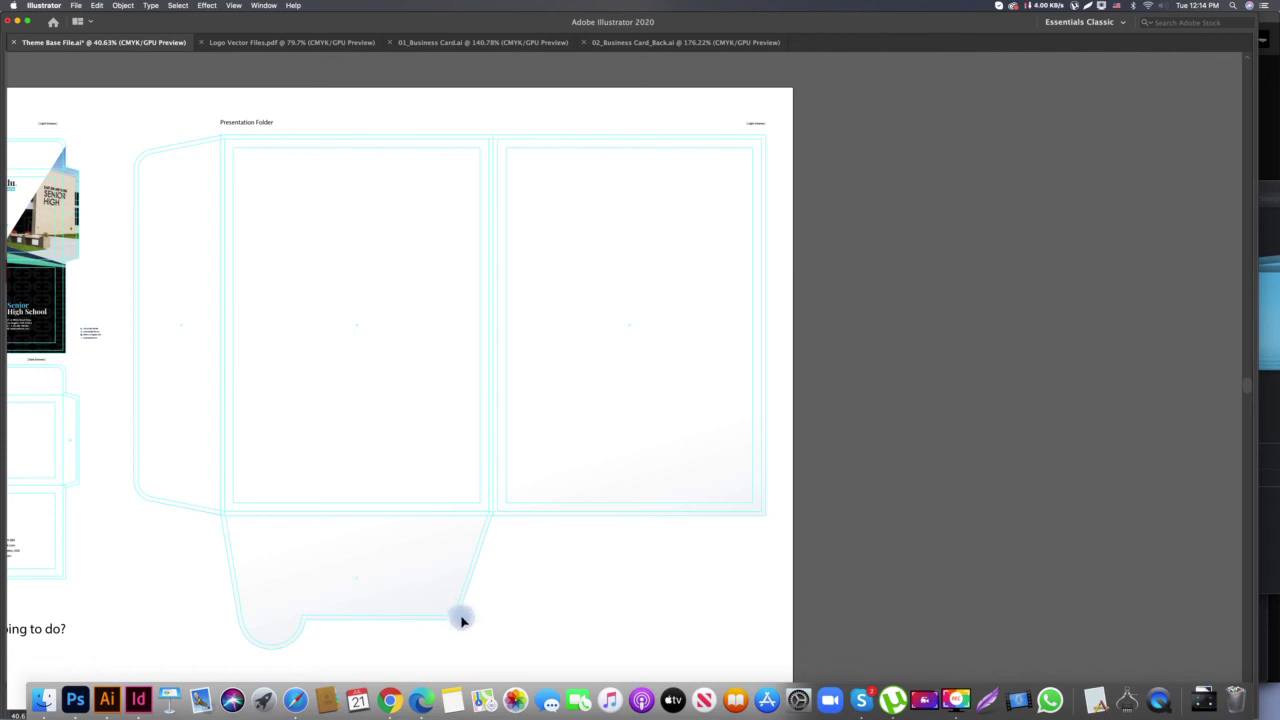
Select the Presentation Folder die shape to inspect its outline, flap and pocket, and deselect it
drag(584, 572, 417, 466)
click(600, 545)
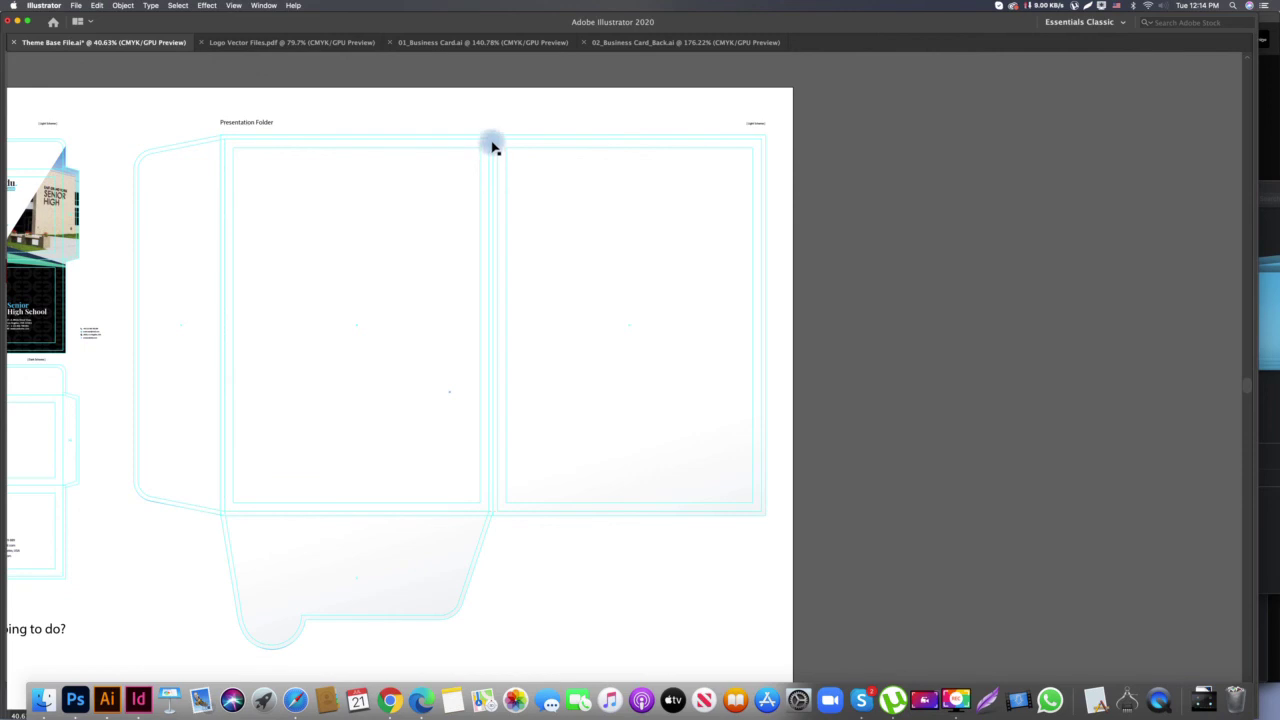
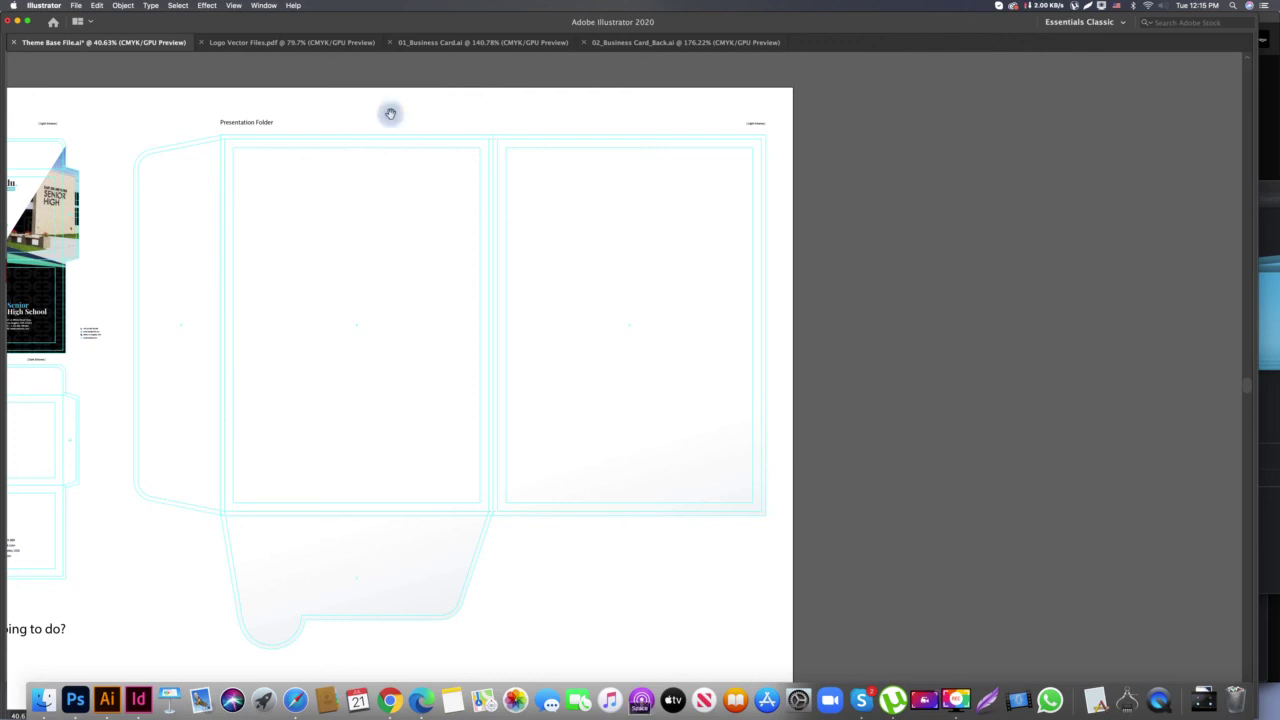
scroll(385, 114, right, 2)
click(200, 212)
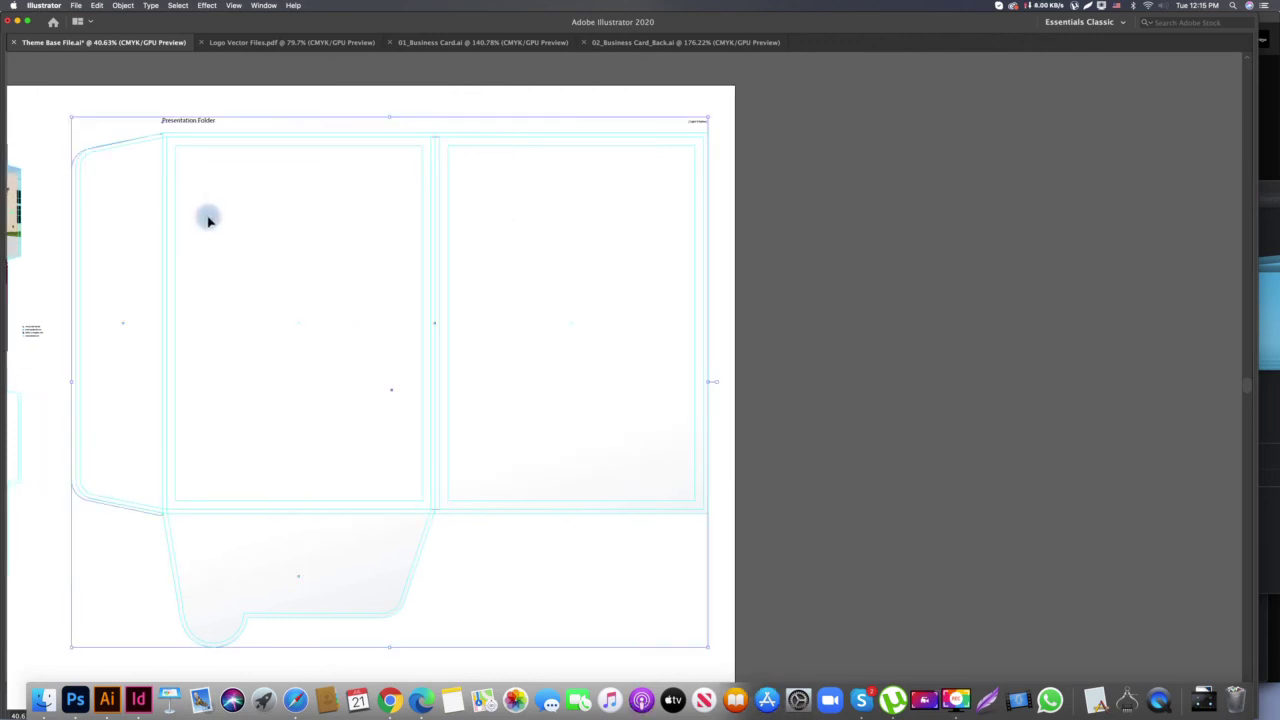
click(104, 122)
drag(58, 185, 620, 335)
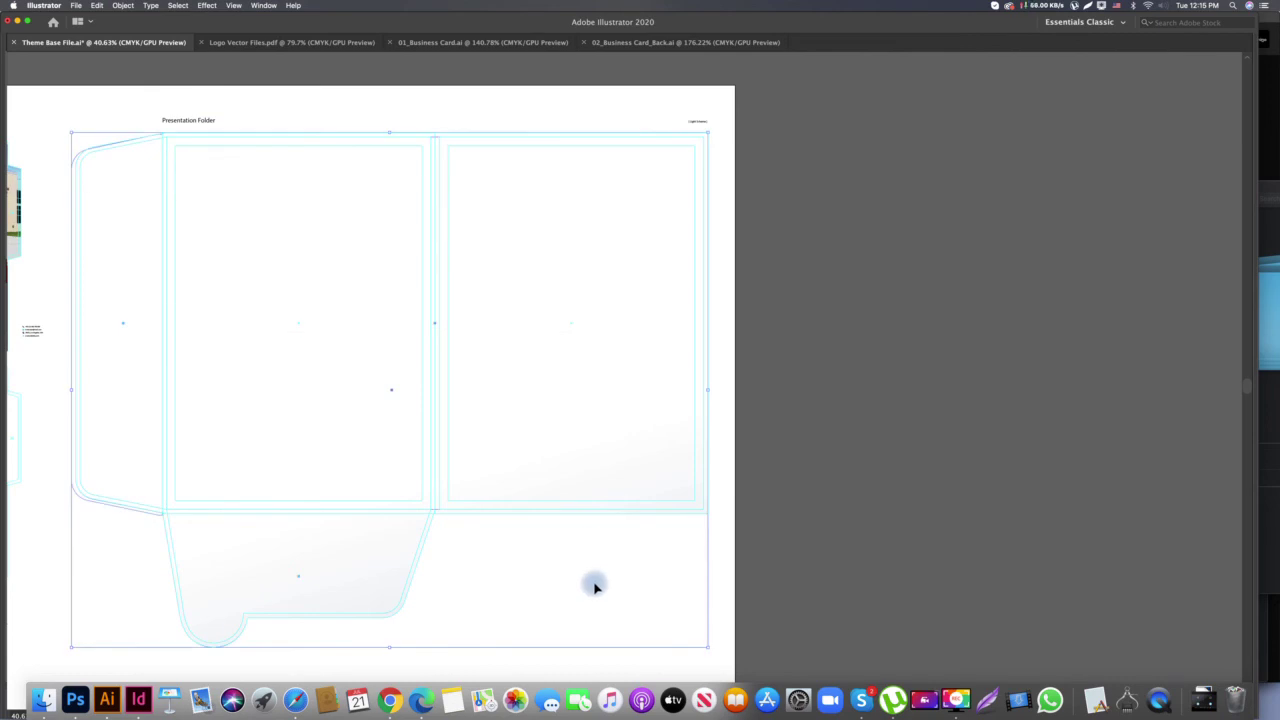
click(591, 580)
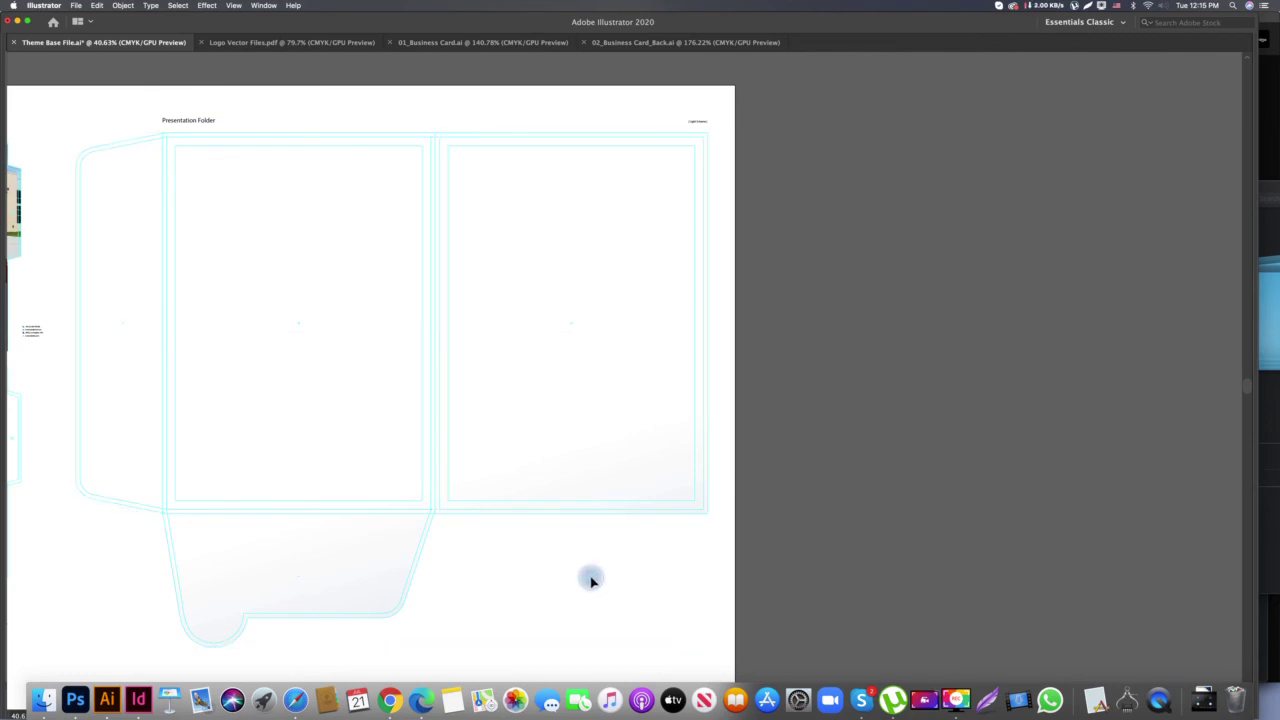
Switch to Microsoft Edge and search the web for "envelope design die bleed" in a new tab
click(423, 698)
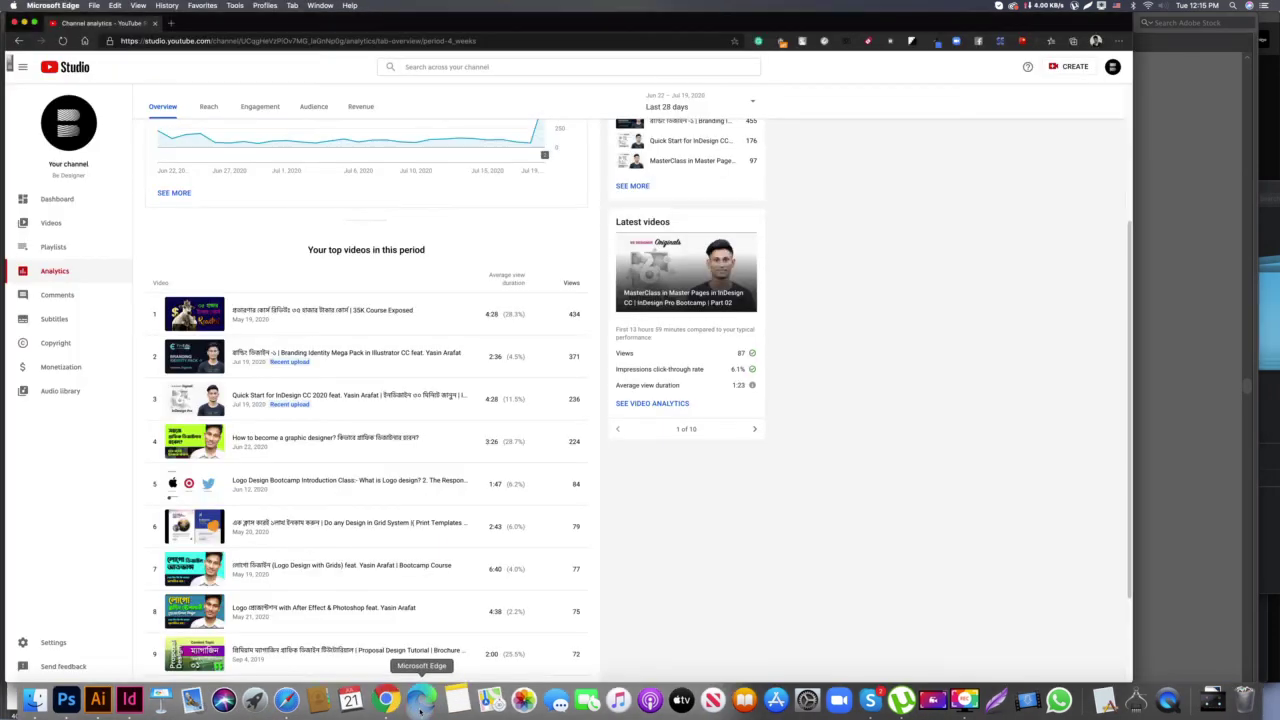
click(173, 23)
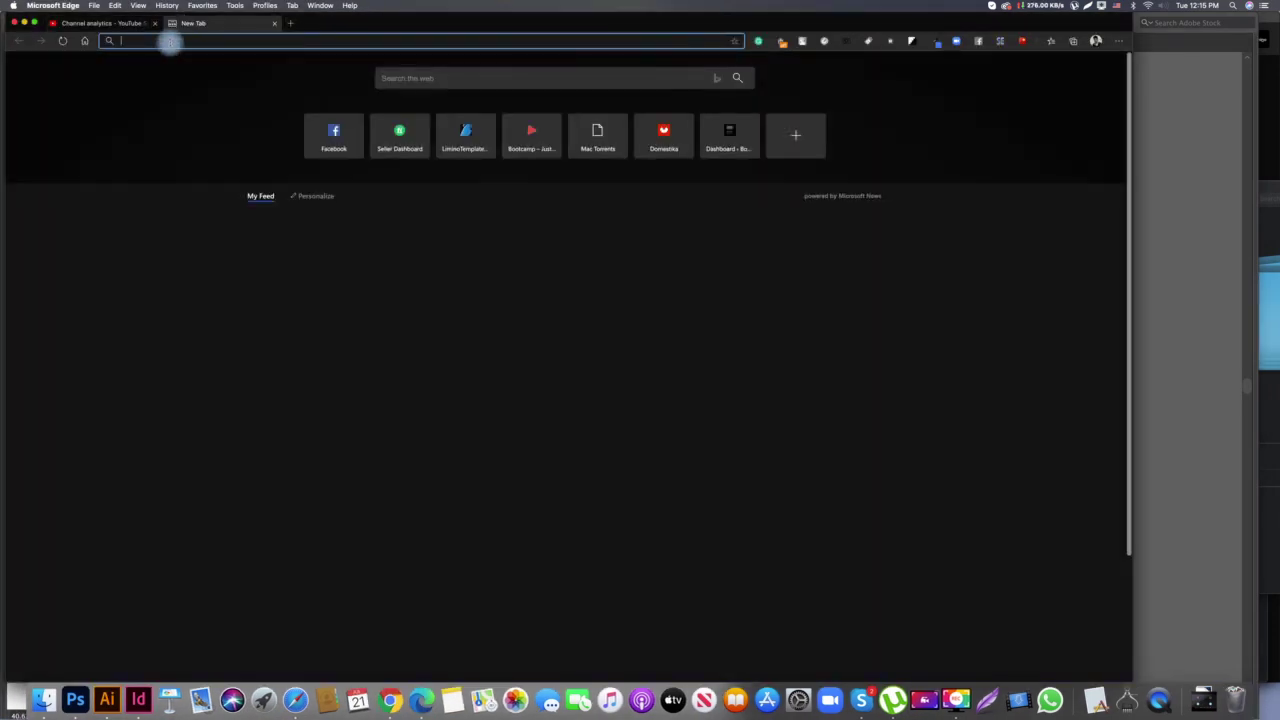
text(envelop)
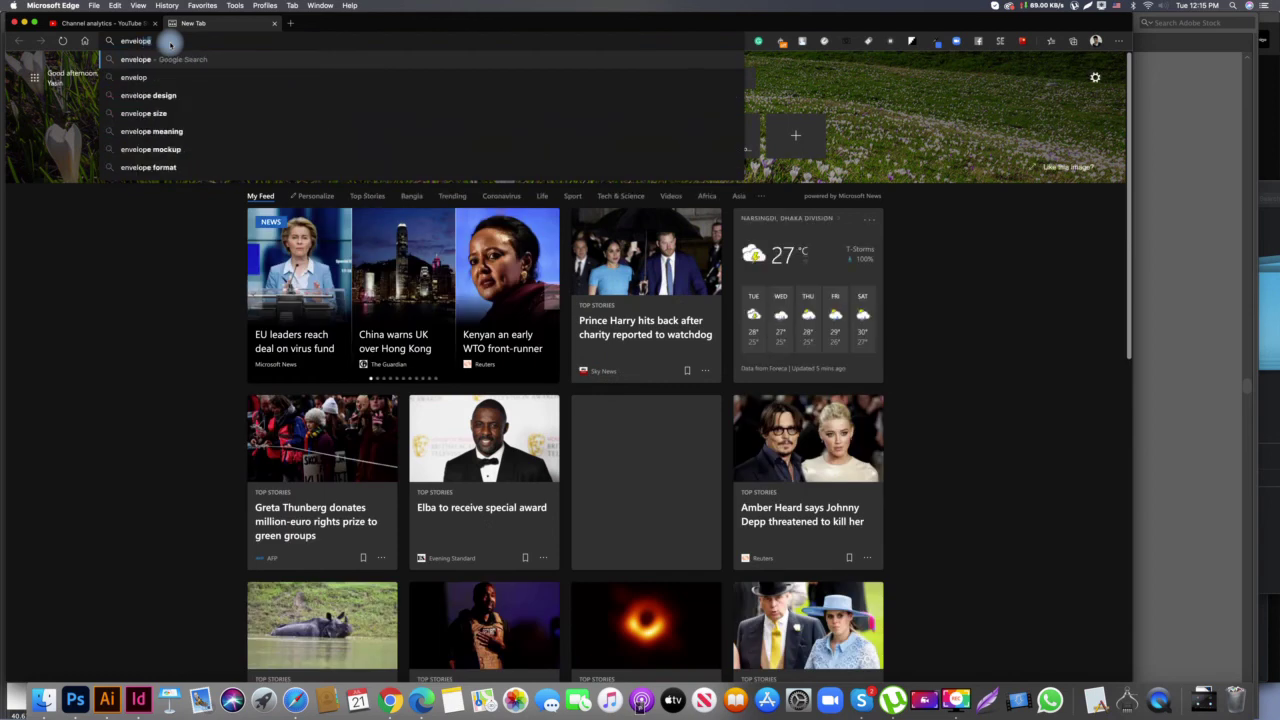
text(e d)
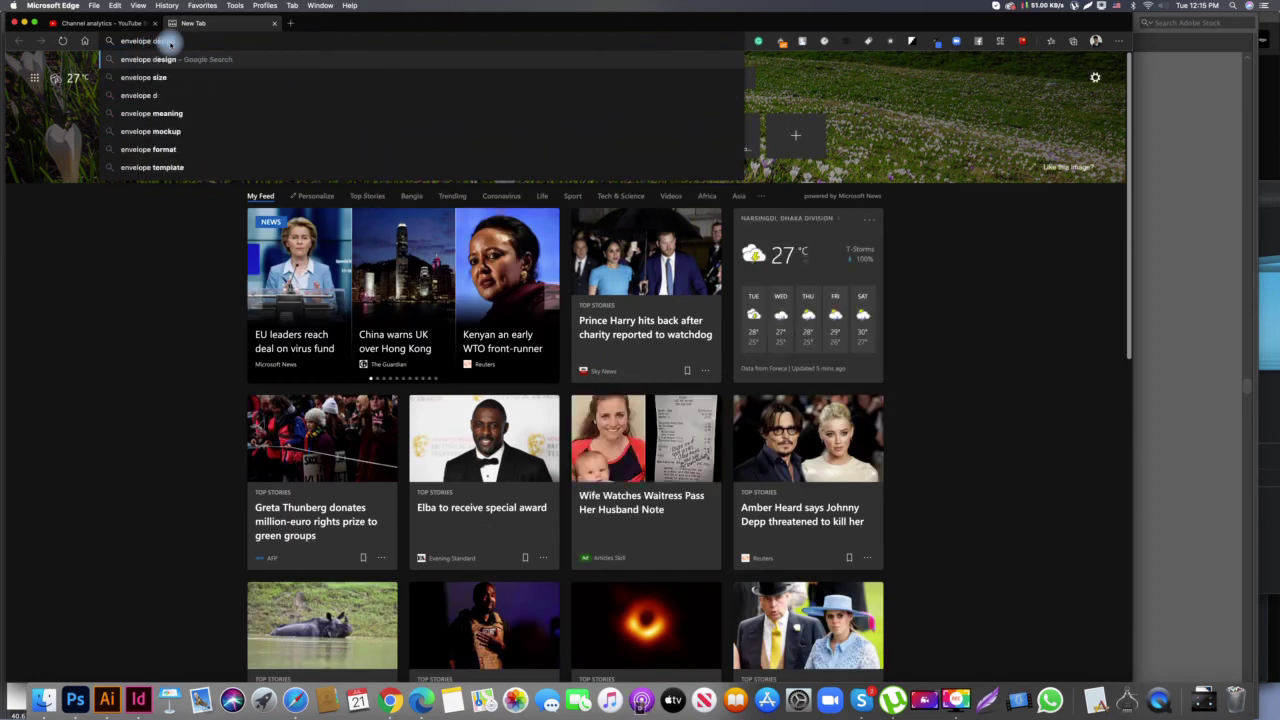
text(esign)
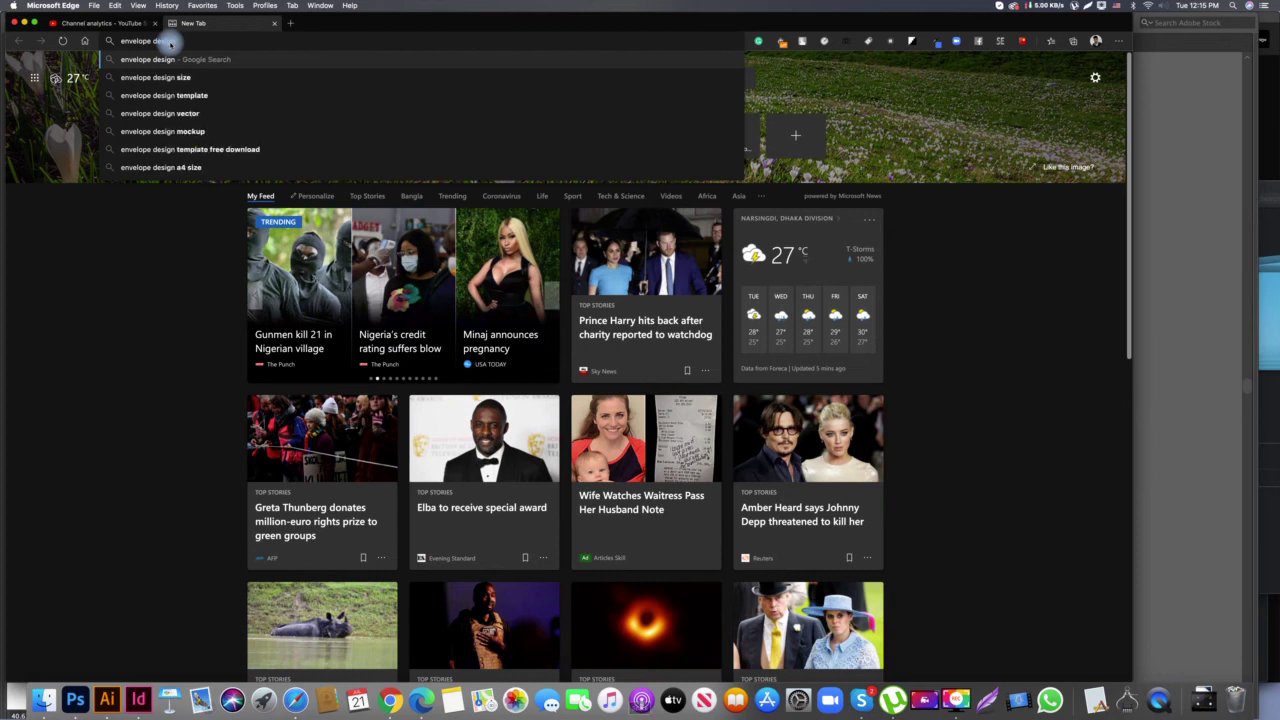
text( die)
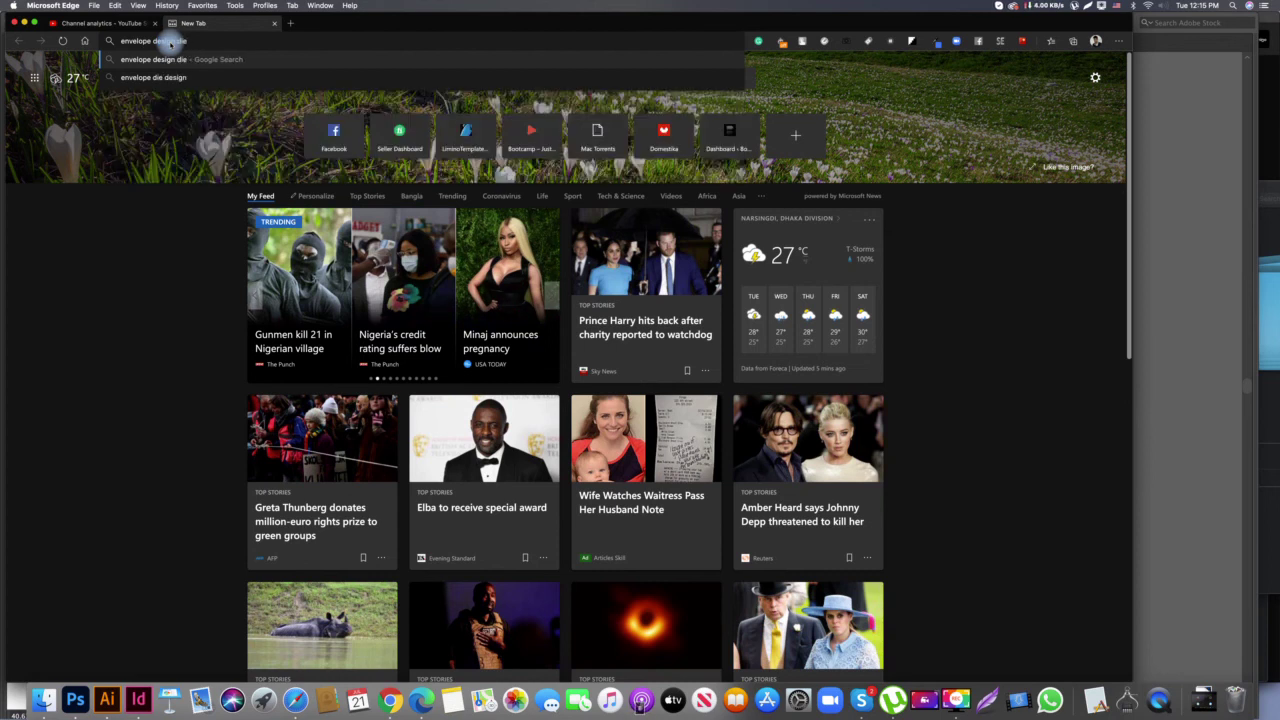
text( bleed)
key(Return)
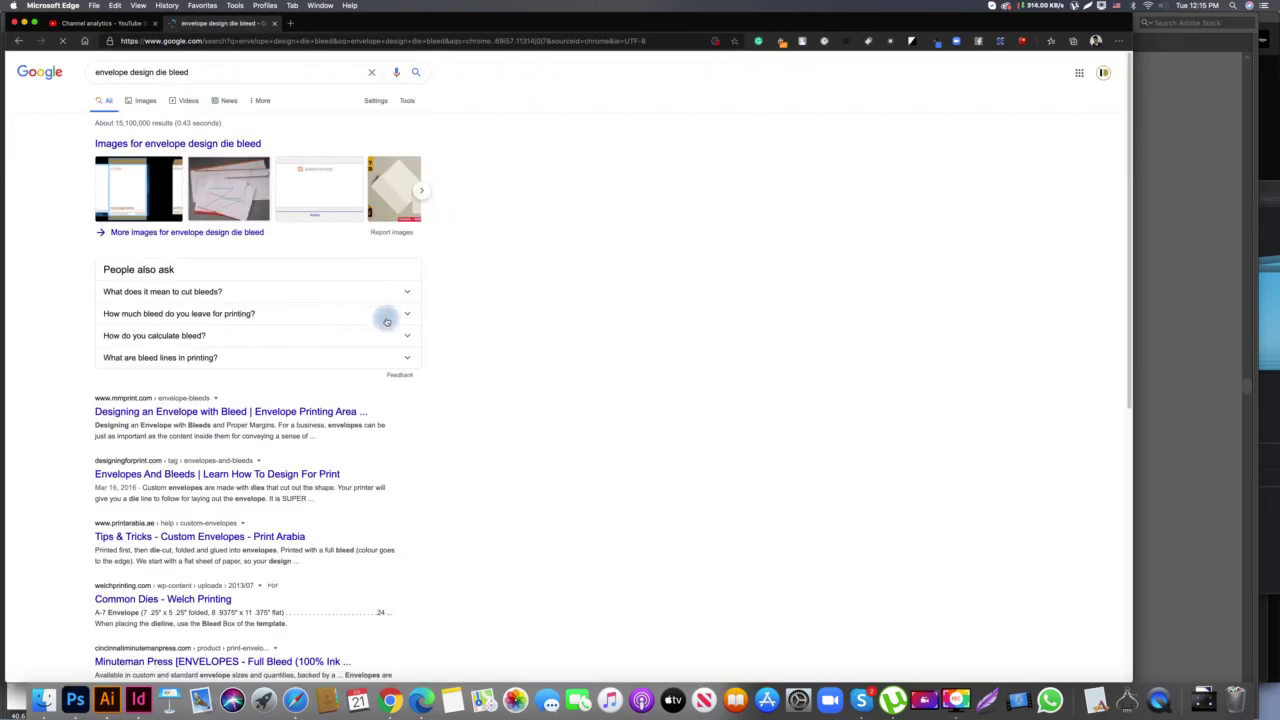
Open the mmprint.com and designingforprint.com results in separate tabs and examine mmprint's open and closed flap envelope guidance
super+click(184, 415)
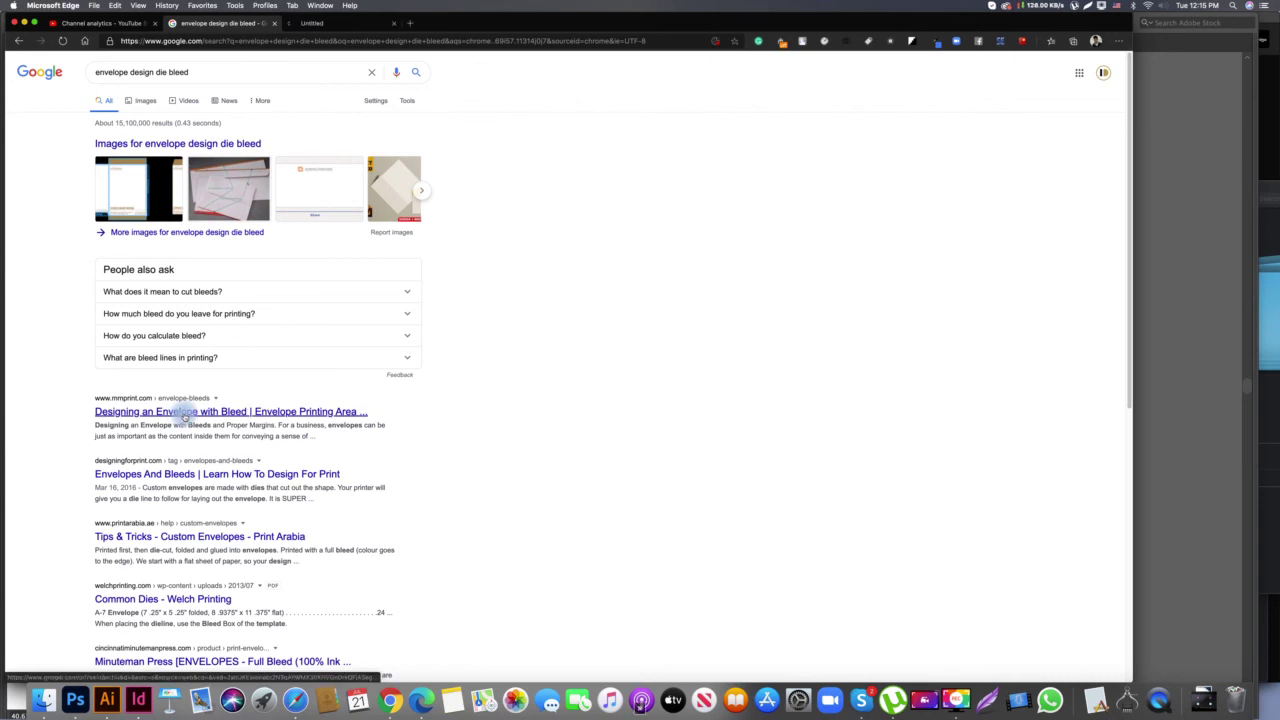
click(182, 478)
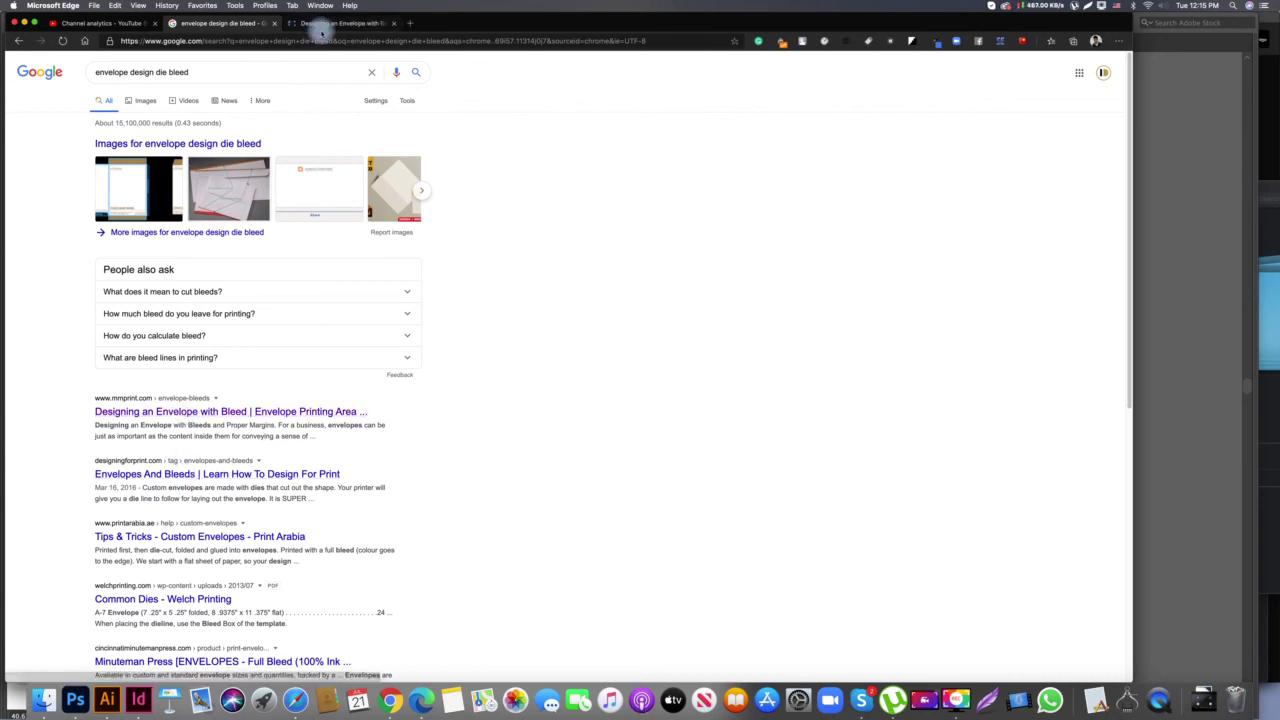
click(318, 22)
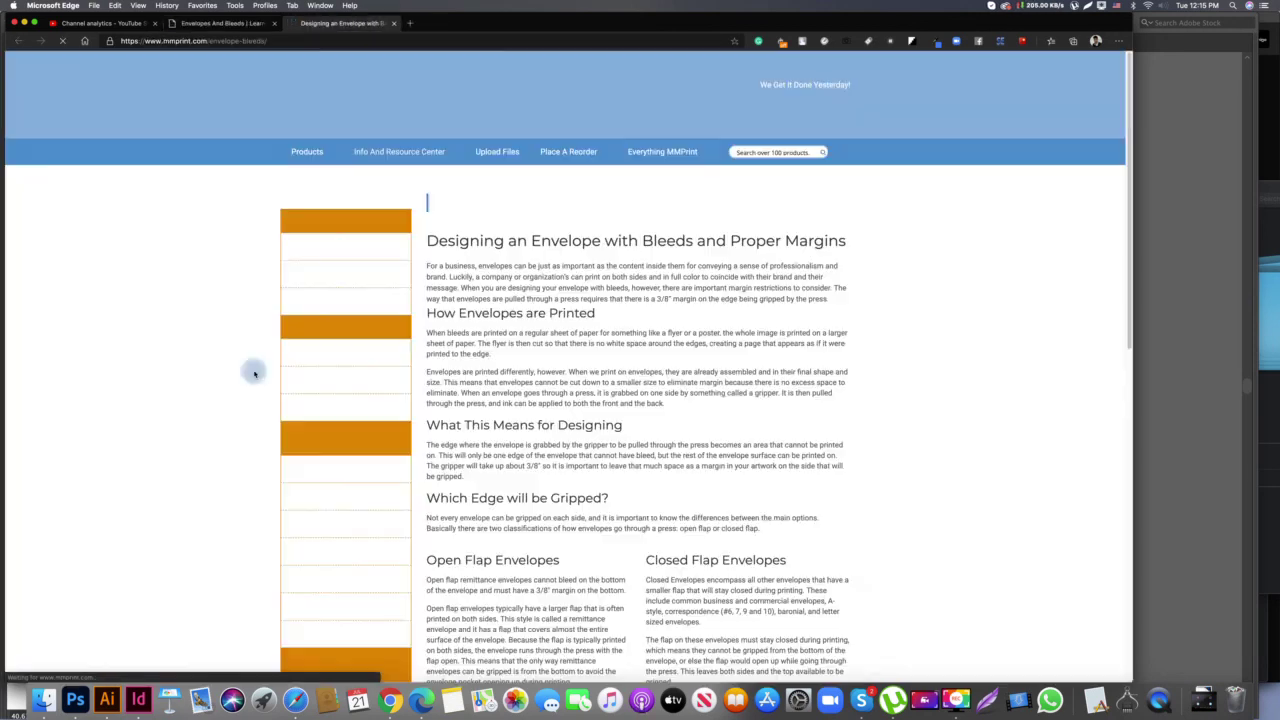
scroll(717, 518, down, 5)
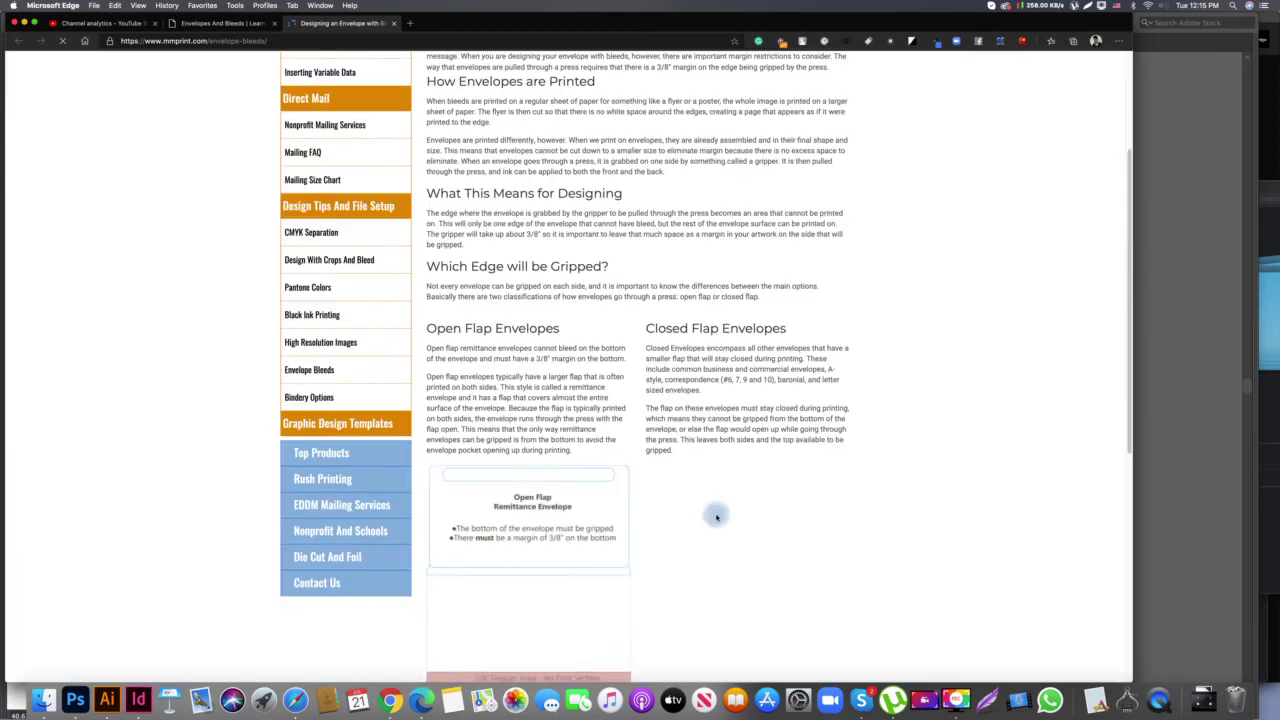
scroll(714, 515, down, 3)
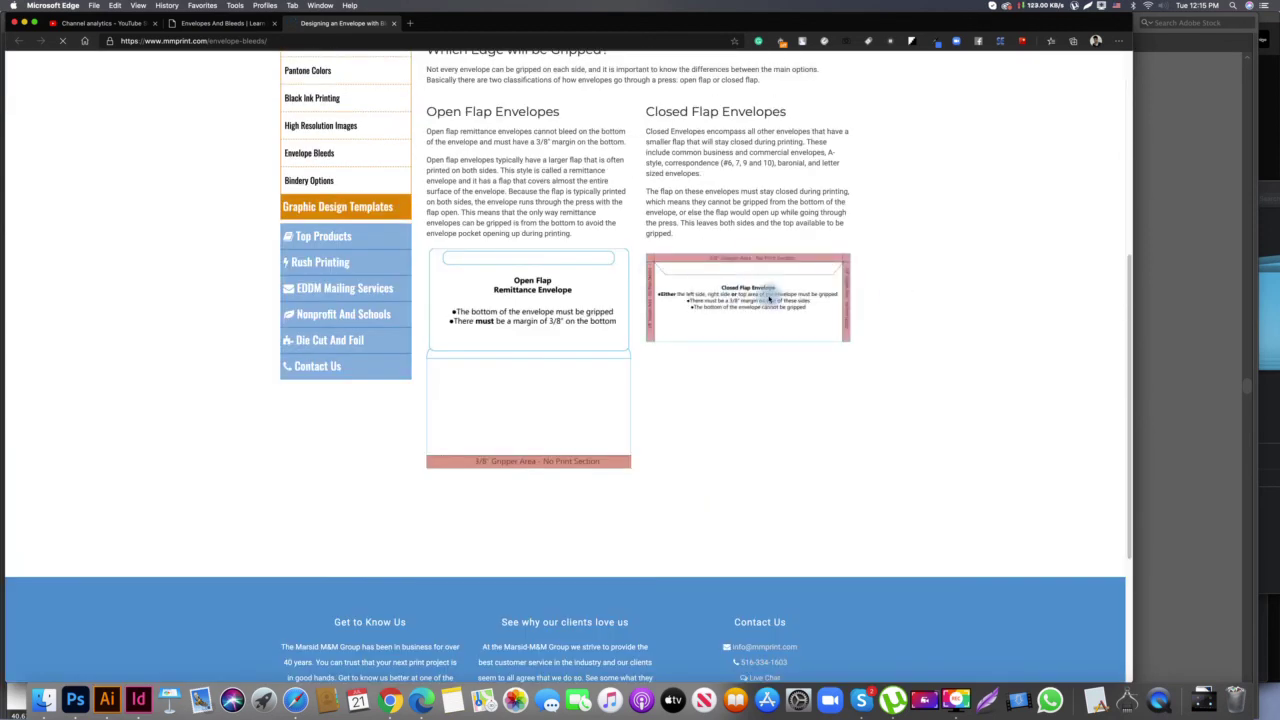
scroll(677, 466, up, 10)
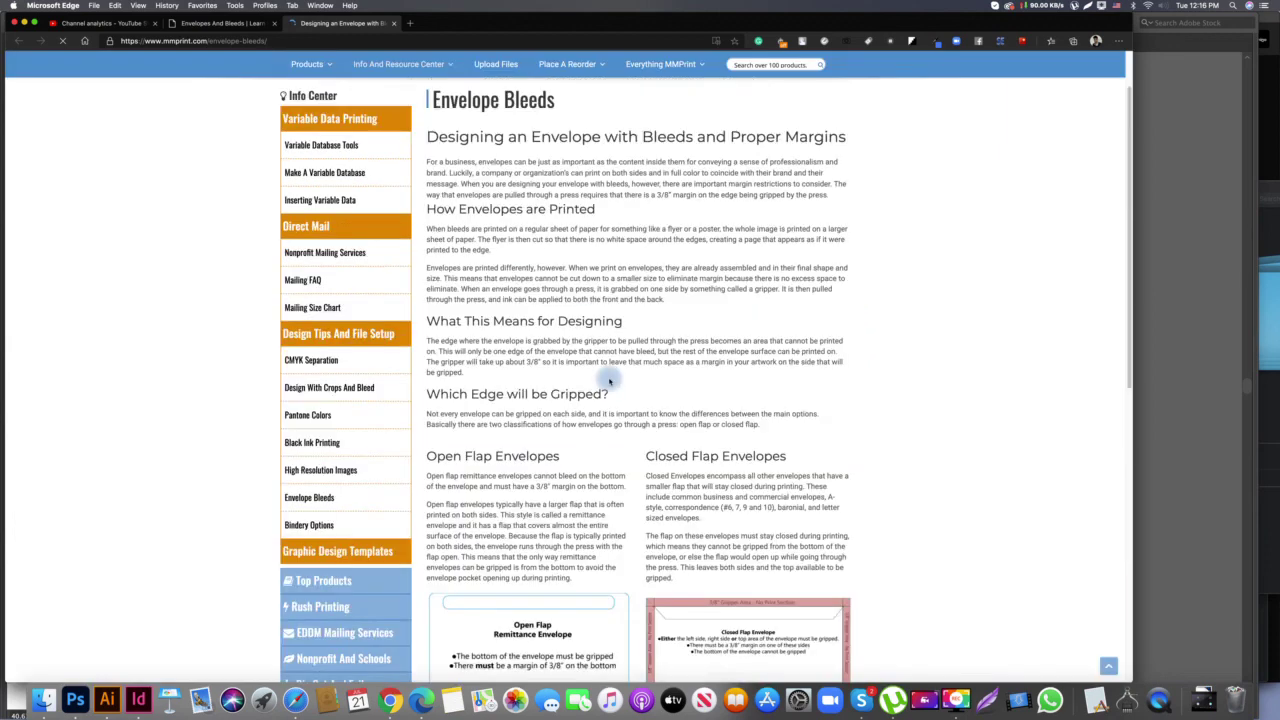
Dismiss the sign-up pop-up on the designingforprint.com article and examine its die-line and bleed examples for custom envelopes
click(228, 22)
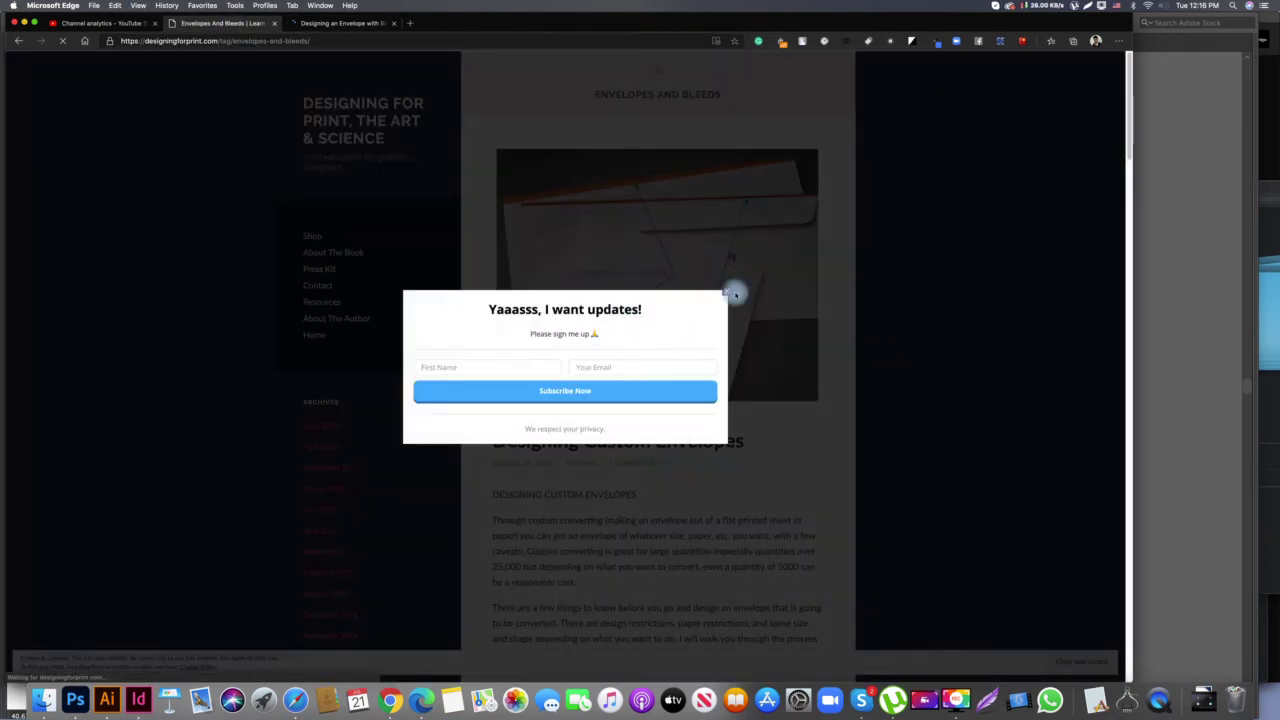
click(731, 293)
scroll(730, 540, down, 15)
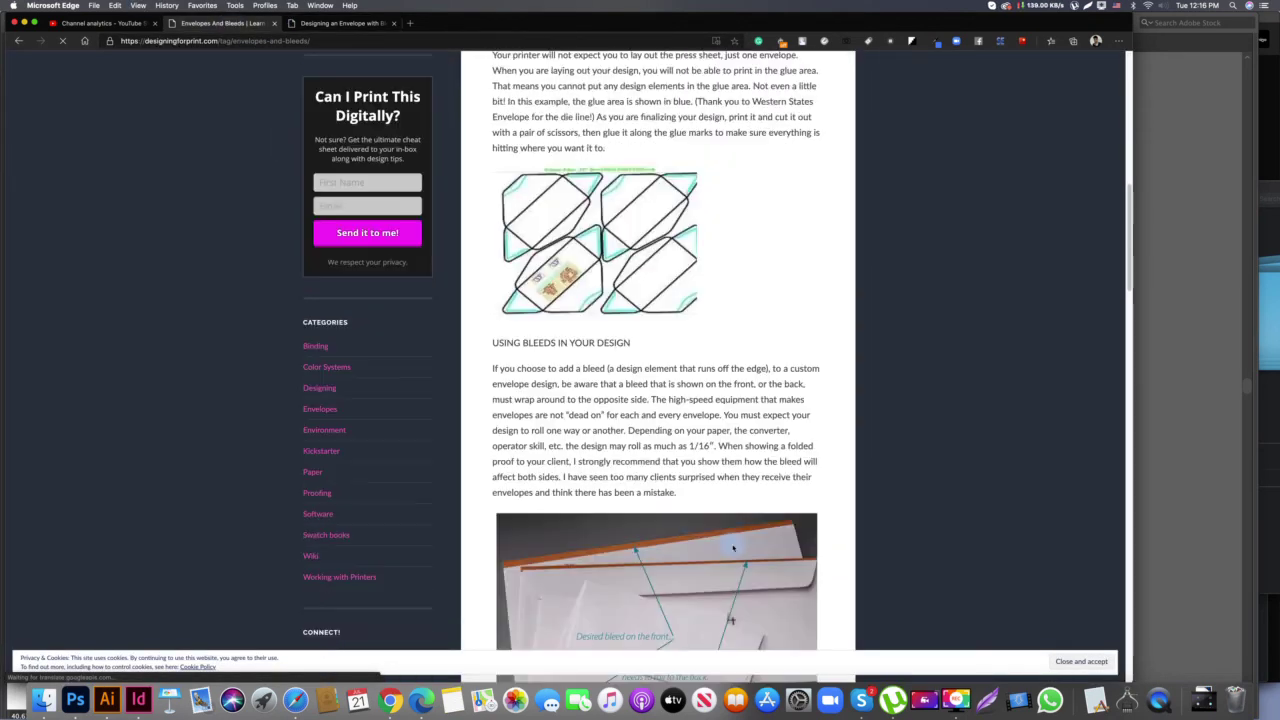
Read the rest of the designingforprint.com article on using bleeds, crossovers, digital printing and mailing of custom converted envelopes
scroll(733, 545, up, 3)
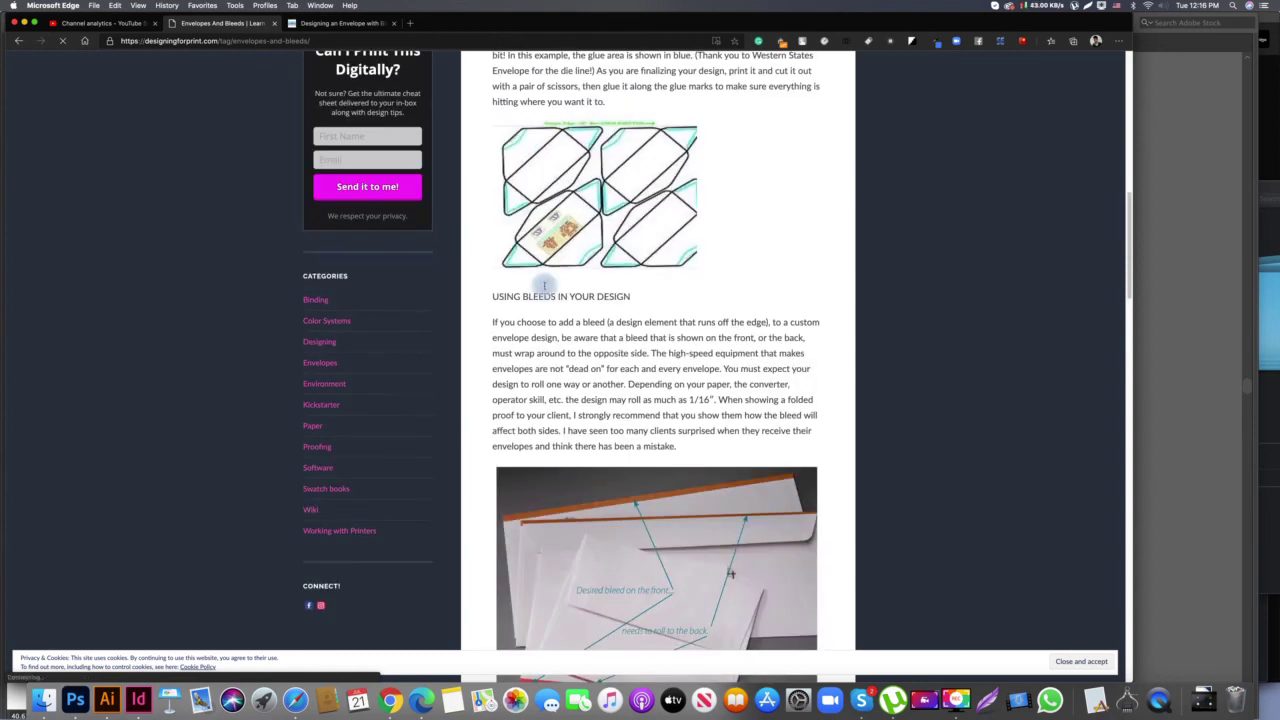
scroll(656, 395, down, 10)
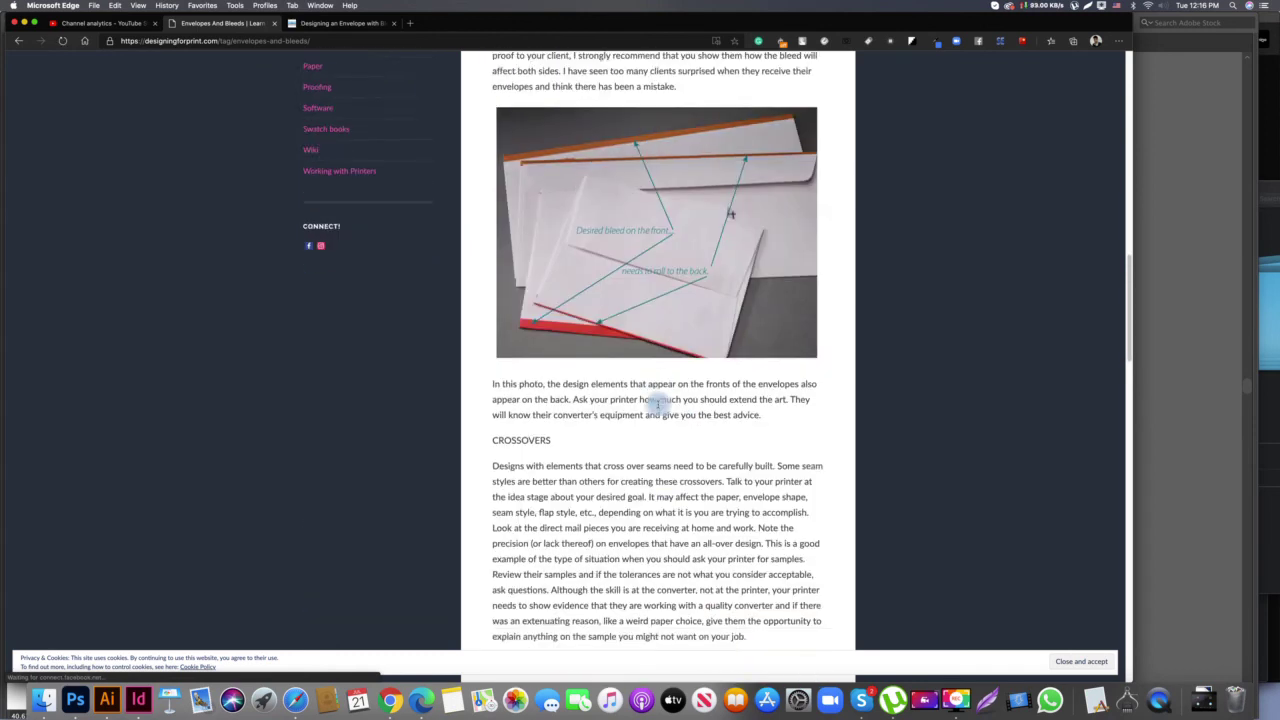
scroll(657, 404, down, 20)
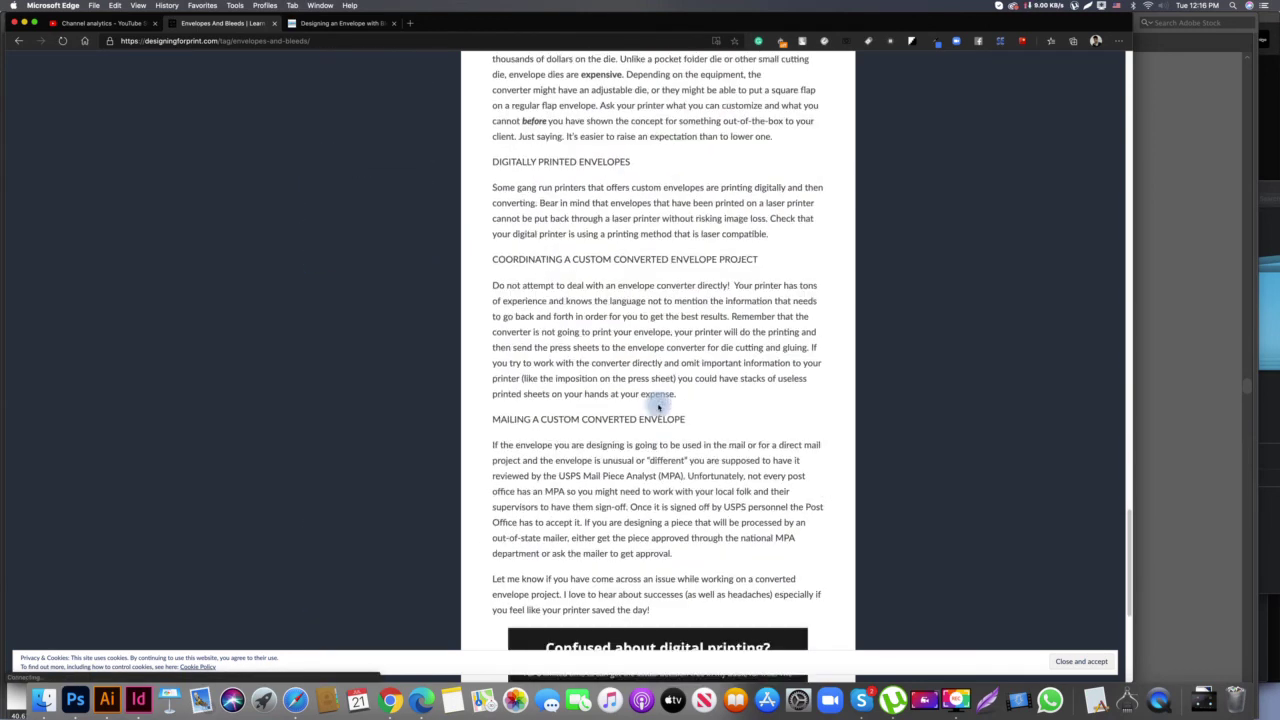
scroll(630, 390, up, 20)
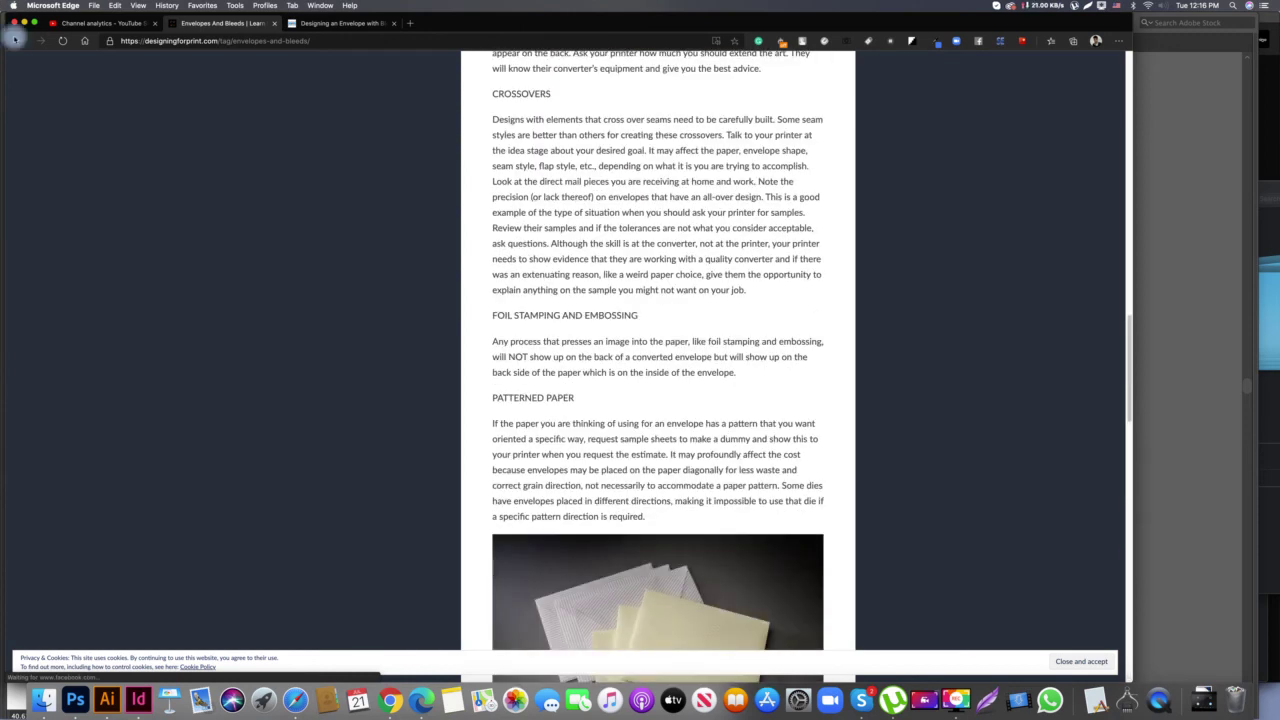
Return to the search results, switch to the image results, and open PrintingCenterUSA's Envelope Templates page from its envelope die-line image
click(19, 42)
scroll(531, 411, down, 5)
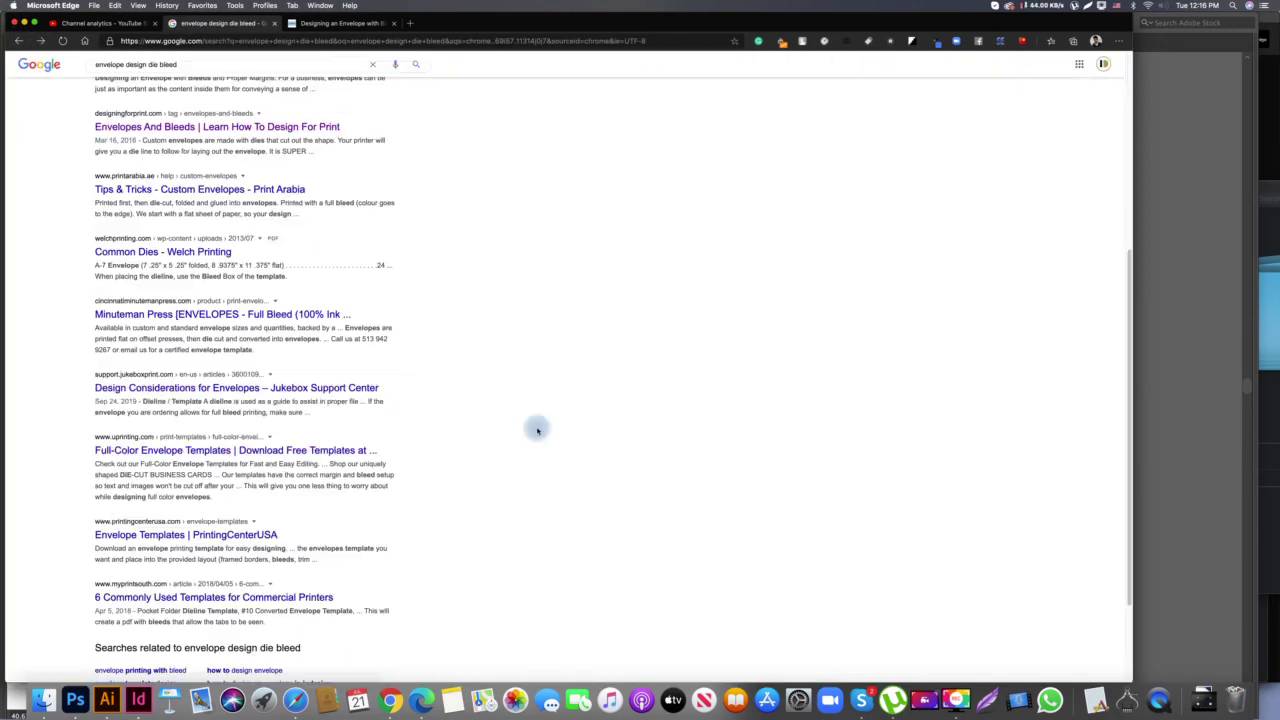
scroll(537, 430, up, 5)
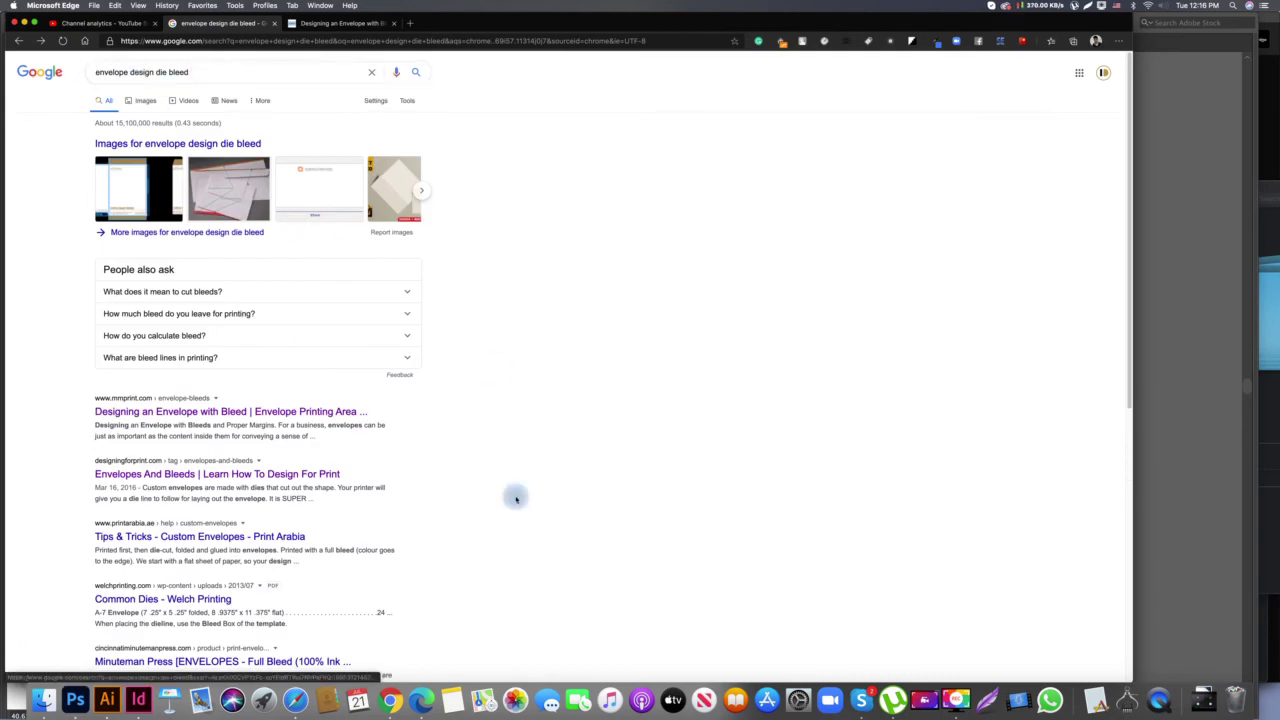
click(185, 145)
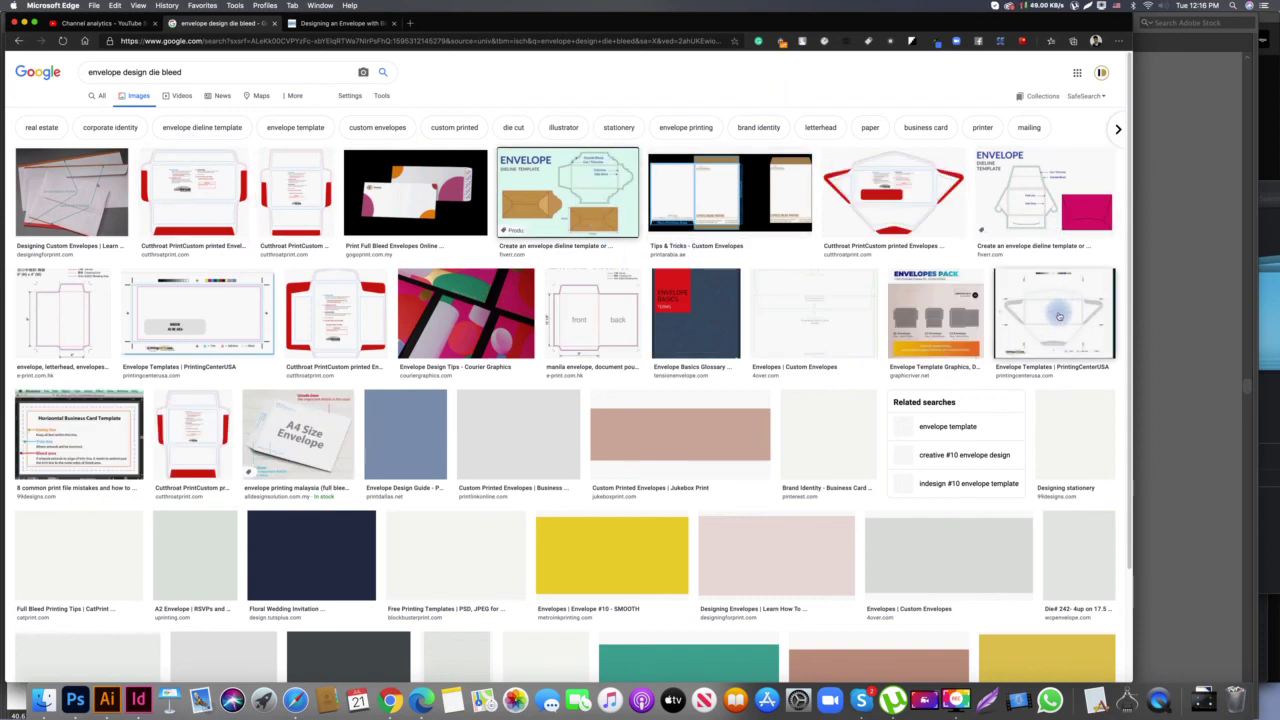
click(1058, 312)
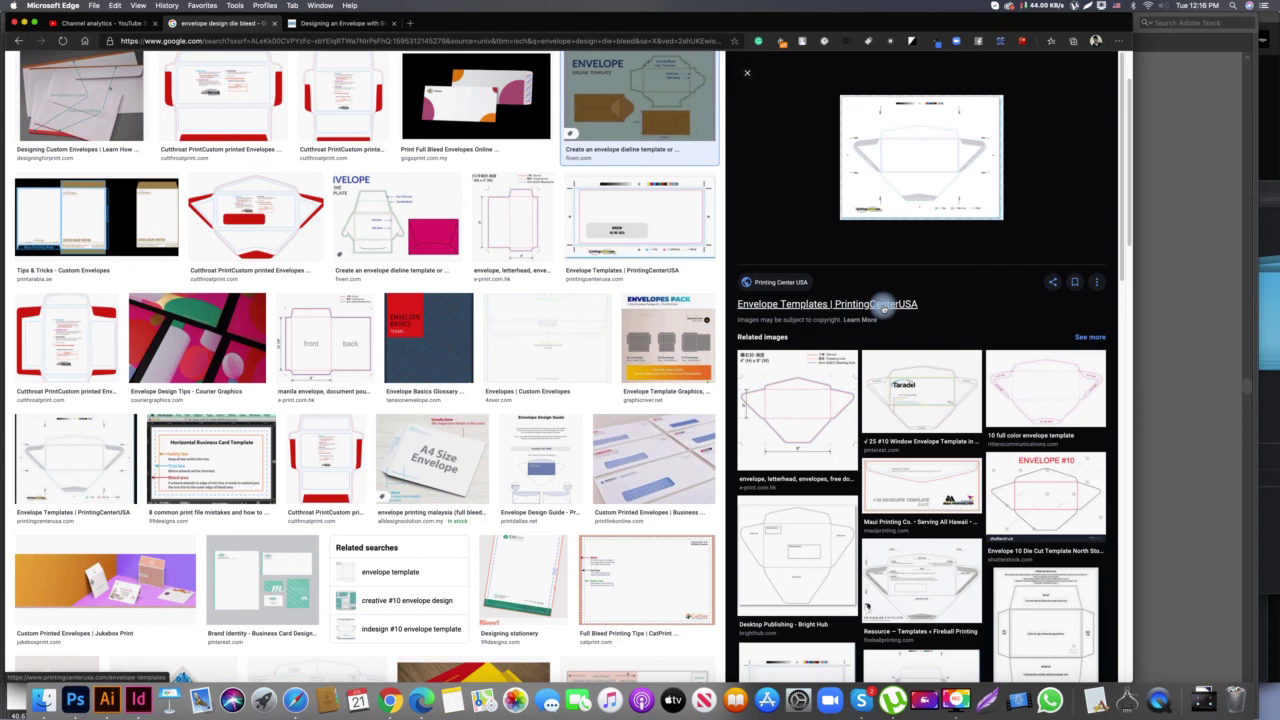
click(884, 305)
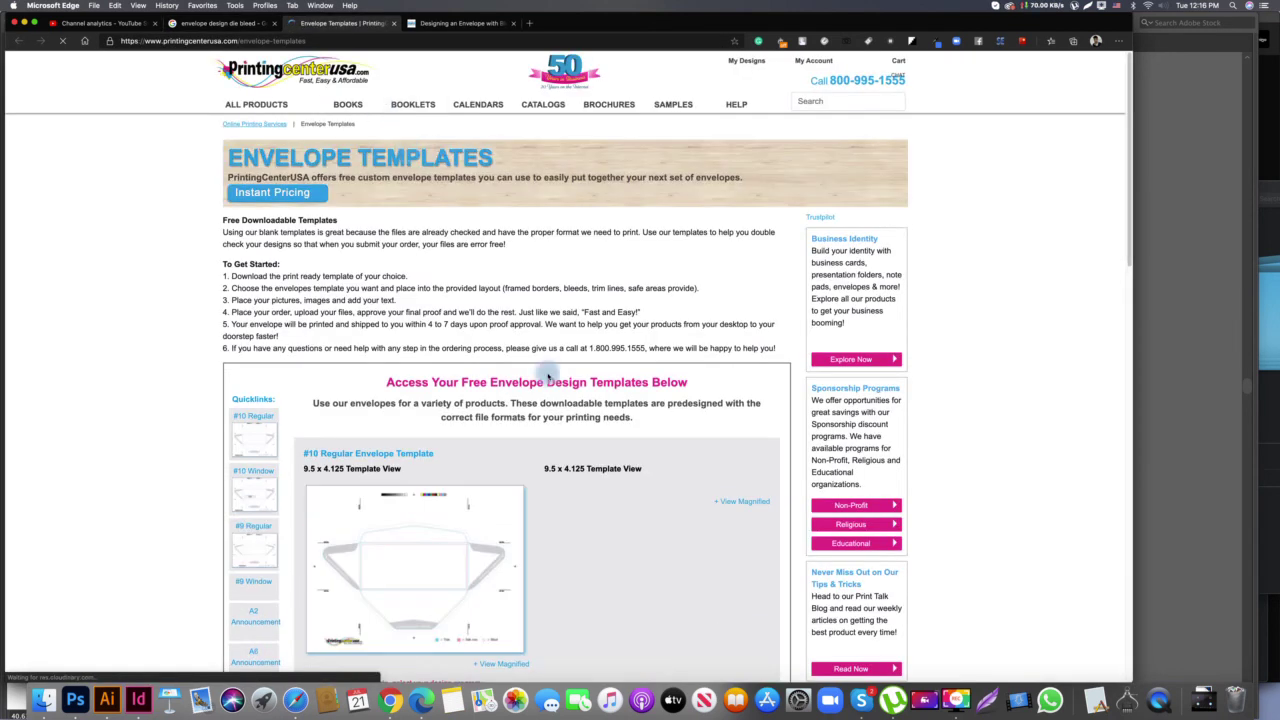
Examine the #10 Regular and #10 Window envelope templates and the page's introductory instructions for using the templates
scroll(560, 360, down, 5)
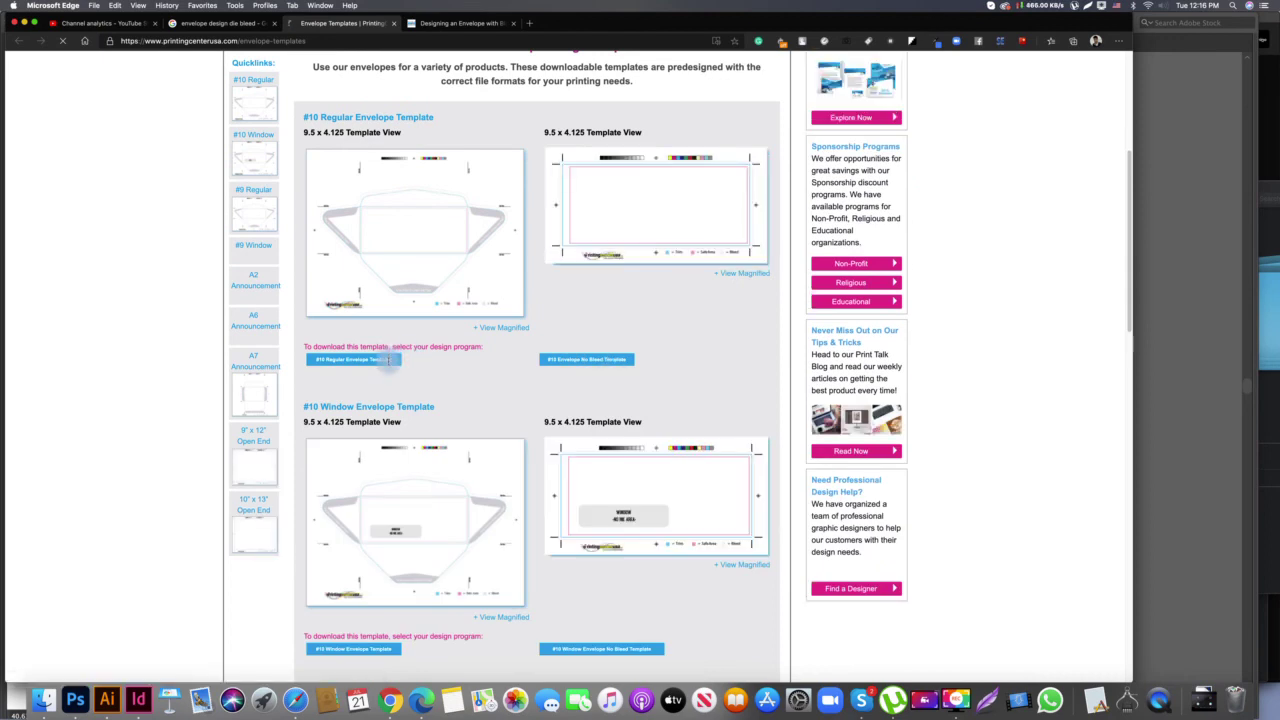
scroll(575, 425, down, 3)
scroll(576, 430, up, 4)
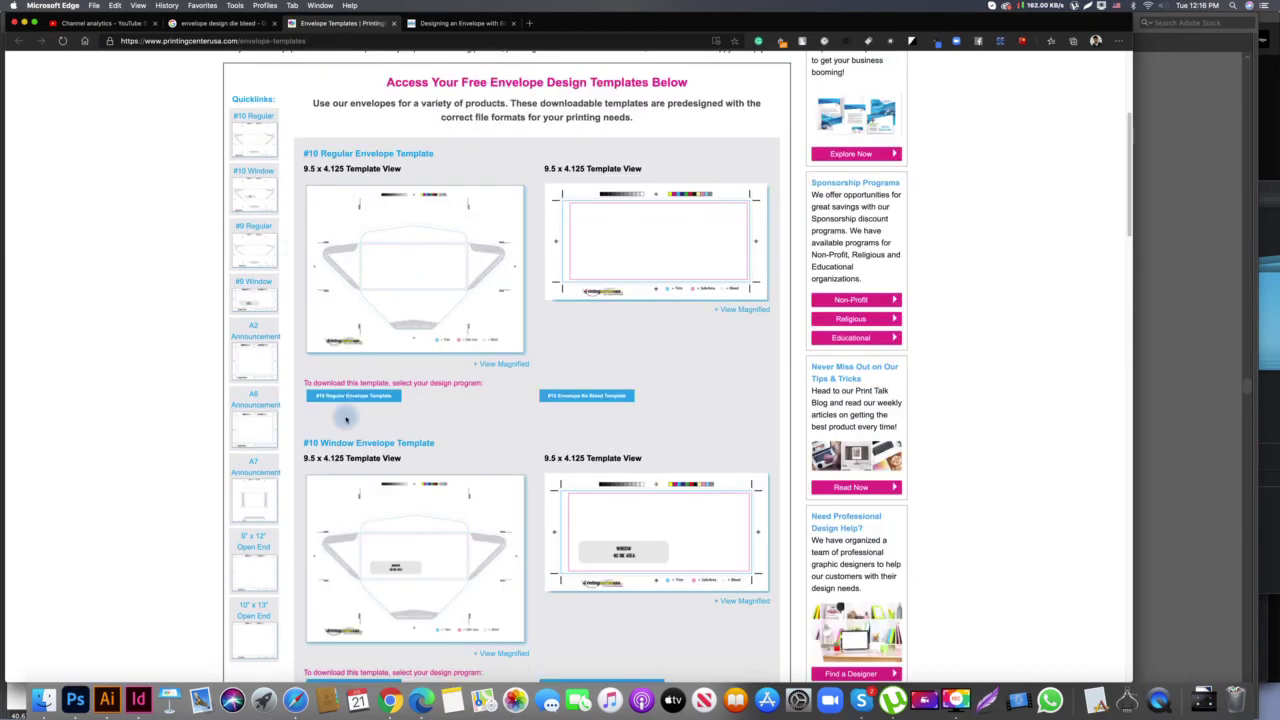
triple_click(364, 382)
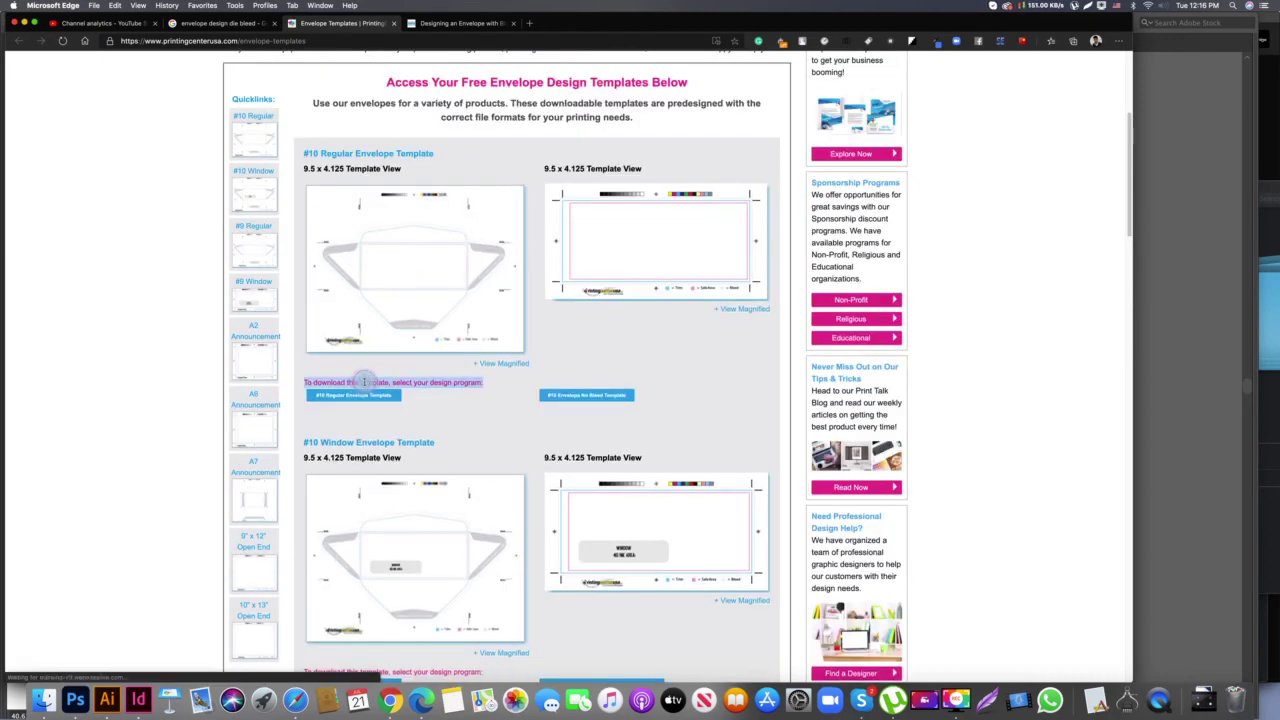
scroll(510, 412, down, 4)
scroll(510, 412, up, 1)
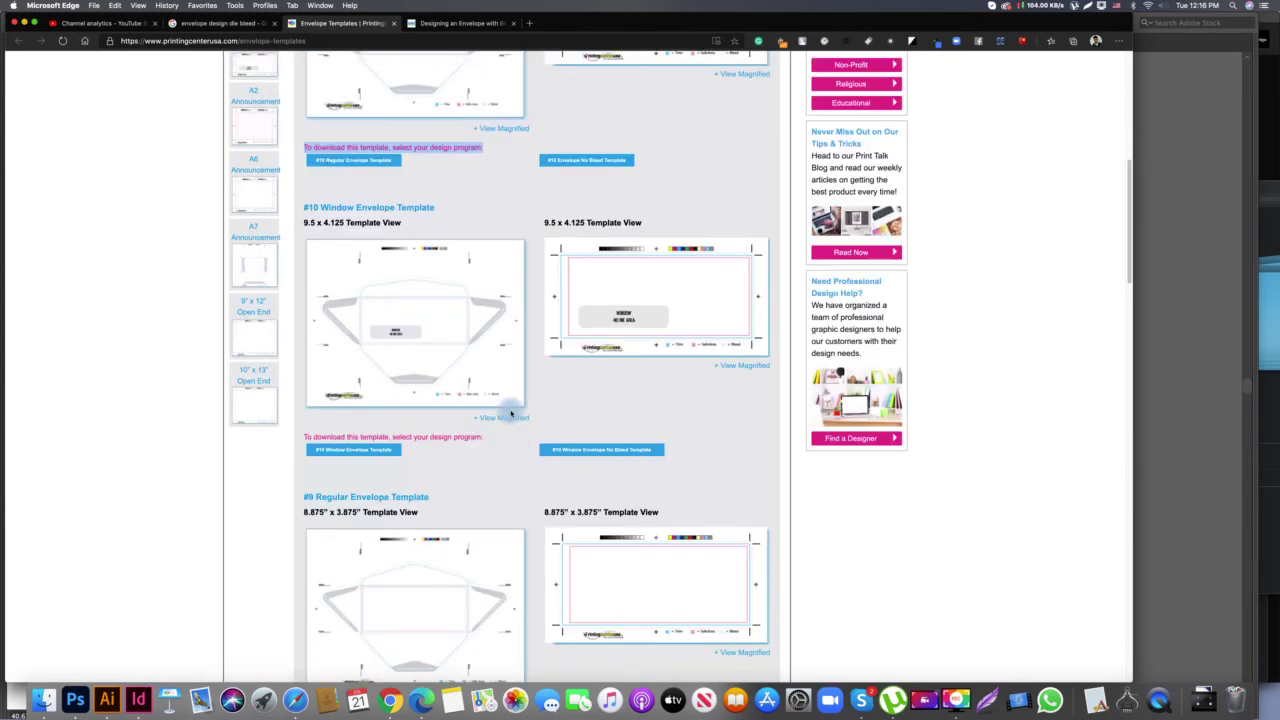
scroll(440, 420, up, 4)
scroll(444, 421, up, 3)
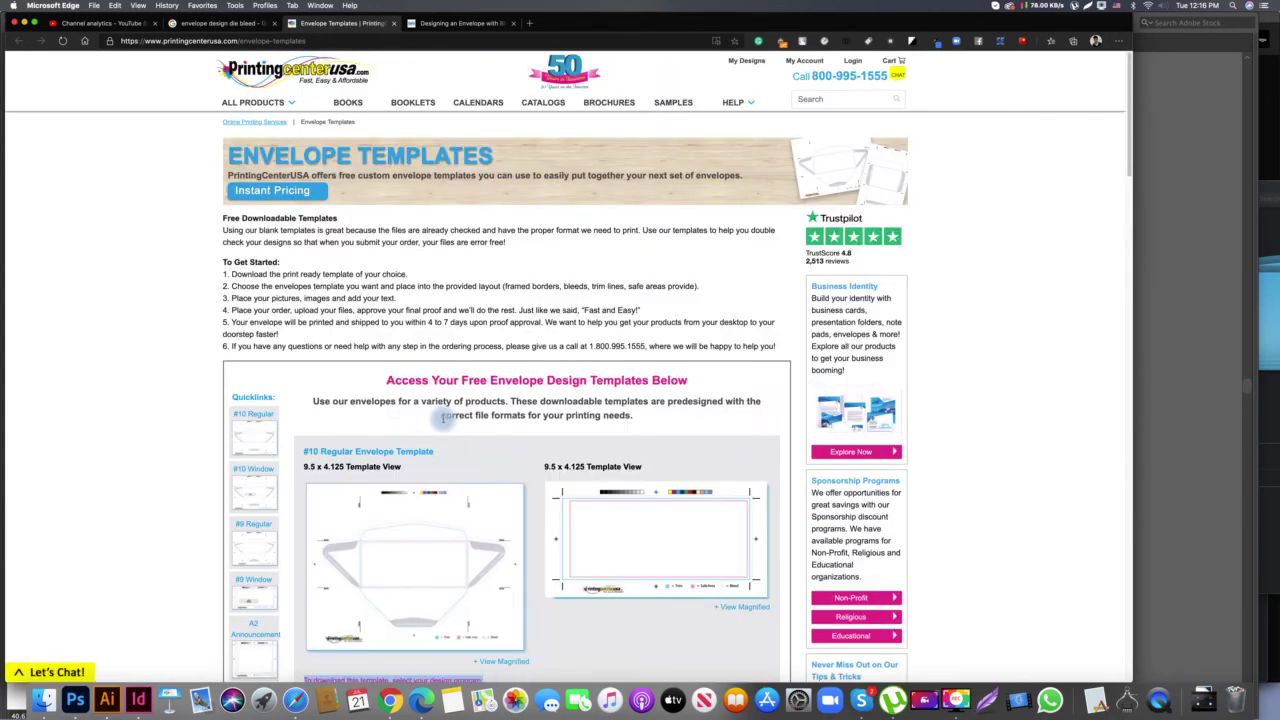
Review the remaining envelope template sizes through 10" x 13" Open End, and check the download formats of the #10 no-bleed templates
scroll(444, 421, down, 12)
scroll(444, 420, down, 20)
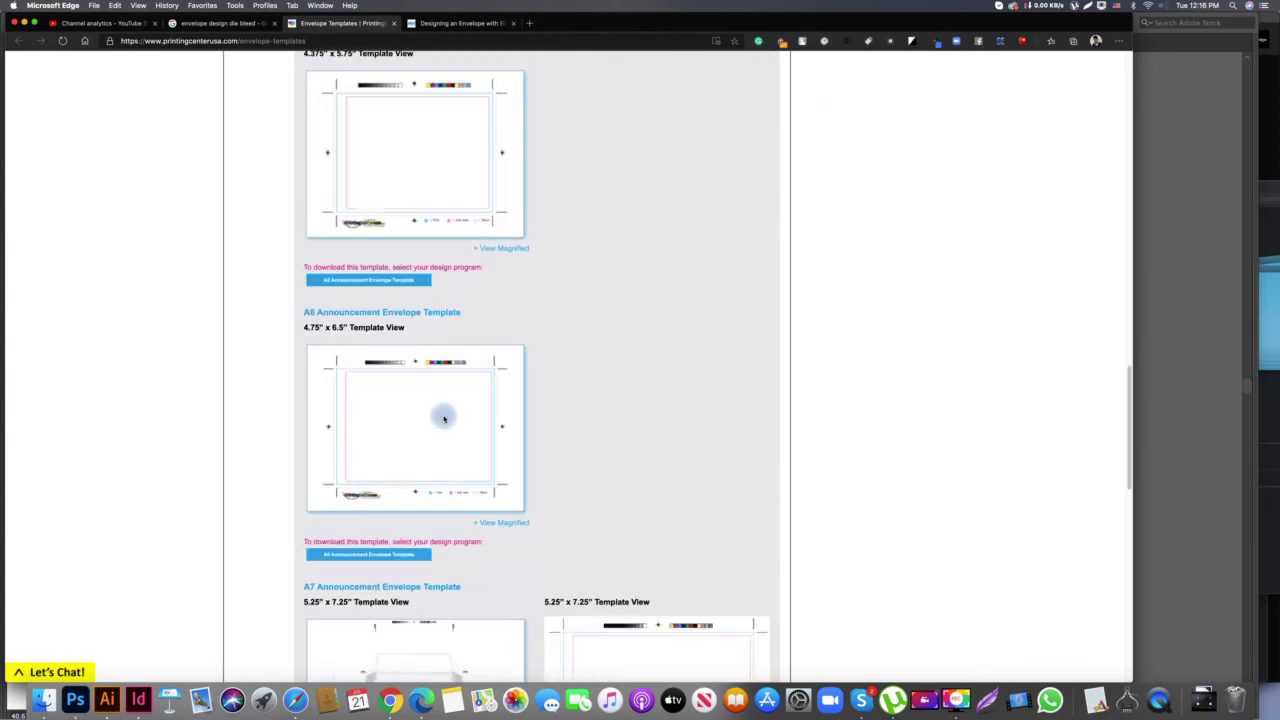
scroll(444, 415, down, 1)
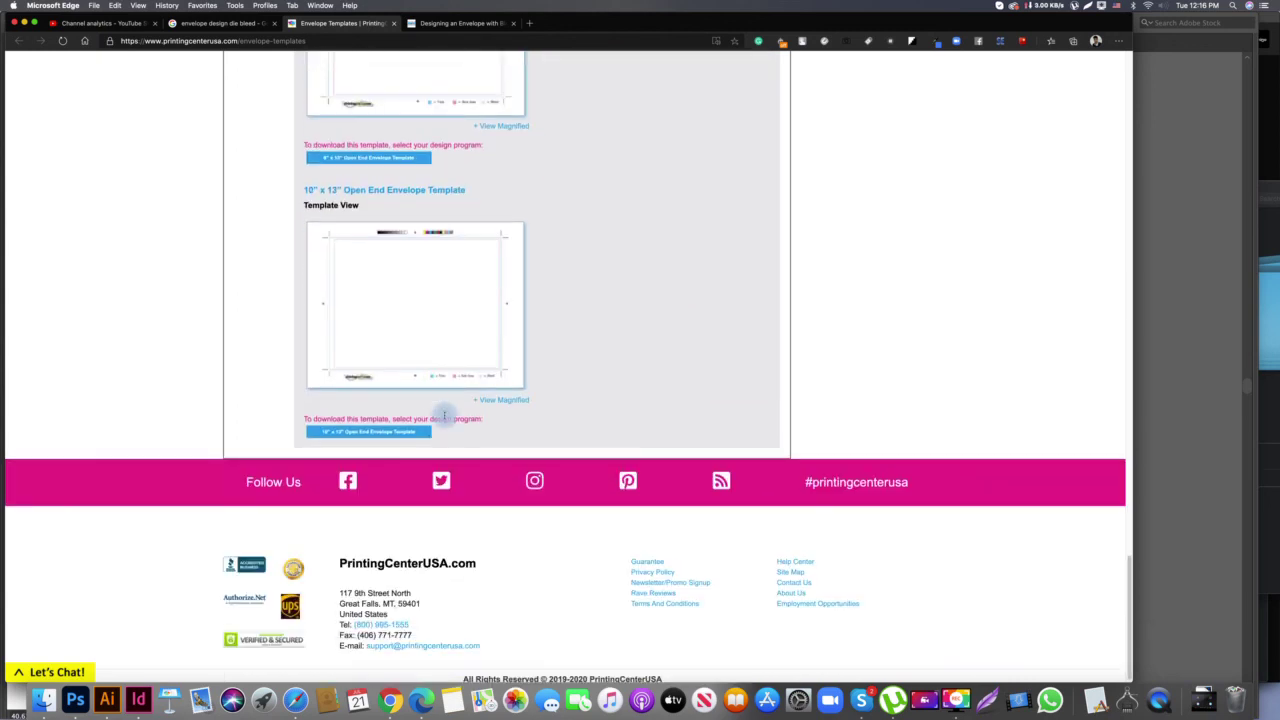
scroll(444, 415, up, 12)
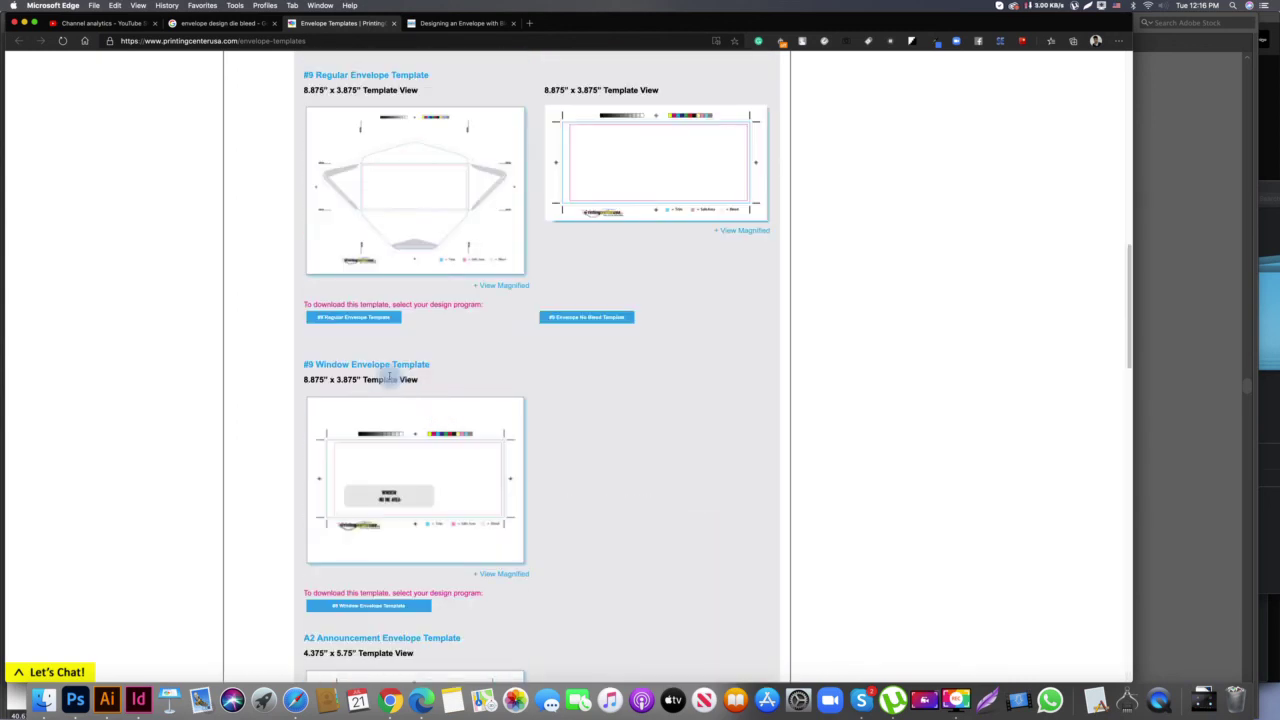
scroll(600, 491, up, 5)
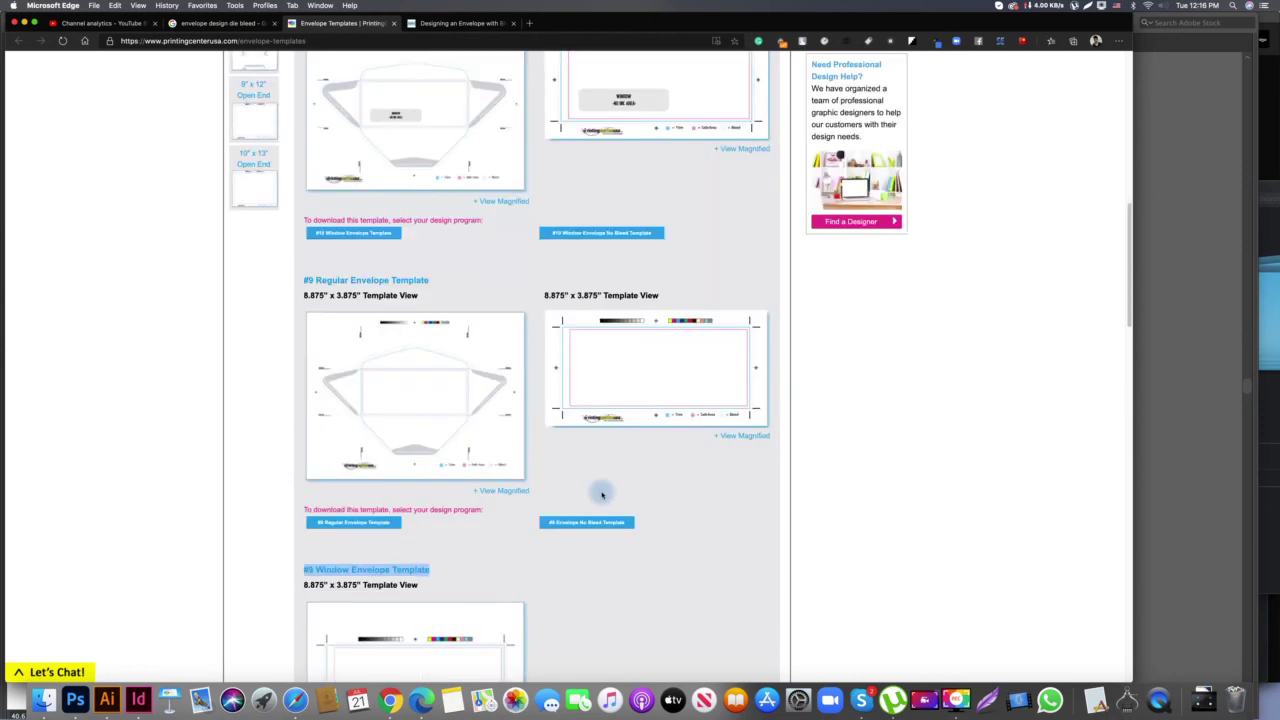
mouse_move(601, 494)
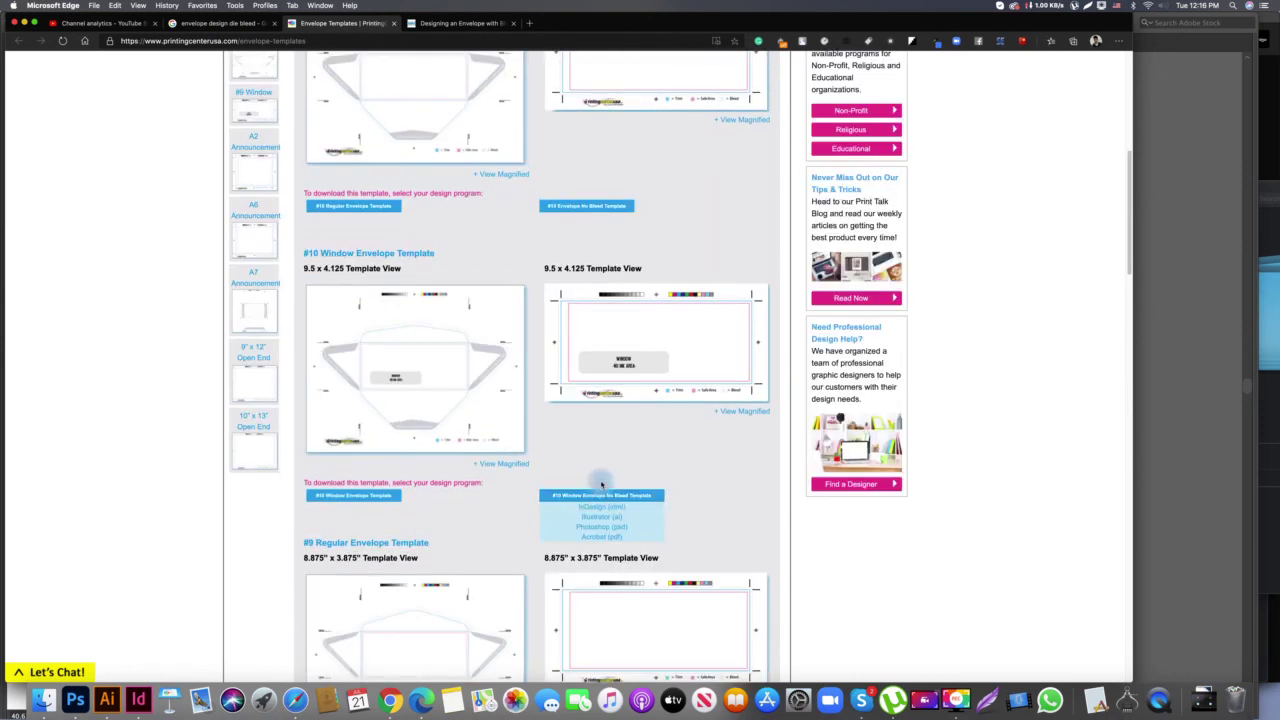
scroll(601, 494, up, 5)
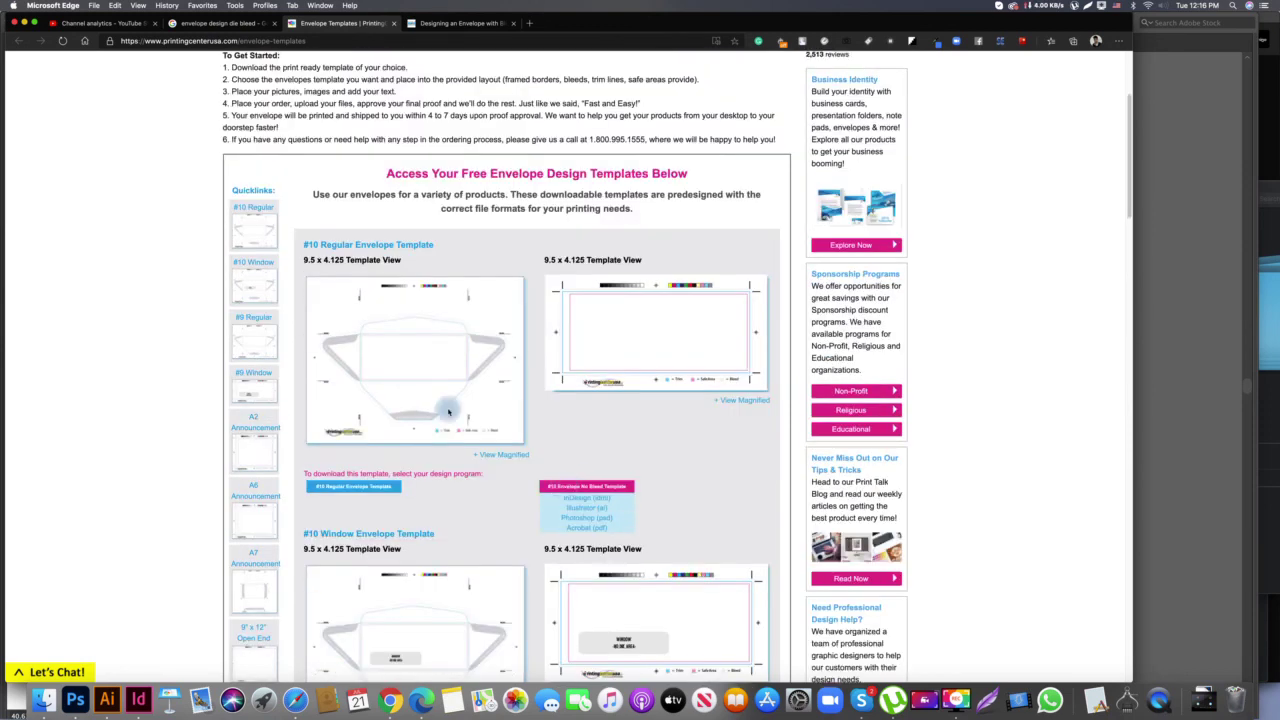
Switch to Finder, go up to the Branding - Source Files folder, and look through its template category folders
click(40, 702)
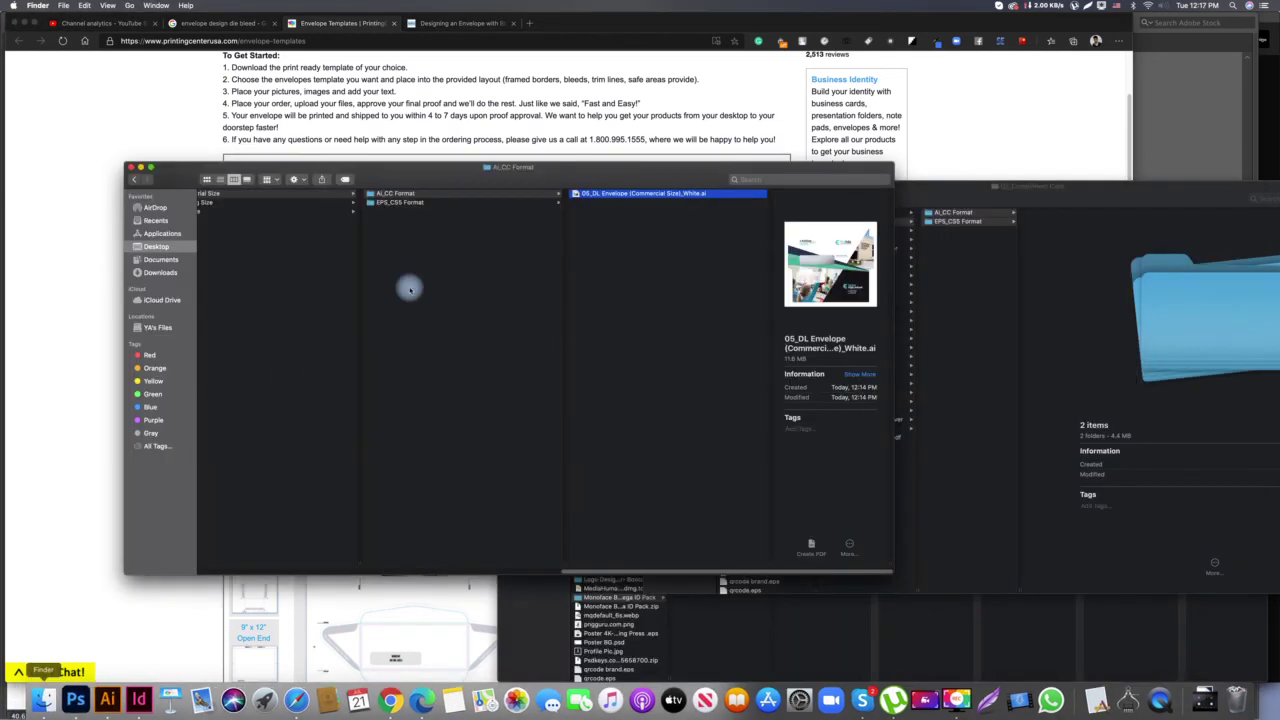
key(Left)
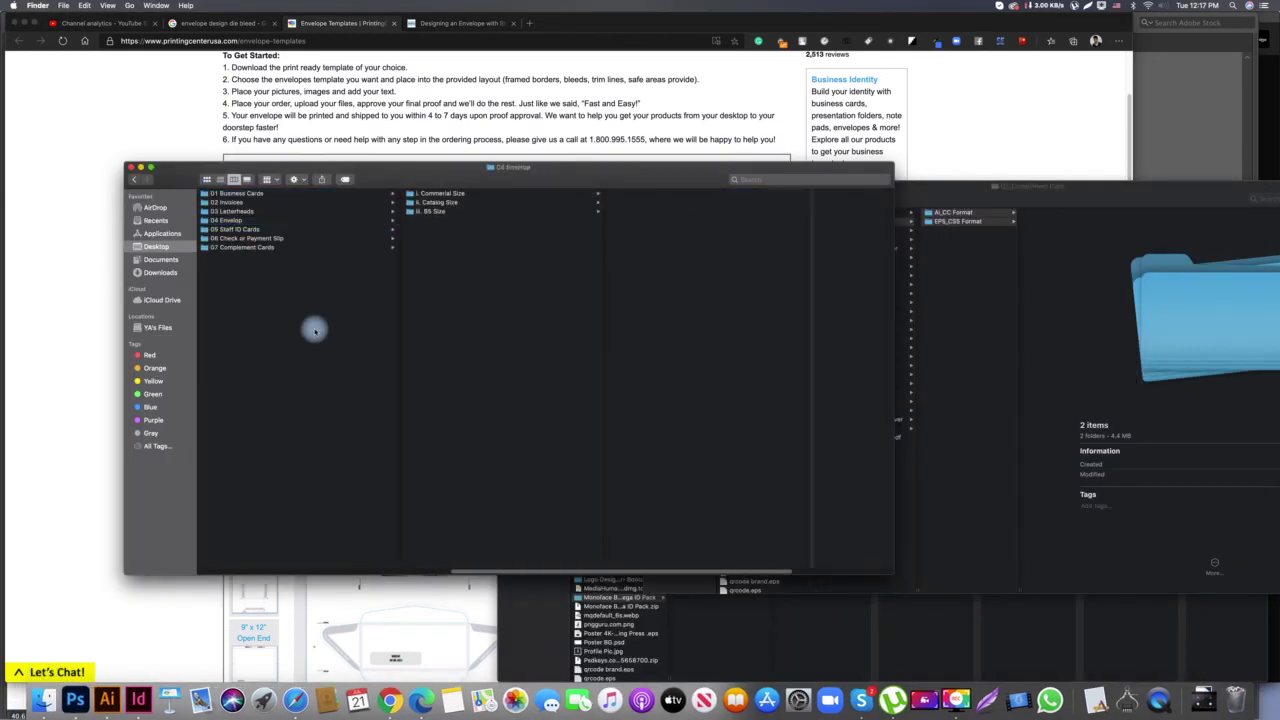
key(Left)
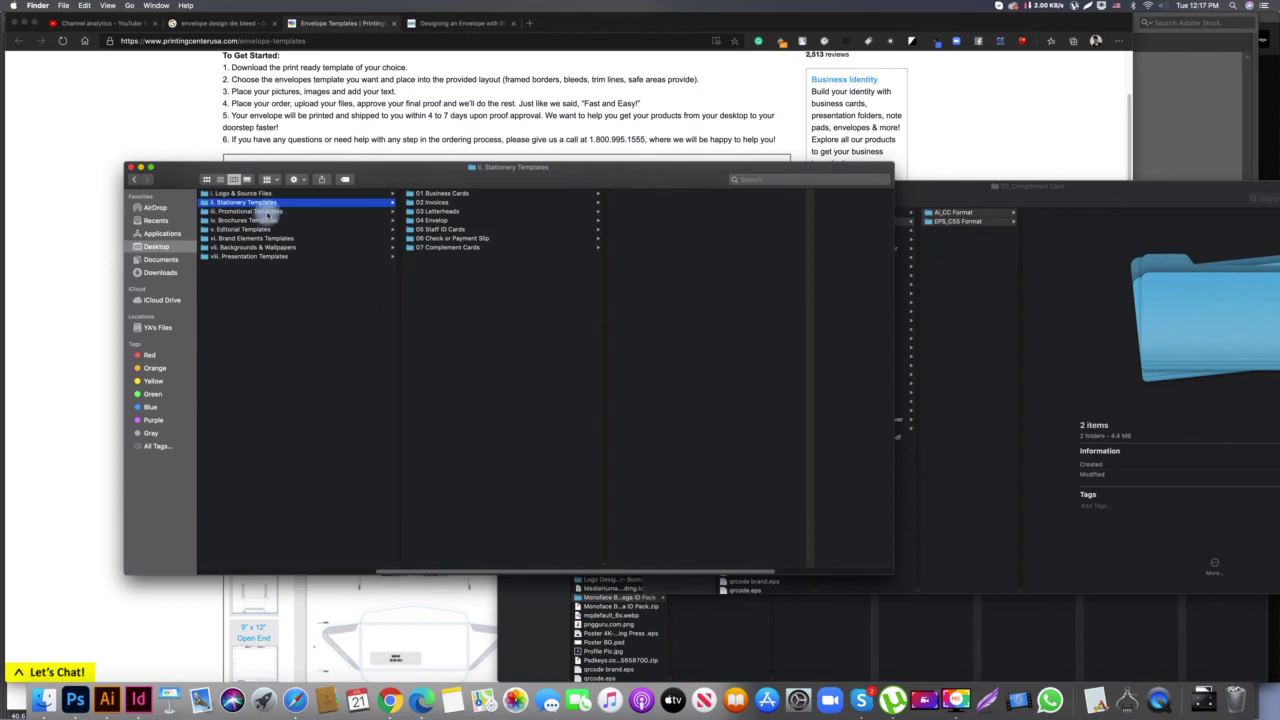
click(258, 193)
click(266, 203)
click(266, 212)
click(265, 221)
click(258, 229)
click(257, 238)
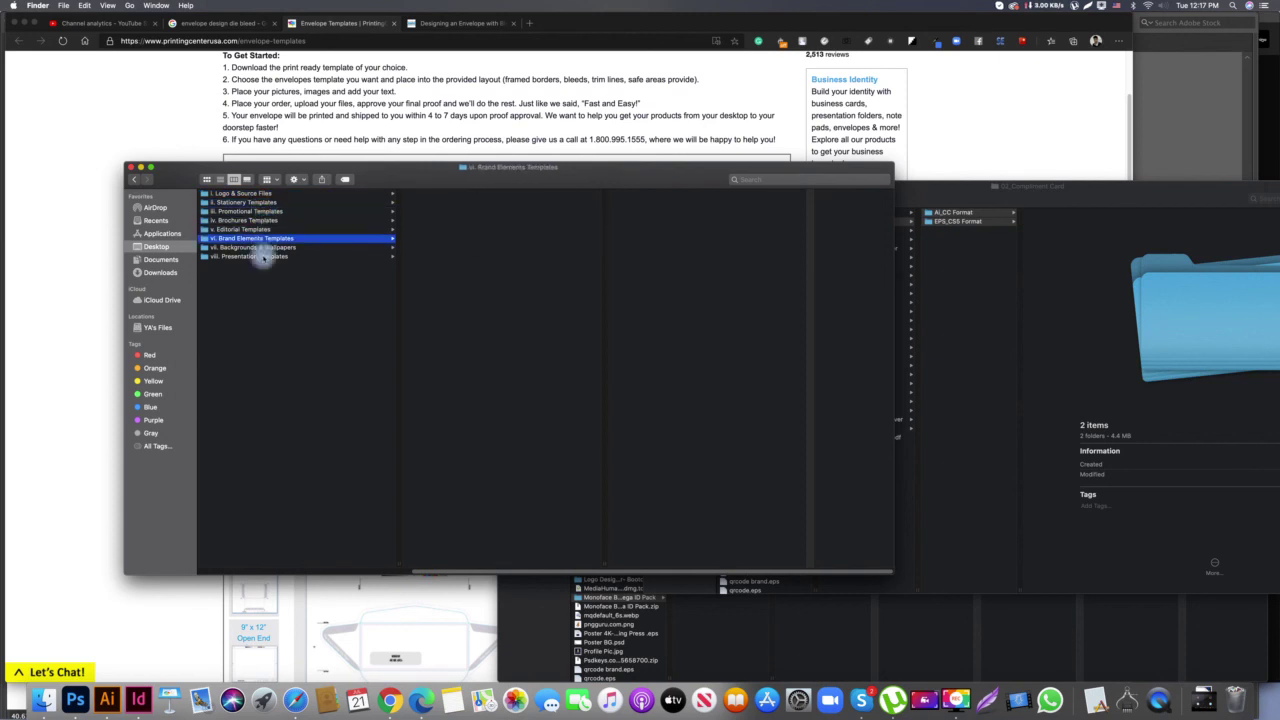
click(258, 247)
click(262, 195)
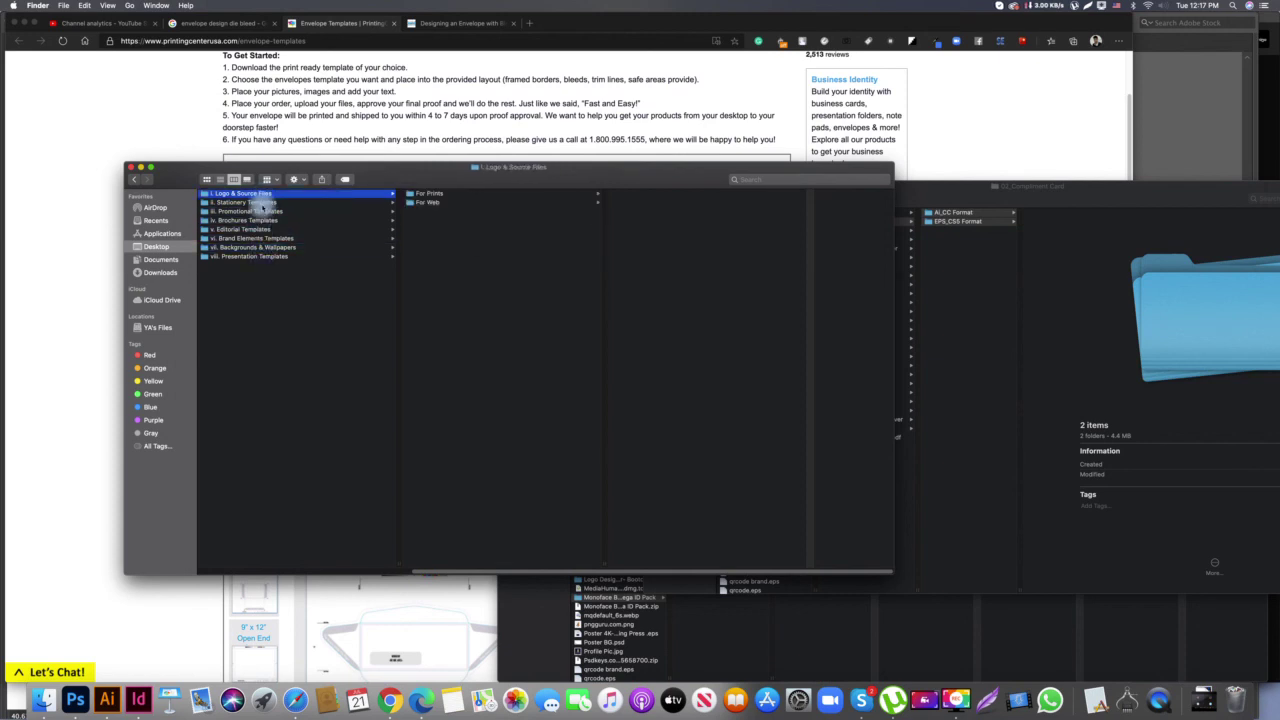
Inspect each folder in ii. Stationery Templates, from 01 Business Cards through 07 Complement Cards
click(272, 203)
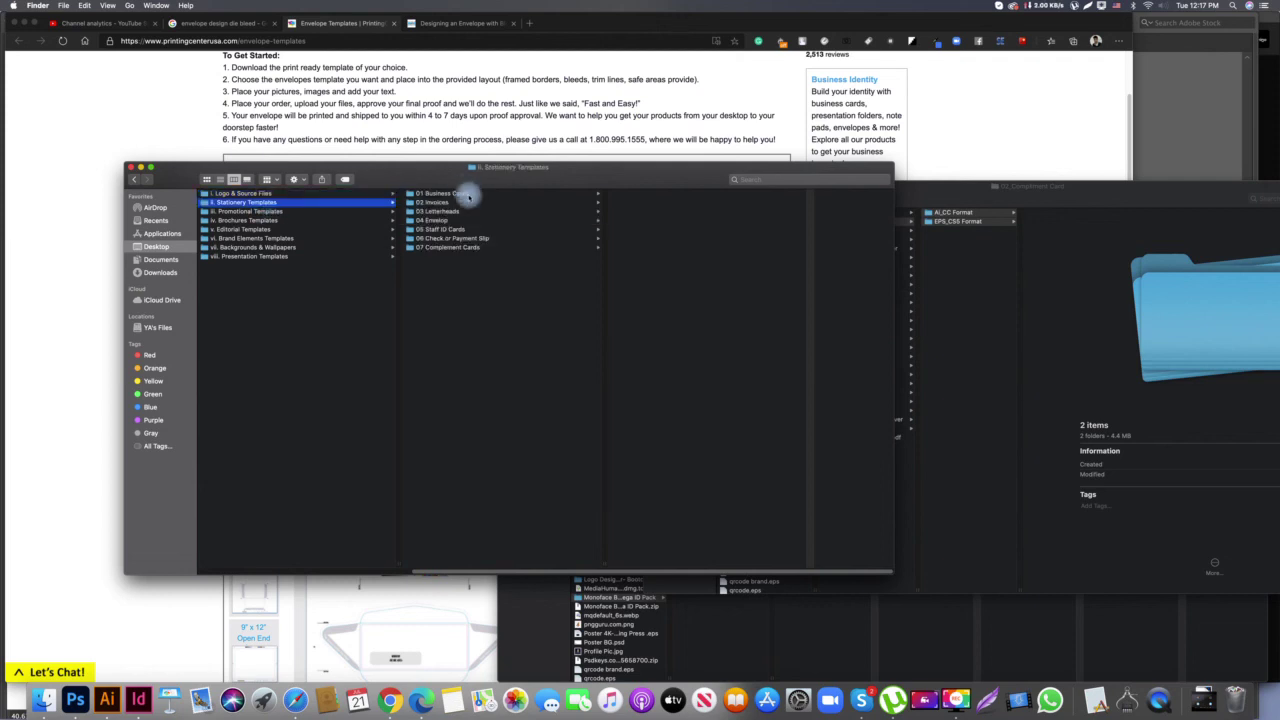
click(445, 194)
click(436, 203)
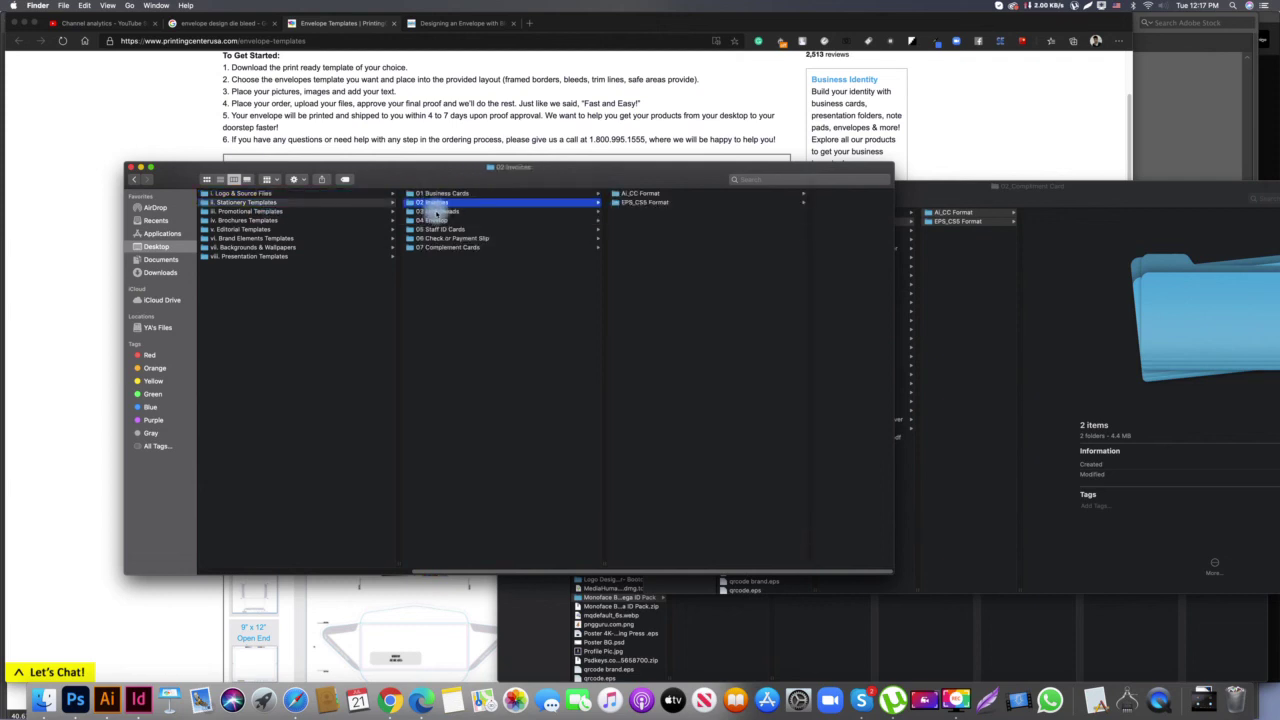
click(436, 212)
click(434, 221)
click(436, 229)
click(438, 238)
click(440, 247)
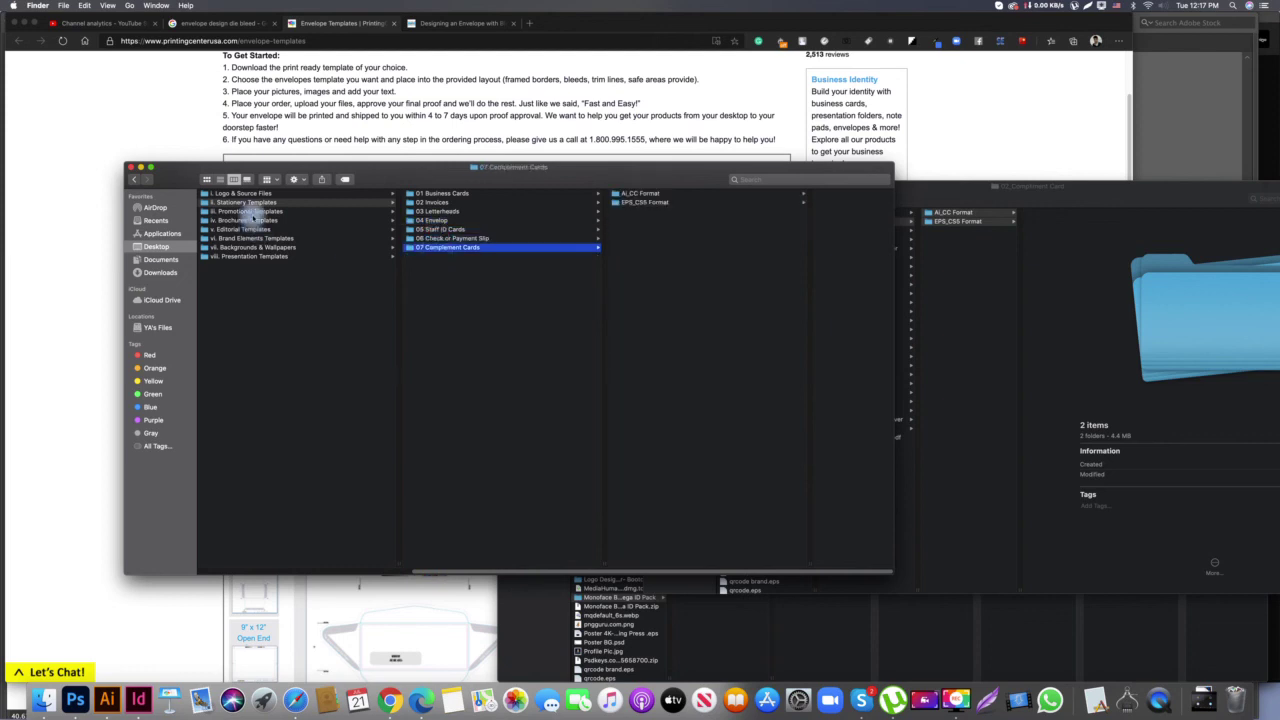
Check the Promotional, Brochures, Editorial, Brand Elements and Logo & Source Files folders, and return to ii. Stationery Templates
click(250, 211)
click(252, 220)
click(255, 229)
click(257, 240)
click(252, 193)
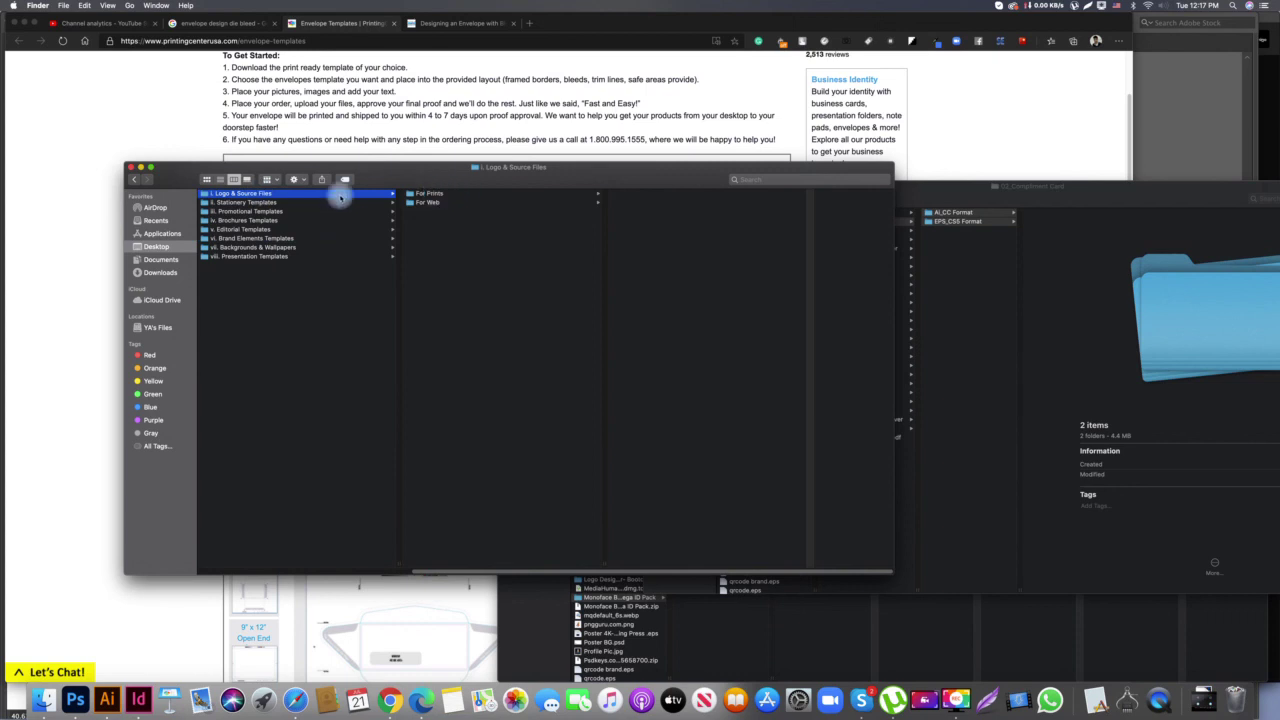
click(270, 203)
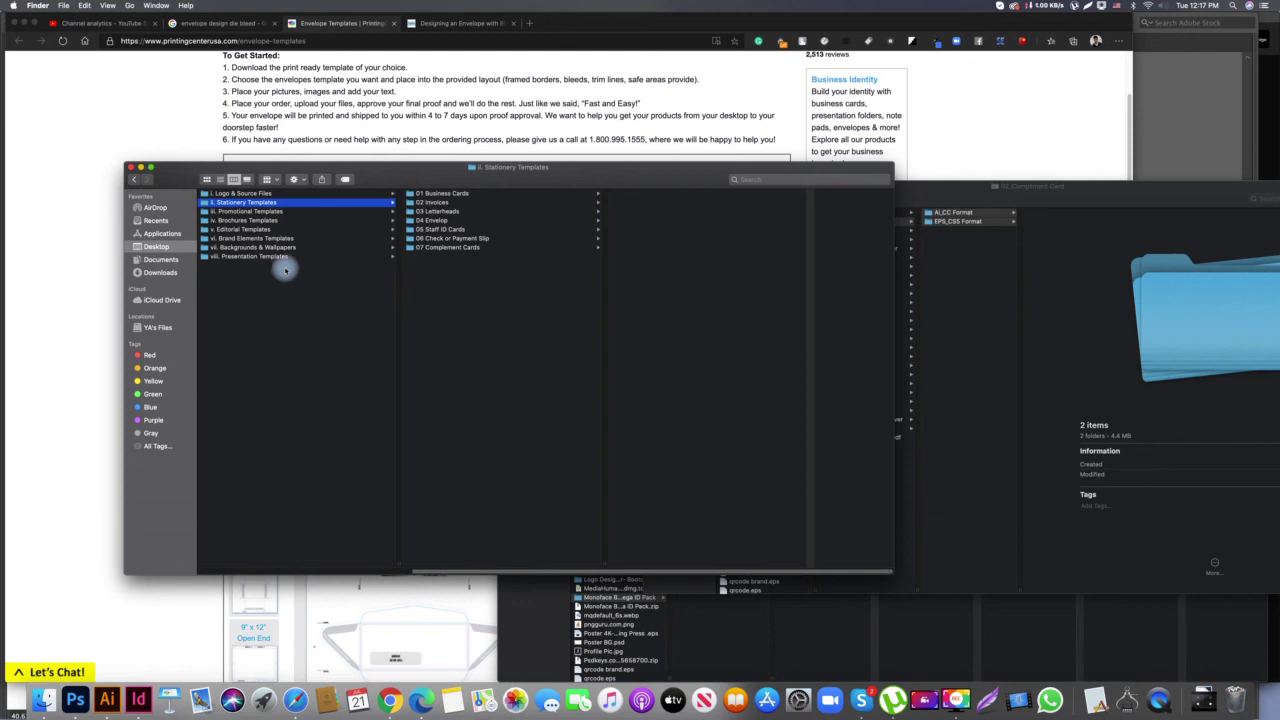
Show the parent ProEdu identity folder, and inspect 07 Complement Cards and 06 Check or Payment Slip within ii. Stationery Templates
click(265, 296)
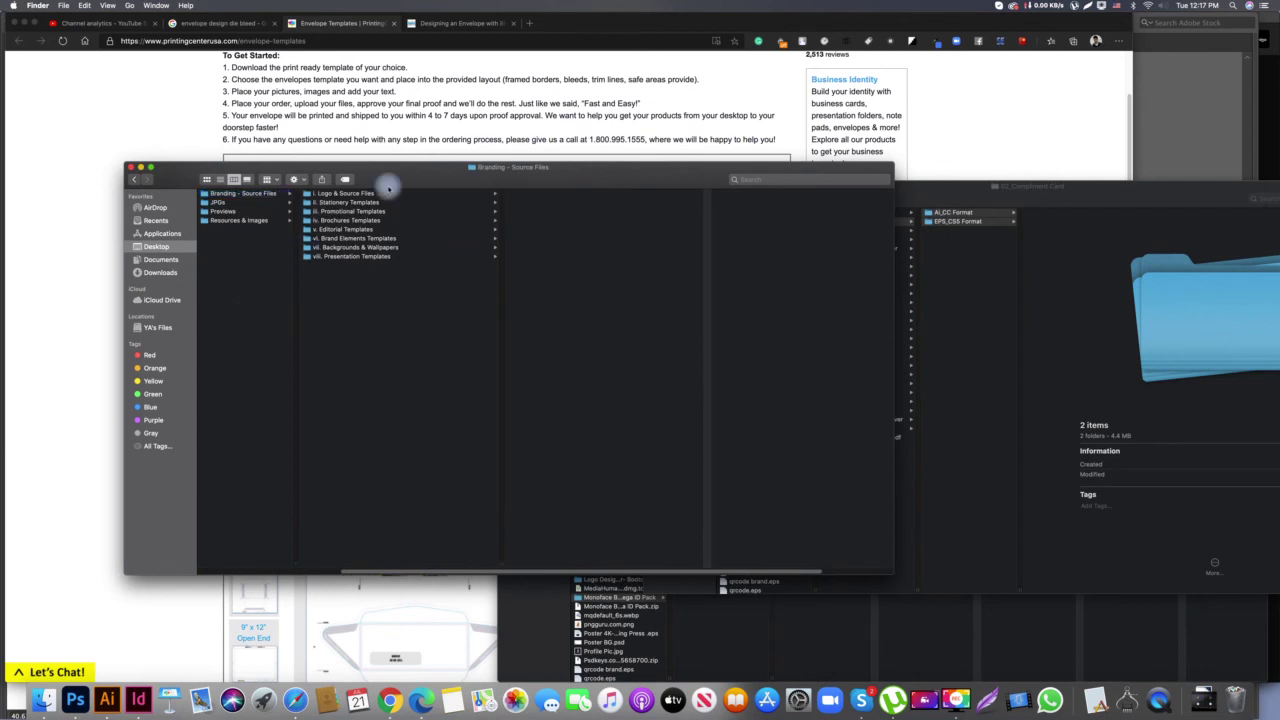
click(345, 193)
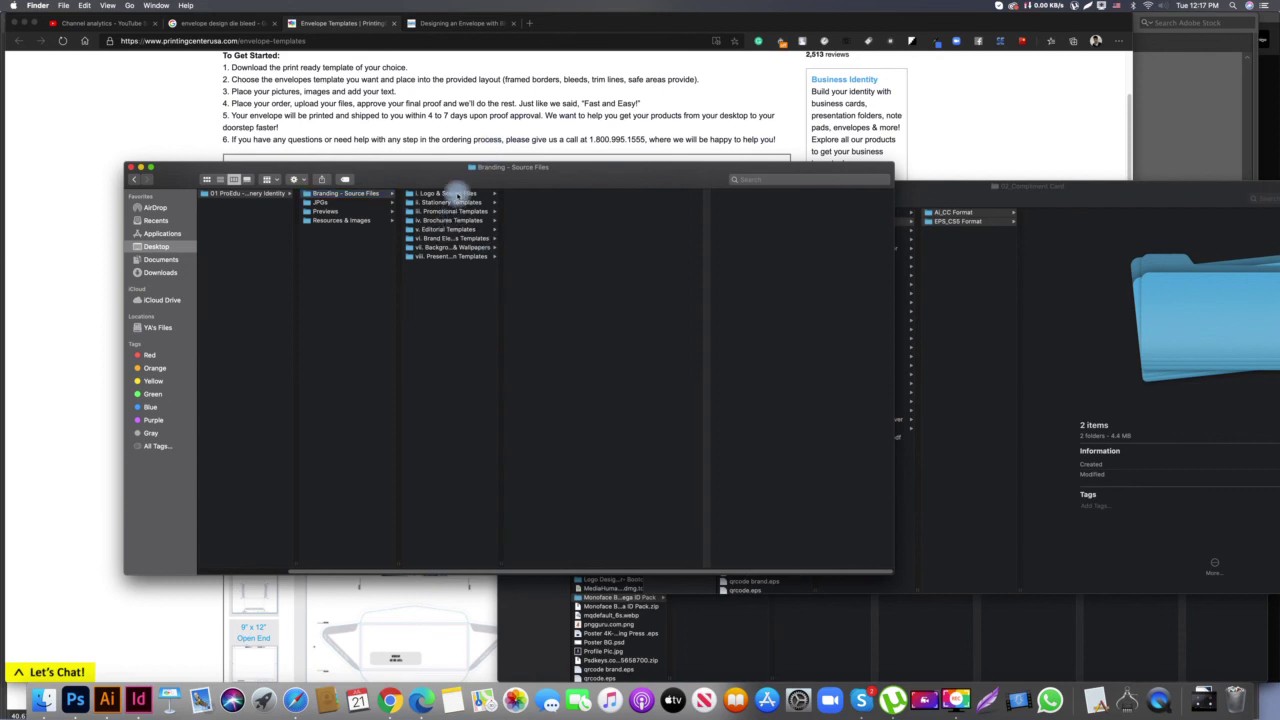
click(450, 202)
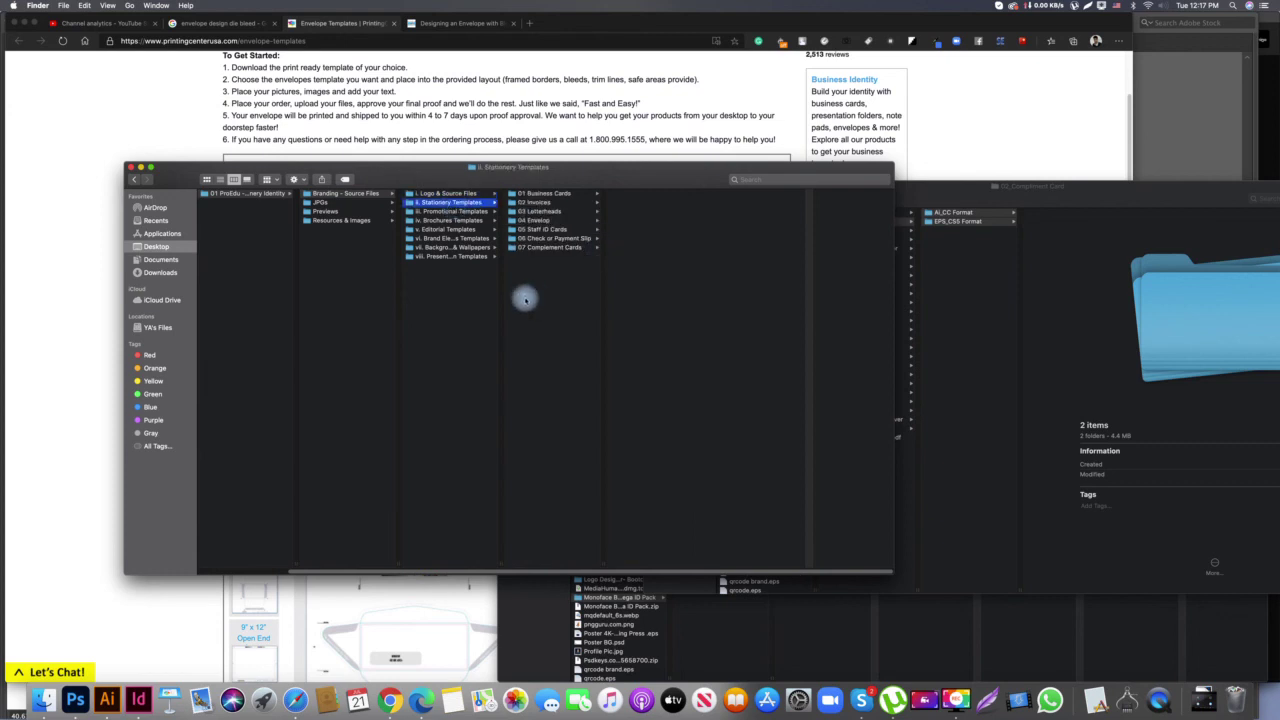
click(546, 247)
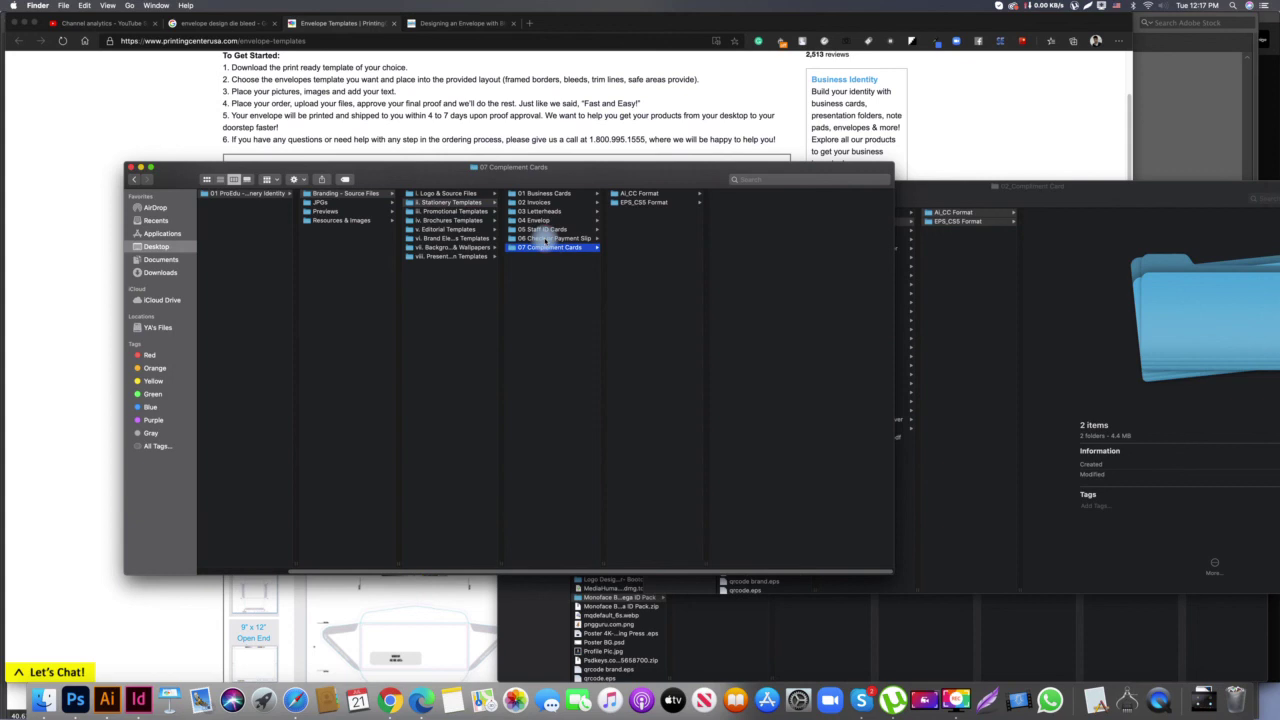
click(546, 239)
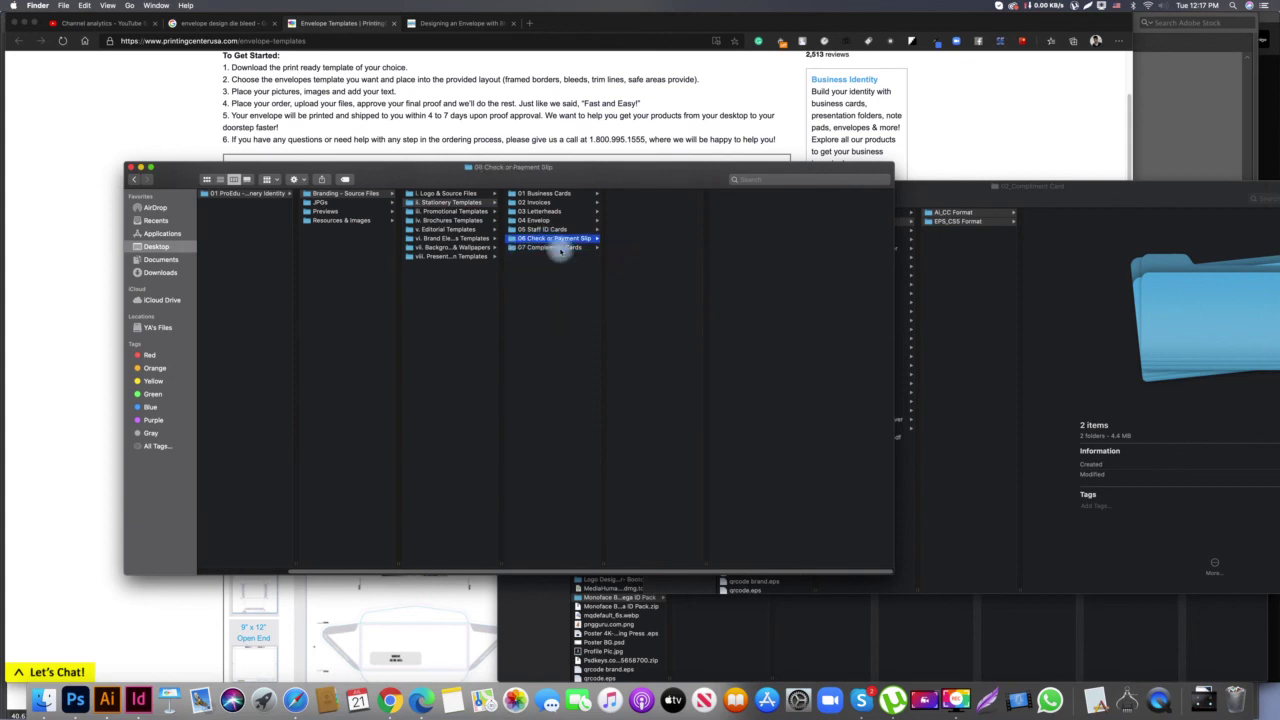
Switch to the browser and search Google in a new tab for "payment slip template bleed"
click(402, 120)
click(470, 22)
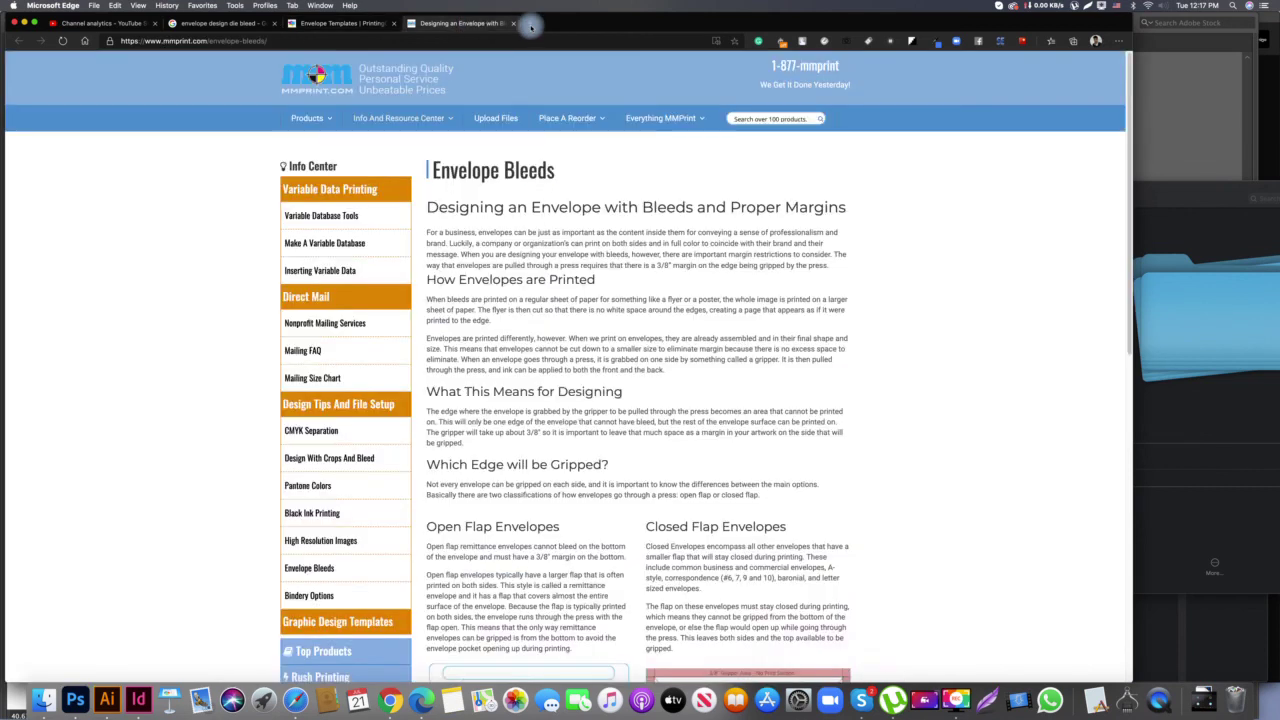
click(529, 22)
text(Che)
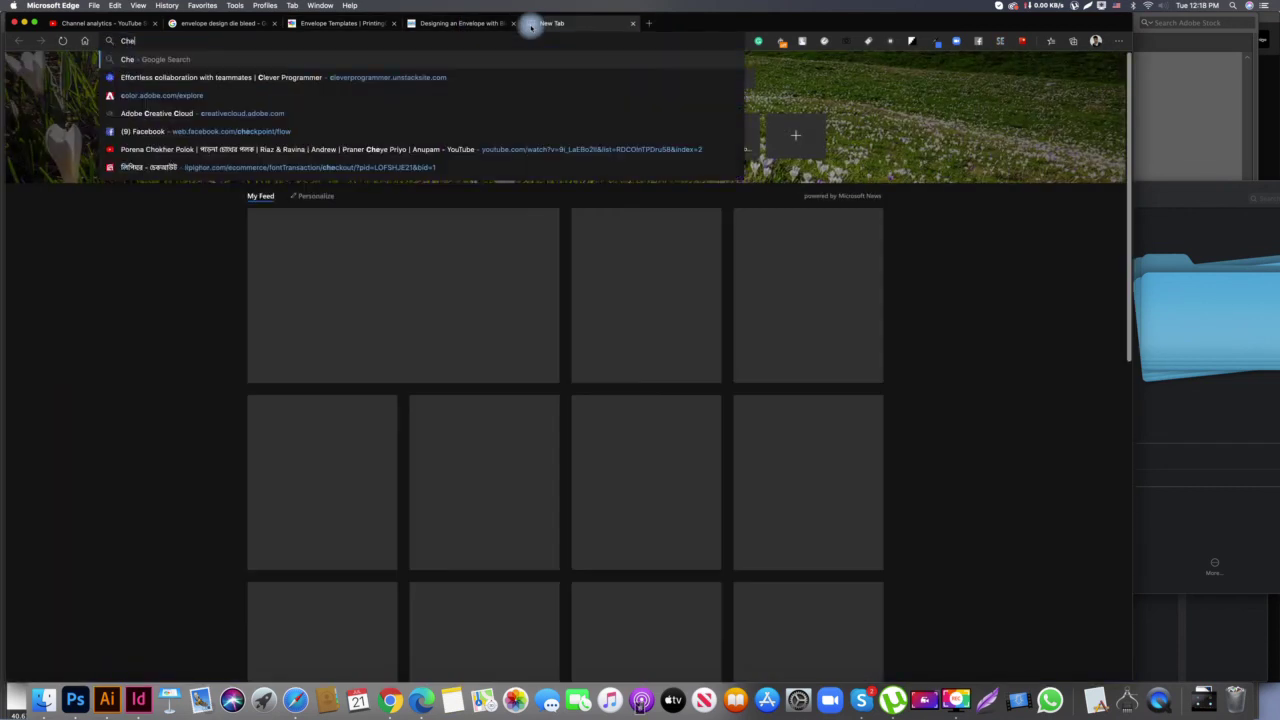
text(payment slip template bl)
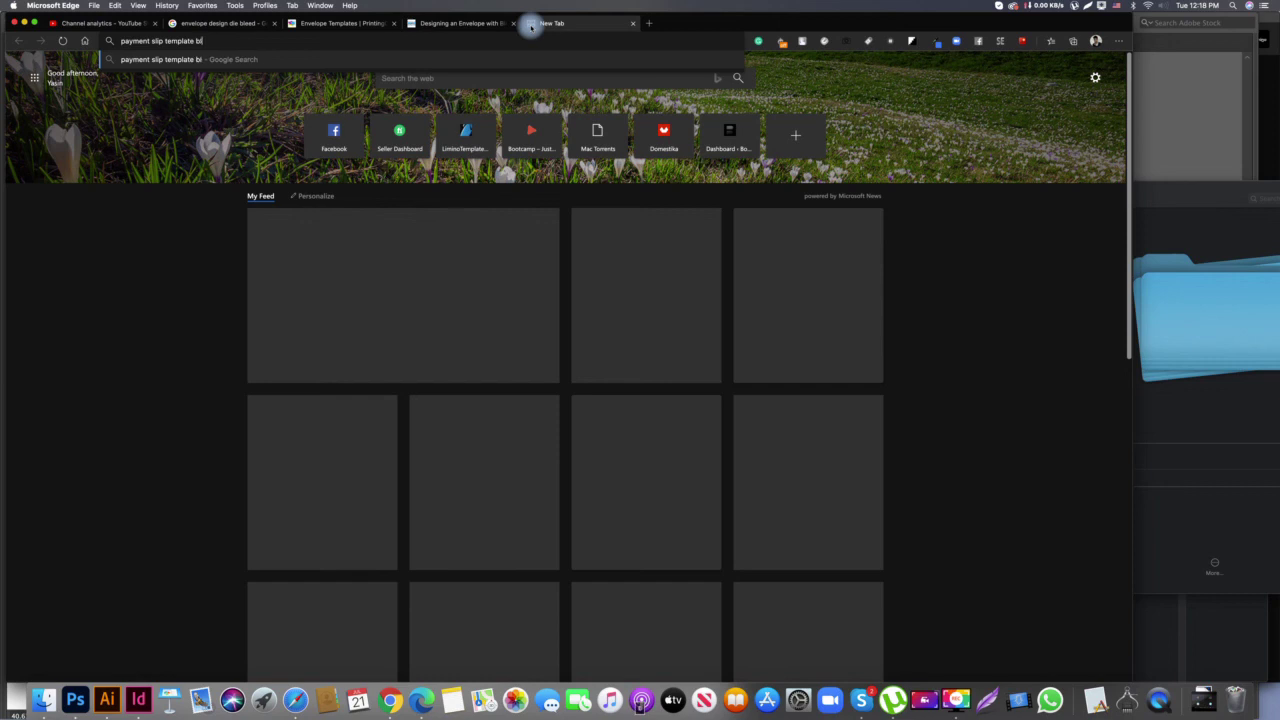
text(eed)
key(Return)
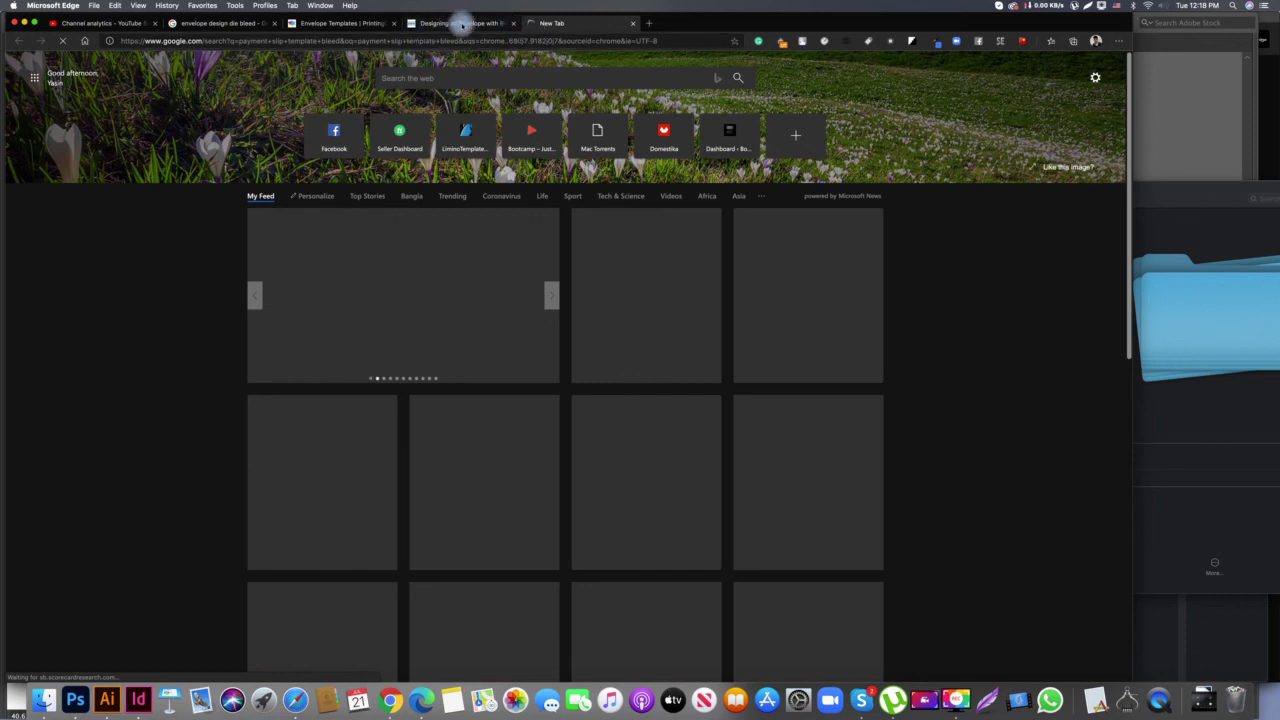
Switch to Theme Base File.ai in Illustrator, leave the Skype window, and move the Simple Radial panel clear of the artboard
click(106, 700)
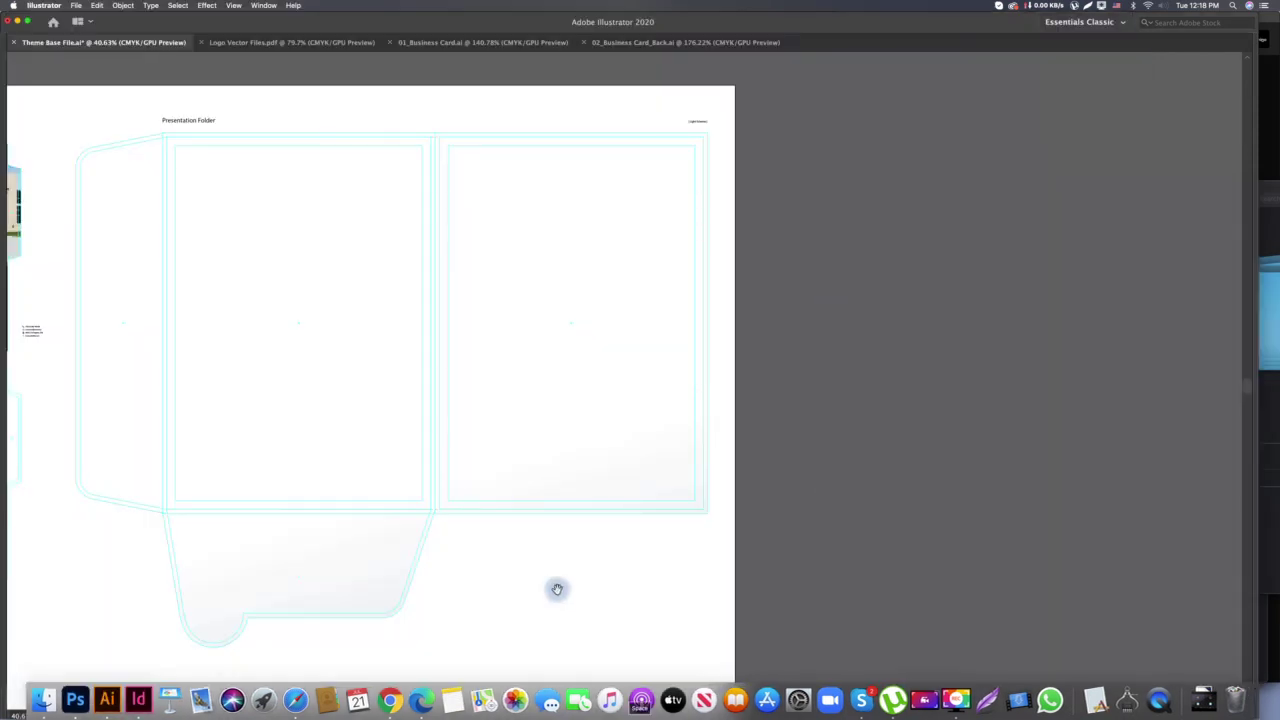
scroll(495, 408, down, 3)
scroll(495, 408, down, 2)
drag(517, 437, 389, 471)
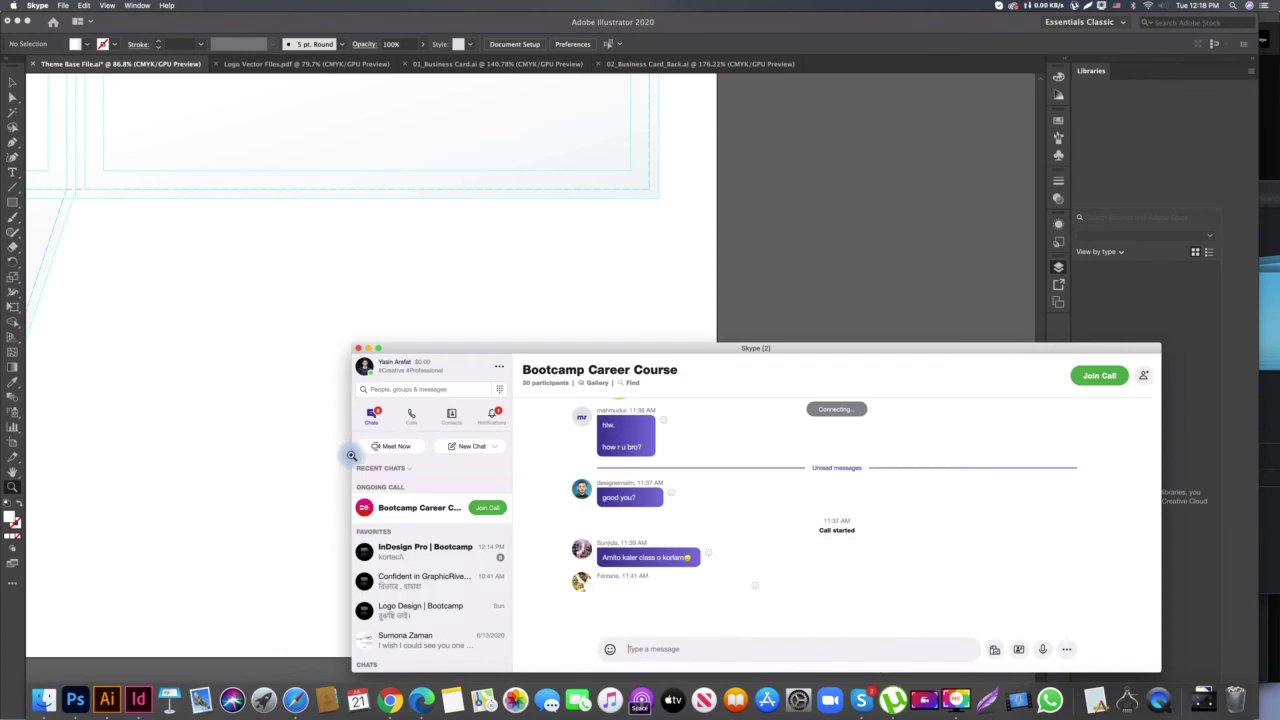
click(1088, 380)
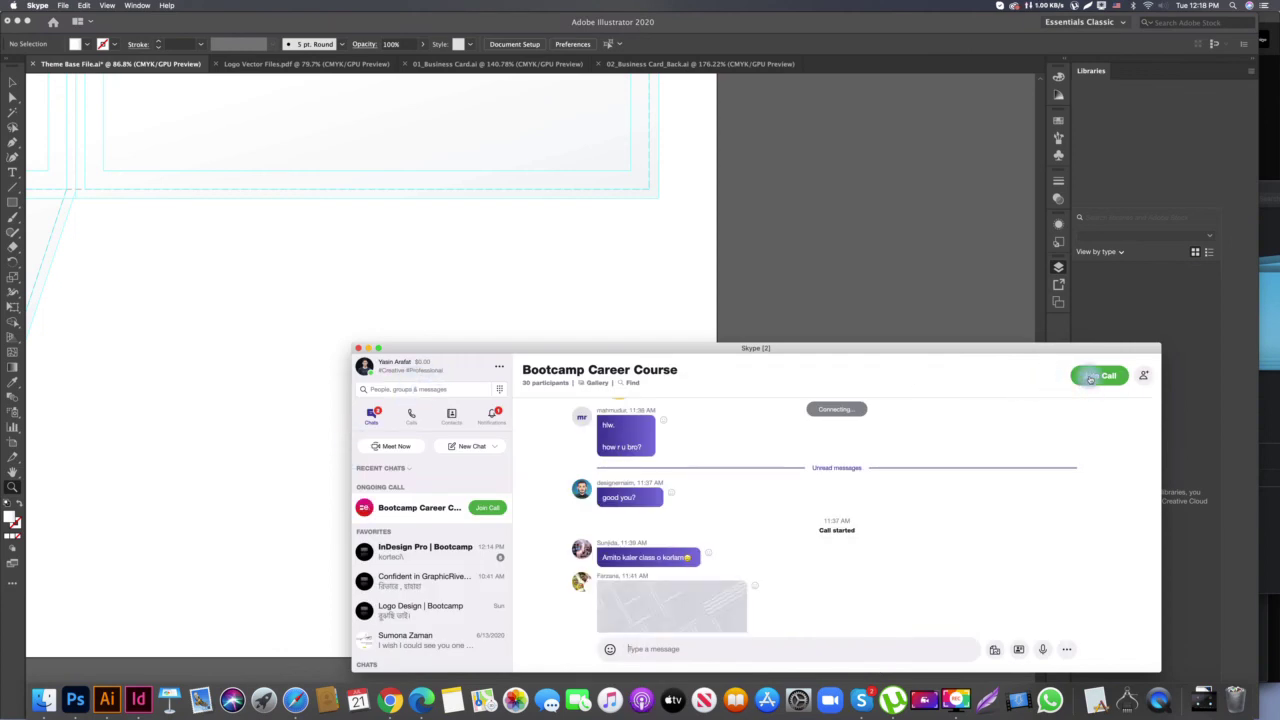
click(612, 286)
drag(309, 366, 249, 346)
drag(708, 222, 904, 234)
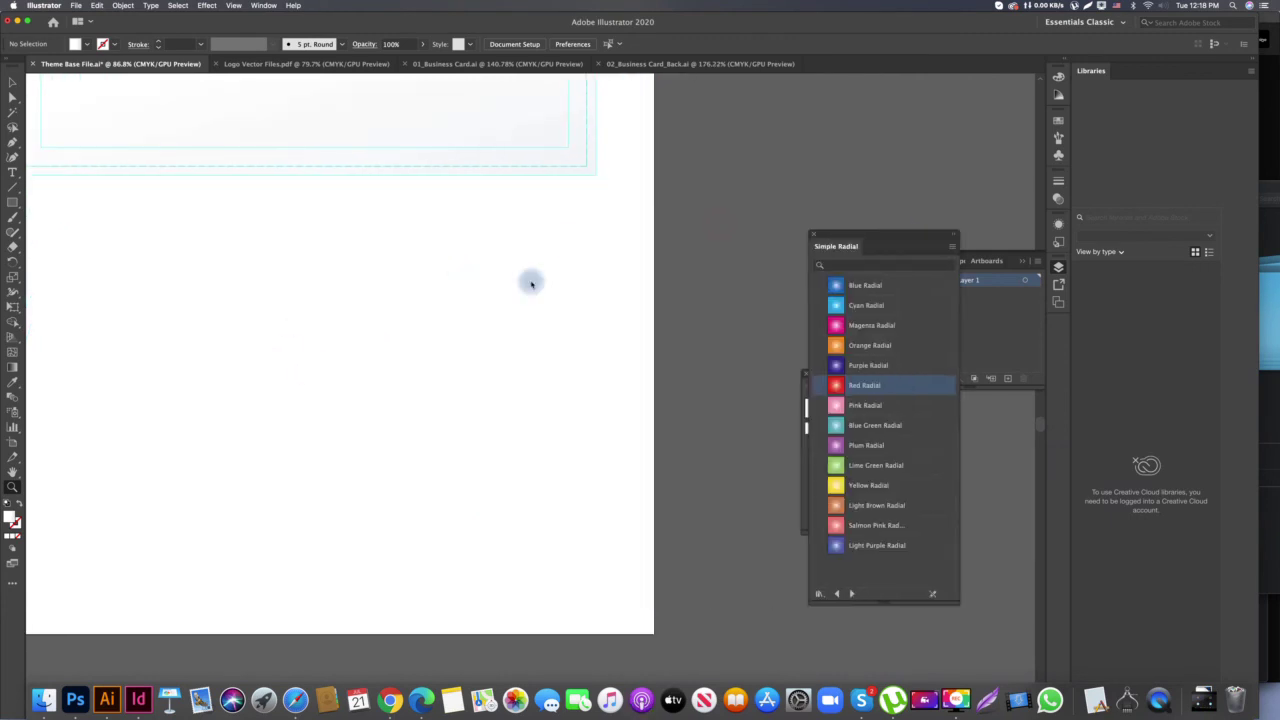
click(366, 317)
alt+click(478, 373)
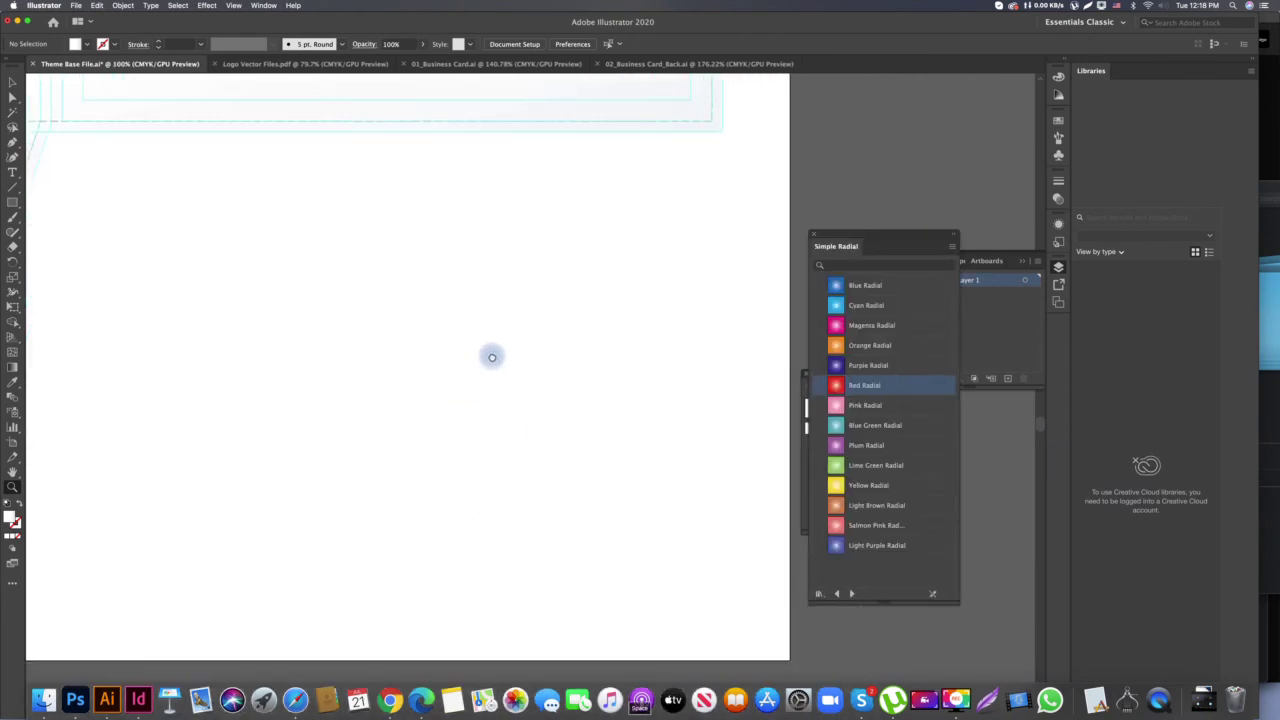
Create a rectangle 8.5 in wide and 279.4 mm high in the blank area below the presentation folder
click(13, 202)
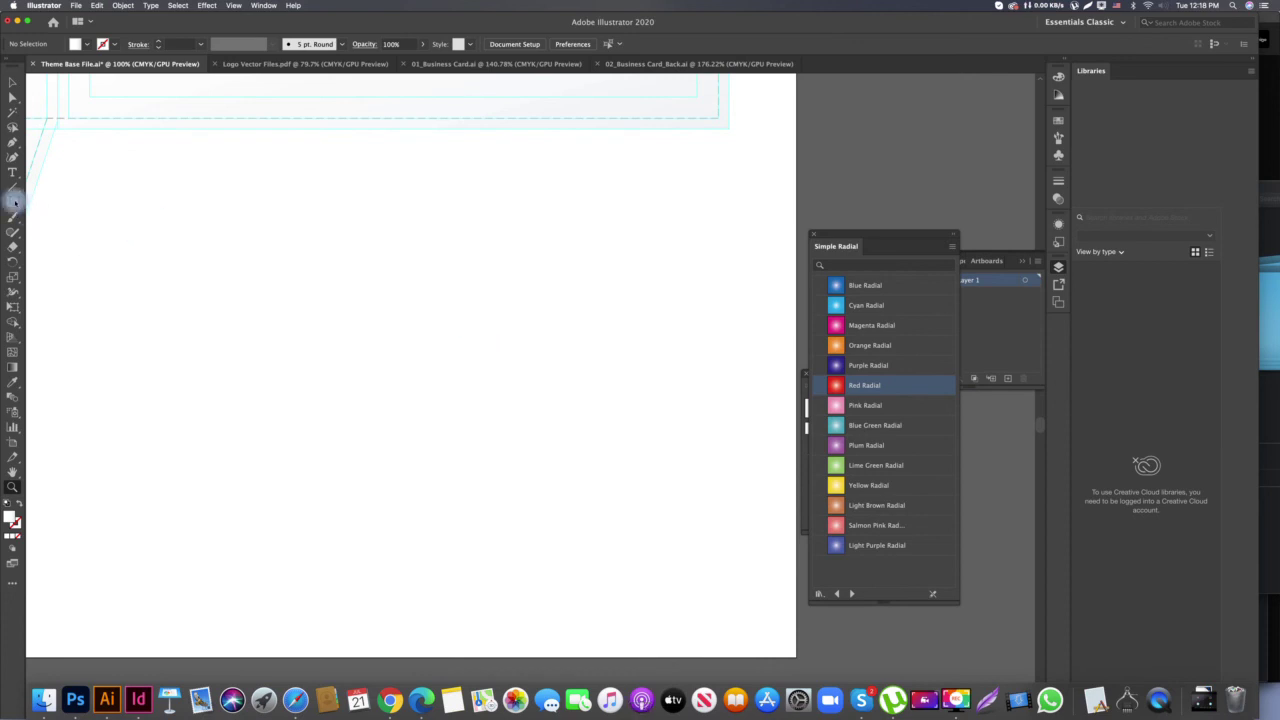
click(260, 255)
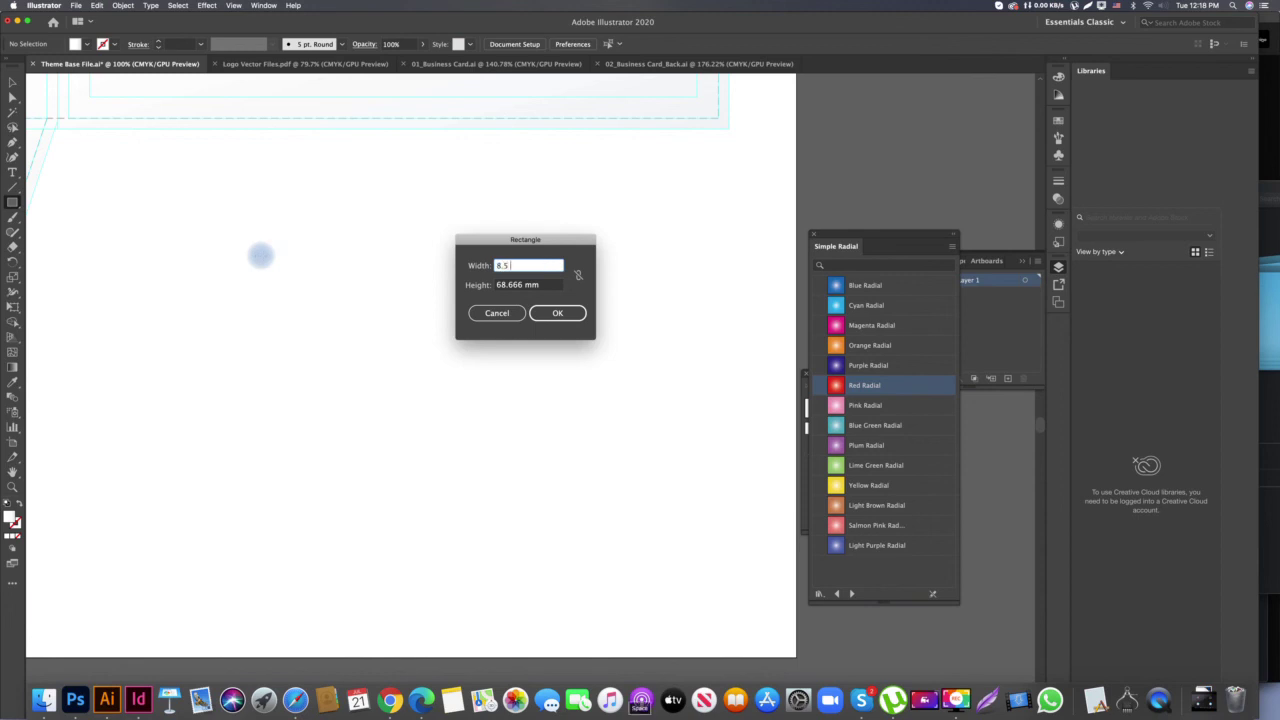
text(8.5 in)
key(Tab)
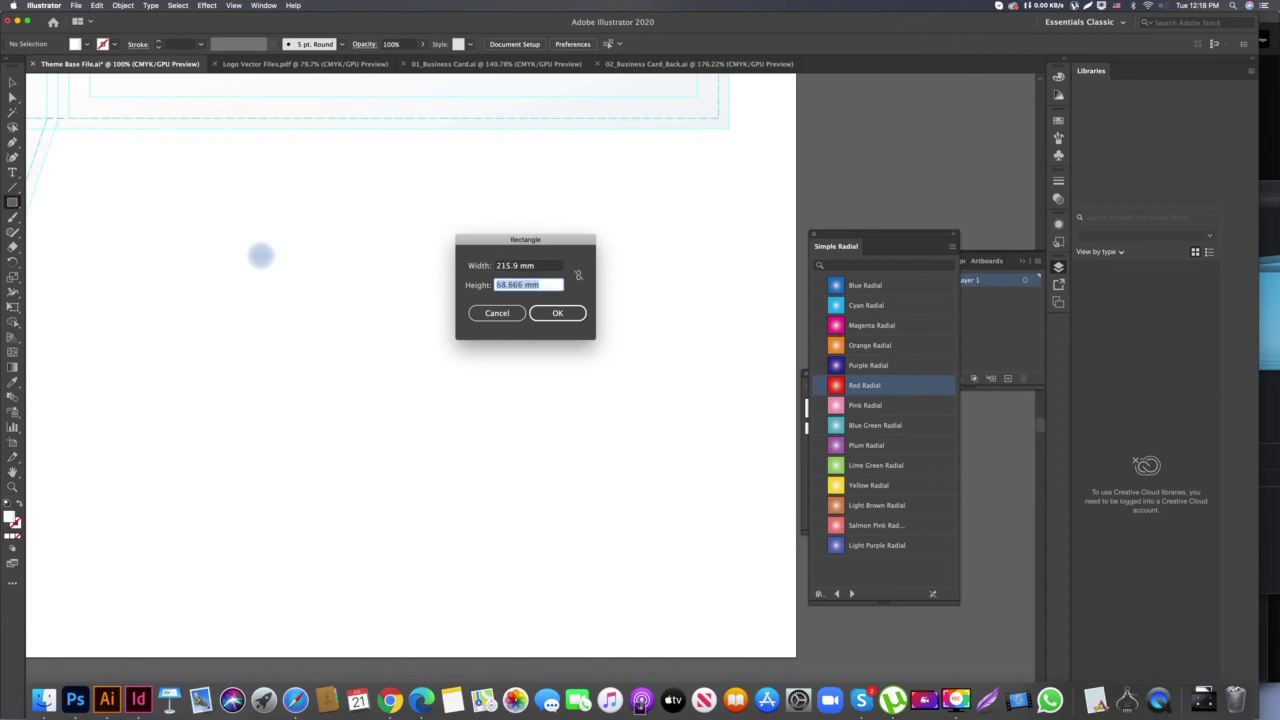
key(Tab)
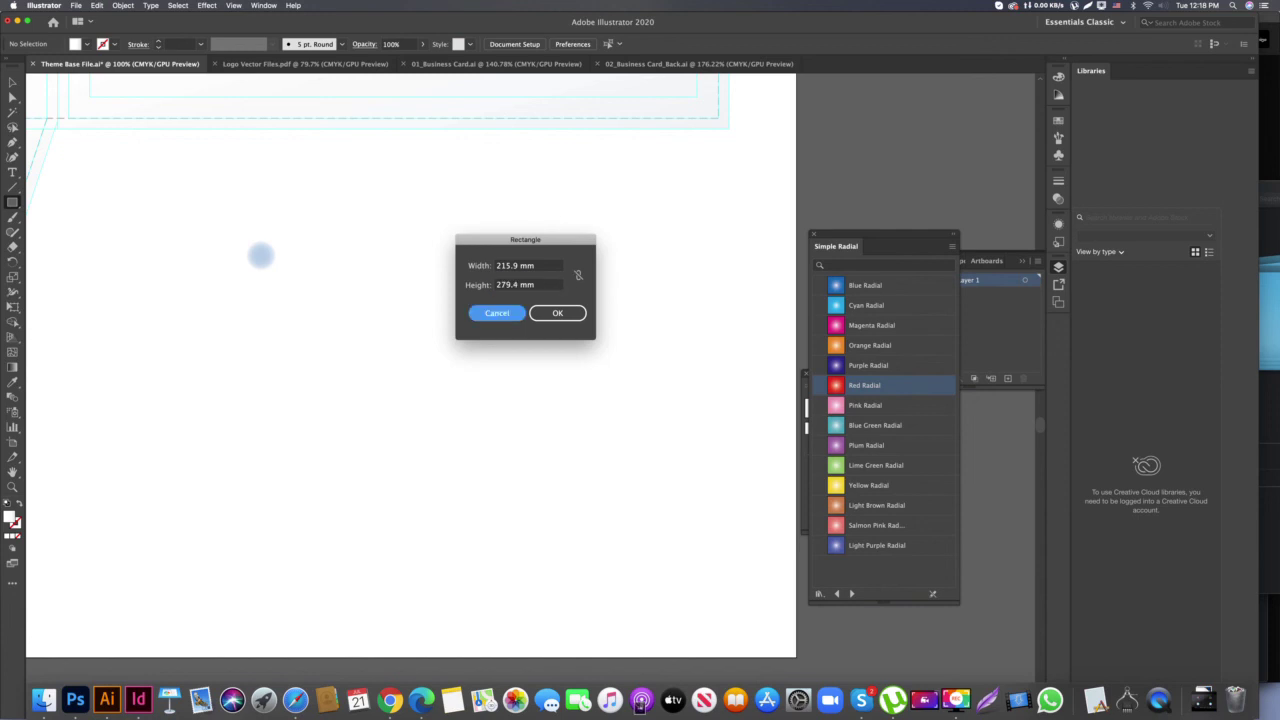
key(Return)
Move the new letter-size rectangle off the artboard onto the empty canvas to its right
key(v)
drag(511, 448, 474, 337)
key(z)
drag(574, 337, 258, 381)
key(space)
key(v)
drag(211, 449, 389, 380)
key(space)
drag(371, 465, 409, 527)
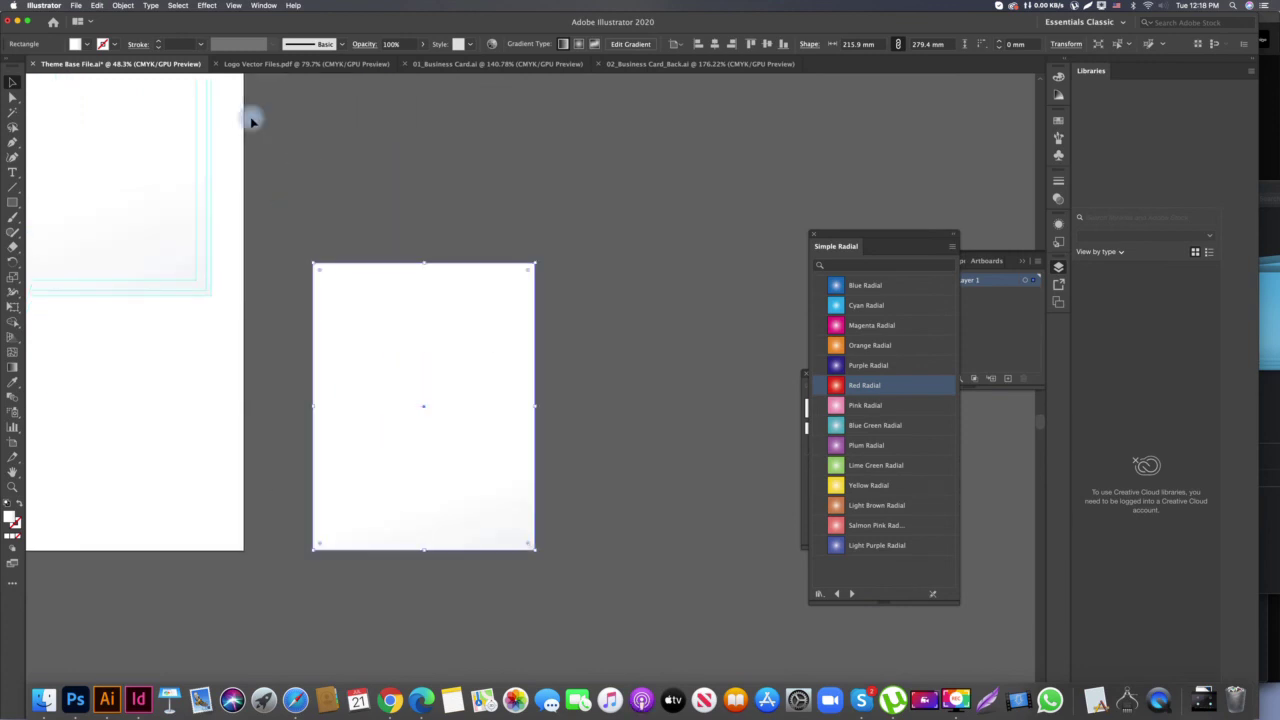
Split the letter-size rectangle into a grid of three rows and one column with no gutter
click(120, 6)
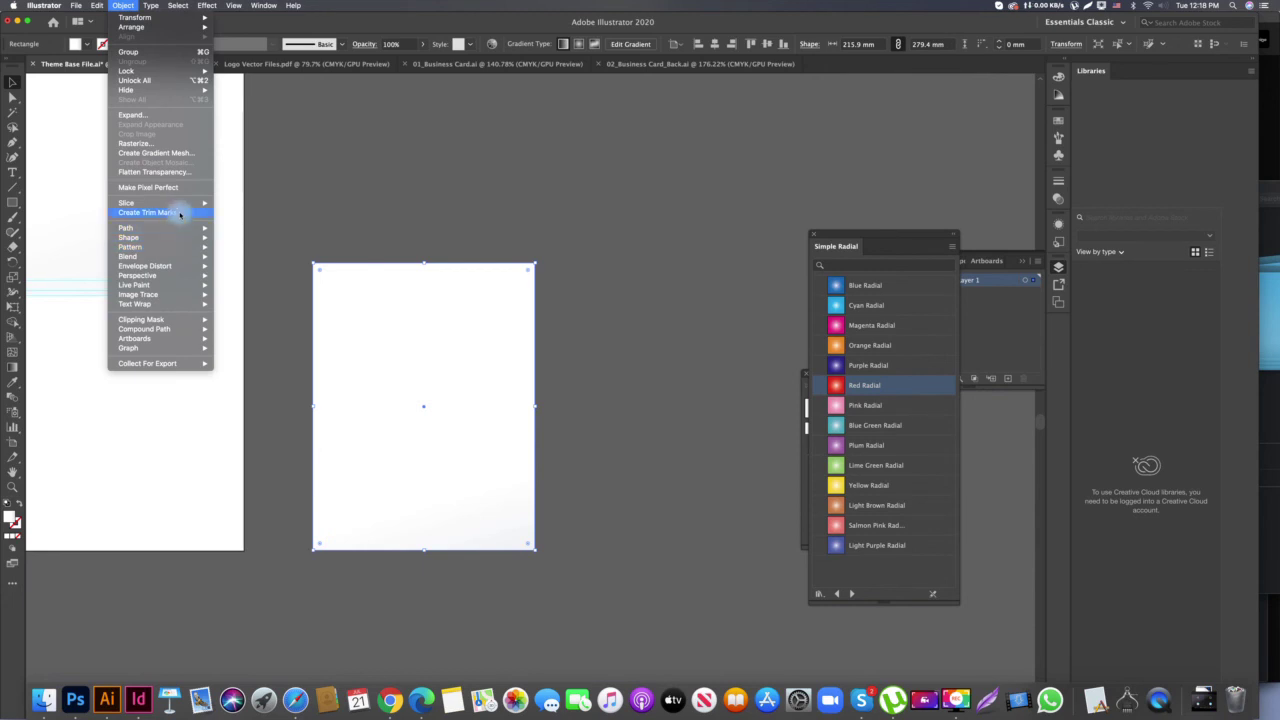
mouse_move(189, 227)
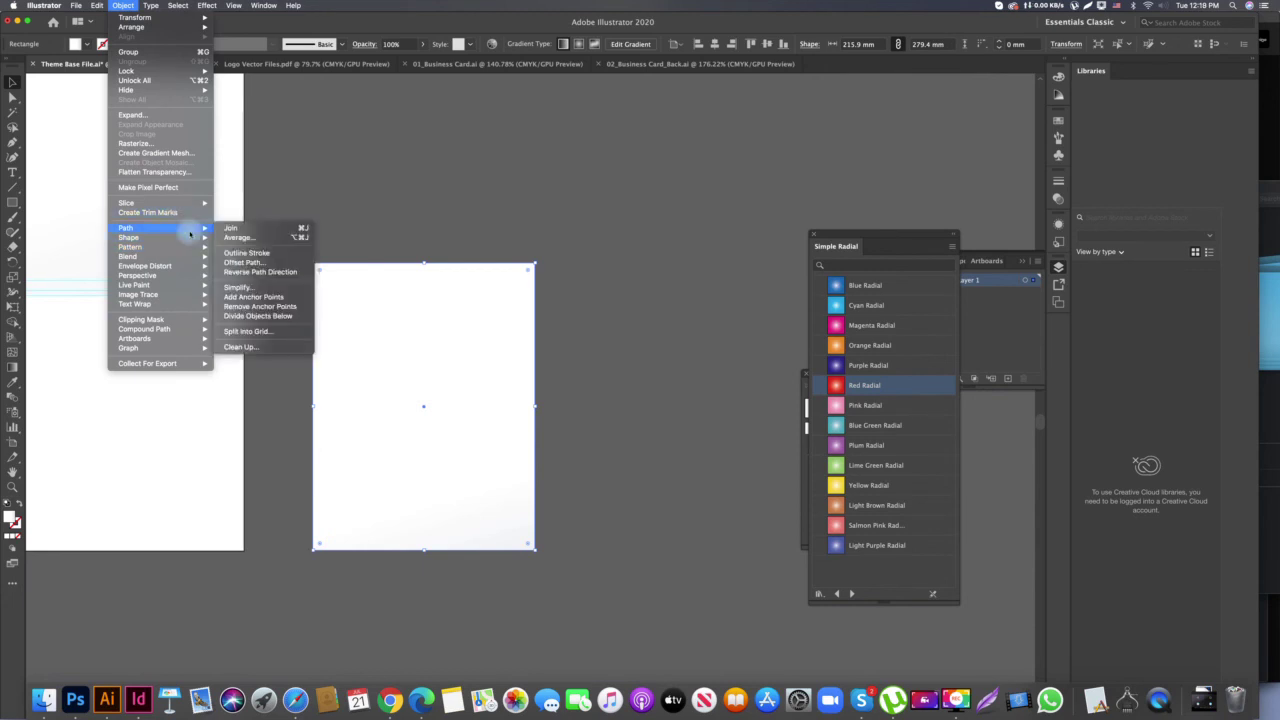
click(262, 331)
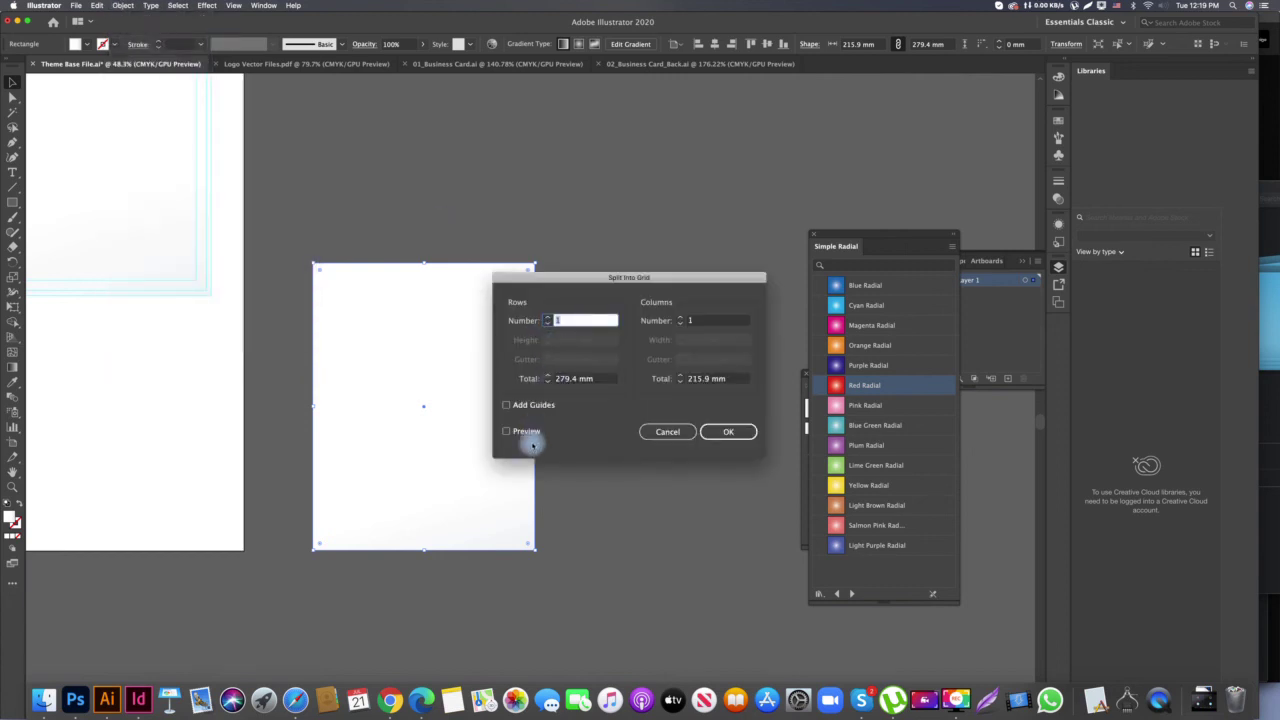
click(530, 431)
click(547, 317)
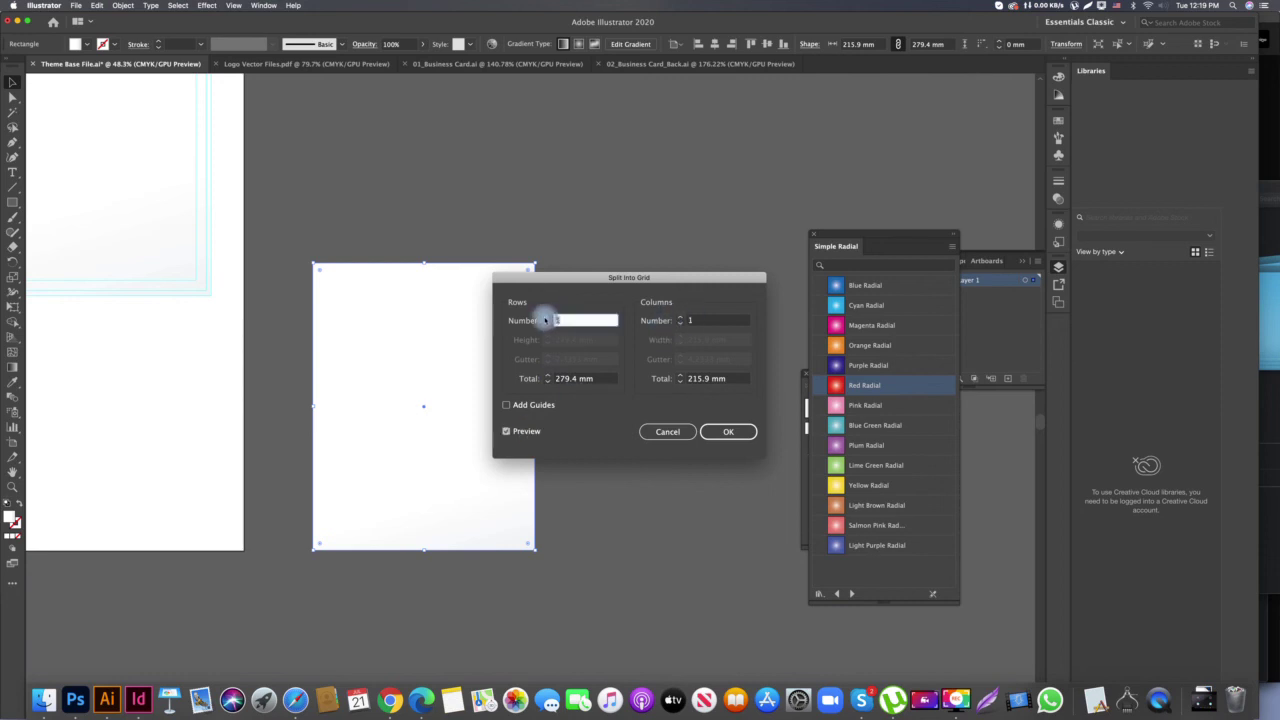
click(547, 317)
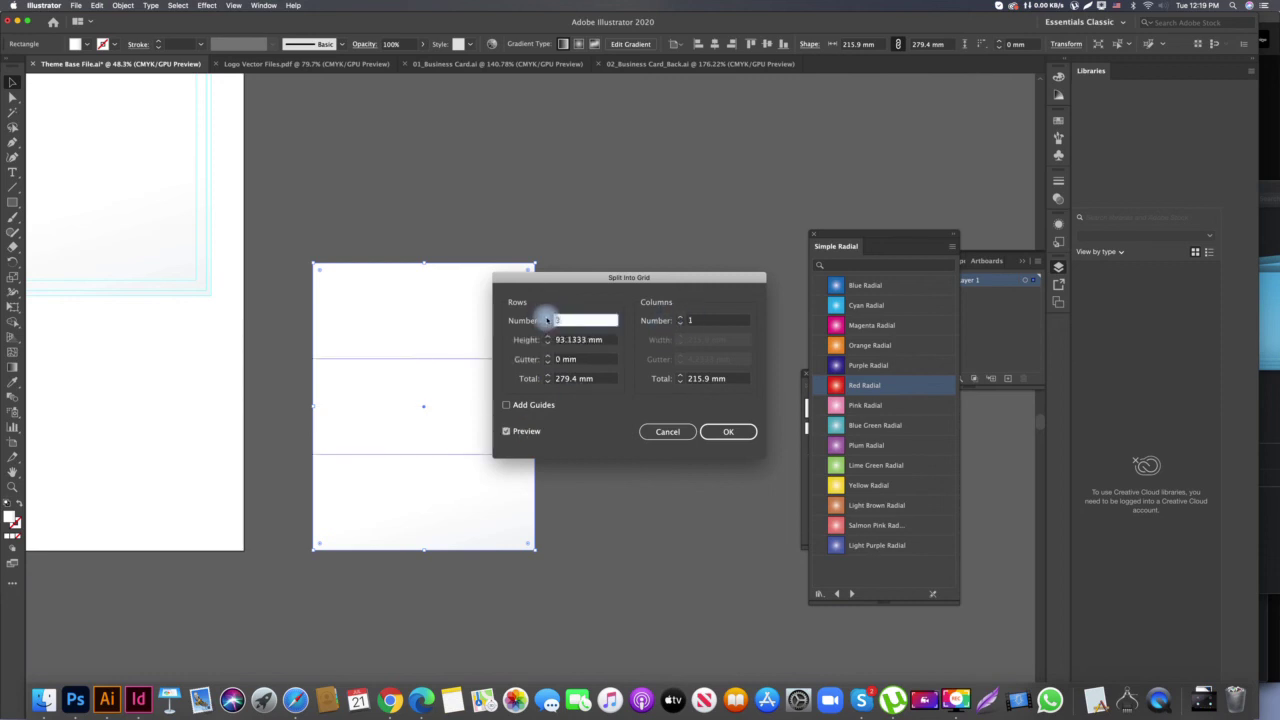
click(738, 432)
Move the uppermost of the three strips up, away from the other two
click(592, 234)
drag(446, 307, 446, 200)
key(z)
drag(380, 309, 480, 486)
key(v)
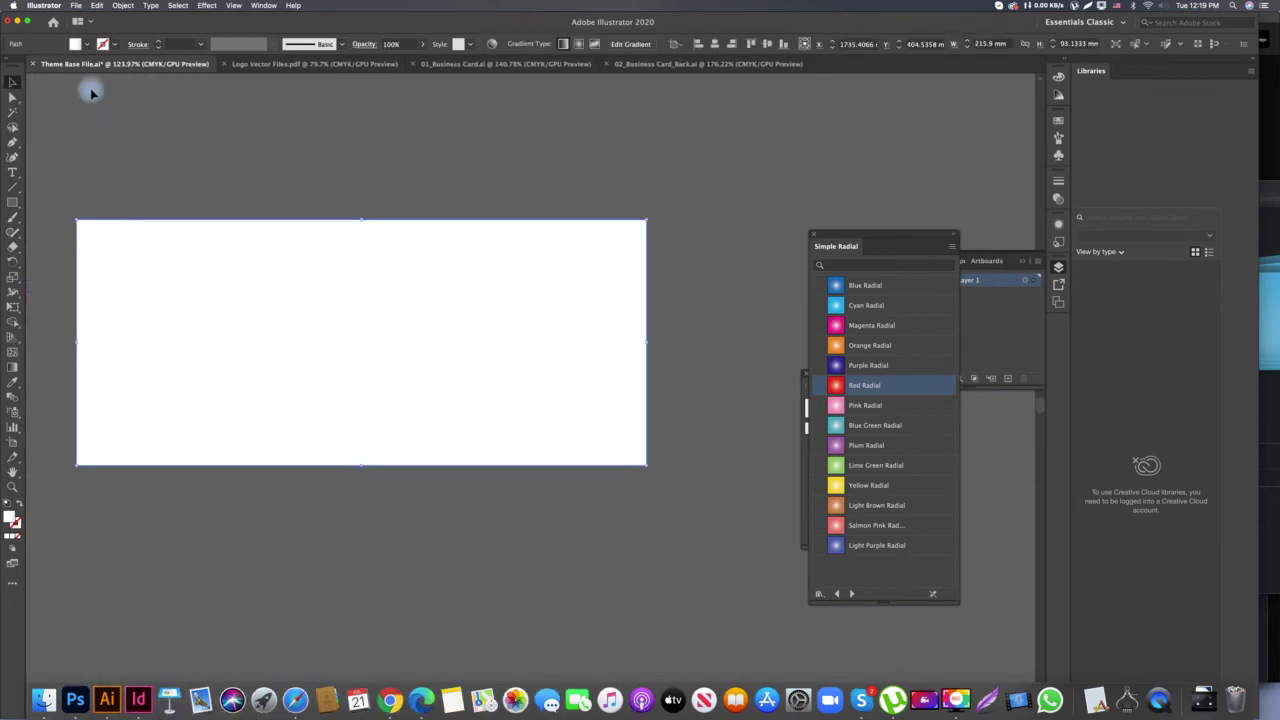
Offset the separated strip's path inward by -.125 in
click(124, 6)
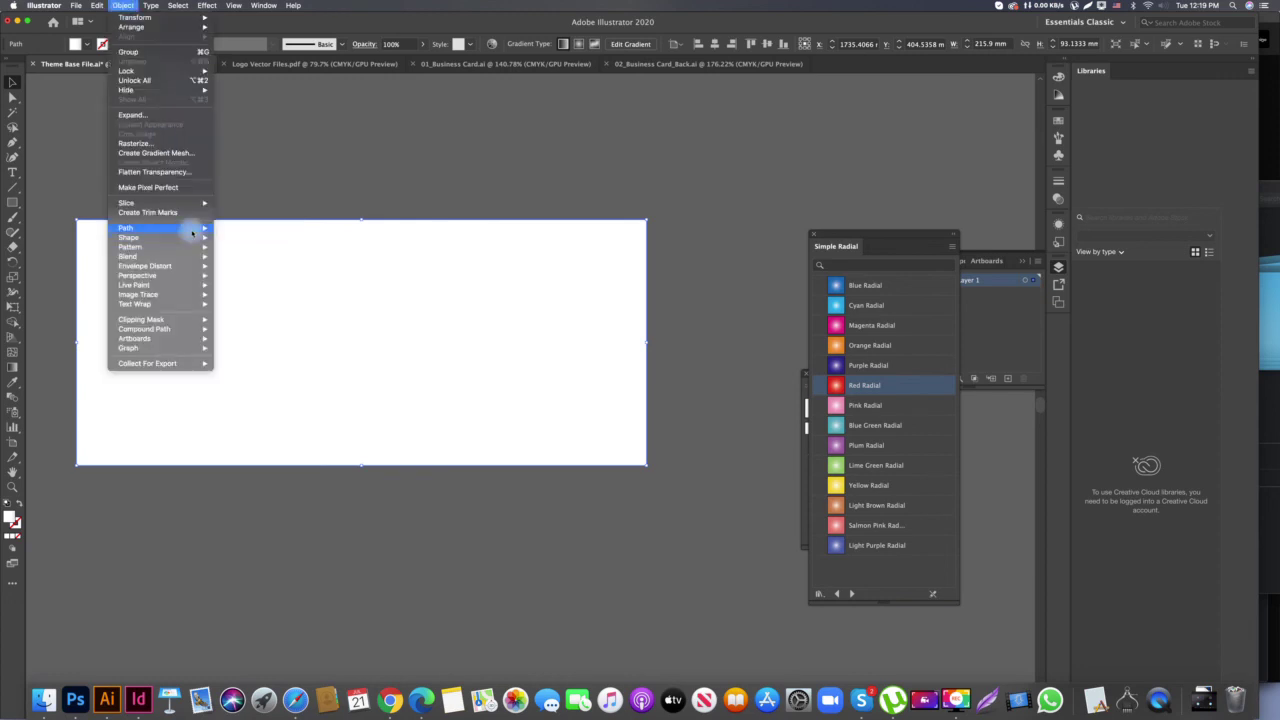
mouse_move(189, 229)
click(266, 261)
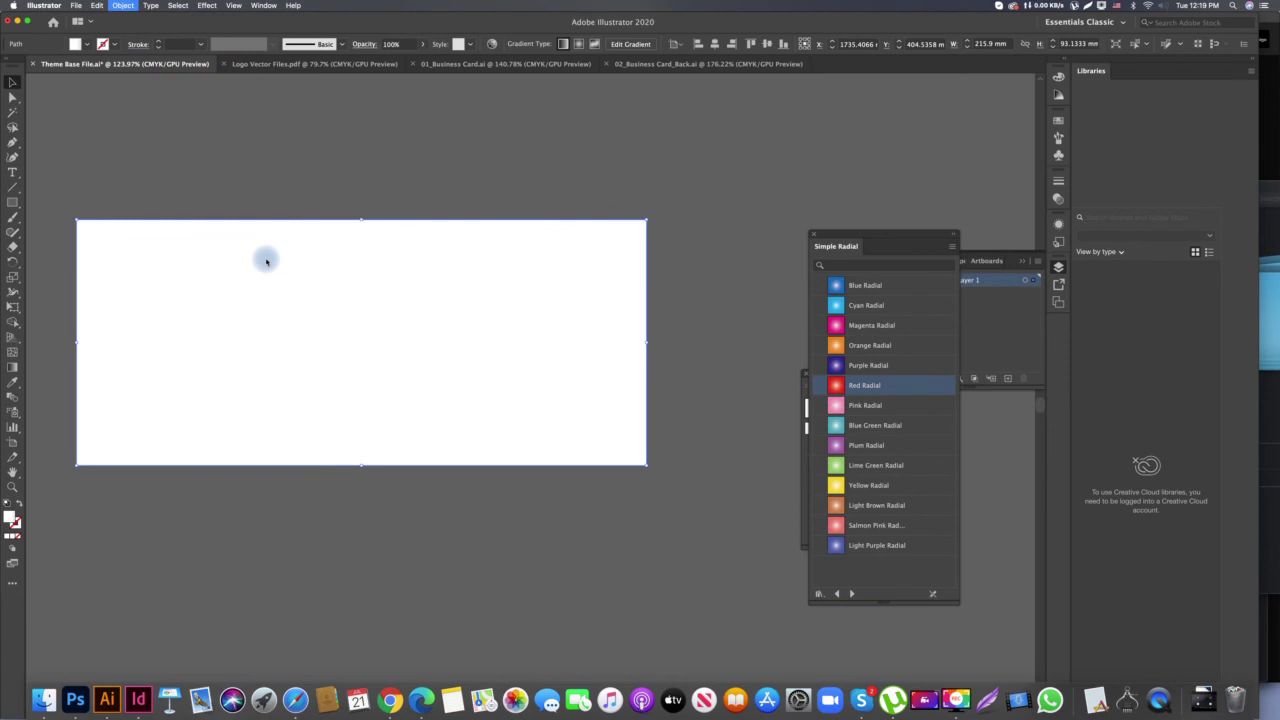
text(-)
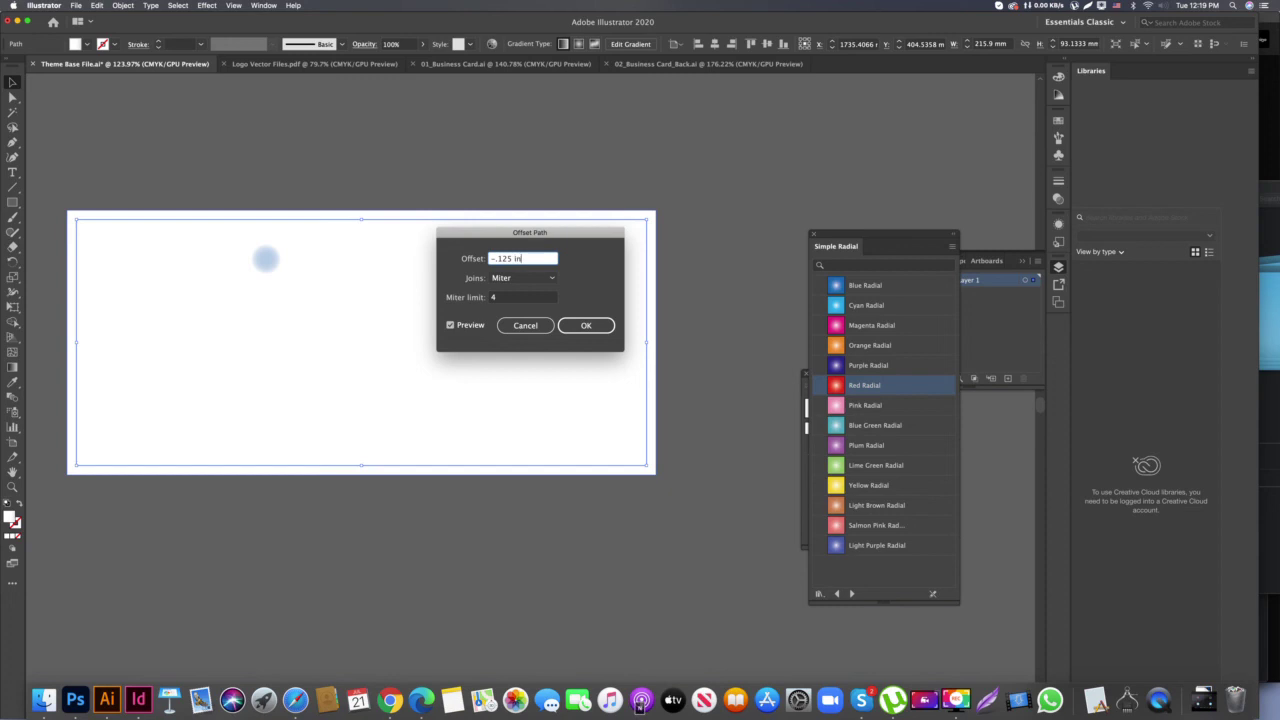
text(.125 in)
key(Return)
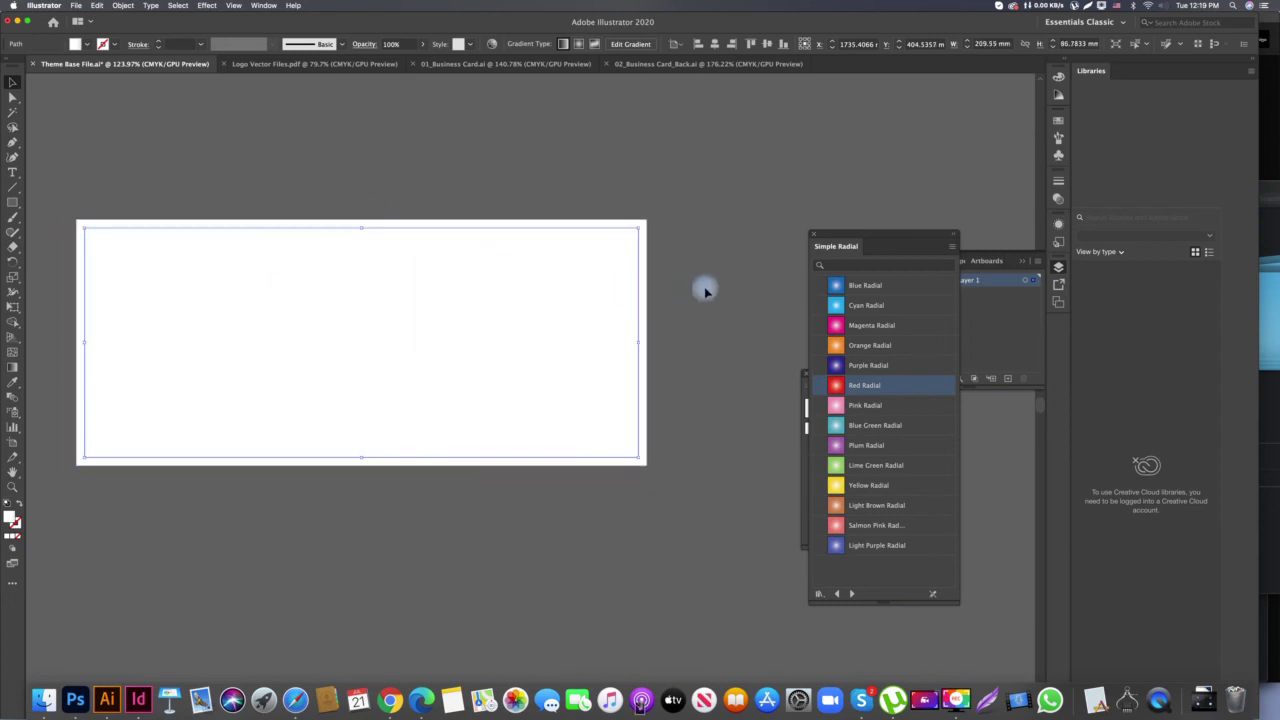
Offset the inset rectangle inward once more by the same distance to form the innermost margin
click(646, 246)
click(636, 253)
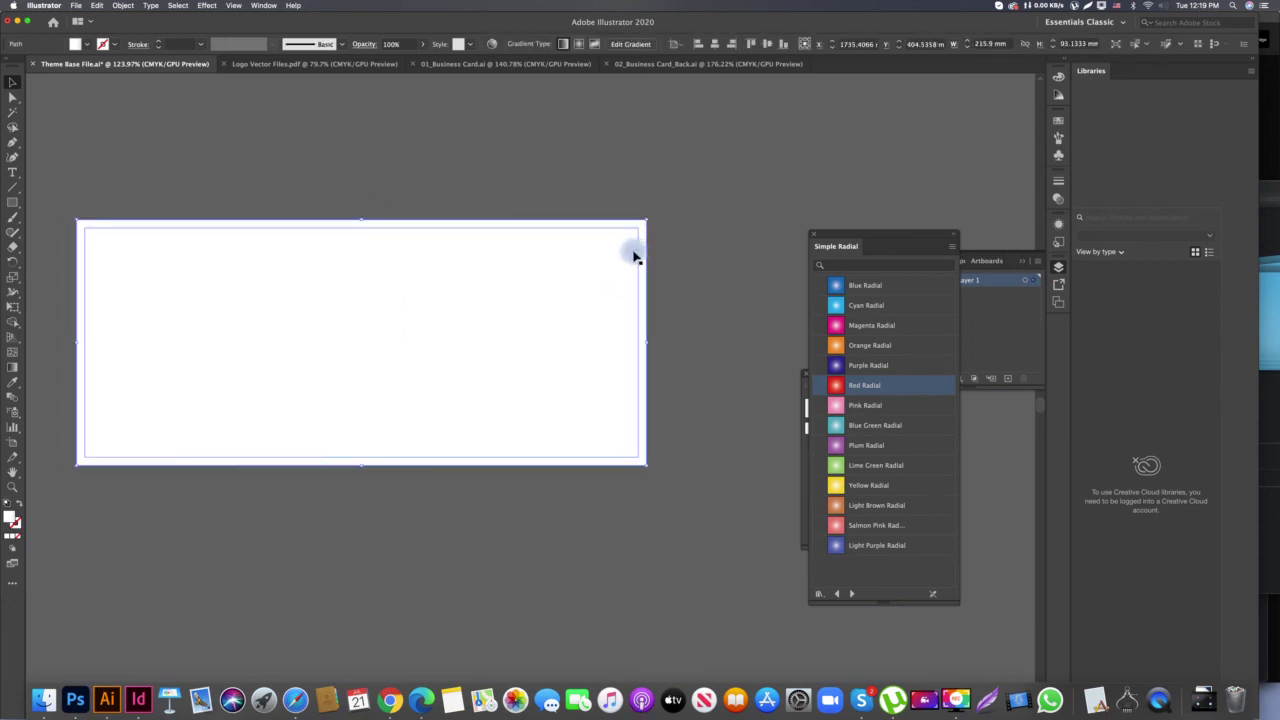
click(630, 250)
click(126, 6)
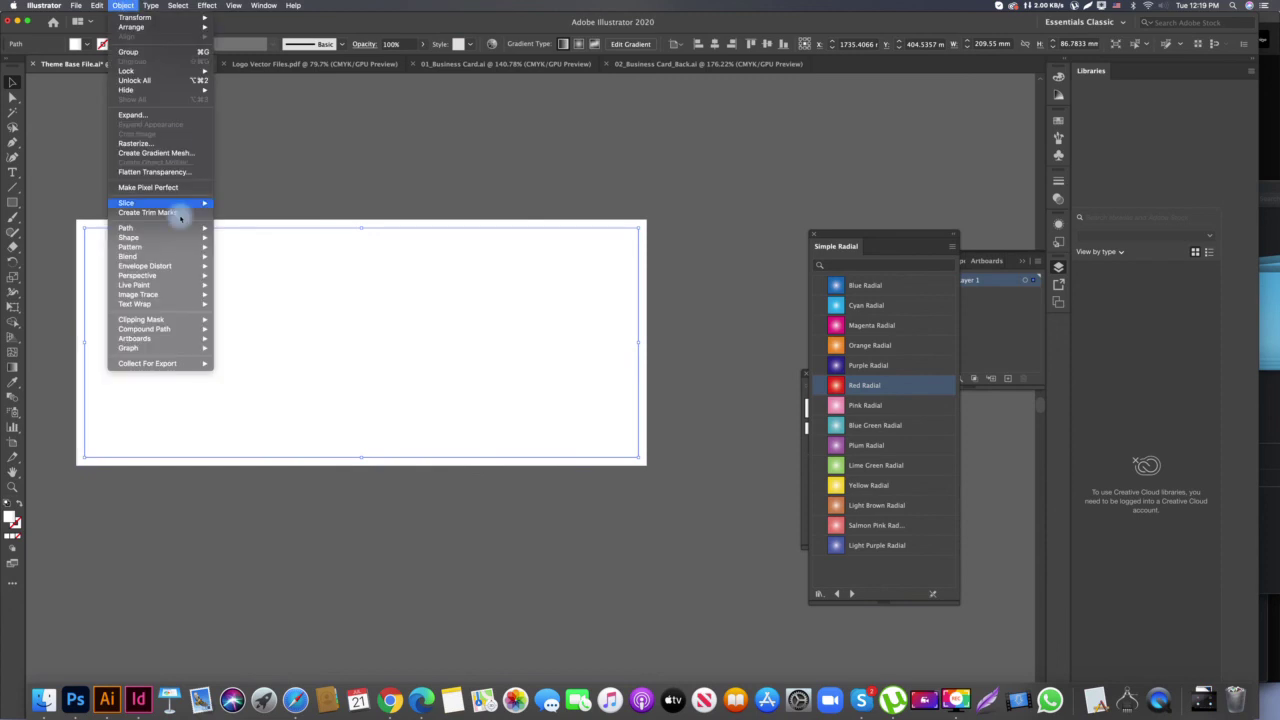
mouse_move(185, 228)
click(259, 263)
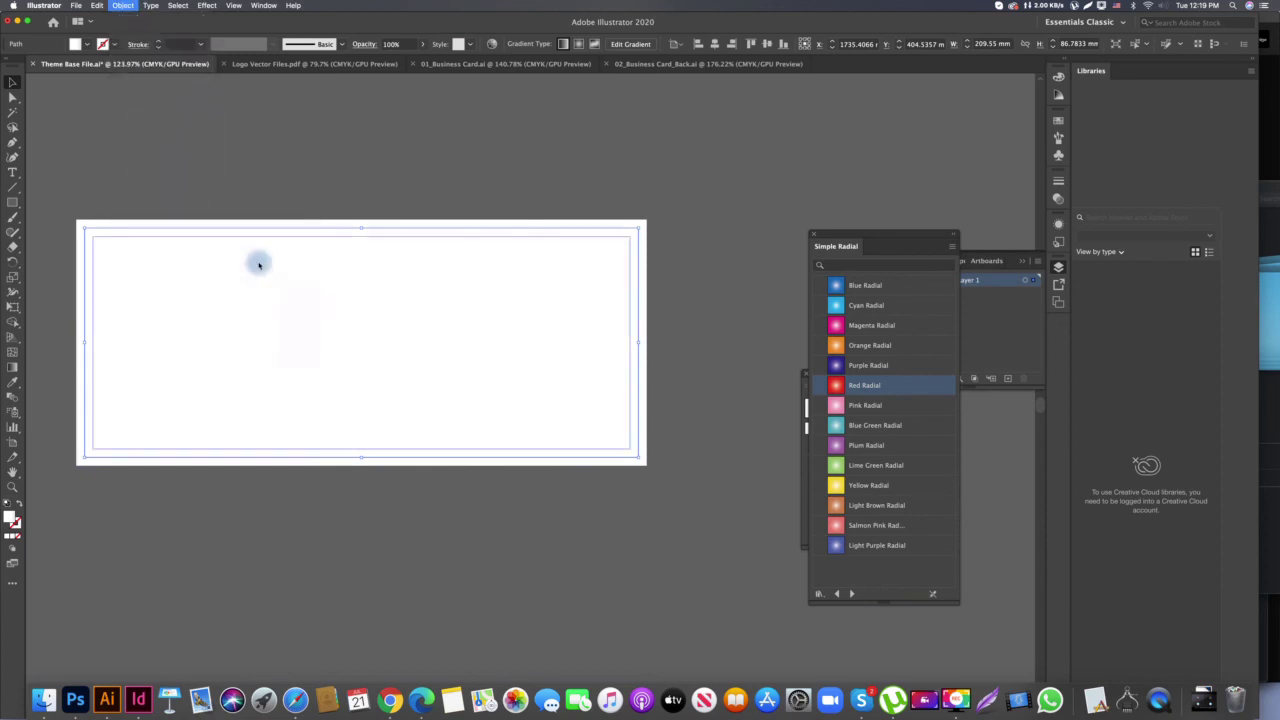
key(Return)
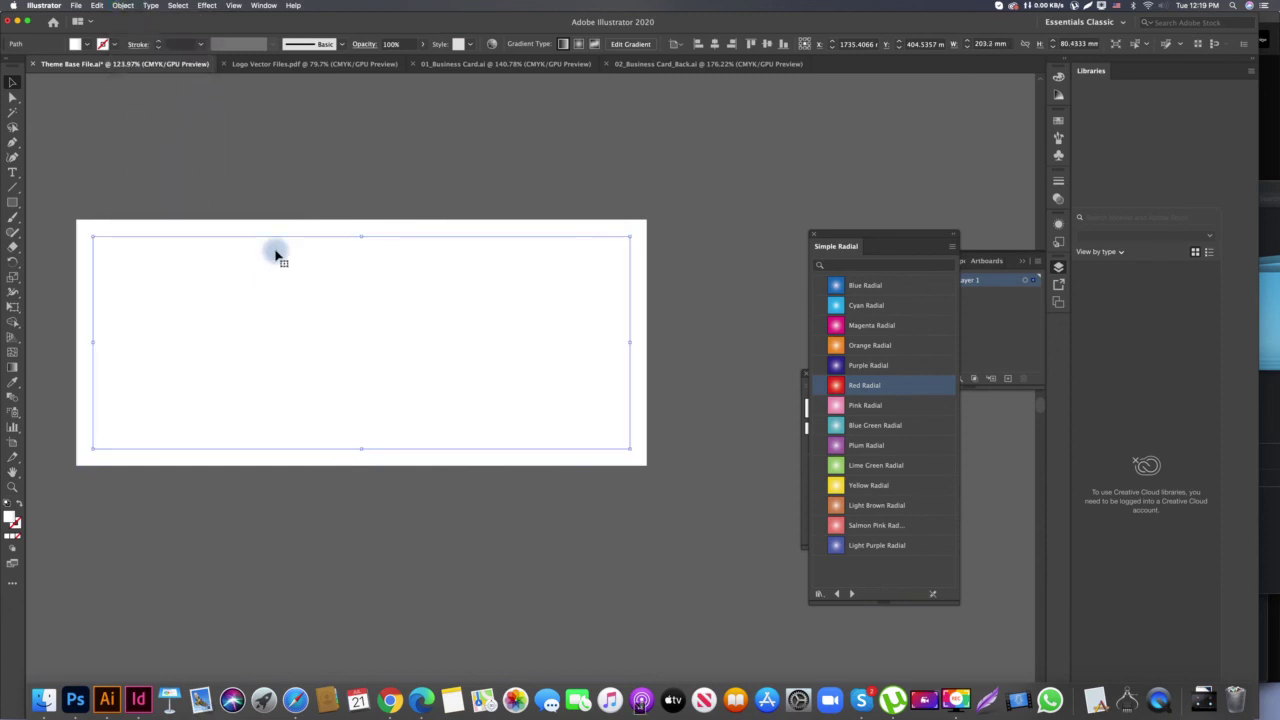
Convert the two inset rectangles to guides and apply the Crop Marks effect to the outer strip
click(308, 232)
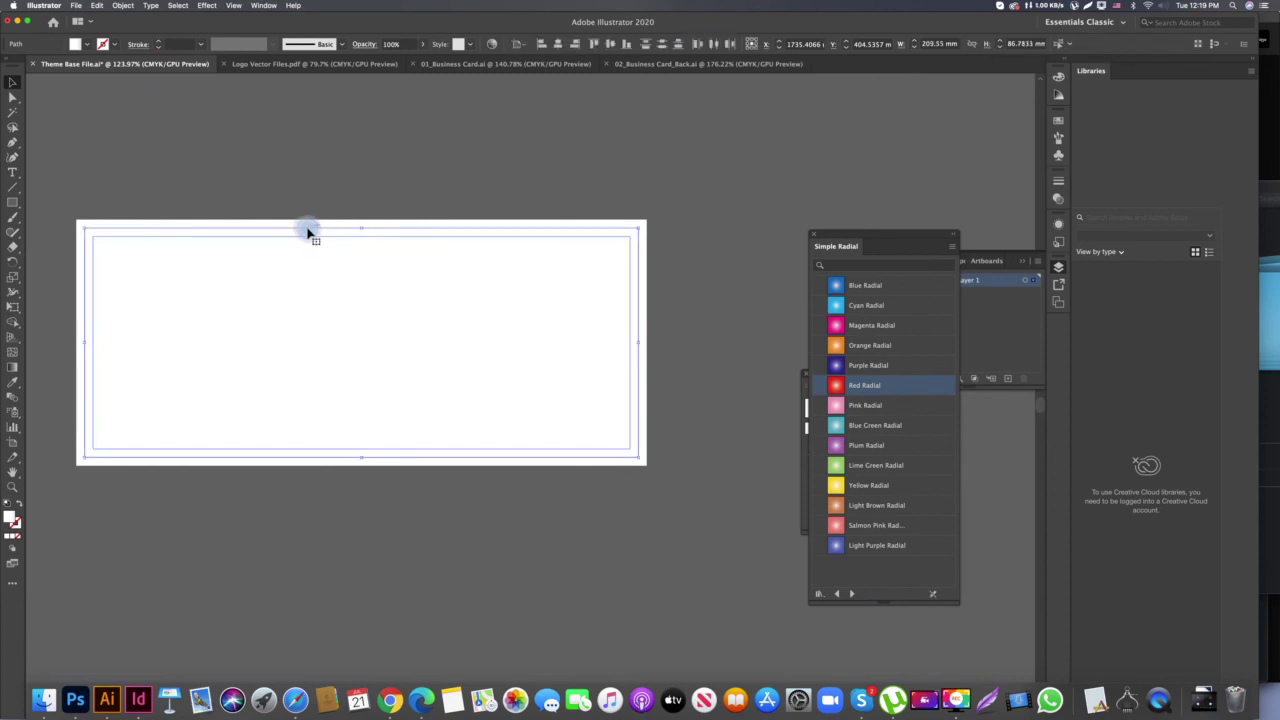
key(super+5)
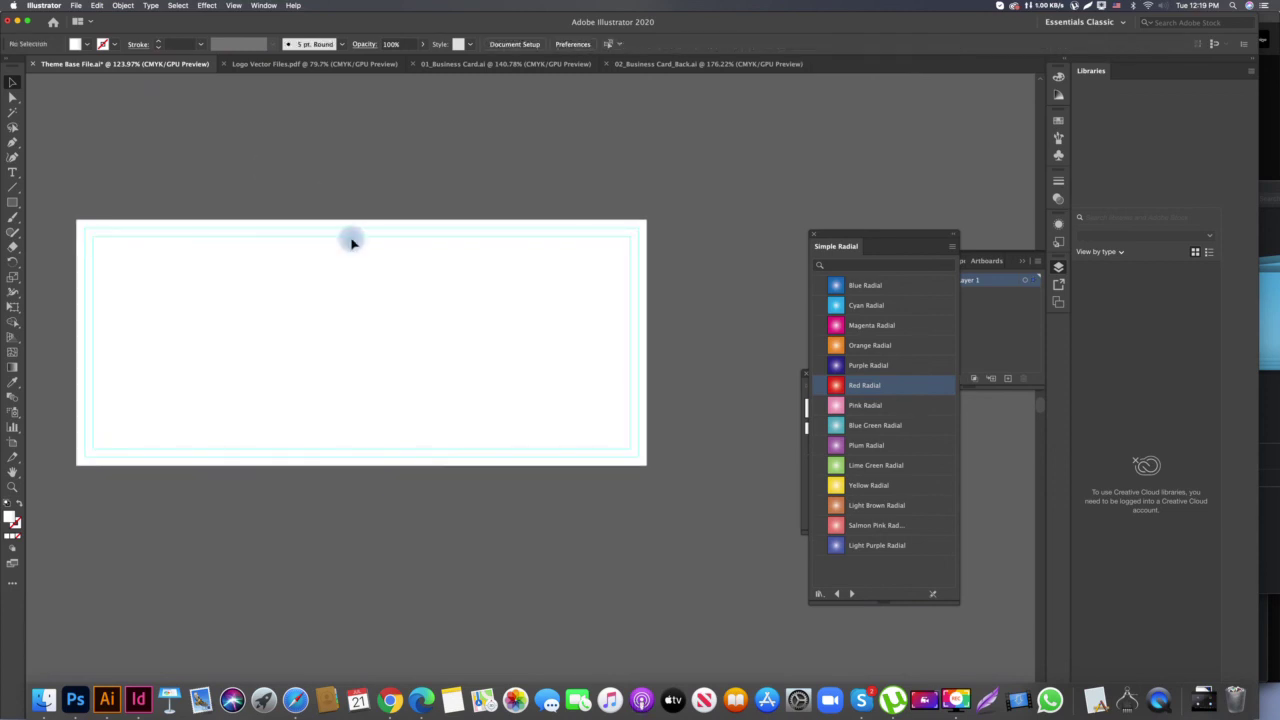
click(601, 301)
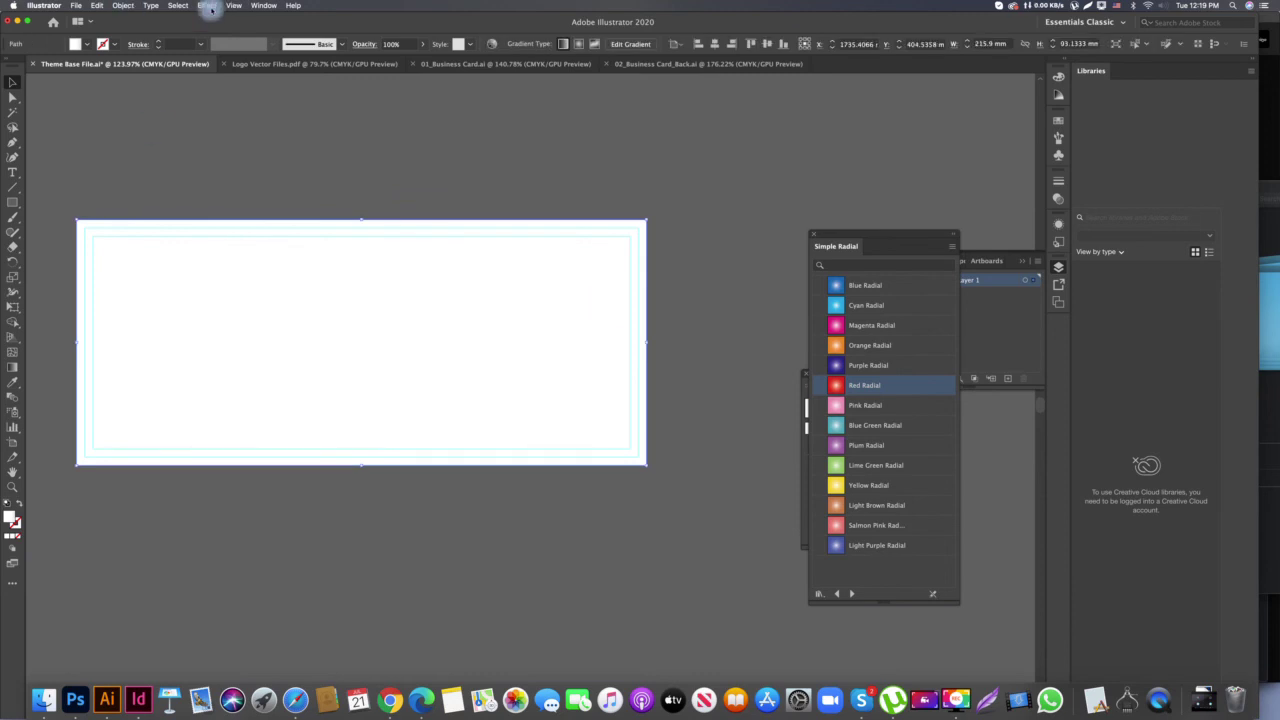
click(207, 6)
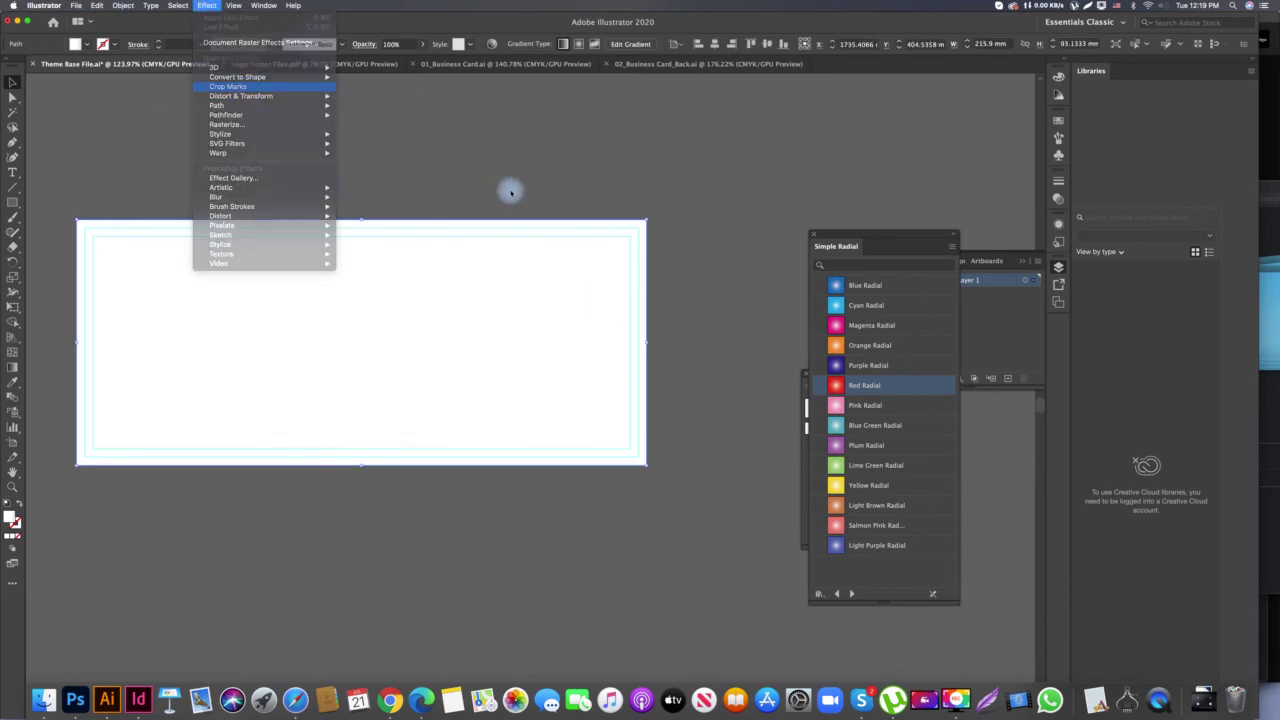
key(Return)
scroll(474, 160, down, 2)
click(300, 170)
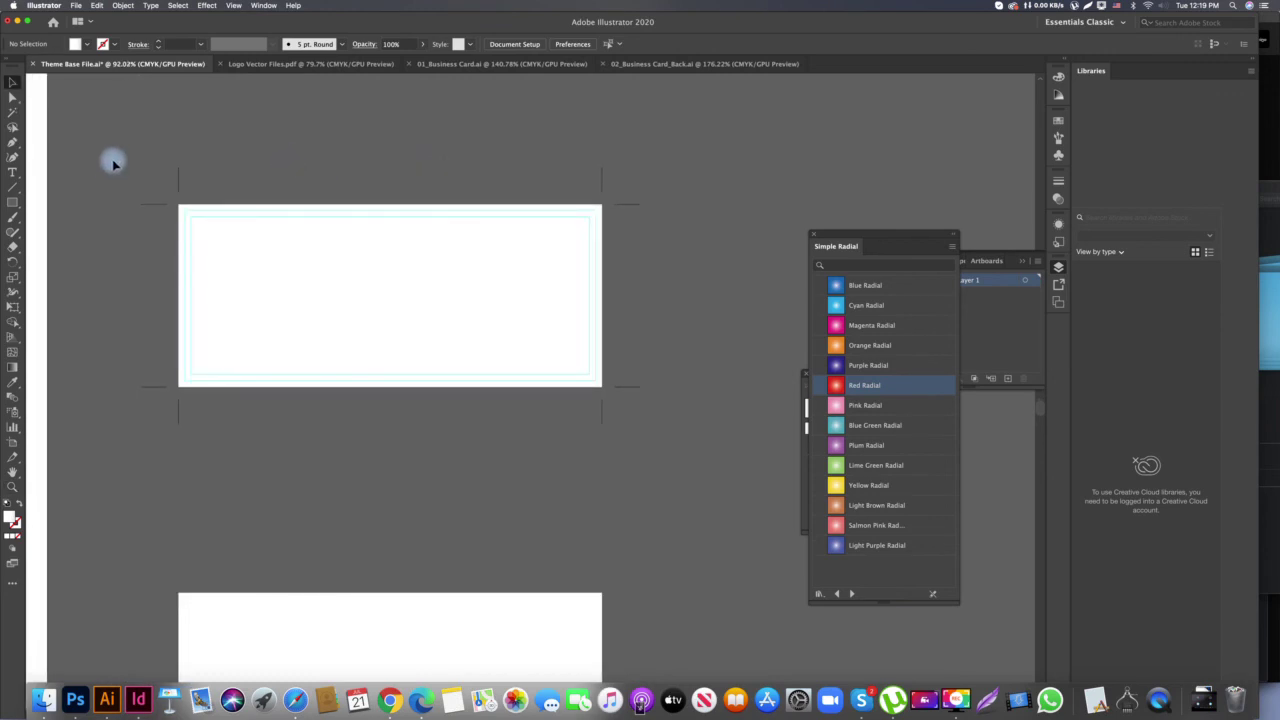
Delete the two leftover blank strips below the strip that has crop marks and margin guides
key(super+a)
key(z)
alt+click(483, 486)
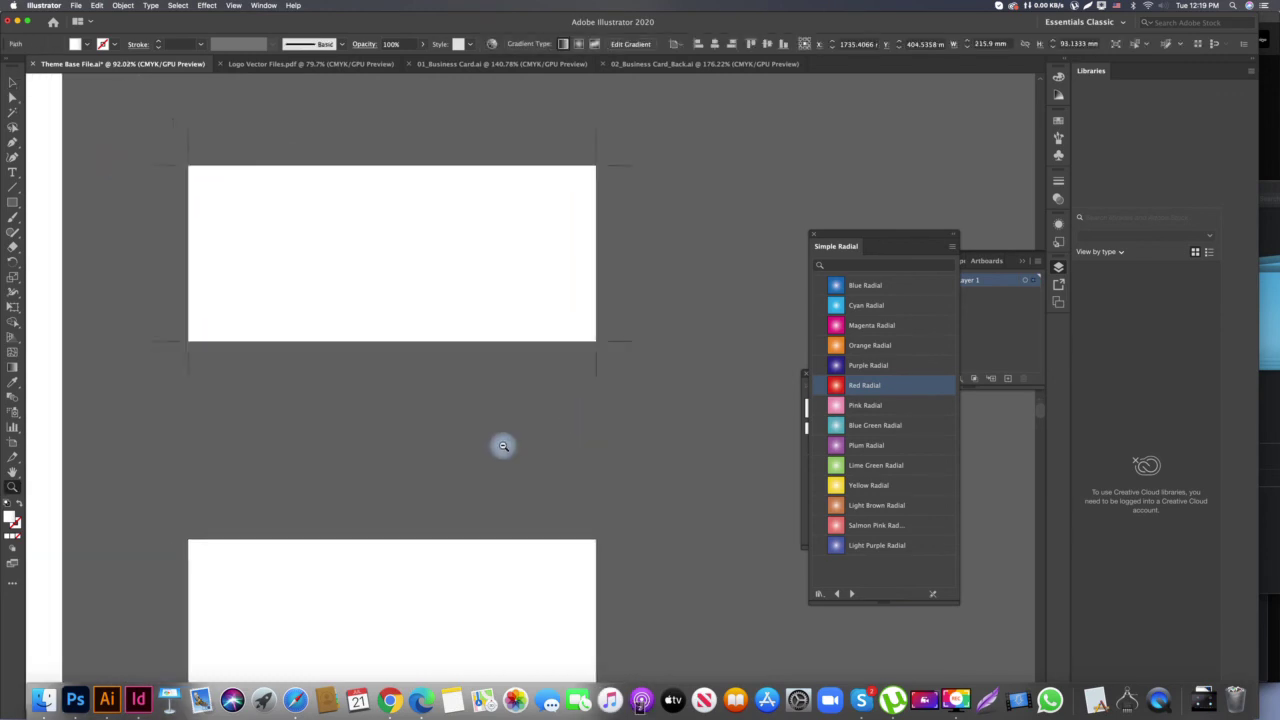
alt+click(503, 446)
scroll(500, 517, down, 3)
key(v)
click(443, 490)
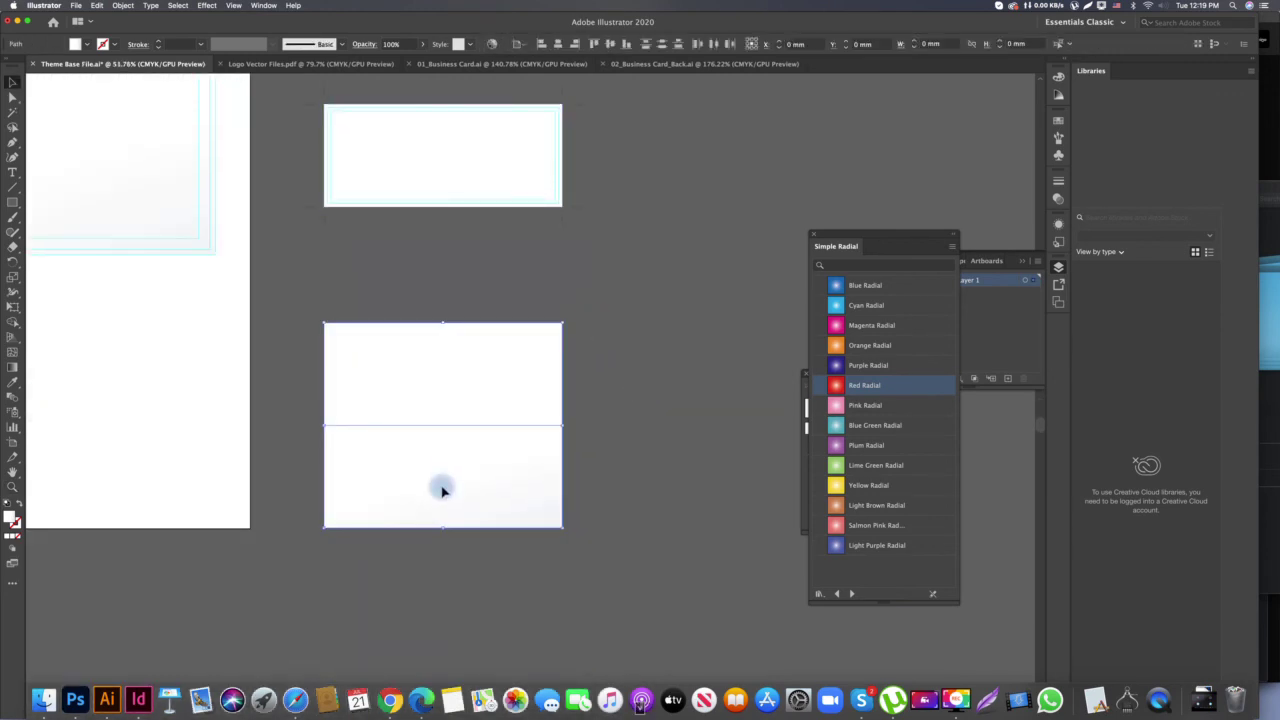
key(super+z)
Examine the payment slip template's margin guides and crop marks up close
scroll(430, 310, up, 3)
key(z)
drag(435, 311, 552, 315)
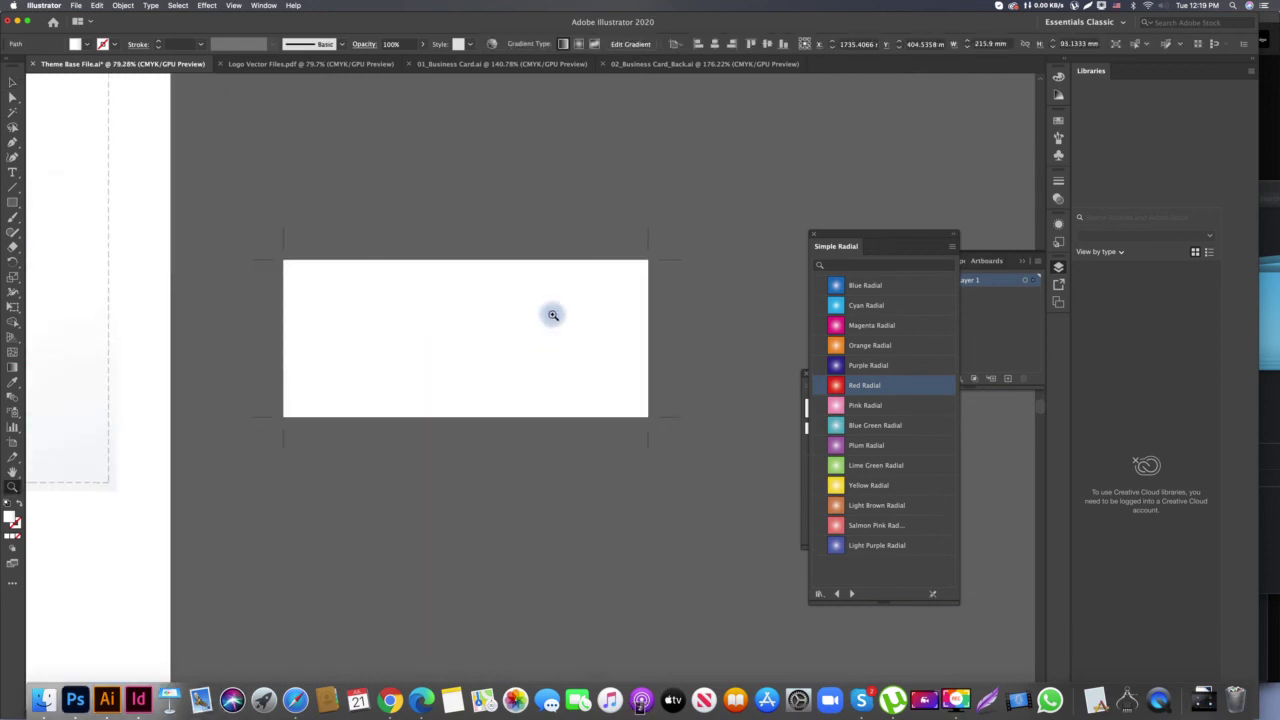
scroll(486, 414, right, 3)
key(v)
click(429, 557)
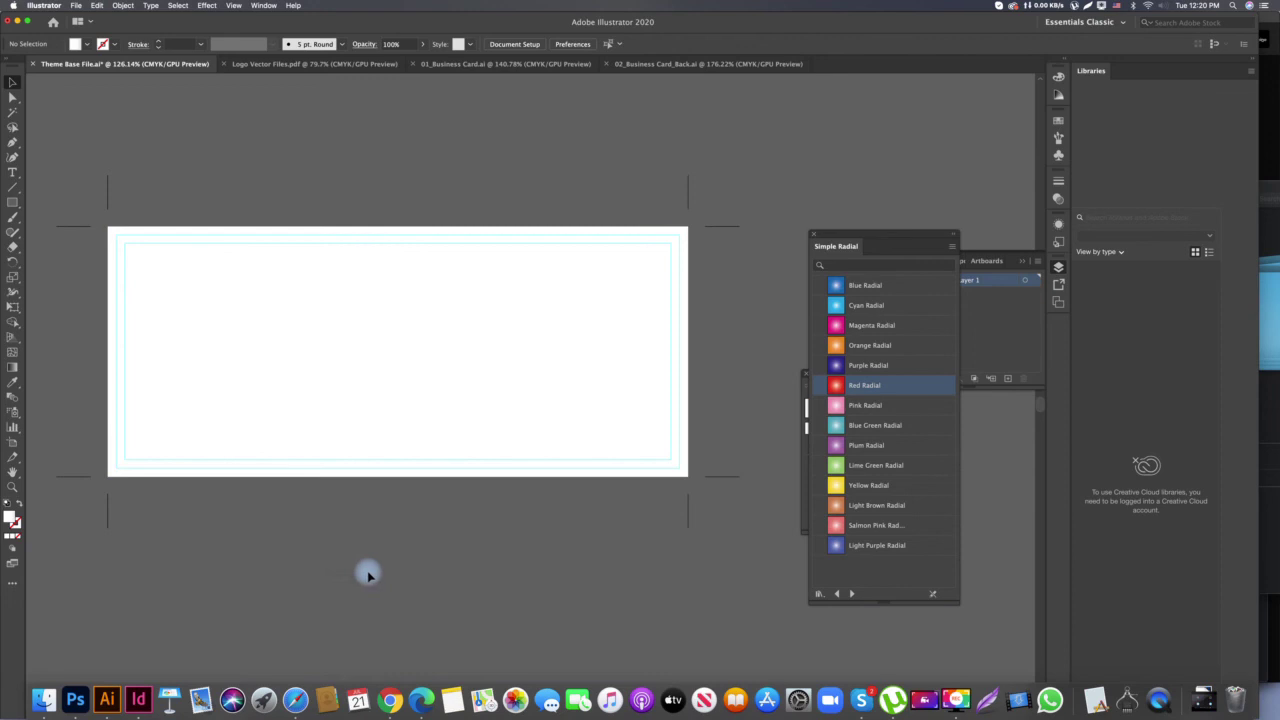
key(space)
drag(456, 541, 420, 560)
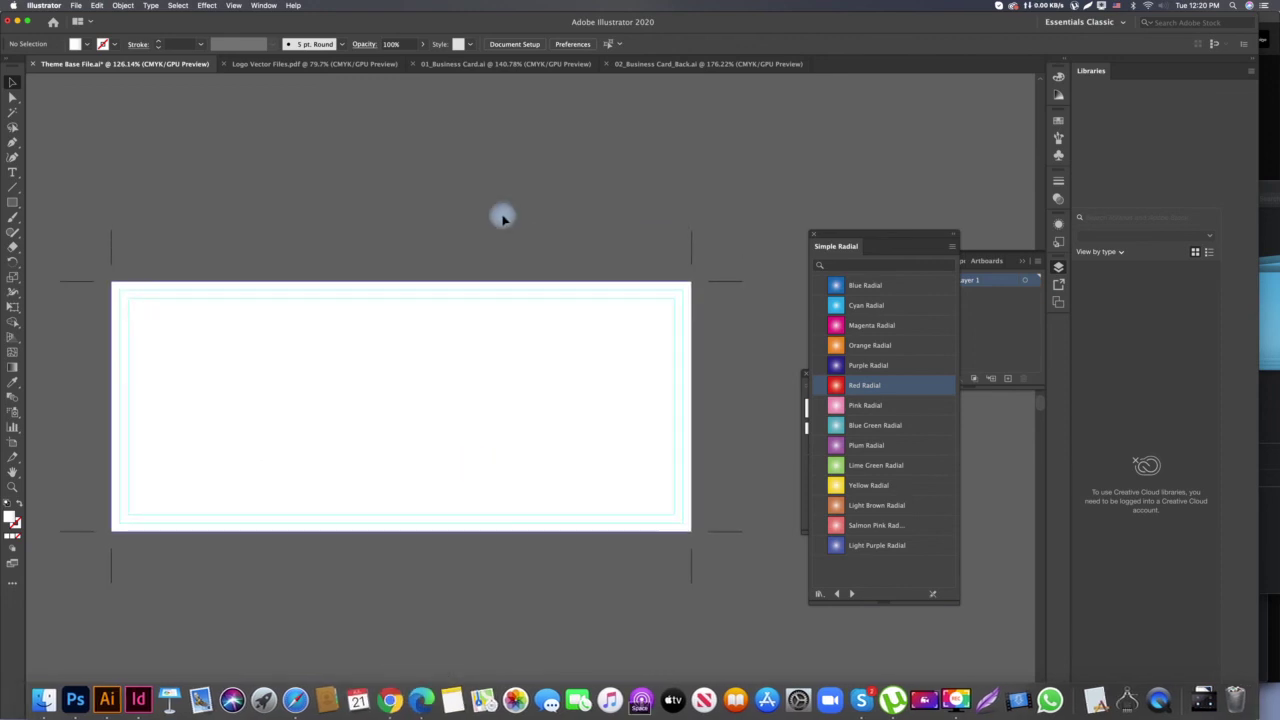
scroll(349, 257, down, 3)
scroll(394, 254, up, 2)
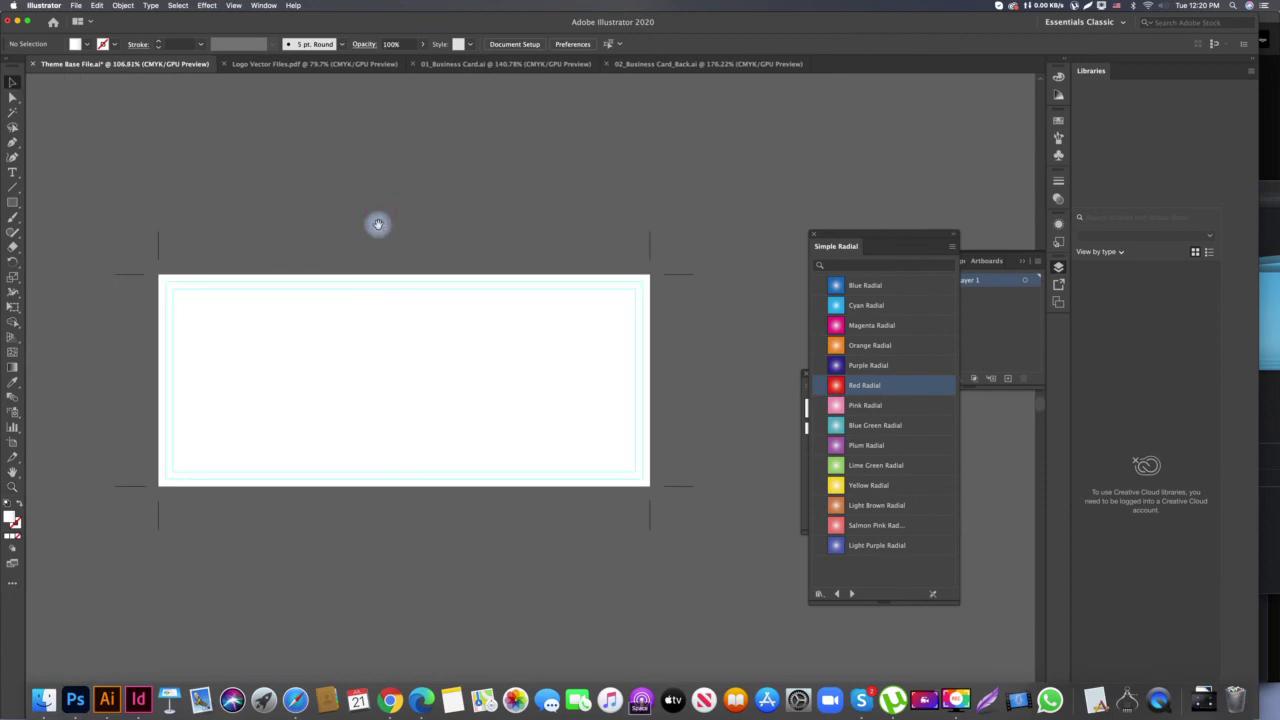
drag(378, 223, 394, 206)
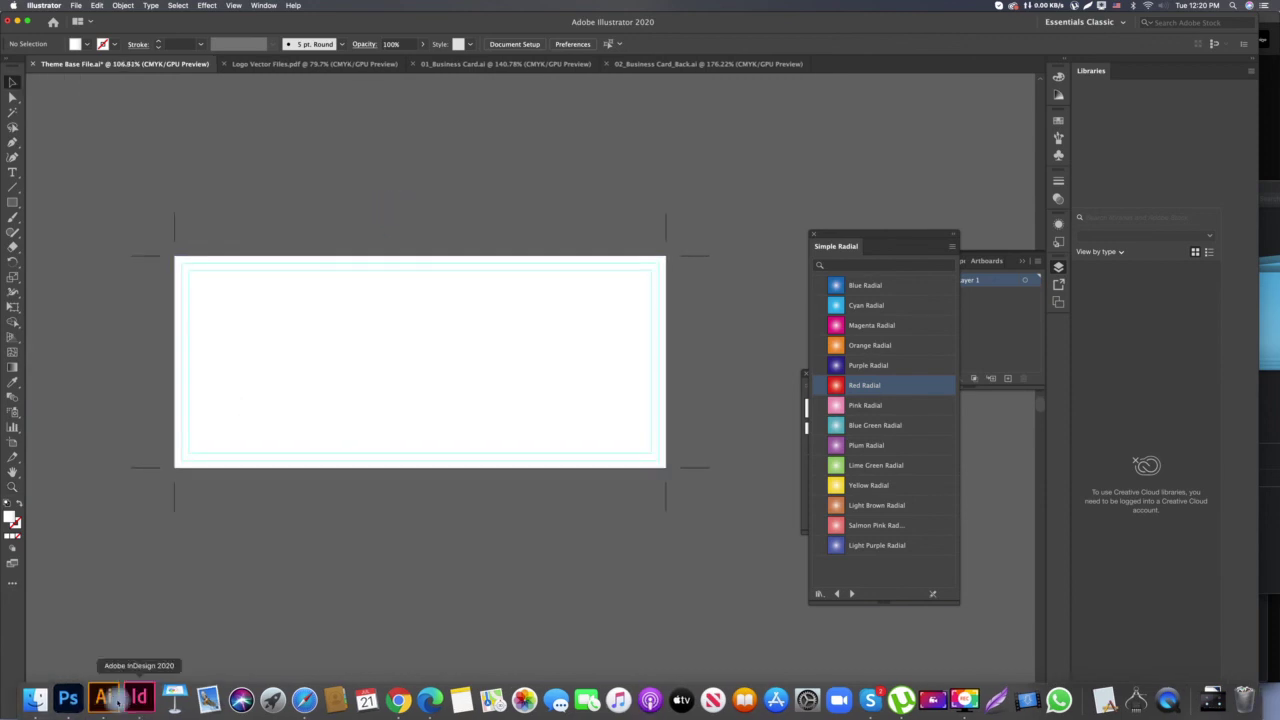
Switch to Finder and look through the Stationery Templates subfolders from 02 Invoices to 07 Complement Cards
click(44, 698)
click(554, 290)
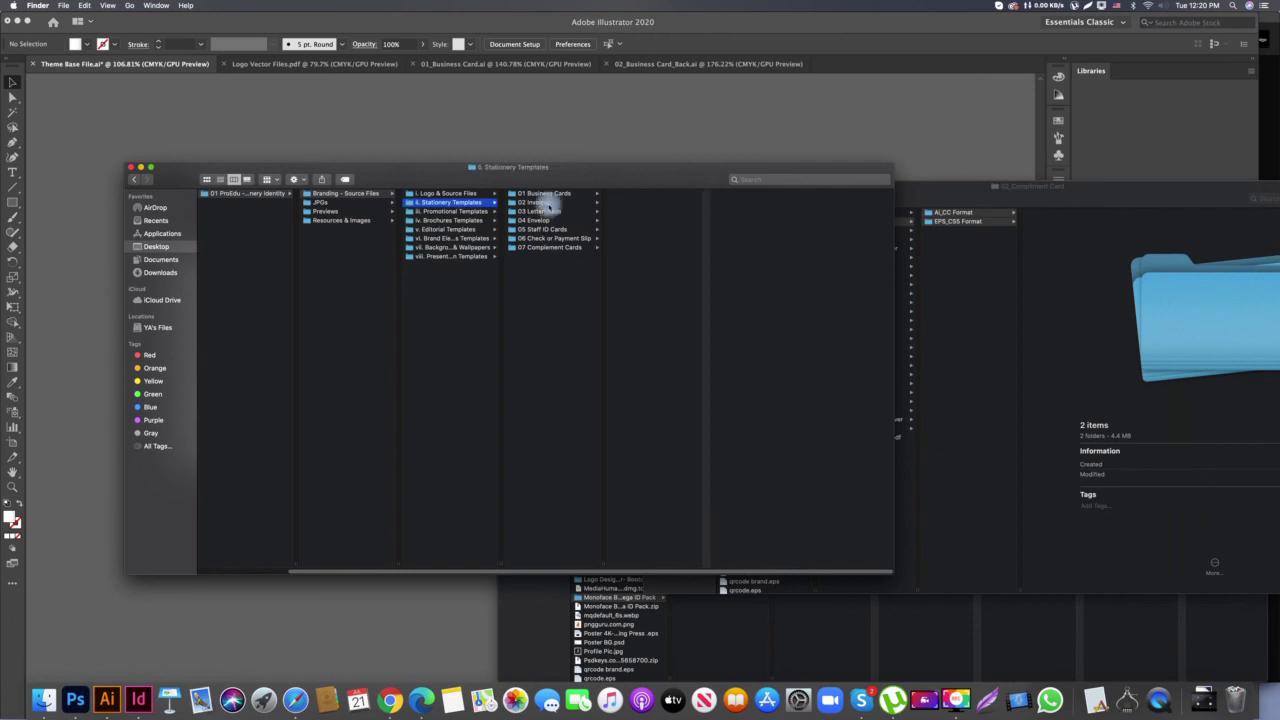
click(540, 202)
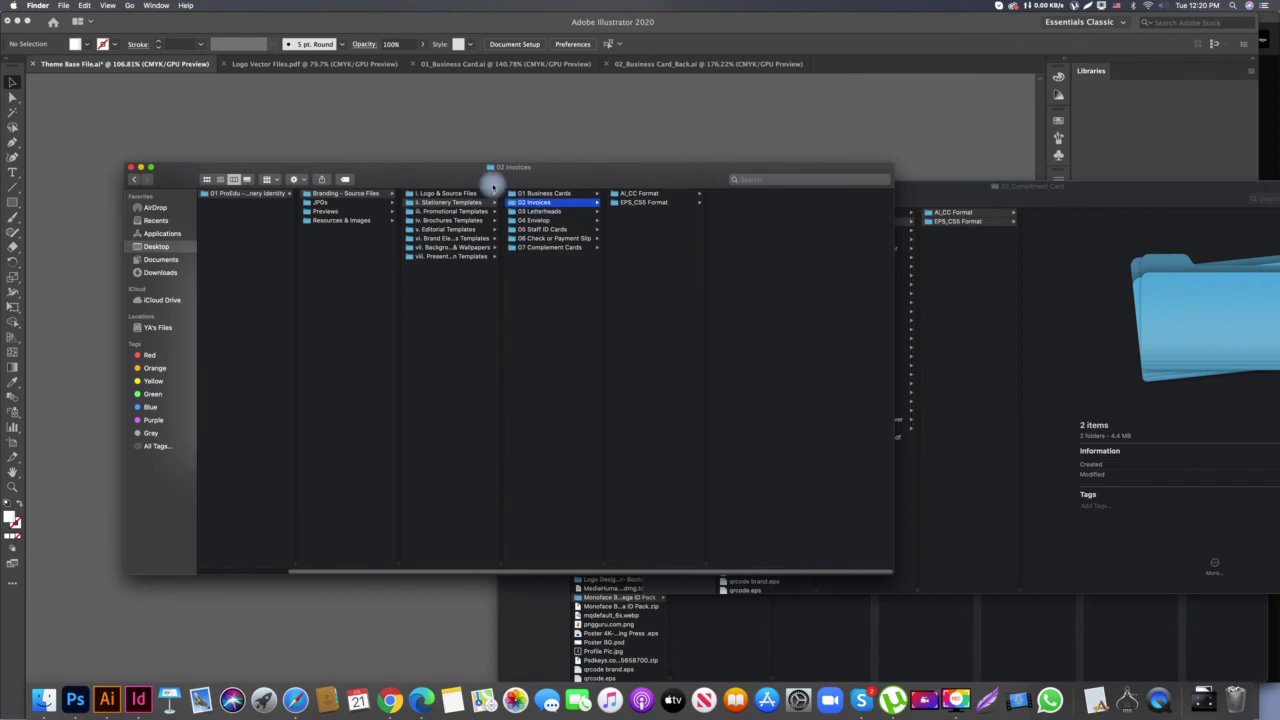
click(549, 239)
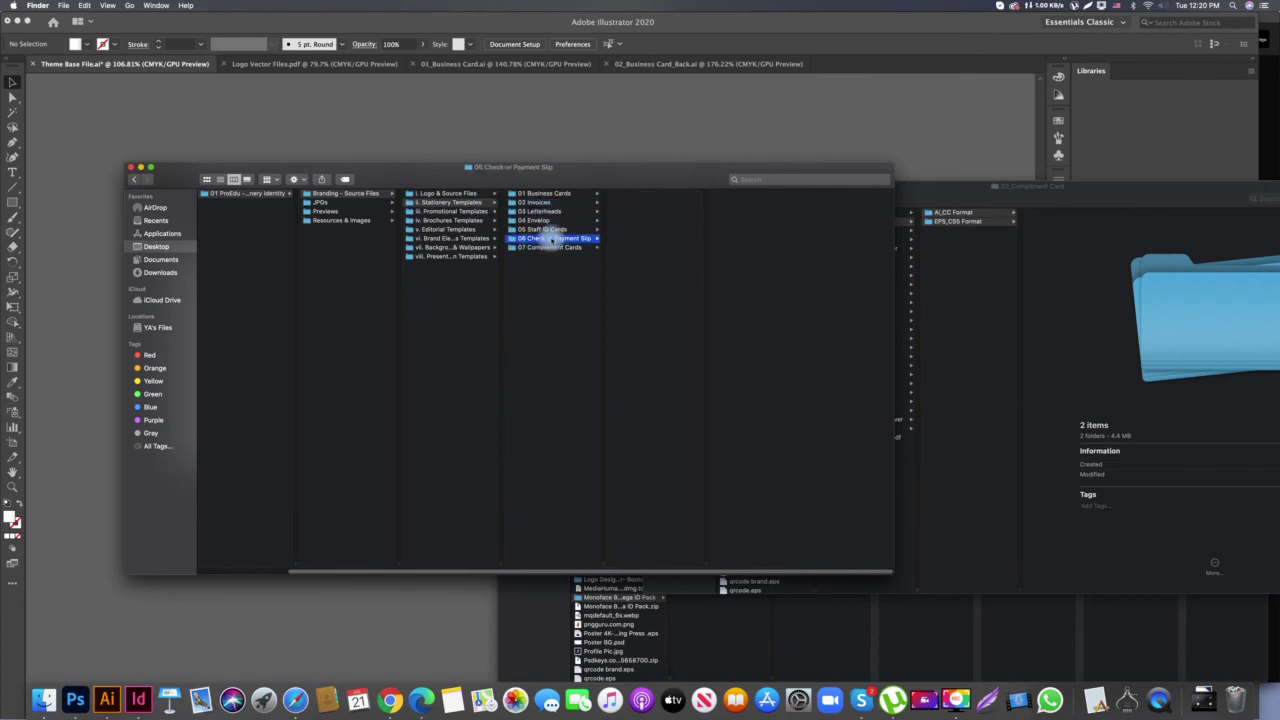
click(540, 211)
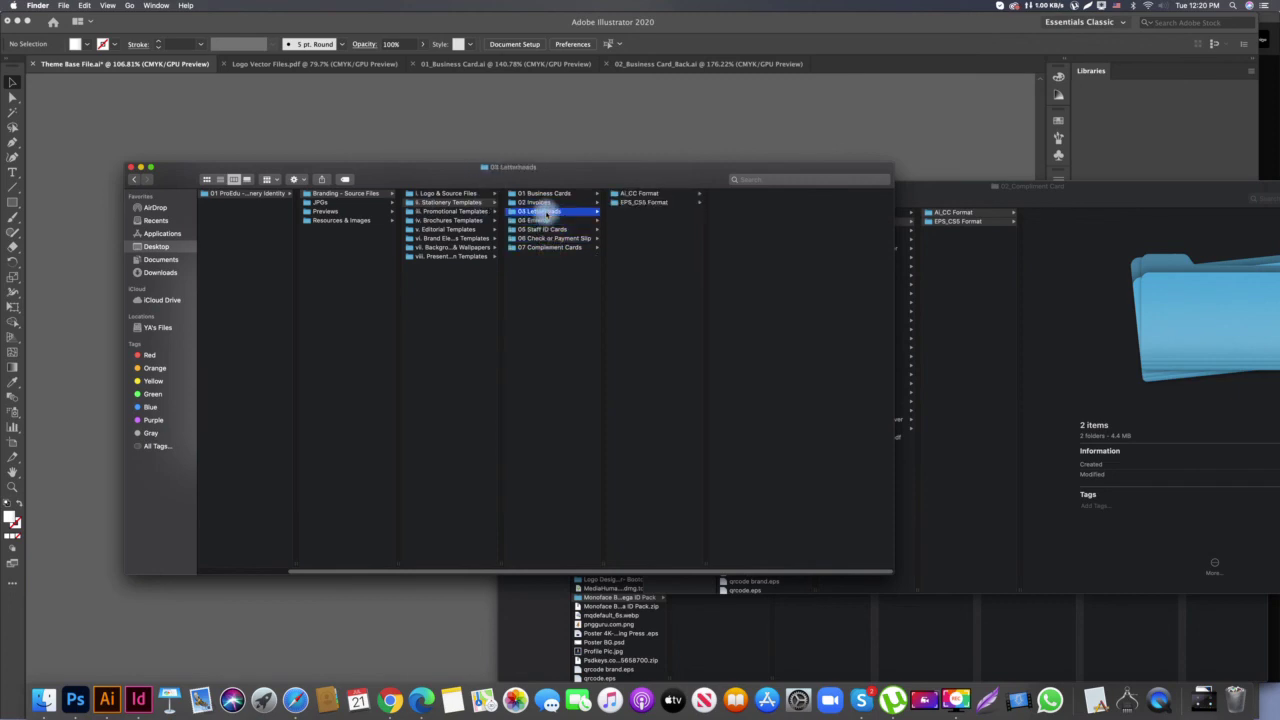
click(548, 220)
click(551, 229)
click(555, 238)
click(557, 247)
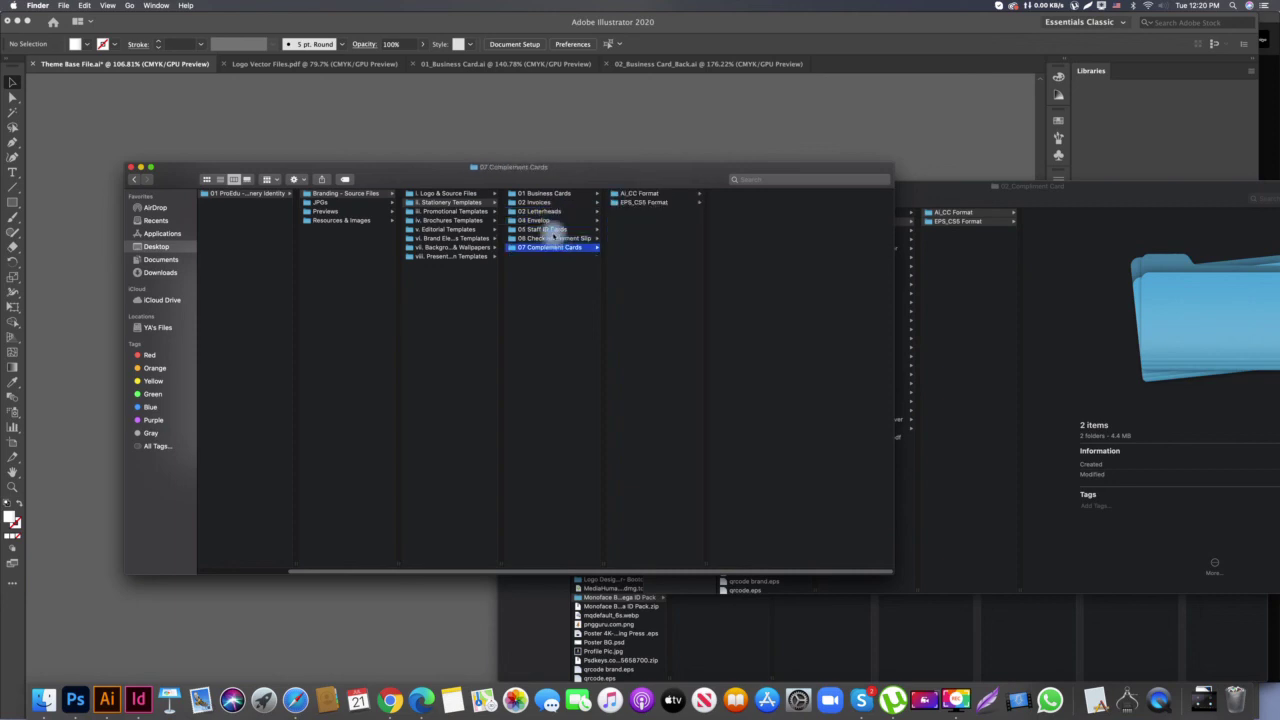
Preview the white DL envelope file in the AI_CC Format folder of the commercial-size envelopes
click(580, 220)
click(660, 193)
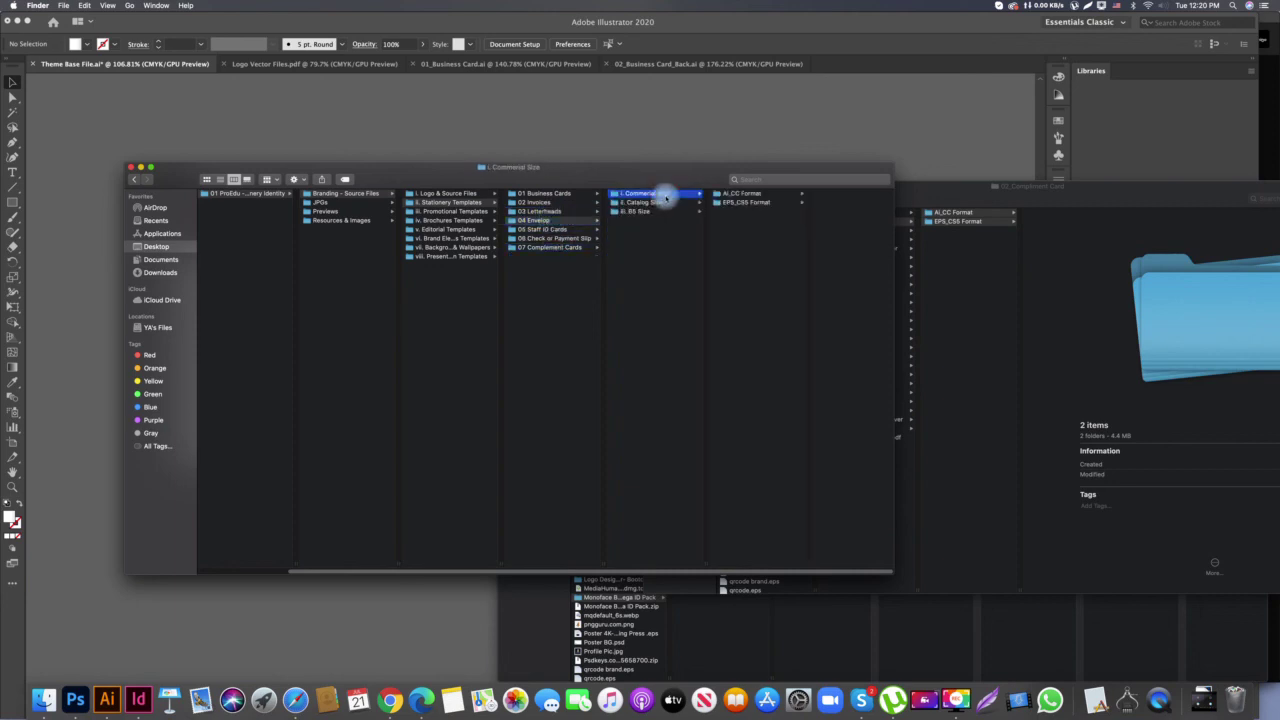
click(745, 193)
click(802, 198)
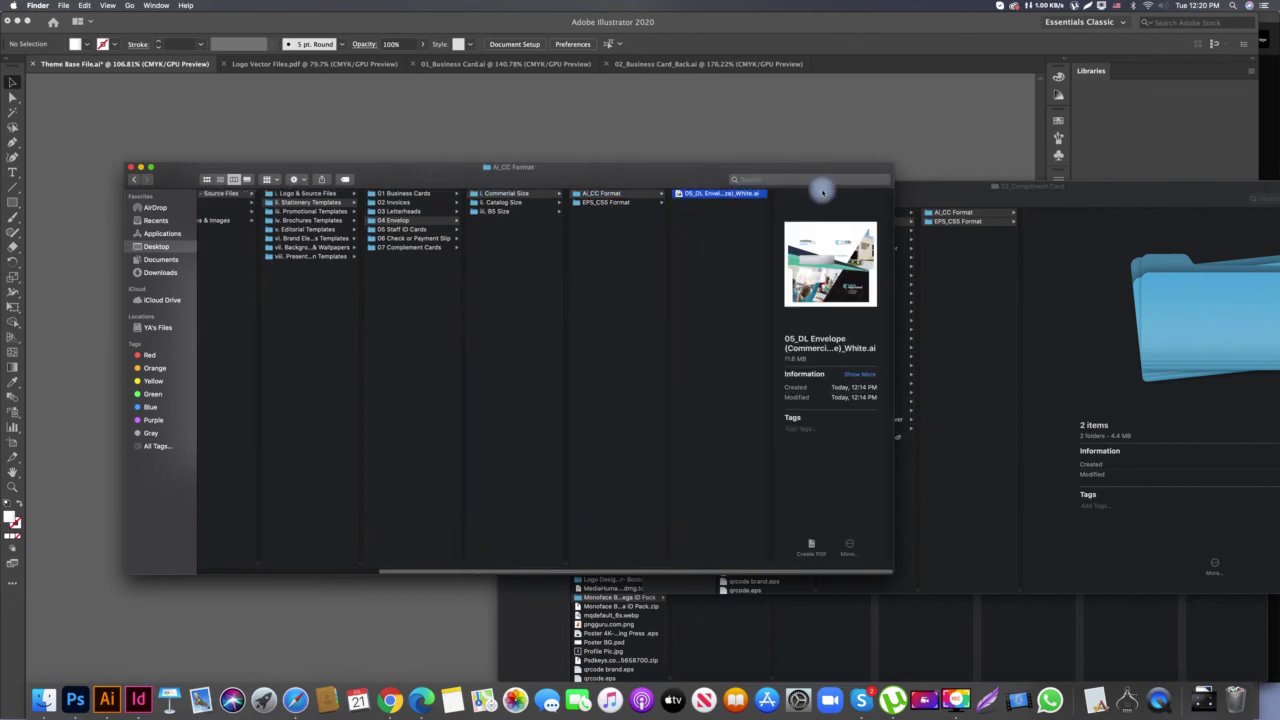
key(space)
key(space)
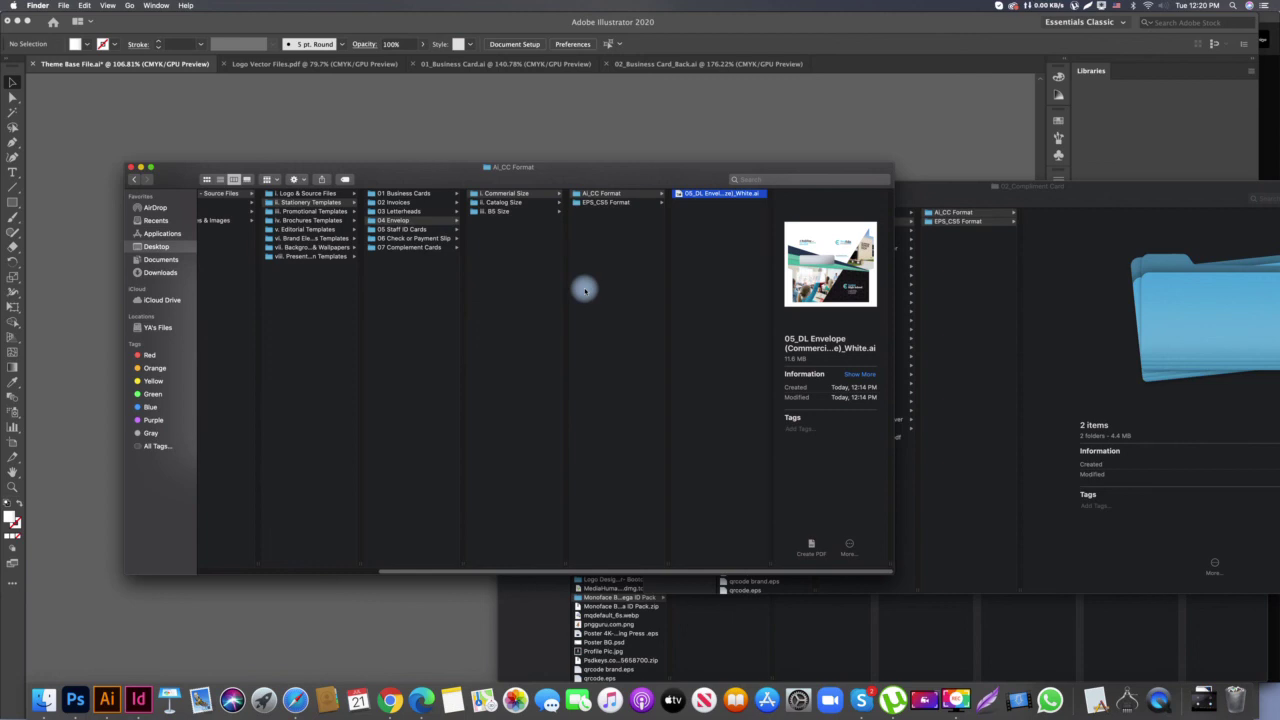
Look into the Promotional Templates and Brochures Templates folders, and return to Stationery Templates
click(397, 332)
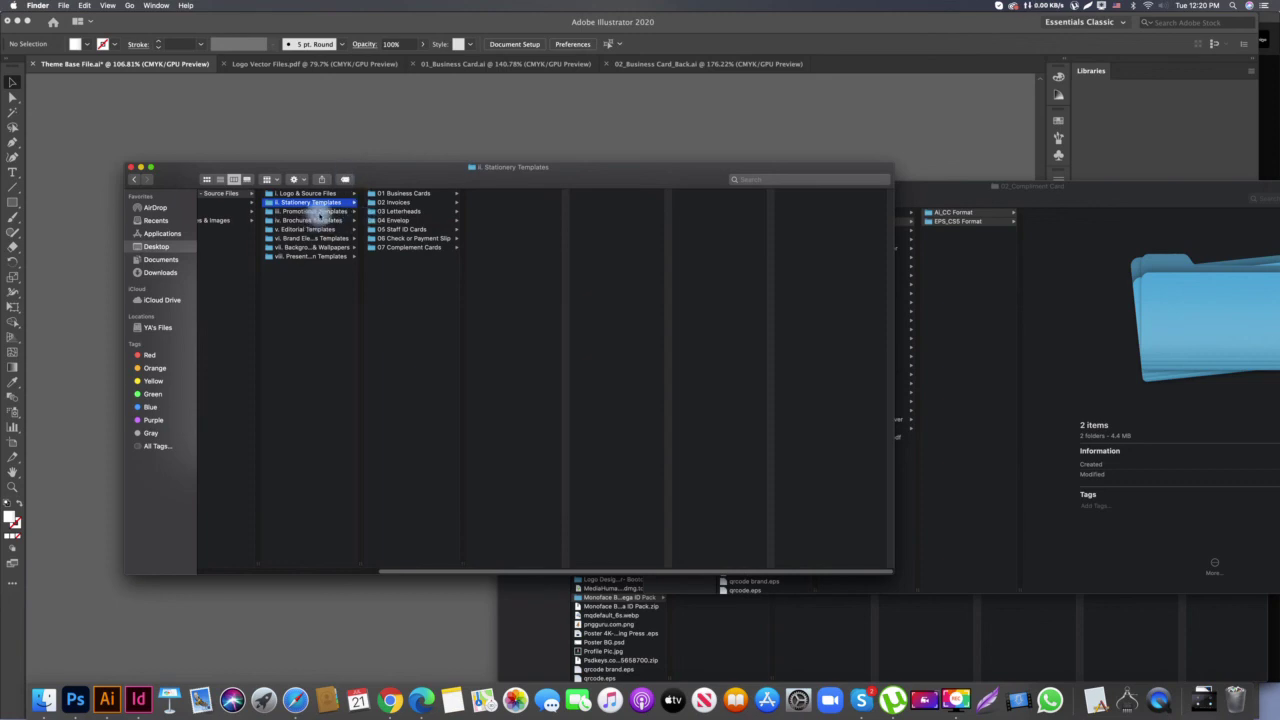
click(316, 212)
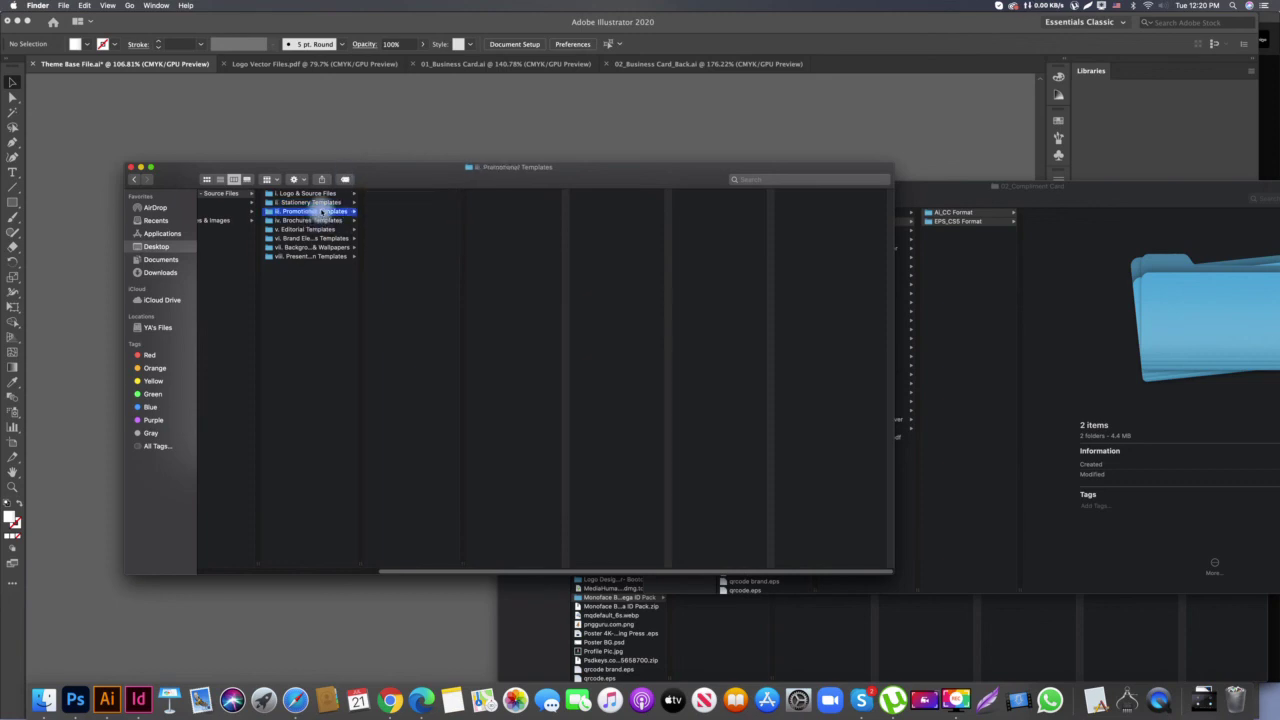
click(318, 220)
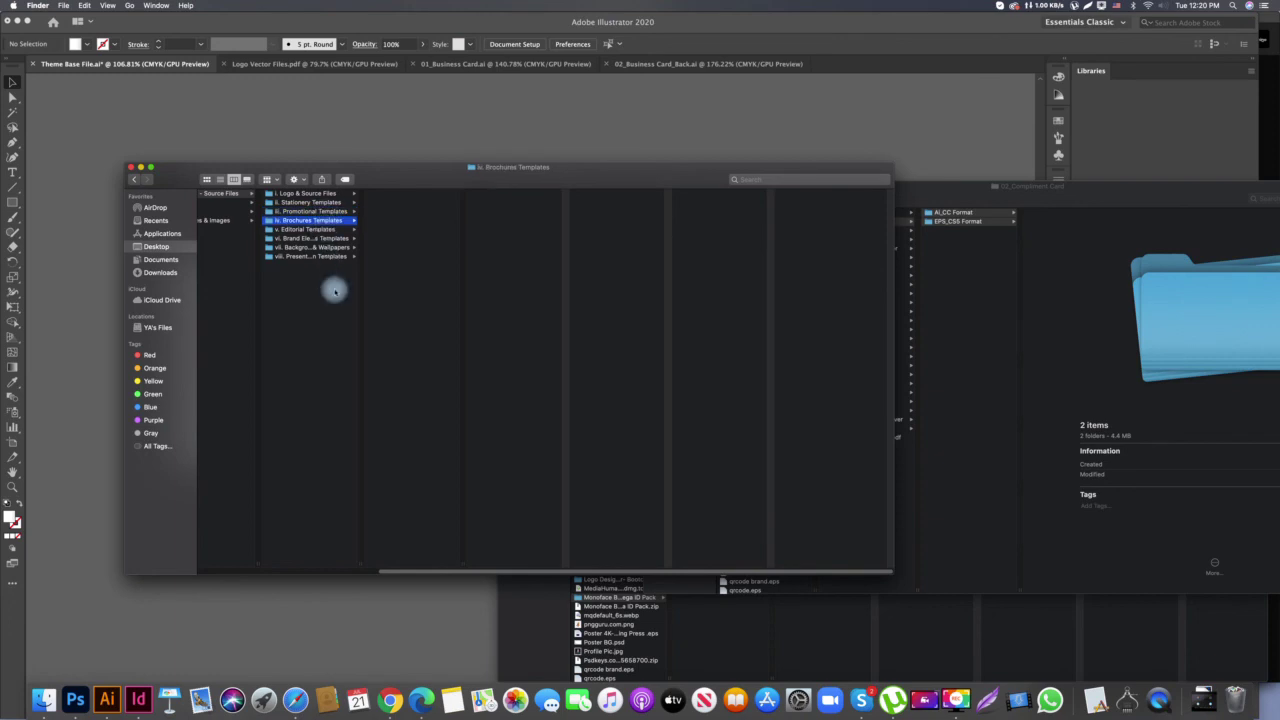
click(315, 202)
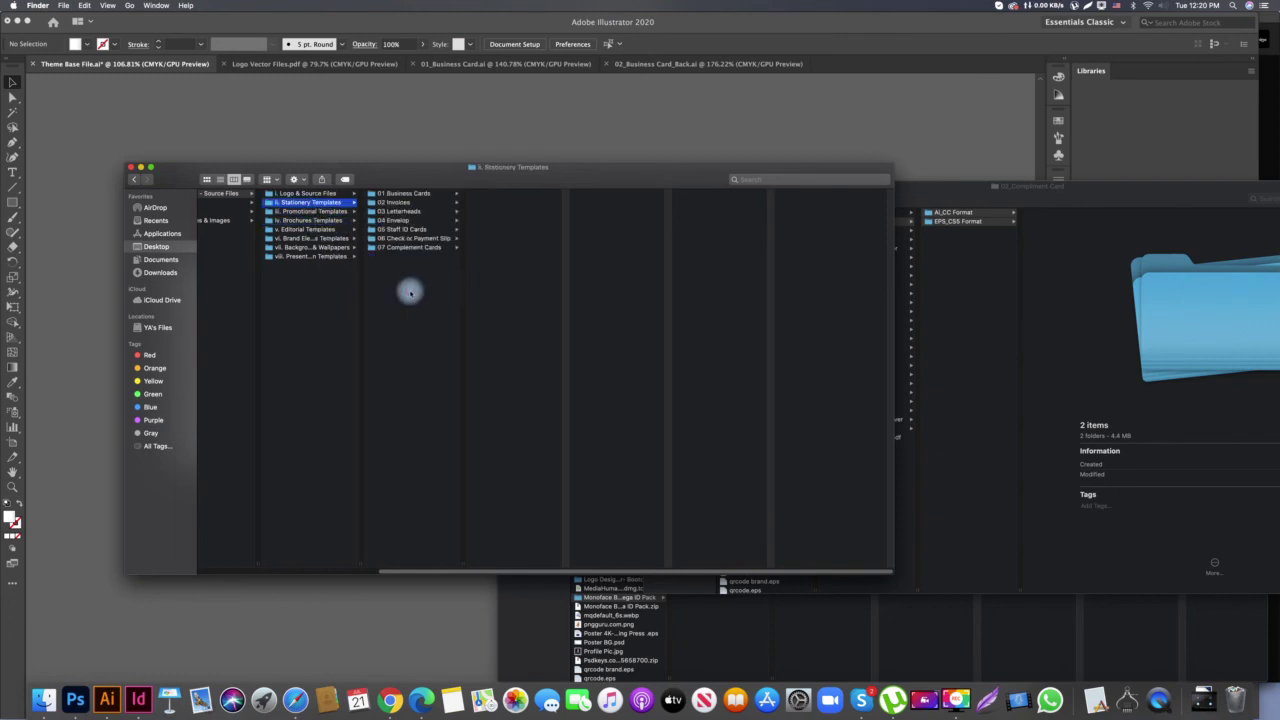